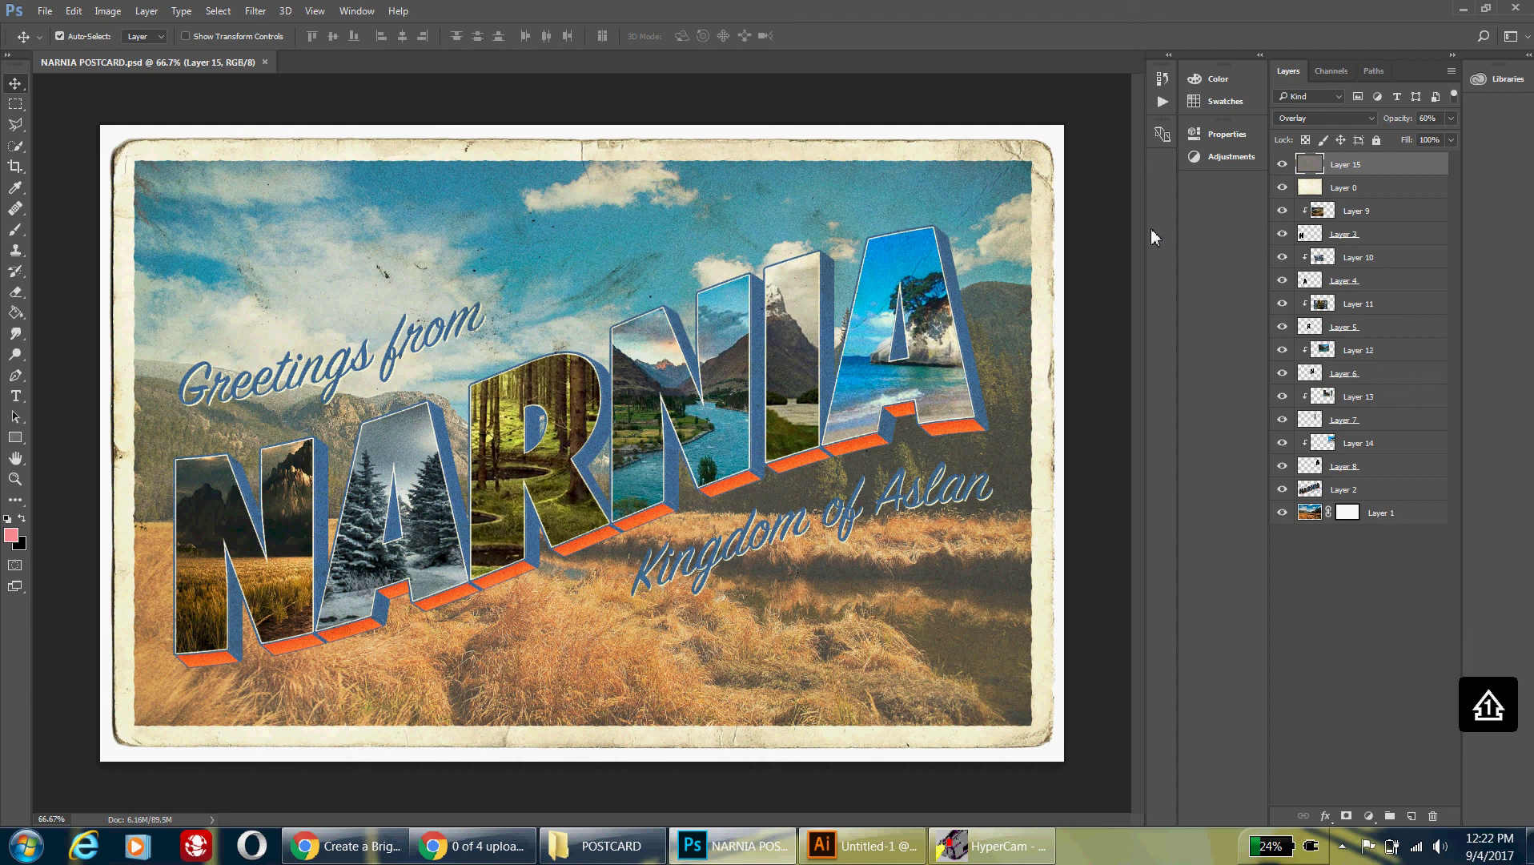
Preview the Futura Condensed Extra Bold and SignPainter HouseScript Regular fonts in the POSTCARD folder.
{"action": "left_click", "coordinate": [1463, 10]}
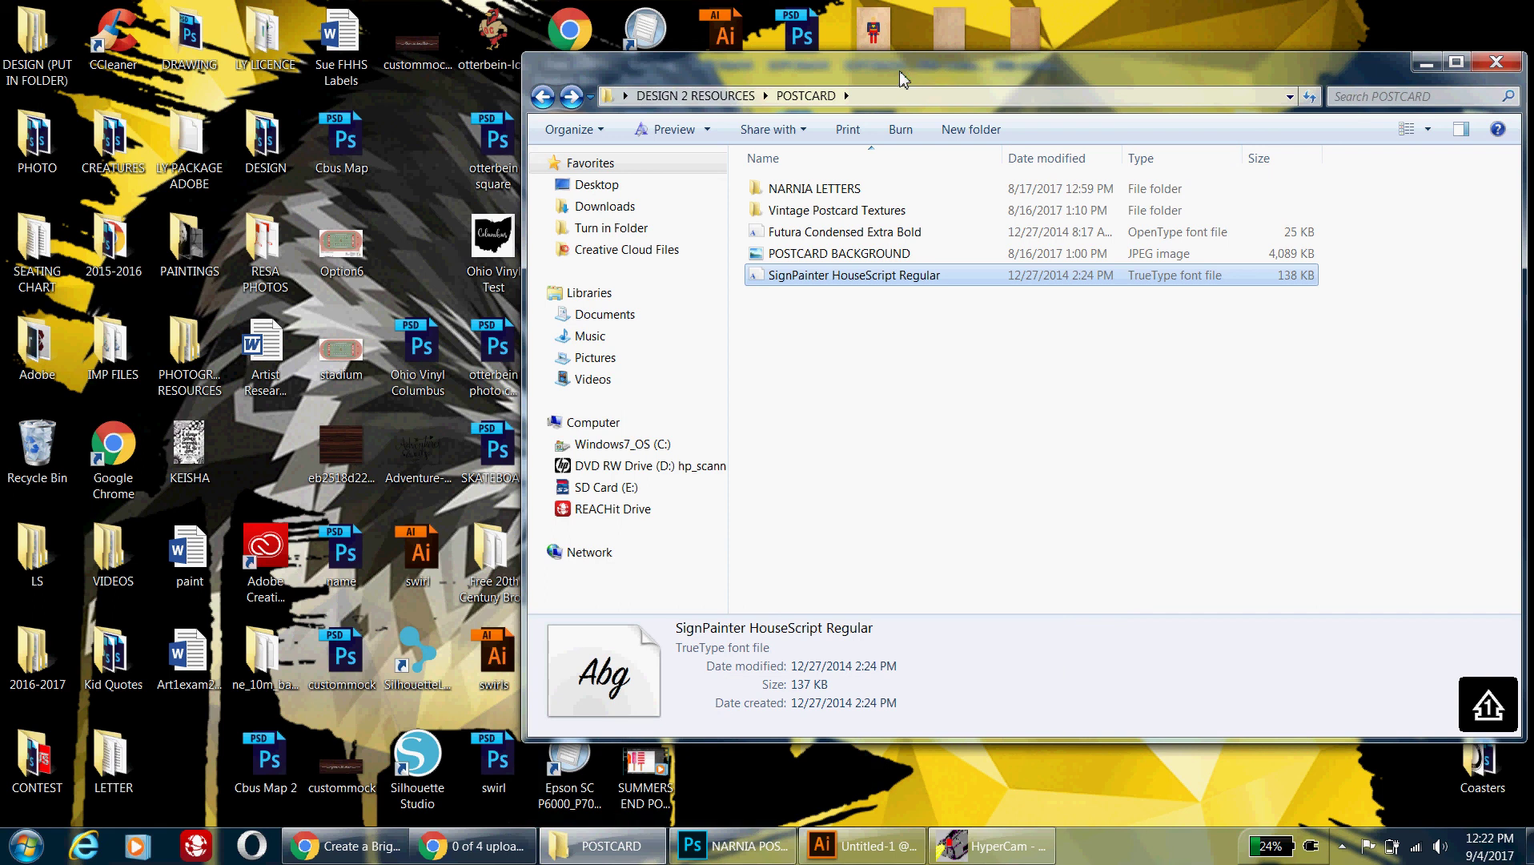
{"action": "left_click", "coordinate": [880, 232]}
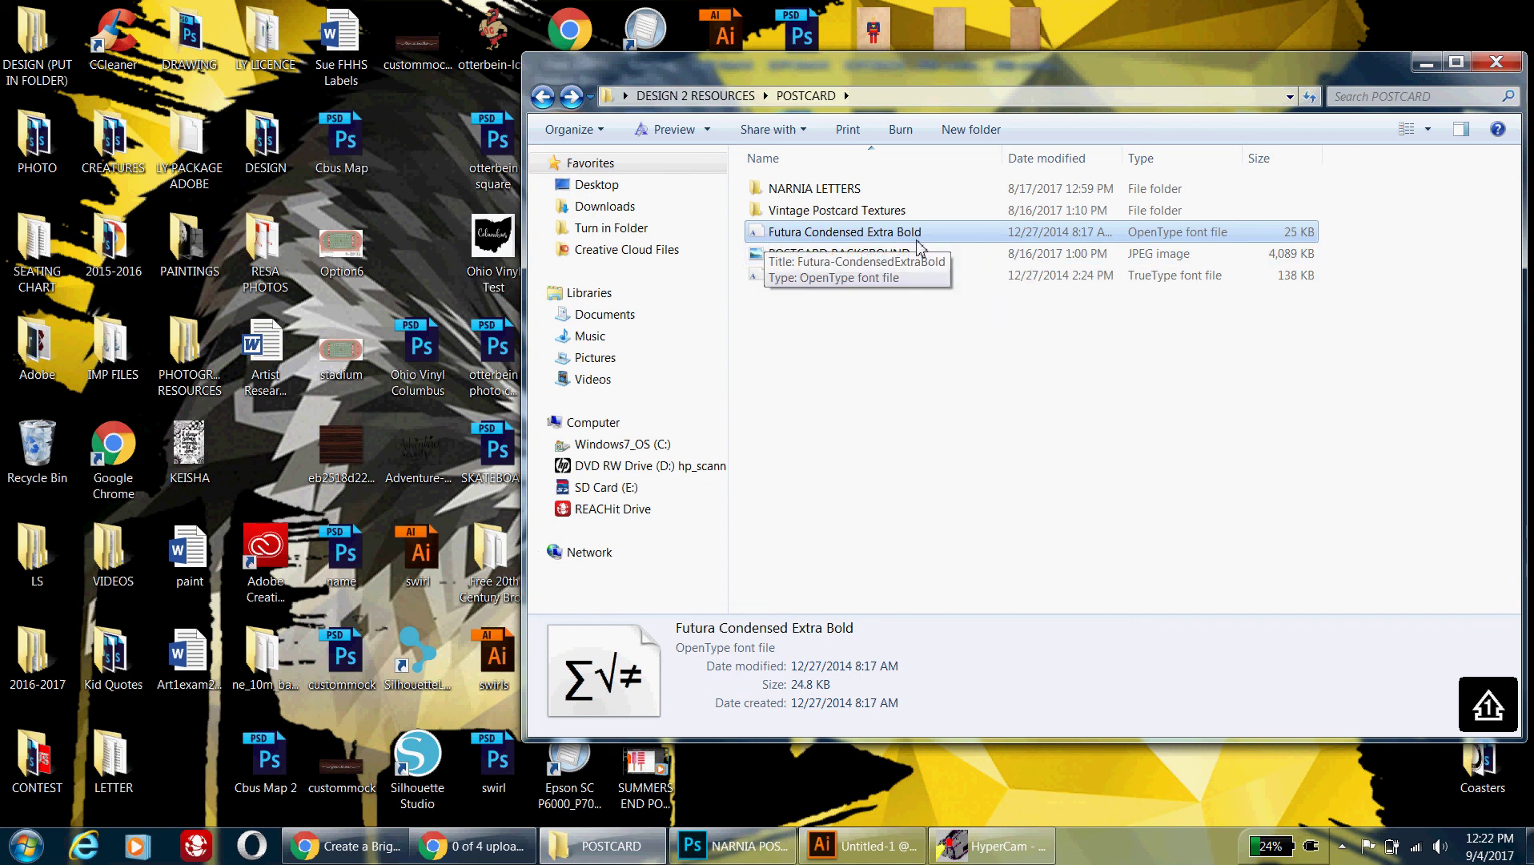
{"action": "double_click", "coordinate": [810, 237]}
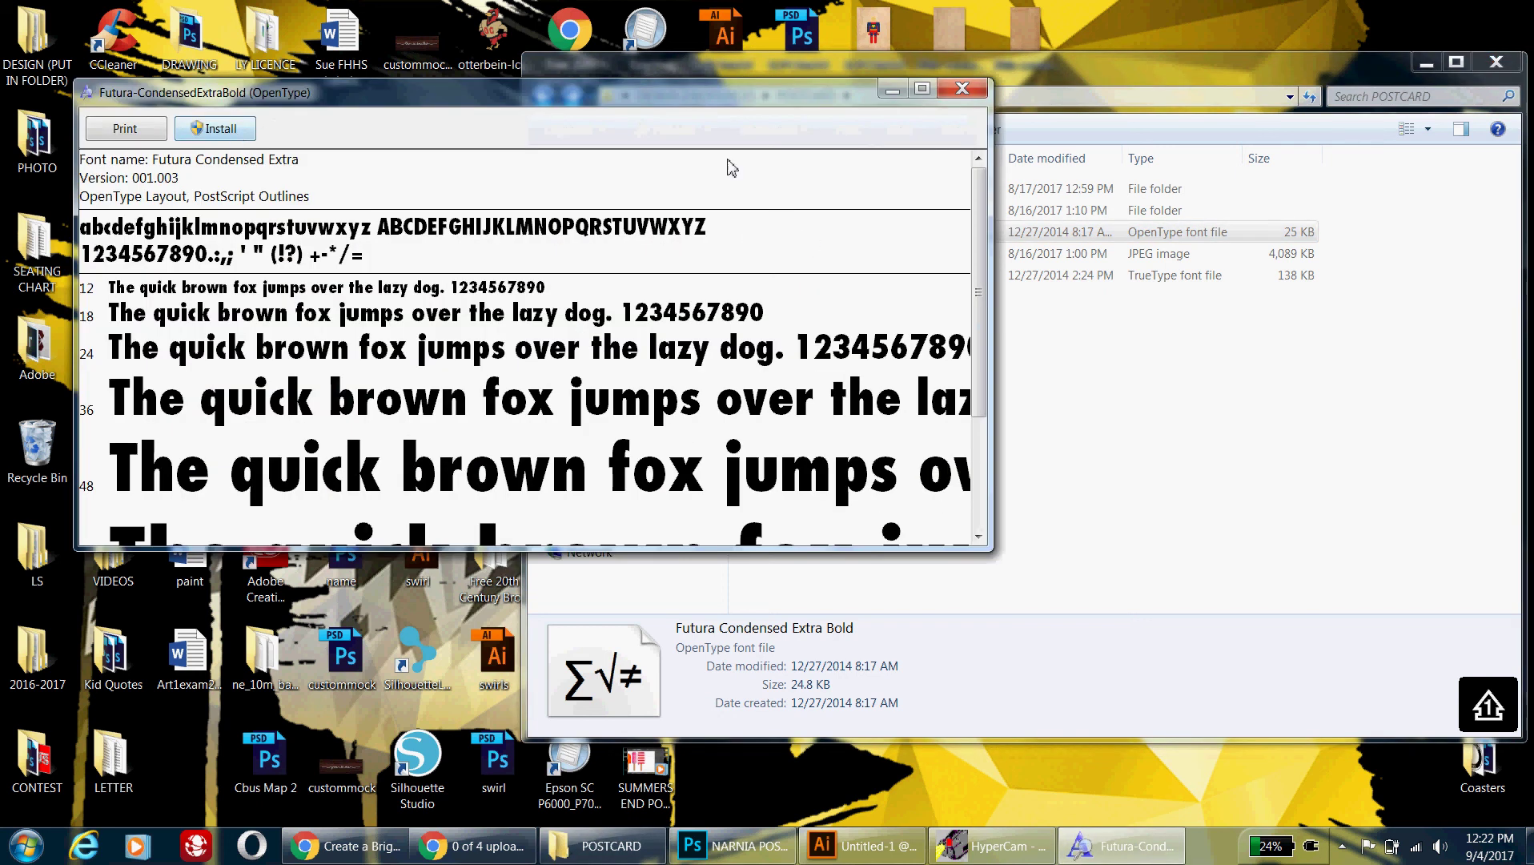
{"action": "left_click", "coordinate": [962, 91]}
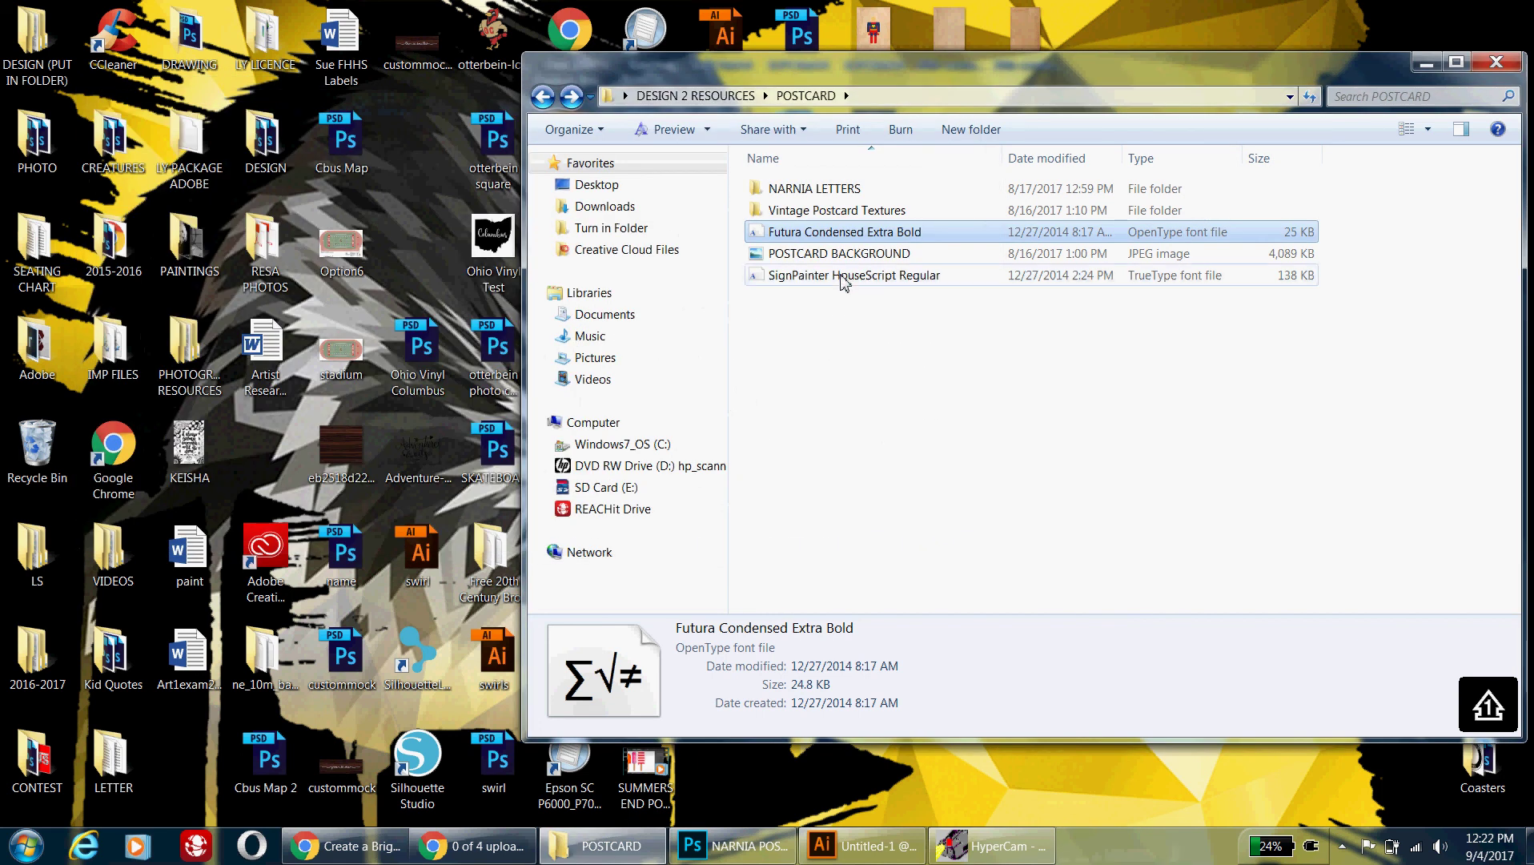
{"action": "left_click", "coordinate": [843, 276]}
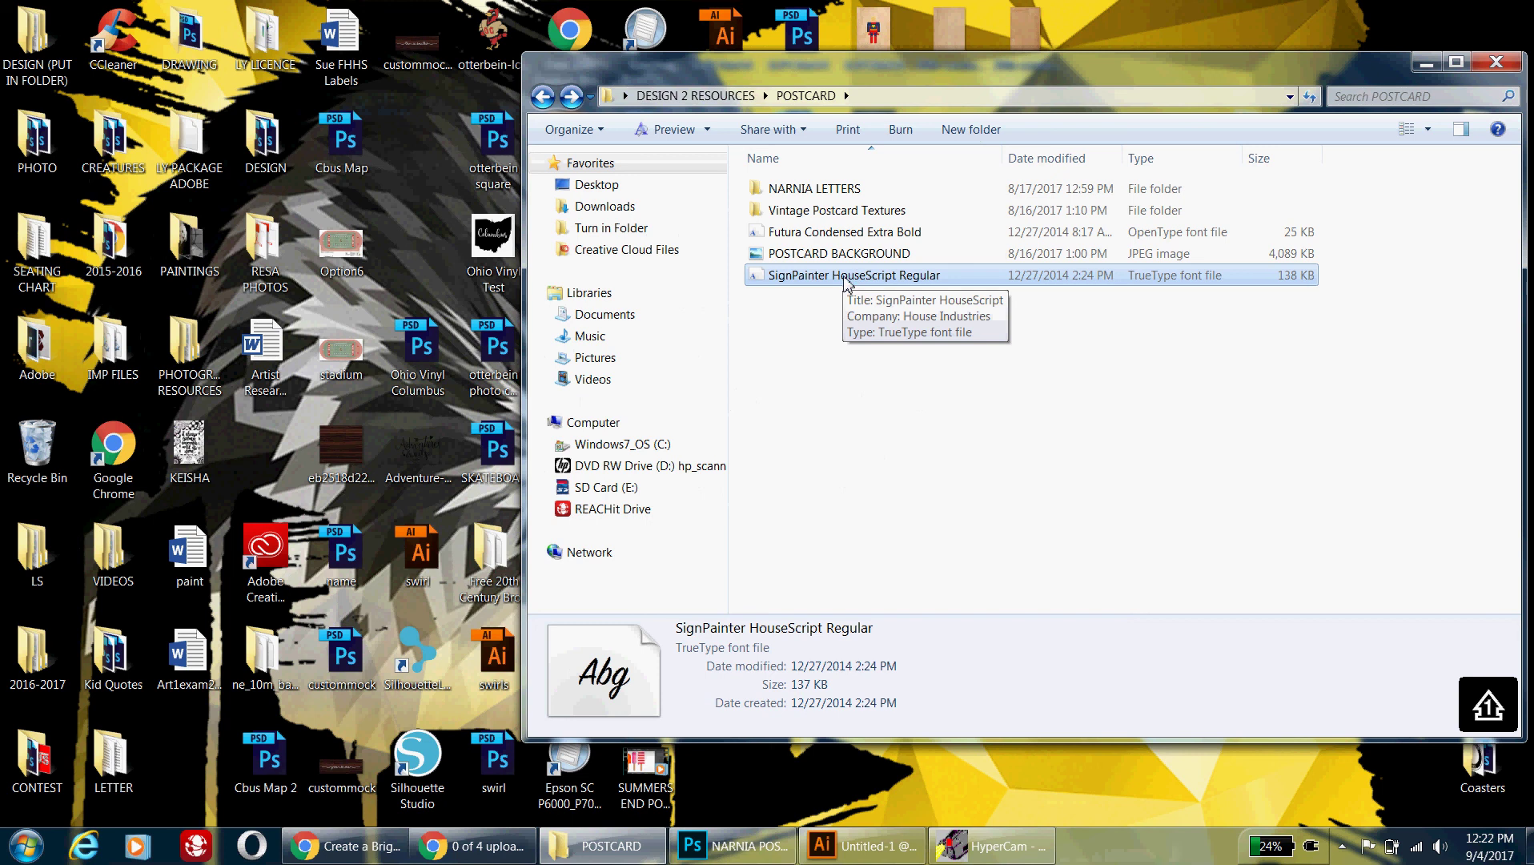
{"action": "double_click", "coordinate": [847, 277]}
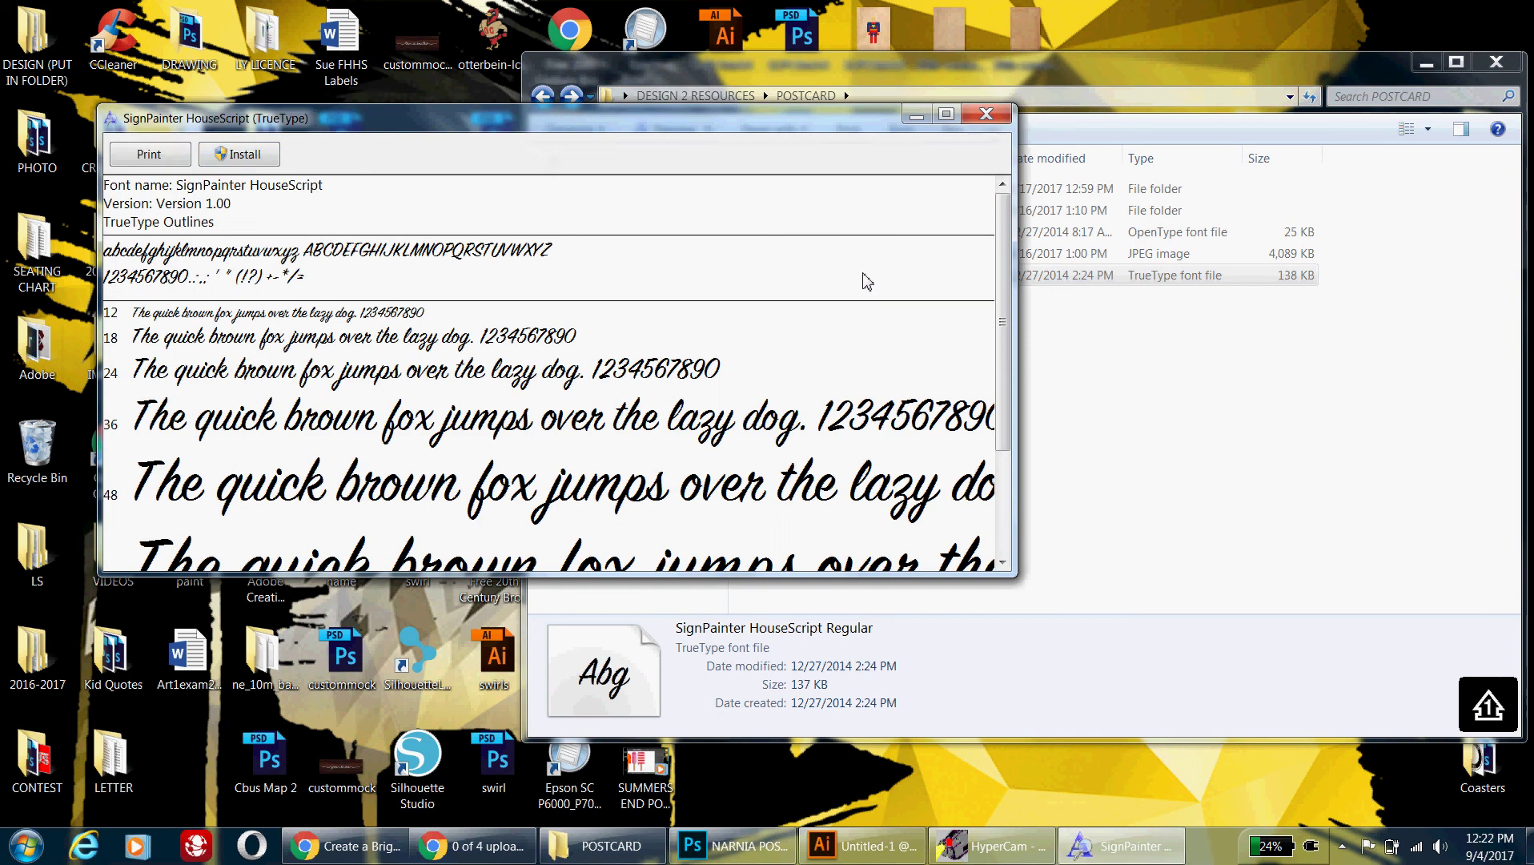
{"action": "left_click", "coordinate": [986, 114]}
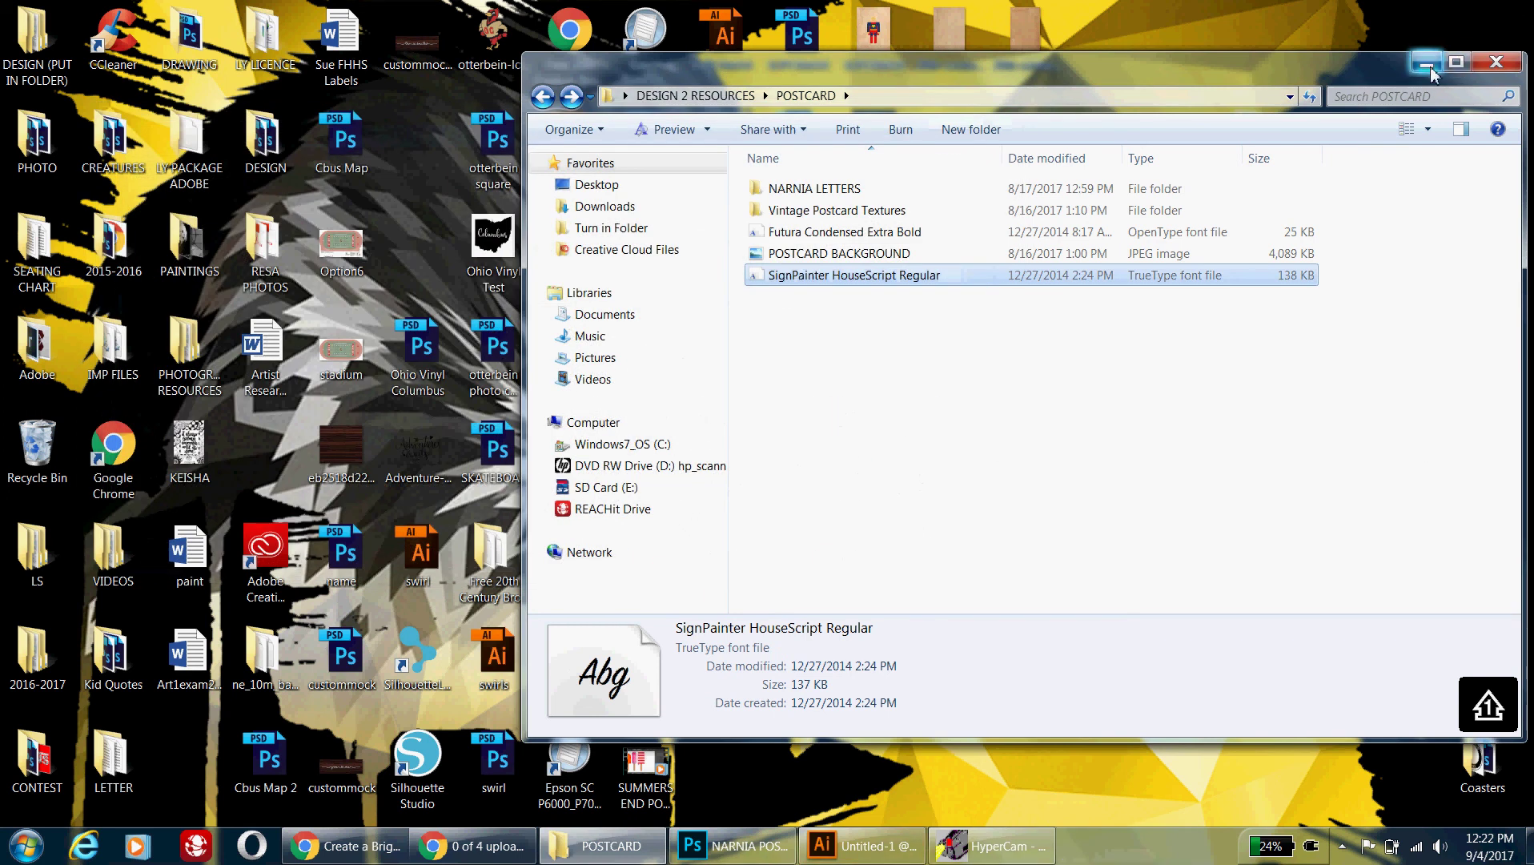
Switch to Illustrator, close the open blank document and create a new A3 print document in landscape orientation.
{"action": "left_click", "coordinate": [865, 859]}
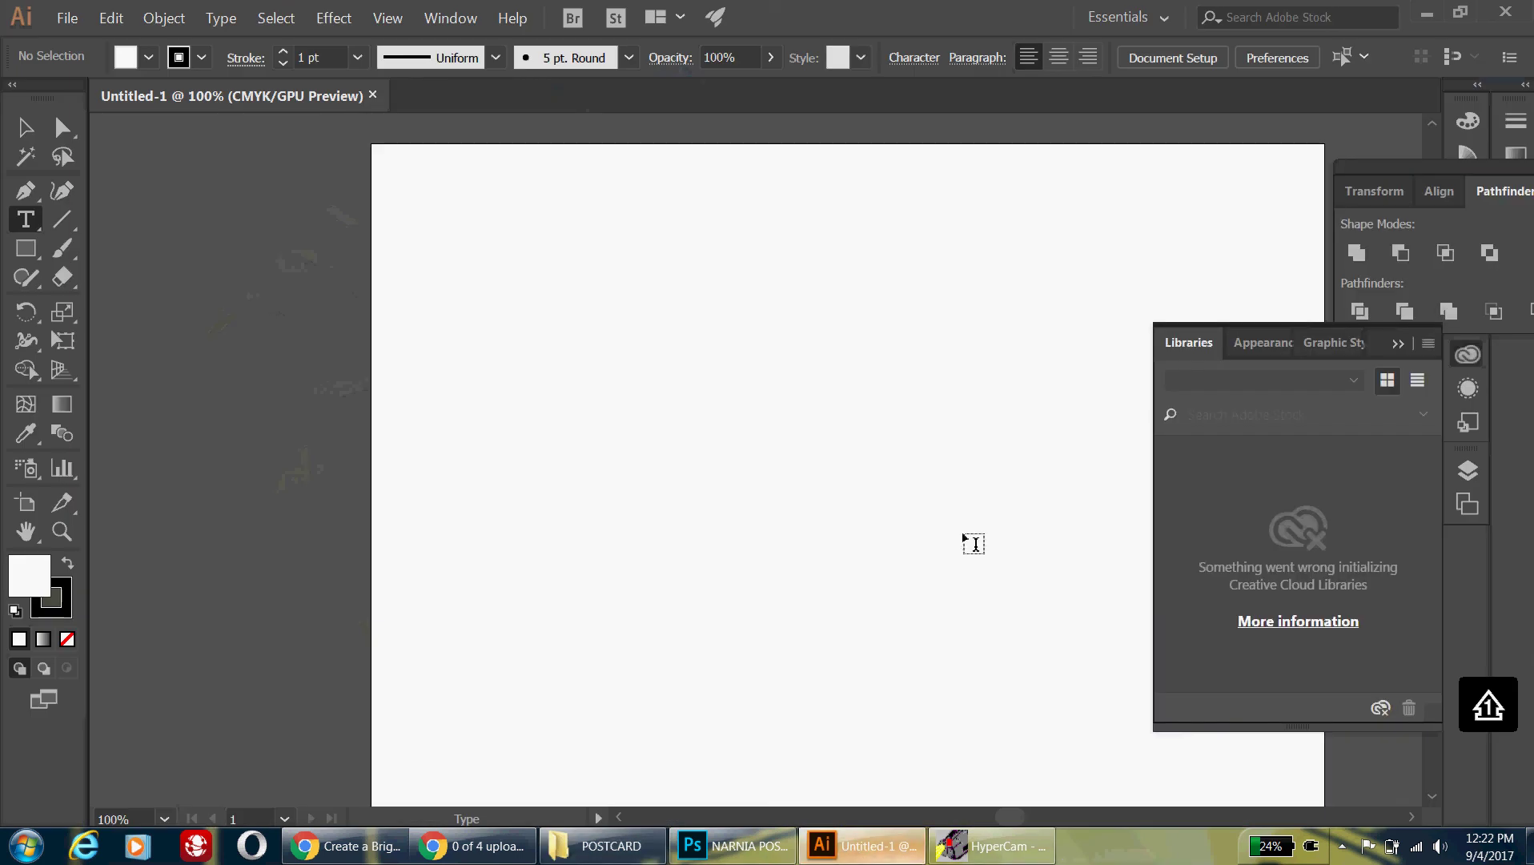
{"action": "left_click", "coordinate": [373, 95]}
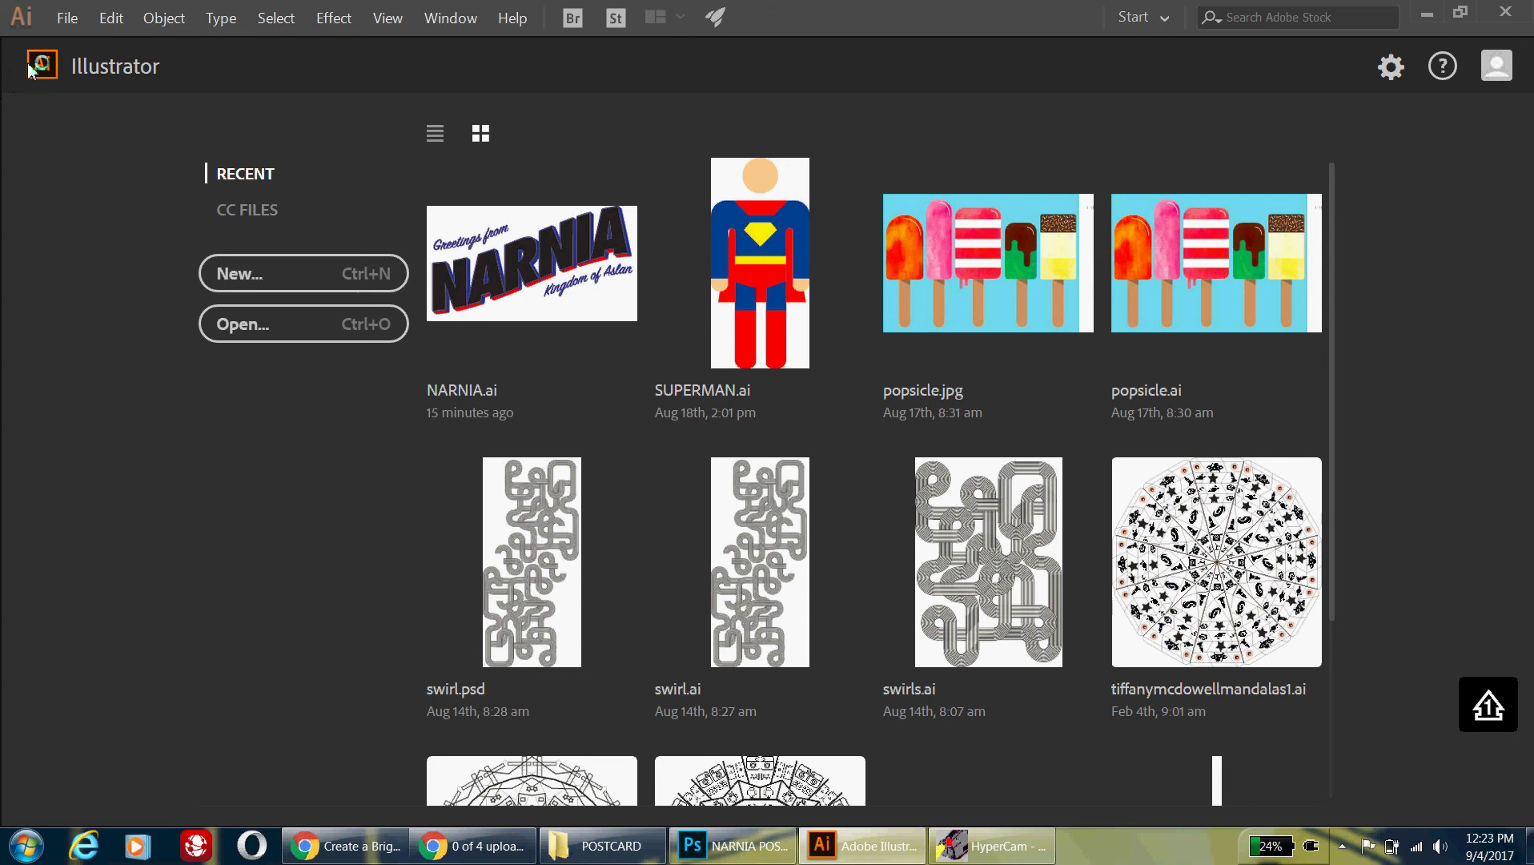
{"action": "left_click", "coordinate": [68, 18]}
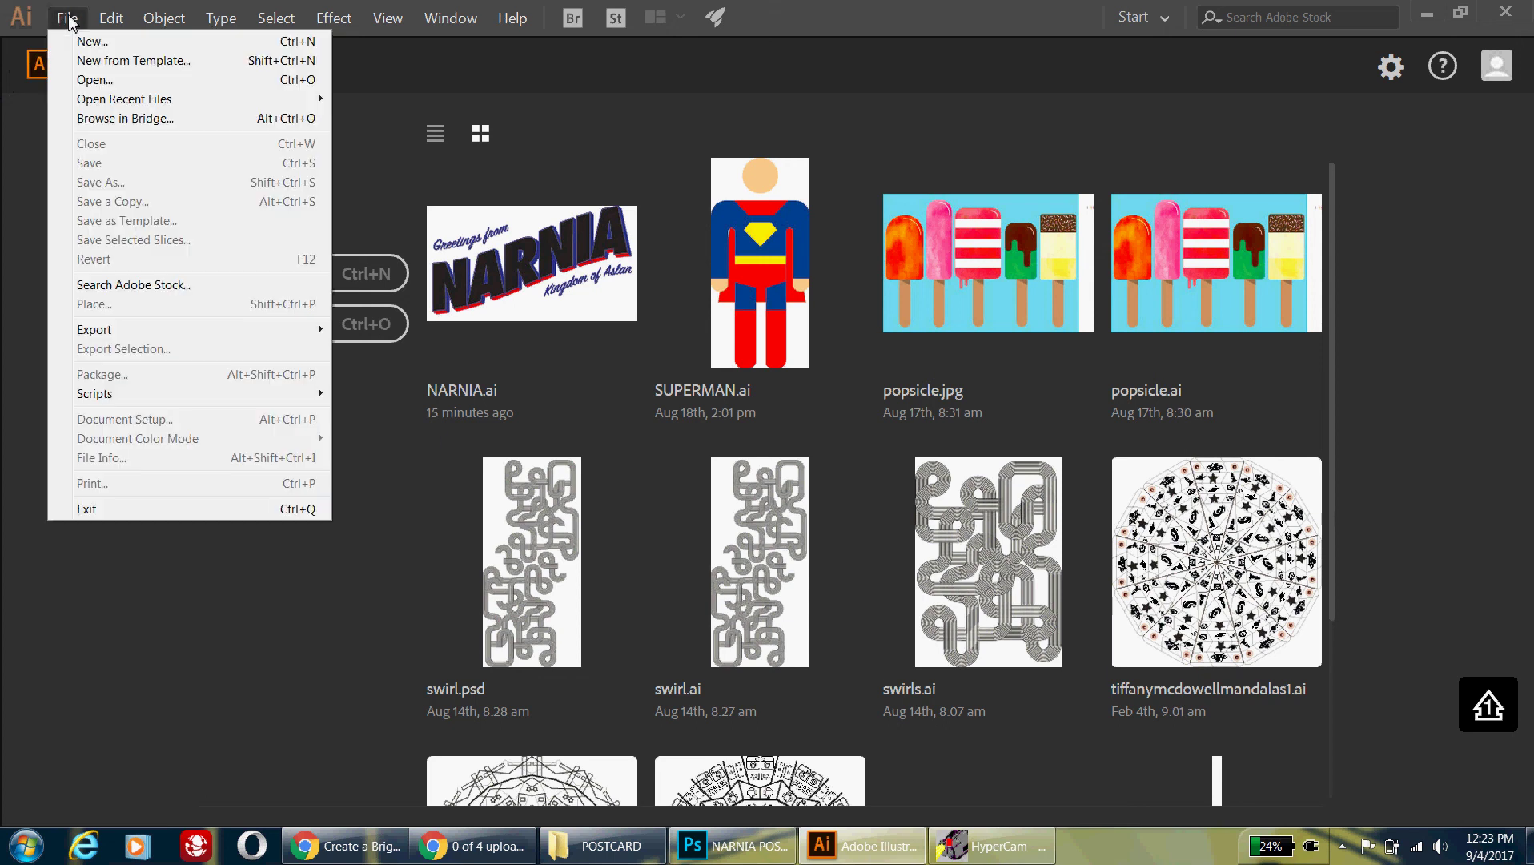
{"action": "left_click", "coordinate": [78, 42]}
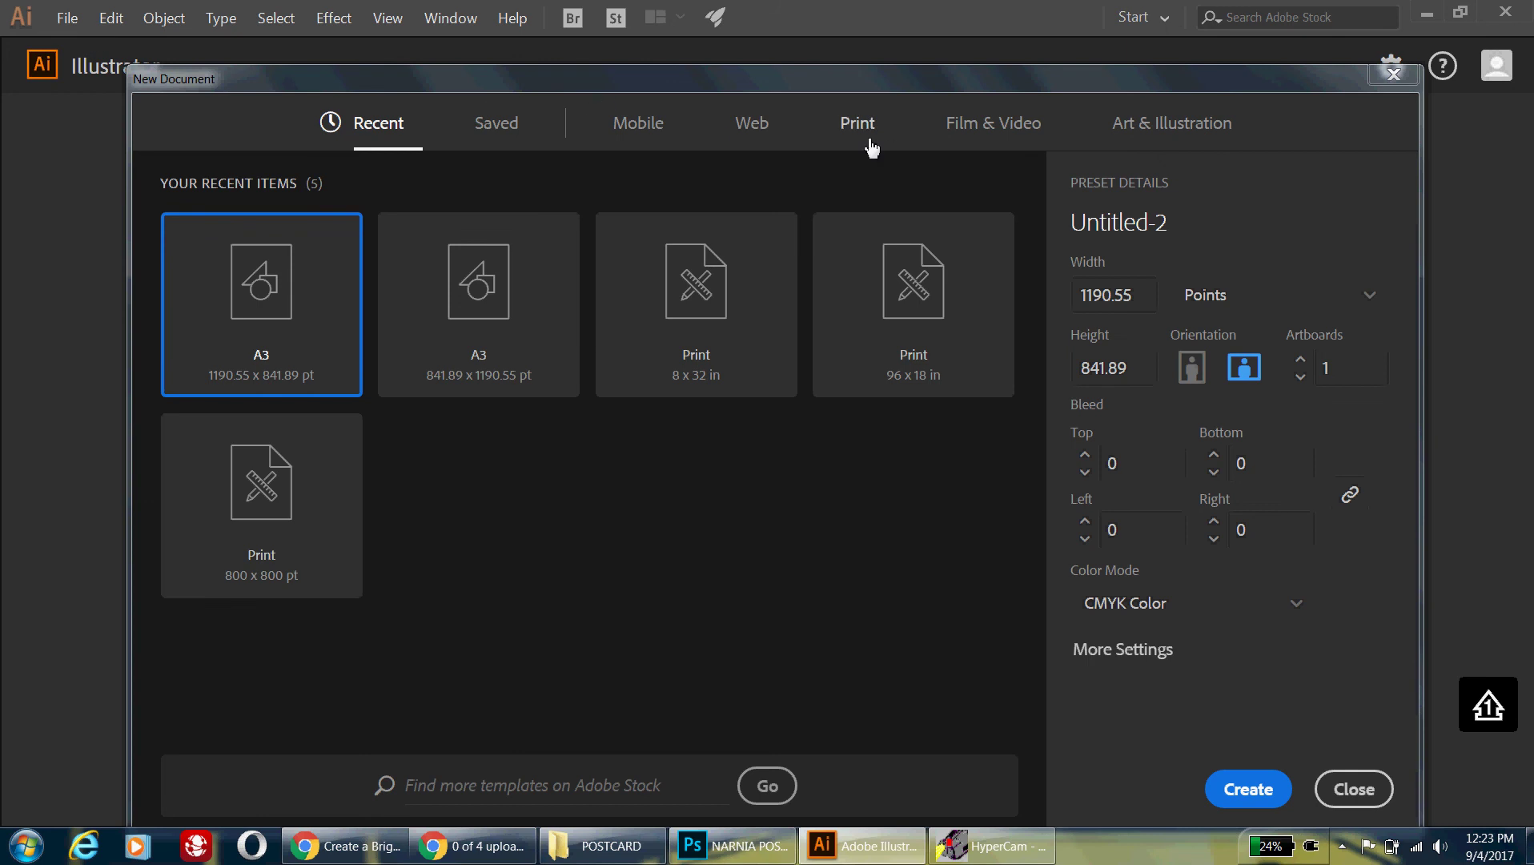
{"action": "left_click", "coordinate": [857, 126]}
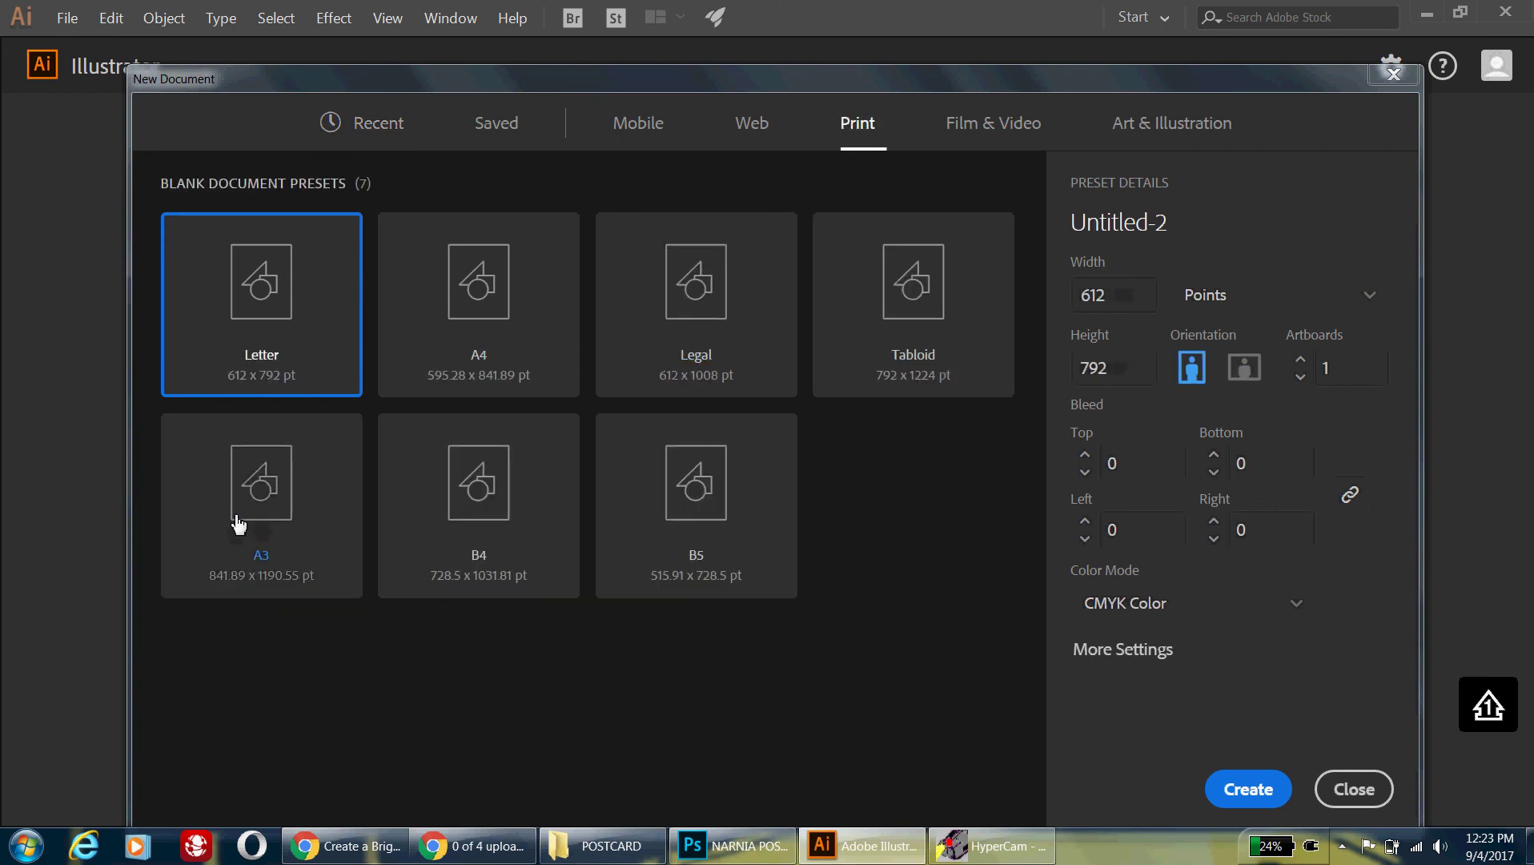
{"action": "left_click", "coordinate": [237, 524]}
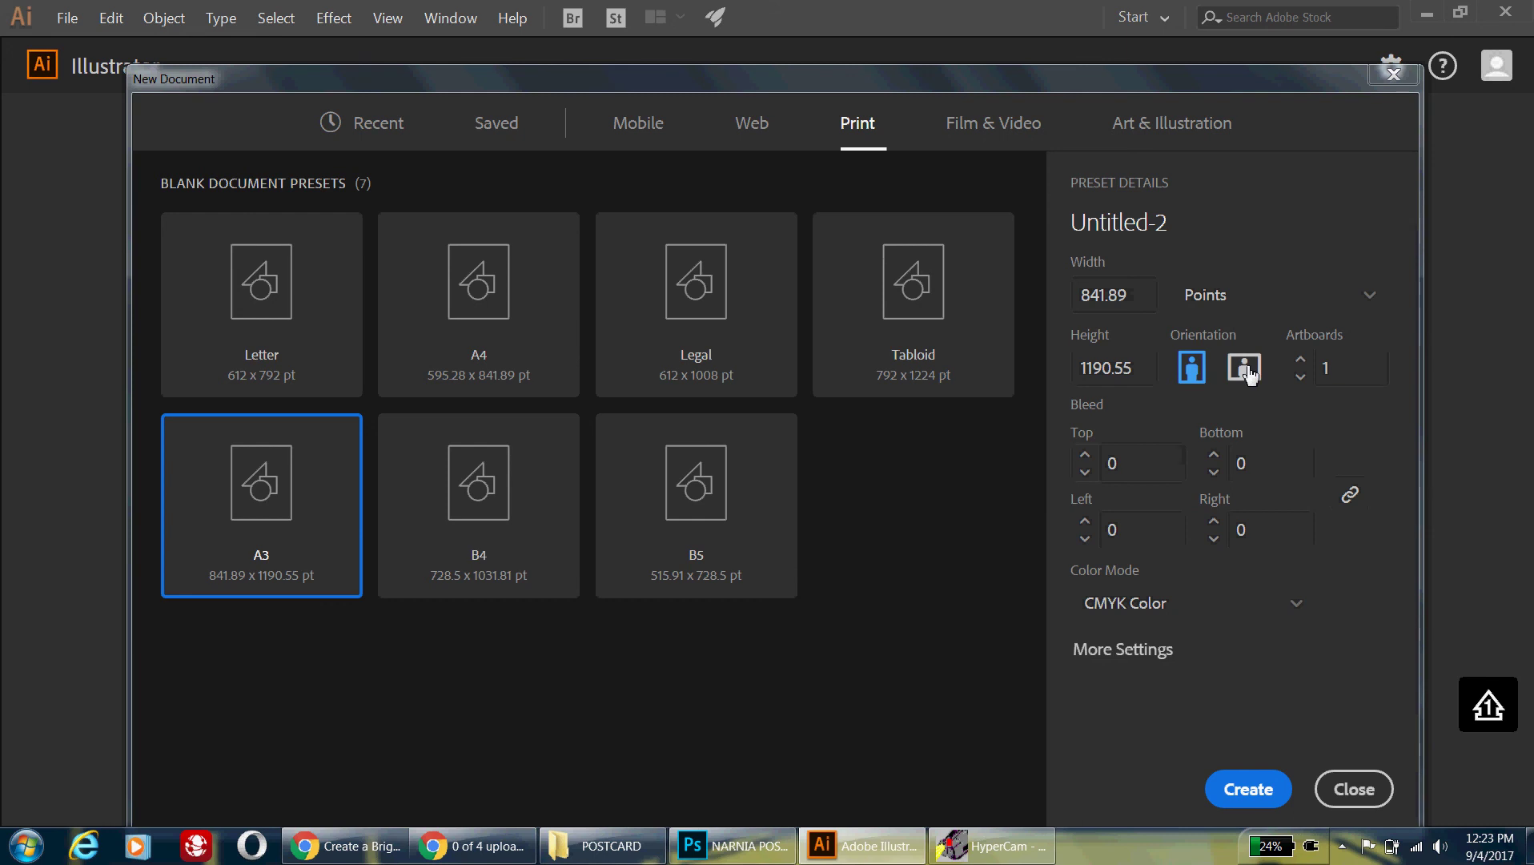
{"action": "left_click", "coordinate": [1246, 369]}
{"action": "left_click", "coordinate": [1246, 789]}
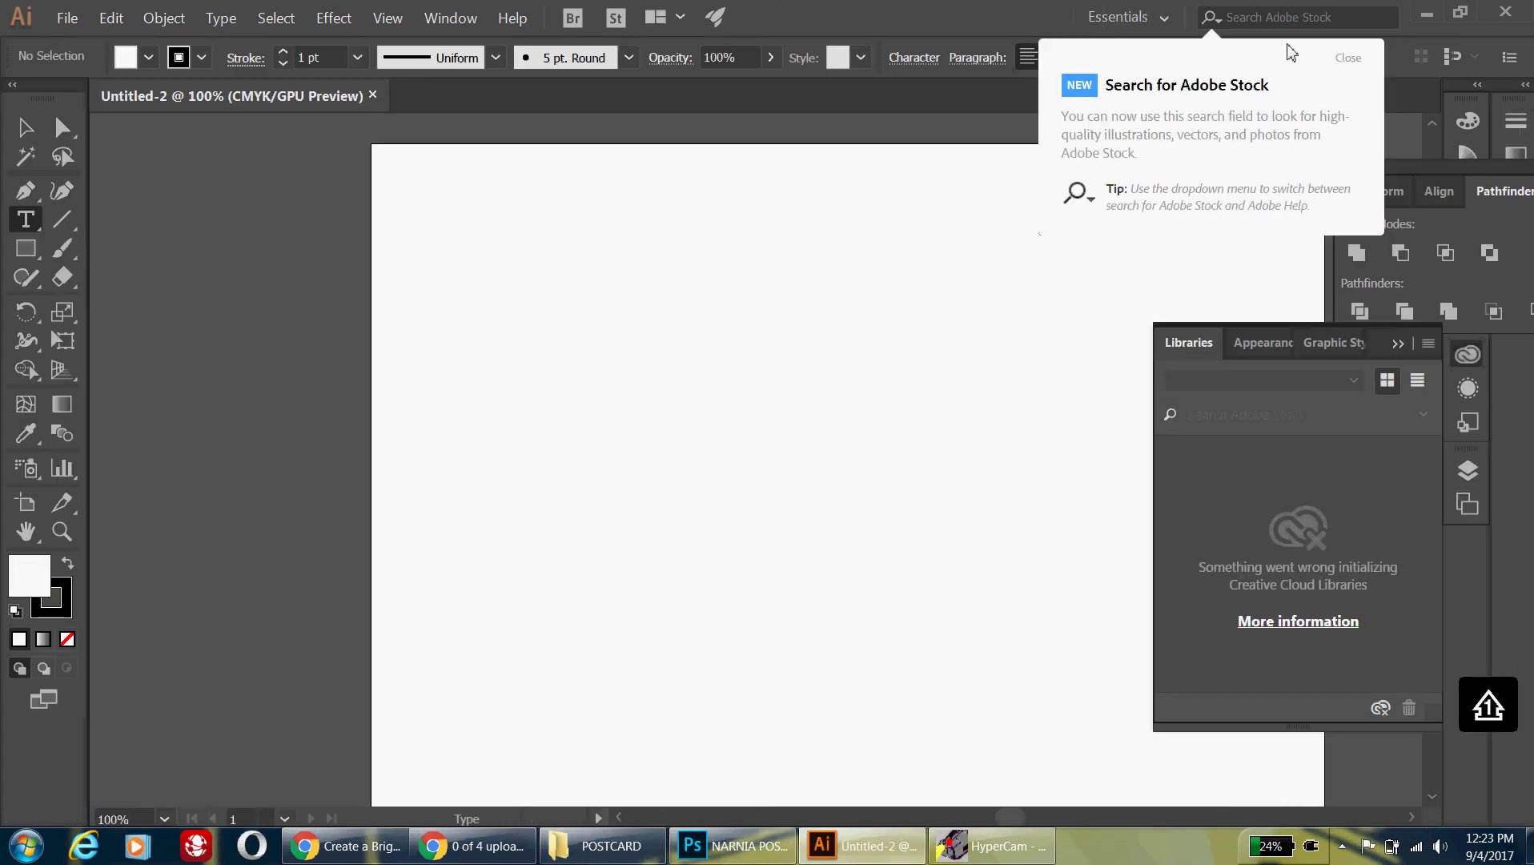
Clear the Adobe Stock tip and the Libraries panel out of the way, and add the point text "NARNIA" on the artboard.
{"action": "left_click", "coordinate": [1353, 64]}
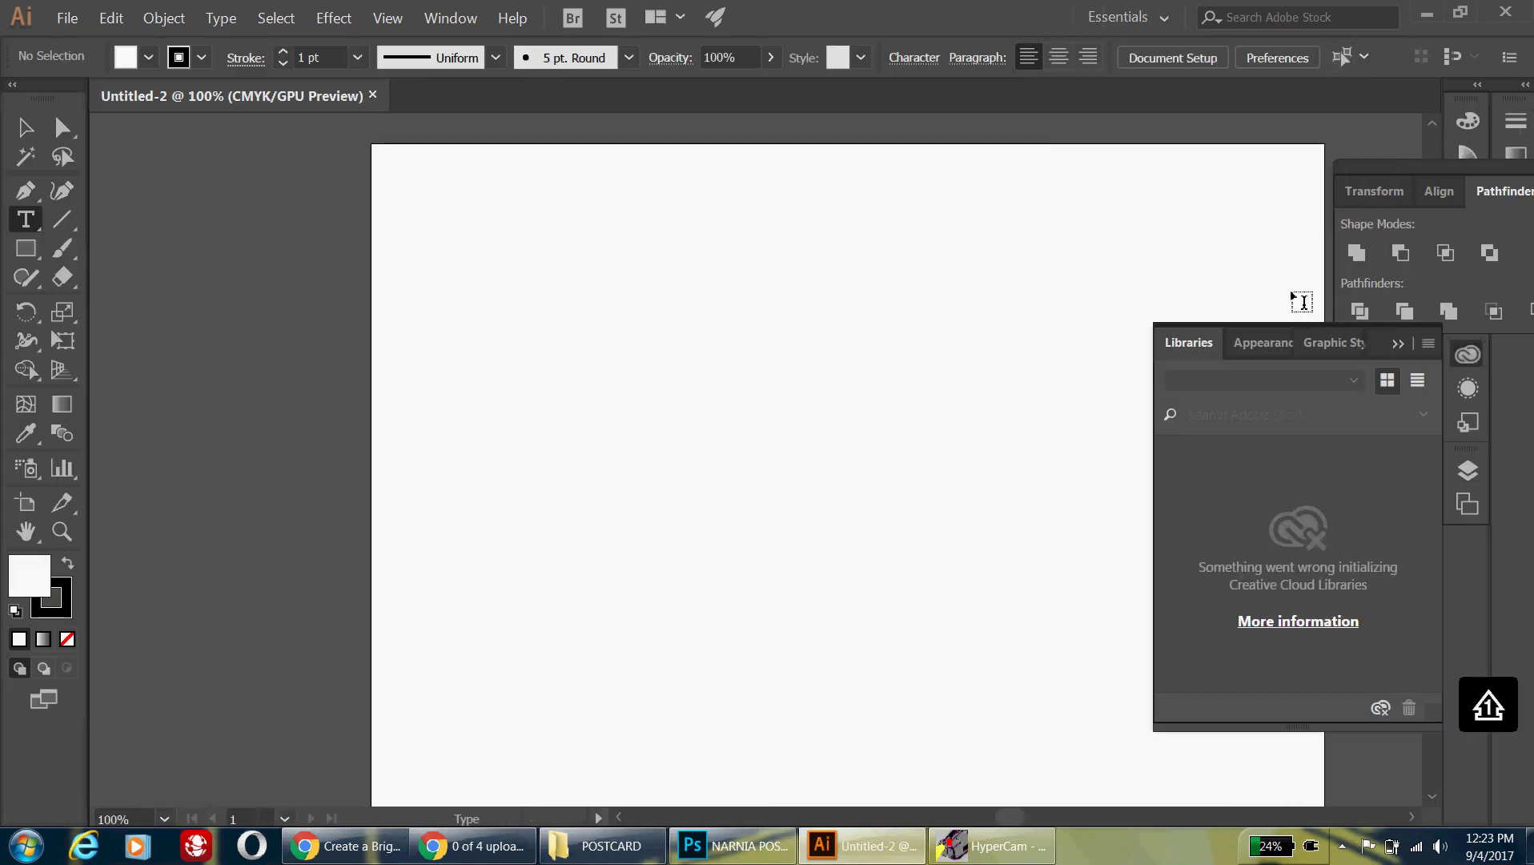
{"action": "left_click", "coordinate": [1398, 344]}
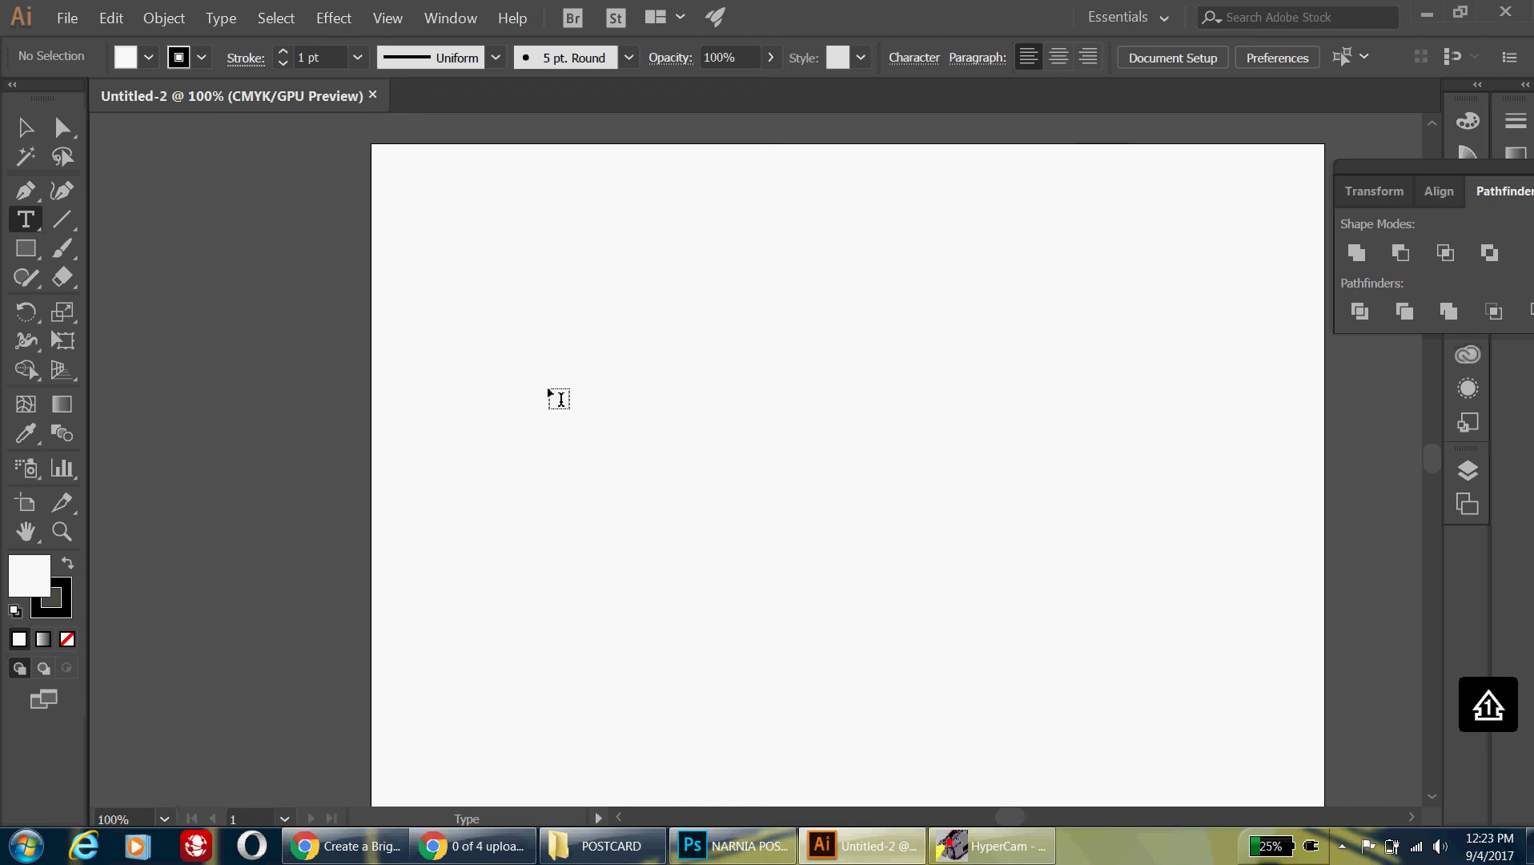
{"action": "left_click", "coordinate": [584, 458]}
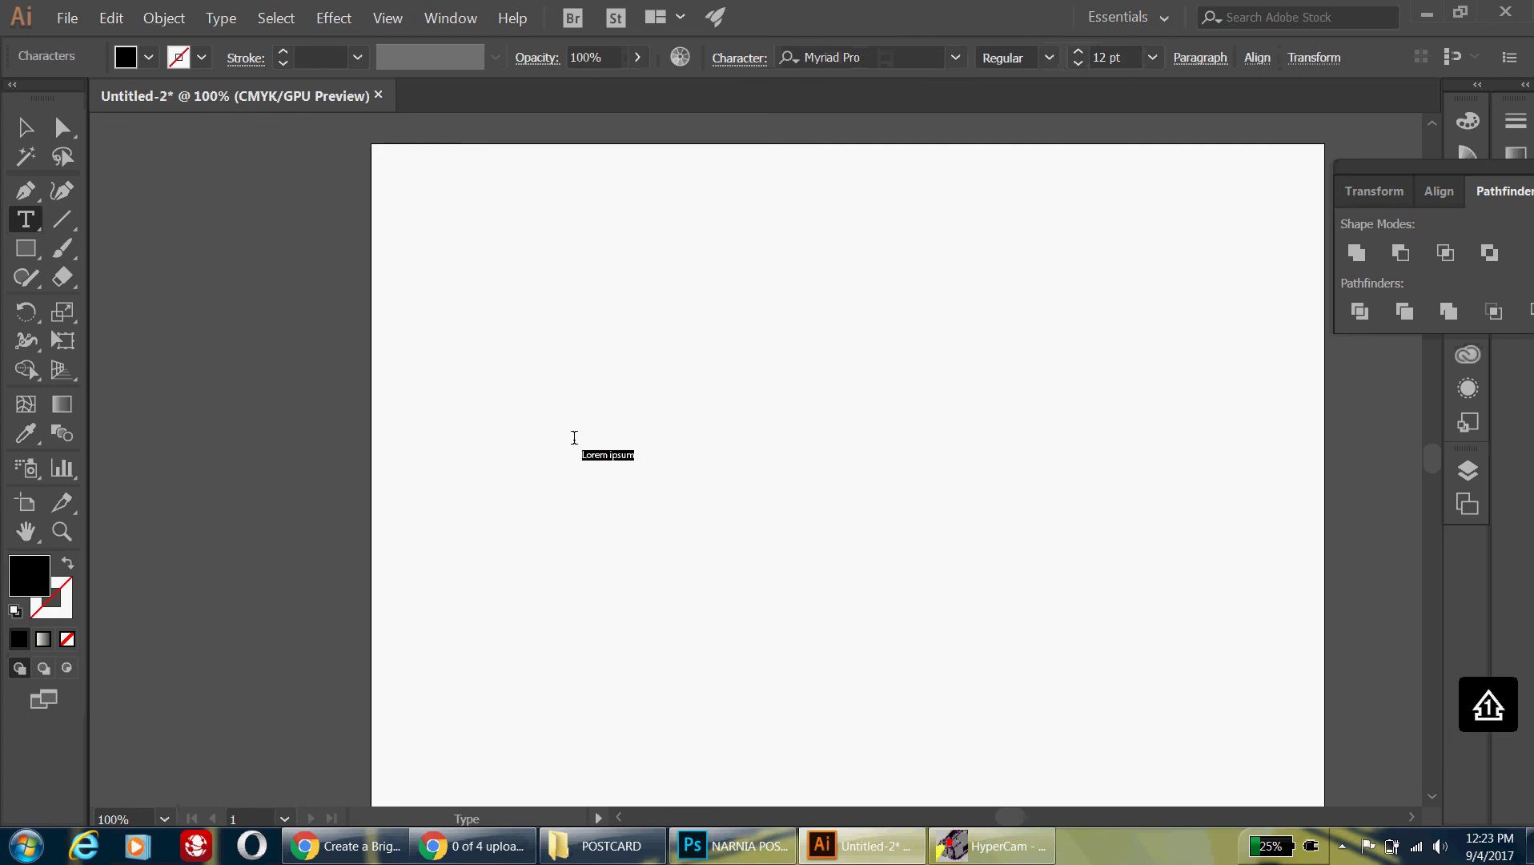
{"action": "type", "text": "NARNIA"}
Set the font of the whole NARNIA text to Futura Condensed Extra Bold.
{"action": "left_click_drag", "start_coordinate": [638, 460], "coordinate": [528, 451]}
{"action": "left_click", "coordinate": [956, 59]}
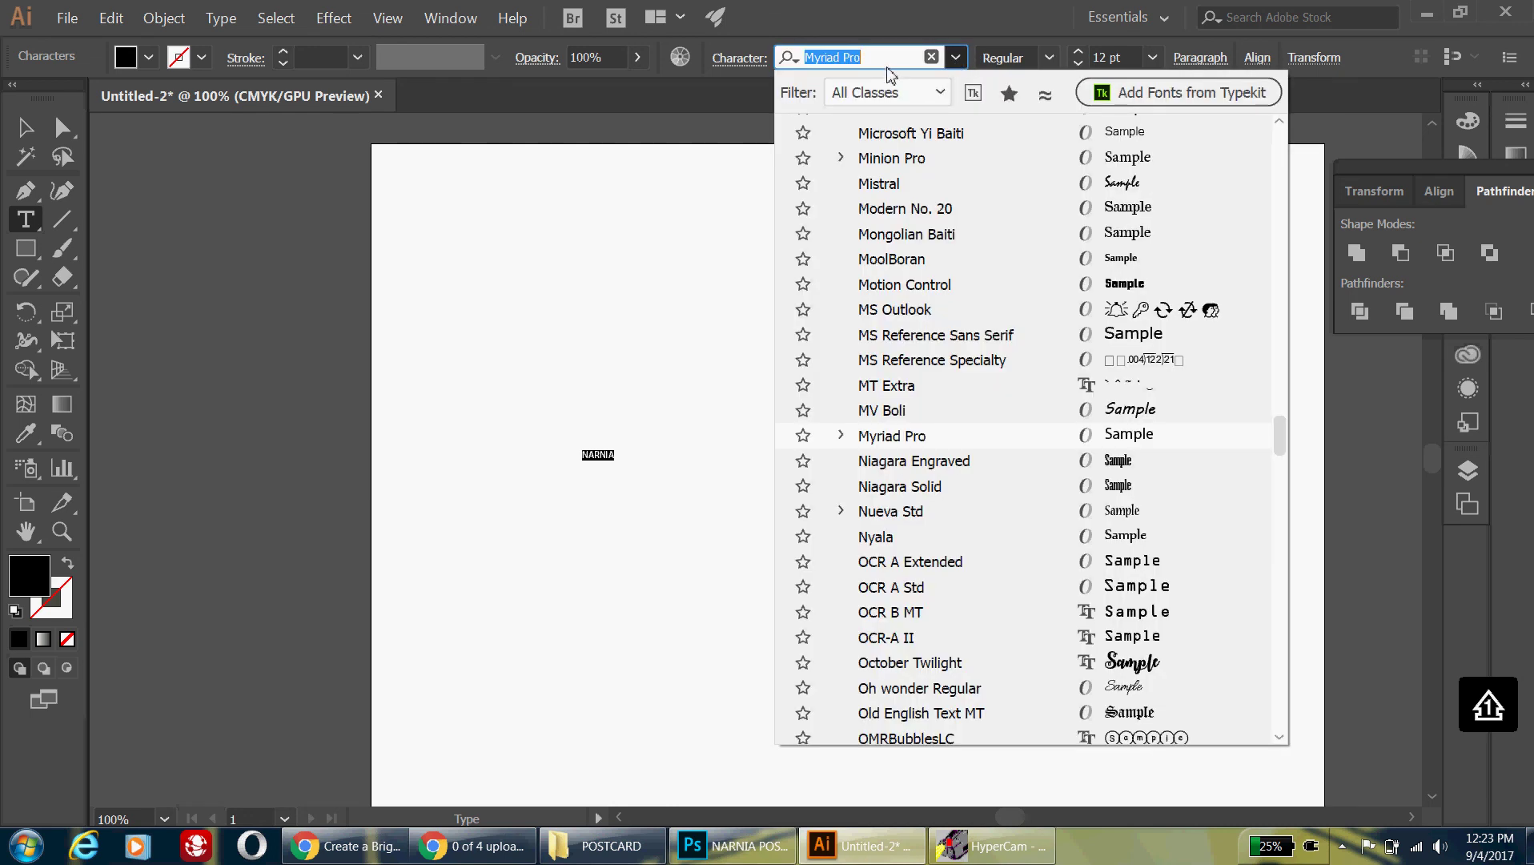
{"action": "type", "text": "fur"}
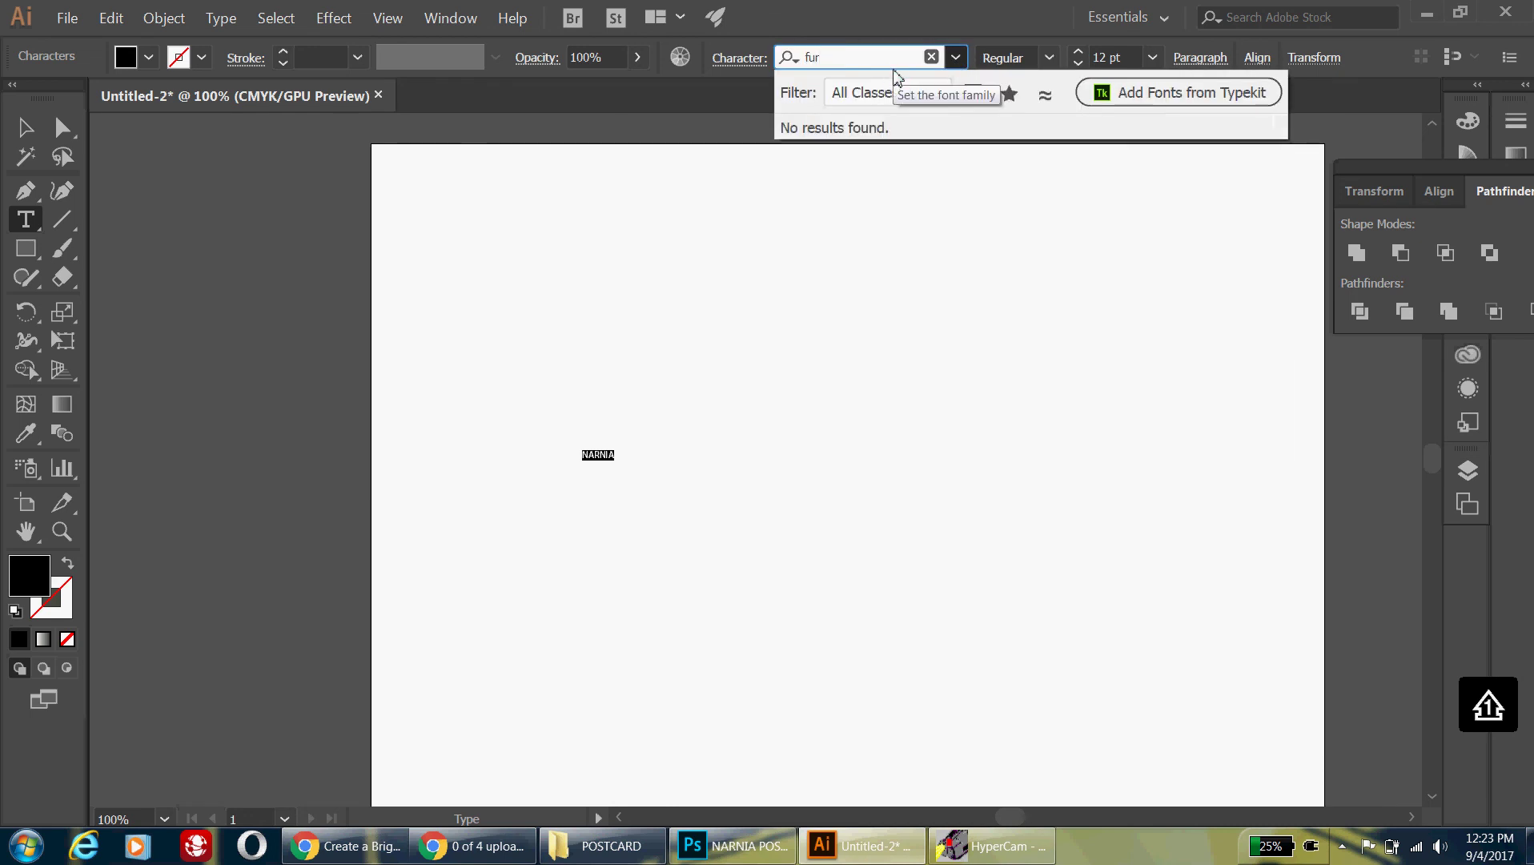
{"action": "key", "text": "BackSpace"}
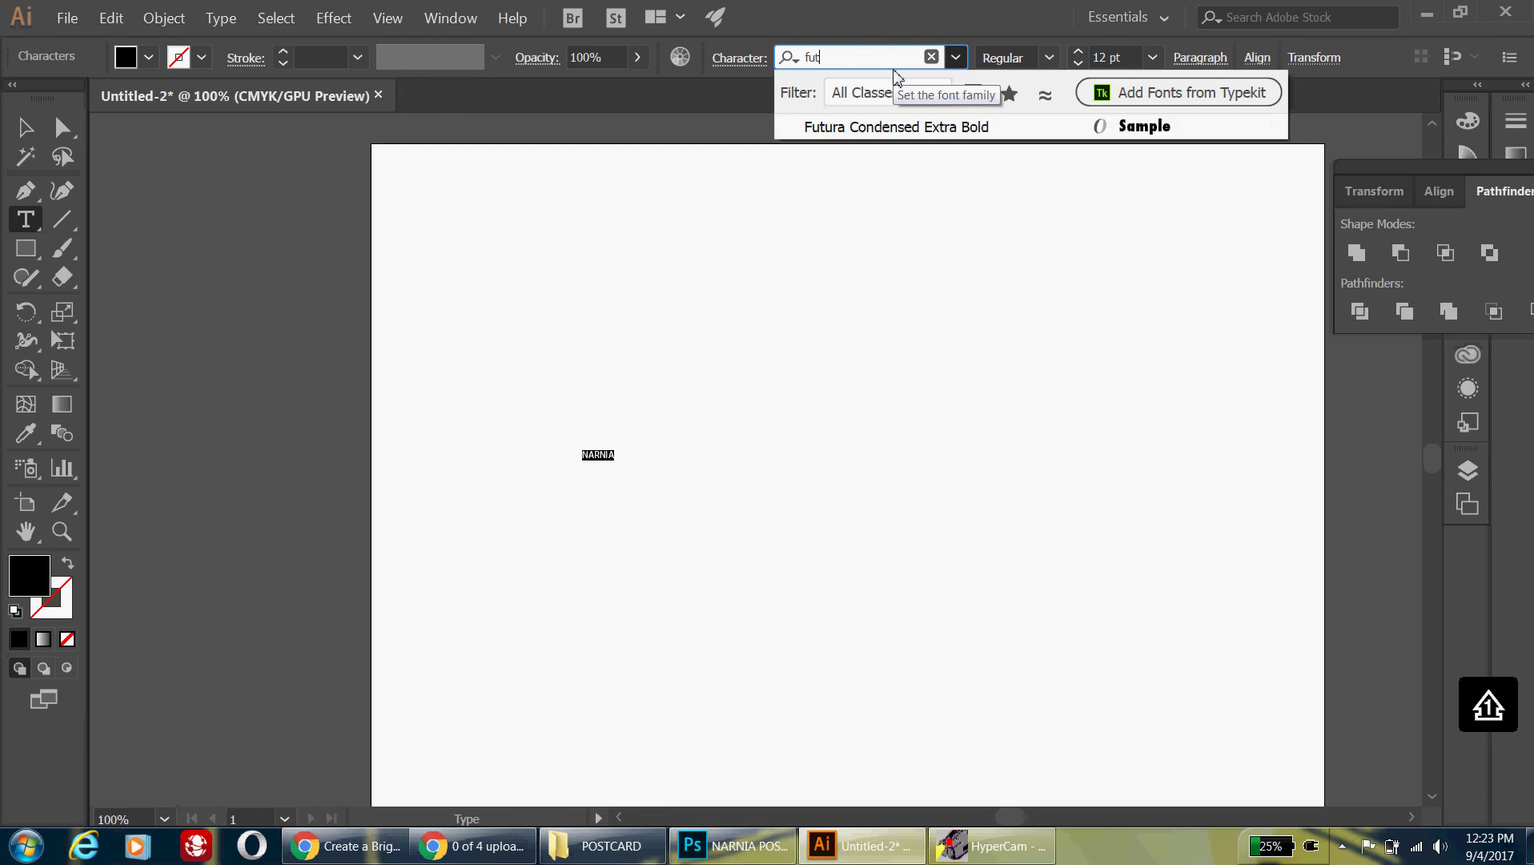
{"action": "type", "text": "tura"}
{"action": "left_click", "coordinate": [918, 126]}
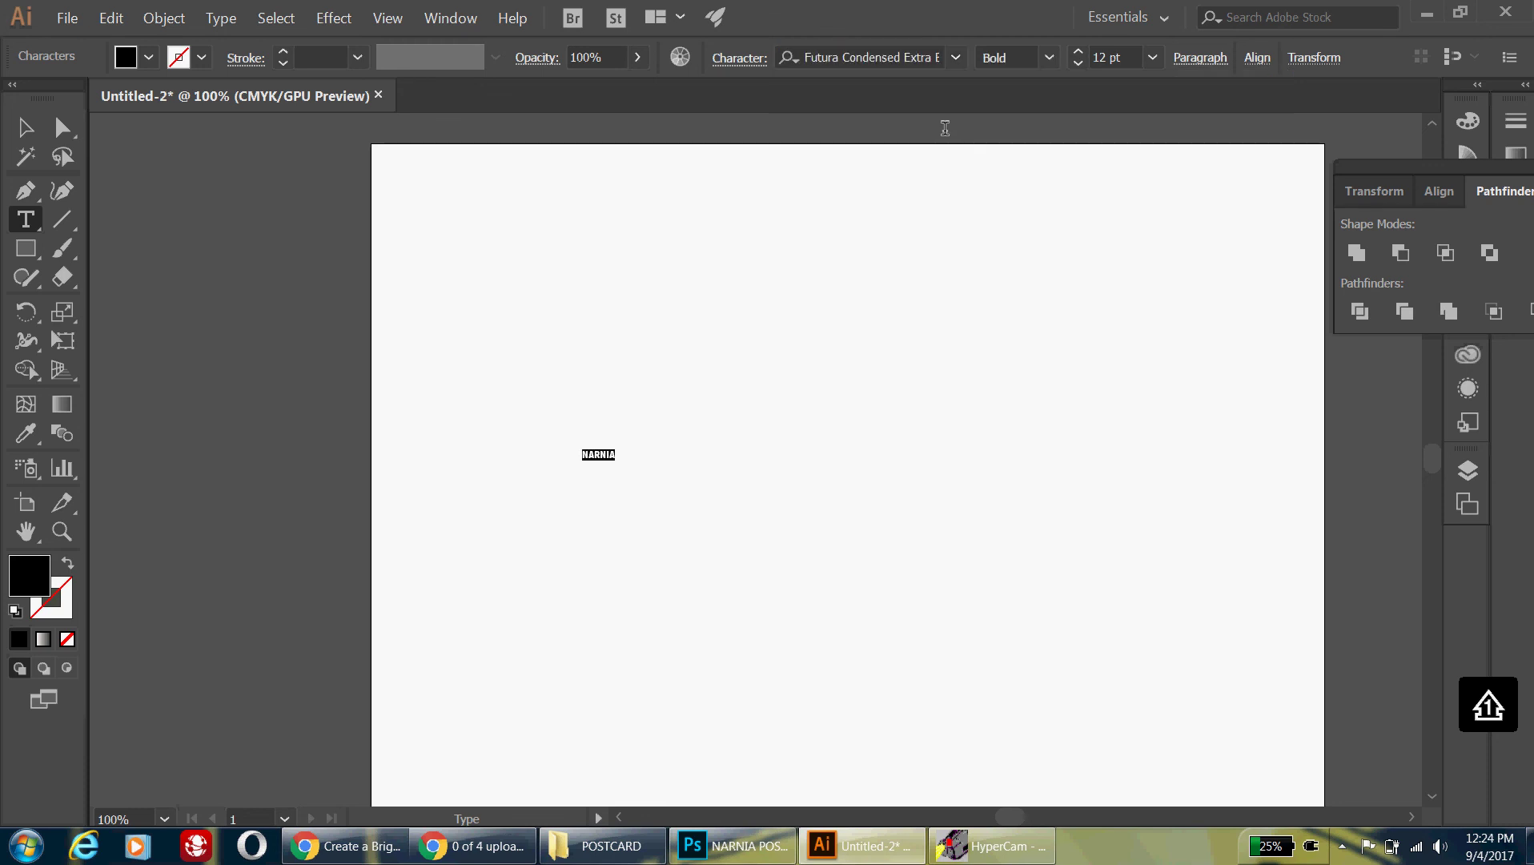
Enlarge the NARNIA text to 300 pt and reposition it so the whole word sits centred across the artboard.
{"action": "left_click", "coordinate": [1152, 57]}
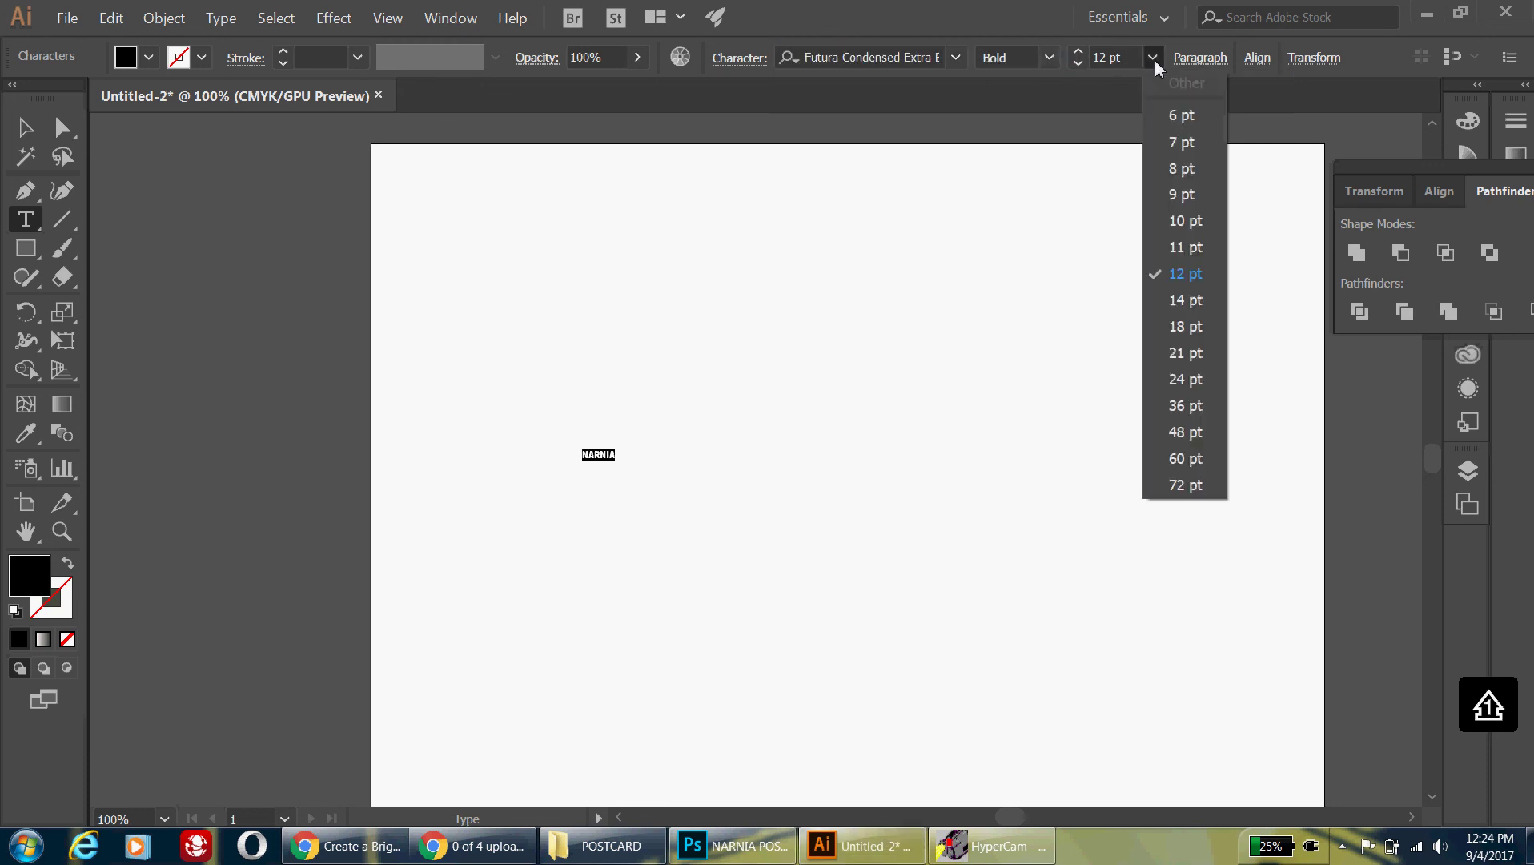
{"action": "left_click", "coordinate": [1177, 504]}
{"action": "left_click", "coordinate": [1152, 57]}
{"action": "left_click", "coordinate": [1183, 486]}
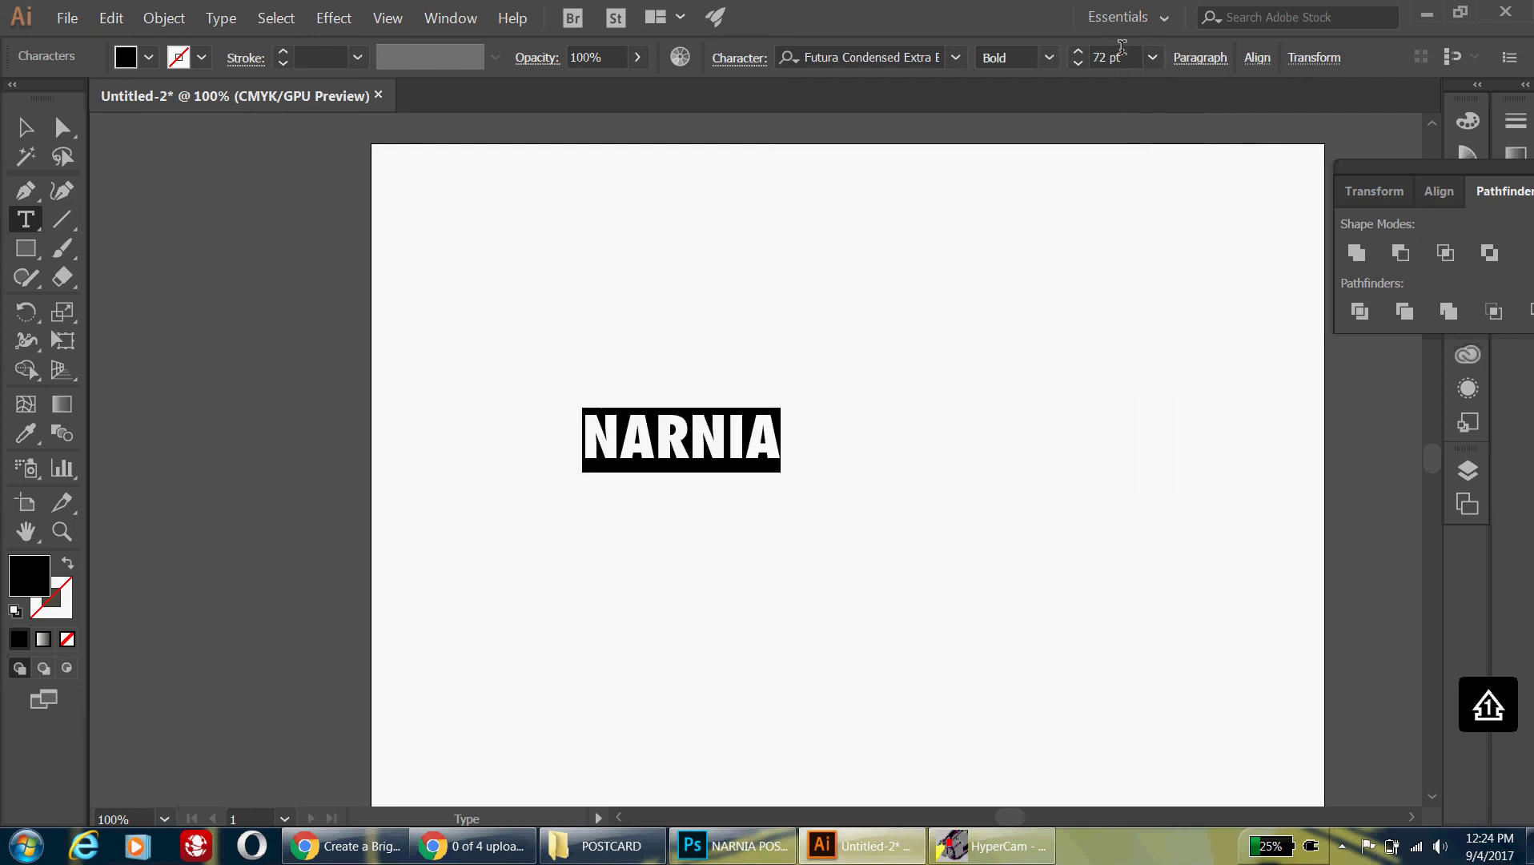
{"action": "left_click_drag", "start_coordinate": [1125, 57], "coordinate": [1112, 57]}
{"action": "triple_click", "coordinate": [1112, 56]}
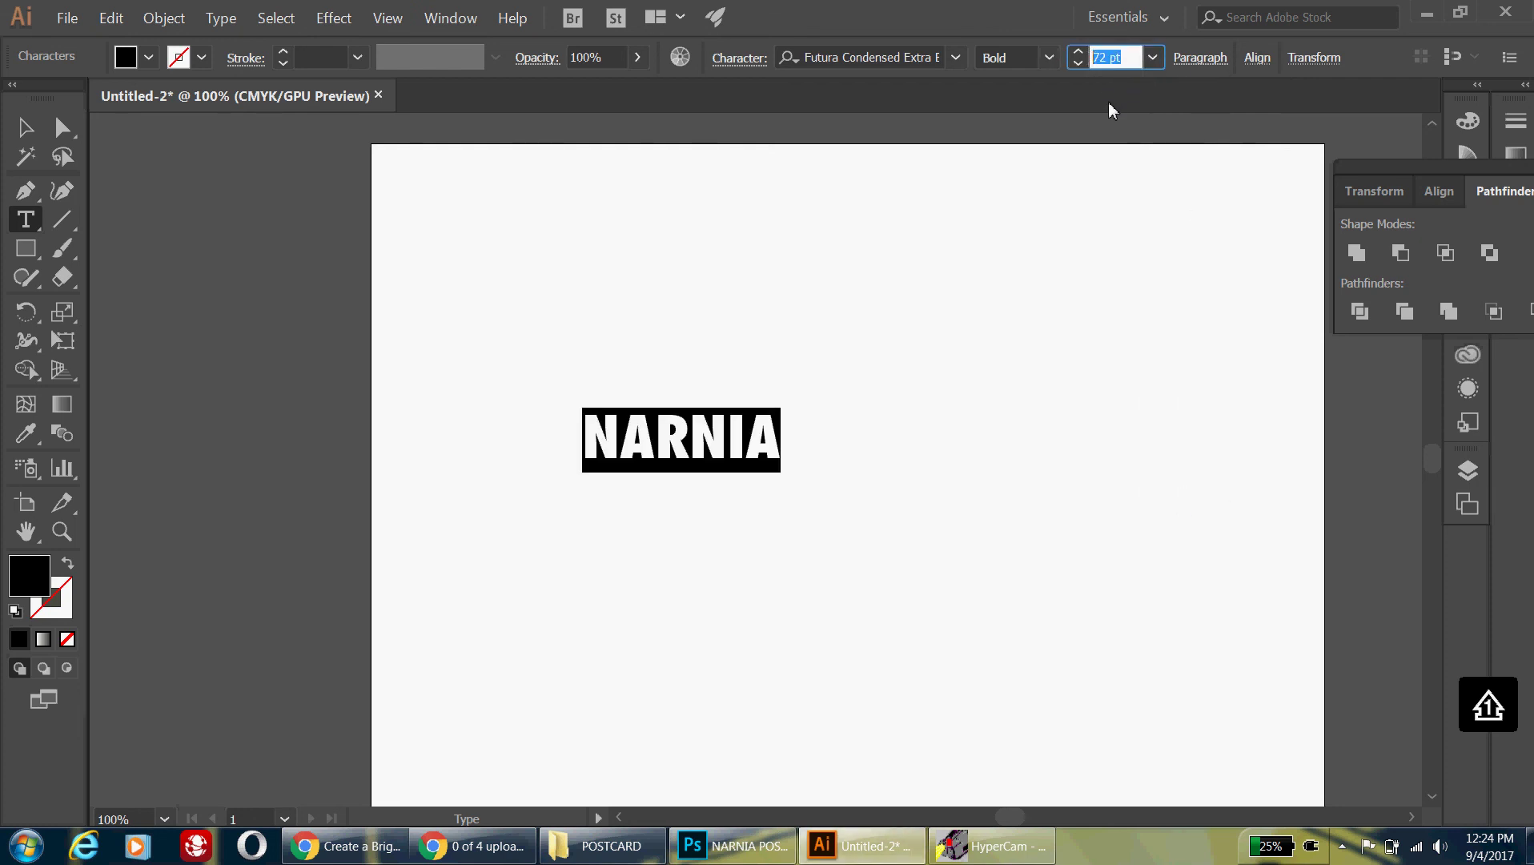
{"action": "type", "text": "250"}
{"action": "double_click", "coordinate": [1122, 57]}
{"action": "type", "text": "300"}
{"action": "key", "text": "Return"}
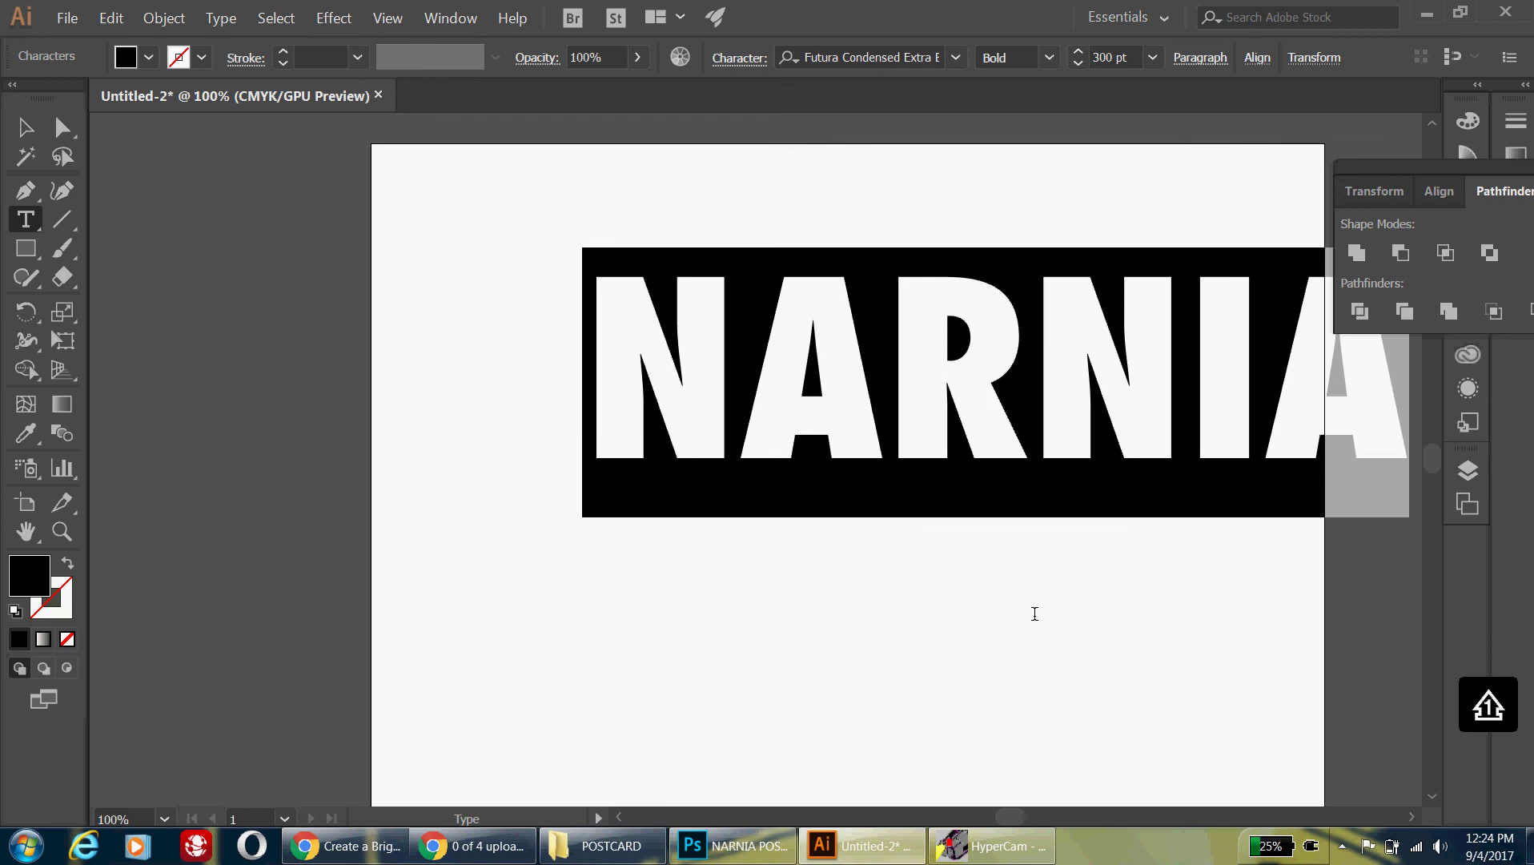
{"action": "key", "text": "Escape"}
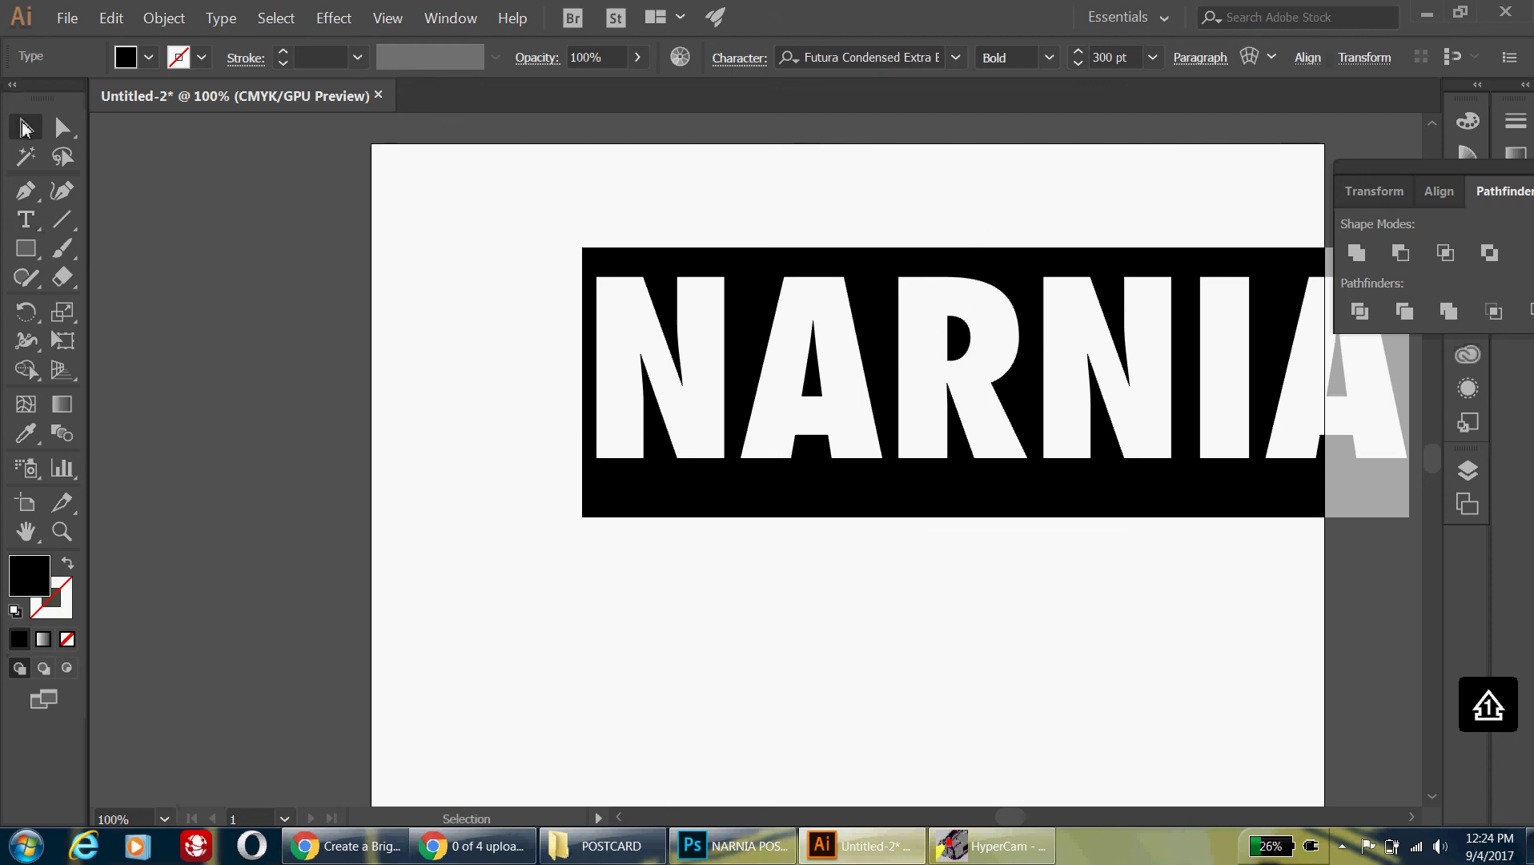
{"action": "left_click_drag", "start_coordinate": [1104, 340], "coordinate": [975, 434]}
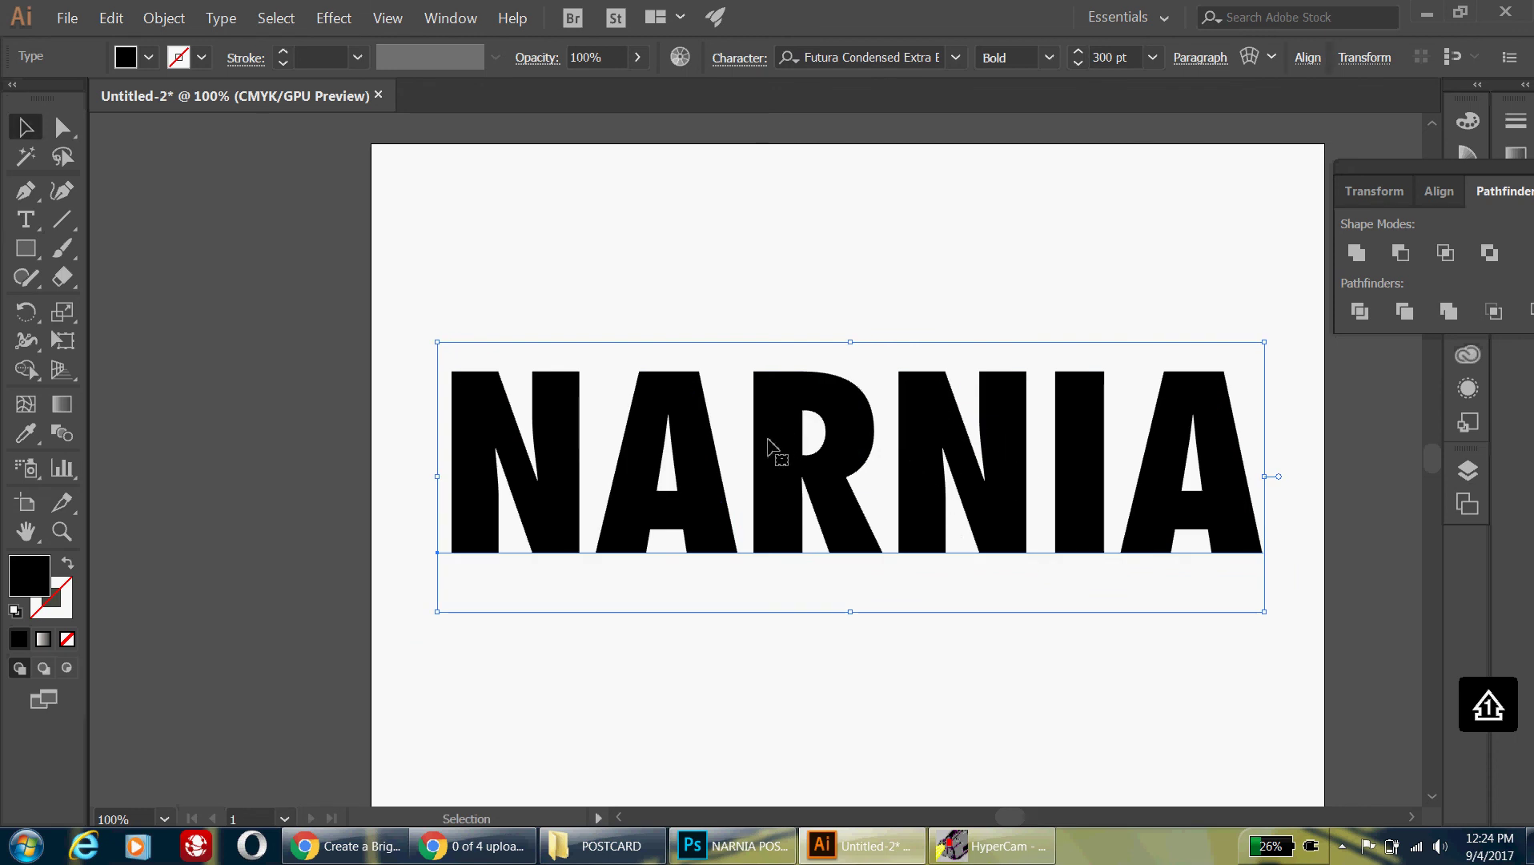
Tighten the letter spacing of the whole NARNIA word by setting its tracking to -50.
{"action": "left_click", "coordinate": [27, 220]}
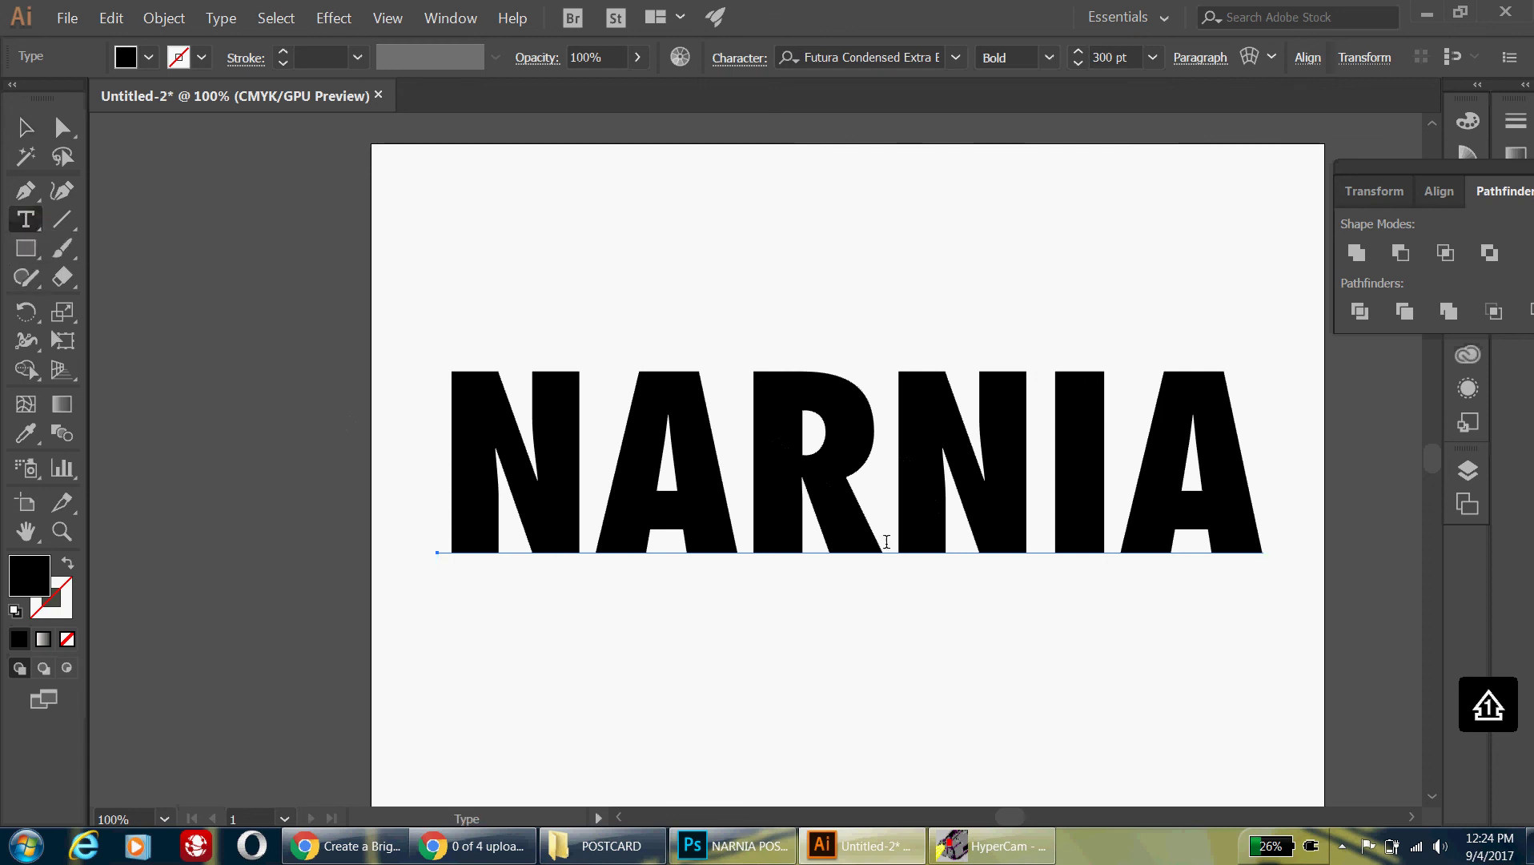
{"action": "left_click", "coordinate": [1105, 453]}
{"action": "left_click_drag", "start_coordinate": [1235, 468], "coordinate": [497, 464]}
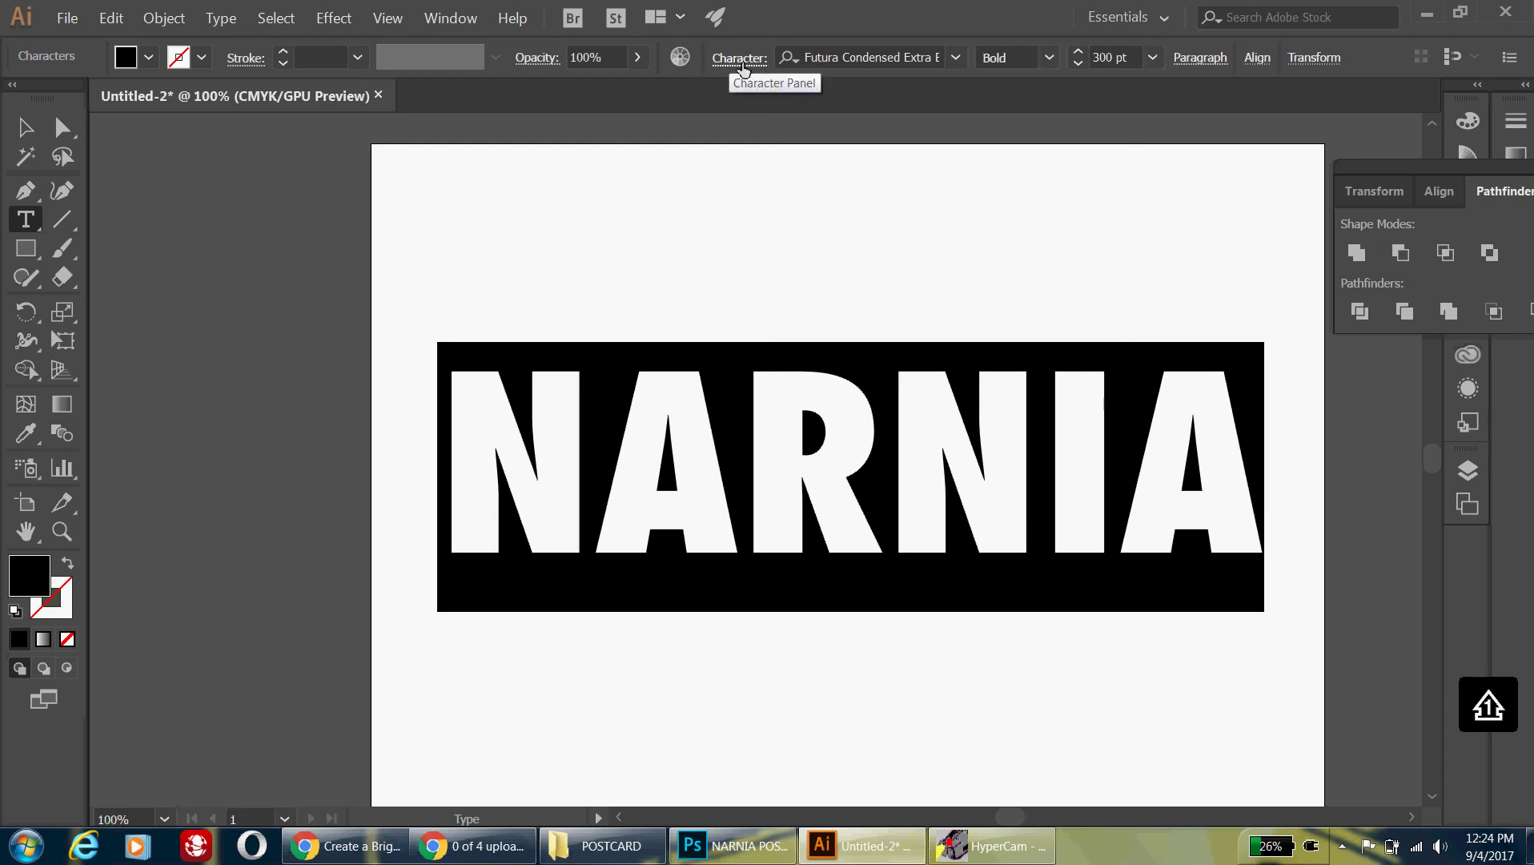
{"action": "left_click", "coordinate": [740, 59]}
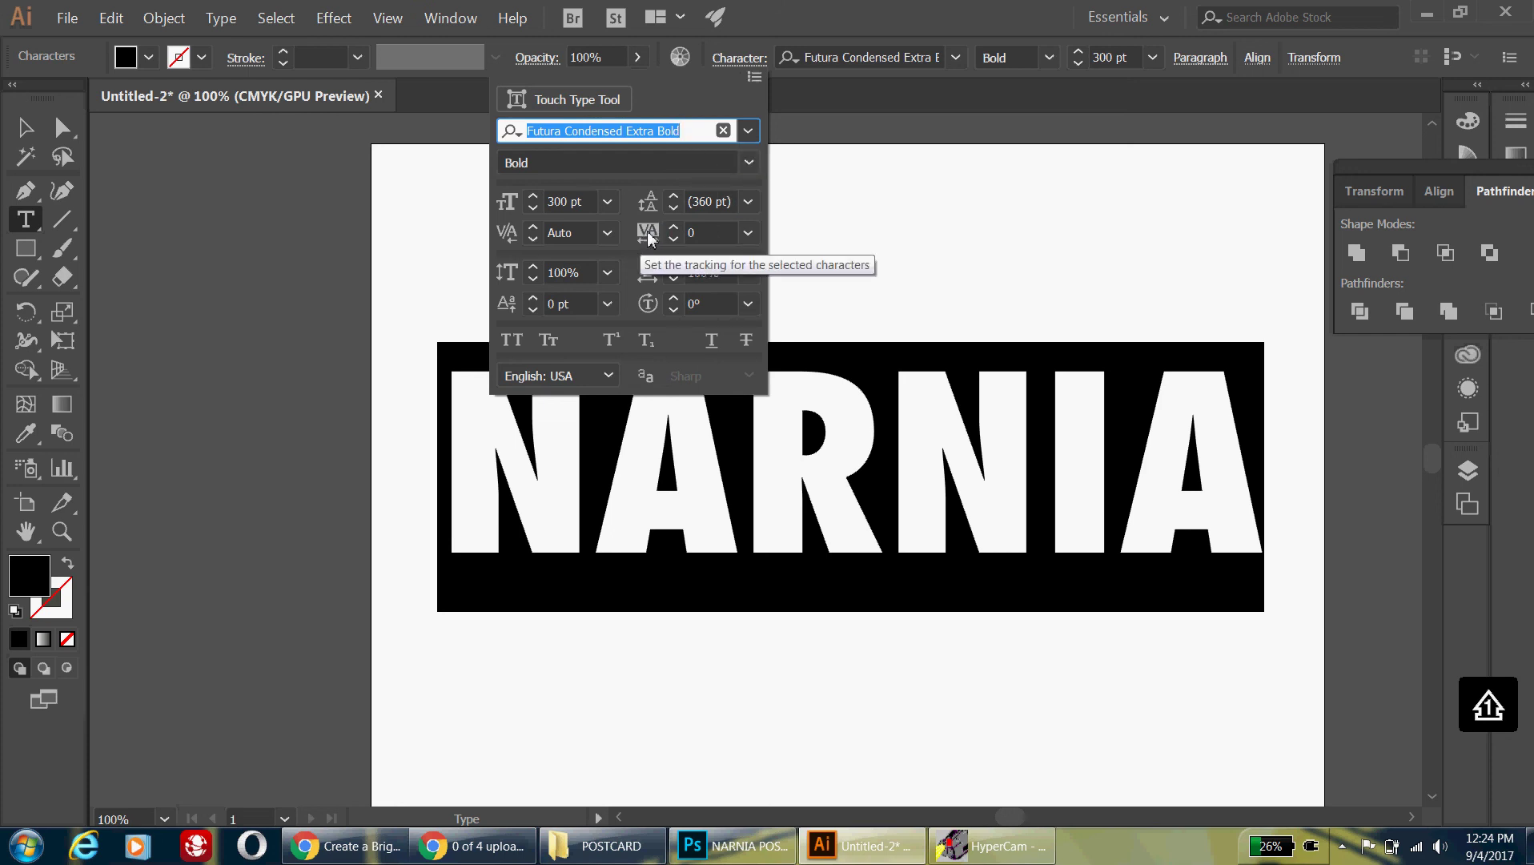
{"action": "left_click", "coordinate": [709, 232]}
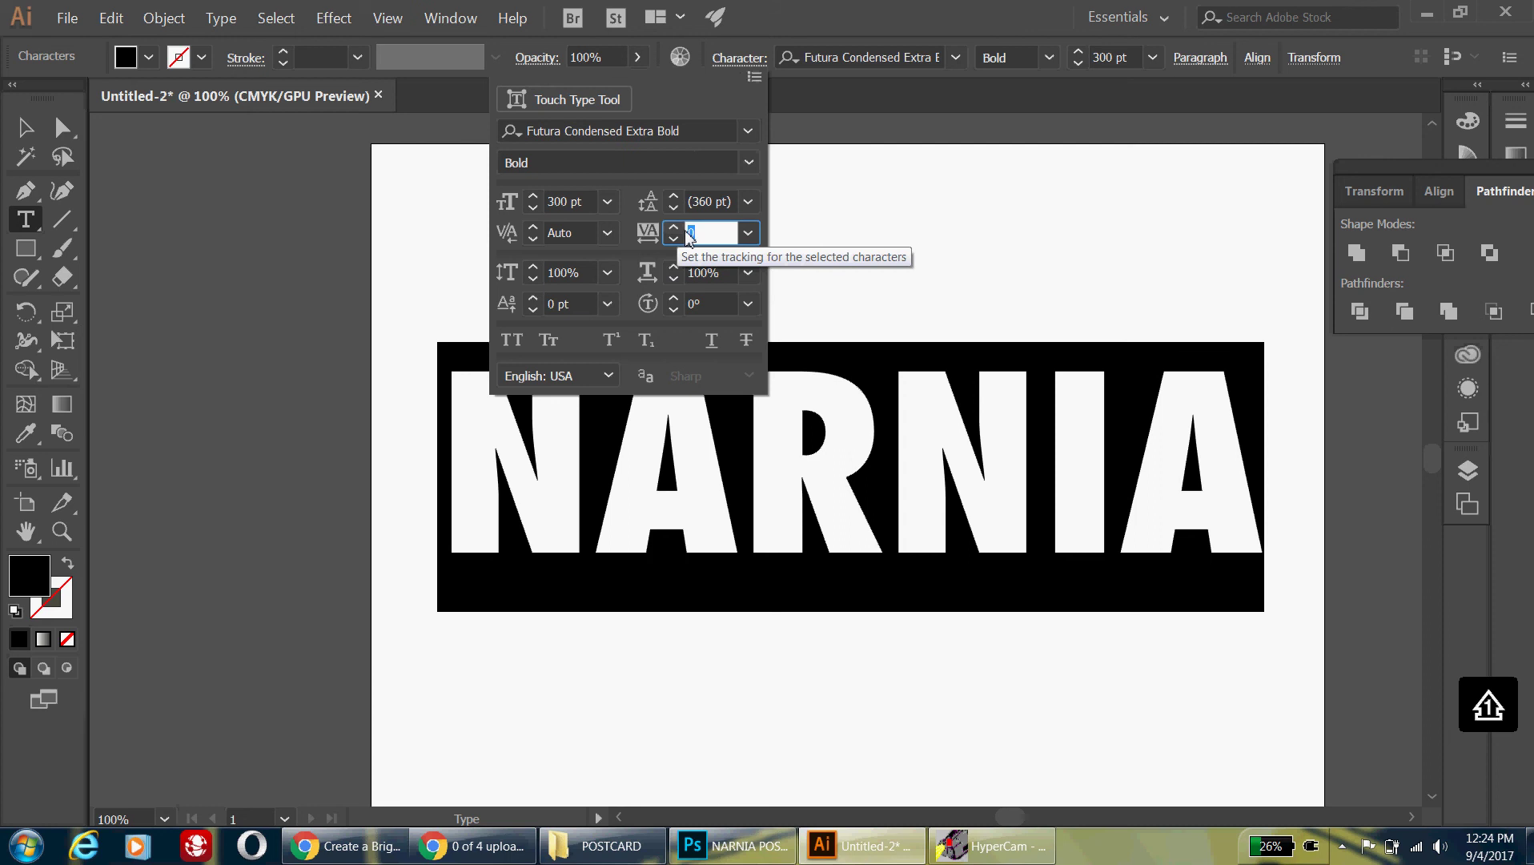
{"action": "type", "text": "50"}
{"action": "key", "text": "BackSpace"}
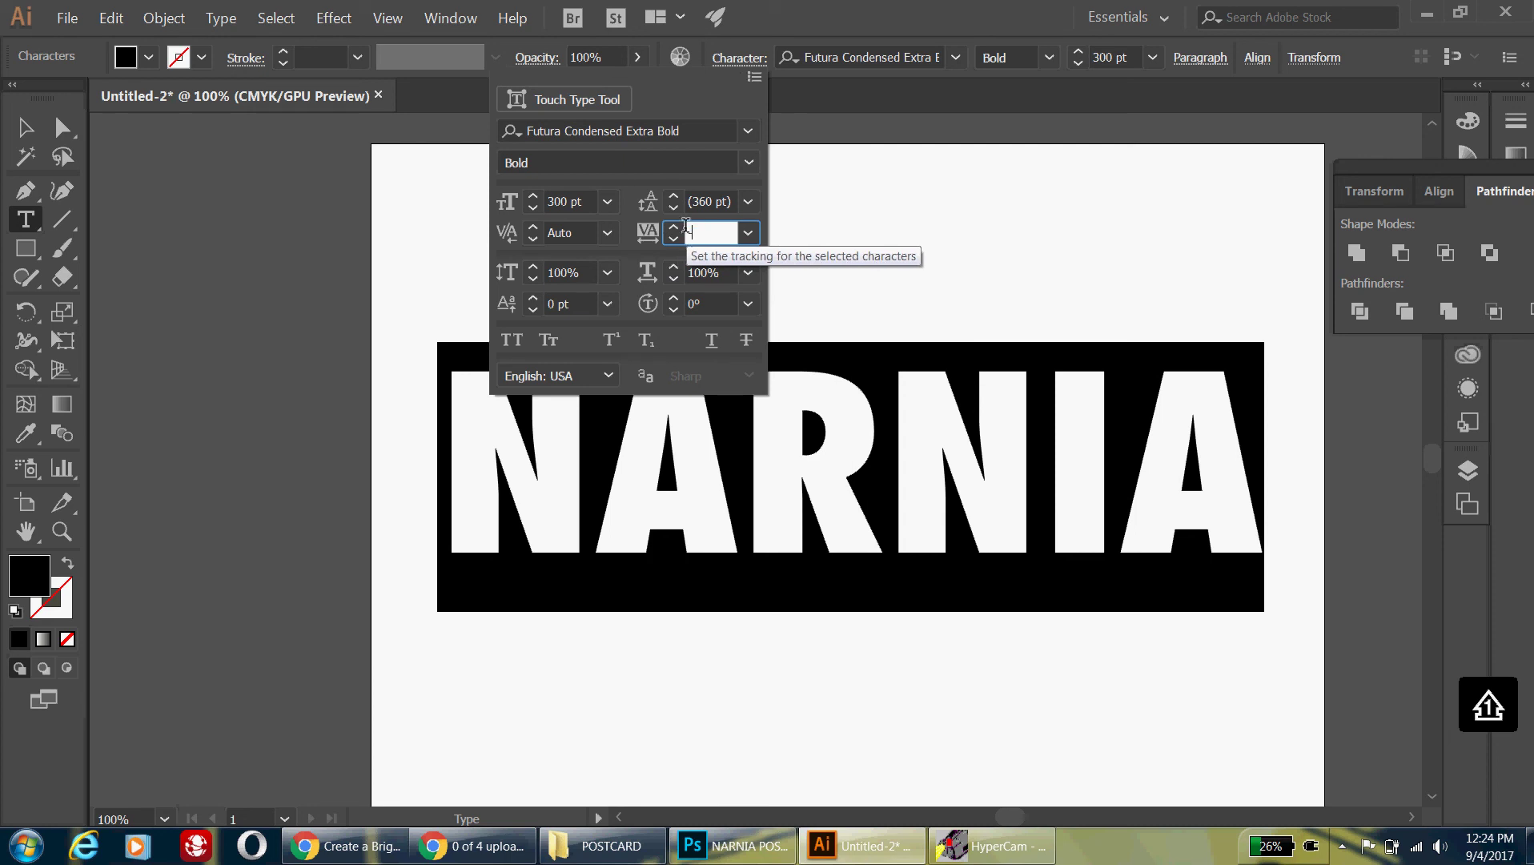
{"action": "type", "text": "-50"}
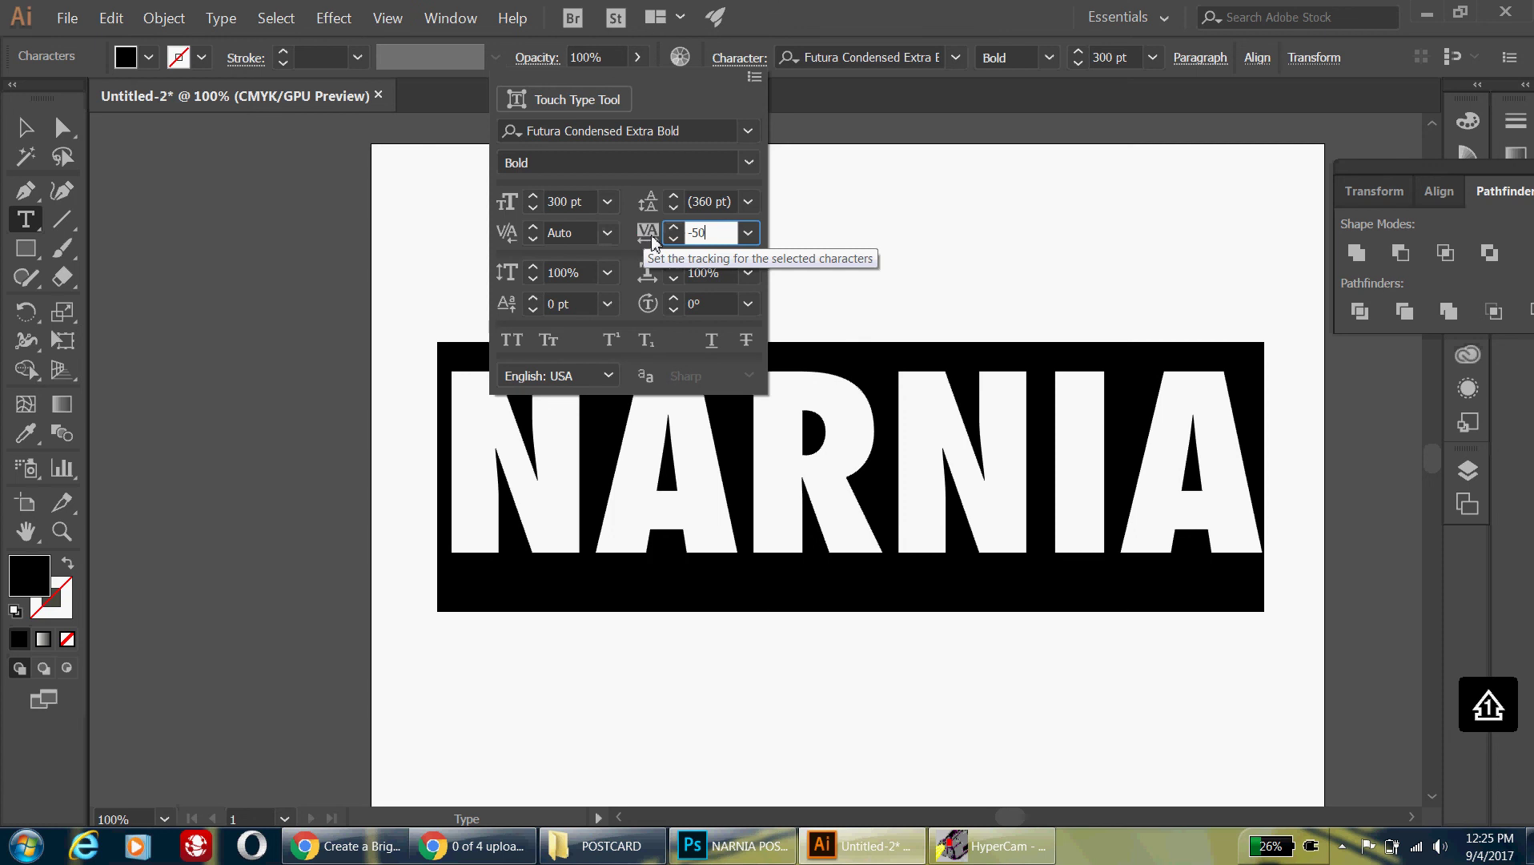
{"action": "key", "text": "Return"}
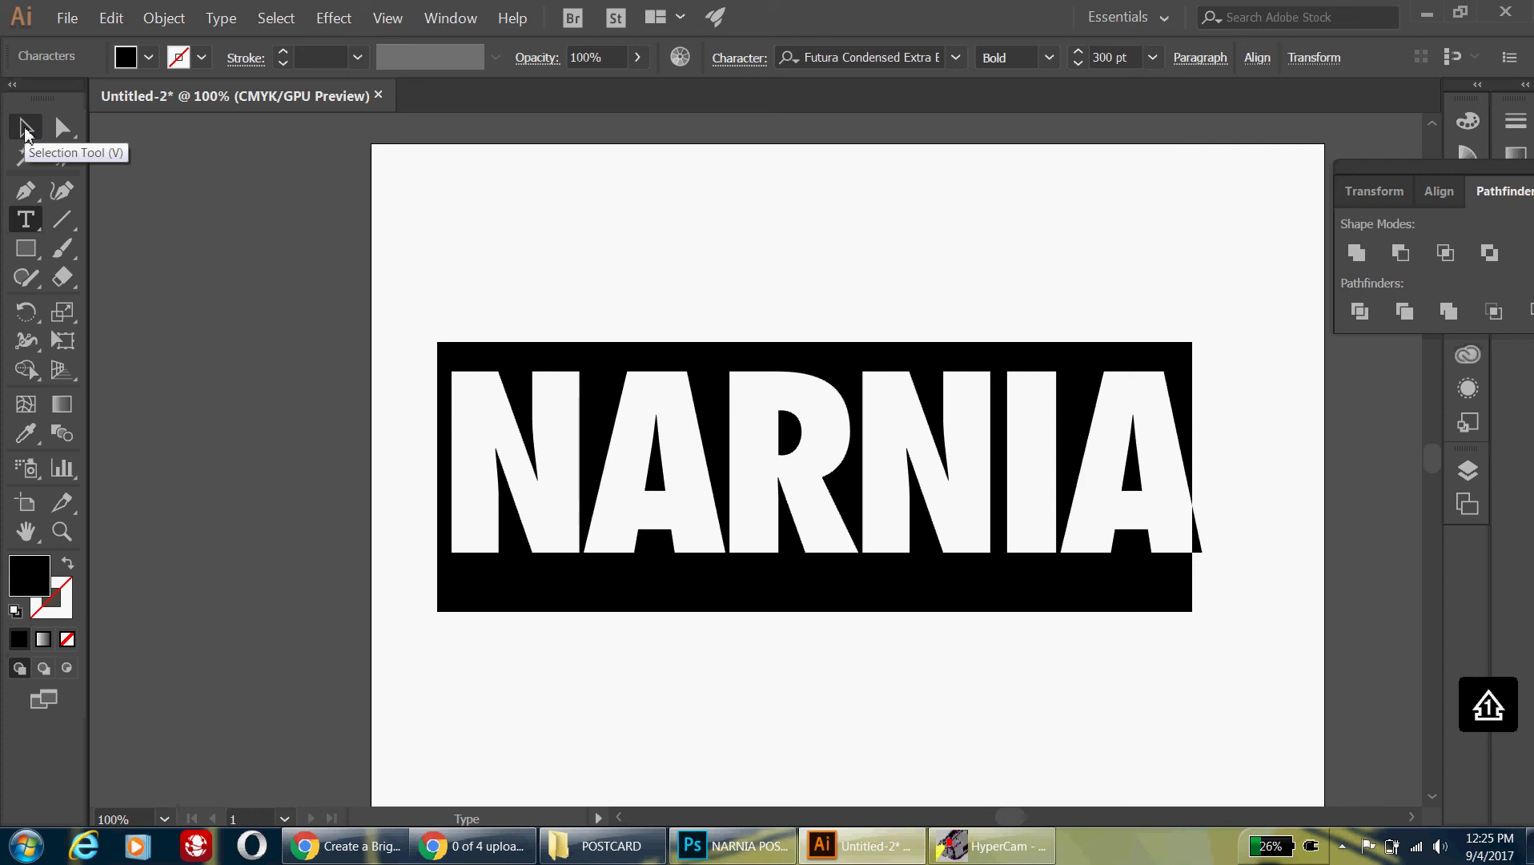
{"action": "left_click", "coordinate": [24, 132]}
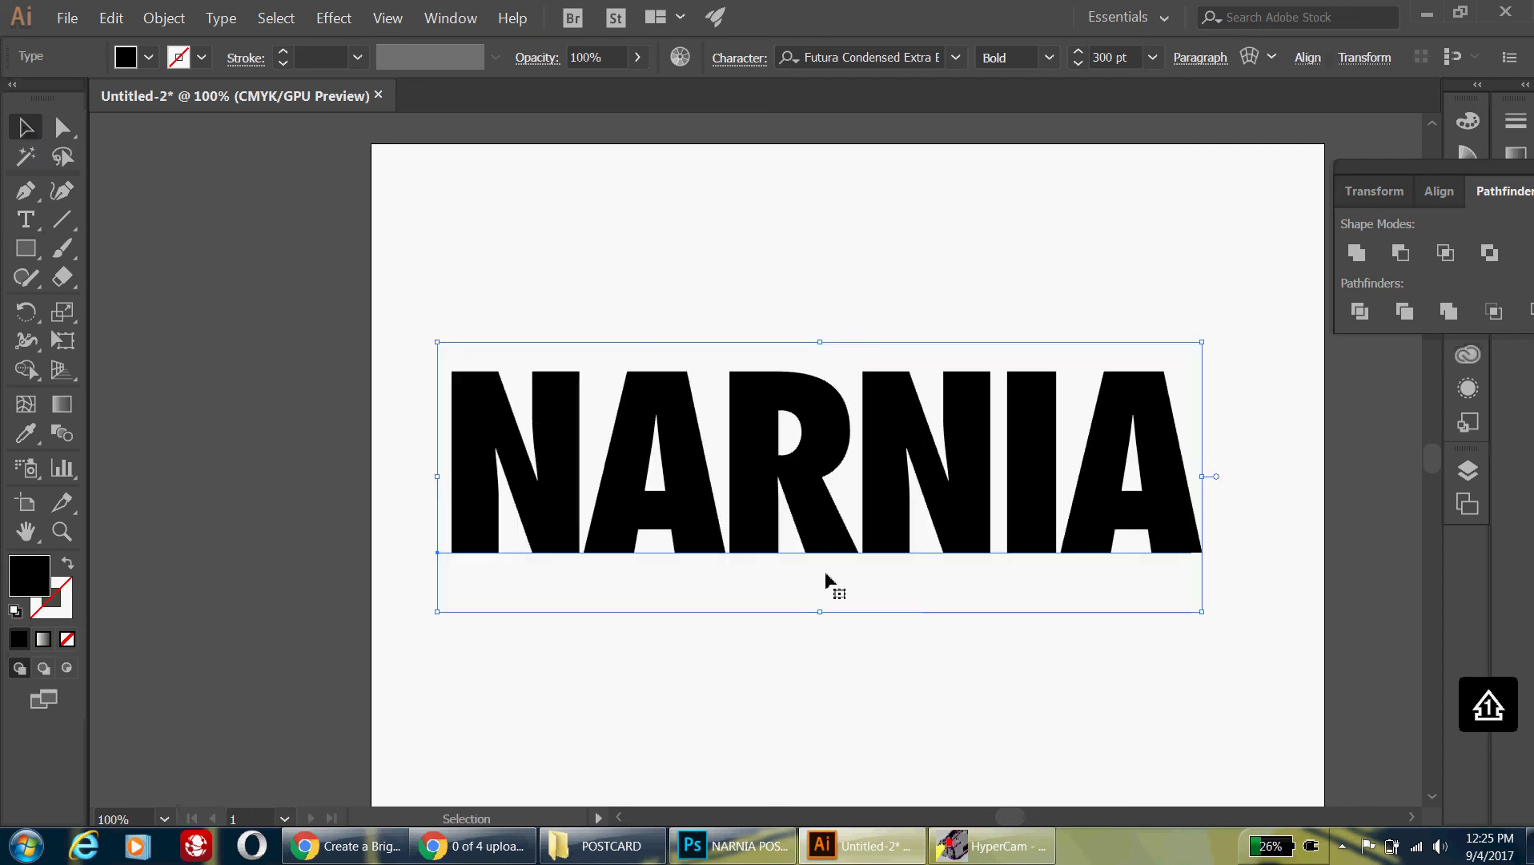
Make sure Smart Guides are enabled and reposition the NARNIA text around the horizontal centre of the artboard.
{"action": "left_click_drag", "start_coordinate": [841, 495], "coordinate": [891, 496]}
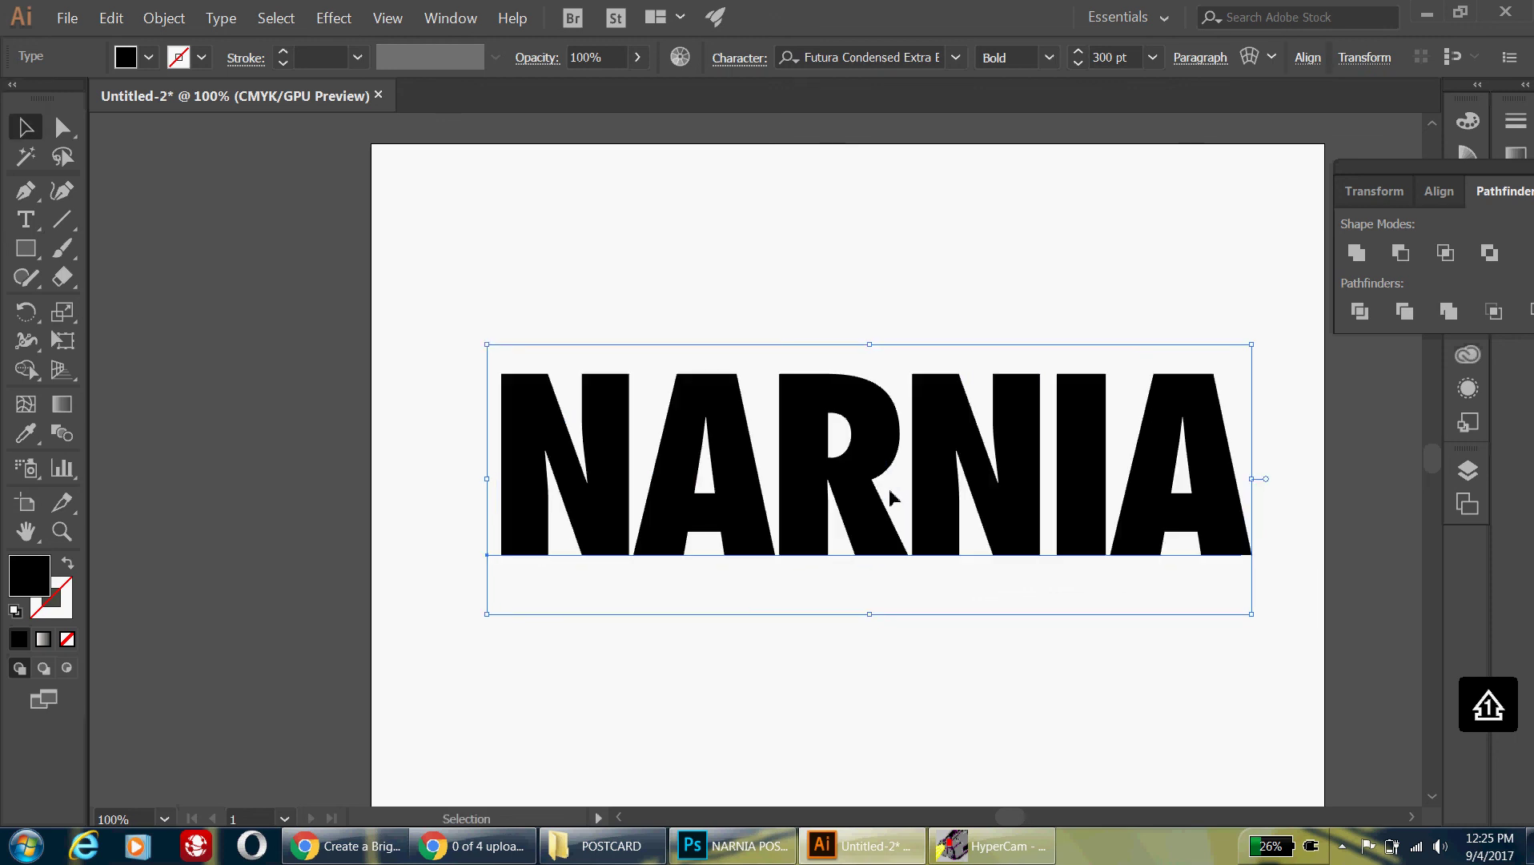
{"action": "left_click", "coordinate": [383, 21]}
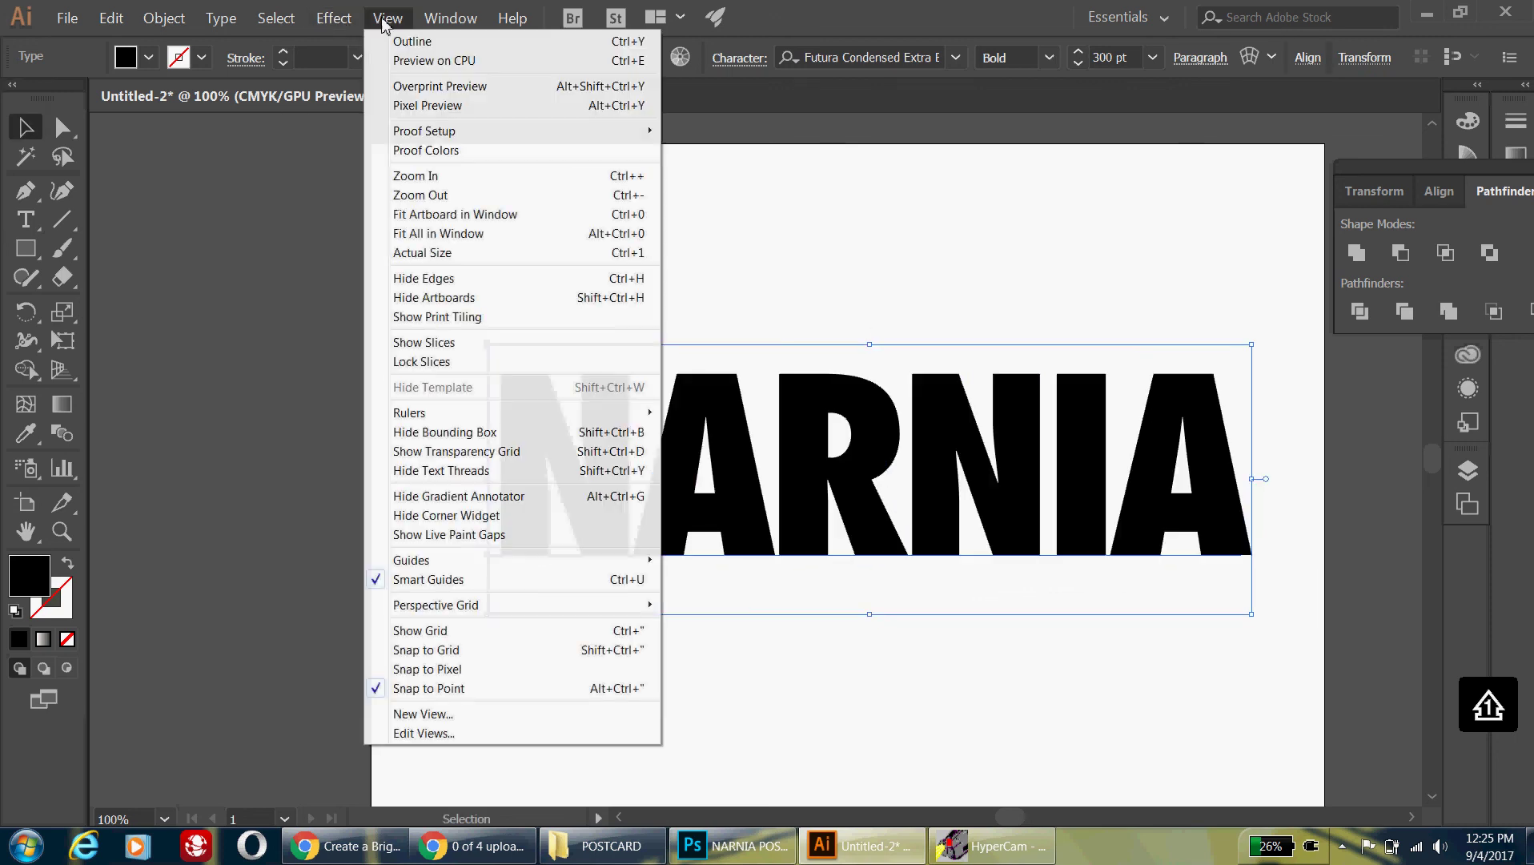
{"action": "left_click", "coordinate": [430, 588]}
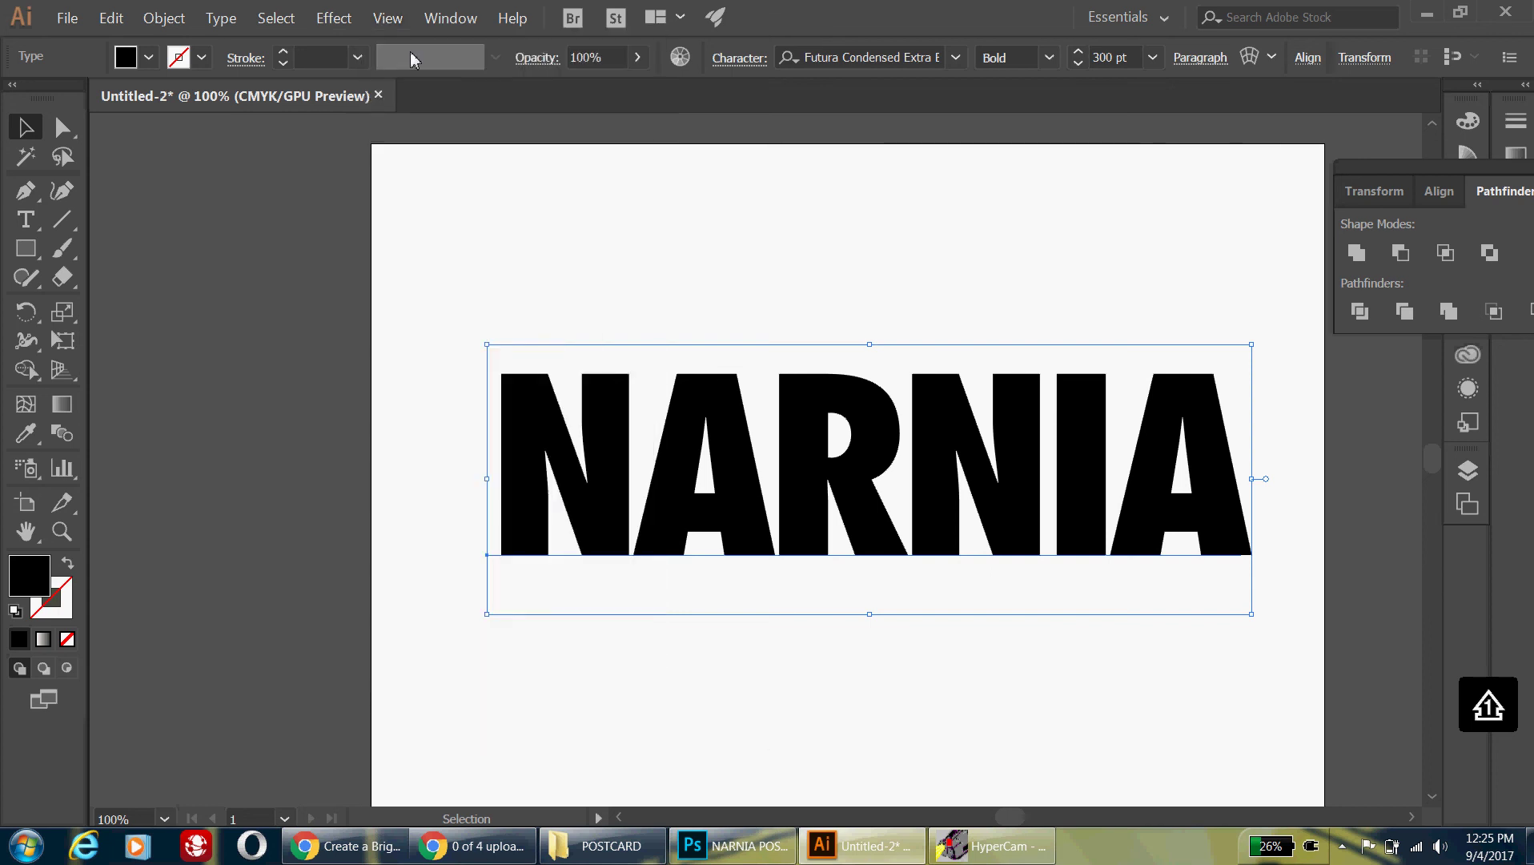
{"action": "left_click_drag", "start_coordinate": [1062, 547], "coordinate": [1018, 525]}
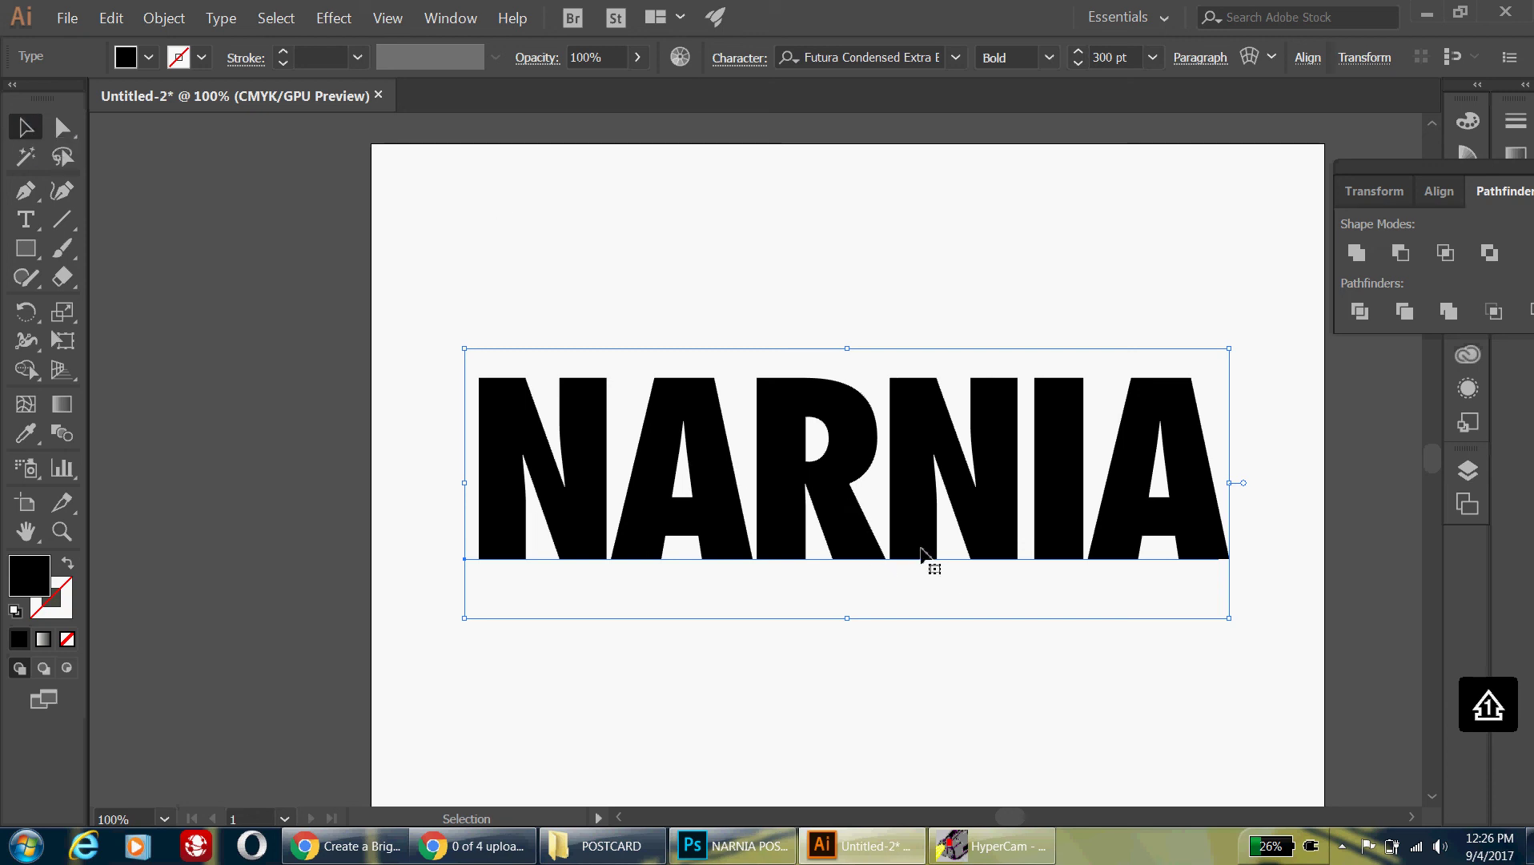
Convert the NARNIA text to outlines and offset its paths by 2 pt with round joins.
{"action": "right_click", "coordinate": [785, 507]}
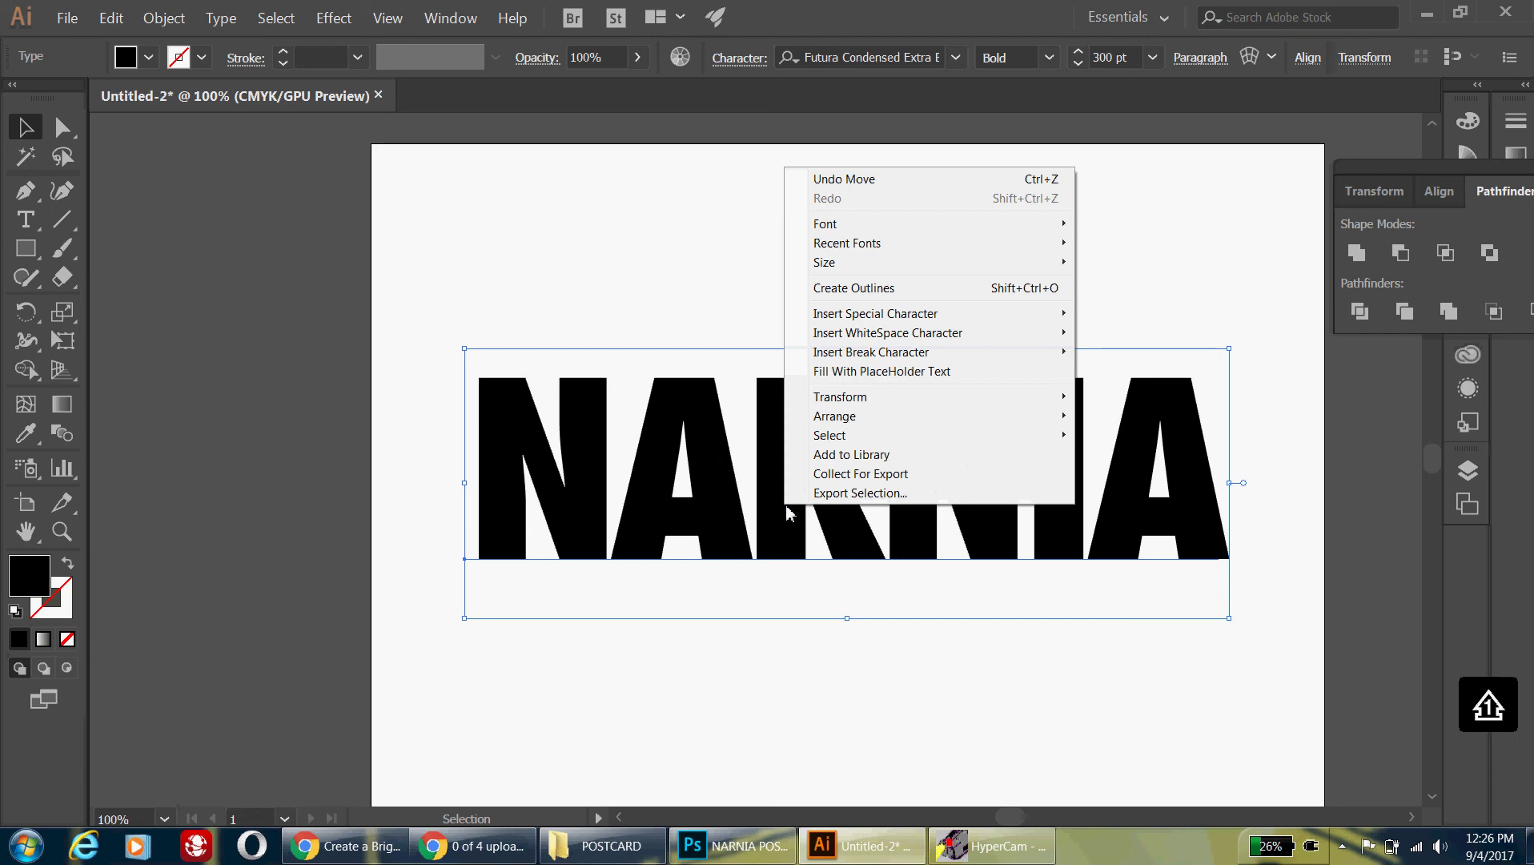
{"action": "left_click", "coordinate": [843, 295]}
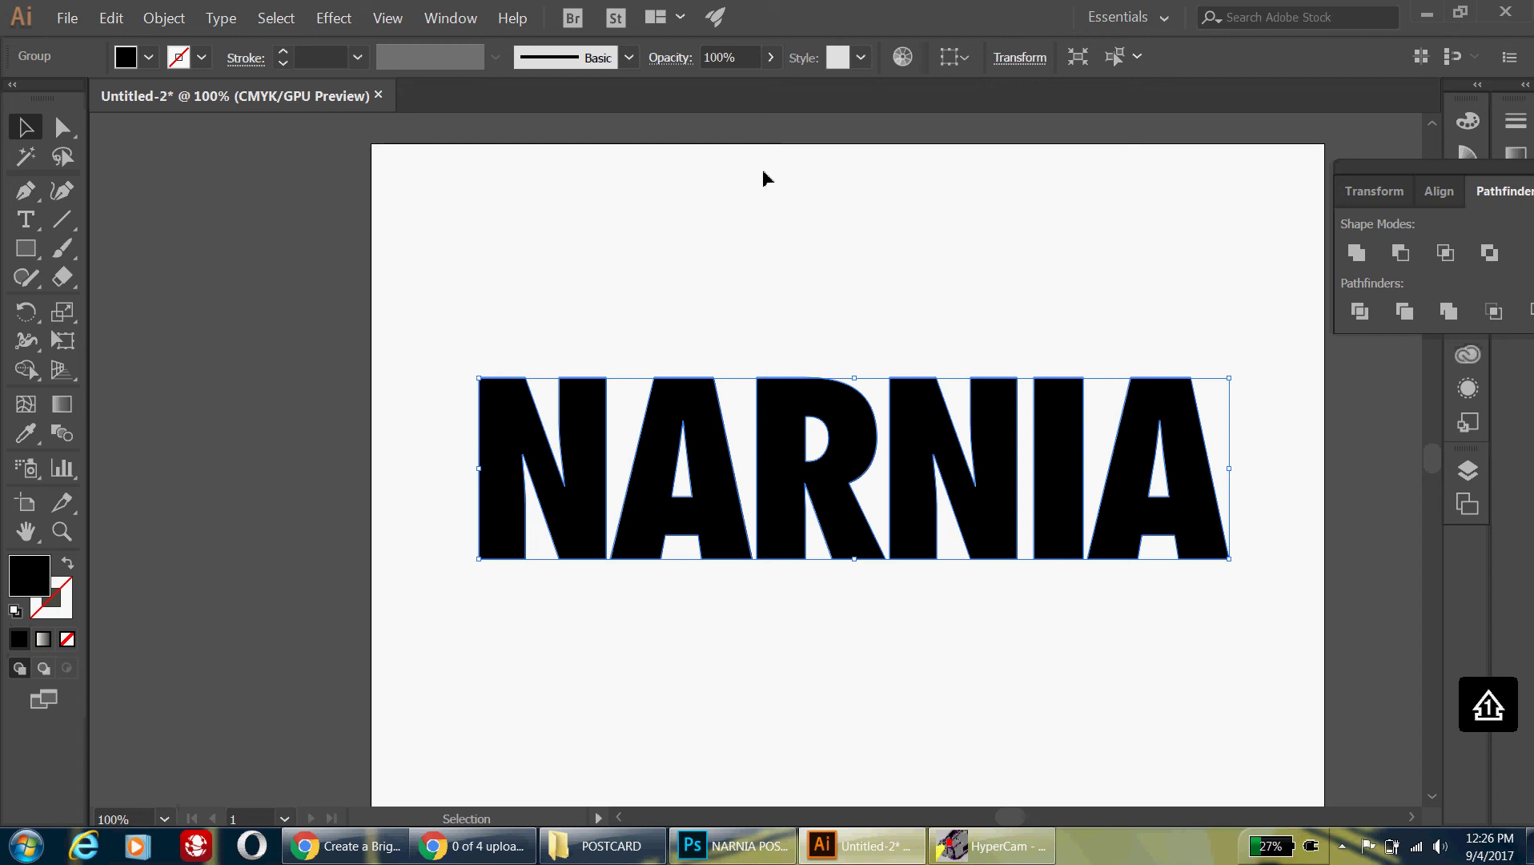
{"action": "left_click", "coordinate": [170, 27]}
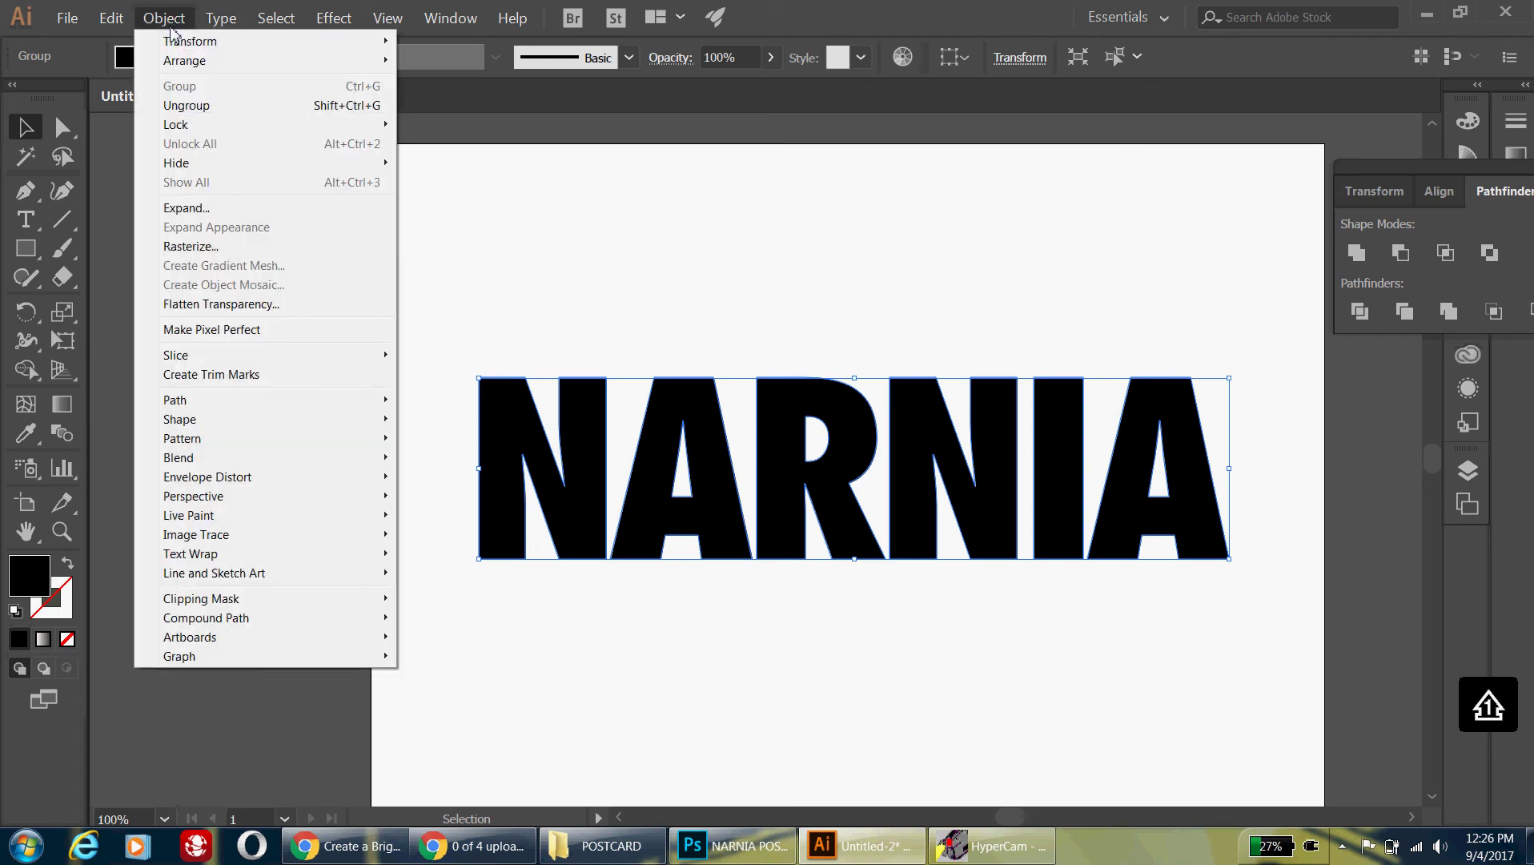
{"action": "mouse_move", "coordinate": [208, 409]}
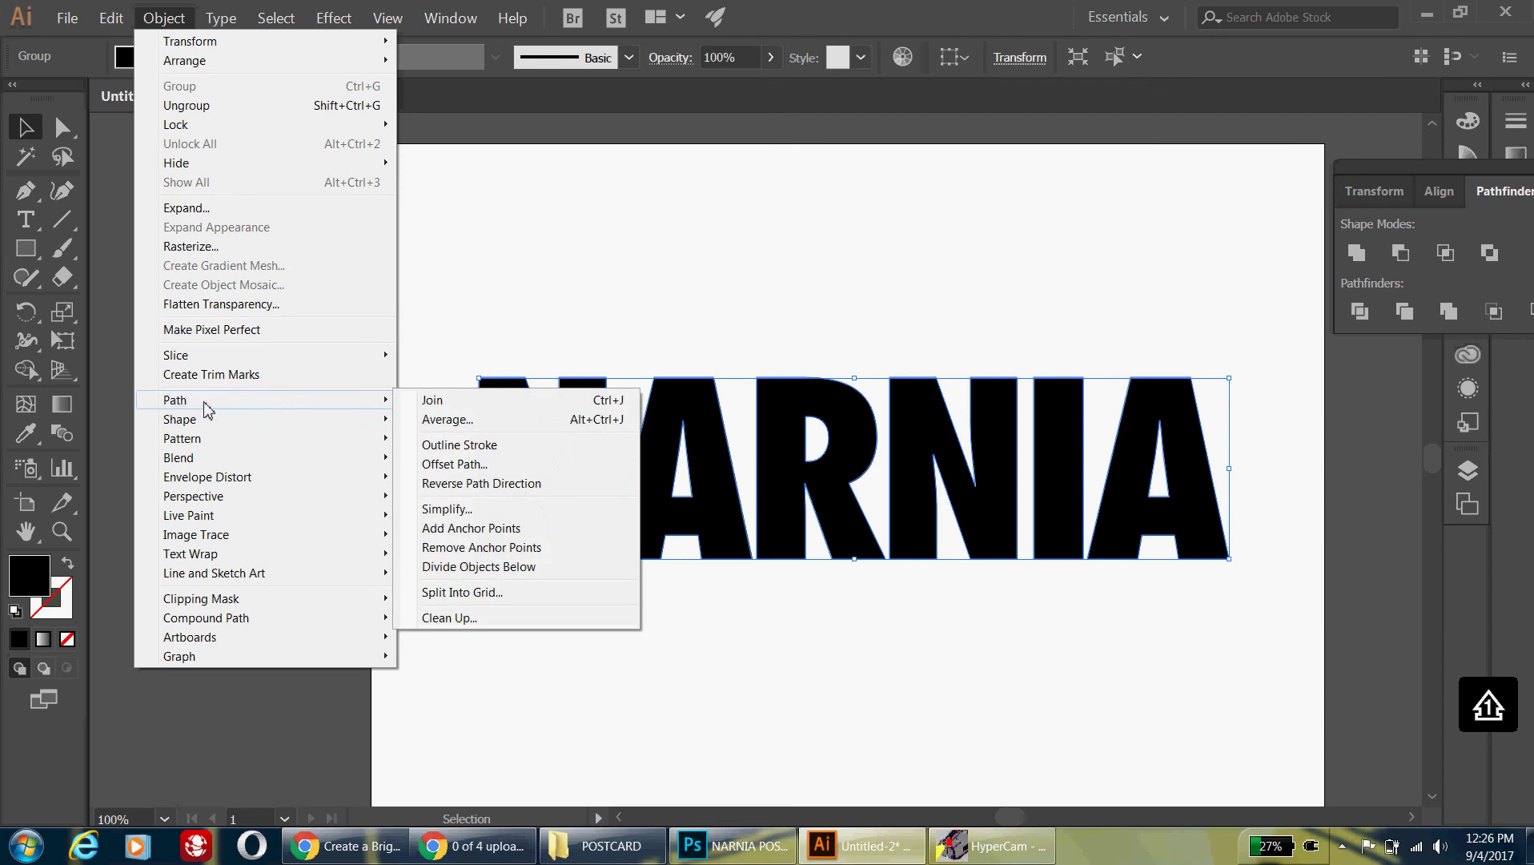
{"action": "left_click", "coordinate": [485, 464]}
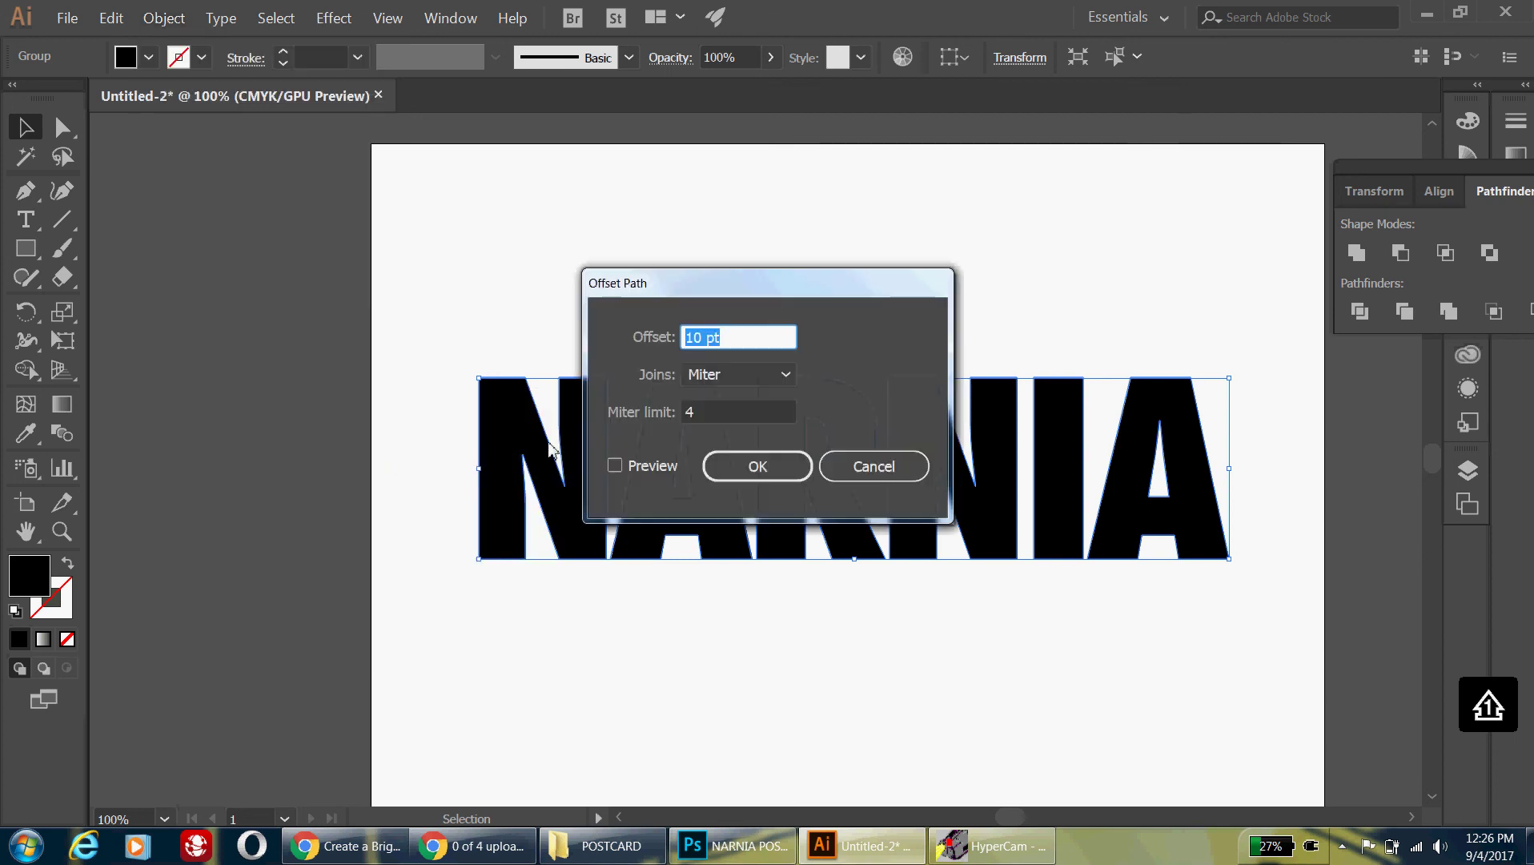
{"action": "type", "text": "2"}
{"action": "left_click", "coordinate": [785, 374]}
{"action": "left_click", "coordinate": [758, 427]}
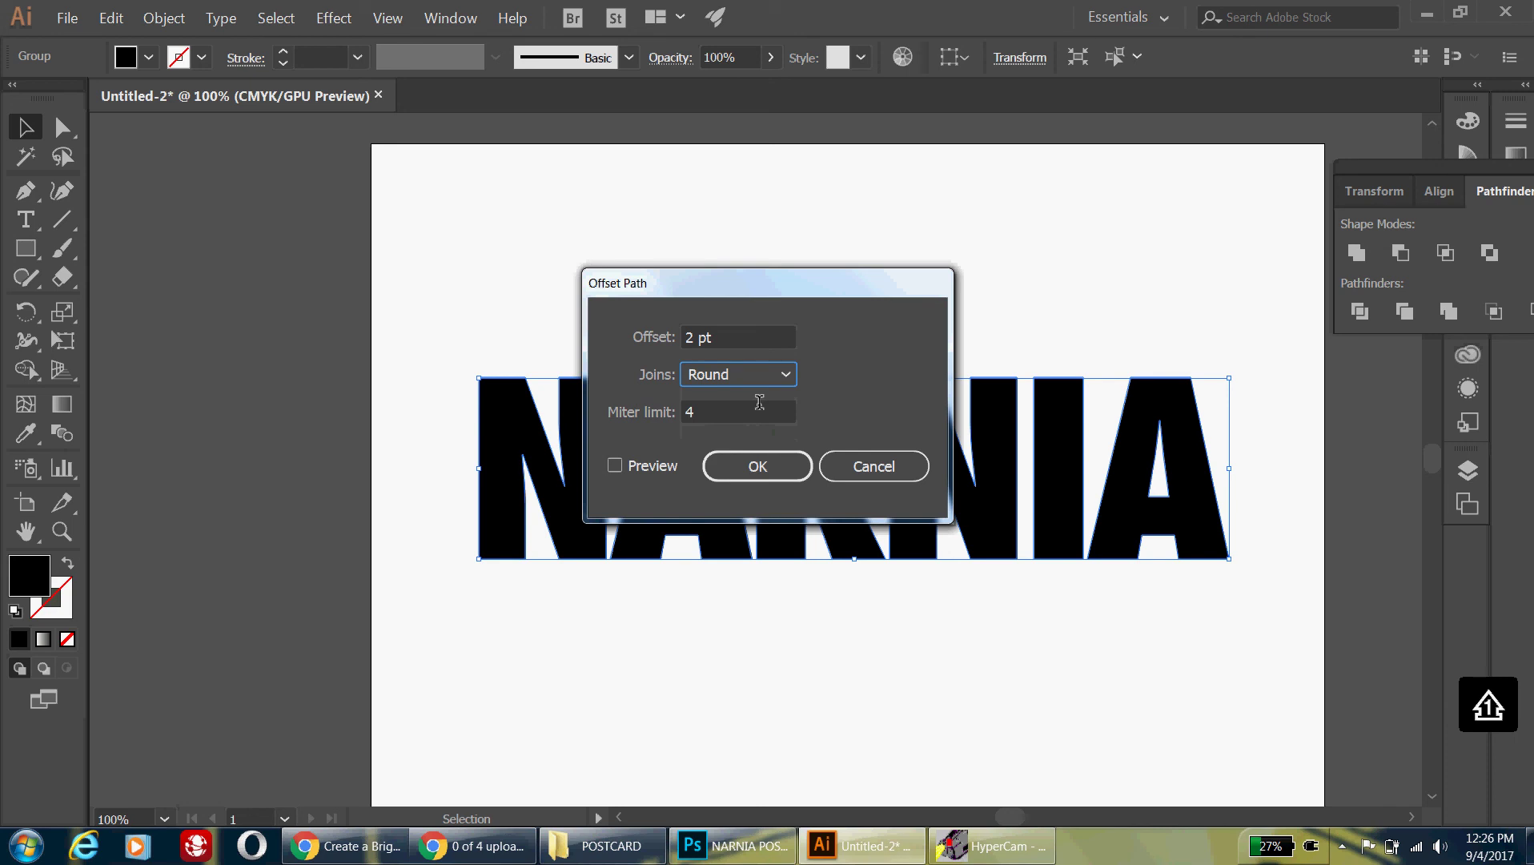
{"action": "left_click", "coordinate": [615, 468]}
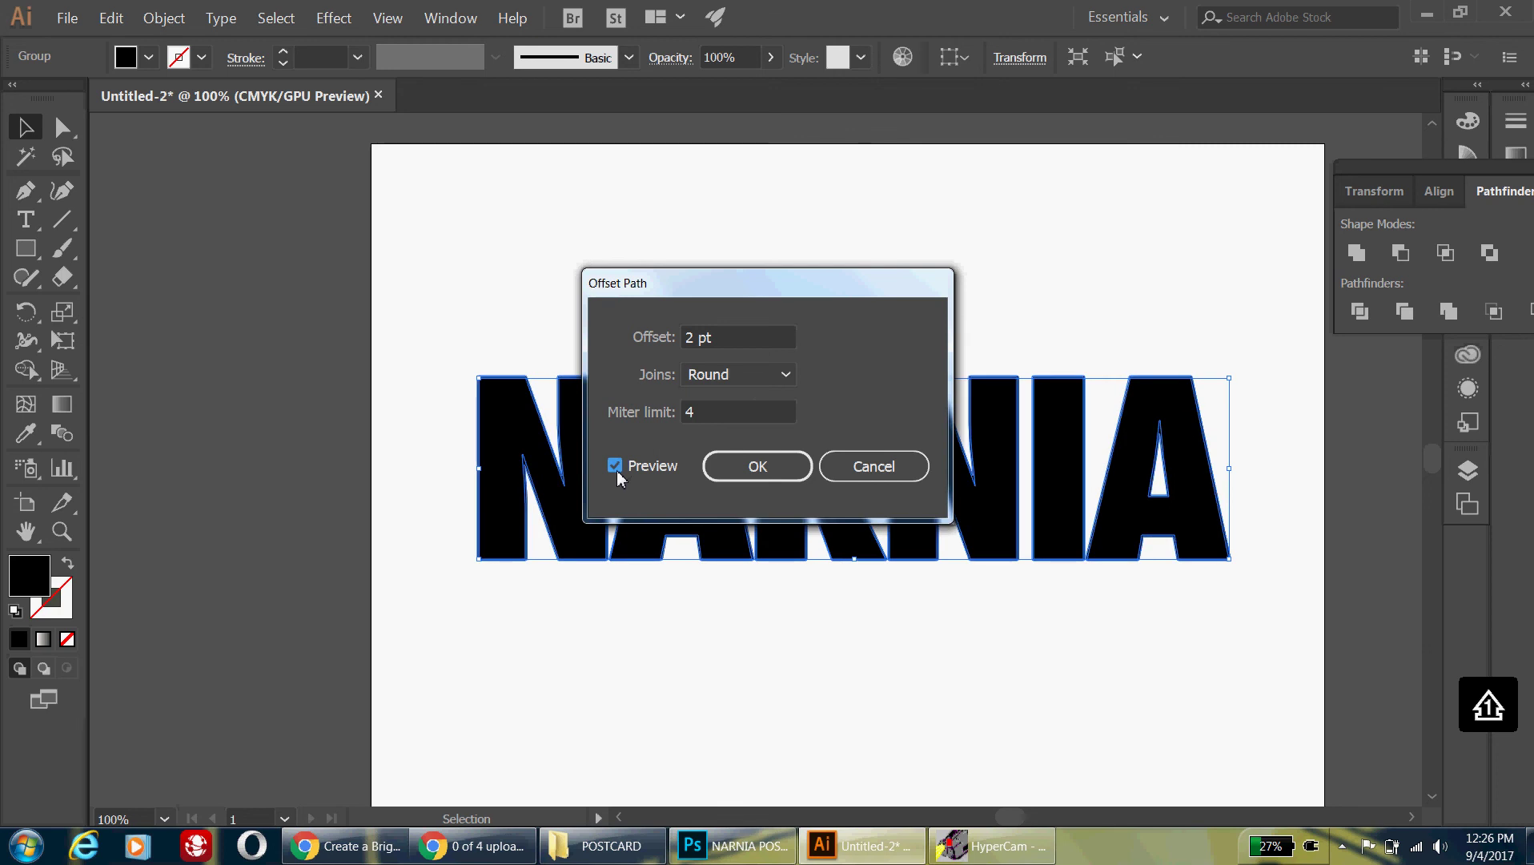
{"action": "left_click", "coordinate": [615, 467]}
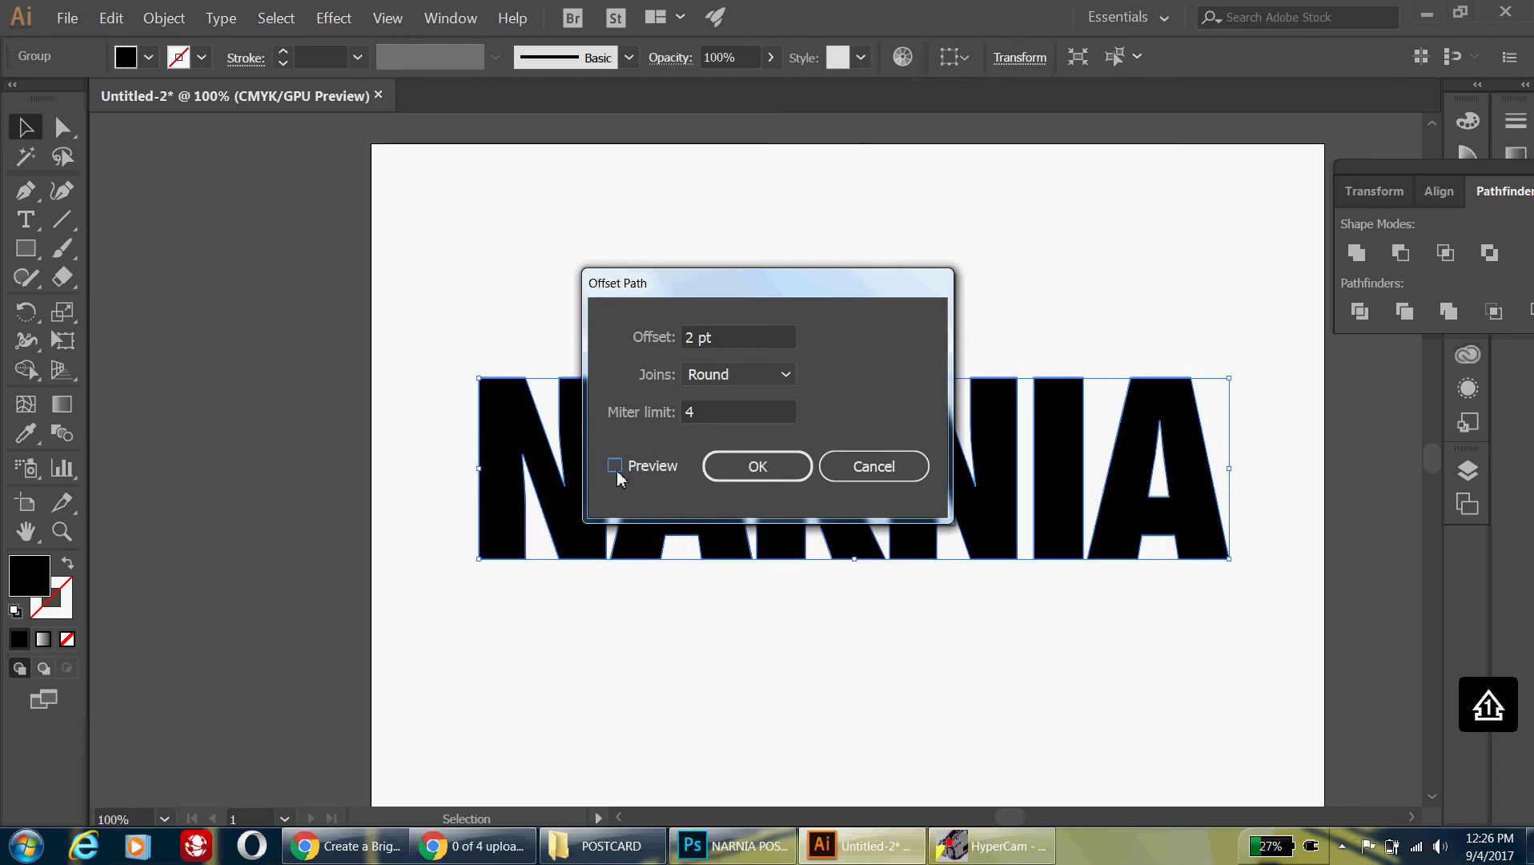
{"action": "left_click", "coordinate": [761, 468]}
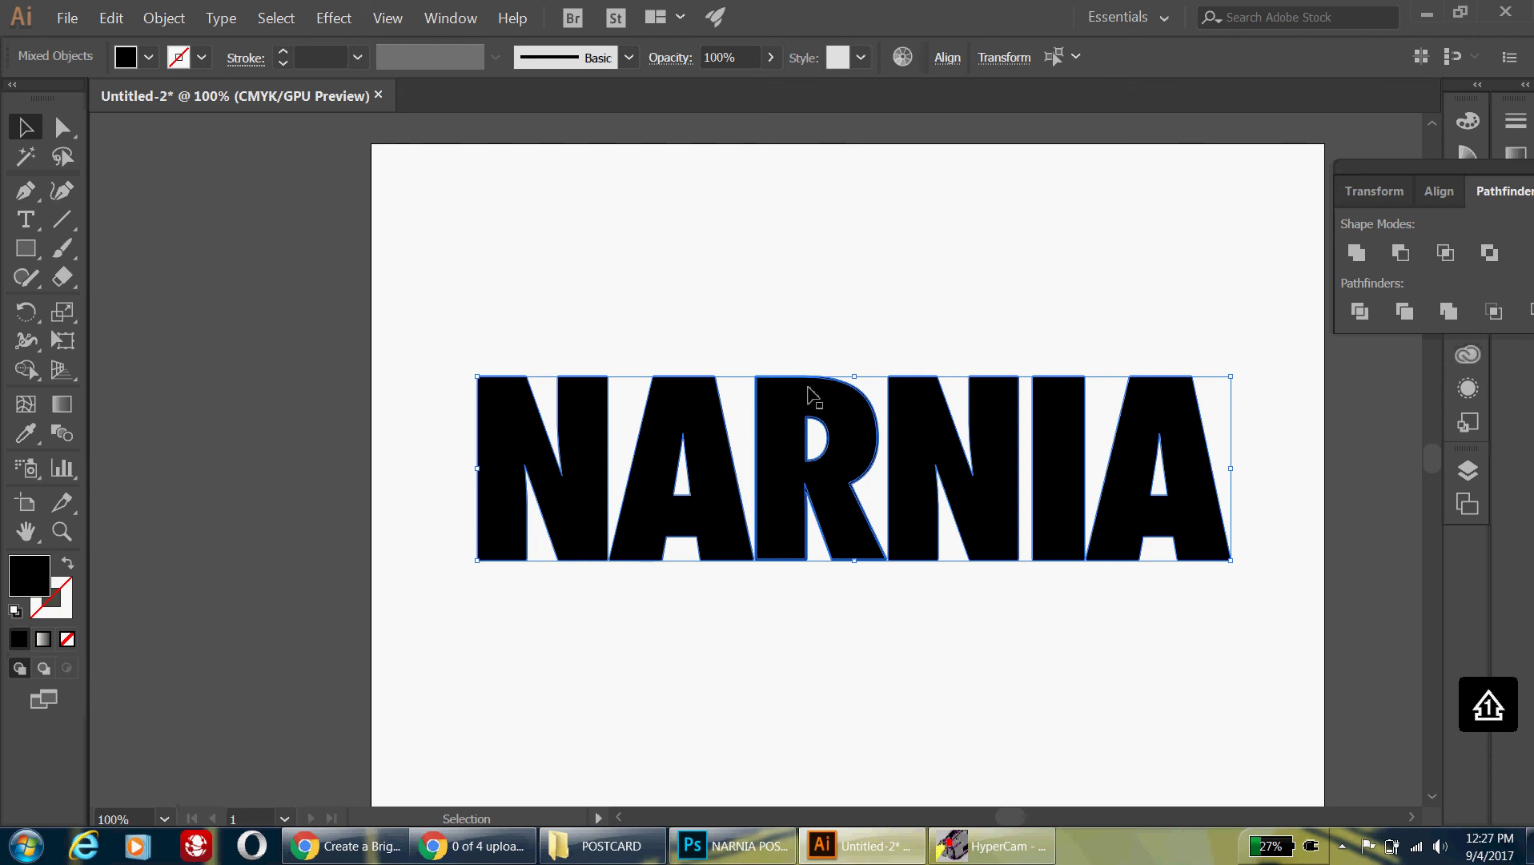
Fill the 2 pt offset outline behind the black NARNIA letters with a medium gray.
{"action": "key", "text": "a"}
{"action": "key", "text": "ctrl+equal"}
{"action": "key", "text": "ctrl+equal"}
{"action": "key", "text": "ctrl+equal"}
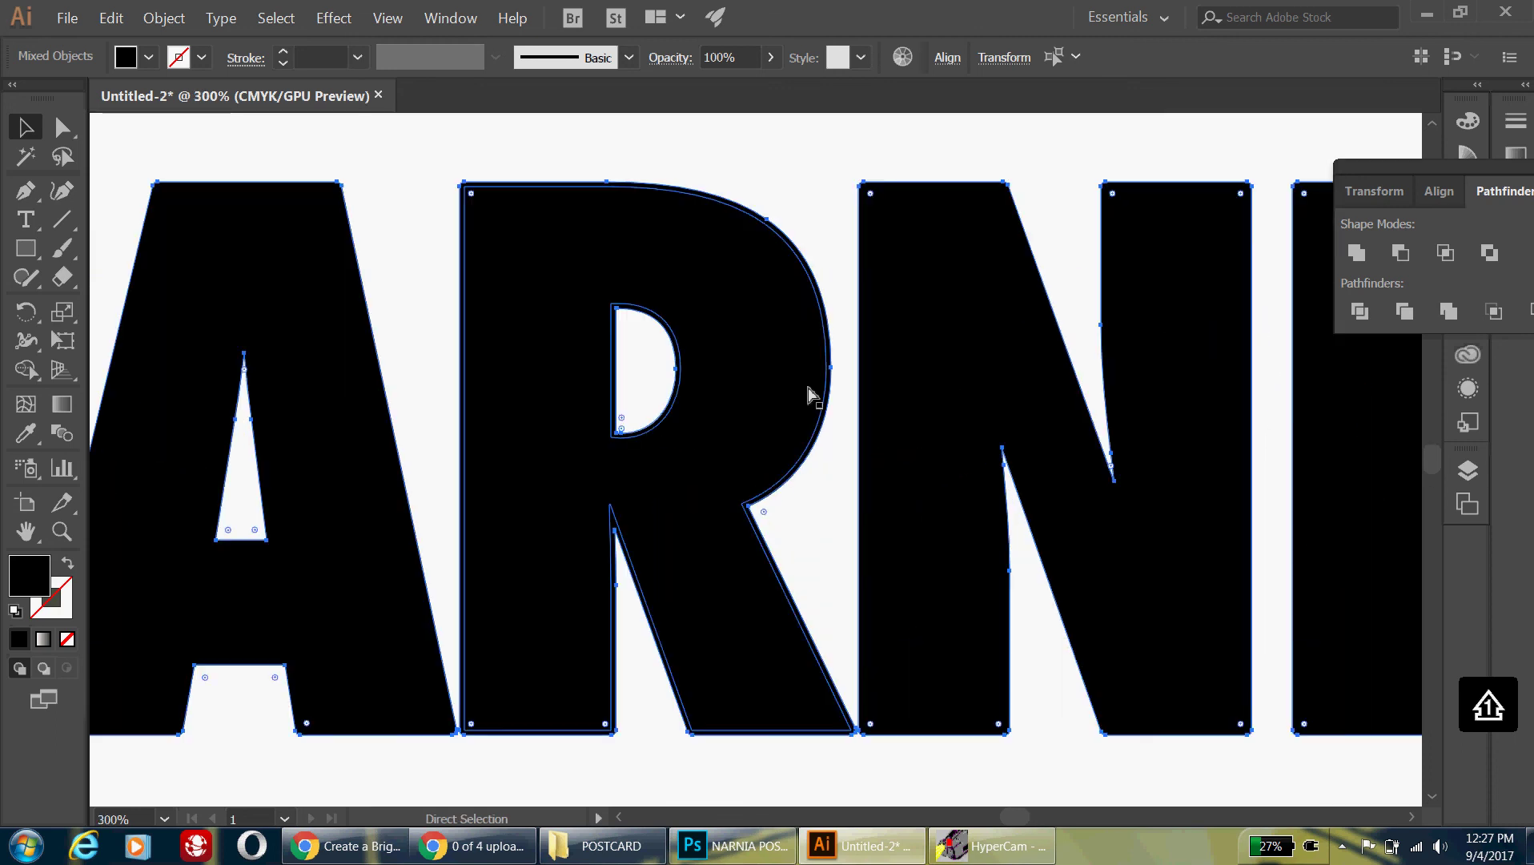
{"action": "key", "text": "ctrl+equal"}
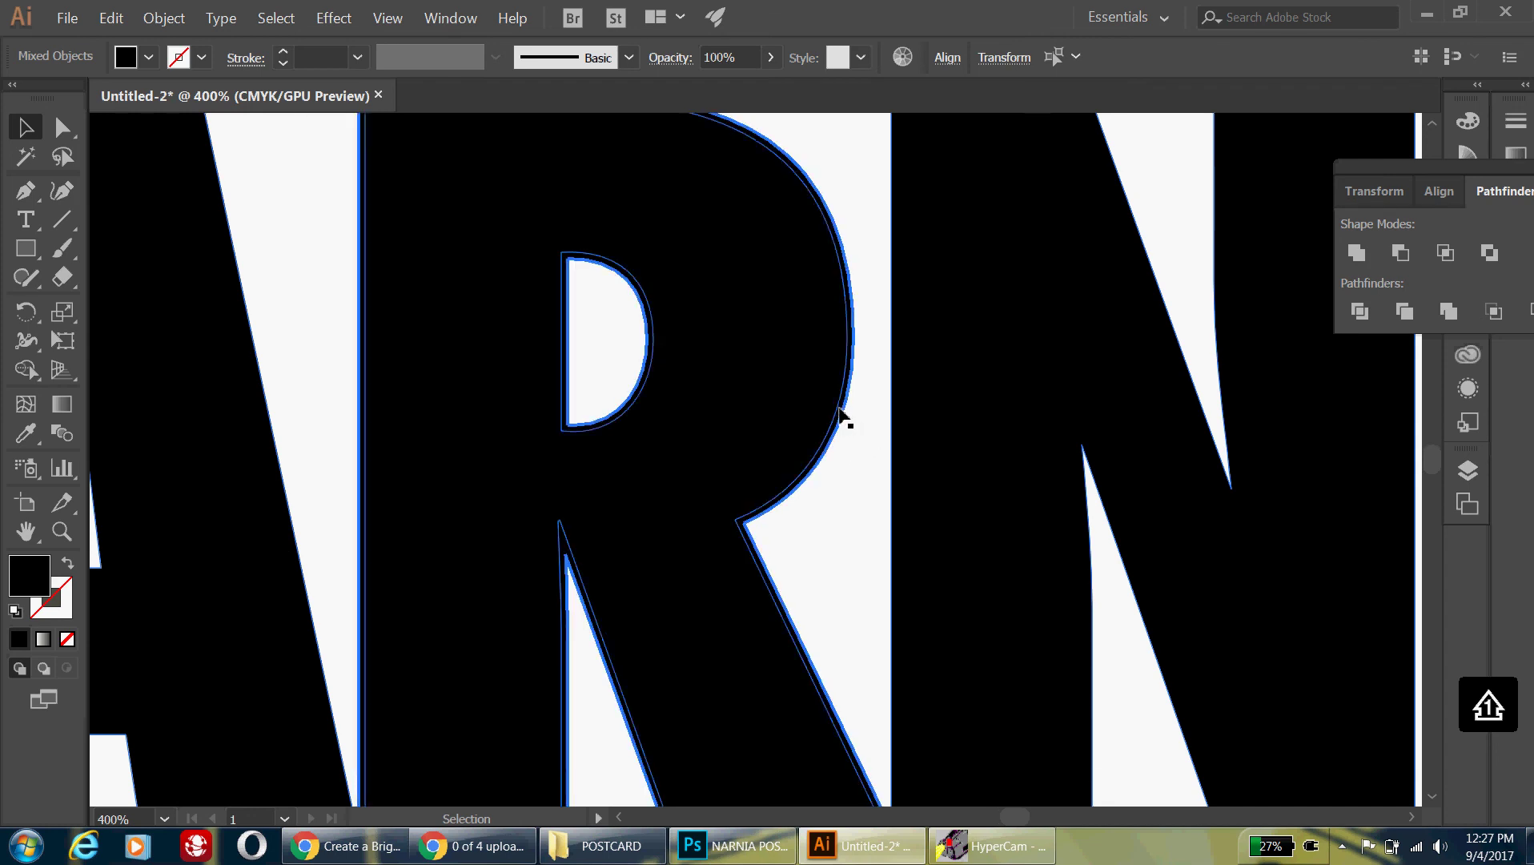
{"action": "left_click", "coordinate": [840, 412]}
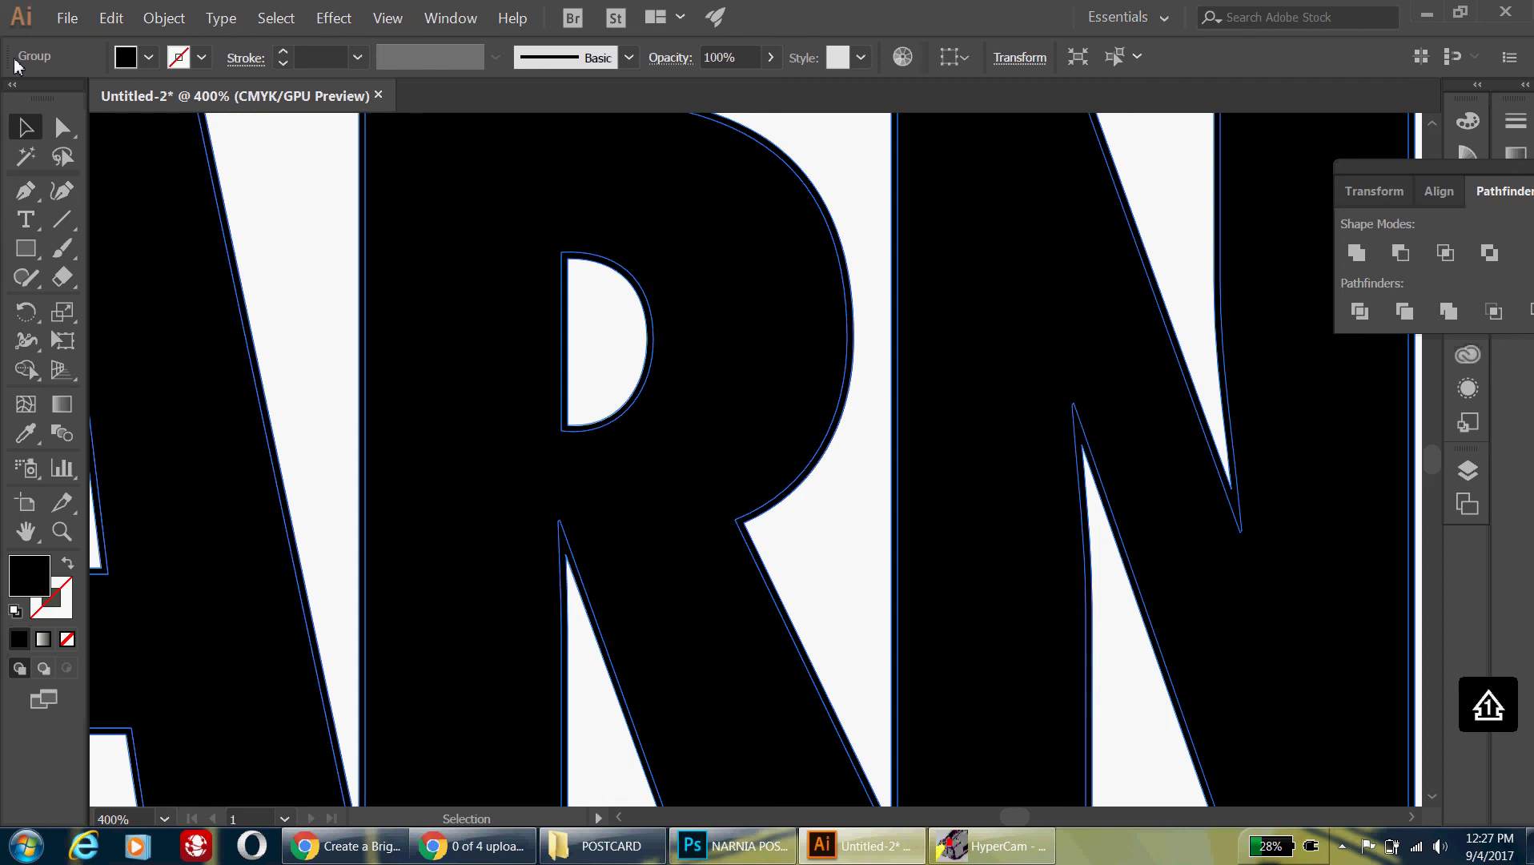
{"action": "left_click", "coordinate": [149, 57]}
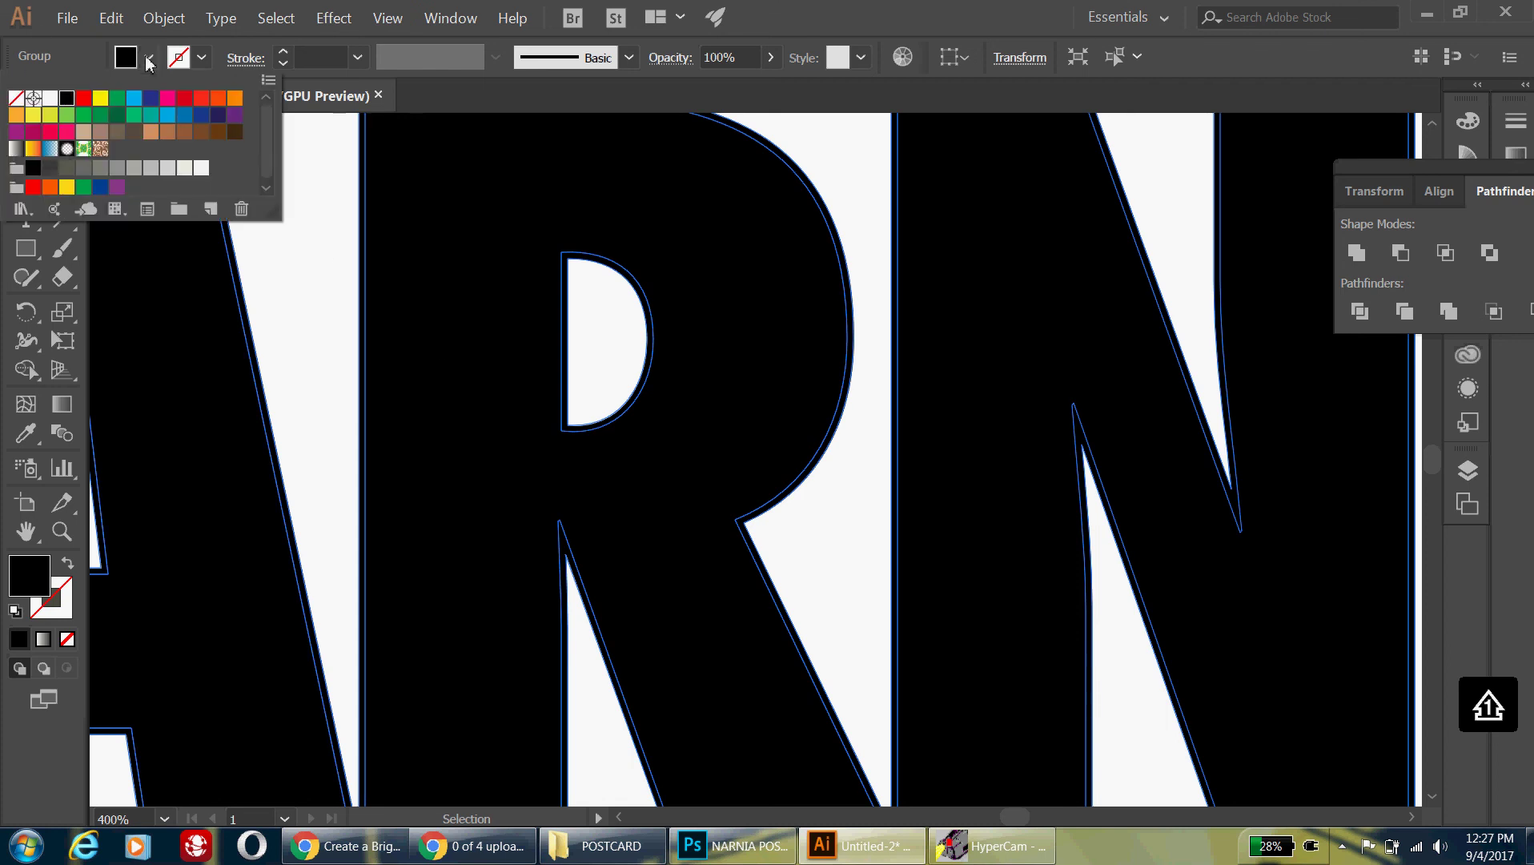
{"action": "left_click", "coordinate": [133, 168]}
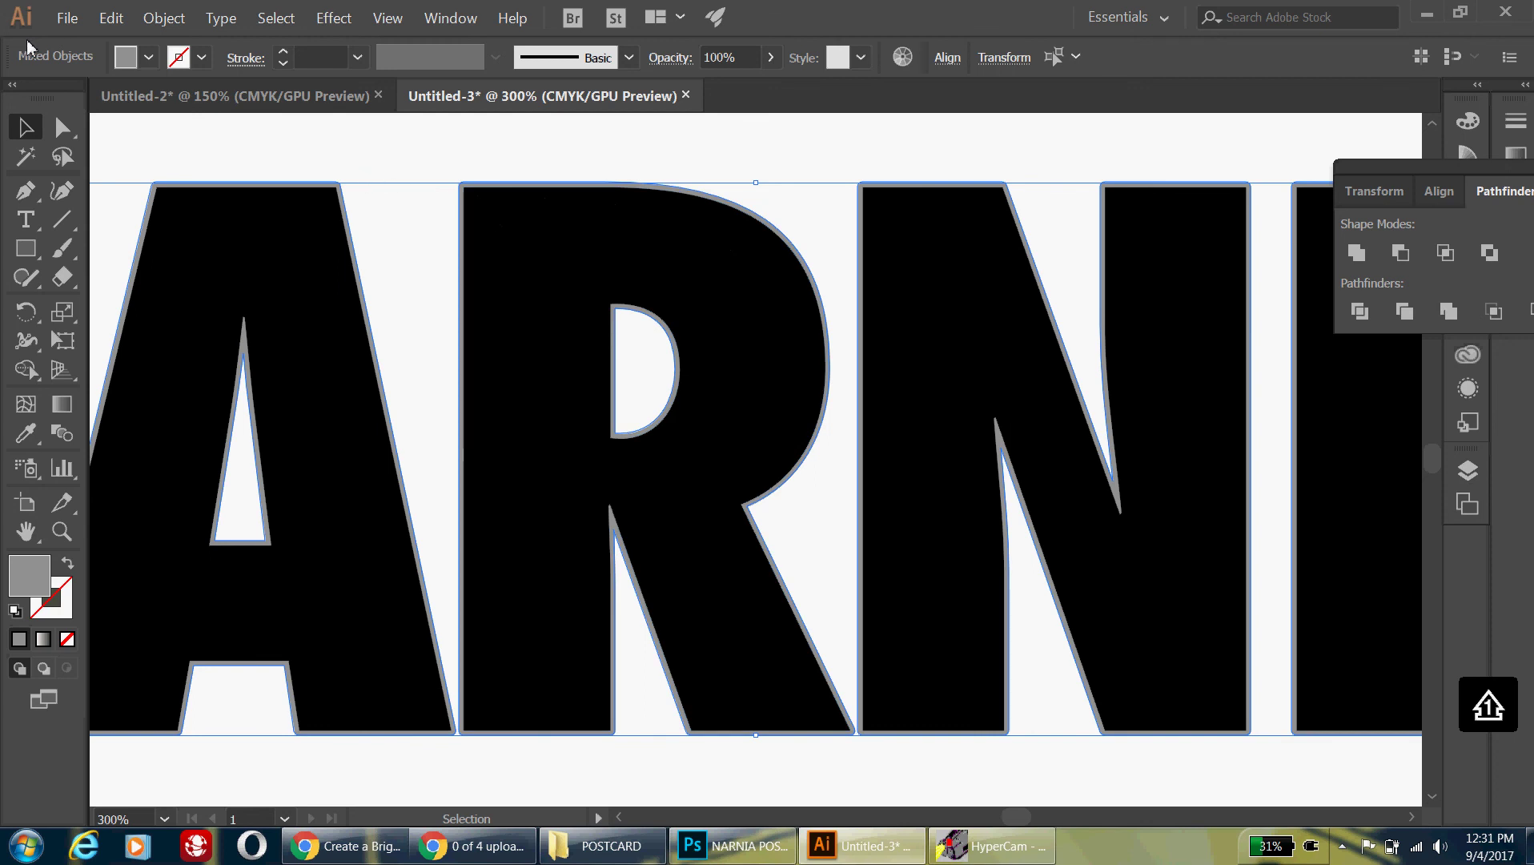
Add a second offset path of 2 pt with round joins around the gray outlines.
{"action": "left_click", "coordinate": [171, 21]}
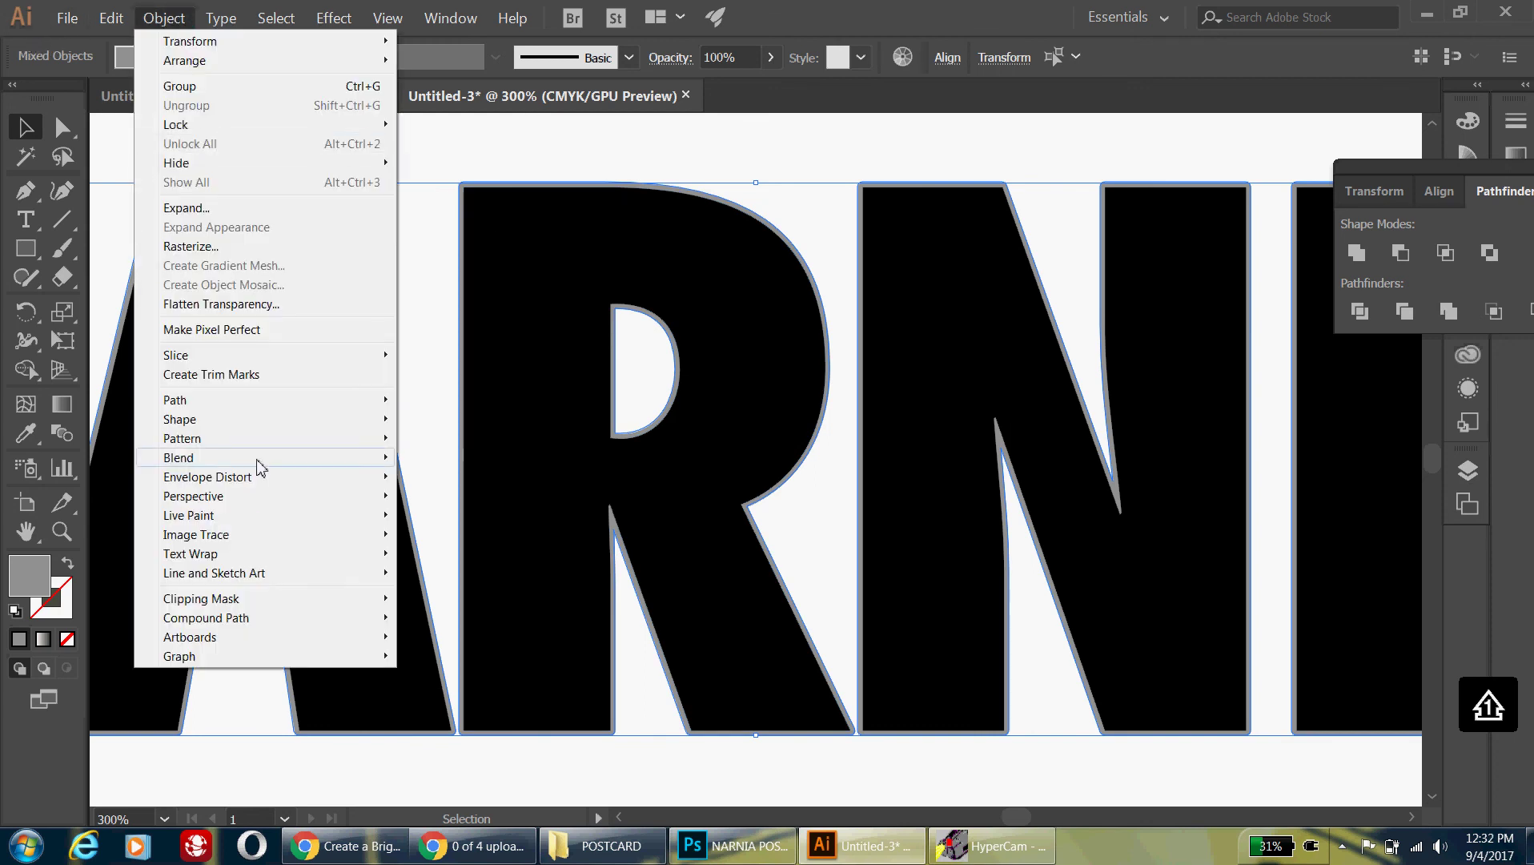
{"action": "mouse_move", "coordinate": [260, 402]}
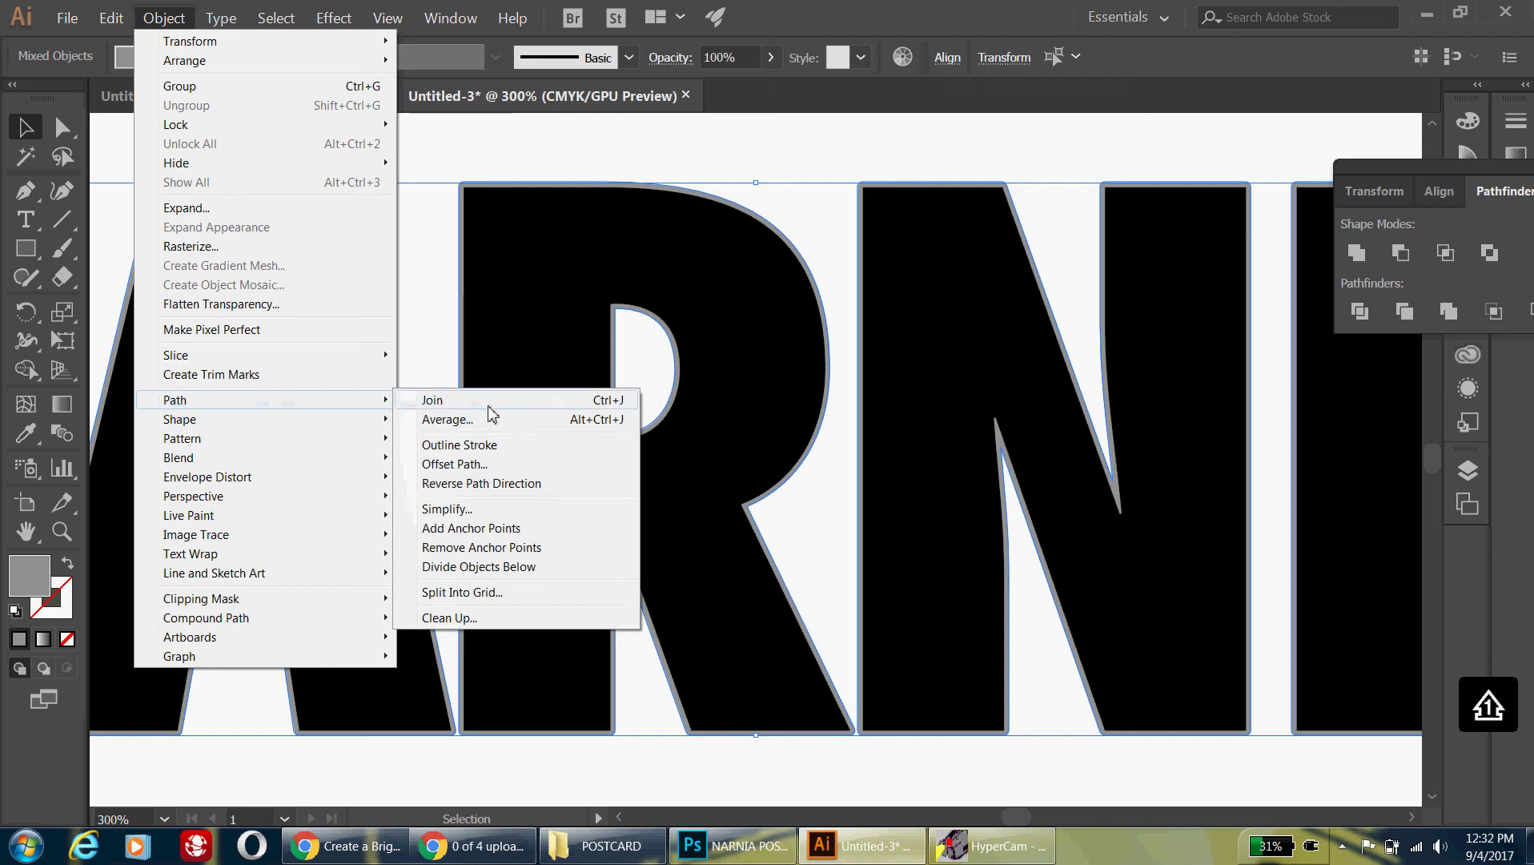
{"action": "left_click", "coordinate": [486, 465]}
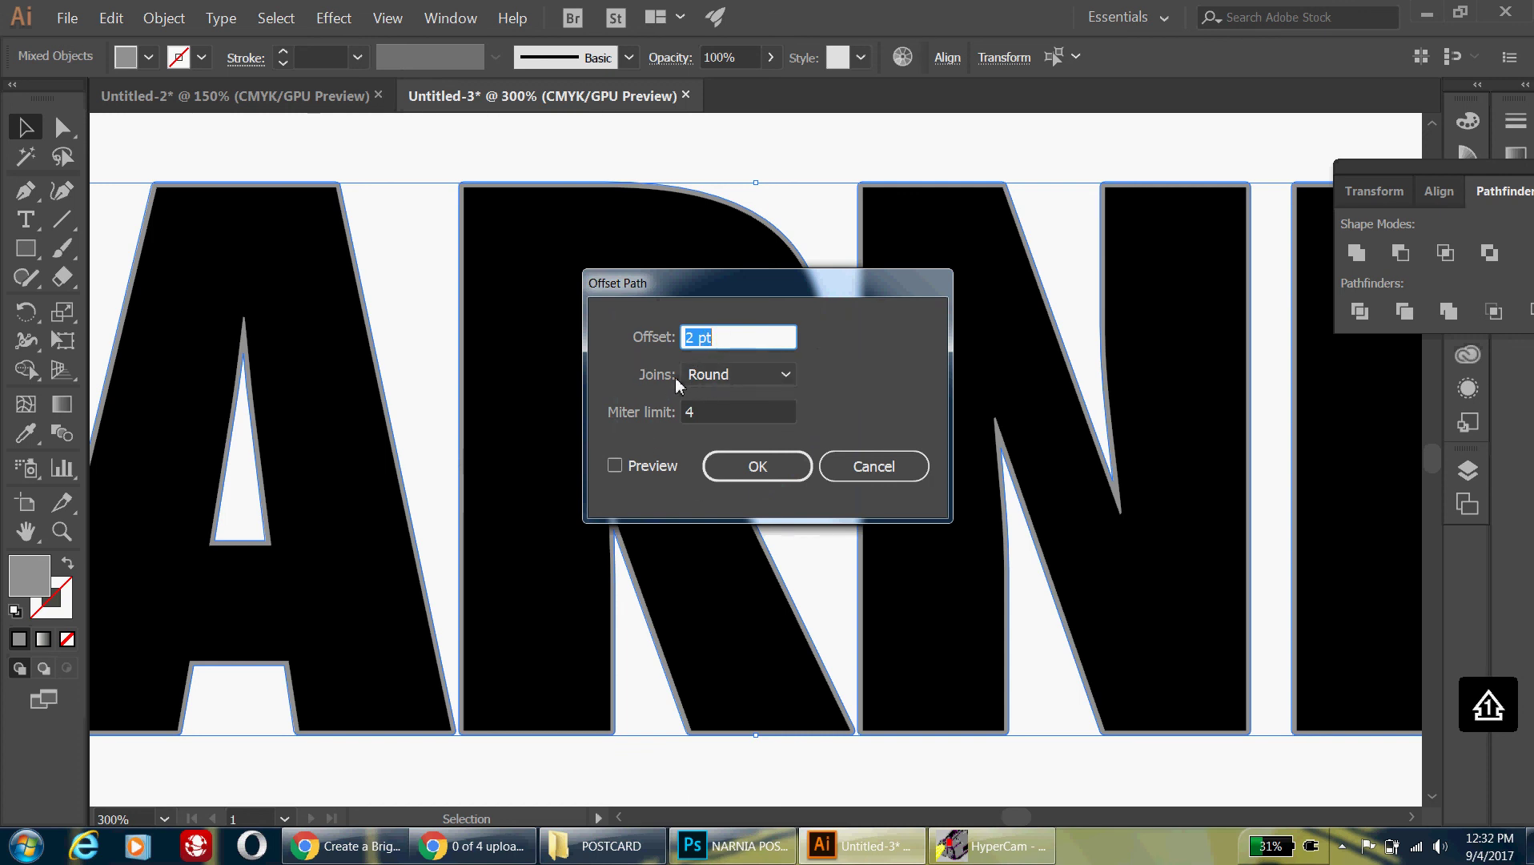
{"action": "left_click", "coordinate": [751, 473]}
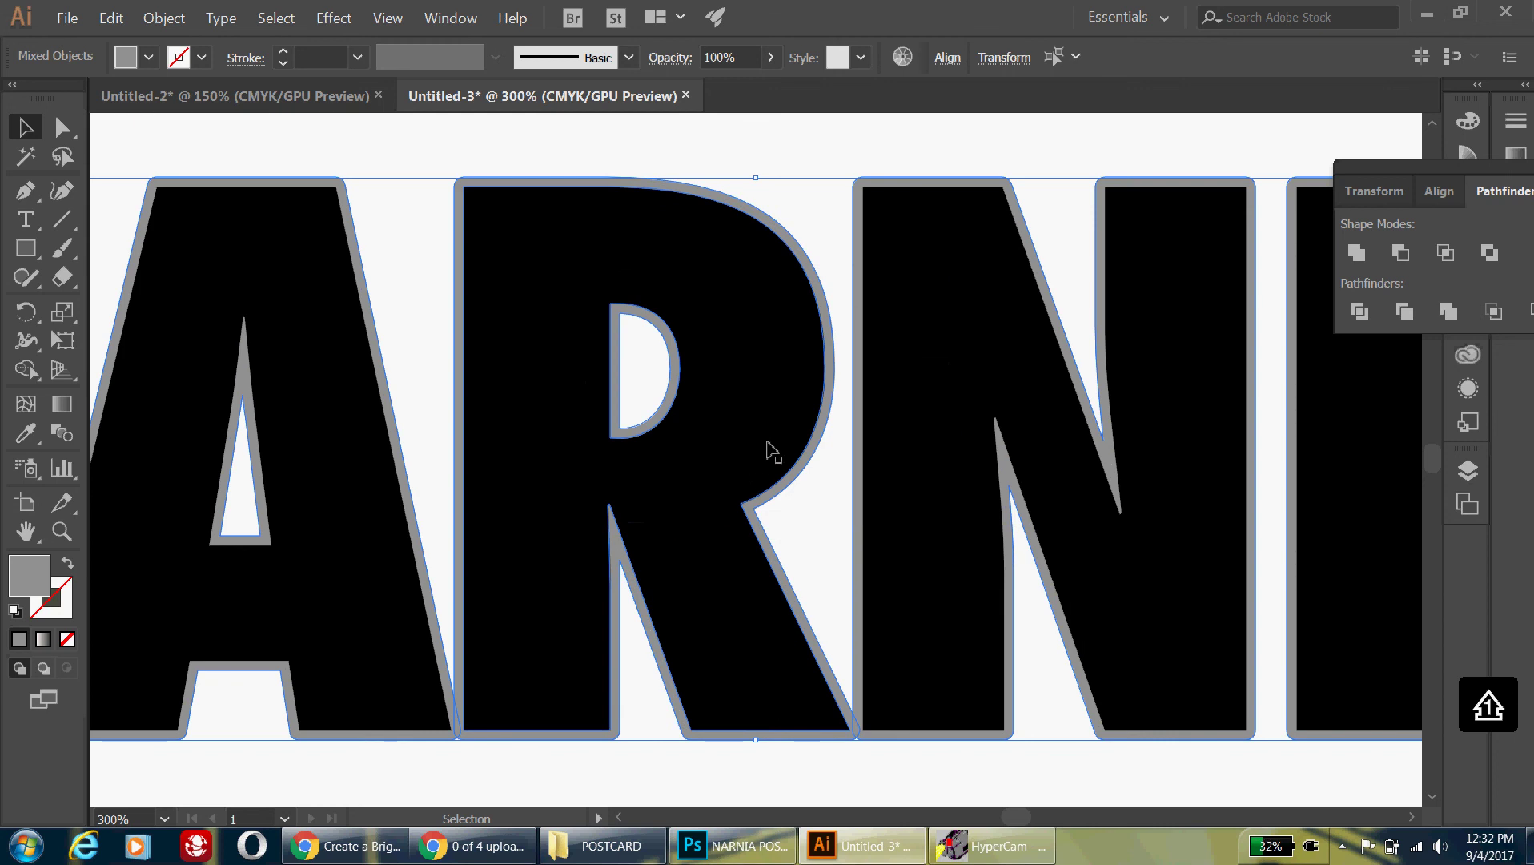
Fill the new outermost offset outlines of the letters with dark blue.
{"action": "left_click", "coordinate": [148, 56]}
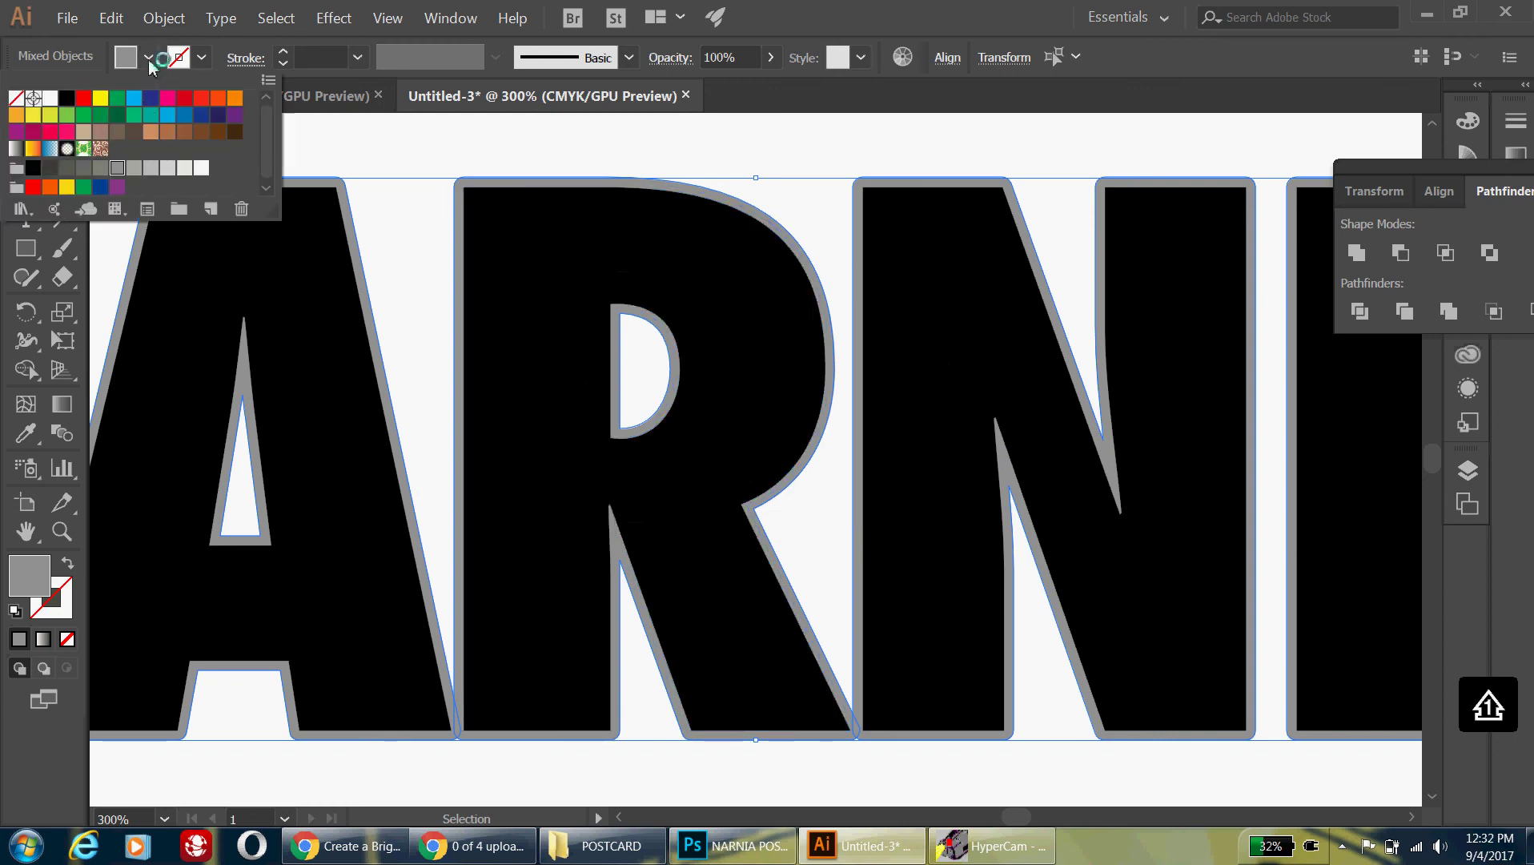
{"action": "left_click", "coordinate": [148, 100]}
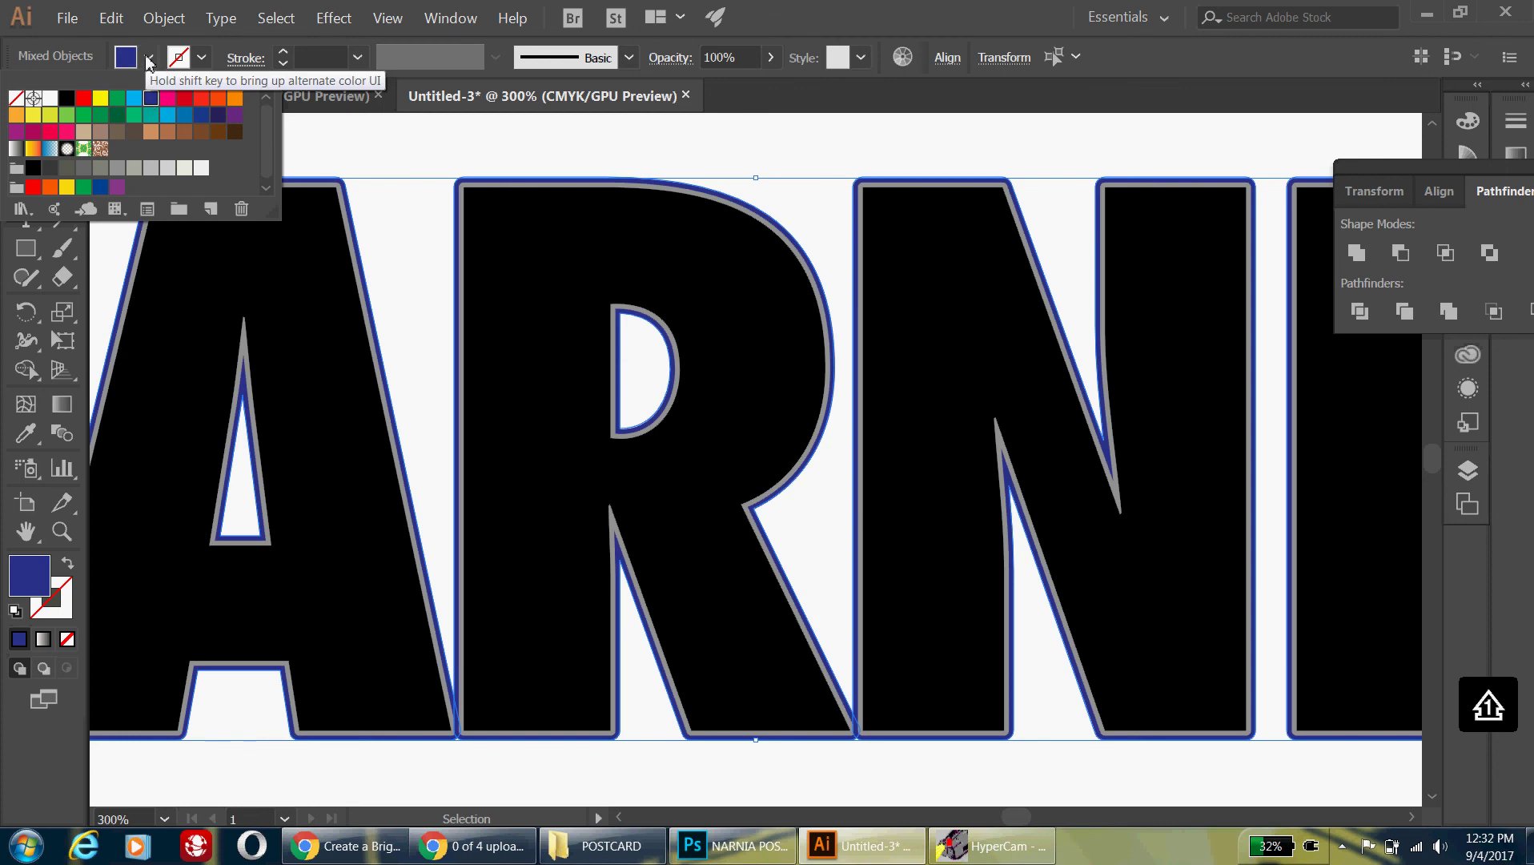
{"action": "left_click", "coordinate": [148, 57]}
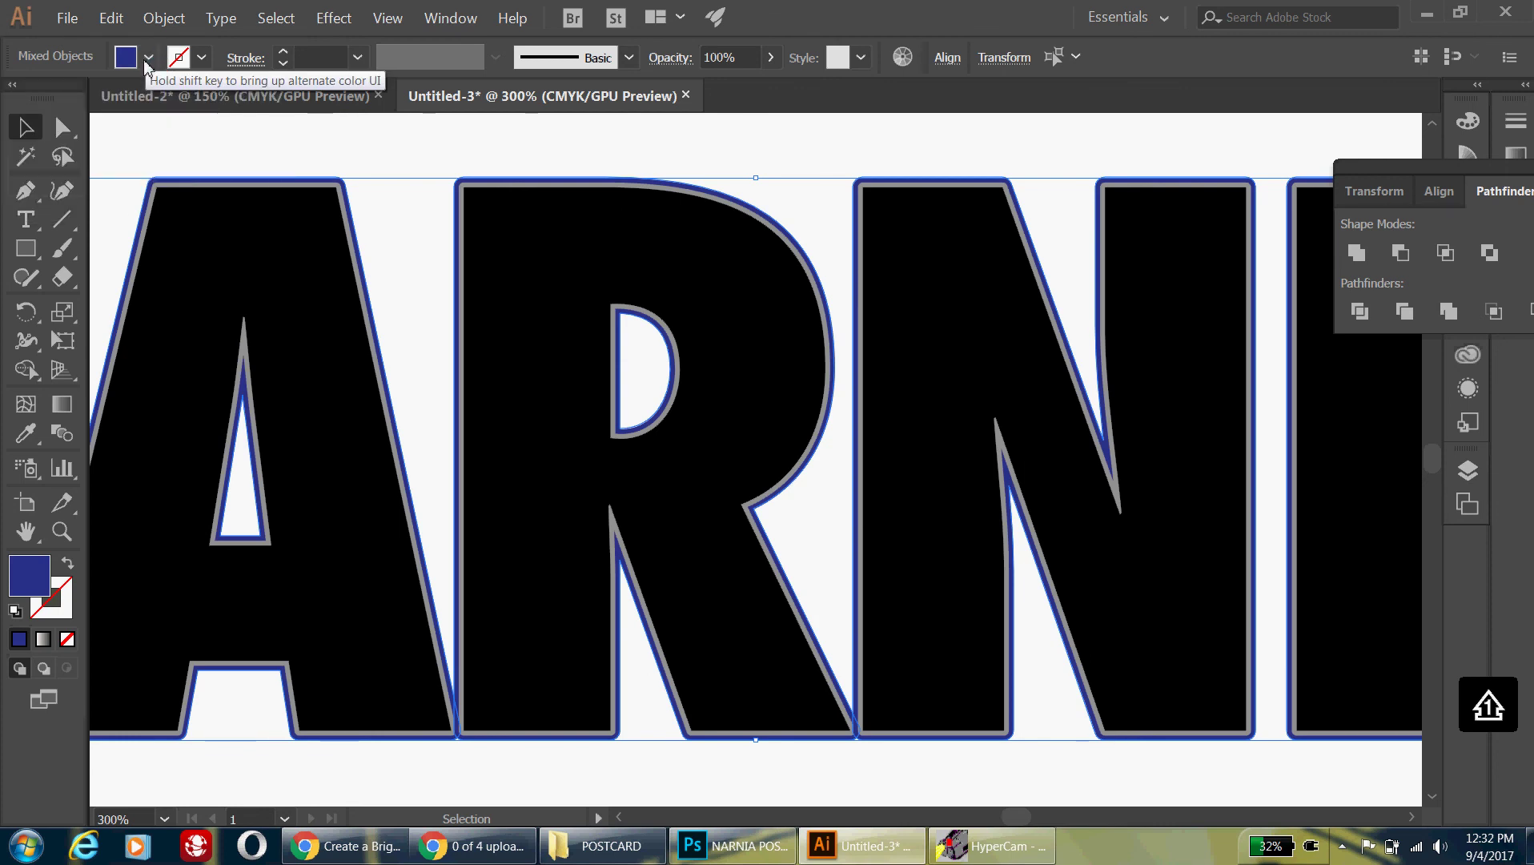
{"action": "left_click", "coordinate": [147, 60]}
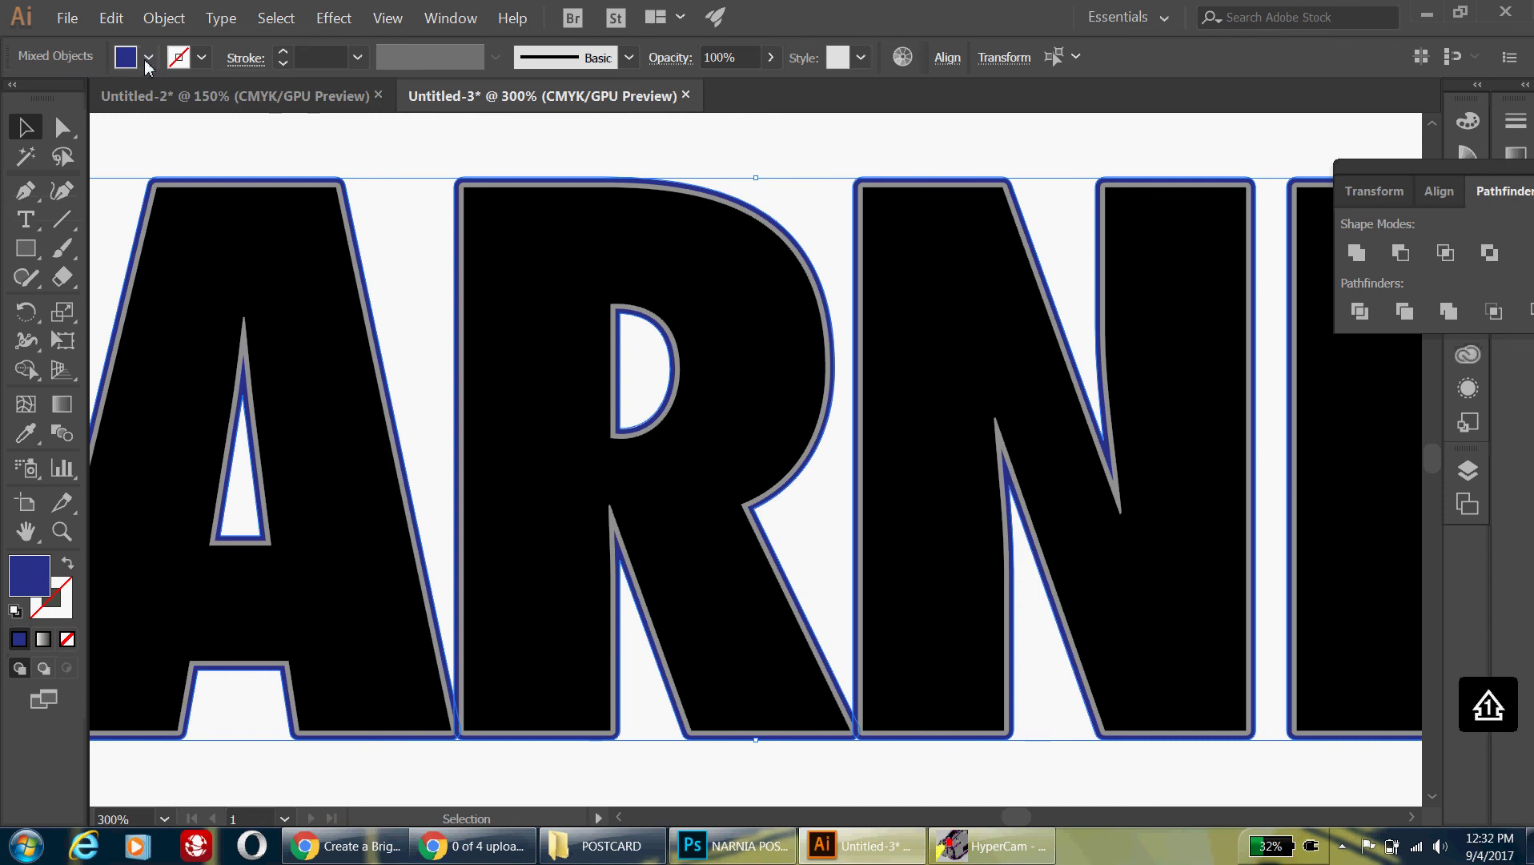
{"action": "left_click", "coordinate": [146, 61]}
{"action": "left_click", "coordinate": [145, 62]}
Select the whole NARNIA artwork with its outlines and ungroup it.
{"action": "key", "text": "ctrl+minus"}
{"action": "key", "text": "ctrl+minus"}
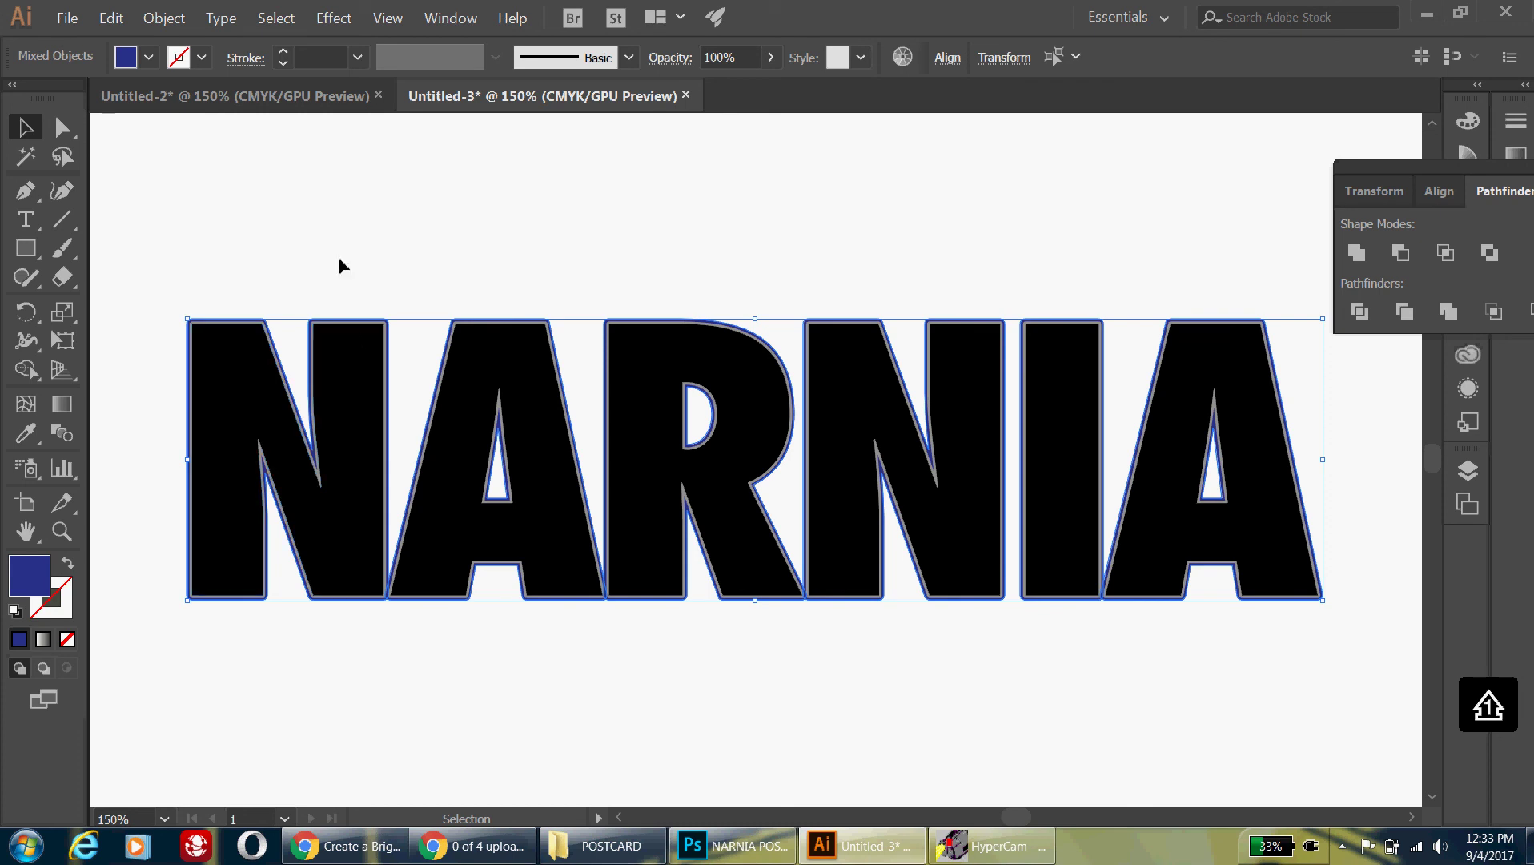
{"action": "left_click", "coordinate": [159, 272]}
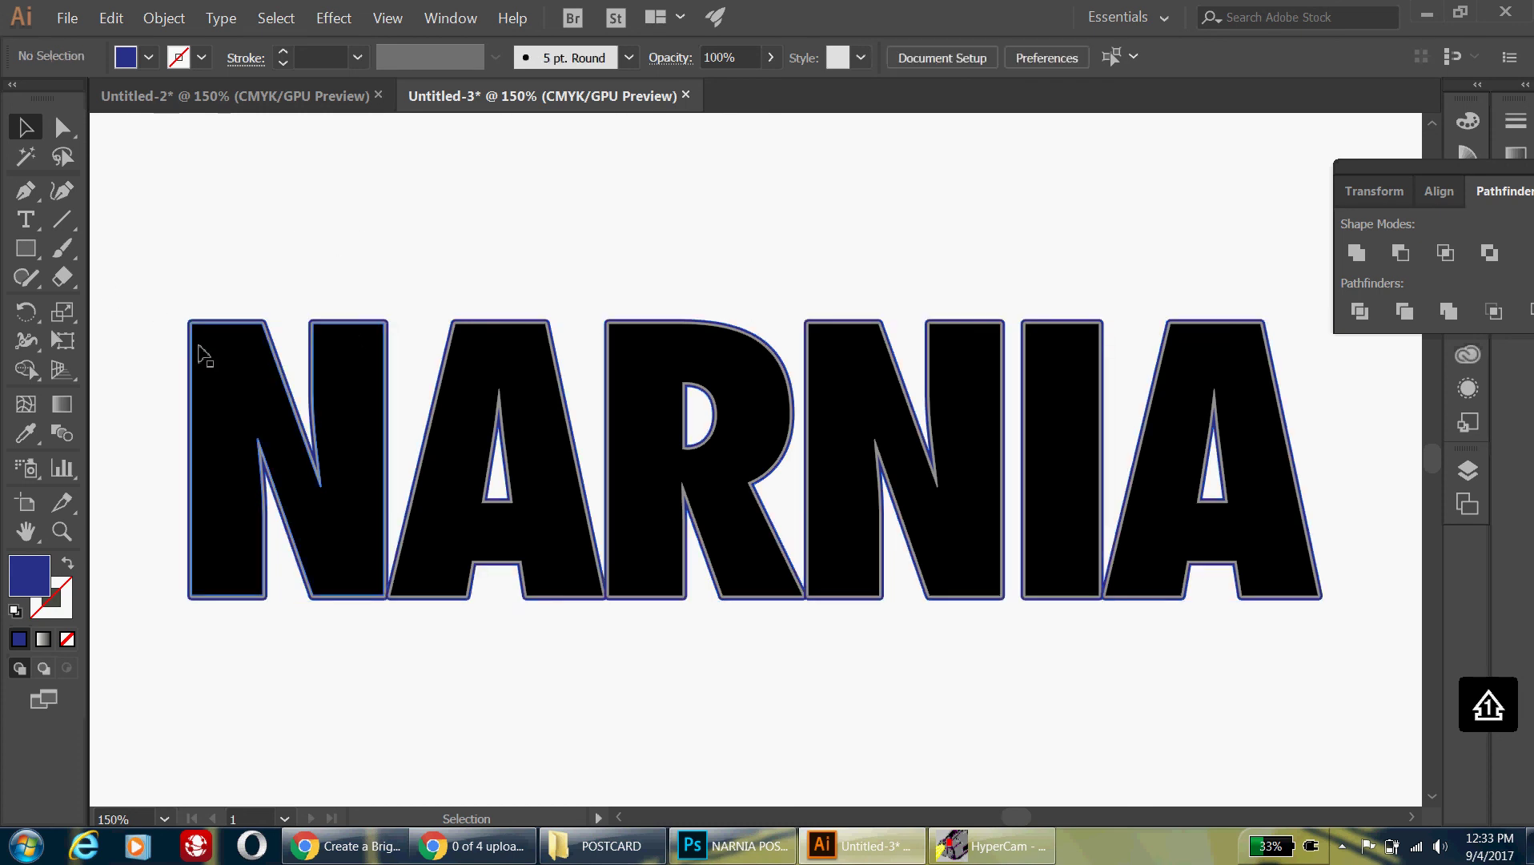
{"action": "left_click_drag", "start_coordinate": [140, 260], "coordinate": [1388, 679]}
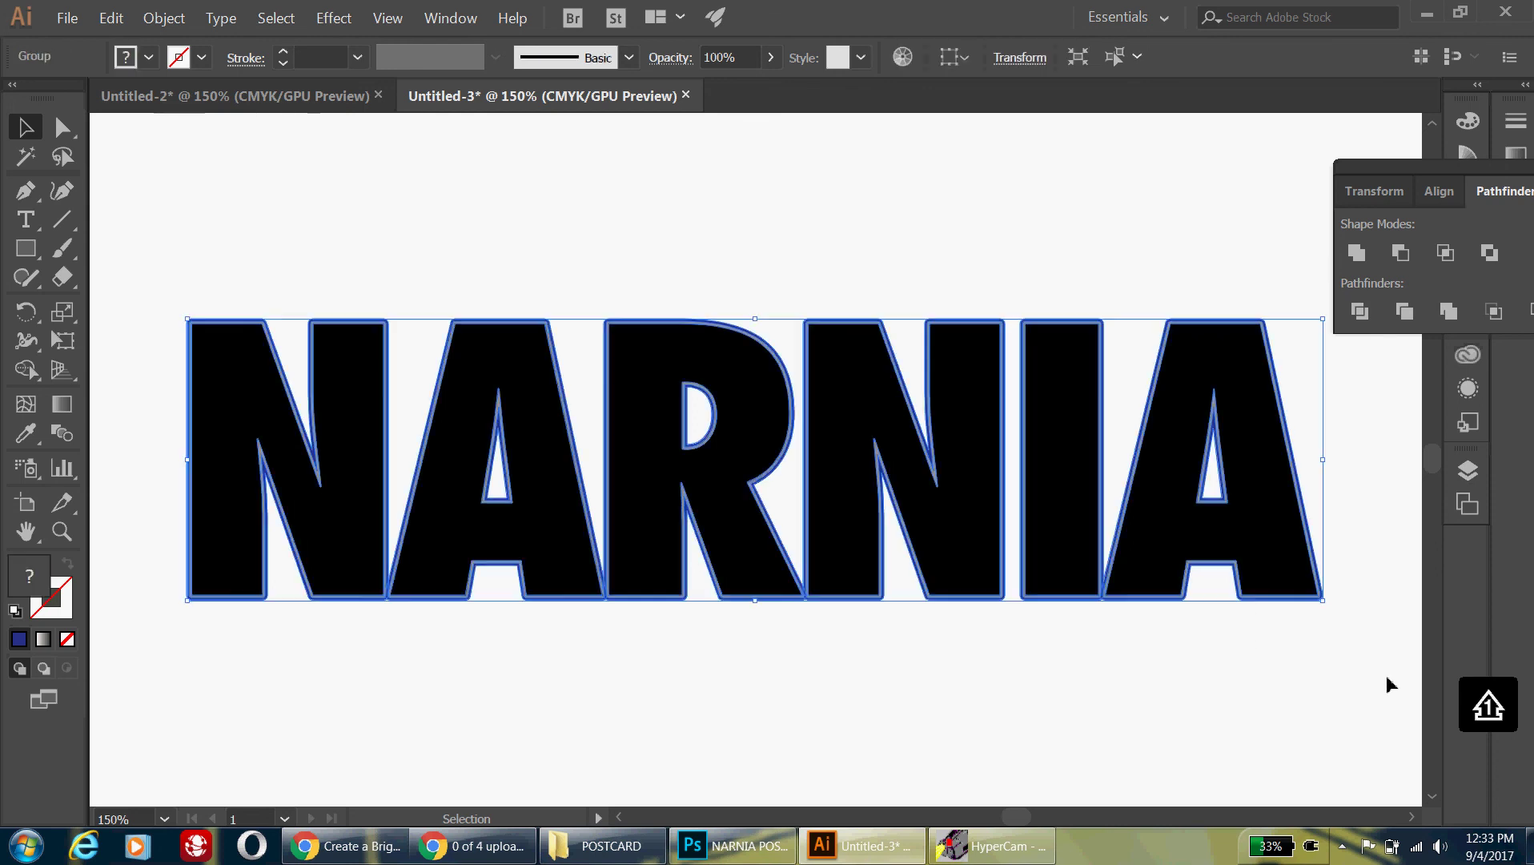
{"action": "right_click", "coordinate": [566, 542]}
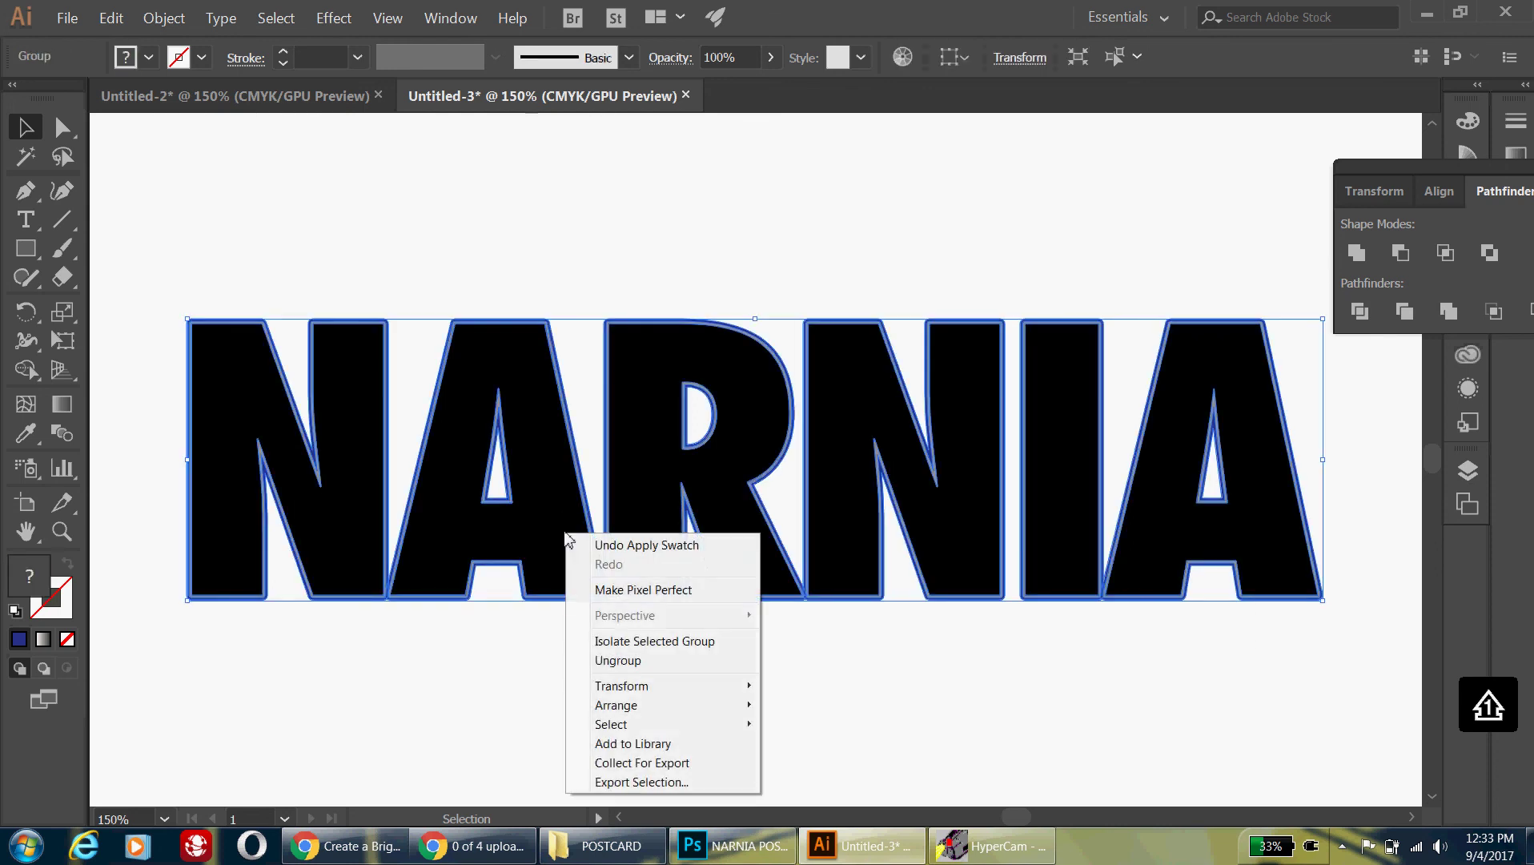
{"action": "left_click", "coordinate": [615, 665]}
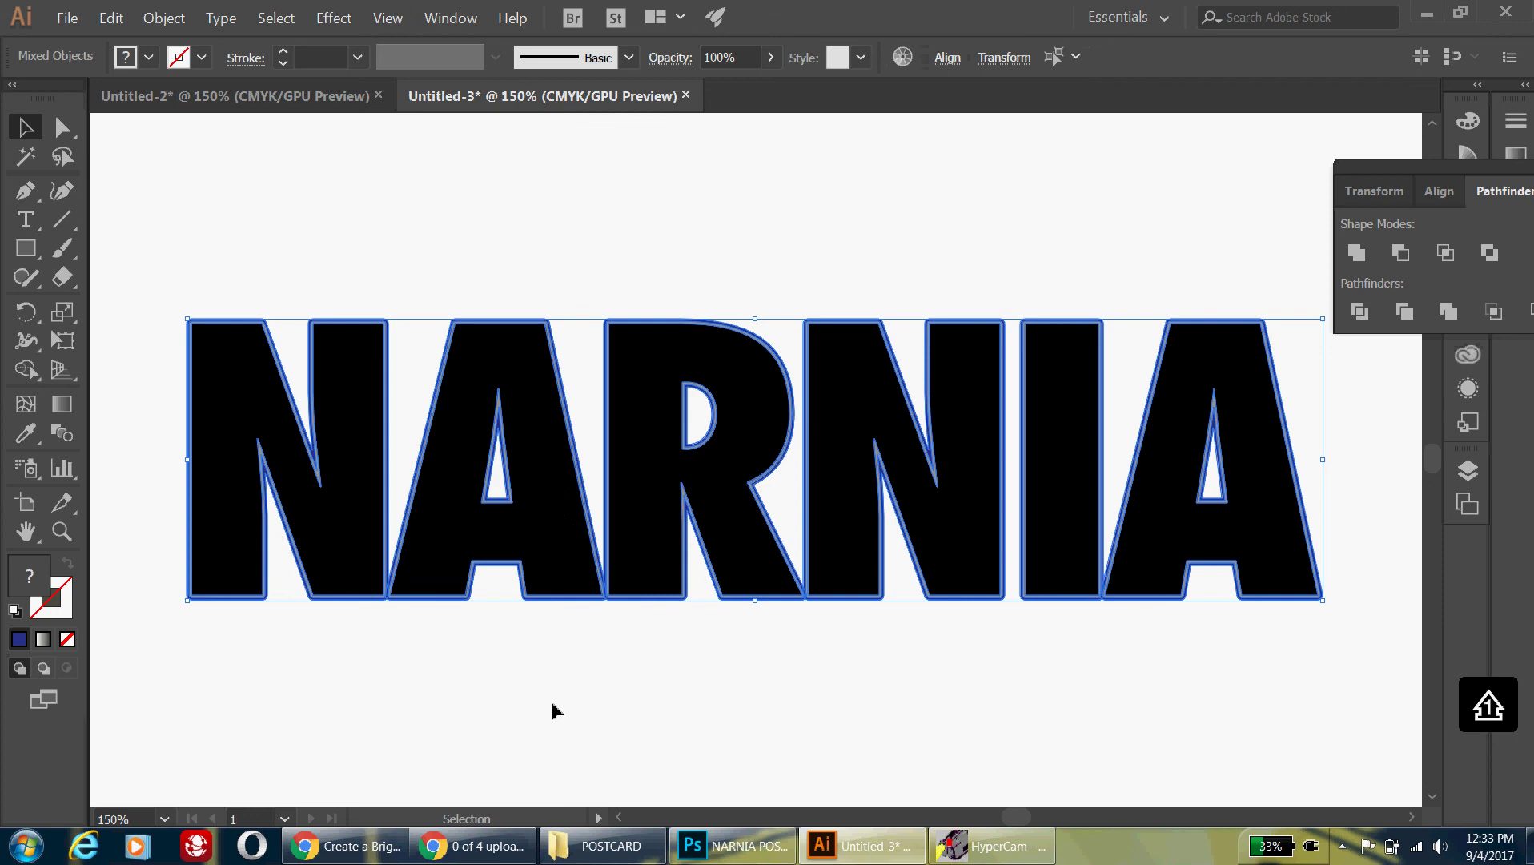
Select the dark blue outer outlines of the first N and the first A together and send them backward one level.
{"action": "left_click", "coordinate": [384, 654]}
{"action": "key", "text": "ctrl+plus"}
{"action": "key", "text": "ctrl+plus"}
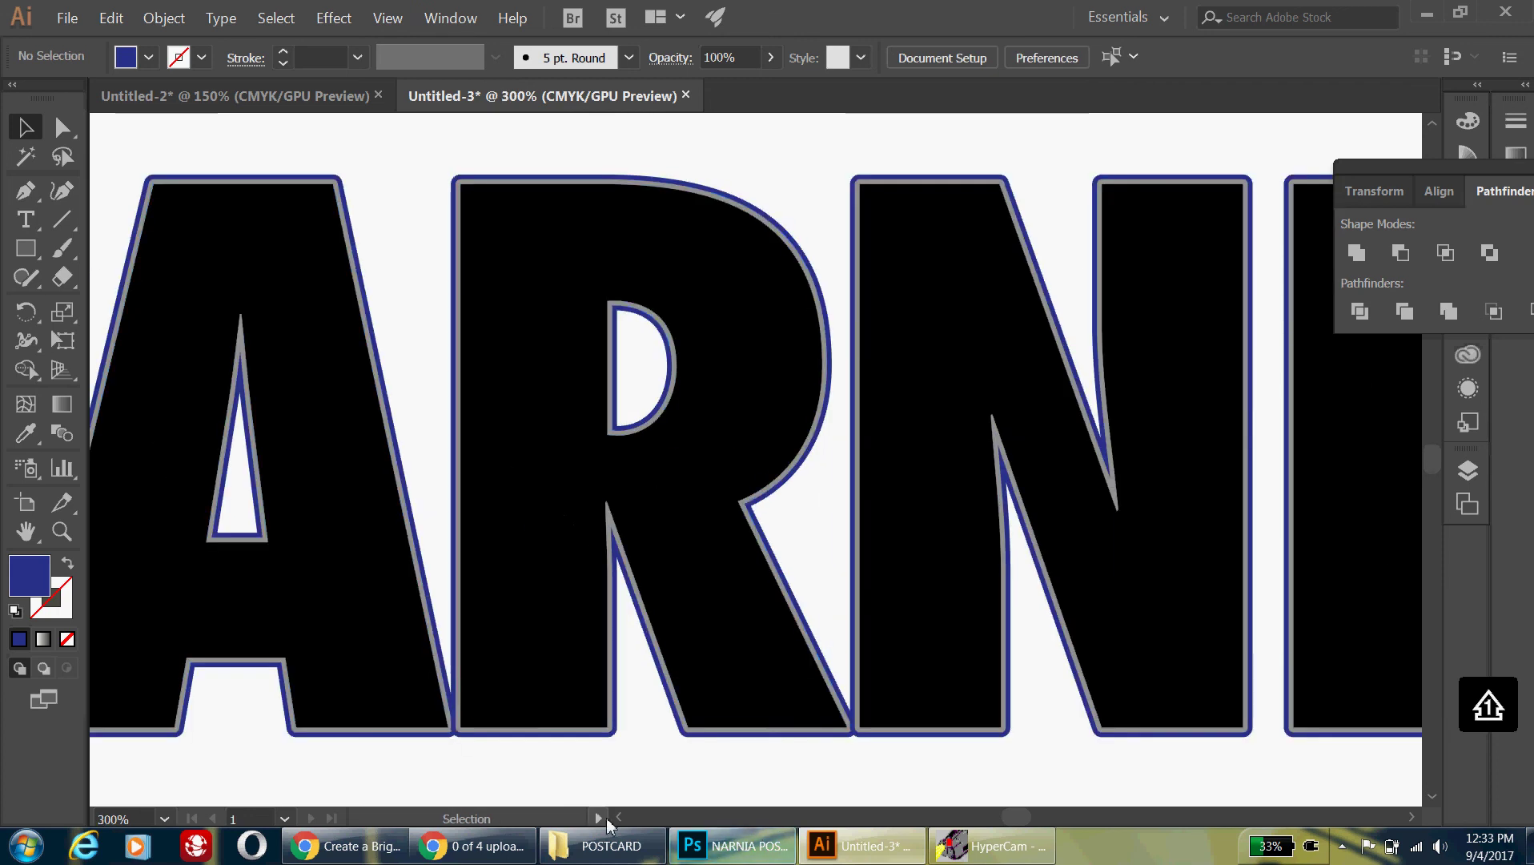
{"action": "mouse_move", "coordinate": [1015, 816]}
{"action": "left_mouse_down"}
{"action": "mouse_move", "coordinate": [990, 820]}
{"action": "mouse_move", "coordinate": [1005, 820]}
{"action": "left_mouse_up"}
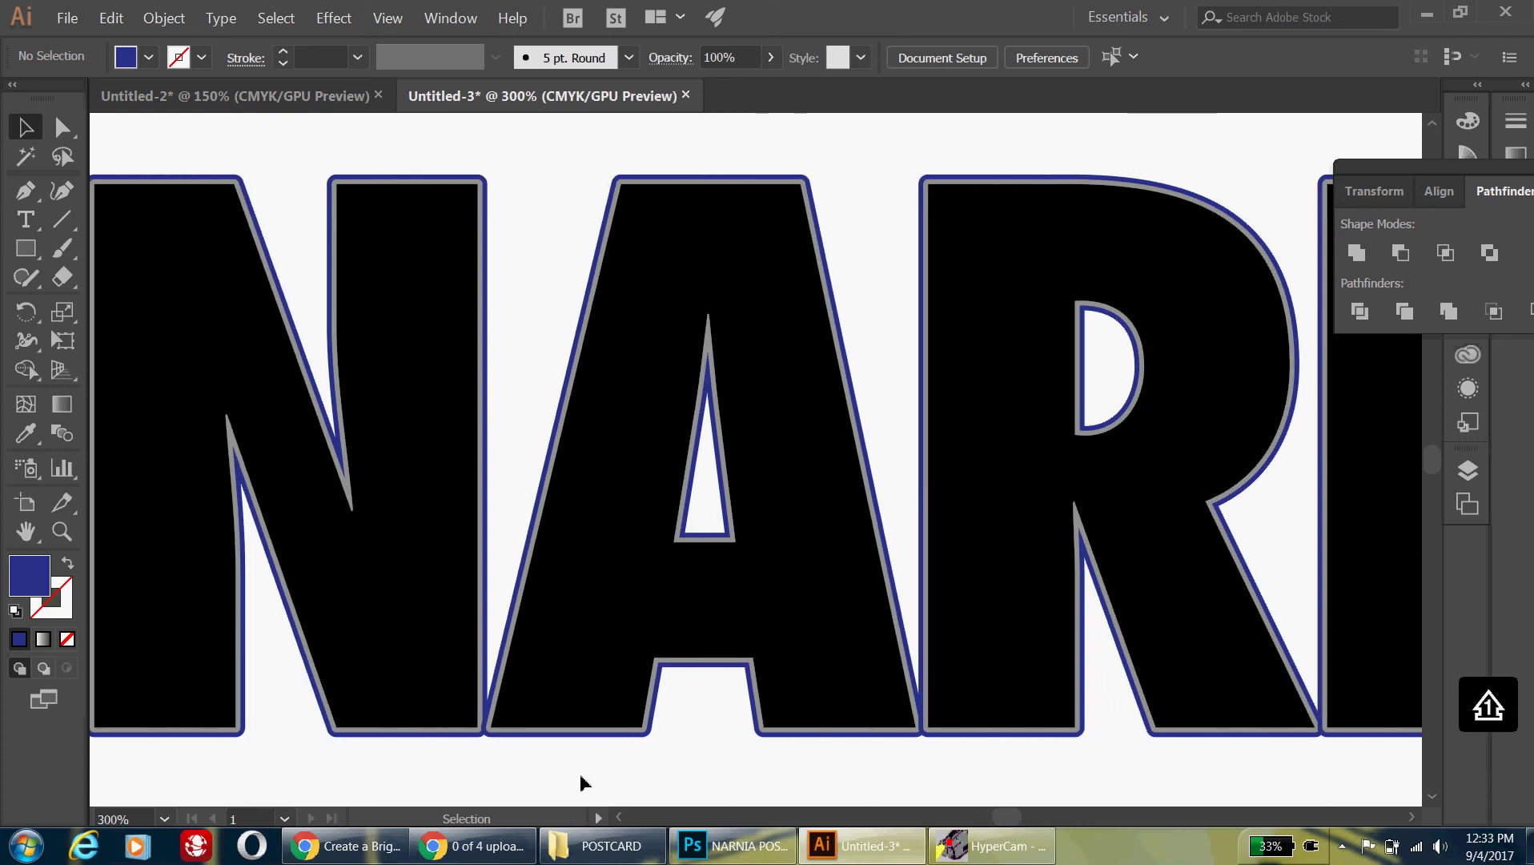
{"action": "left_click", "coordinate": [467, 735]}
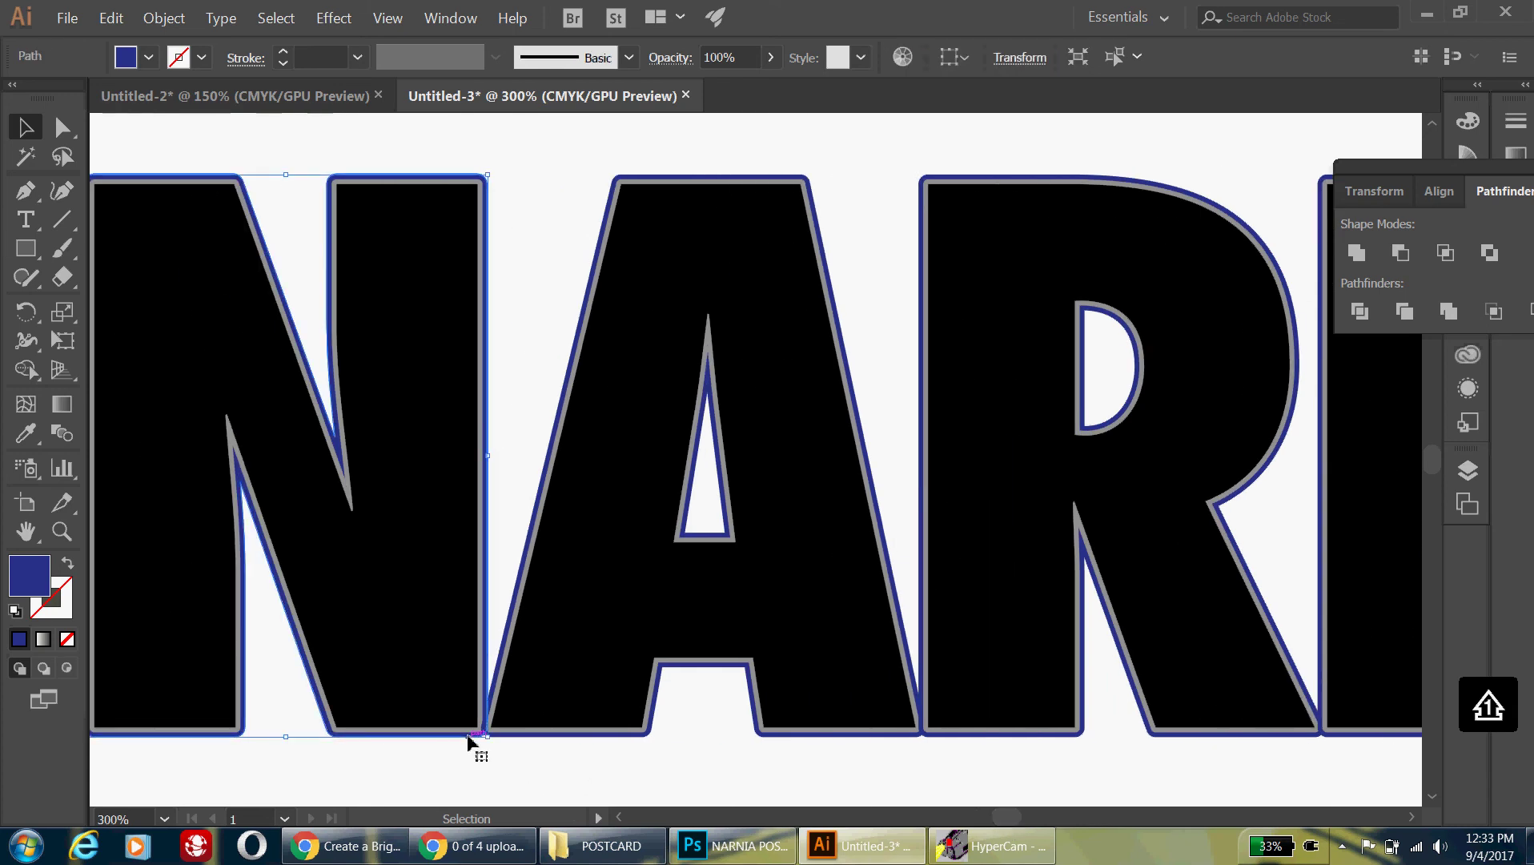
{"action": "left_click", "coordinate": [533, 733], "text": "shift"}
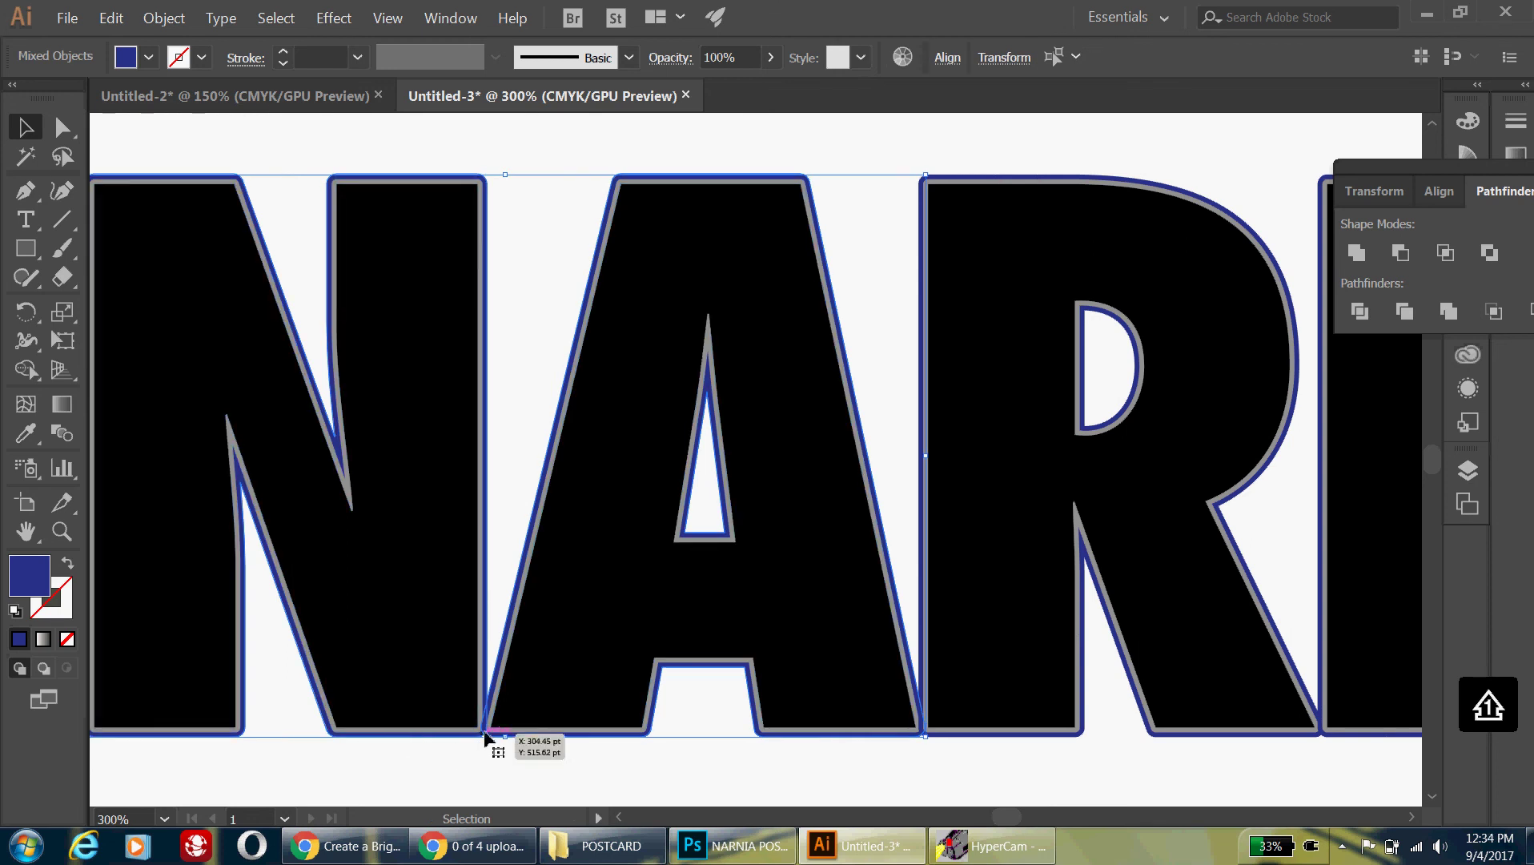
{"action": "left_click_drag", "start_coordinate": [488, 731], "coordinate": [487, 730]}
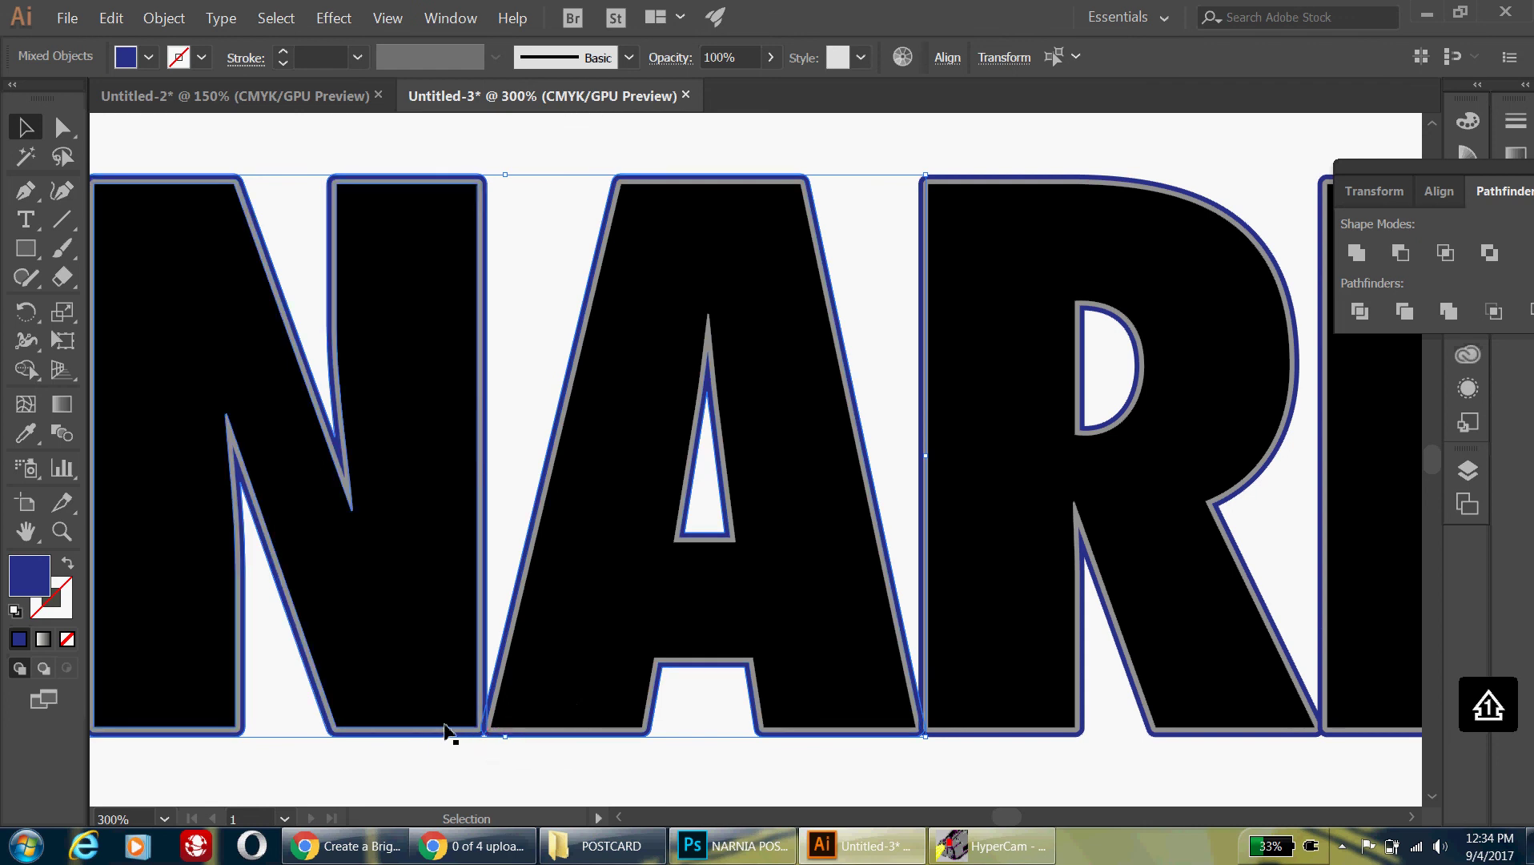
{"action": "right_click", "coordinate": [483, 741]}
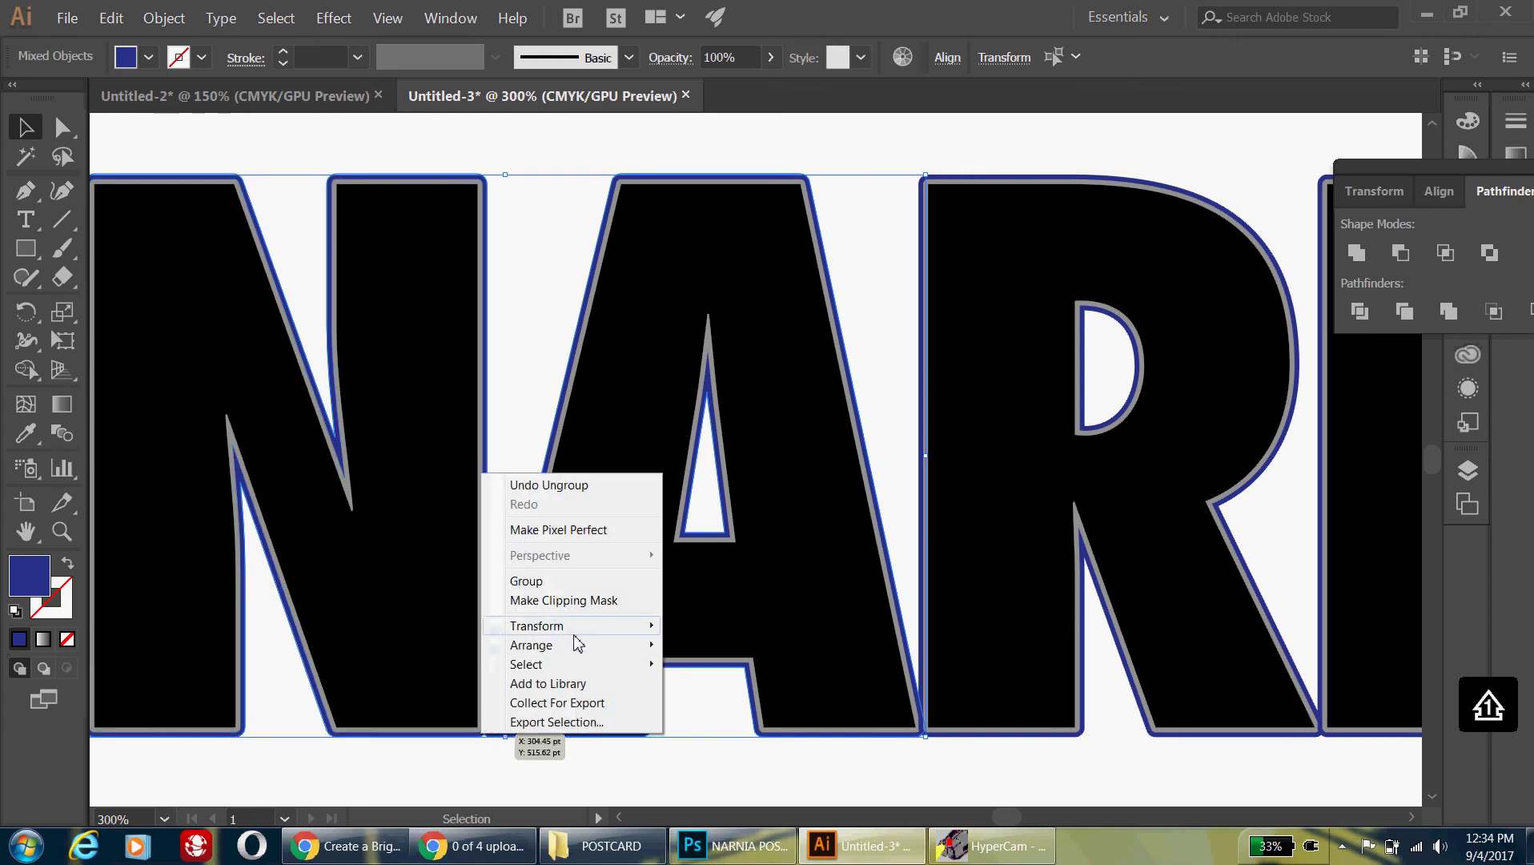
{"action": "mouse_move", "coordinate": [567, 650]}
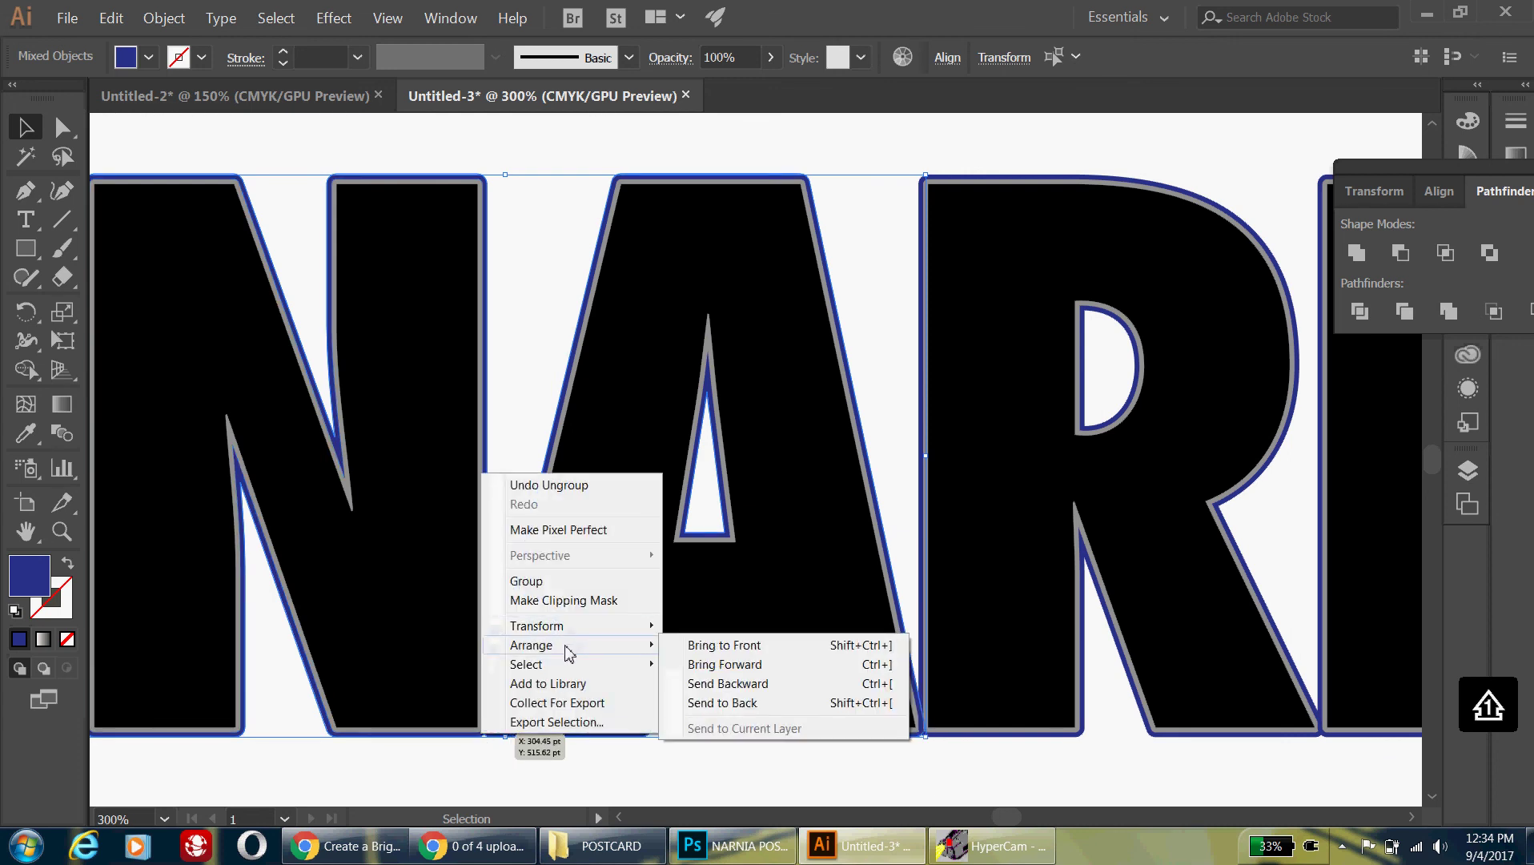
{"action": "left_click", "coordinate": [717, 687]}
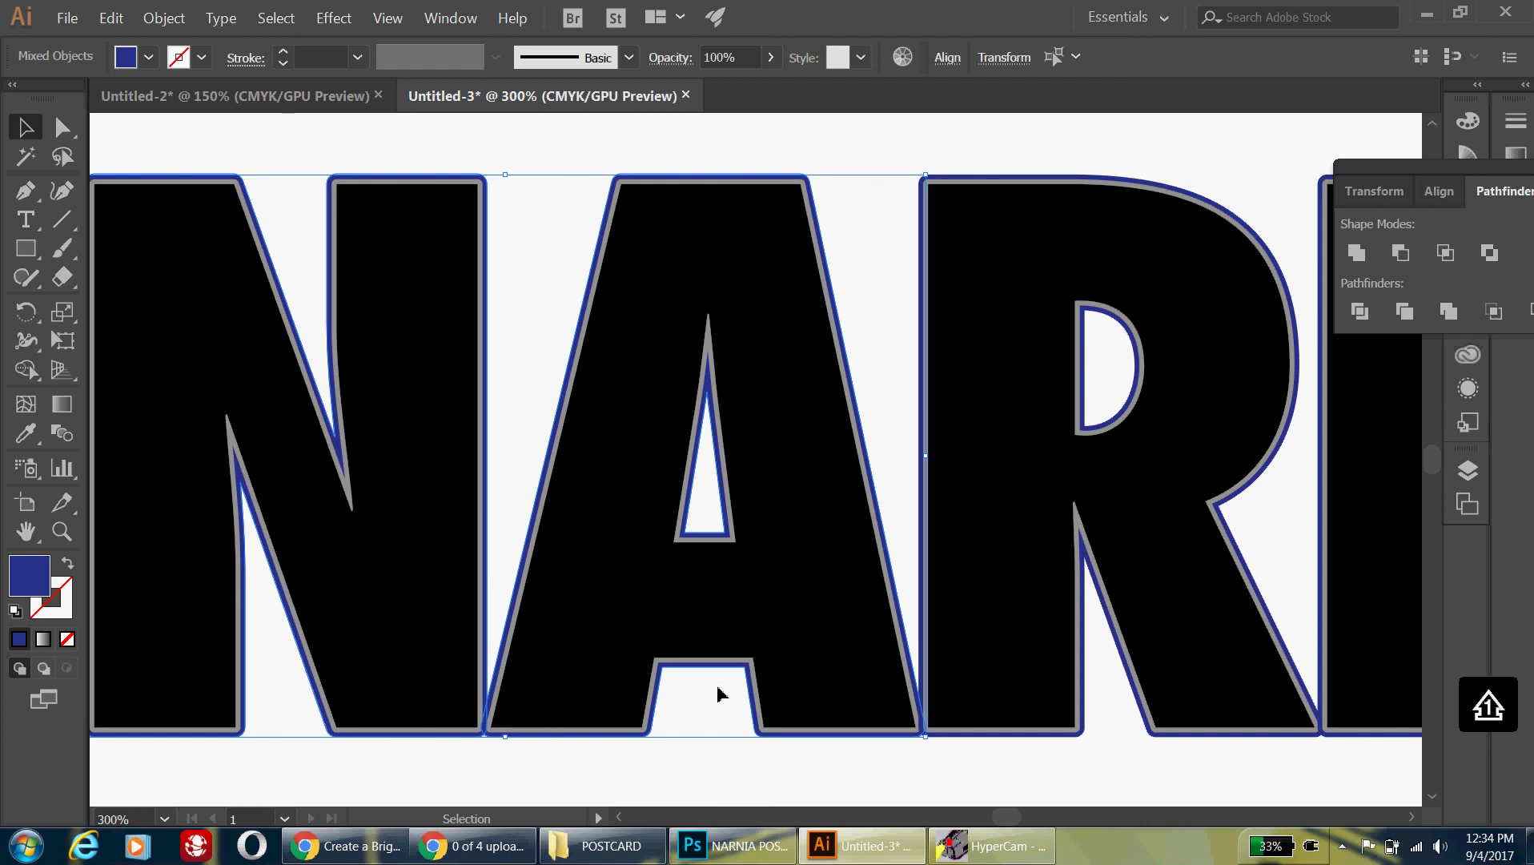
{"action": "left_click", "coordinate": [703, 756]}
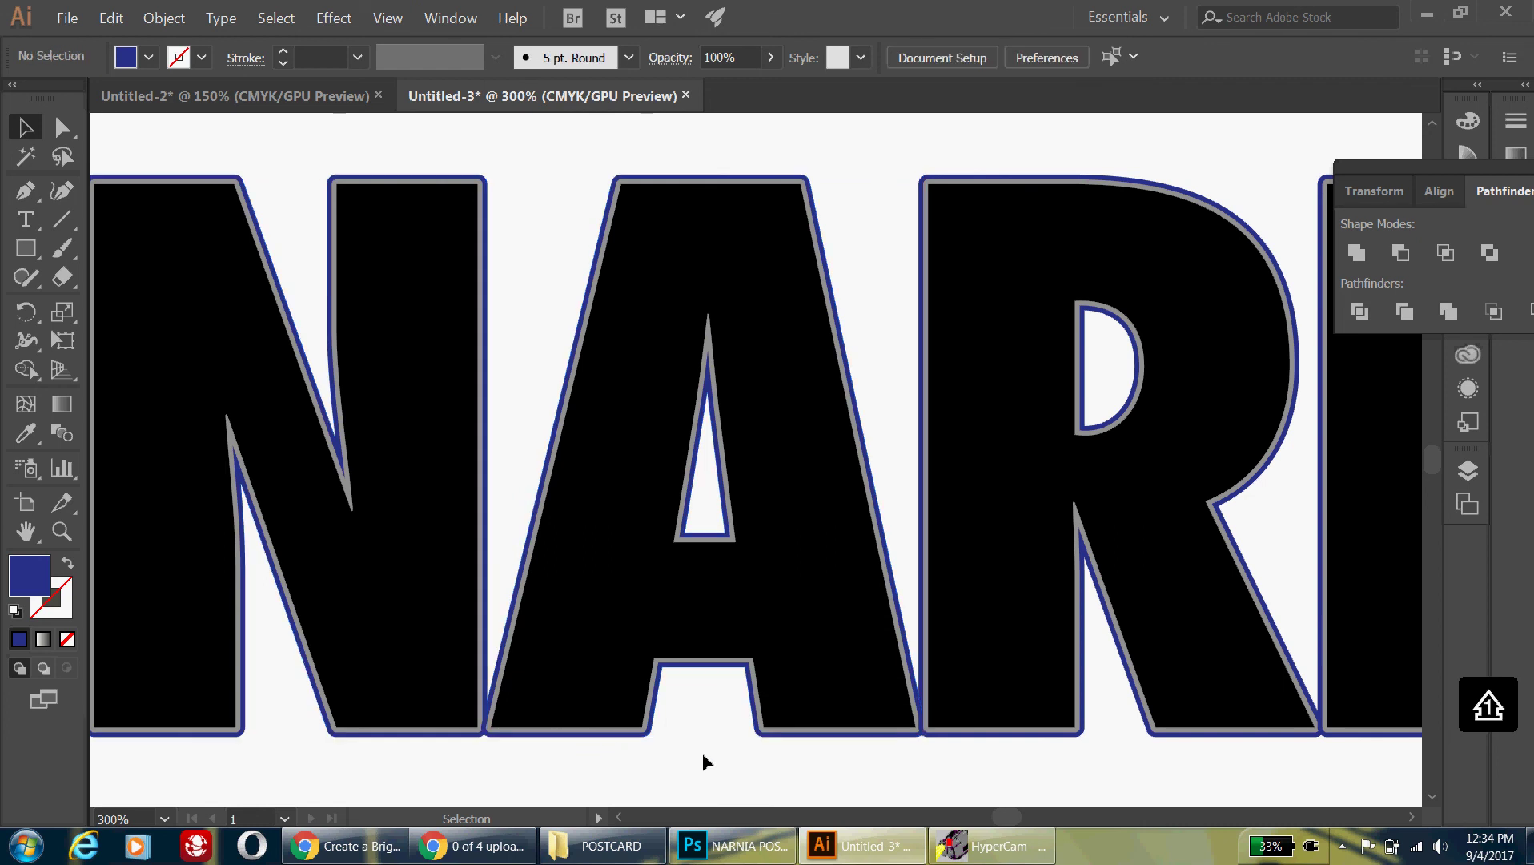
Send the gray outline of the first A backward one level.
{"action": "left_click", "coordinate": [488, 730]}
{"action": "right_click", "coordinate": [486, 729]}
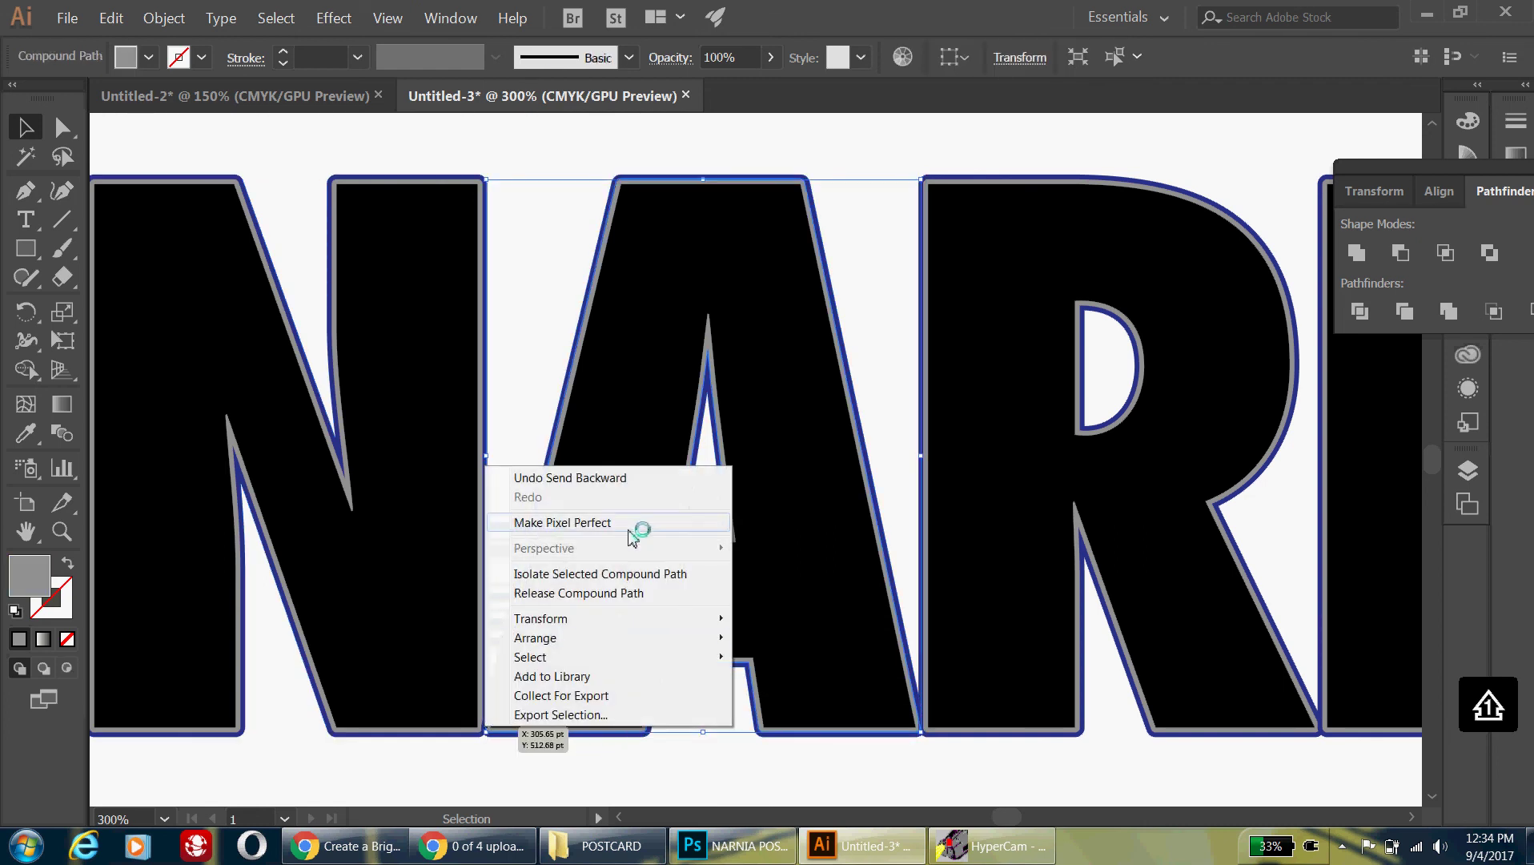
{"action": "mouse_move", "coordinate": [674, 641]}
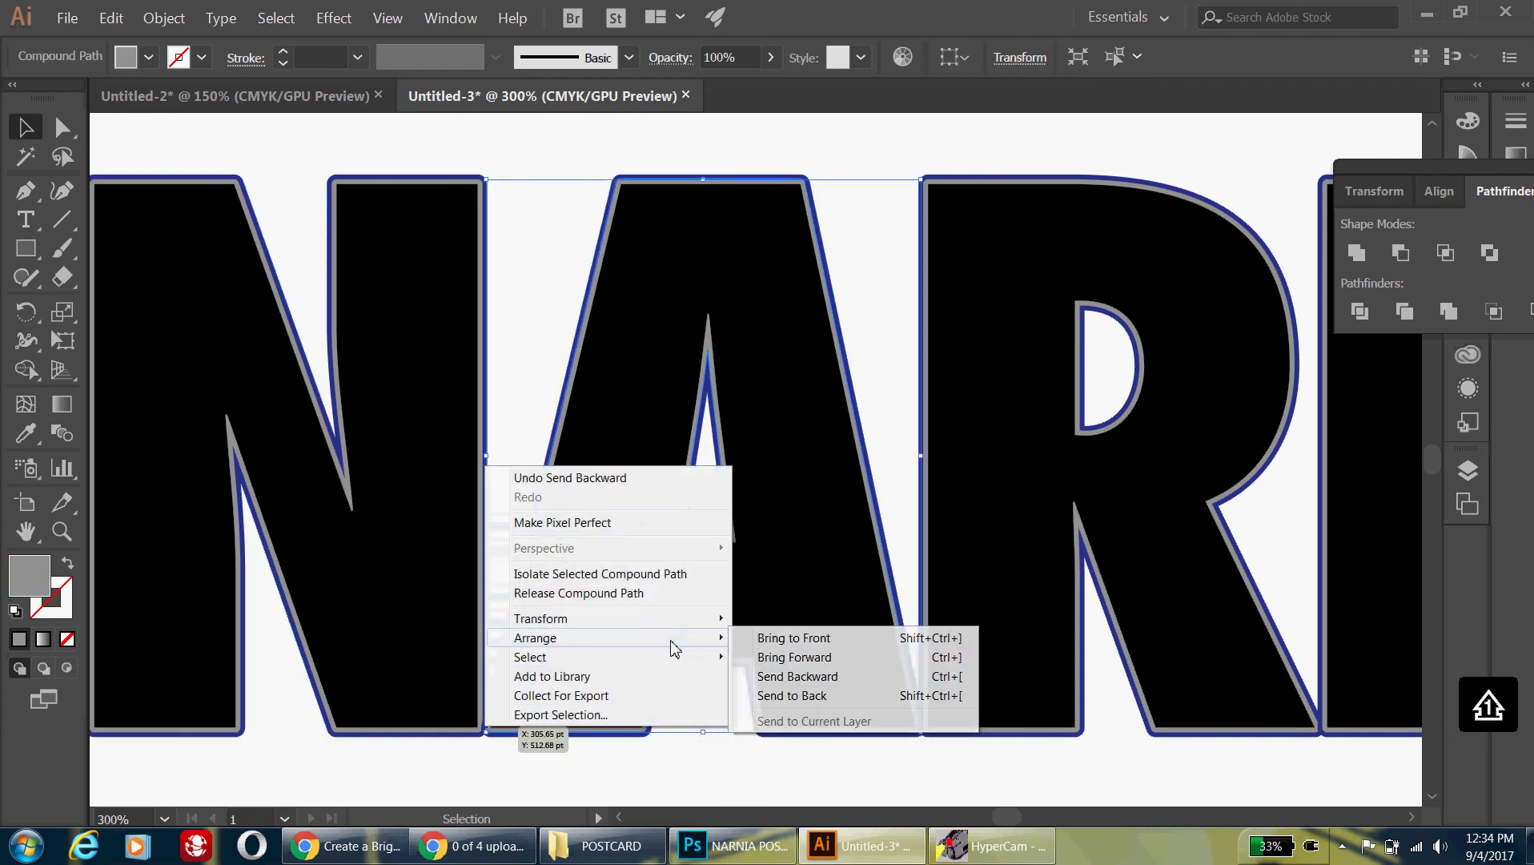
{"action": "left_click", "coordinate": [803, 679]}
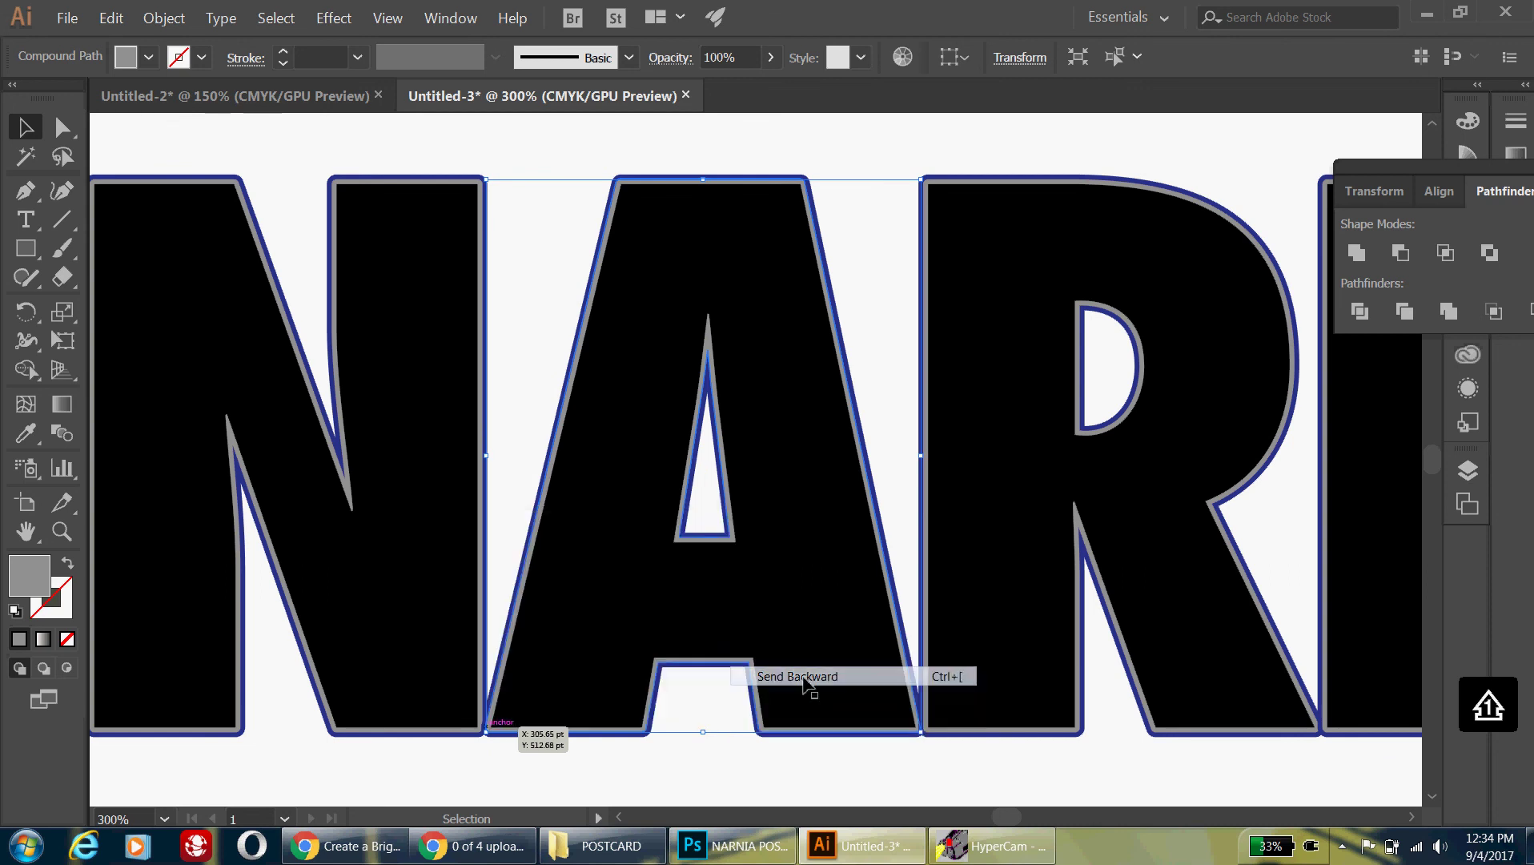
{"action": "left_click", "coordinate": [630, 766]}
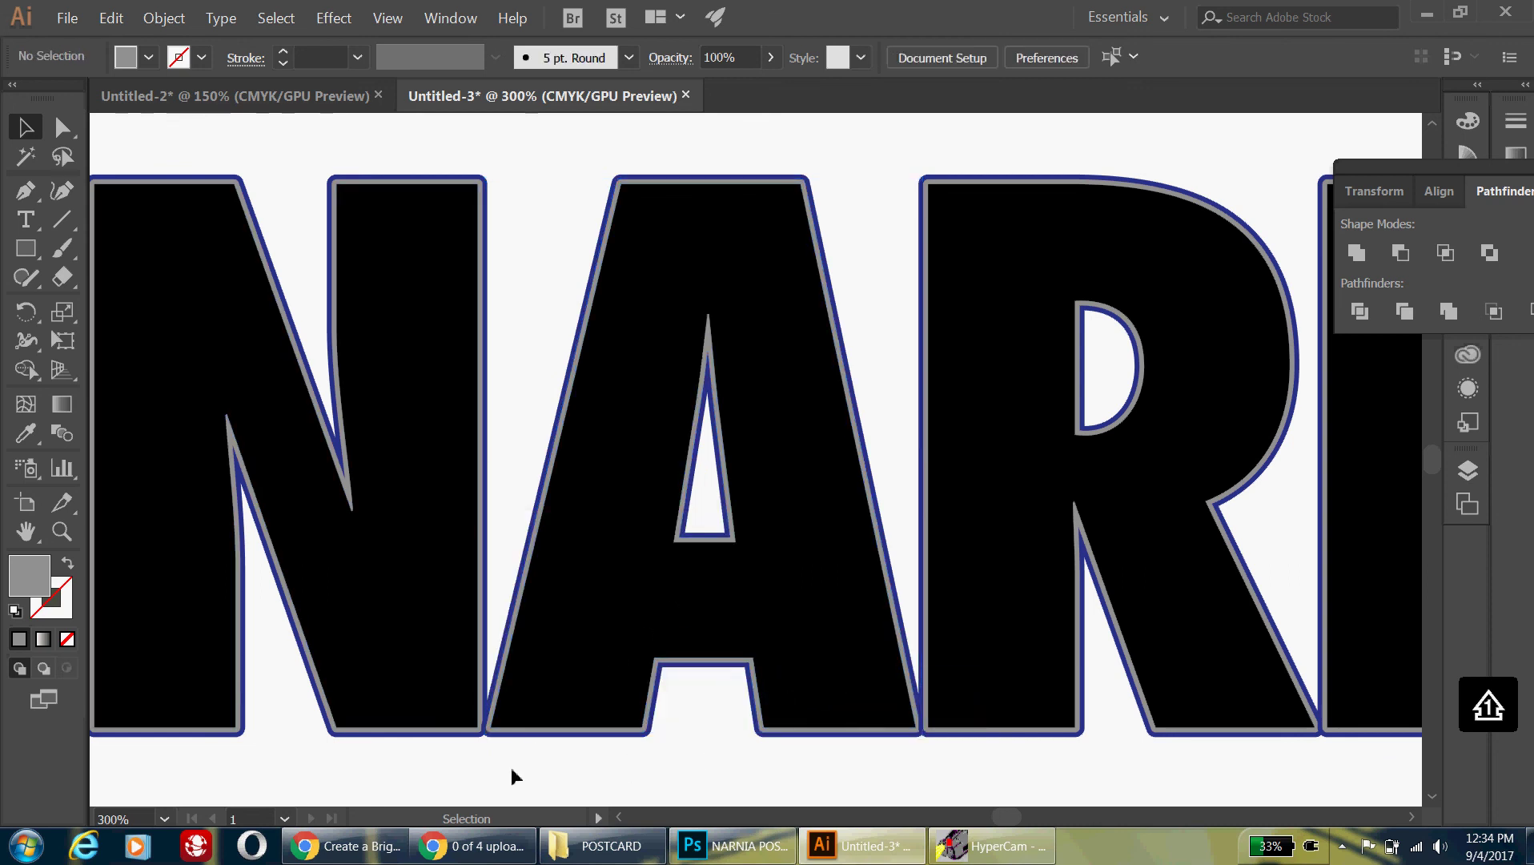
Send the dark blue outer outline of the R to the back of the stacking order.
{"action": "right_click", "coordinate": [930, 735]}
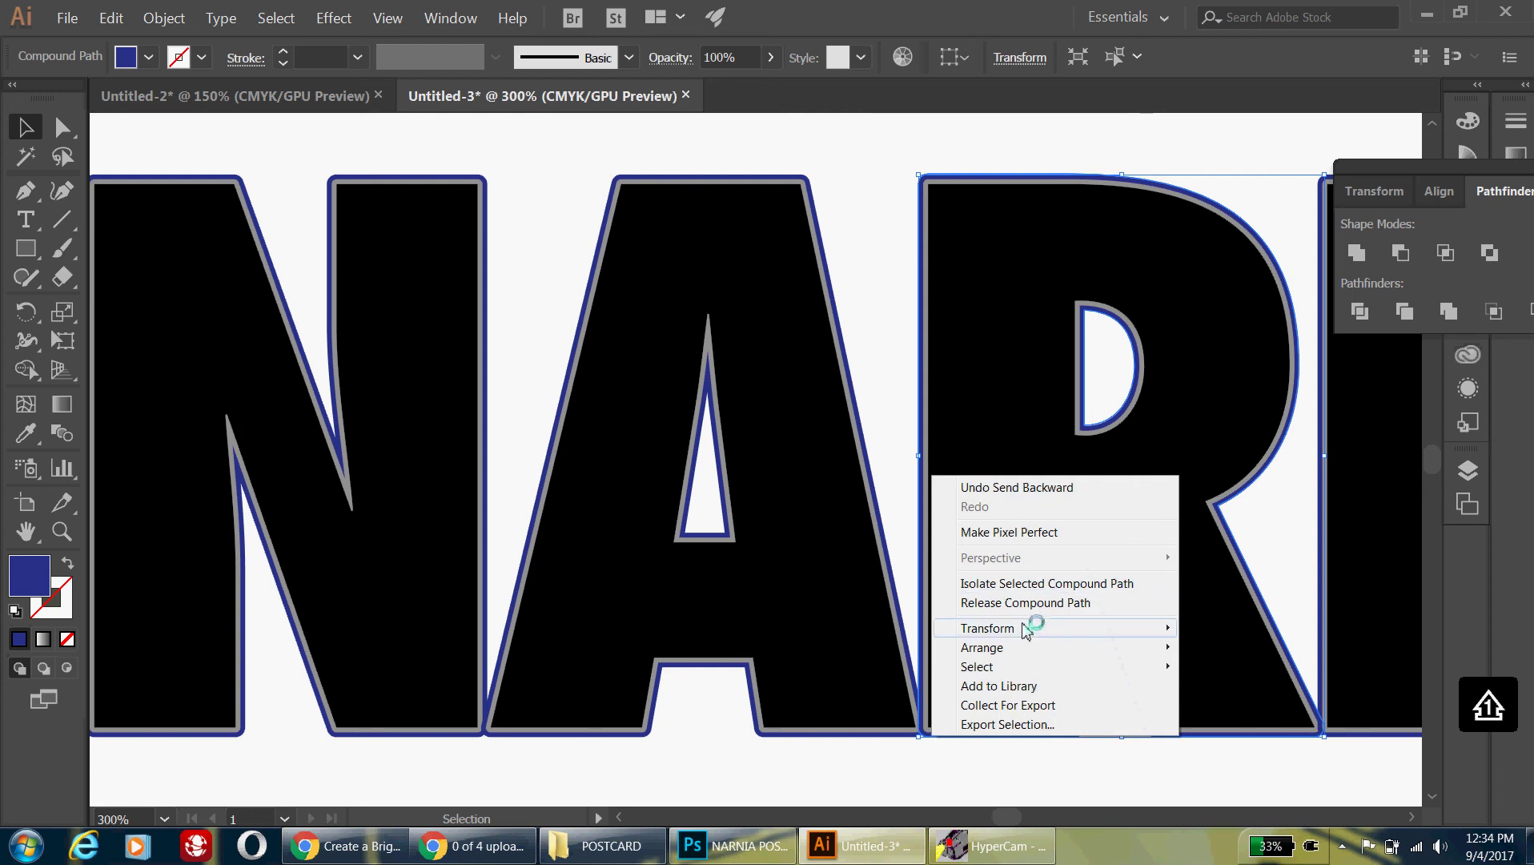
{"action": "mouse_move", "coordinate": [1025, 629]}
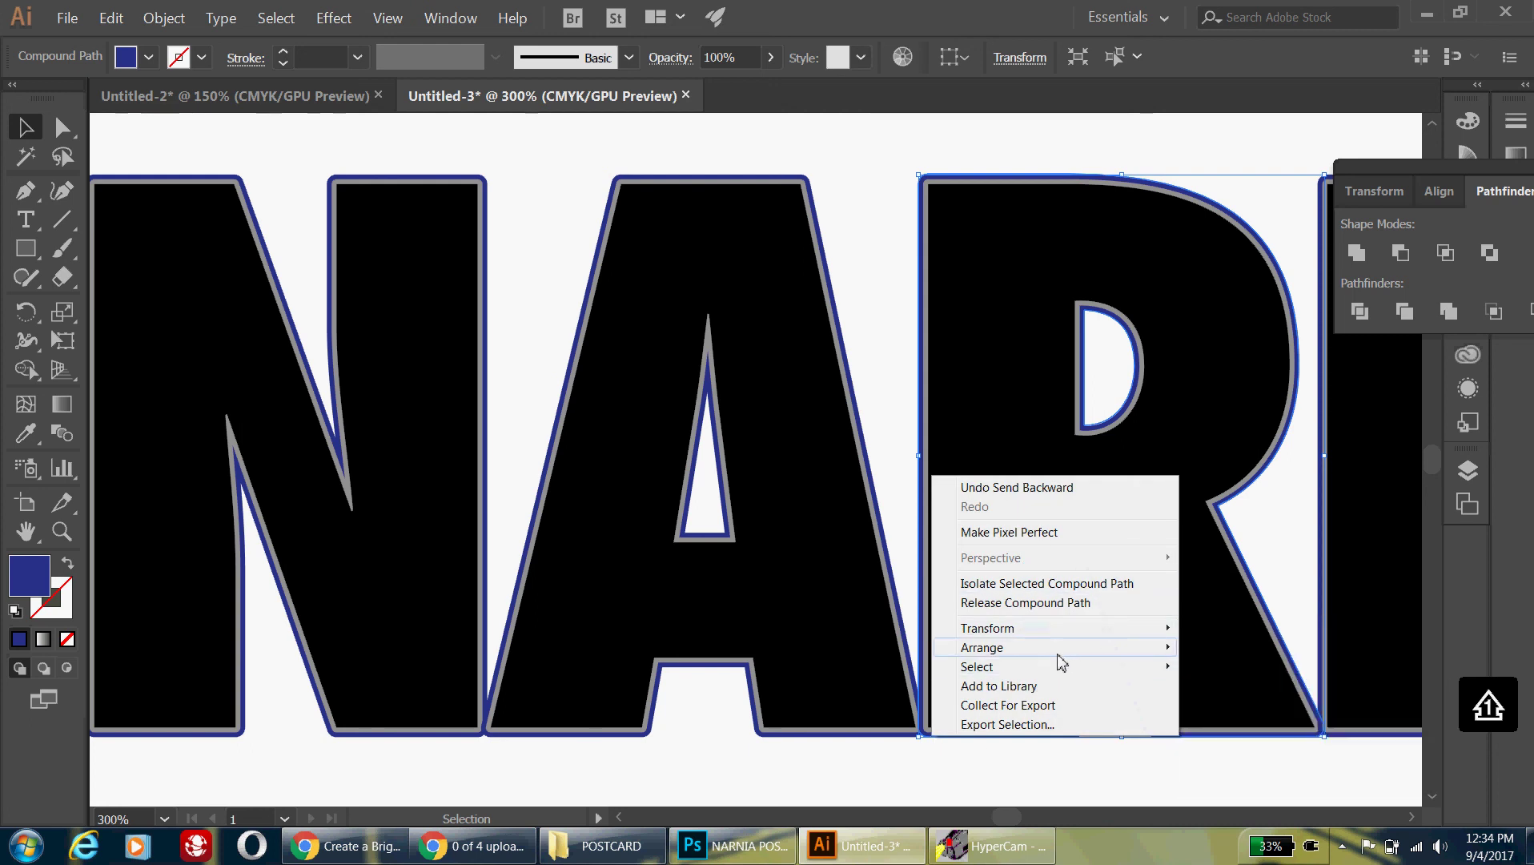
{"action": "mouse_move", "coordinate": [1070, 652]}
{"action": "left_click", "coordinate": [1213, 706]}
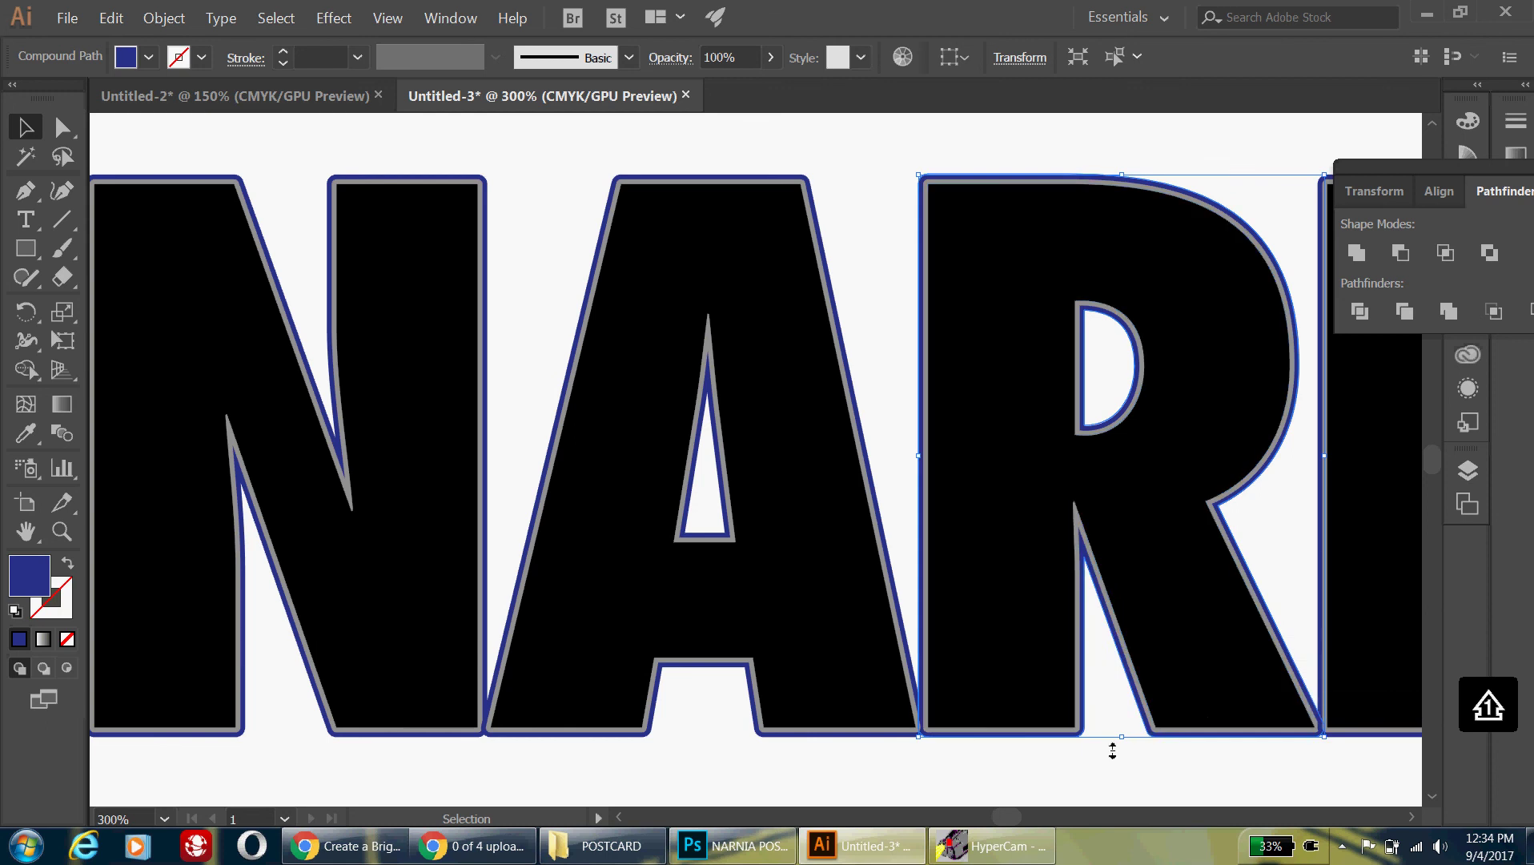
{"action": "left_click", "coordinate": [1009, 780]}
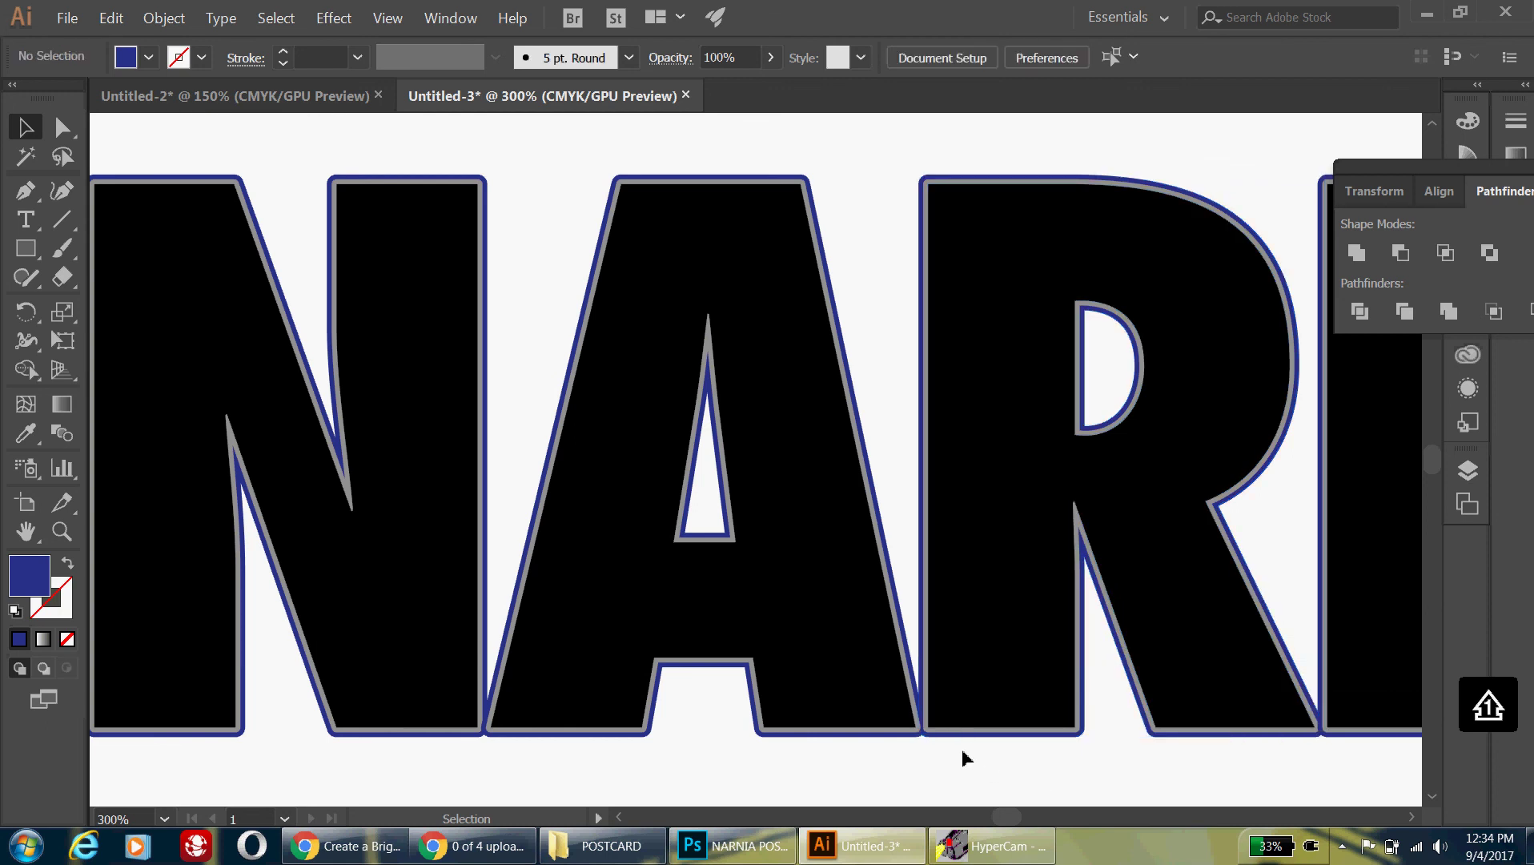
Select the black shapes of all six NARNIA letters and bring them to the front.
{"action": "scroll", "coordinate": [963, 752], "scroll_direction": "right", "scroll_amount": 1}
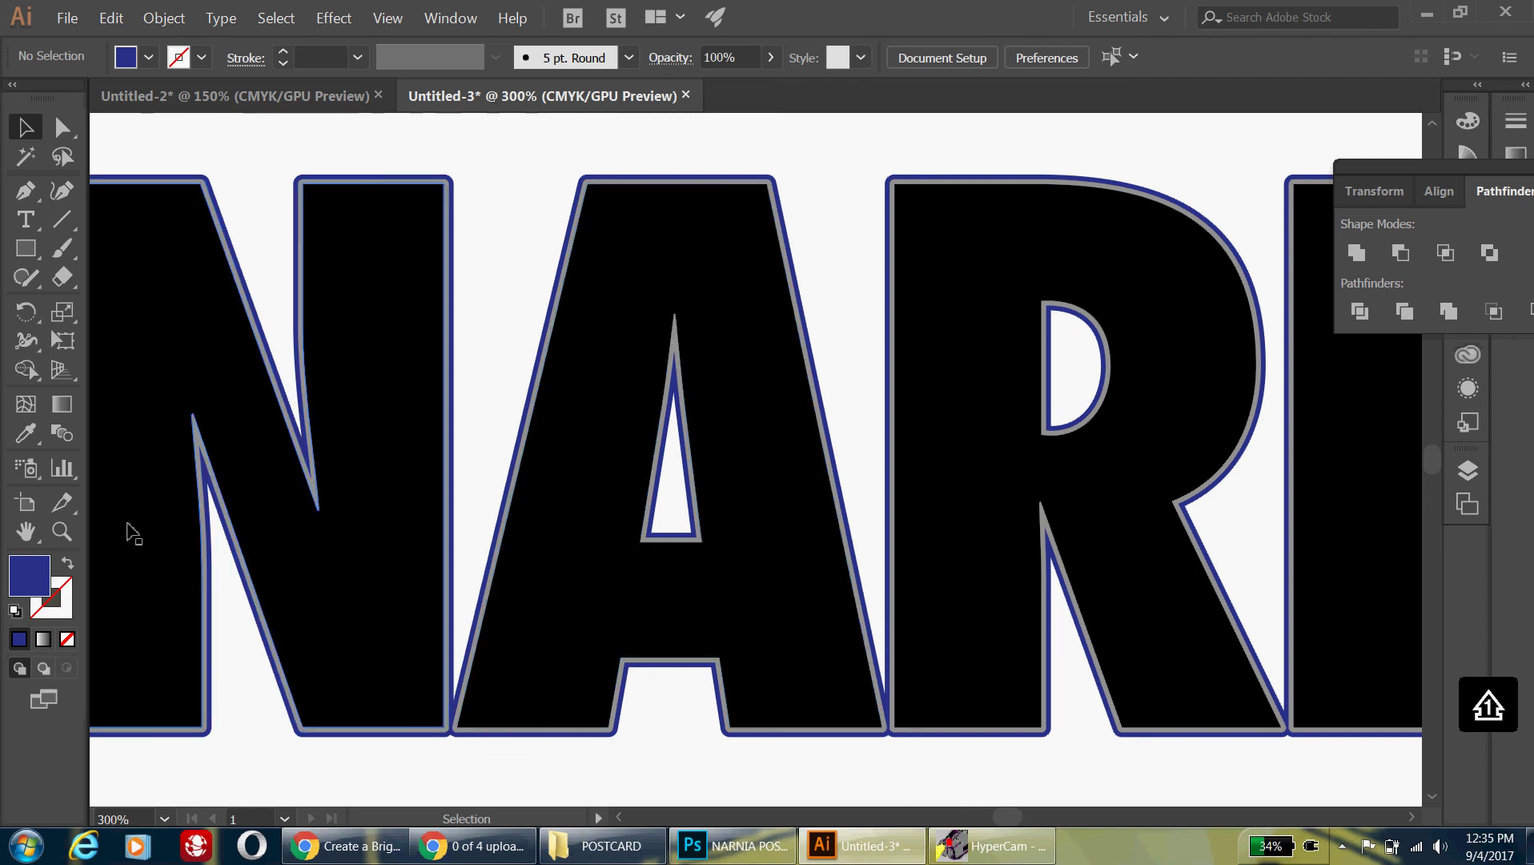
{"action": "left_click", "coordinate": [207, 375]}
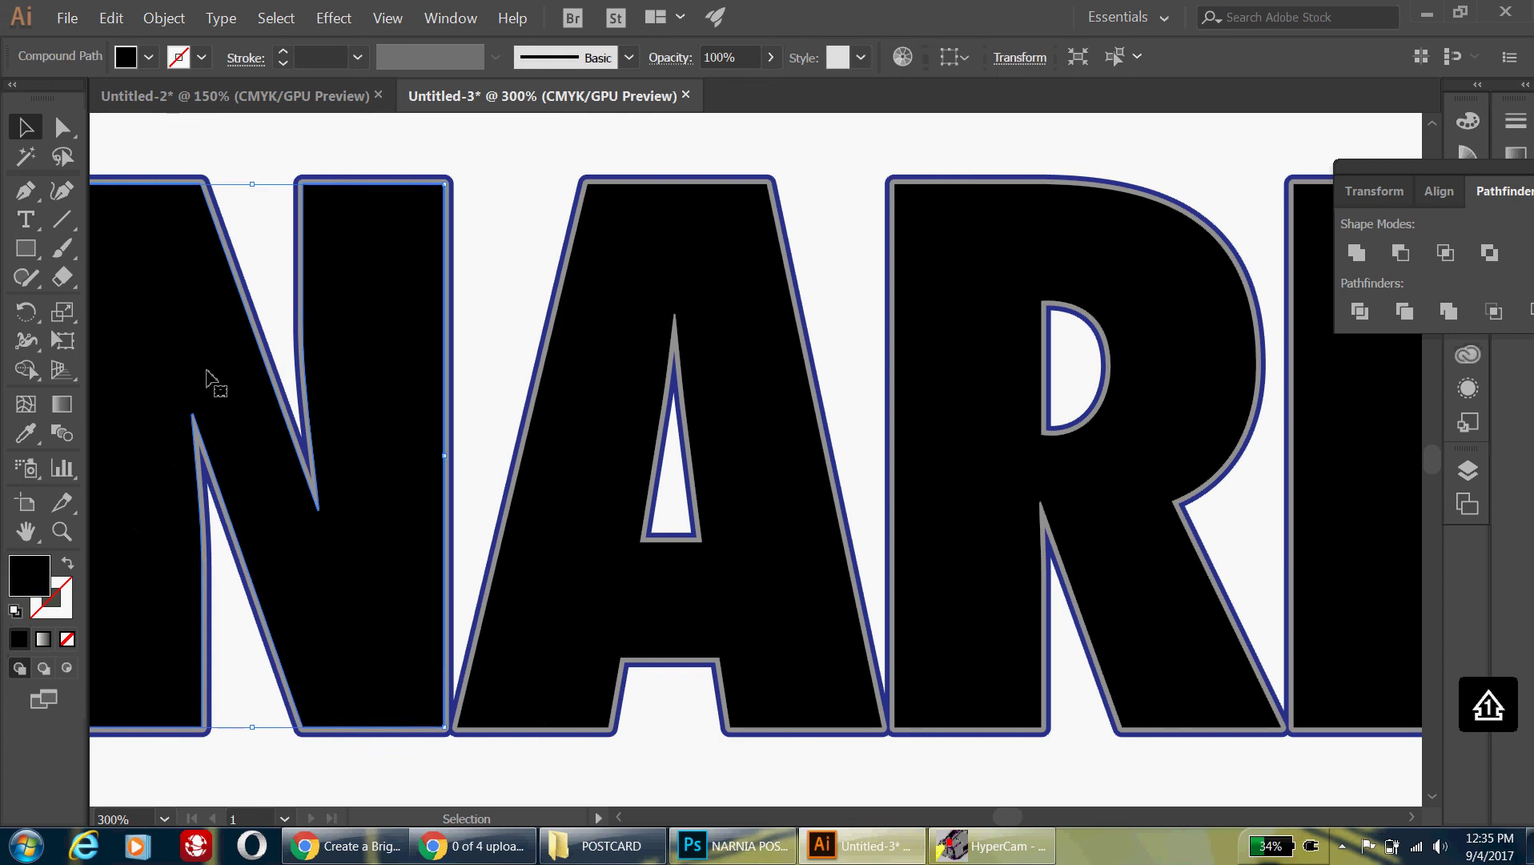
{"action": "left_click", "coordinate": [559, 428], "text": "shift"}
{"action": "left_click", "coordinate": [921, 607], "text": "shift"}
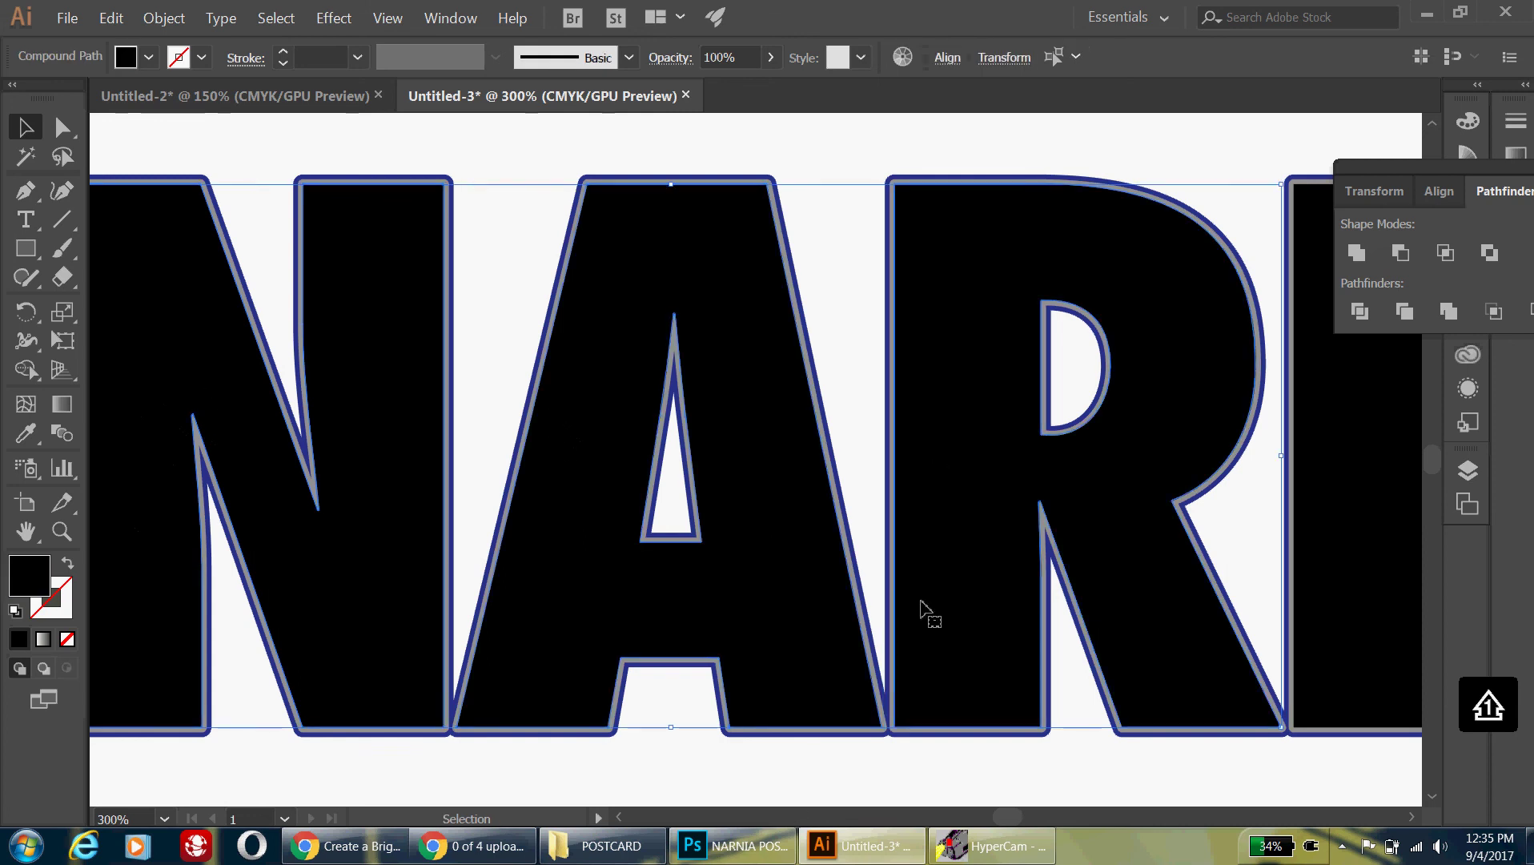
{"action": "left_click_drag", "start_coordinate": [1004, 814], "coordinate": [1027, 816]}
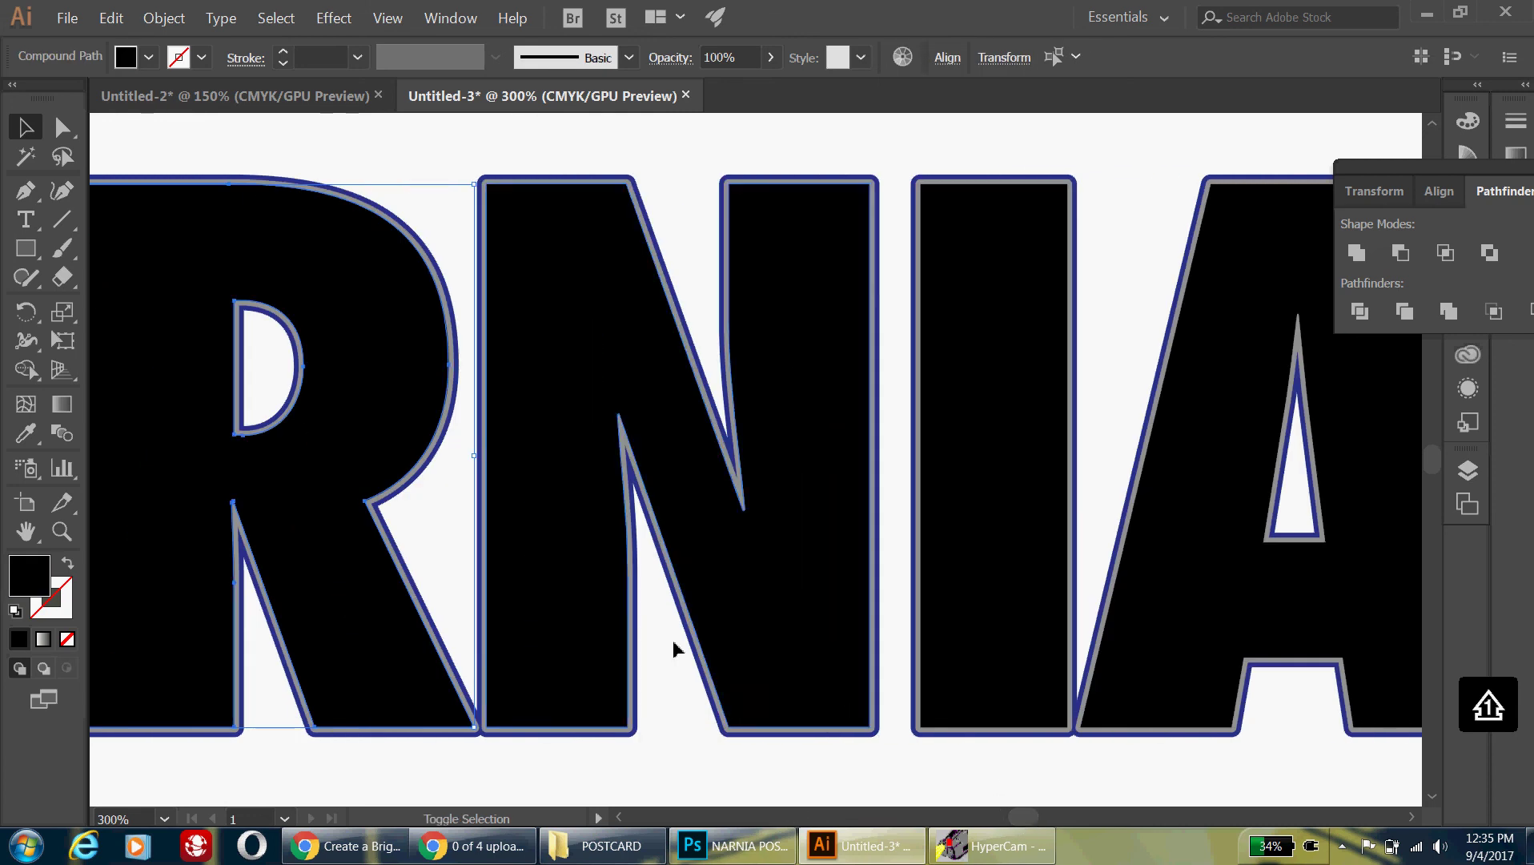
{"action": "left_click", "coordinate": [548, 593], "text": "shift"}
{"action": "left_click", "coordinate": [962, 558], "text": "shift"}
{"action": "left_click", "coordinate": [1167, 661], "text": "shift"}
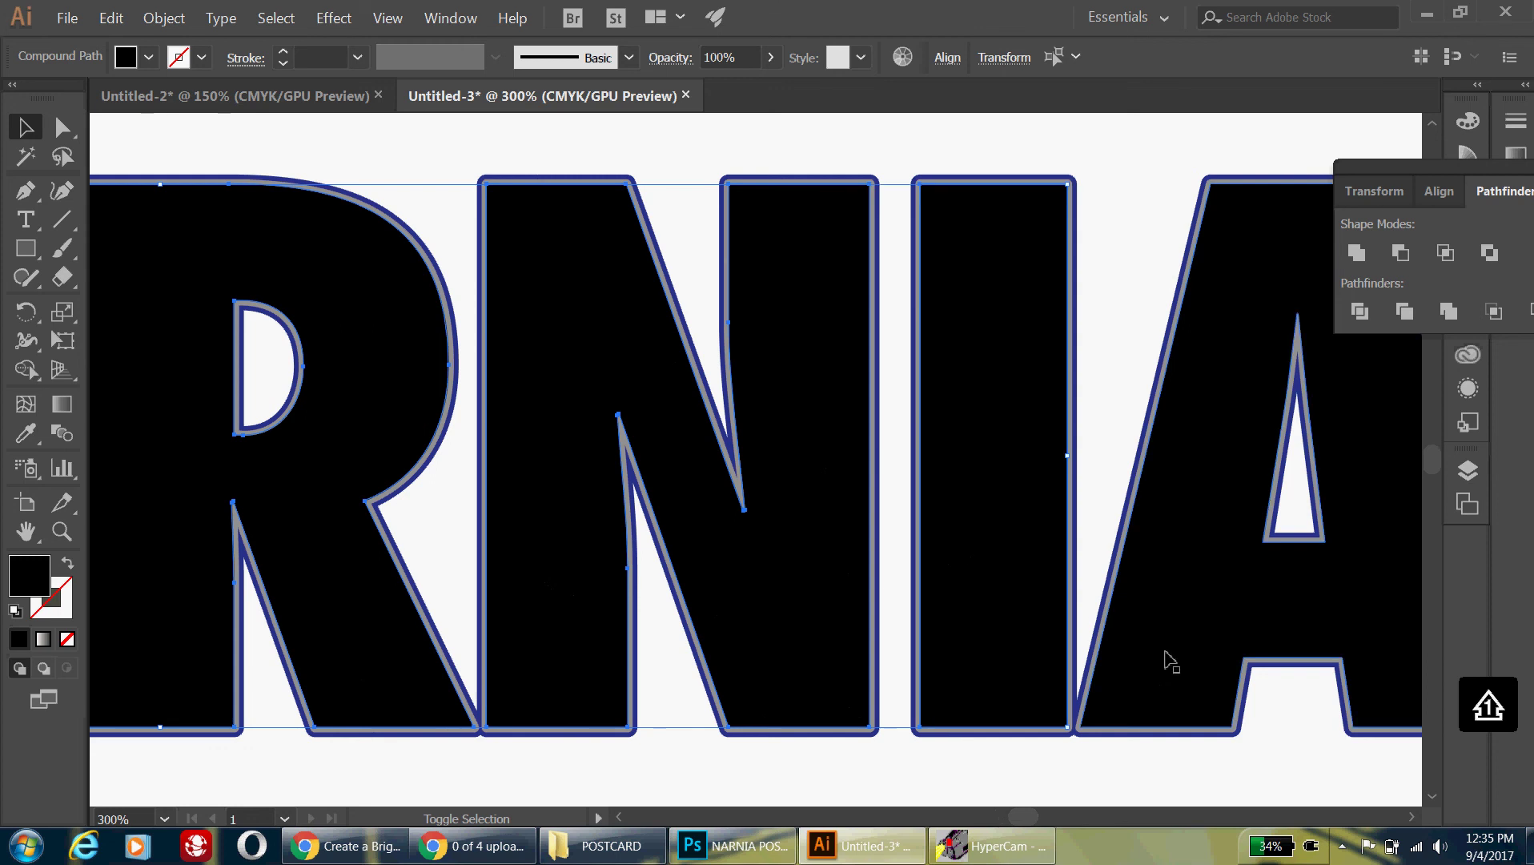
{"action": "key", "text": "ctrl+h"}
{"action": "right_click", "coordinate": [1188, 617]}
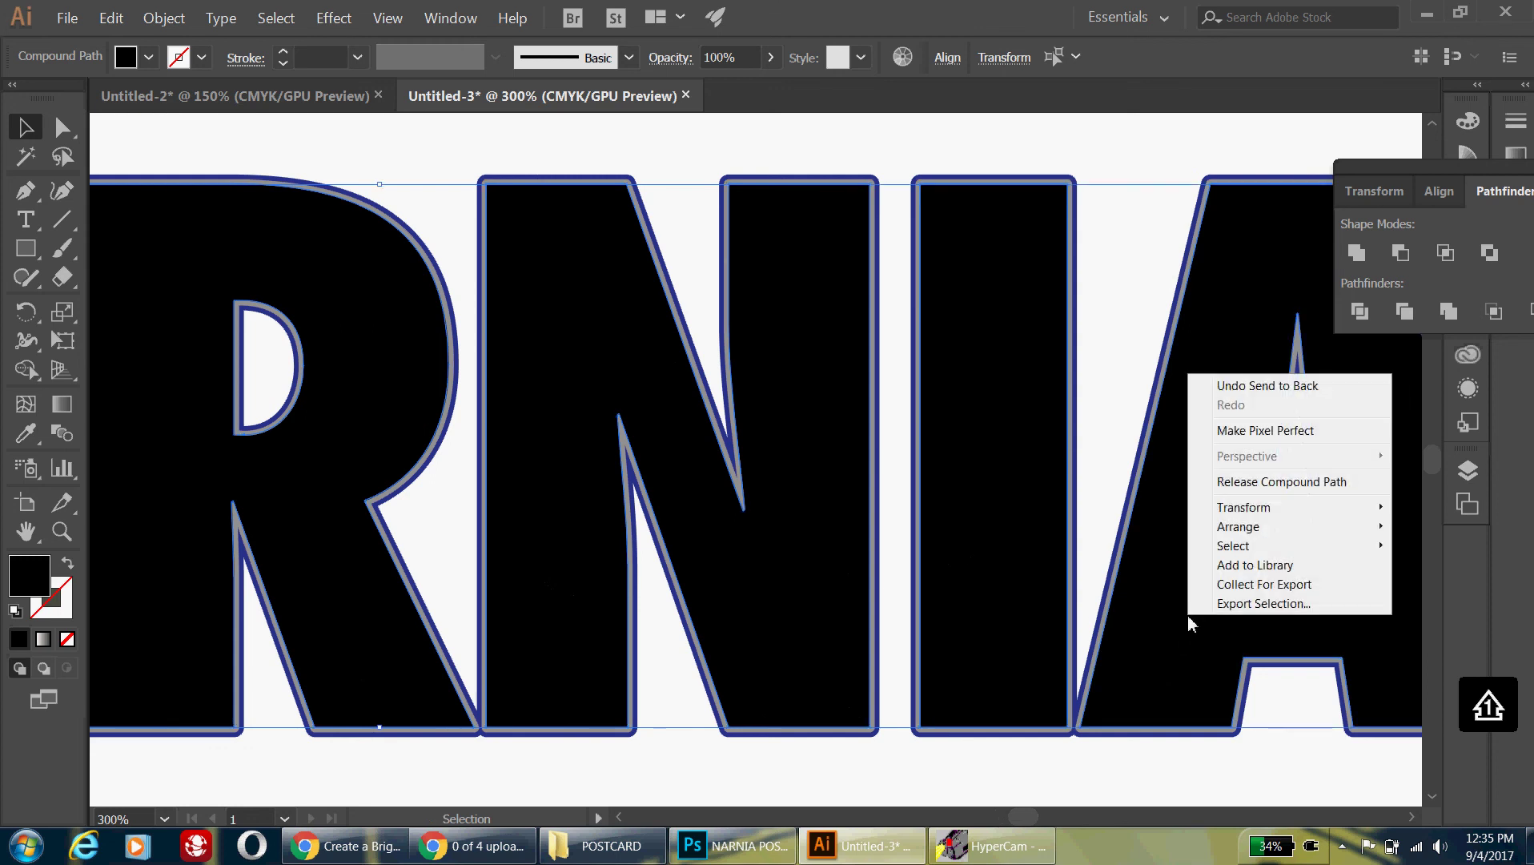
{"action": "mouse_move", "coordinate": [1237, 529]}
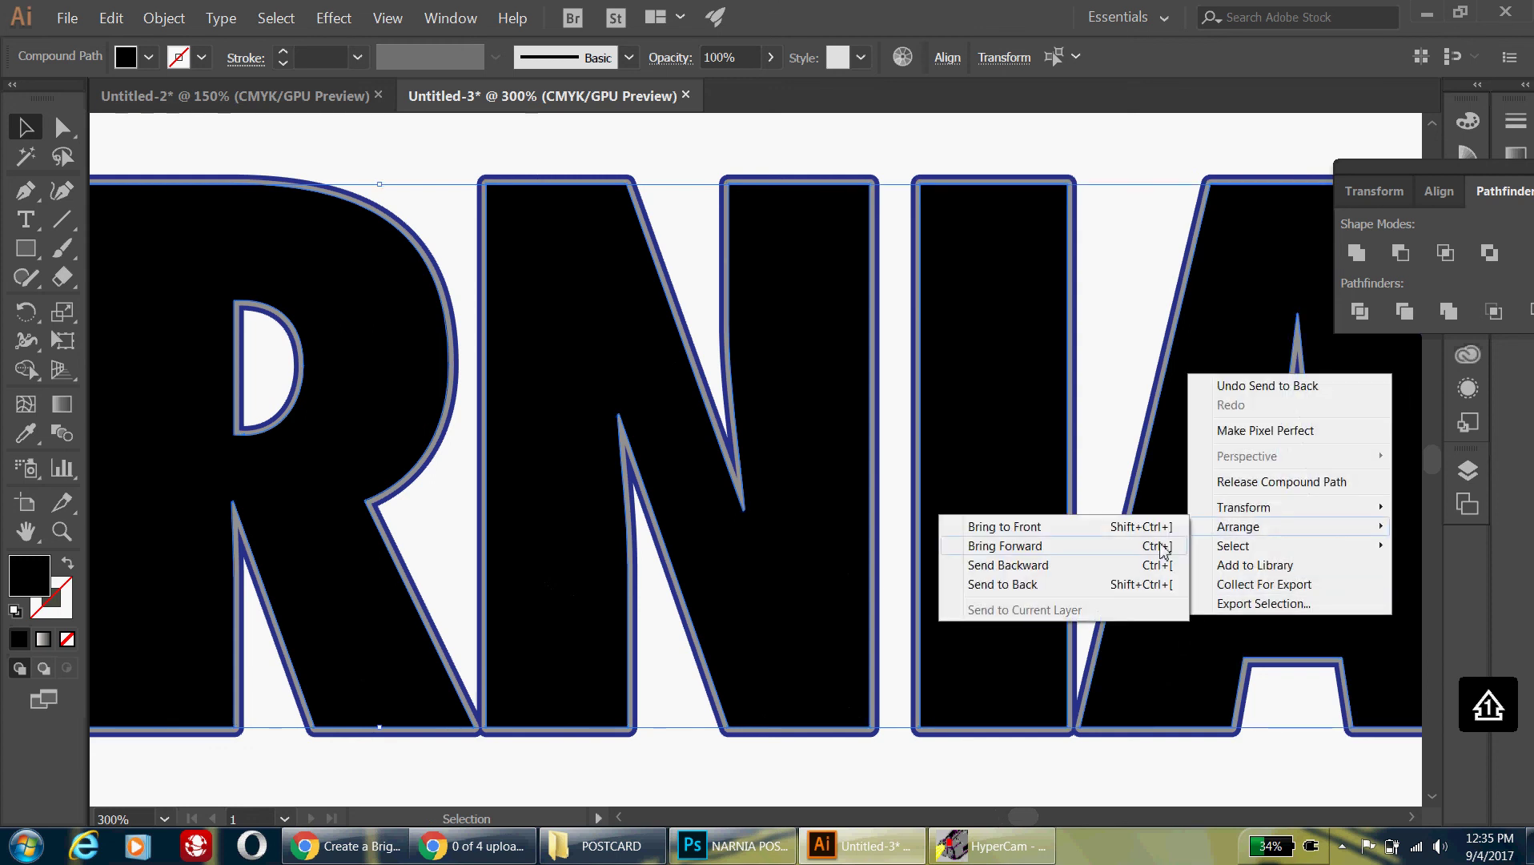
{"action": "left_click", "coordinate": [1042, 526]}
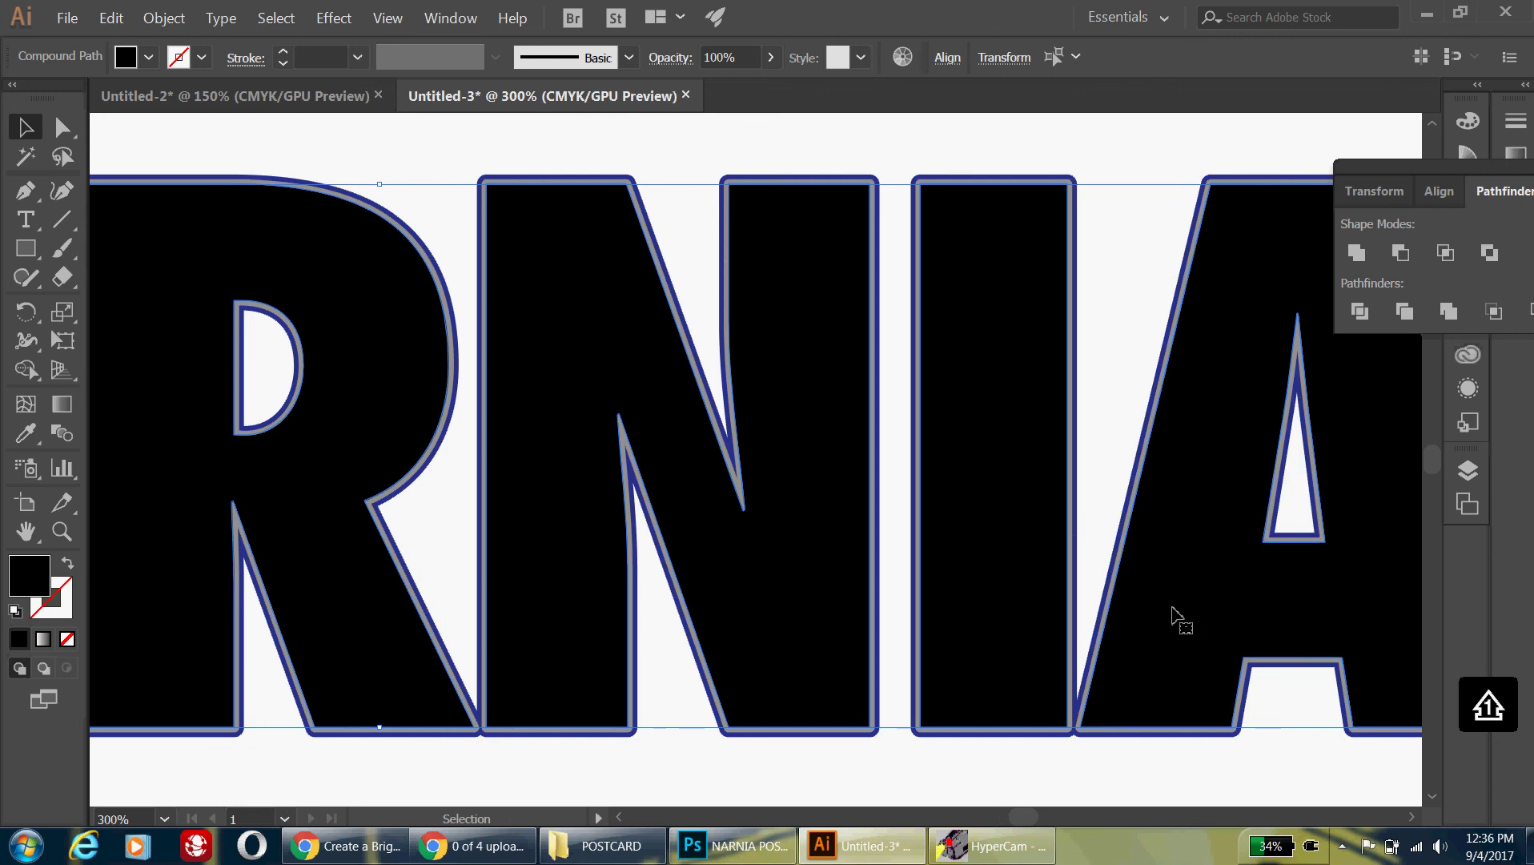
Select the entire NARNIA lettering with its gray and blue outlines and group it.
{"action": "key", "text": "ctrl+minus"}
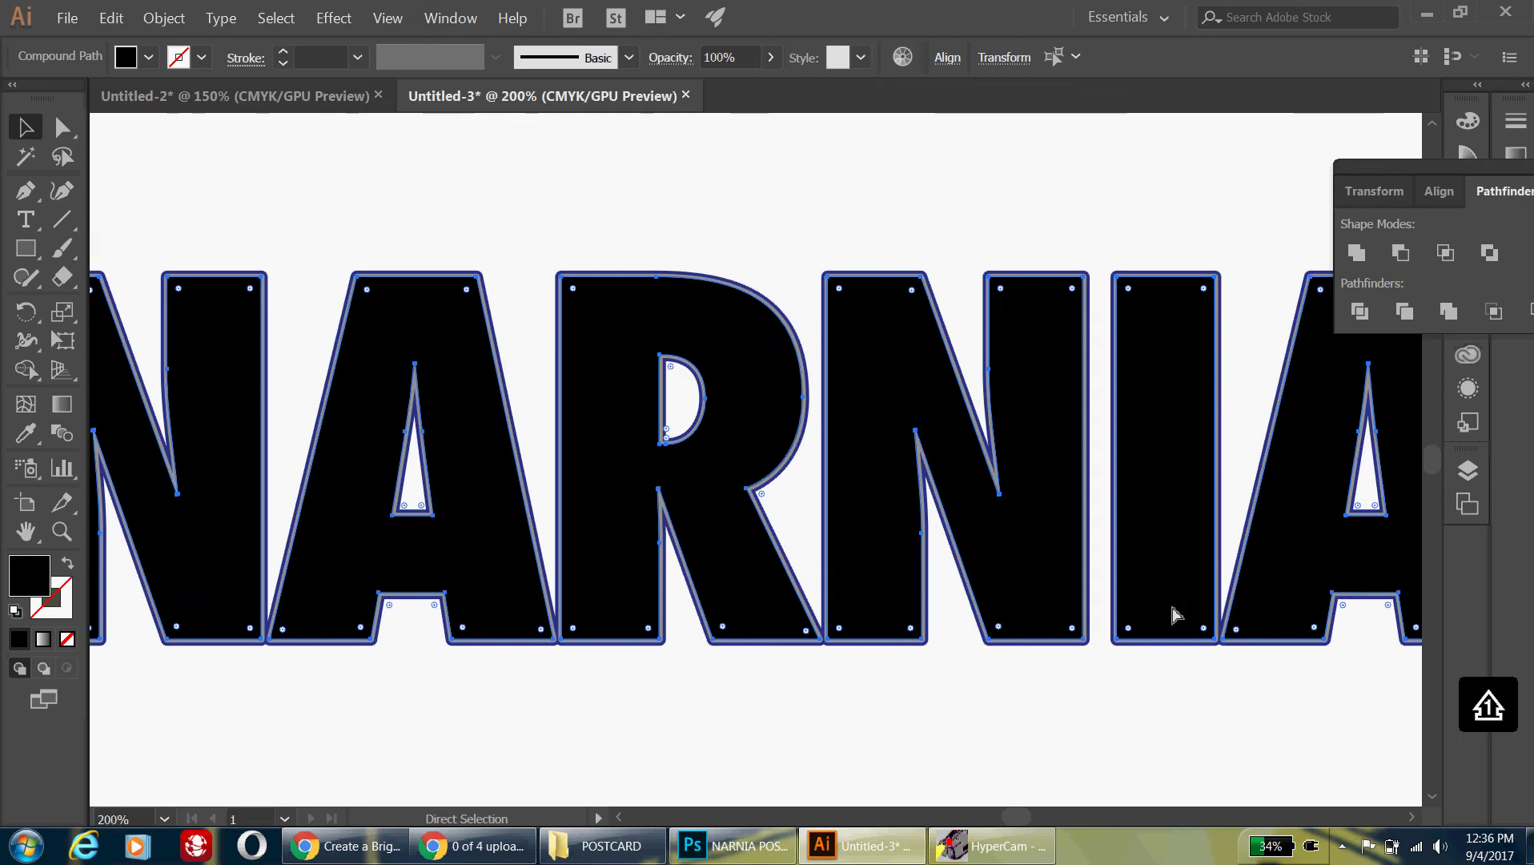
{"action": "key", "text": "ctrl+minus"}
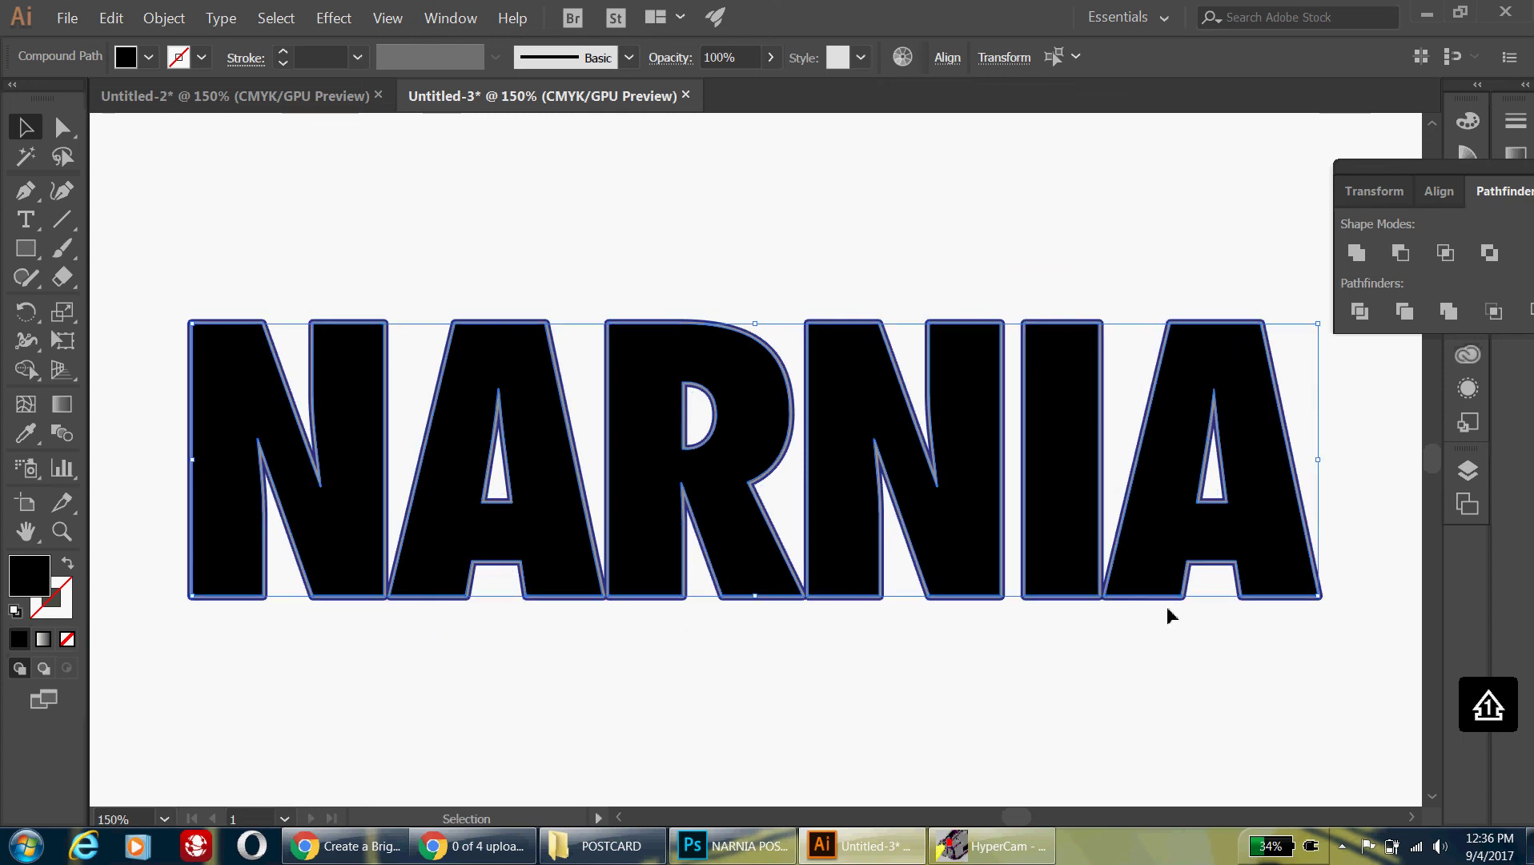
{"action": "left_click", "coordinate": [166, 290]}
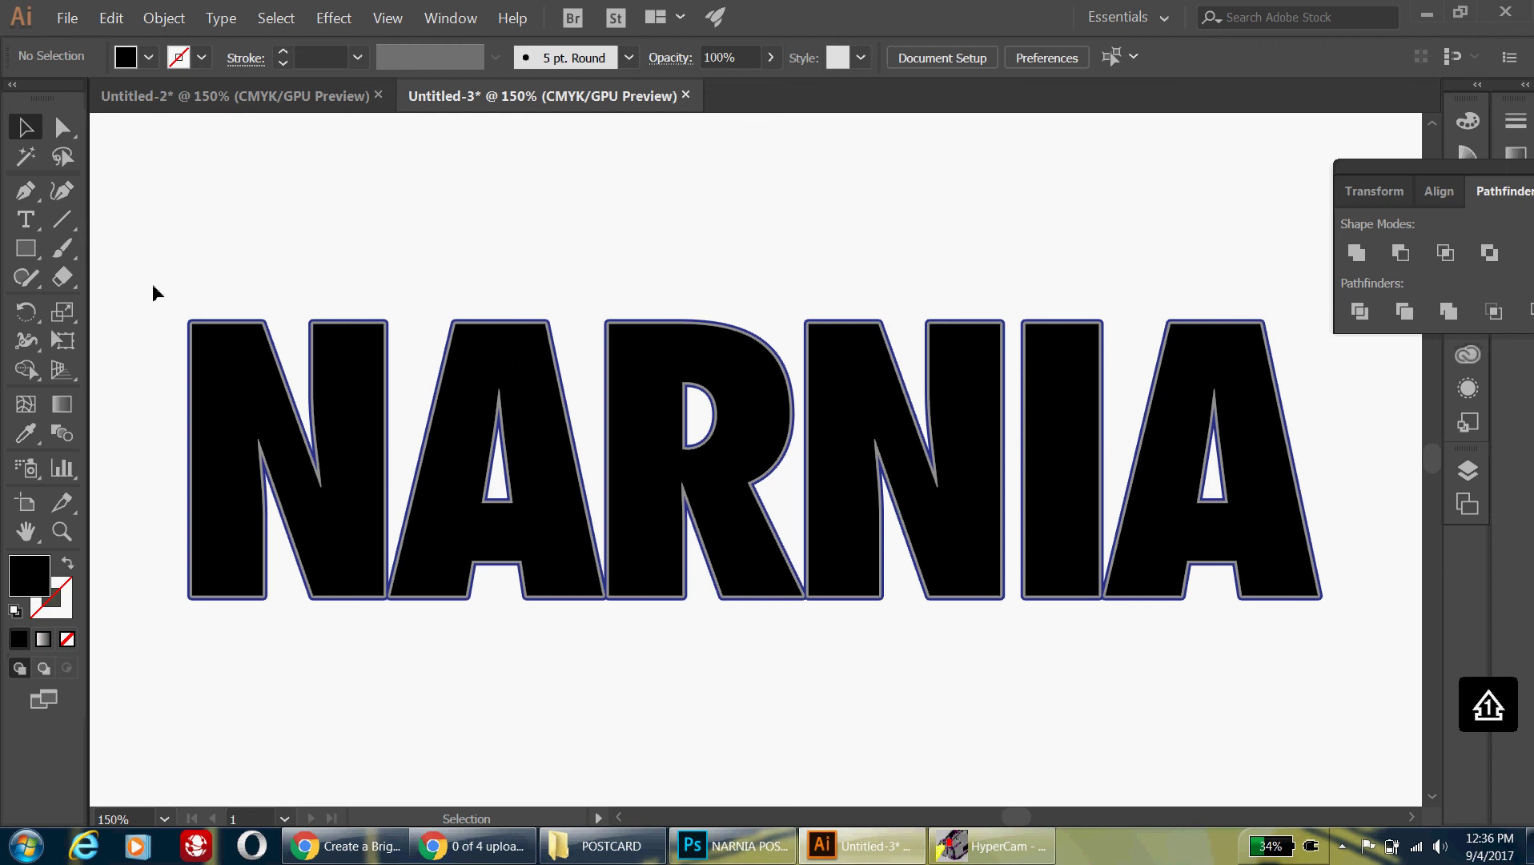
{"action": "left_click_drag", "start_coordinate": [154, 285], "coordinate": [1369, 649]}
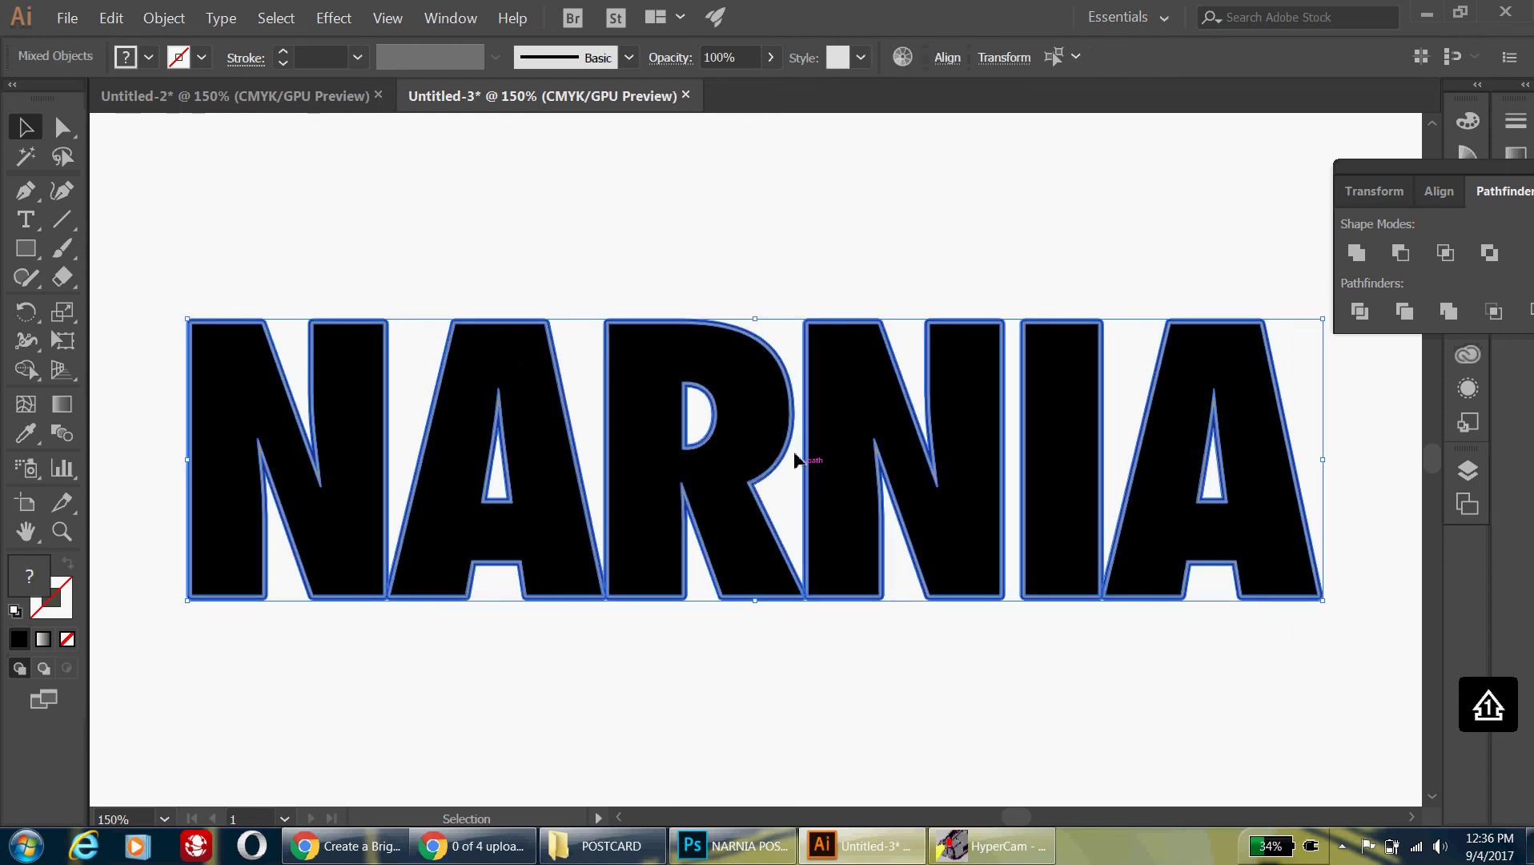
{"action": "right_click", "coordinate": [839, 463]}
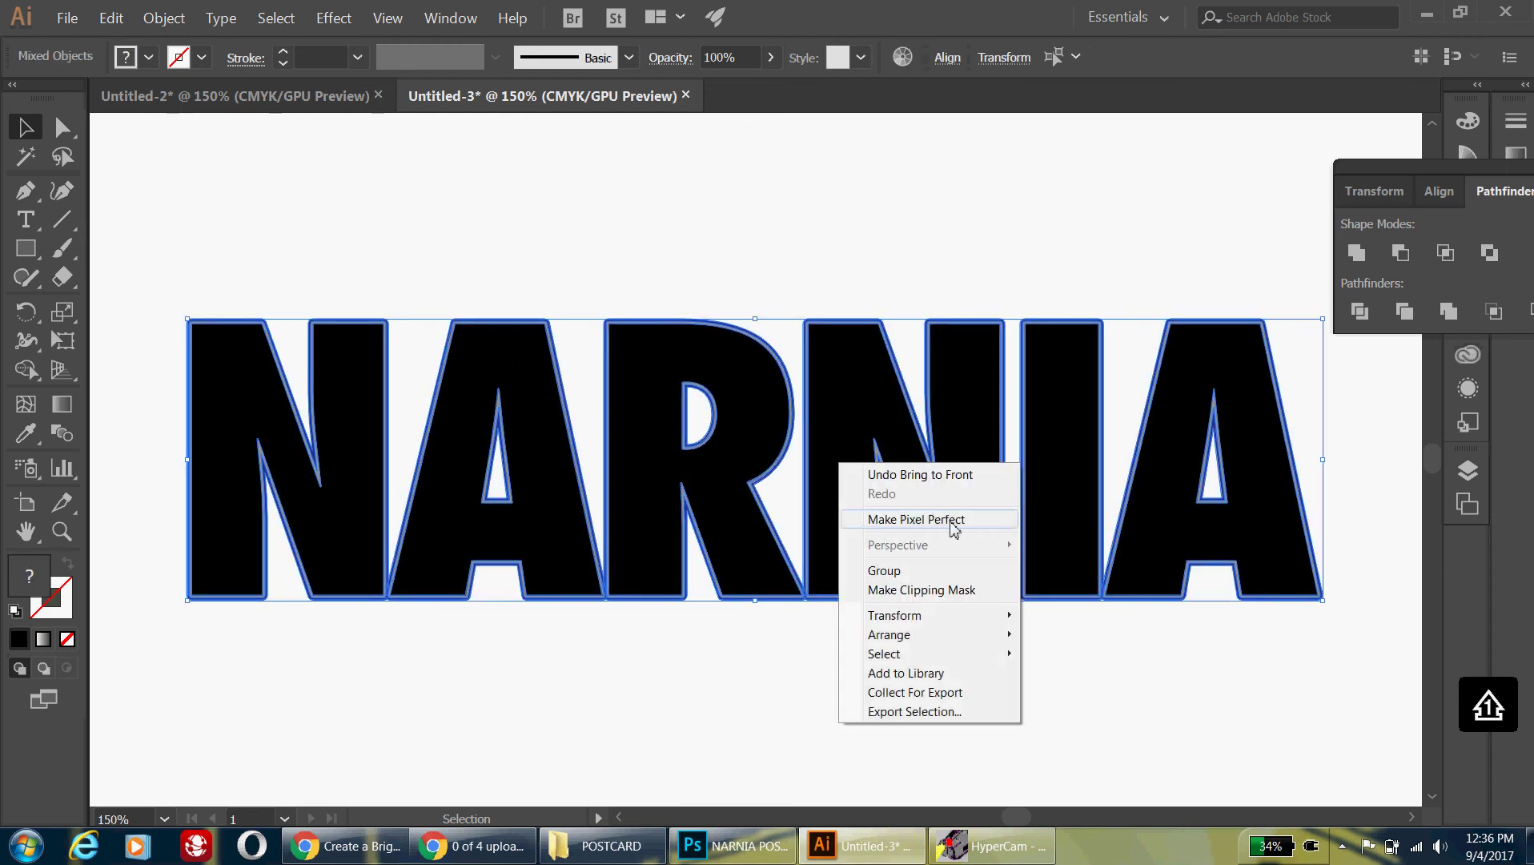
{"action": "left_click", "coordinate": [885, 572]}
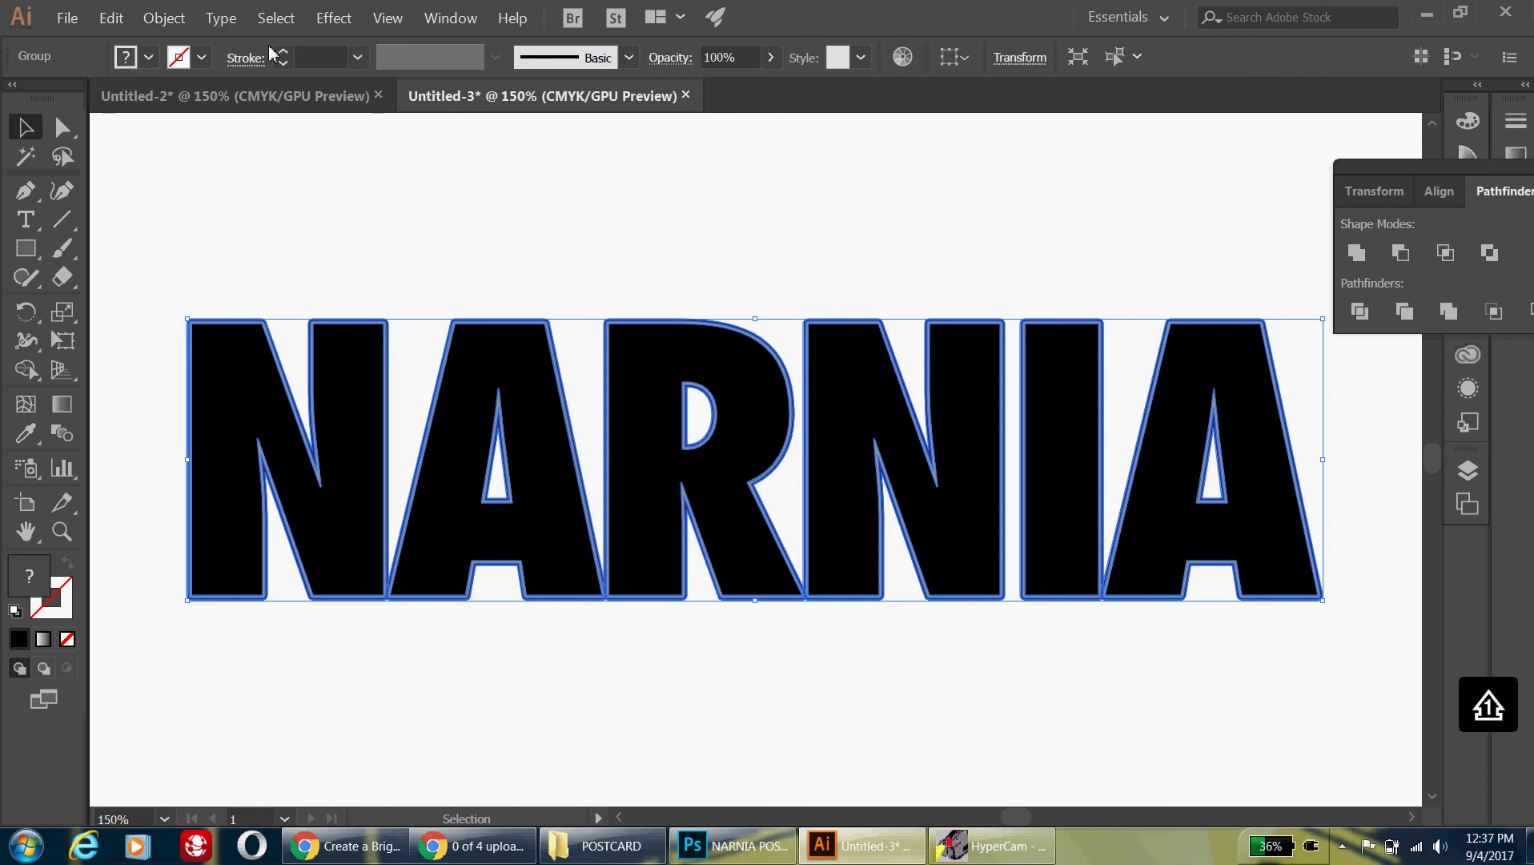
Start a 3D Extrude & Bevel effect on the NARNIA group with rotation 1° around X, 1° around Y and 0° around Z.
{"action": "left_click", "coordinate": [334, 20]}
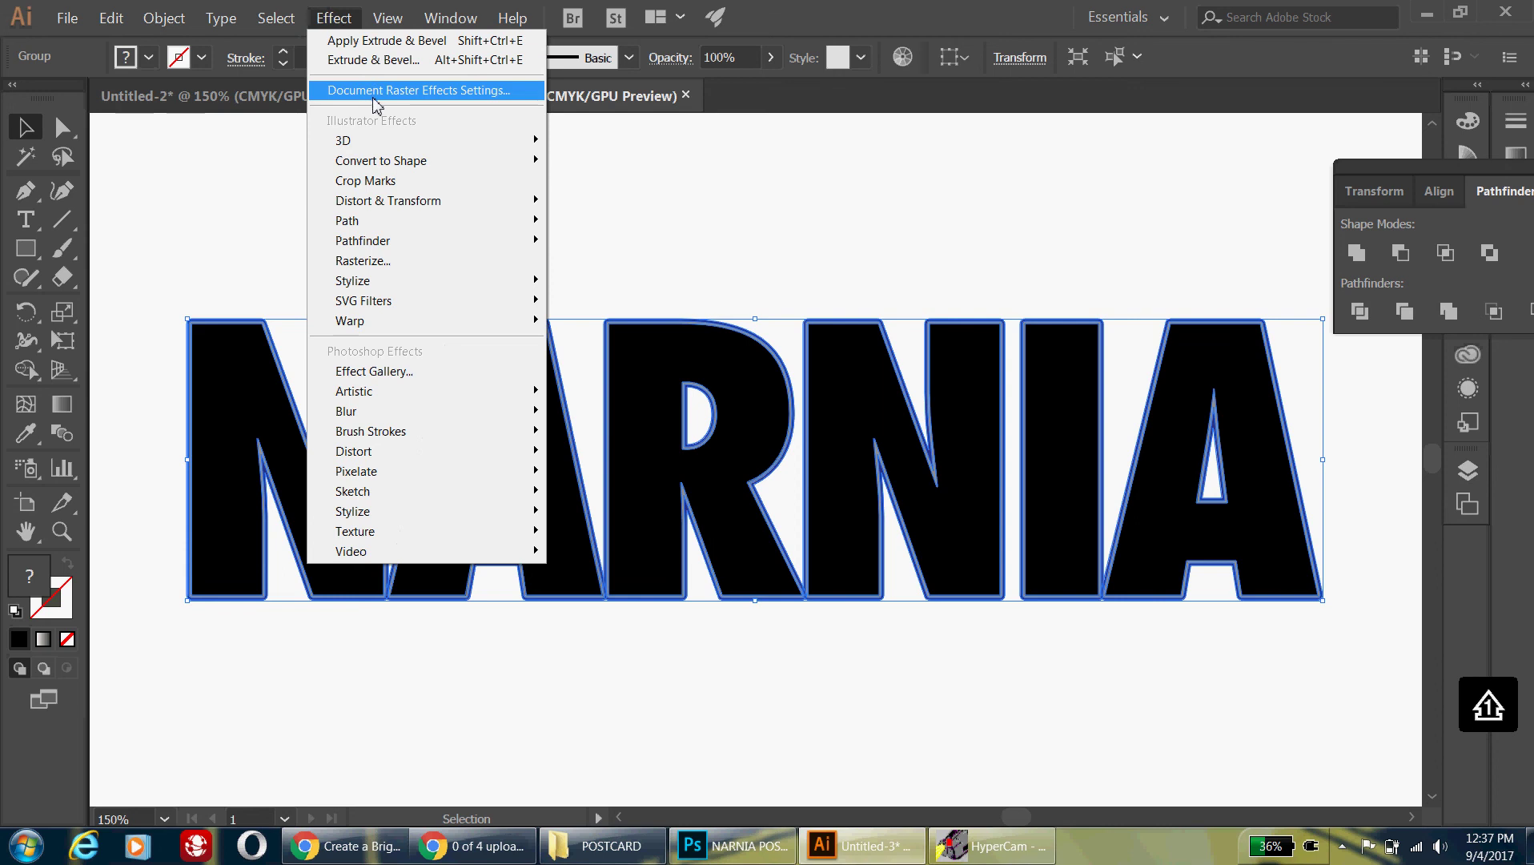
{"action": "mouse_move", "coordinate": [353, 150]}
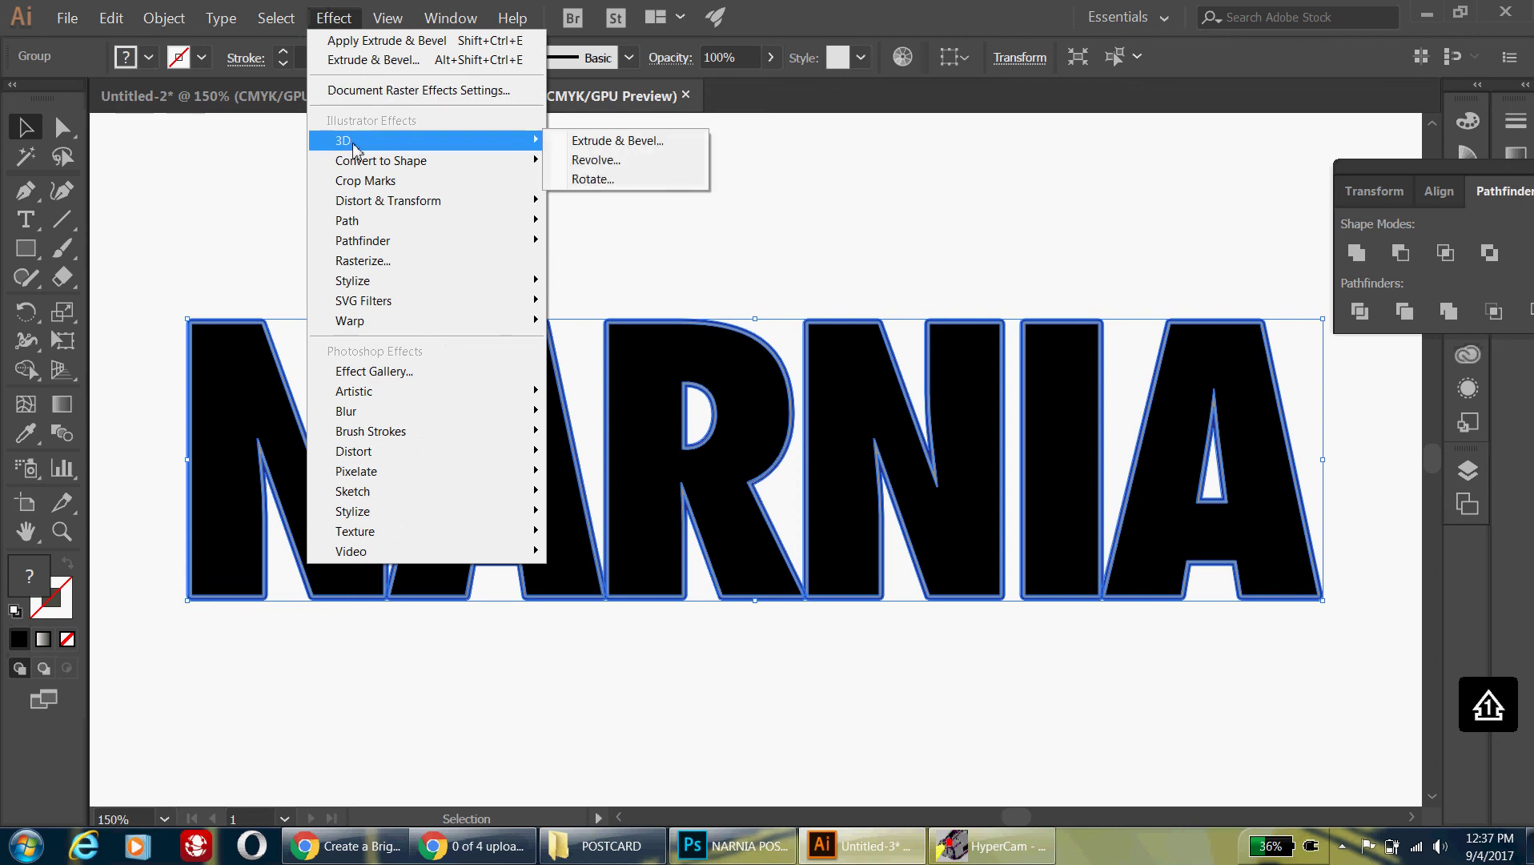
{"action": "left_click", "coordinate": [597, 142]}
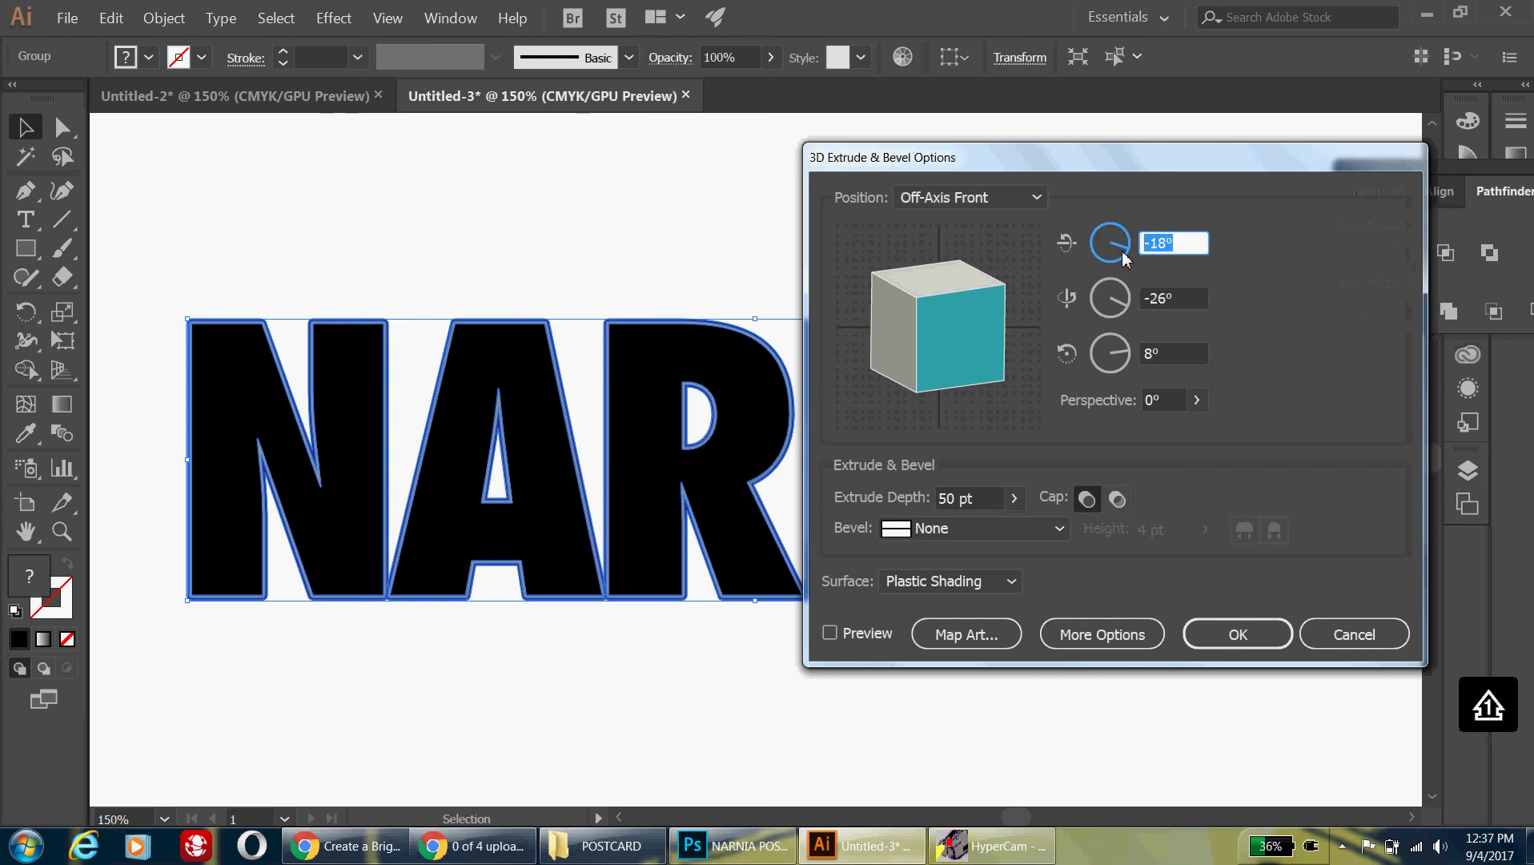
{"action": "type", "text": "1"}
{"action": "key", "text": "Tab"}
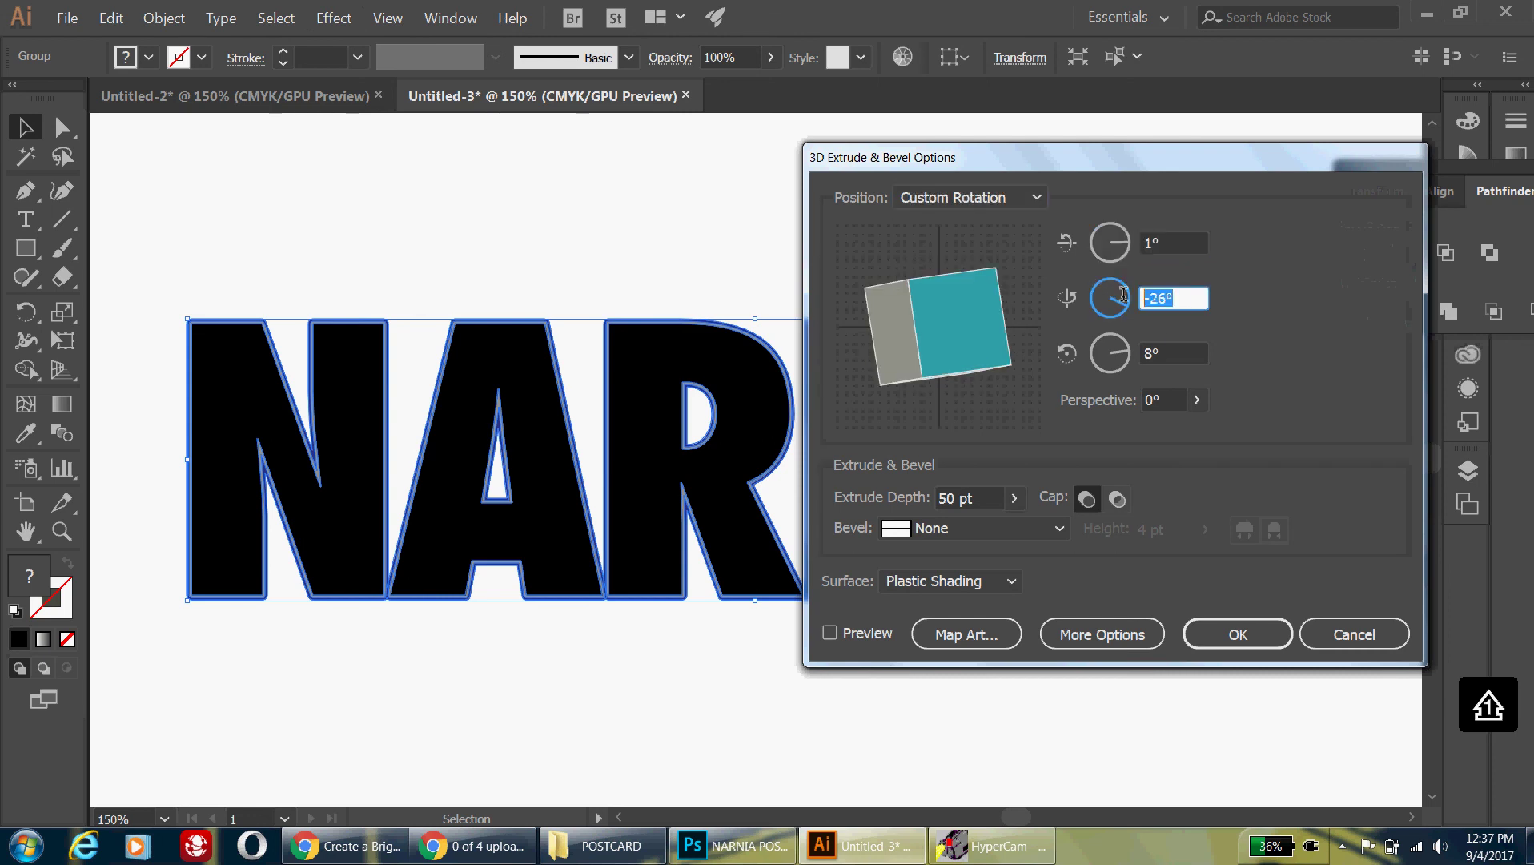
{"action": "type", "text": "1"}
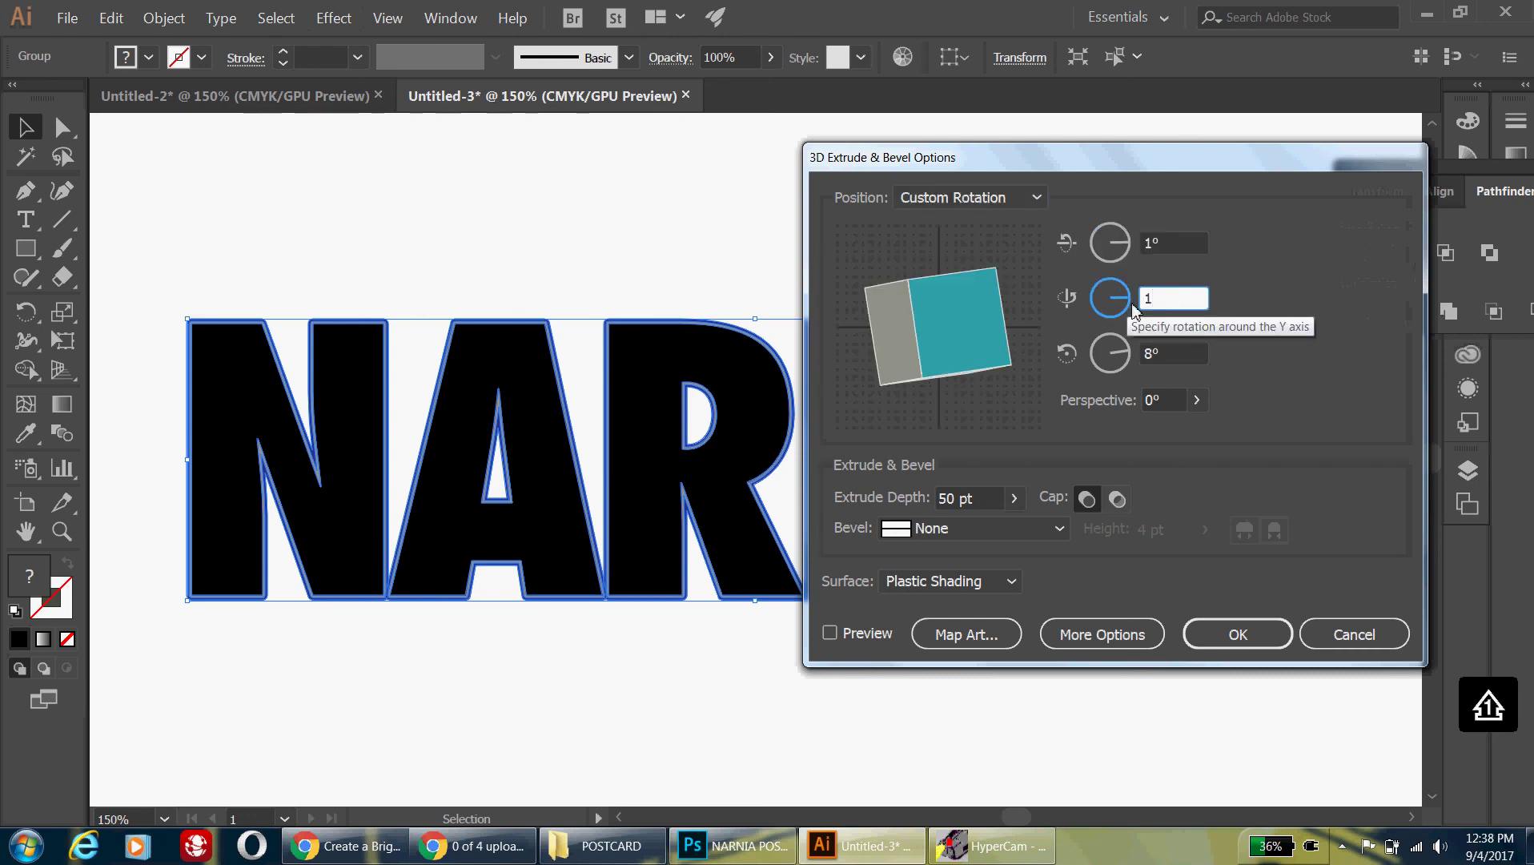
{"action": "key", "text": "Tab"}
{"action": "type", "text": "0"}
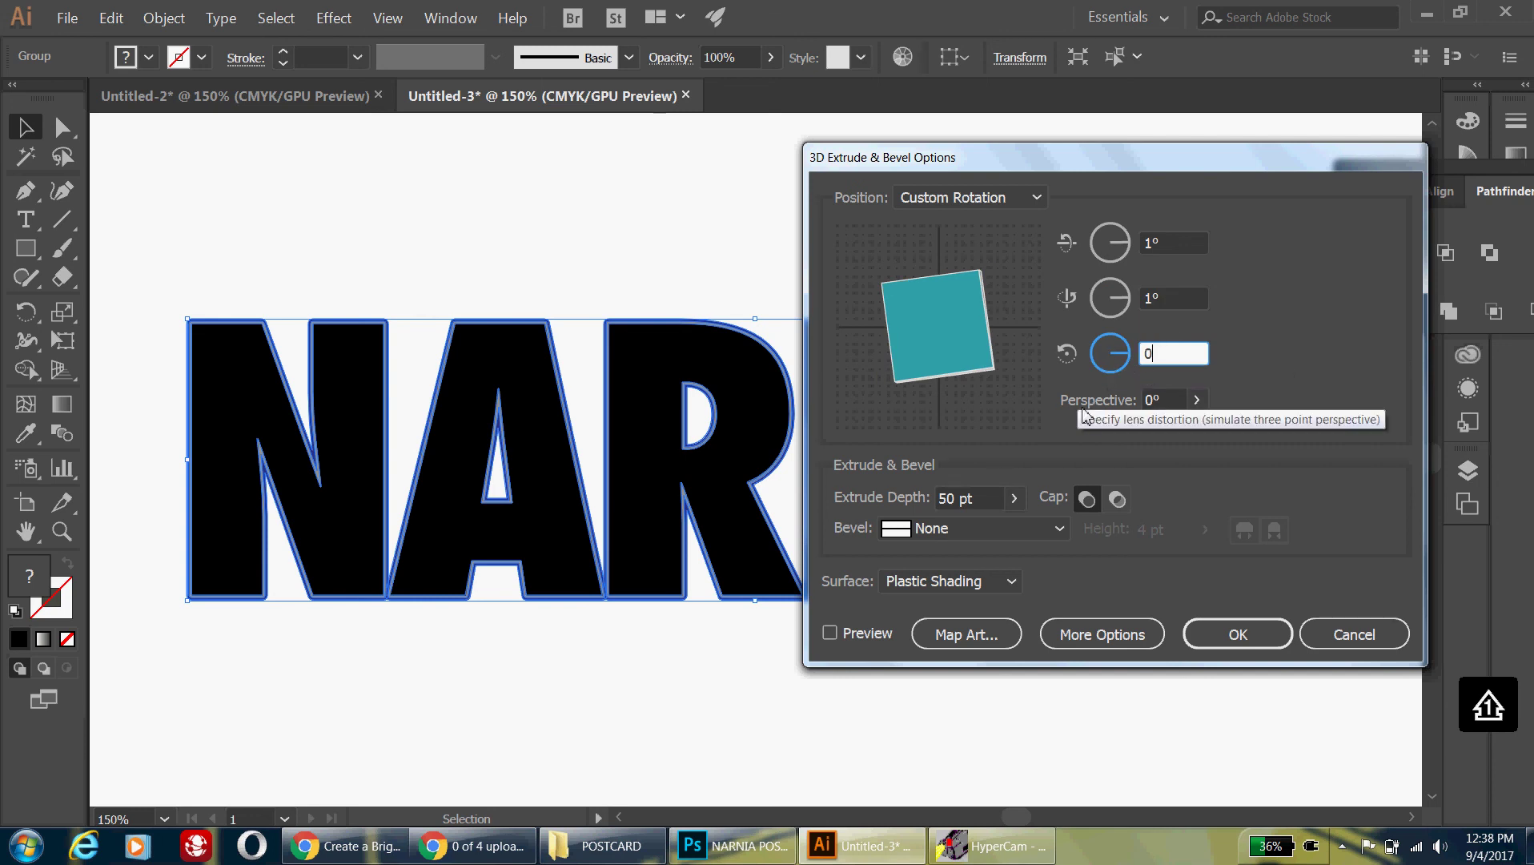
Set the extrude depth to 1000 pt with No Shading, preview it, and apply the effect to the lettering.
{"action": "left_click", "coordinate": [977, 491]}
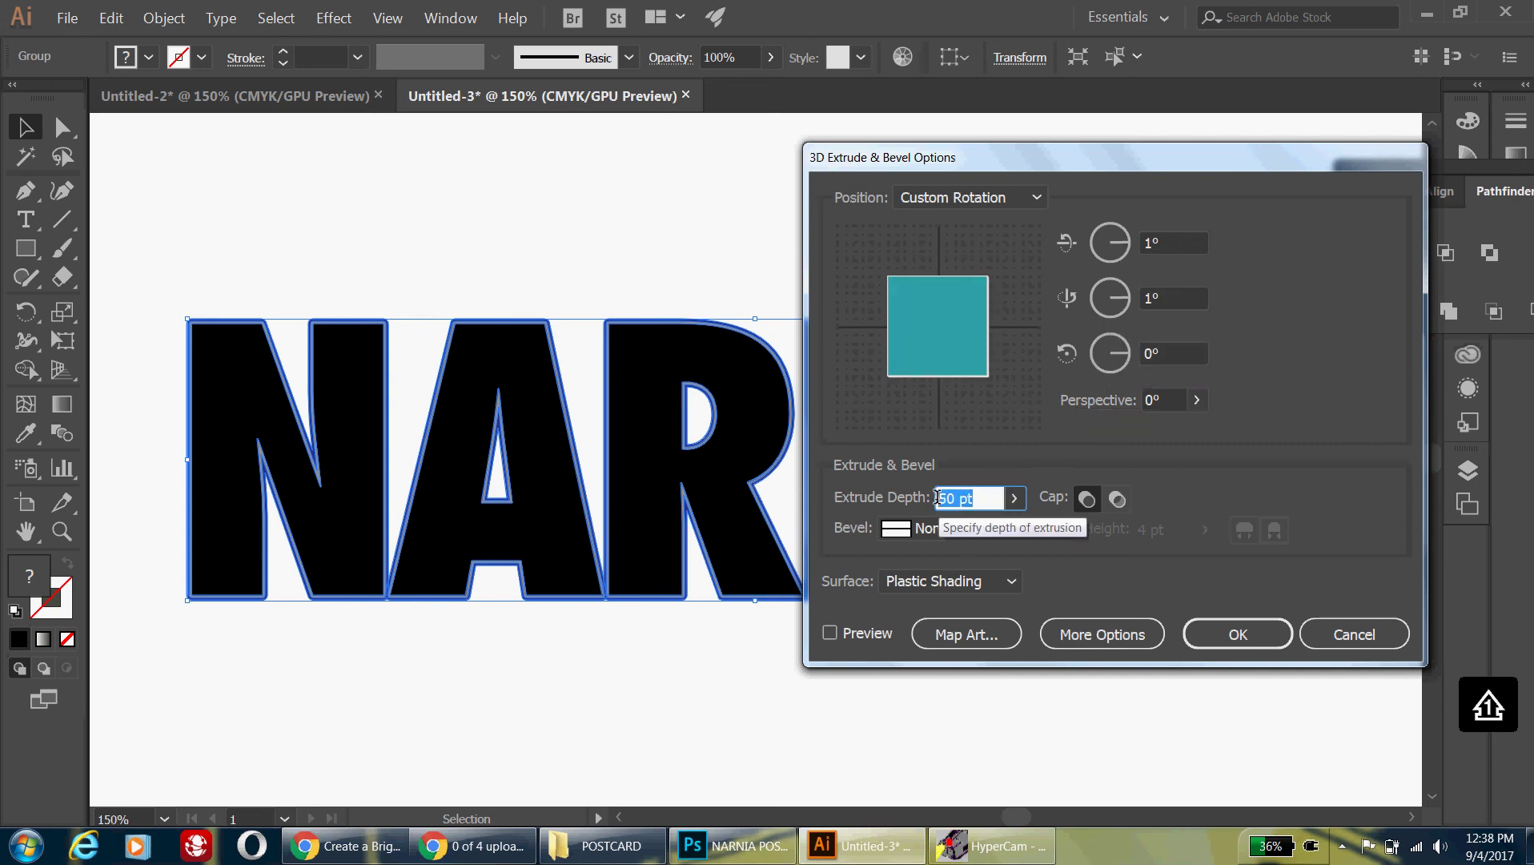
{"action": "type", "text": "1000"}
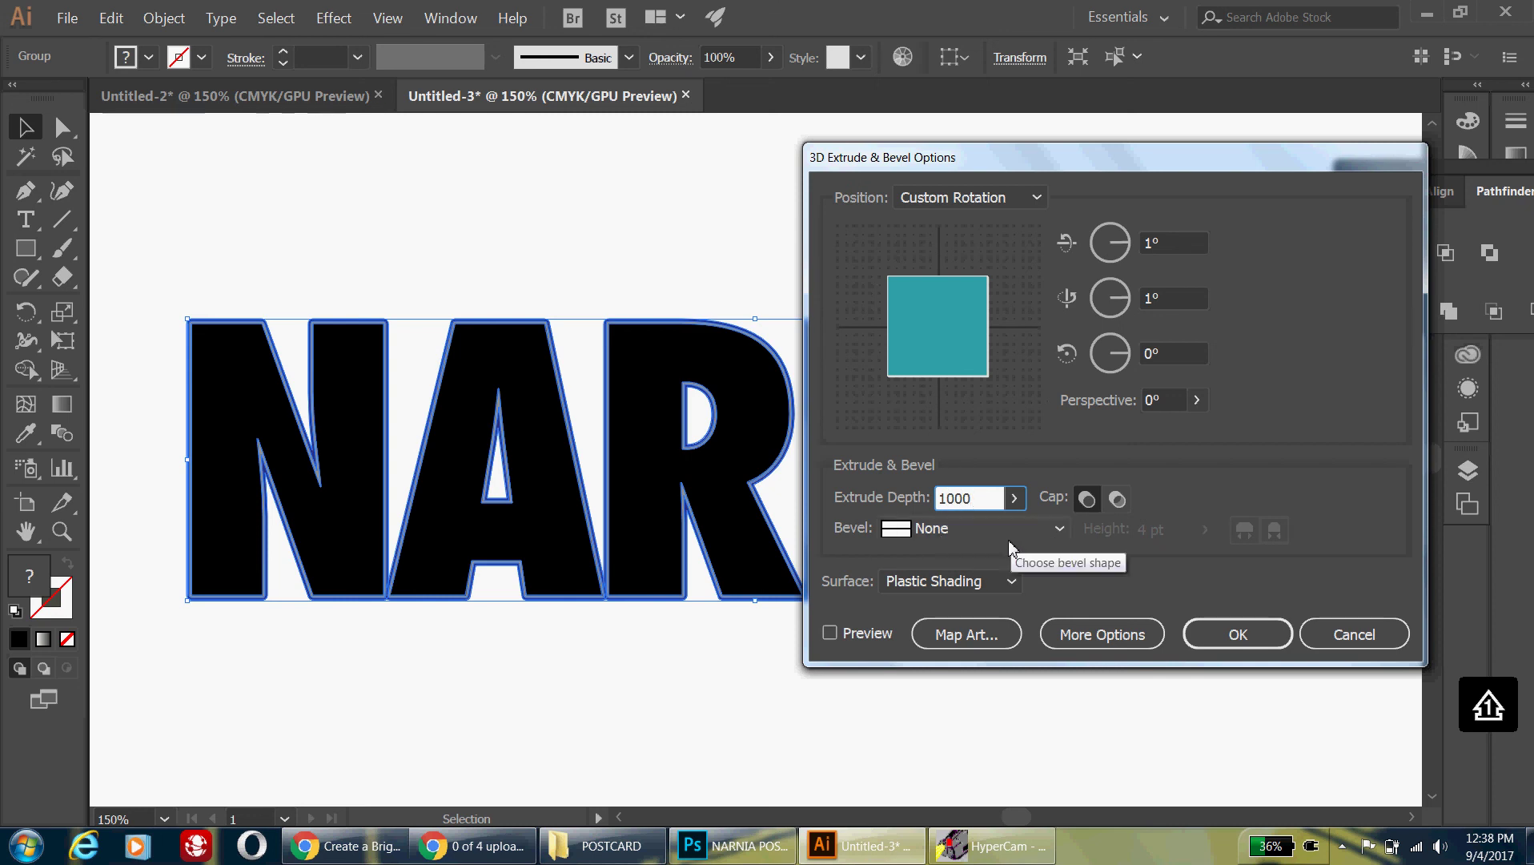
{"action": "left_click", "coordinate": [1010, 585]}
{"action": "left_click", "coordinate": [932, 635]}
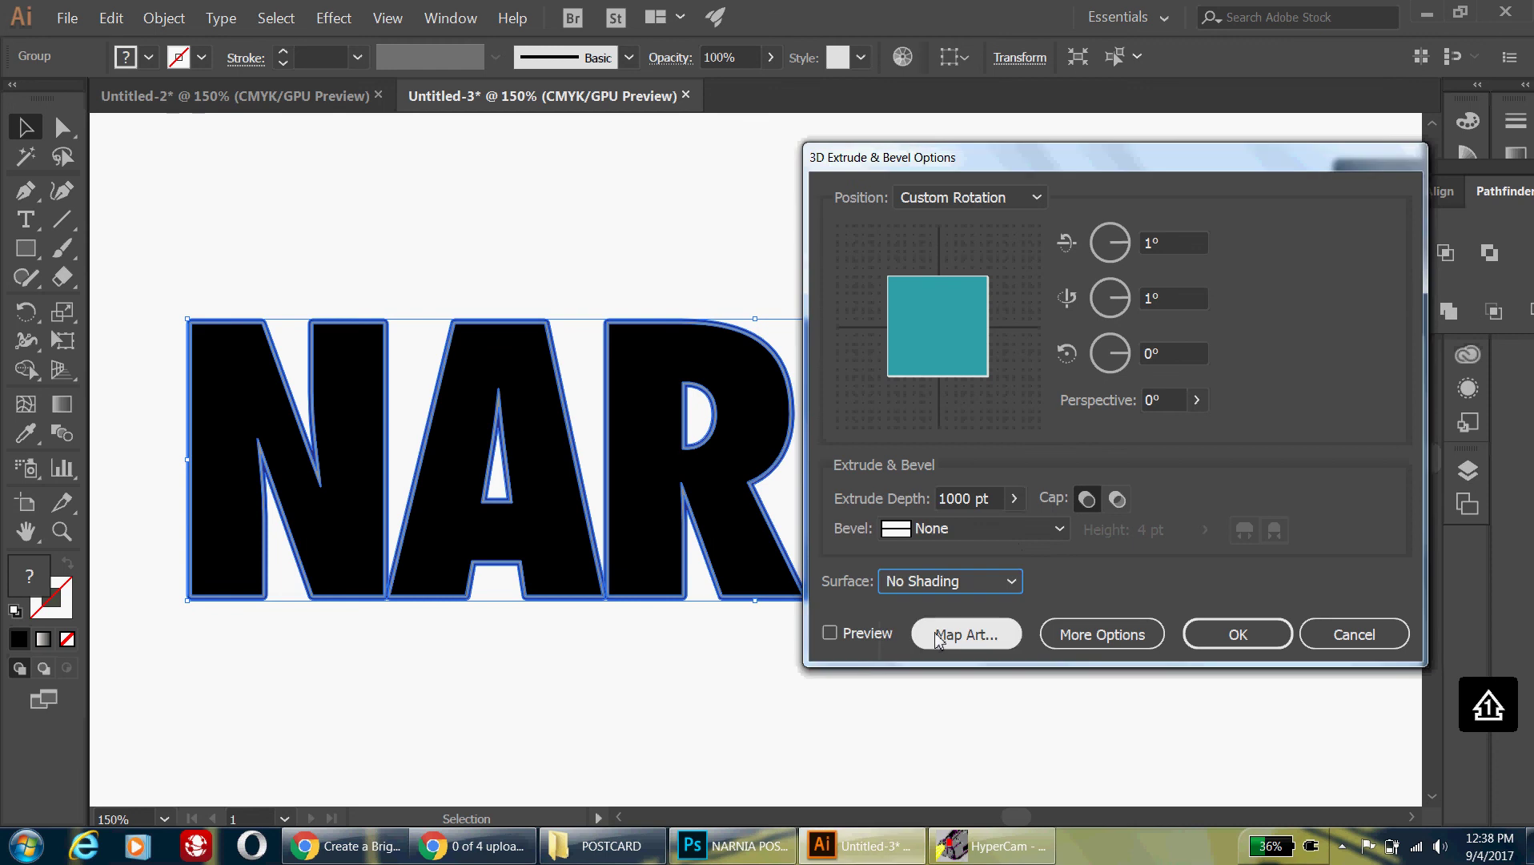
{"action": "left_click", "coordinate": [830, 632]}
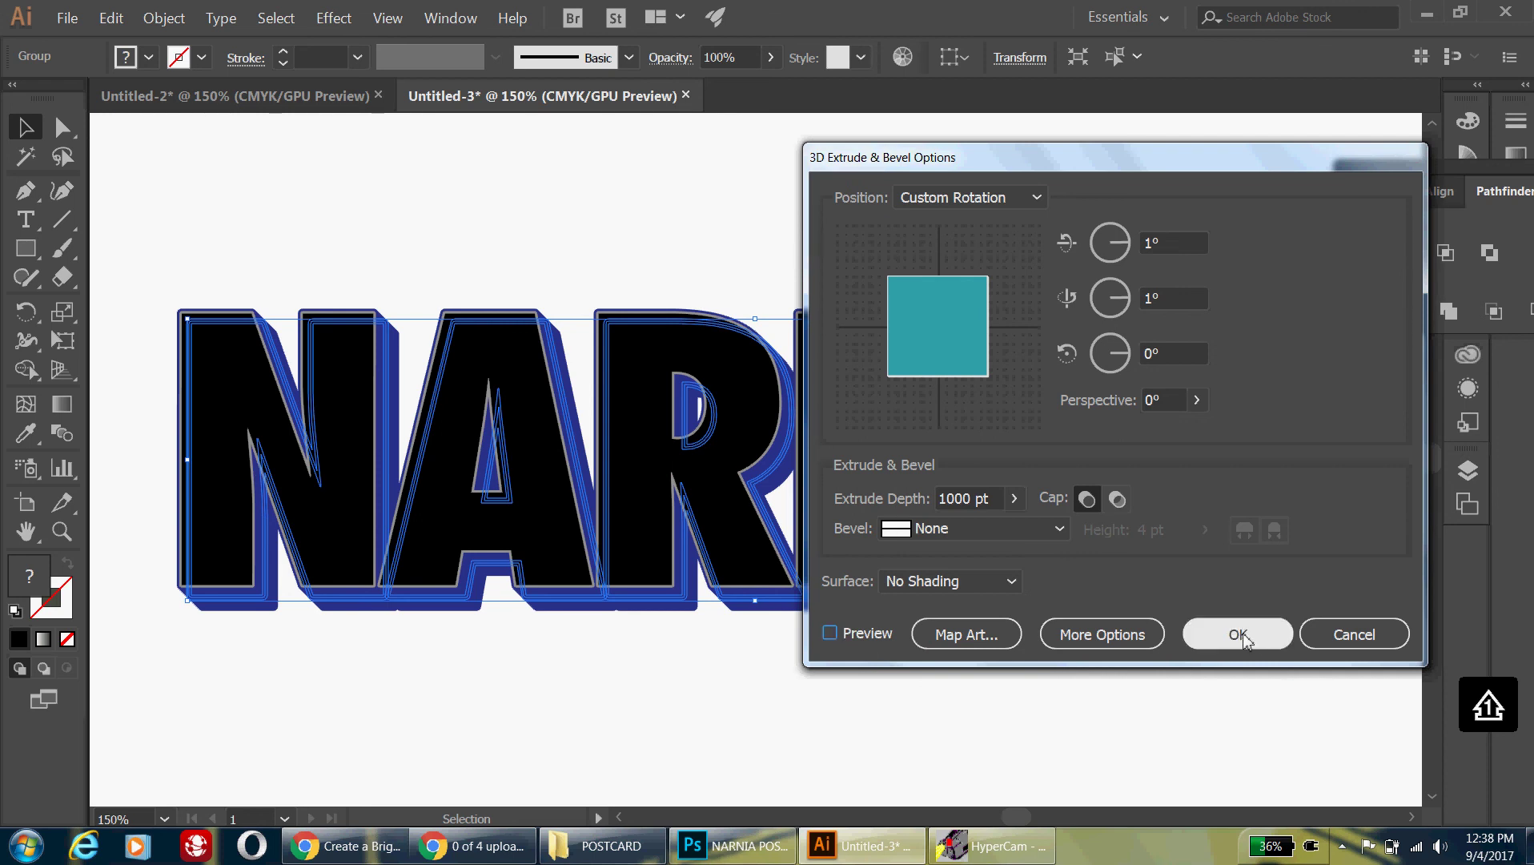
{"action": "left_click", "coordinate": [1219, 637]}
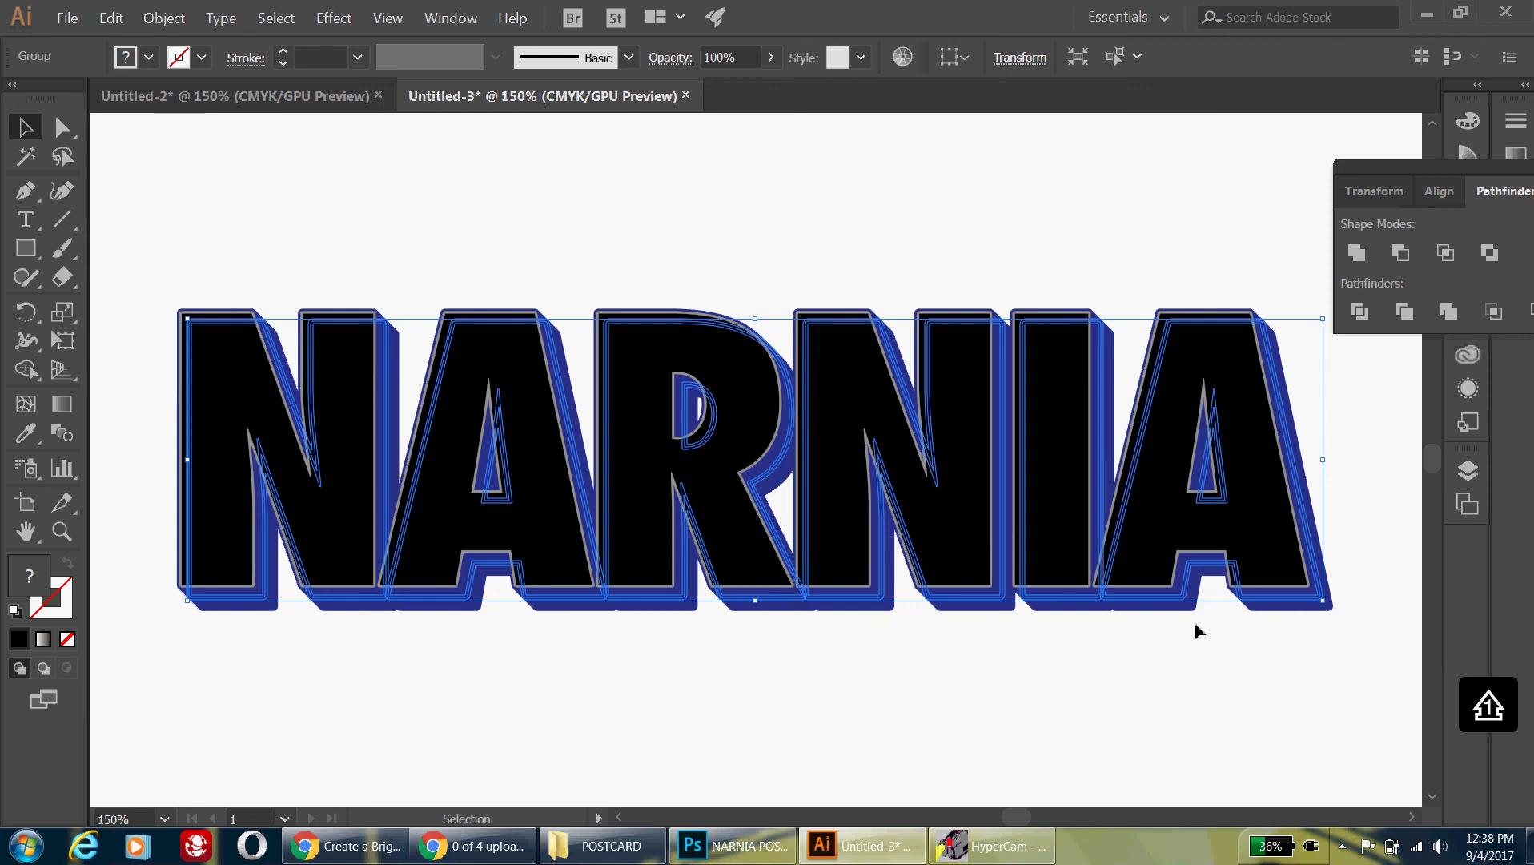
{"action": "left_click", "coordinate": [1045, 203]}
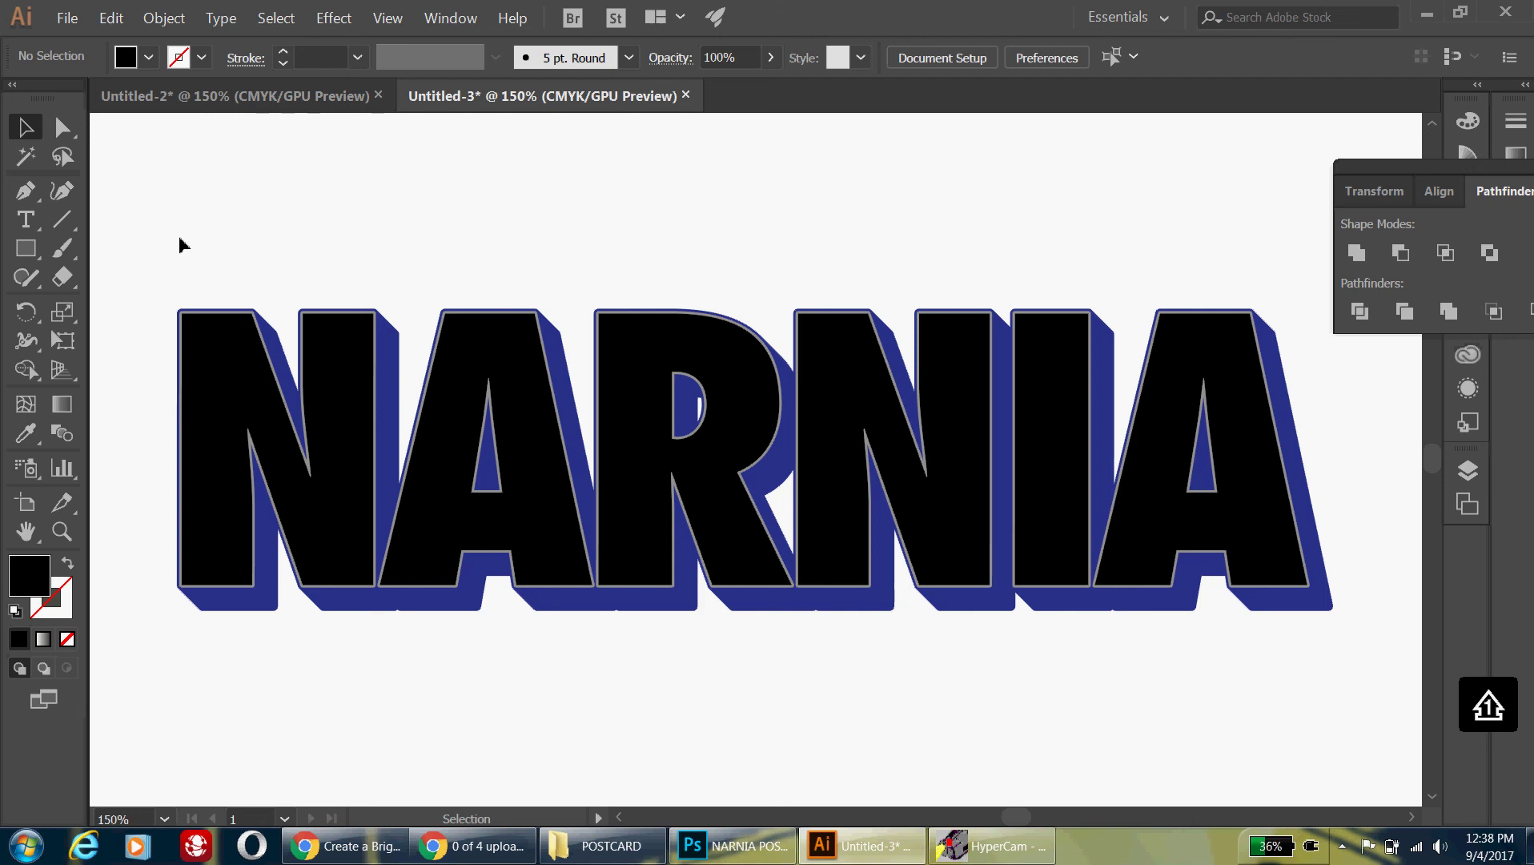
Select the whole extruded NARNIA lettering and expand its appearance.
{"action": "left_click_drag", "start_coordinate": [111, 257], "coordinate": [1347, 652]}
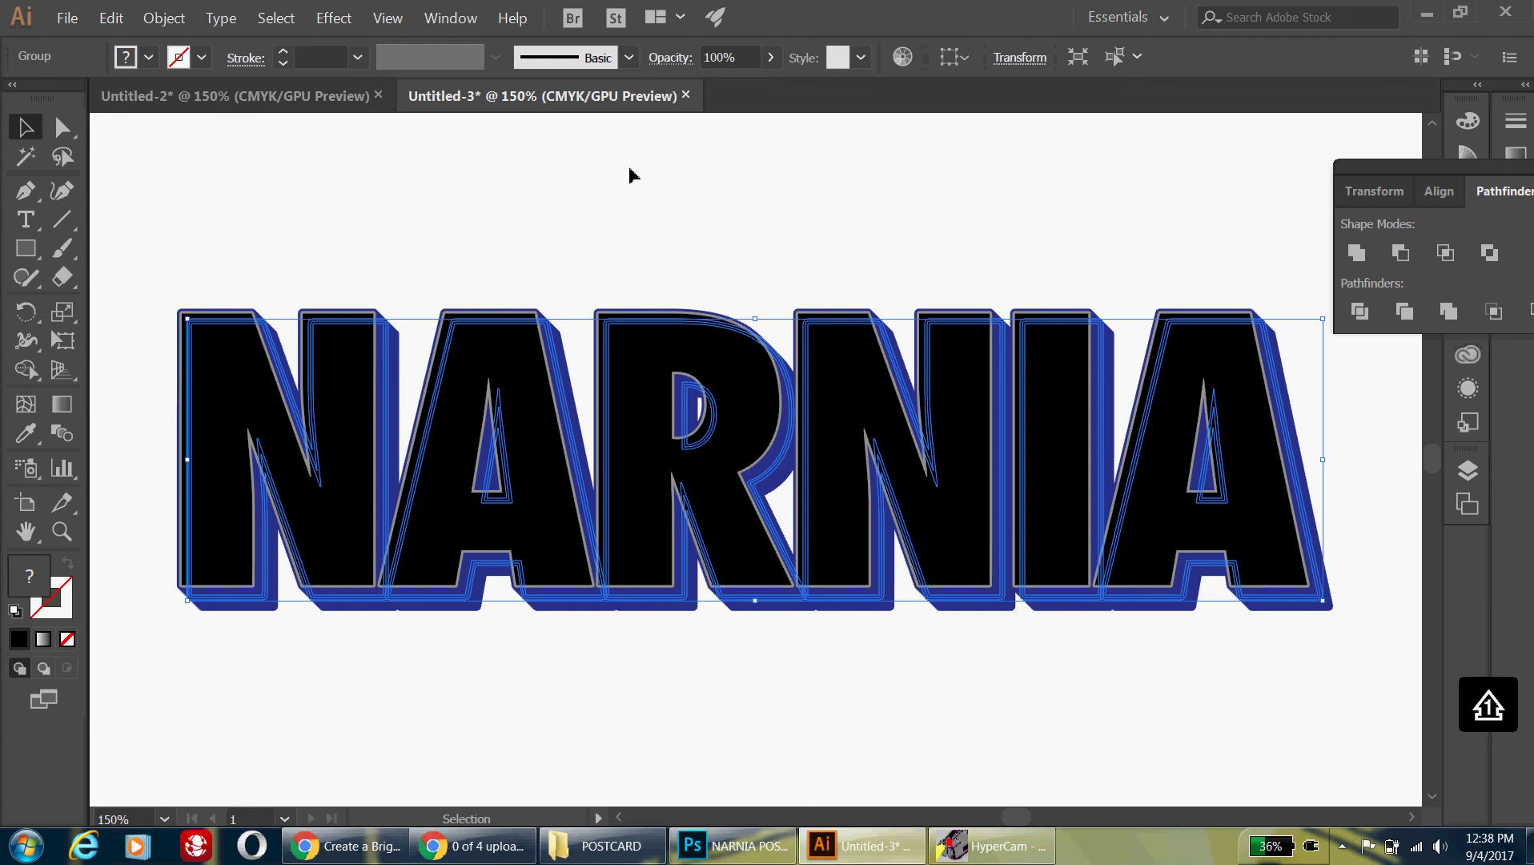
{"action": "left_click", "coordinate": [177, 18]}
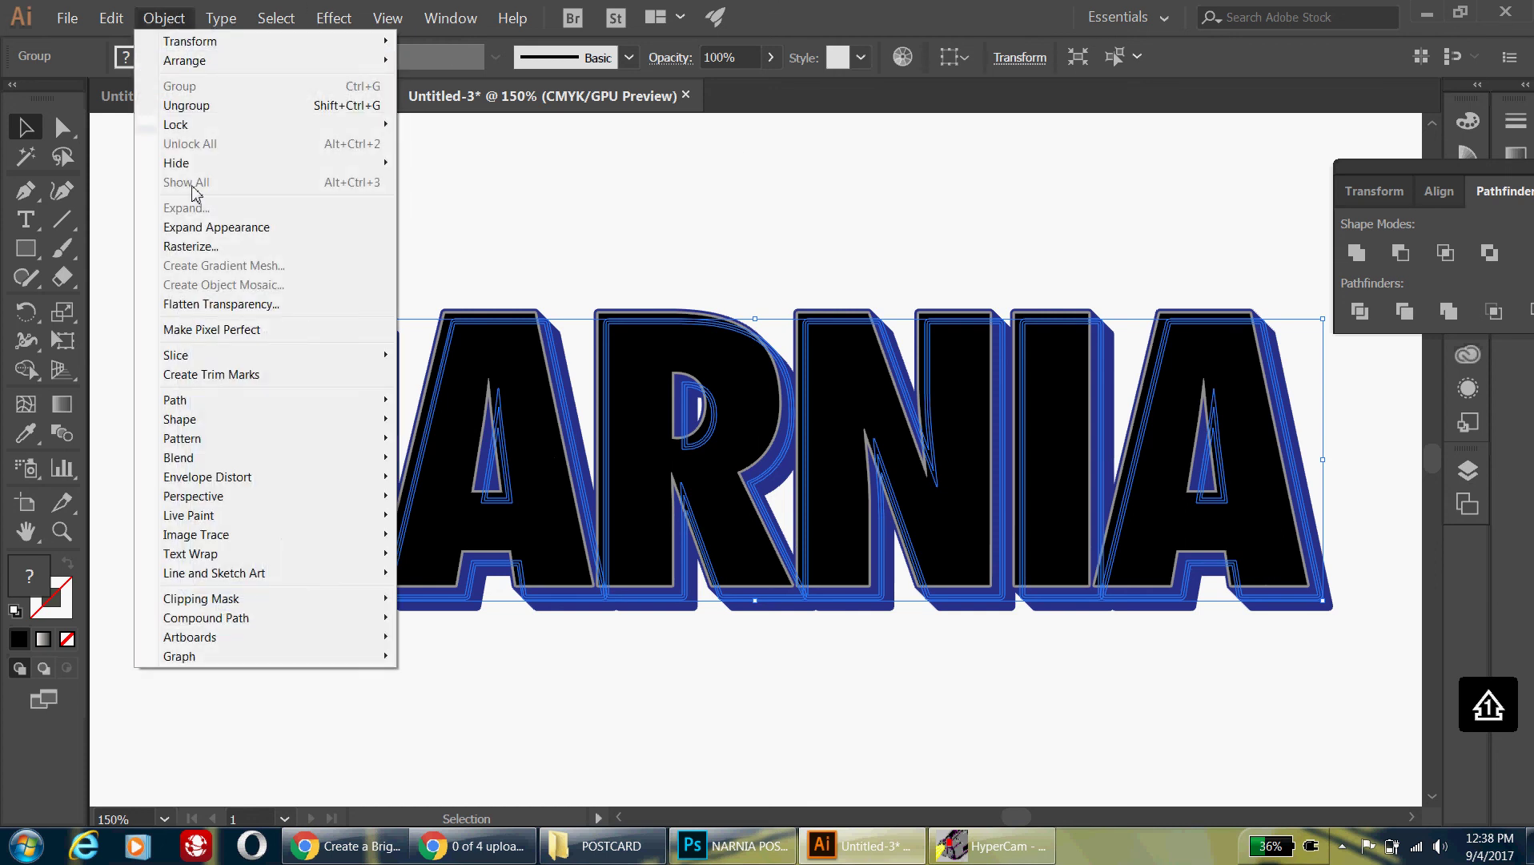
{"action": "left_click", "coordinate": [195, 228]}
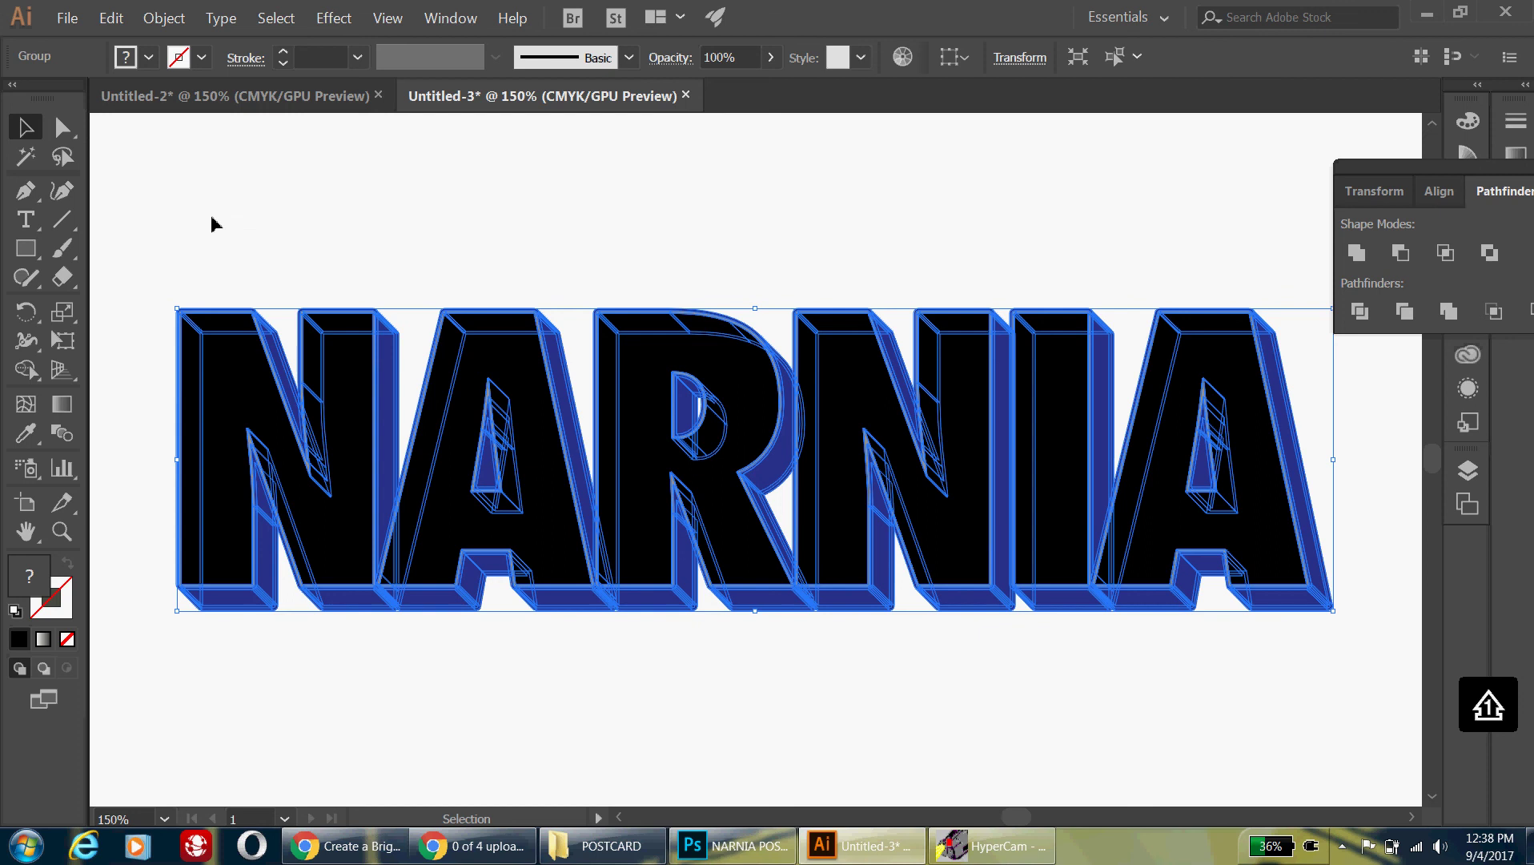
Ungroup the expanded lettering repeatedly until every face is a separate path, then deselect everything.
{"action": "right_click", "coordinate": [319, 533]}
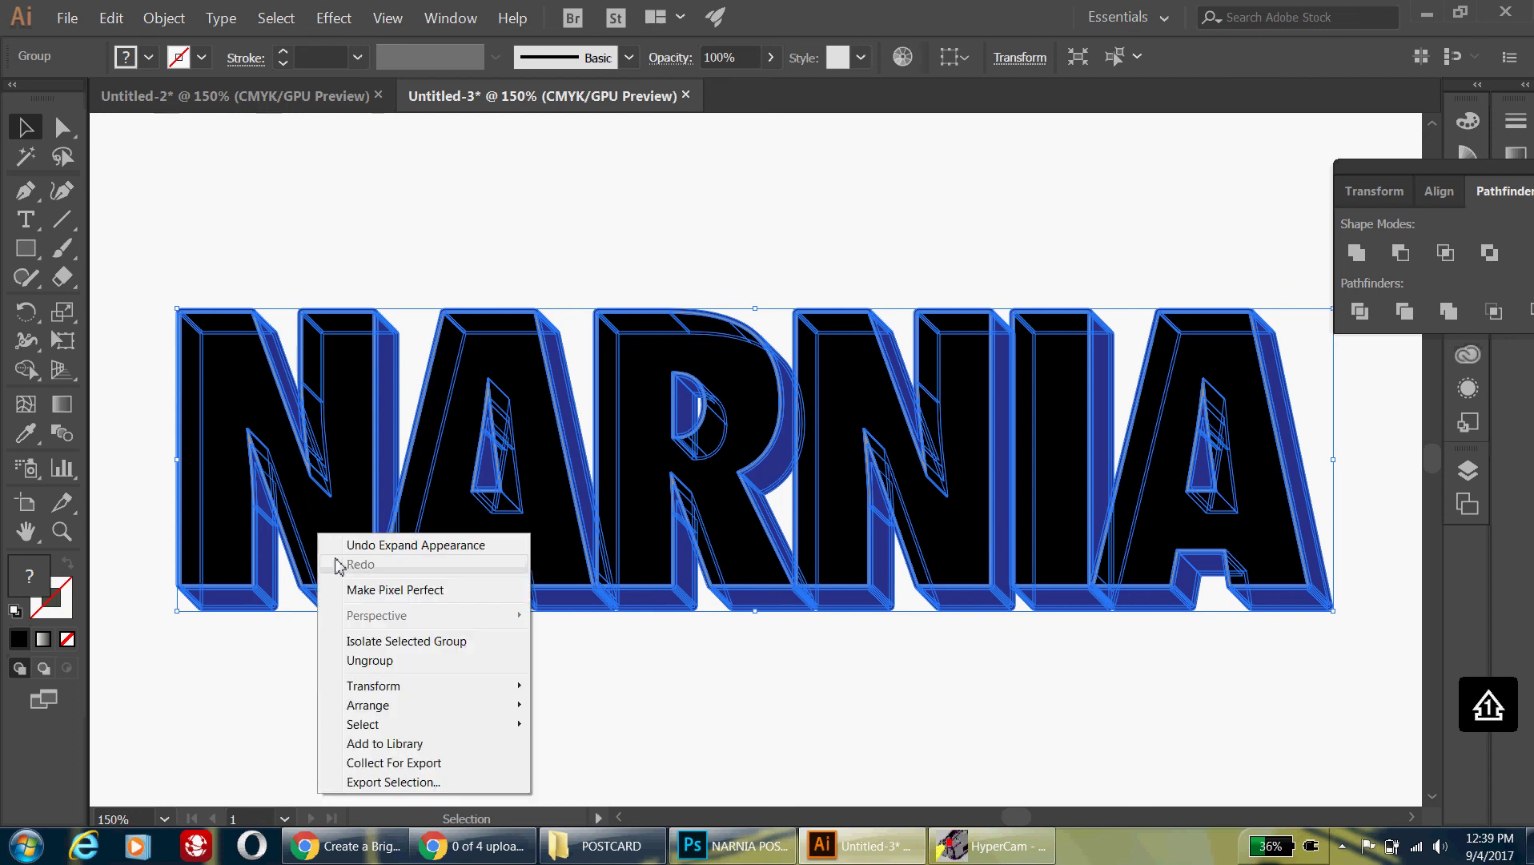
{"action": "left_click", "coordinate": [356, 660]}
{"action": "right_click", "coordinate": [342, 524]}
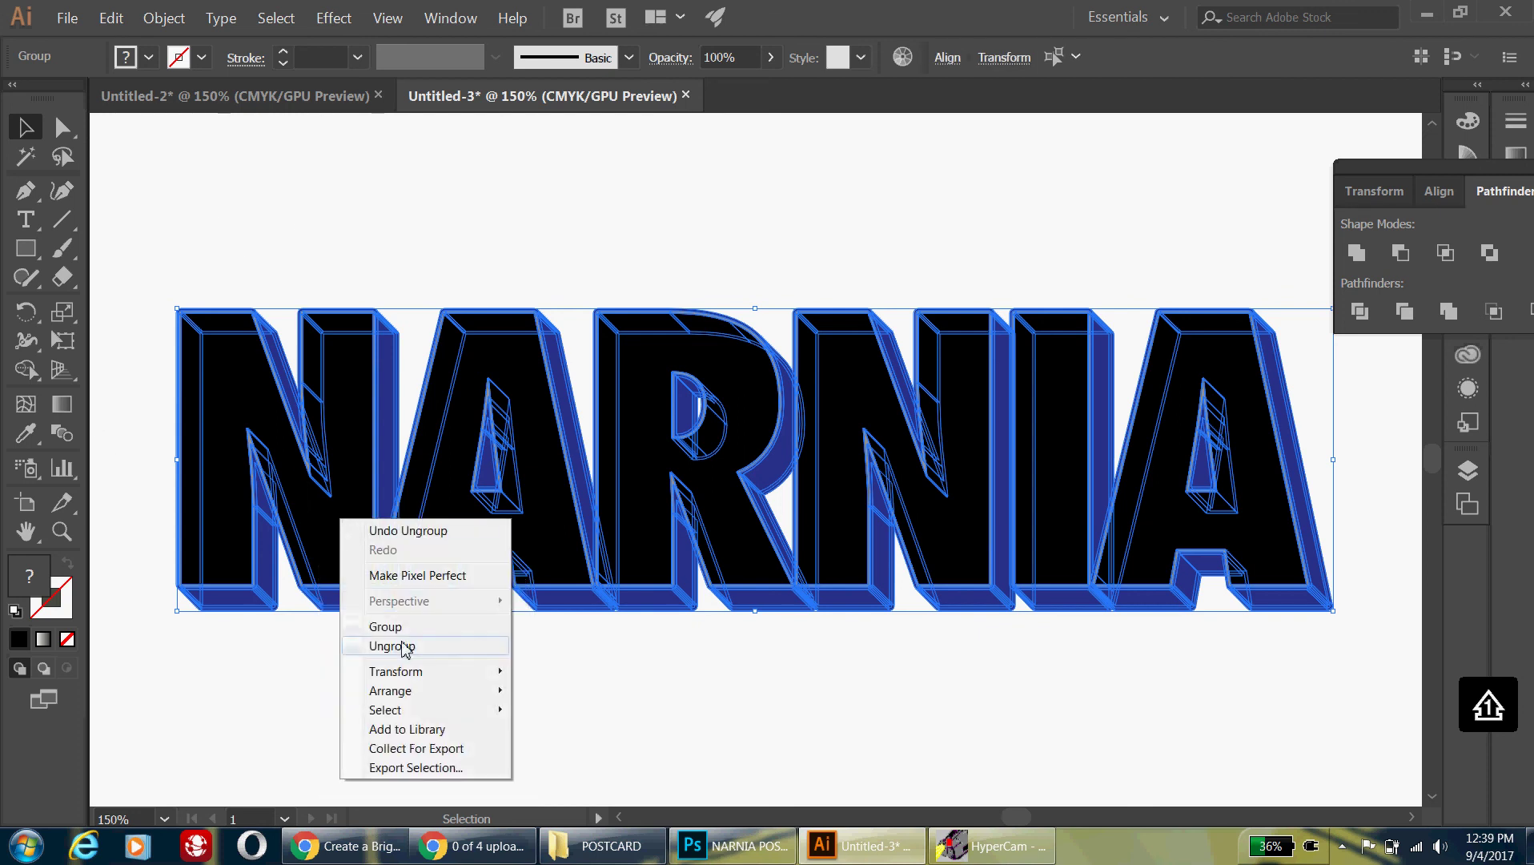
{"action": "left_click", "coordinate": [393, 646]}
{"action": "right_click", "coordinate": [329, 518]}
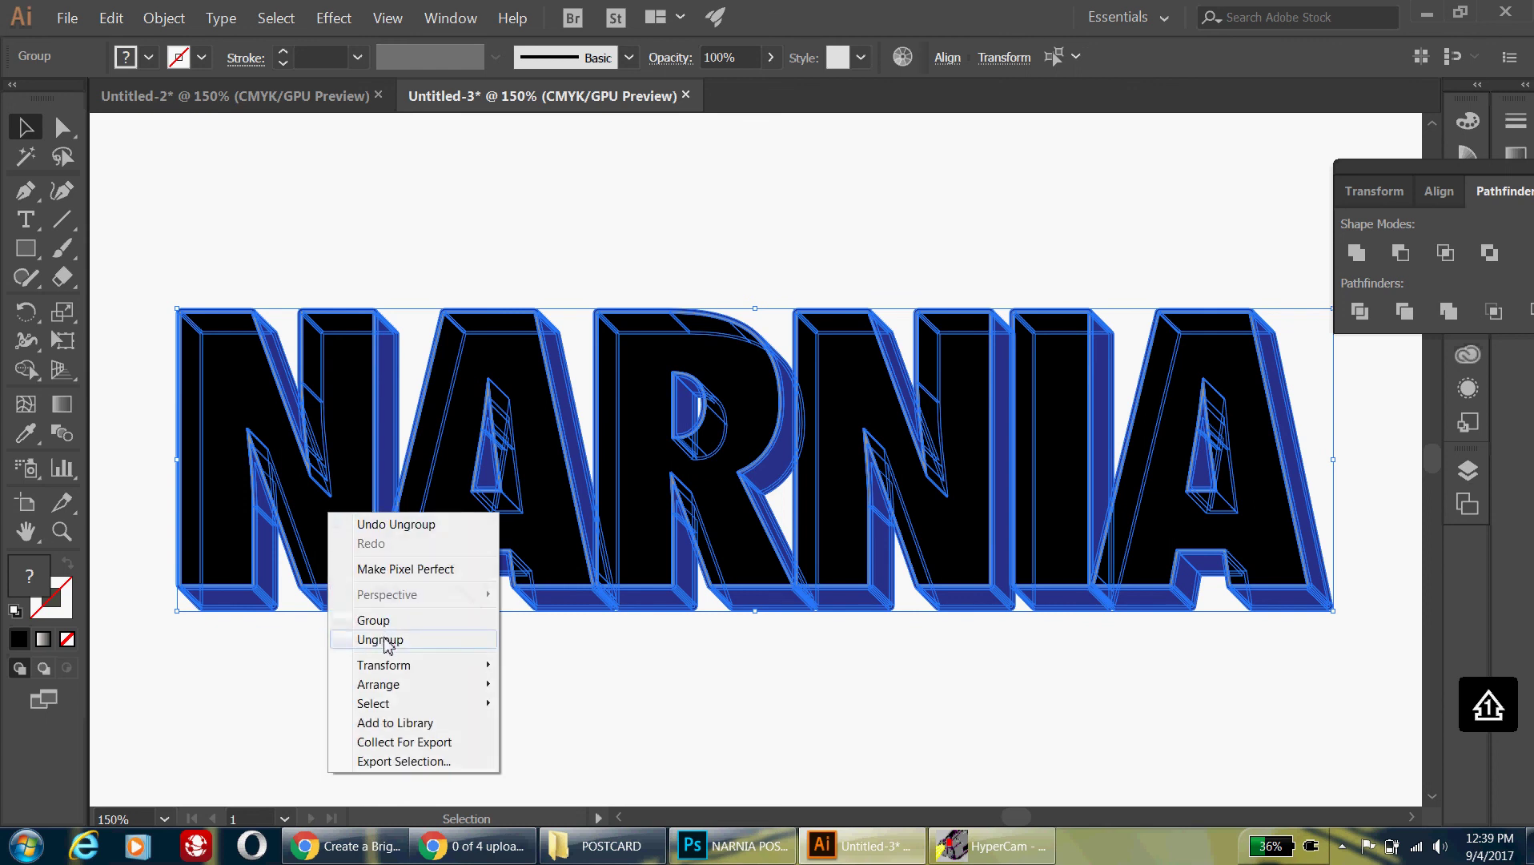
{"action": "left_click", "coordinate": [386, 638]}
{"action": "right_click", "coordinate": [347, 531]}
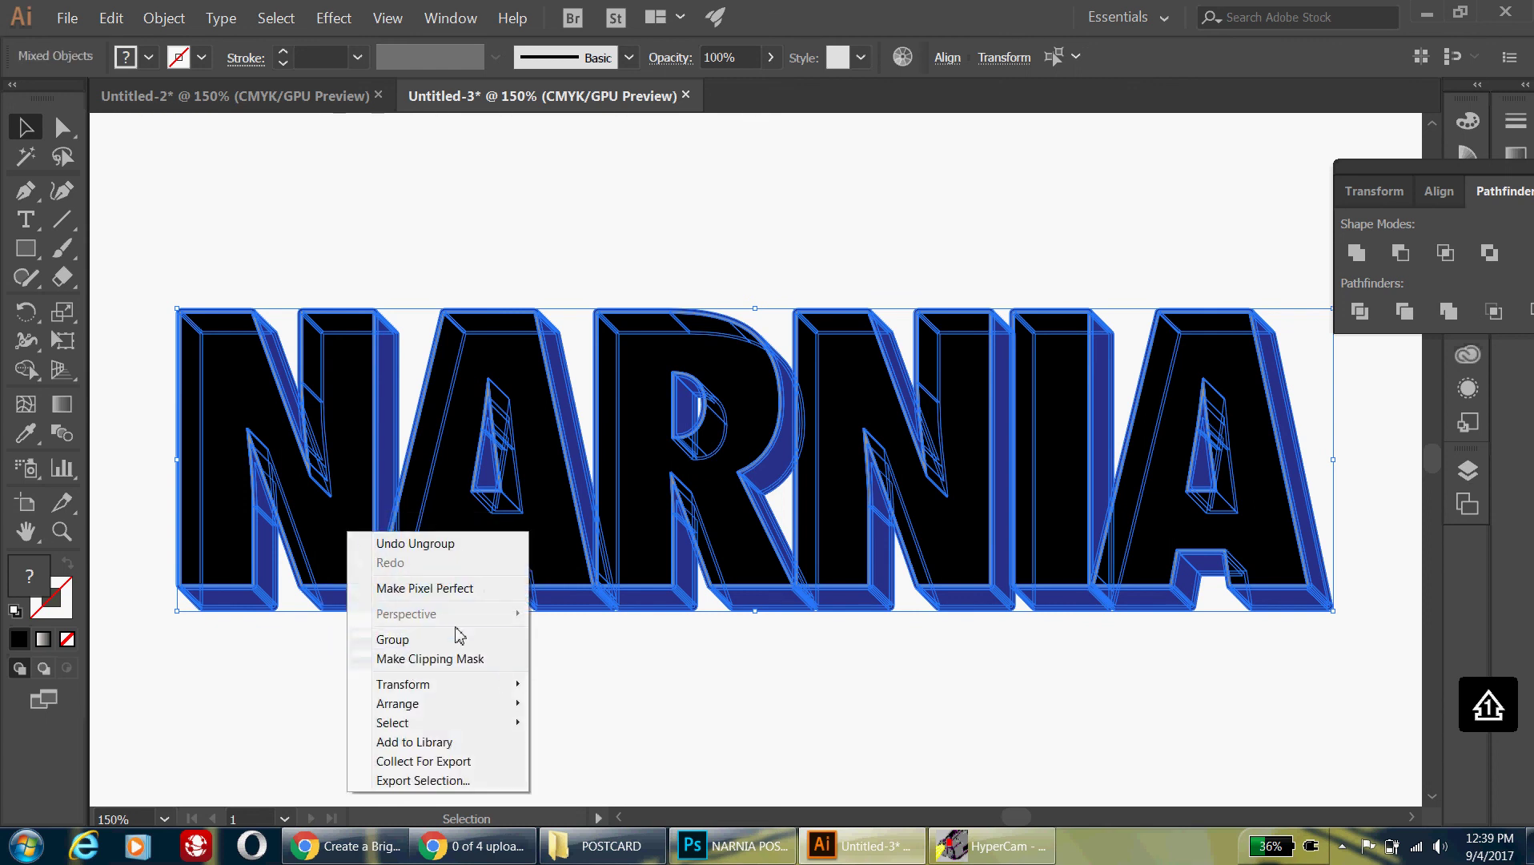
{"action": "left_click", "coordinate": [495, 666]}
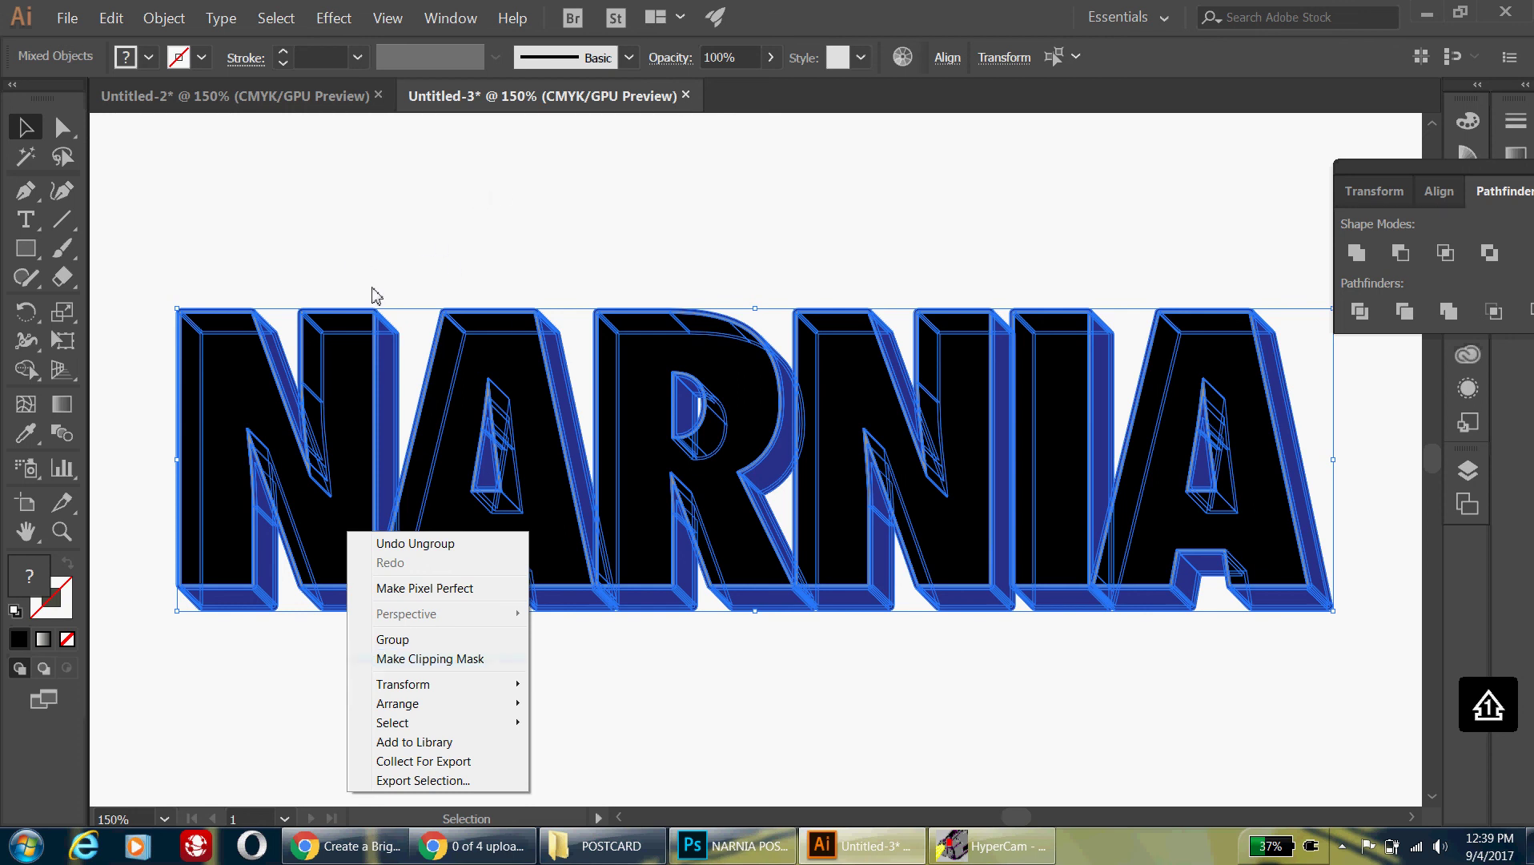
{"action": "left_click", "coordinate": [171, 257]}
{"action": "left_click_drag", "start_coordinate": [118, 256], "coordinate": [1369, 683]}
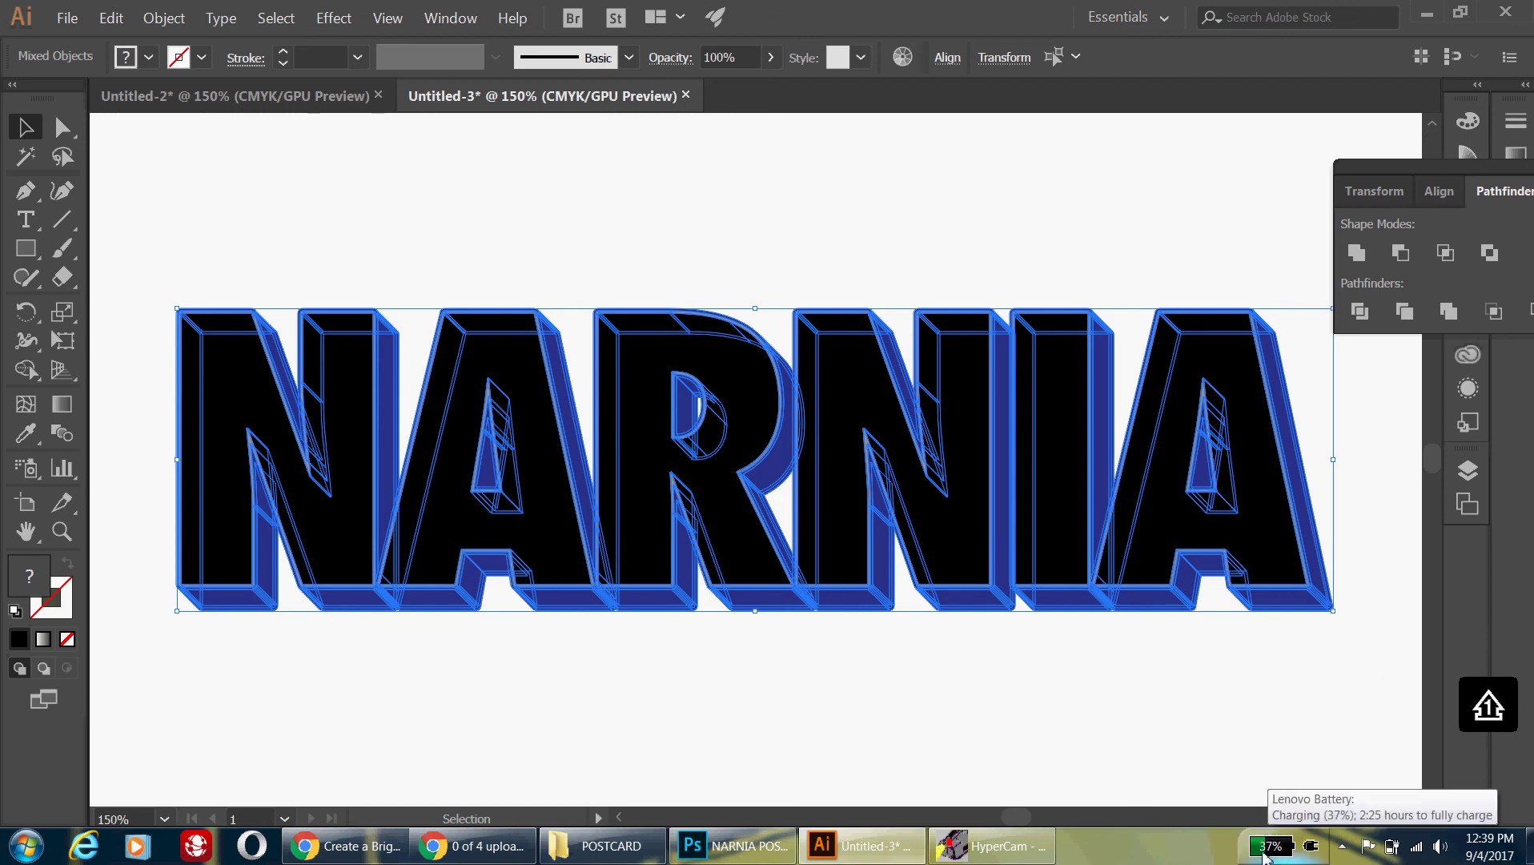
{"action": "left_click", "coordinate": [833, 743]}
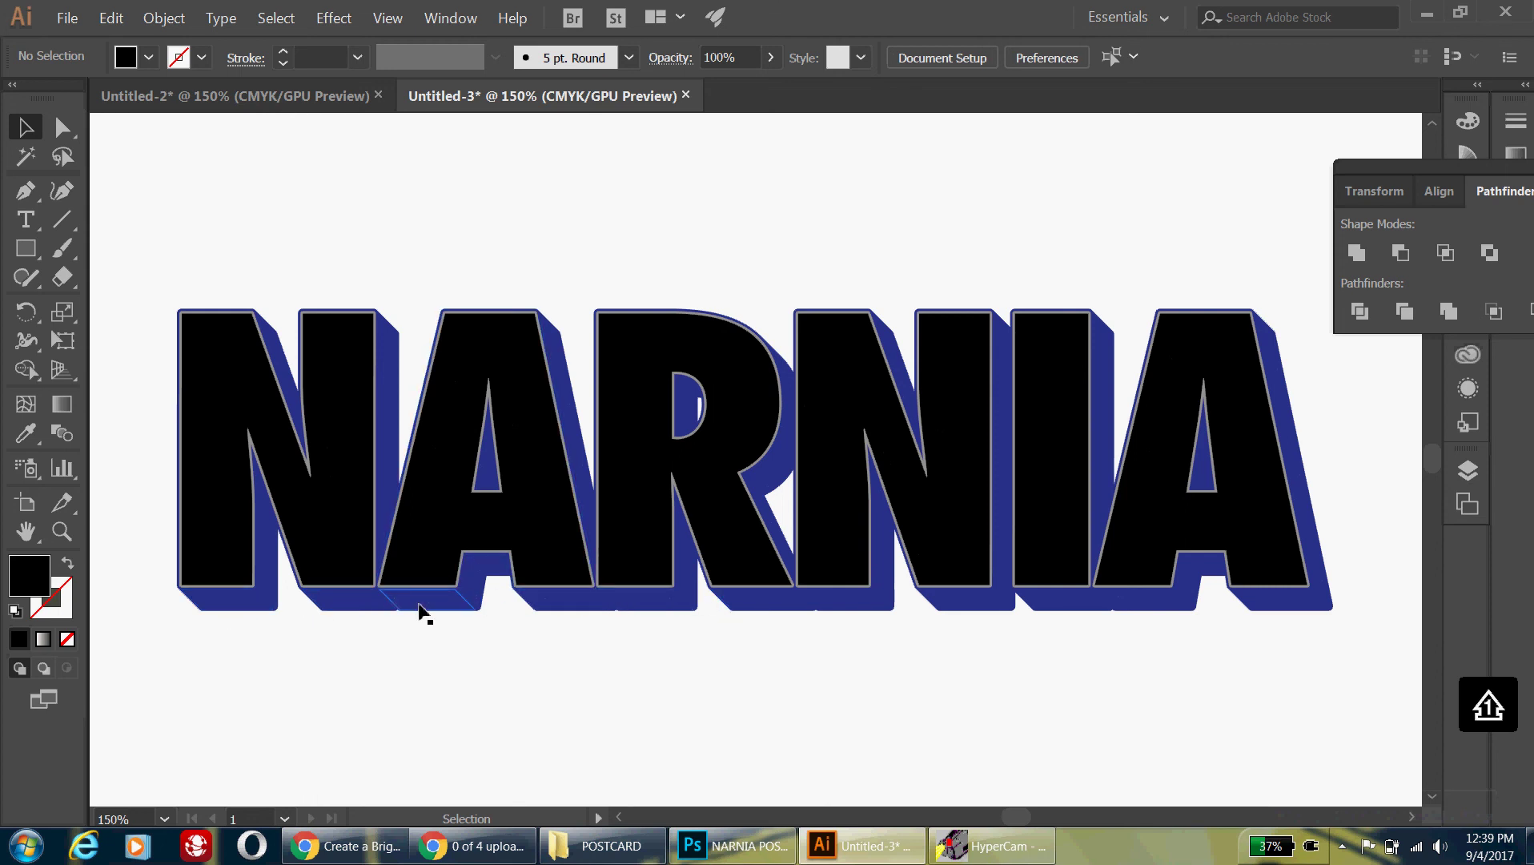
Select the extrusion's bottom faces and lower inner faces across all the NARNIA letters and fill them with orange-red.
{"action": "left_click", "coordinate": [234, 609]}
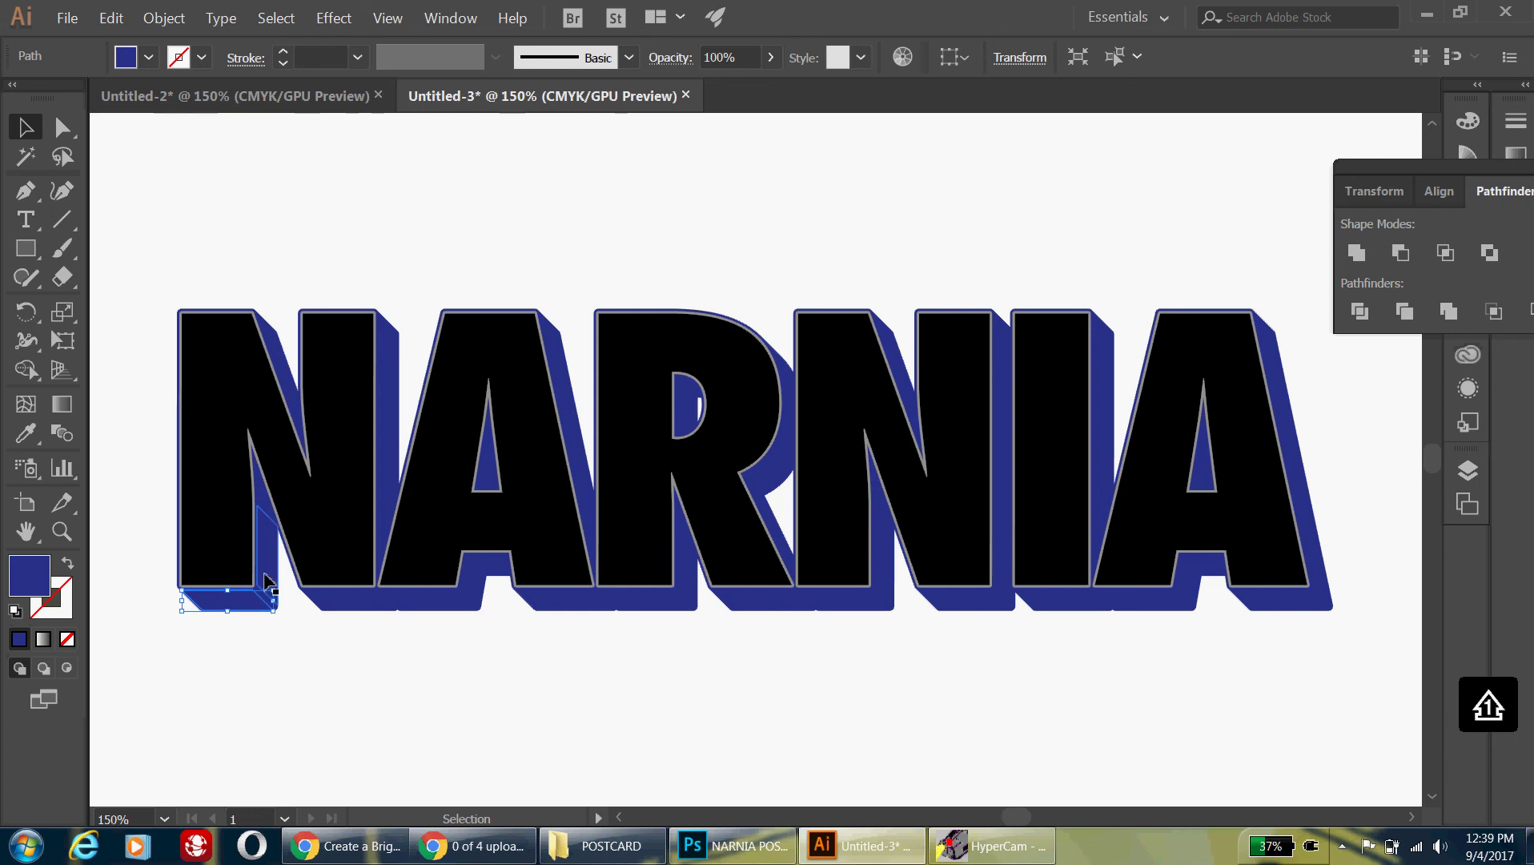
{"action": "left_click", "coordinate": [266, 503], "text": "shift"}
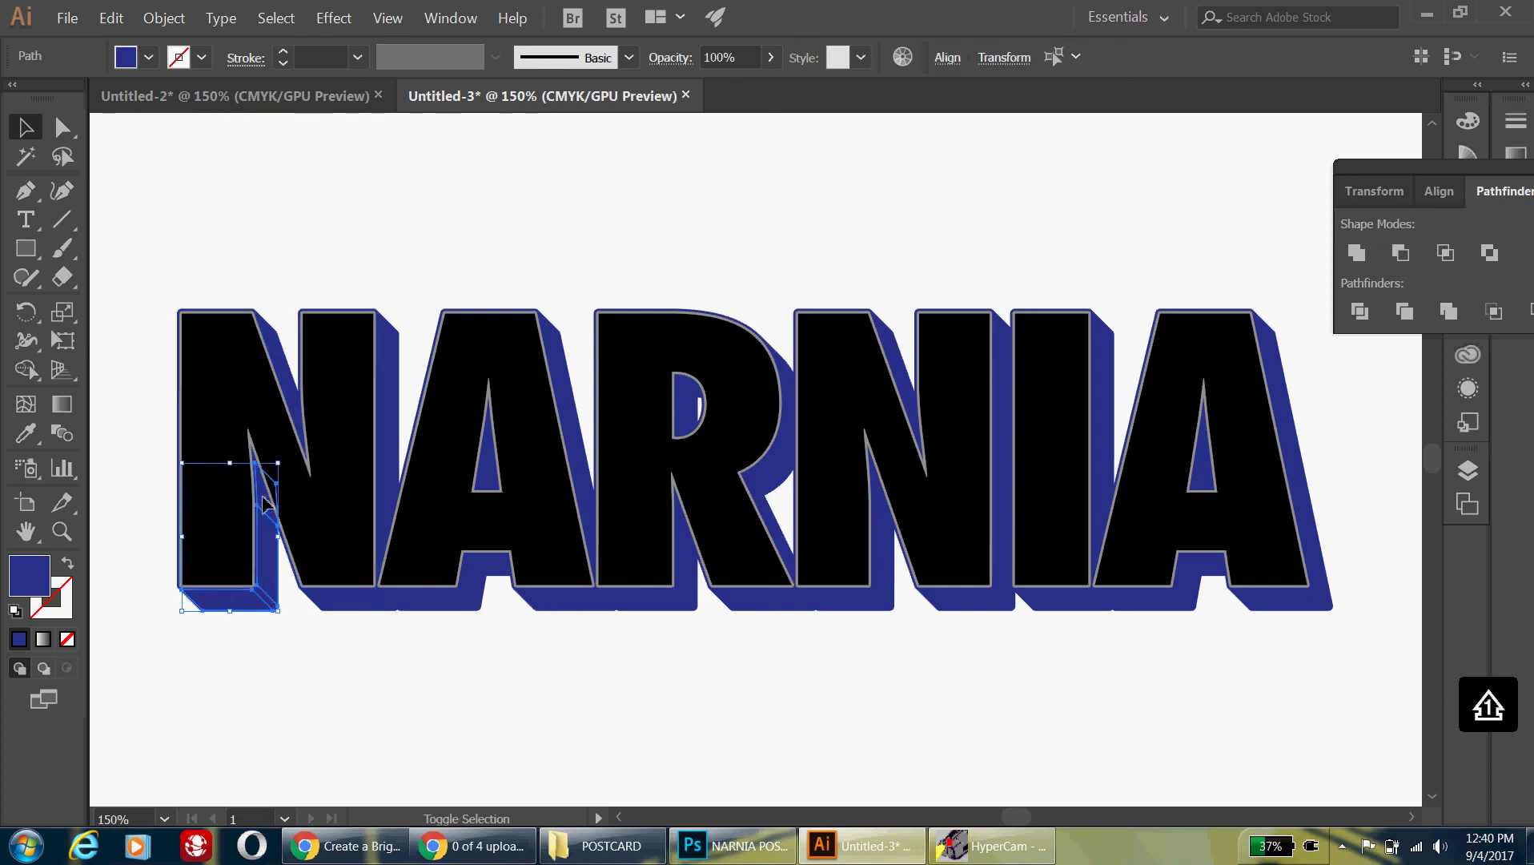
{"action": "left_click", "coordinate": [324, 608], "text": "shift"}
{"action": "left_click", "coordinate": [431, 606], "text": "shift"}
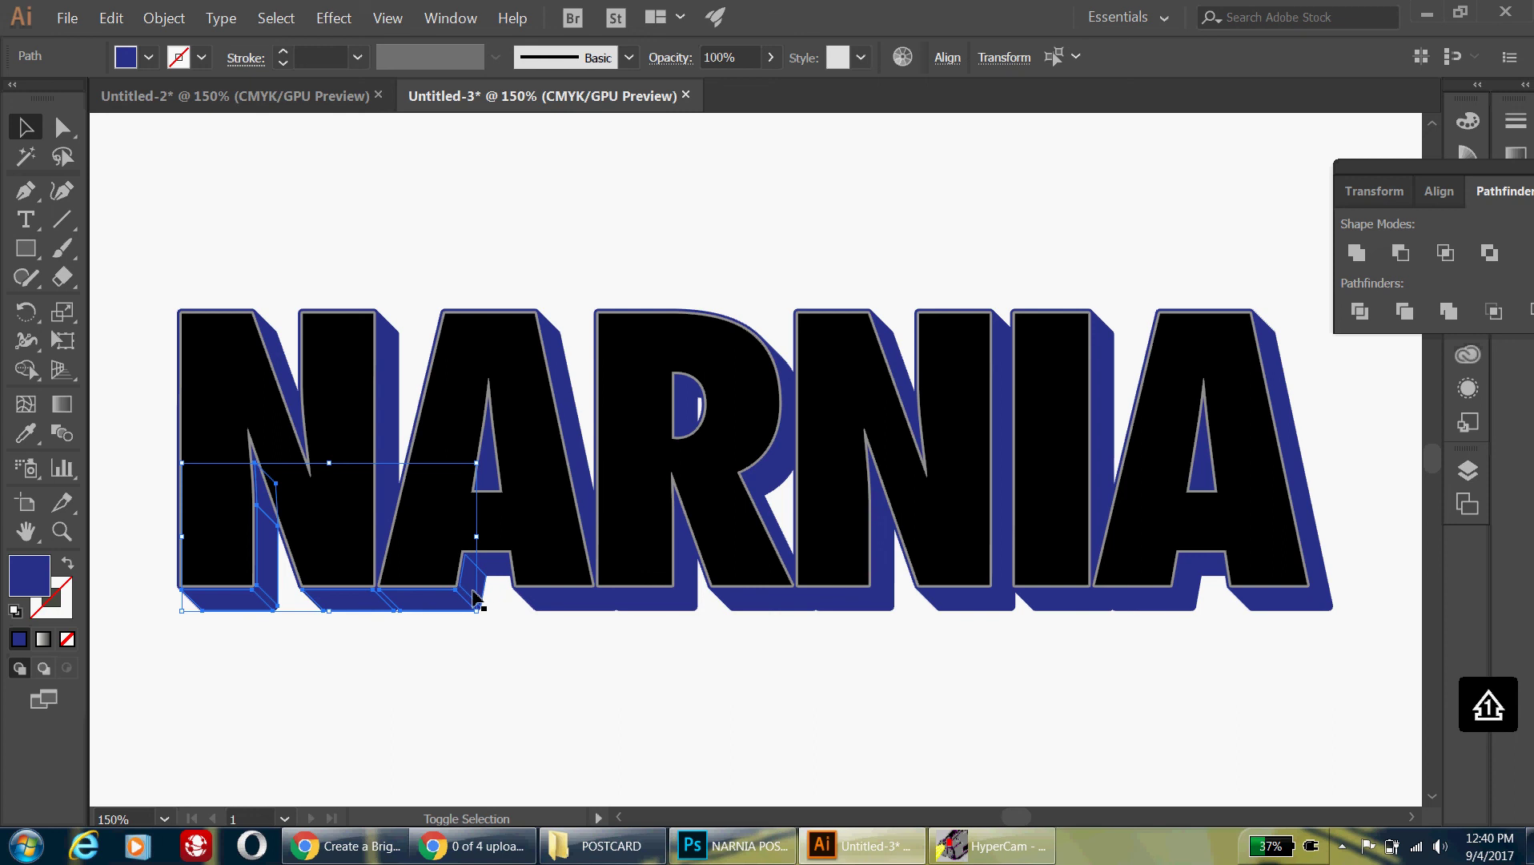
{"action": "left_click", "coordinate": [479, 601], "text": "shift"}
{"action": "left_click", "coordinate": [498, 575], "text": "shift"}
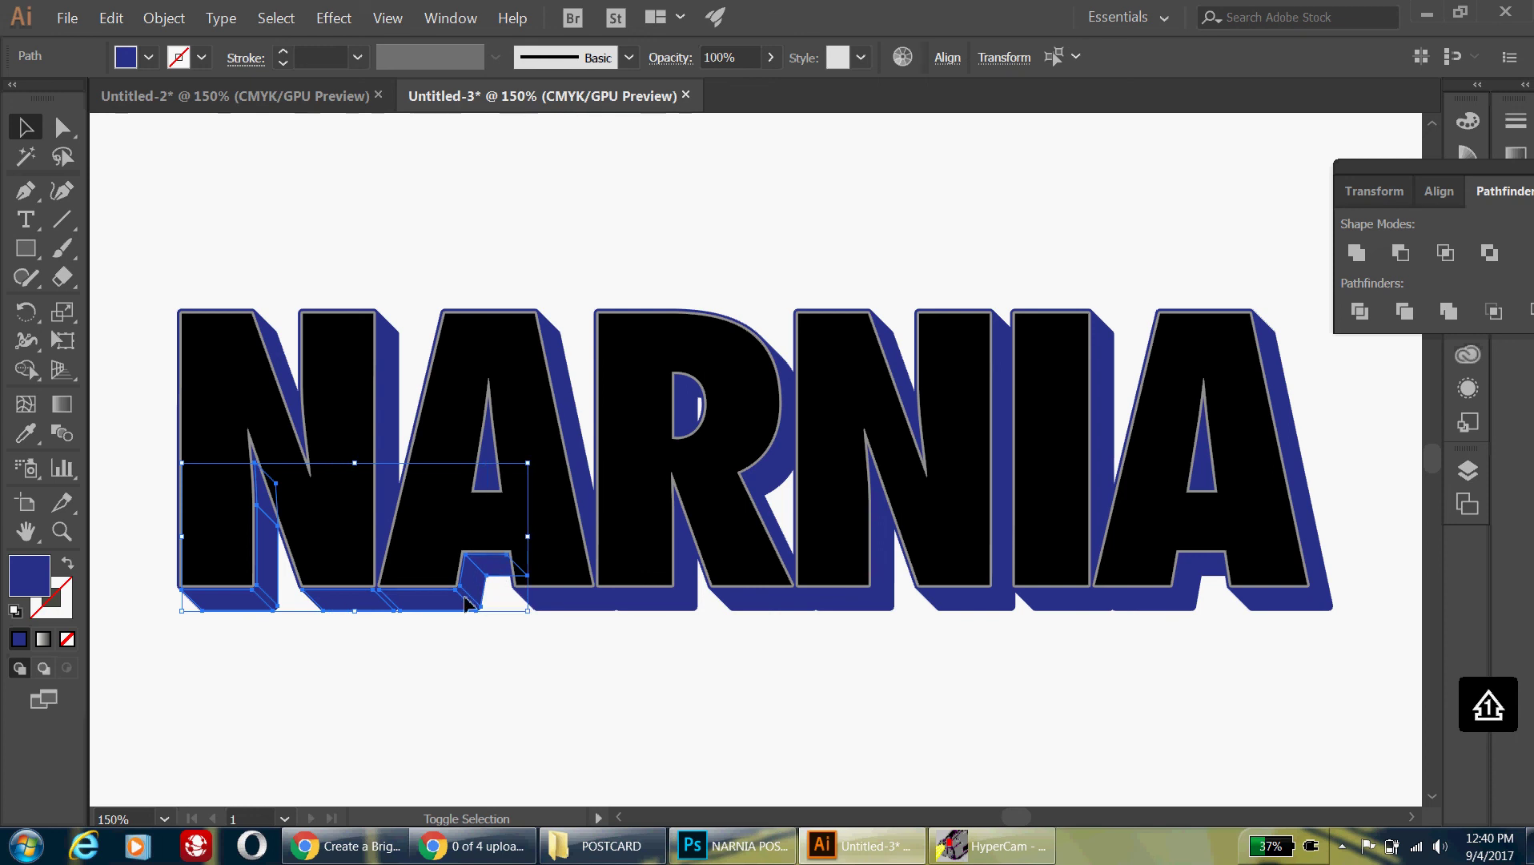
{"action": "left_click", "coordinate": [552, 606], "text": "shift"}
{"action": "left_click", "coordinate": [641, 605], "text": "shift"}
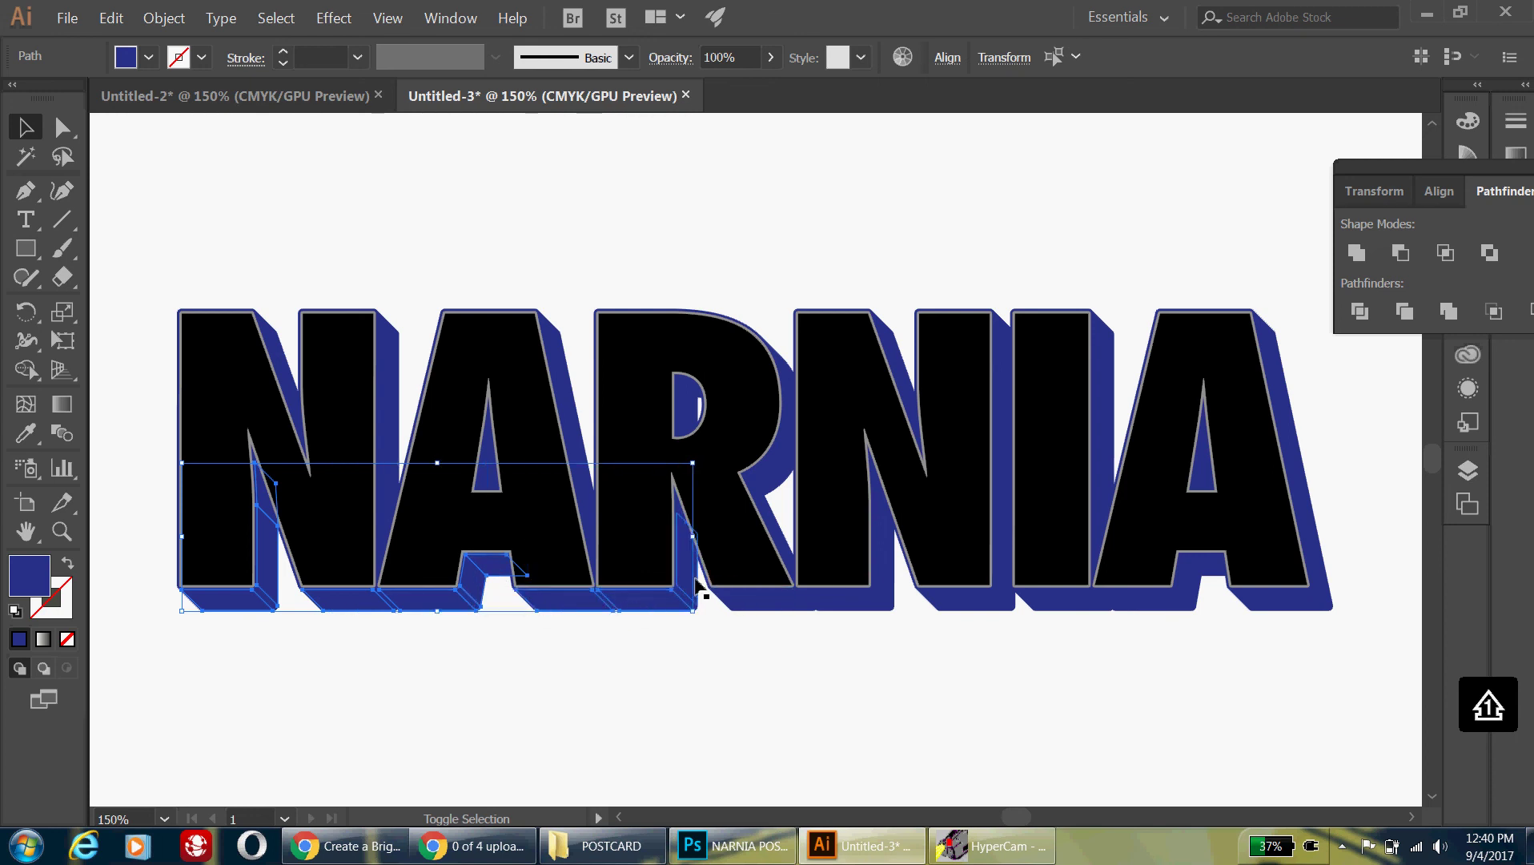
{"action": "left_click", "coordinate": [688, 596], "text": "shift"}
{"action": "left_click", "coordinate": [749, 605], "text": "shift"}
{"action": "left_click", "coordinate": [849, 606], "text": "shift"}
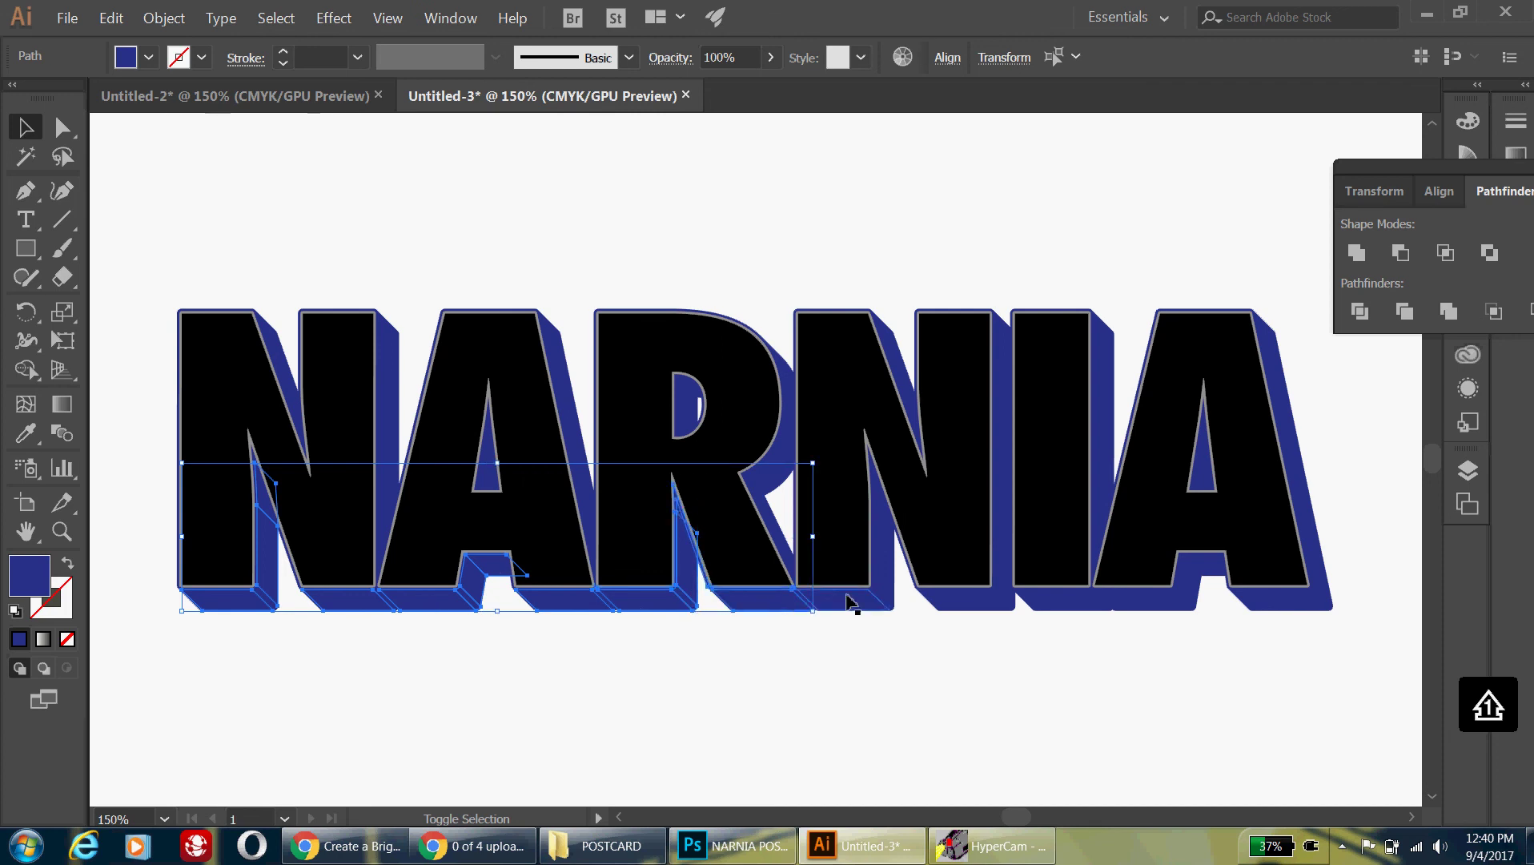
{"action": "left_click", "coordinate": [885, 545], "text": "shift"}
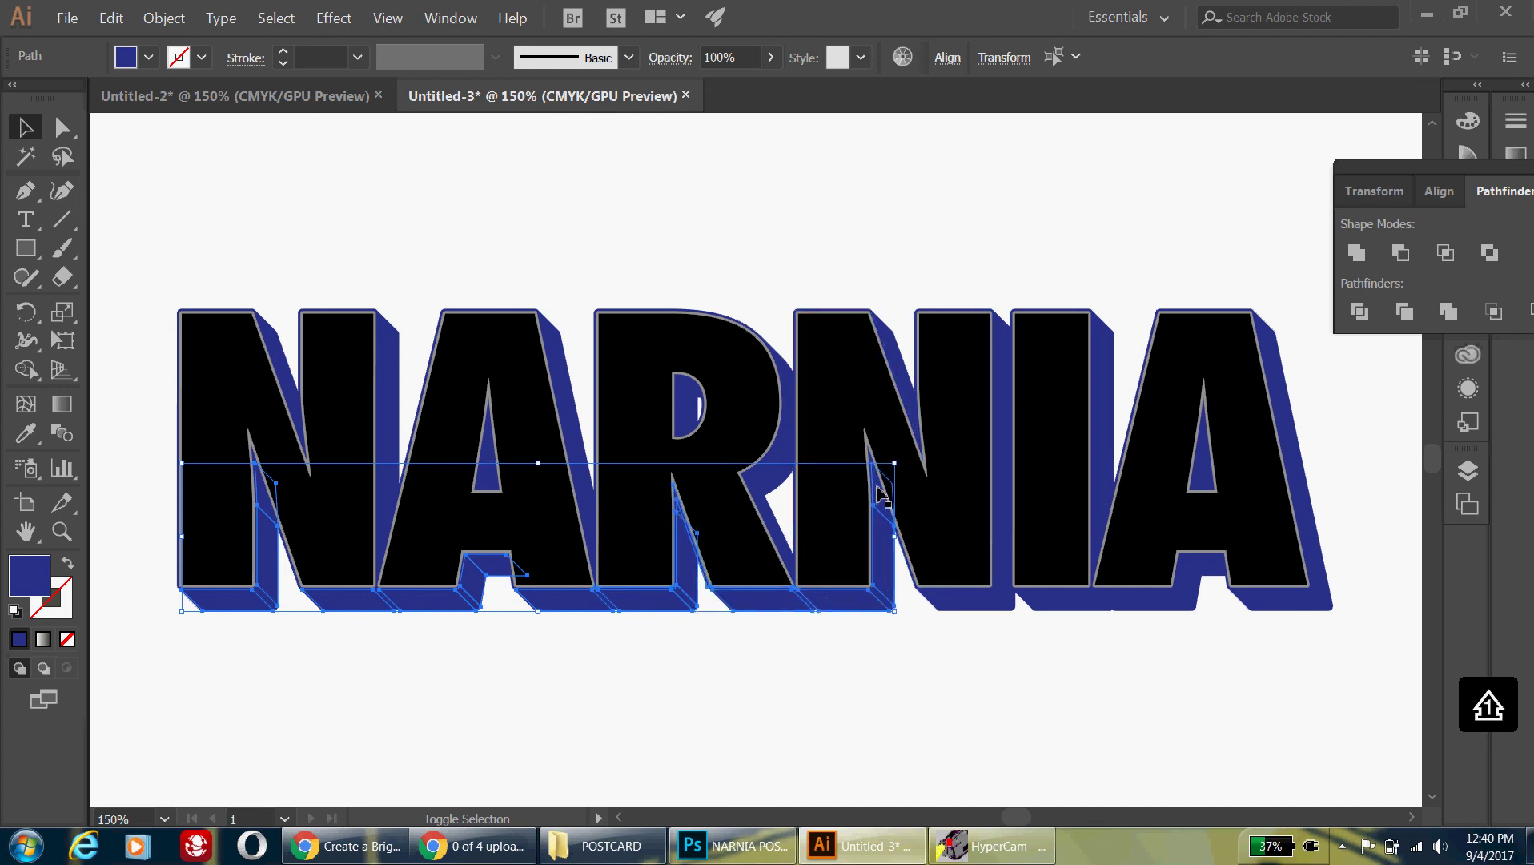
{"action": "left_click", "coordinate": [965, 607], "text": "shift"}
{"action": "left_click", "coordinate": [1049, 605], "text": "shift"}
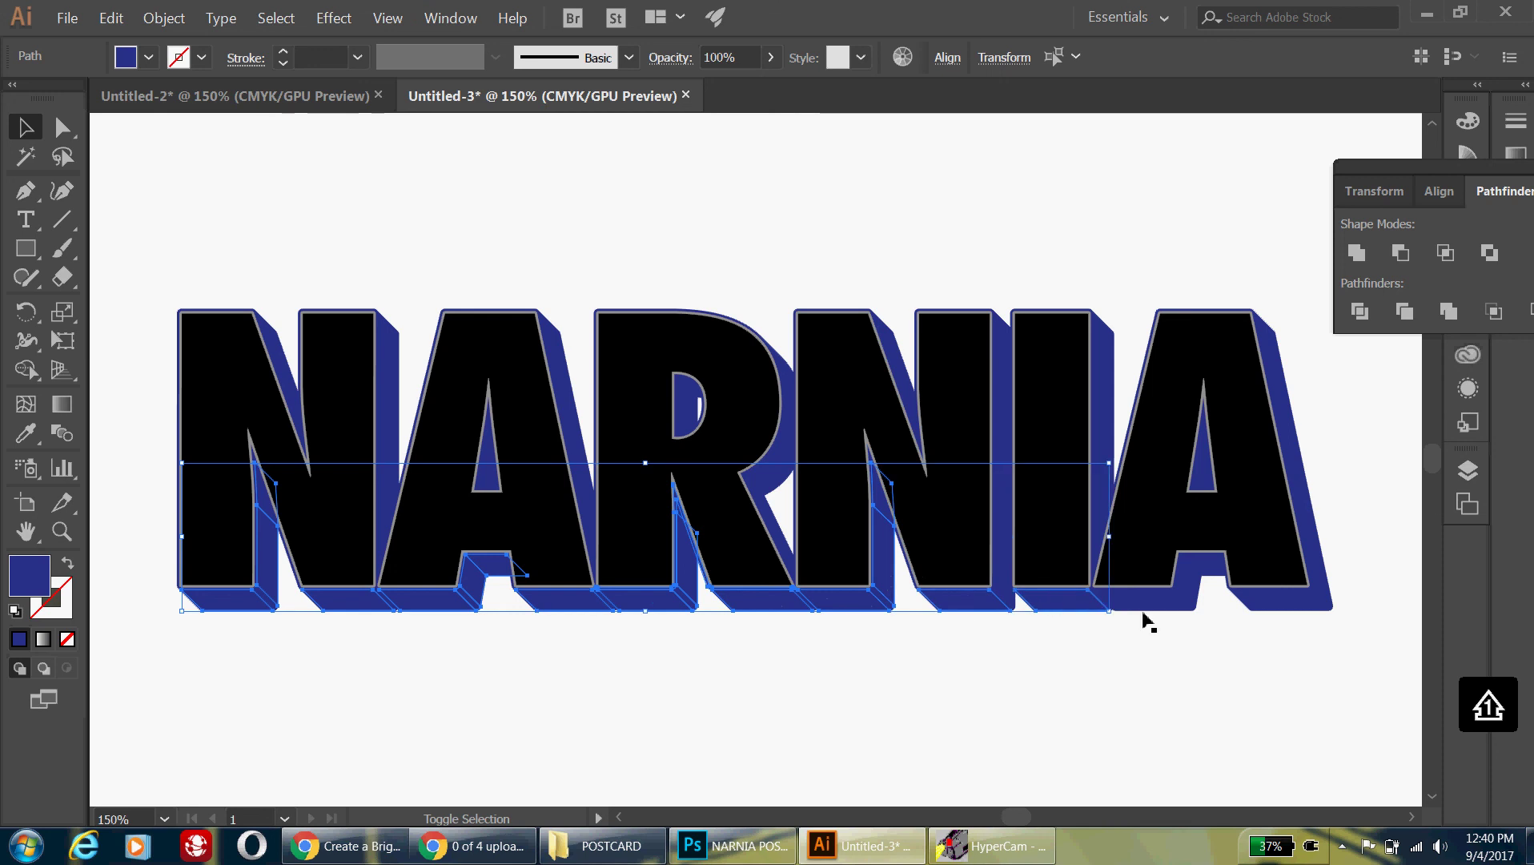
{"action": "left_click", "coordinate": [1144, 610], "text": "shift"}
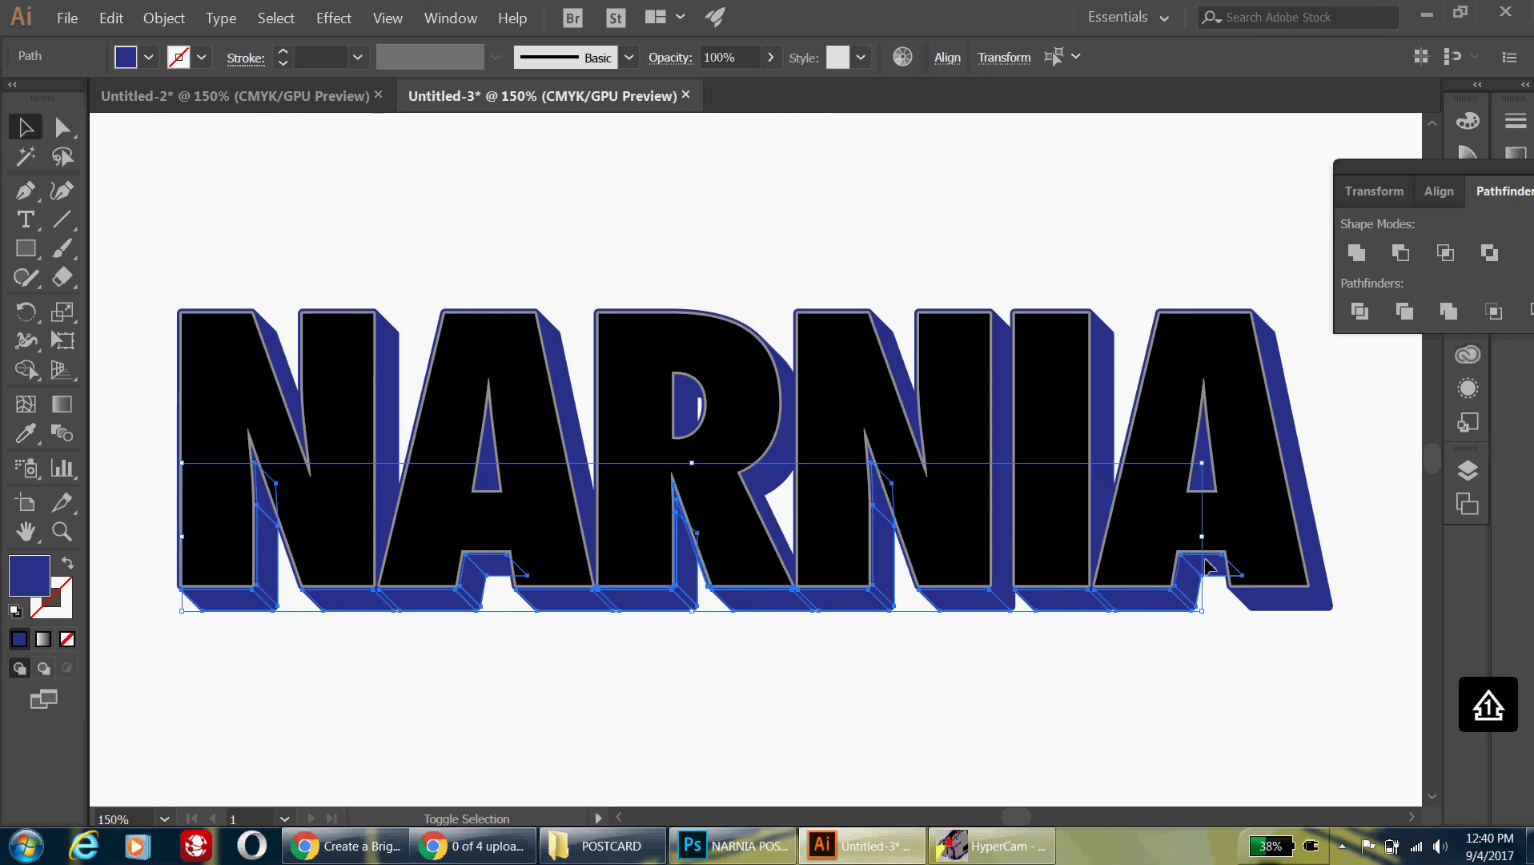
{"action": "left_click", "coordinate": [1201, 570], "text": "shift"}
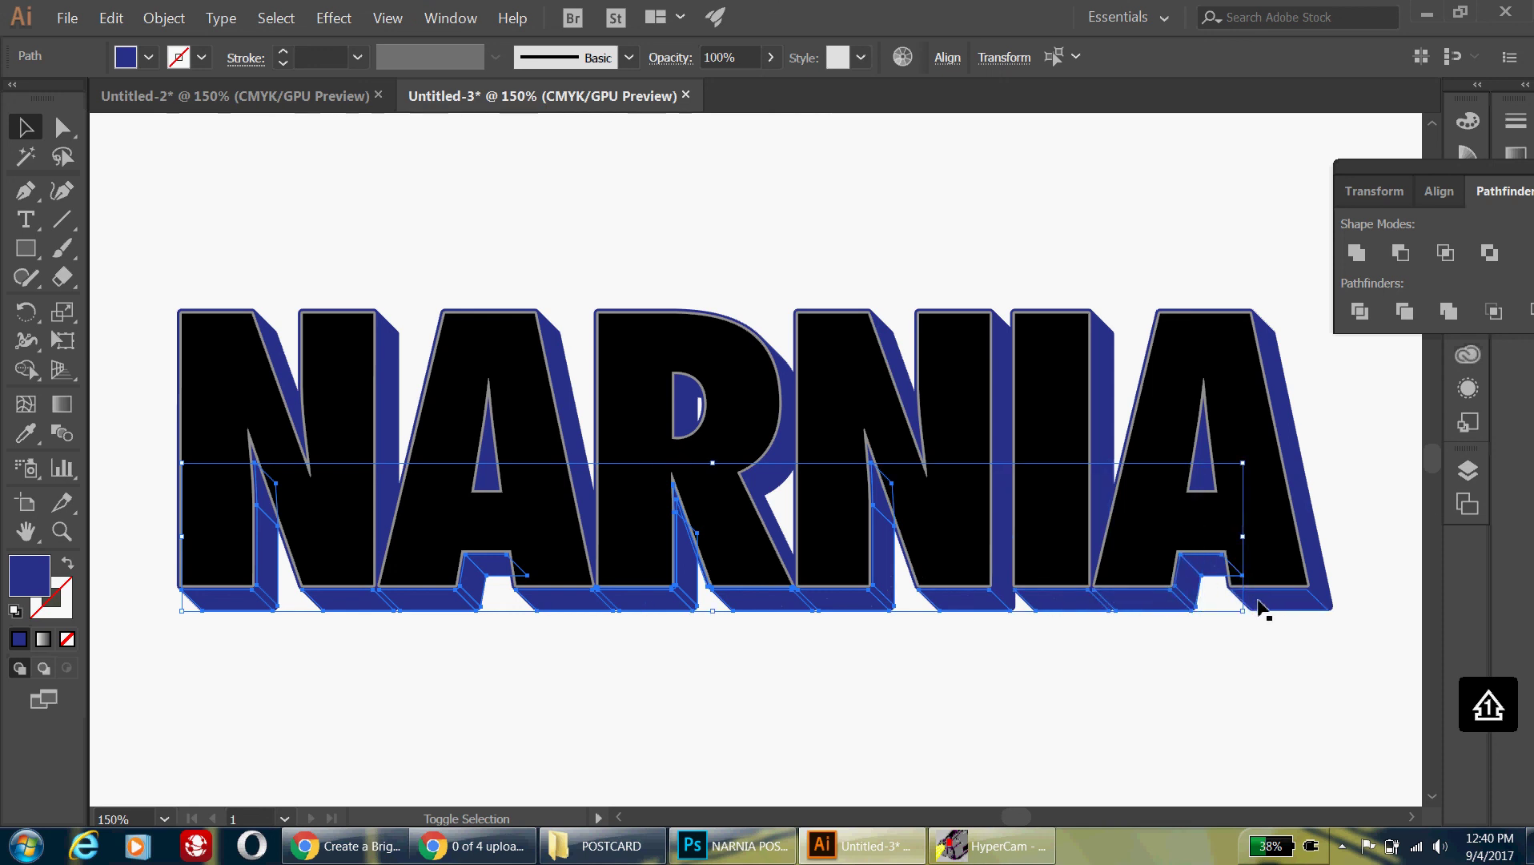
{"action": "left_click", "coordinate": [1259, 607], "text": "shift"}
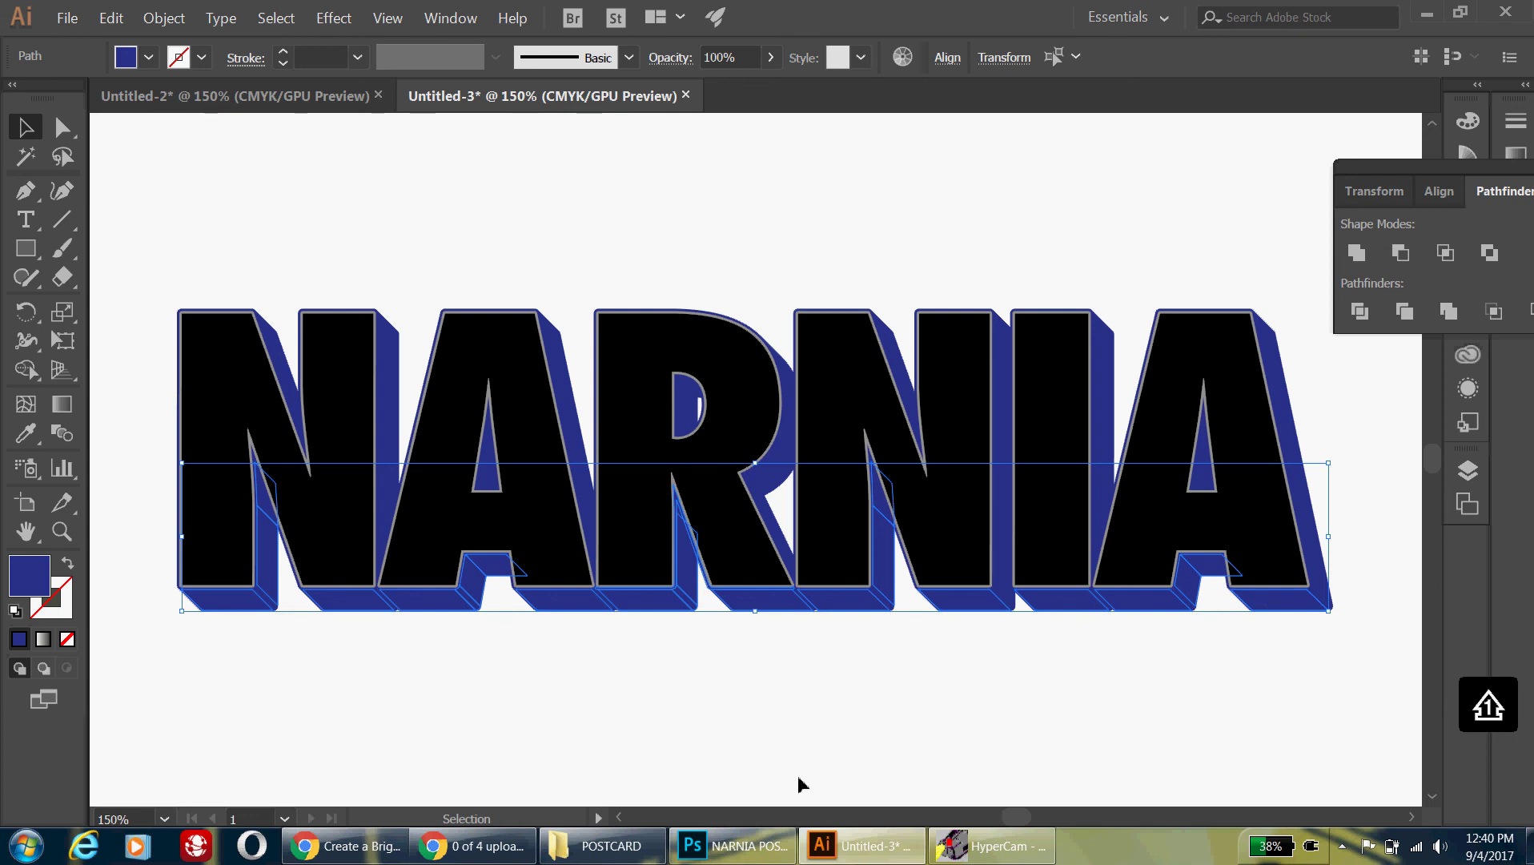
{"action": "left_click", "coordinate": [149, 60]}
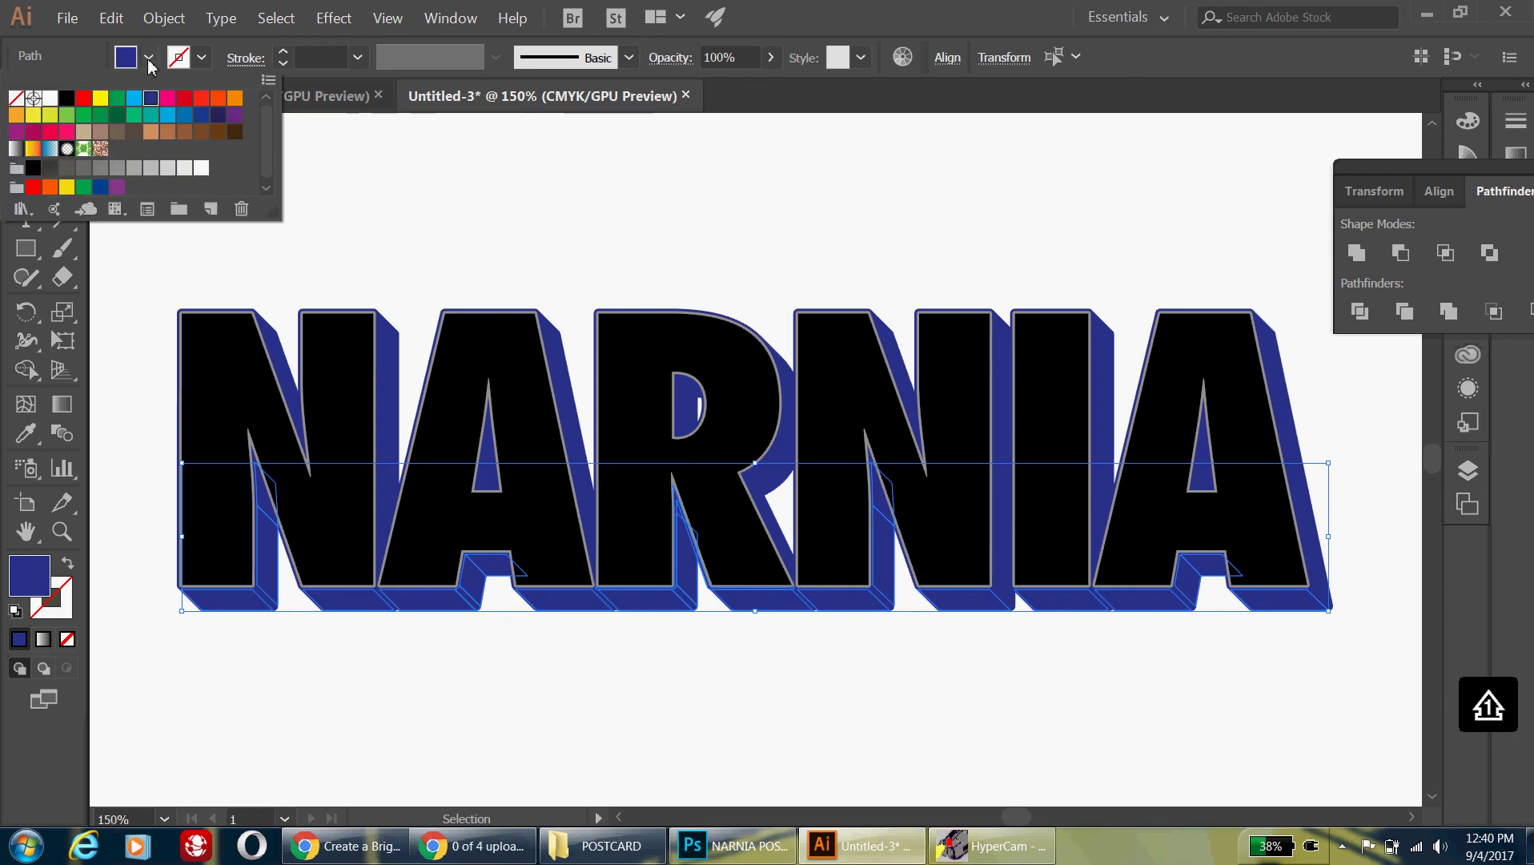
{"action": "left_click", "coordinate": [216, 101]}
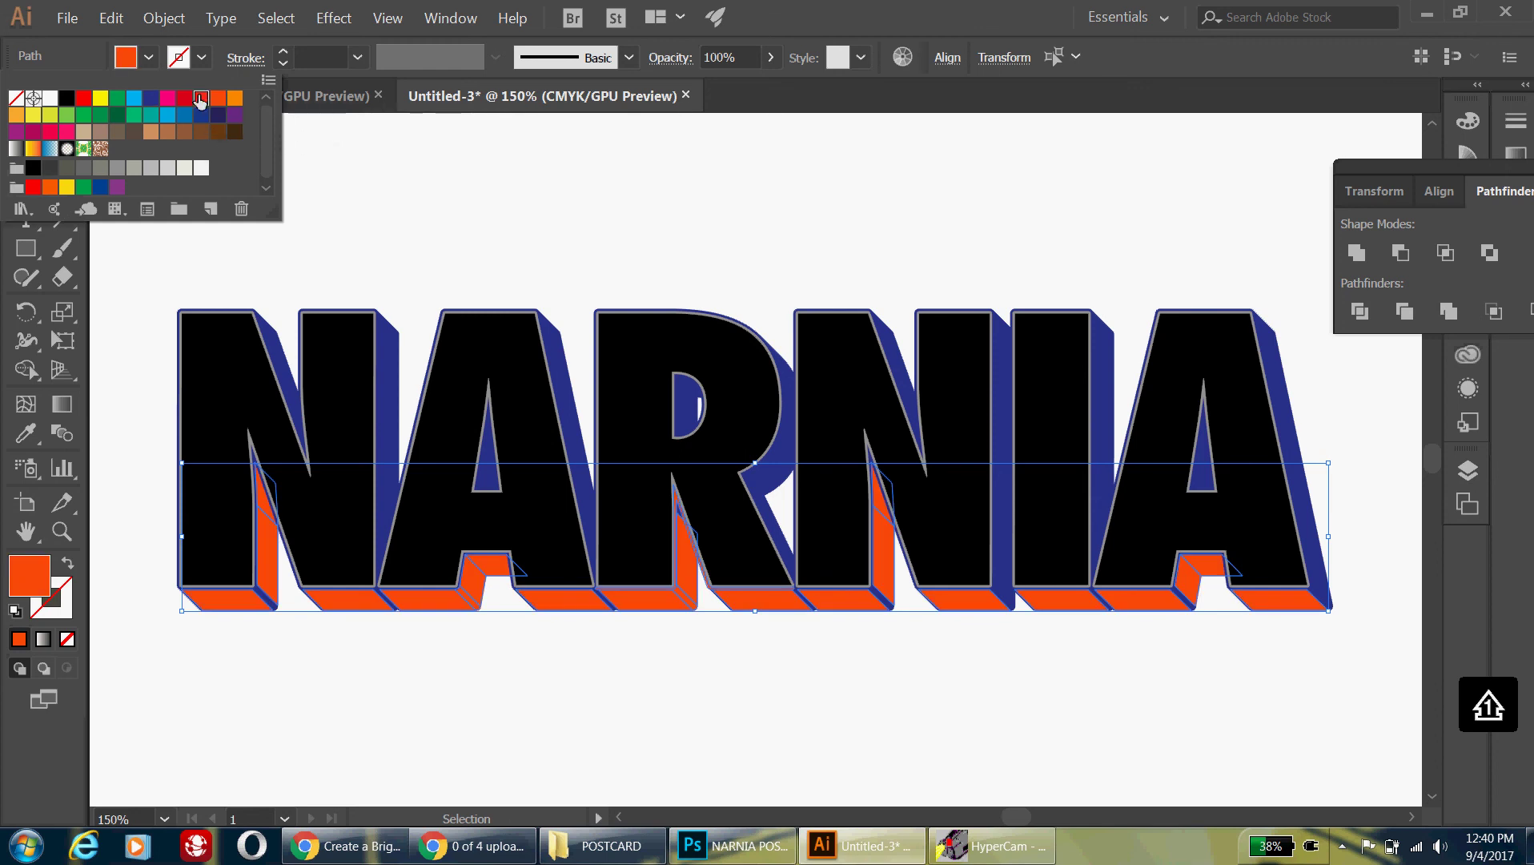
Change the fill of the selected bottom and lower inner extrusion faces to bright red, and deselect them.
{"action": "left_click", "coordinate": [201, 98]}
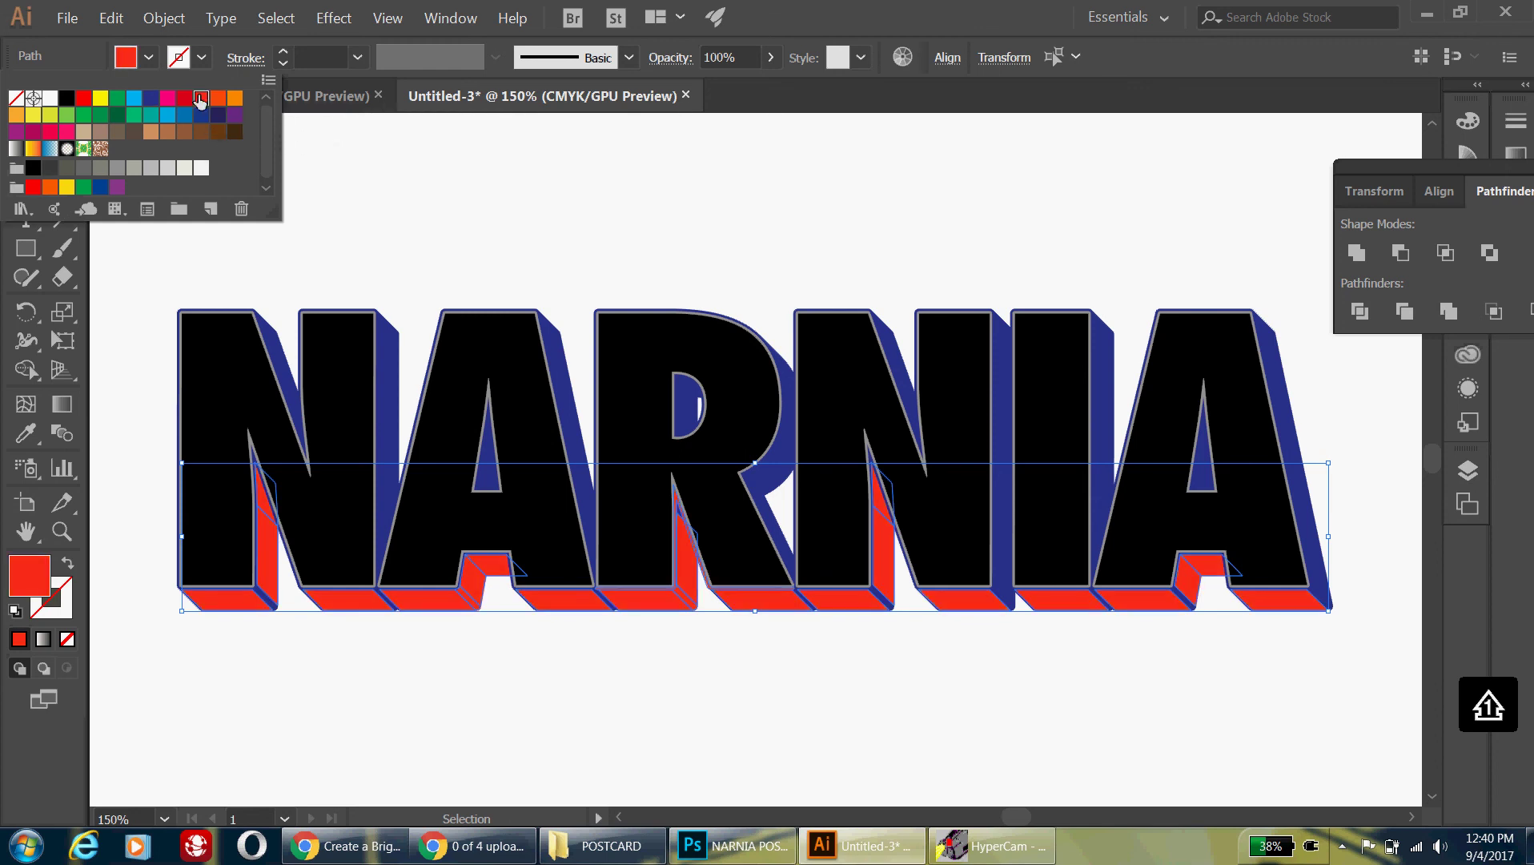
{"action": "left_click", "coordinate": [787, 703]}
{"action": "left_click", "coordinate": [784, 699]}
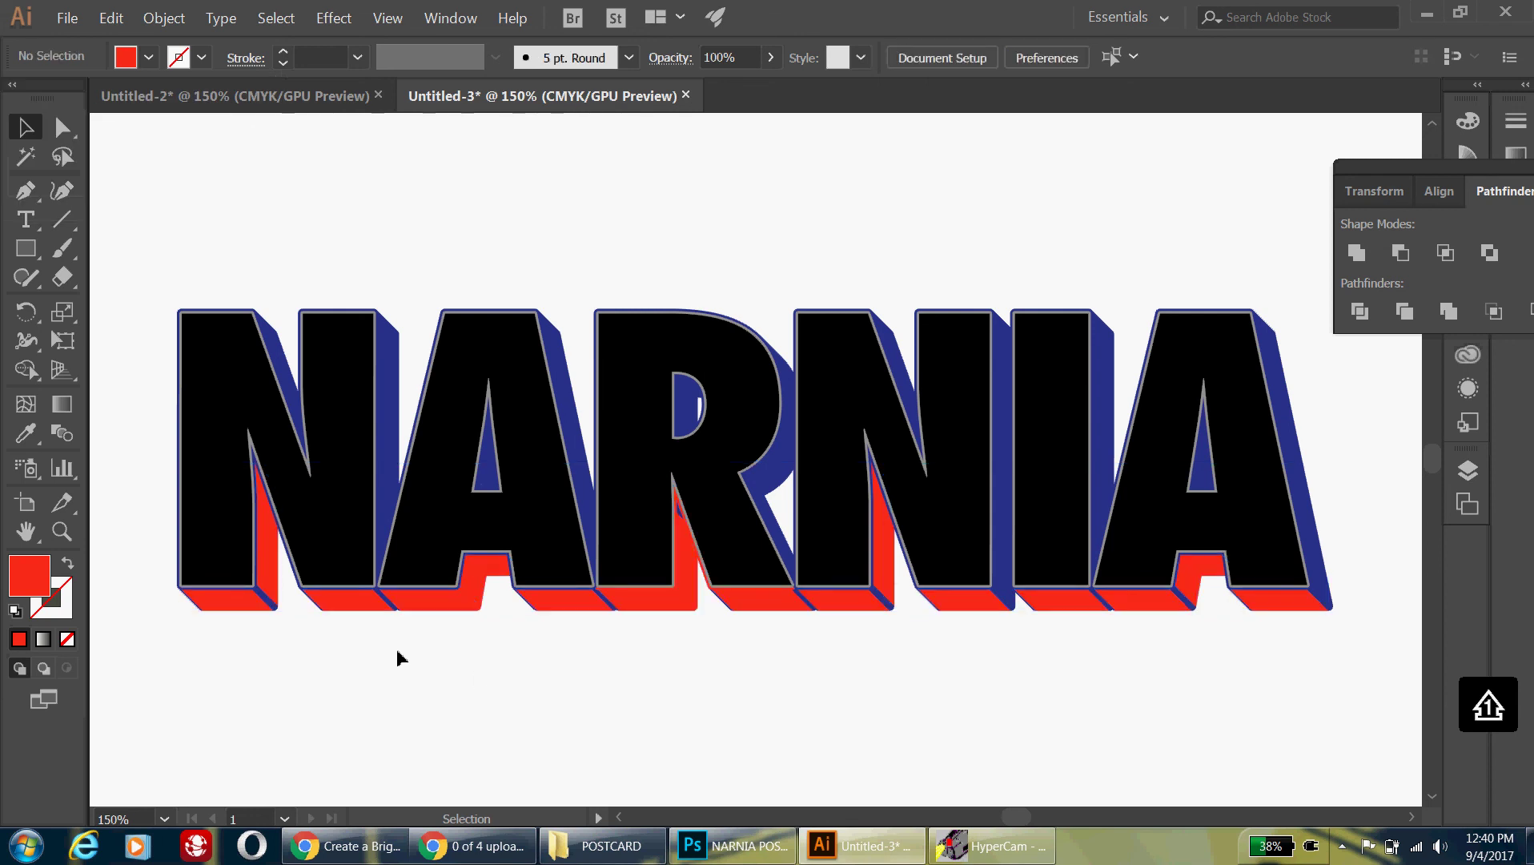
Fill the blue sliver at the foot of the first N's left stem with the same bright red.
{"action": "left_click", "coordinate": [264, 602]}
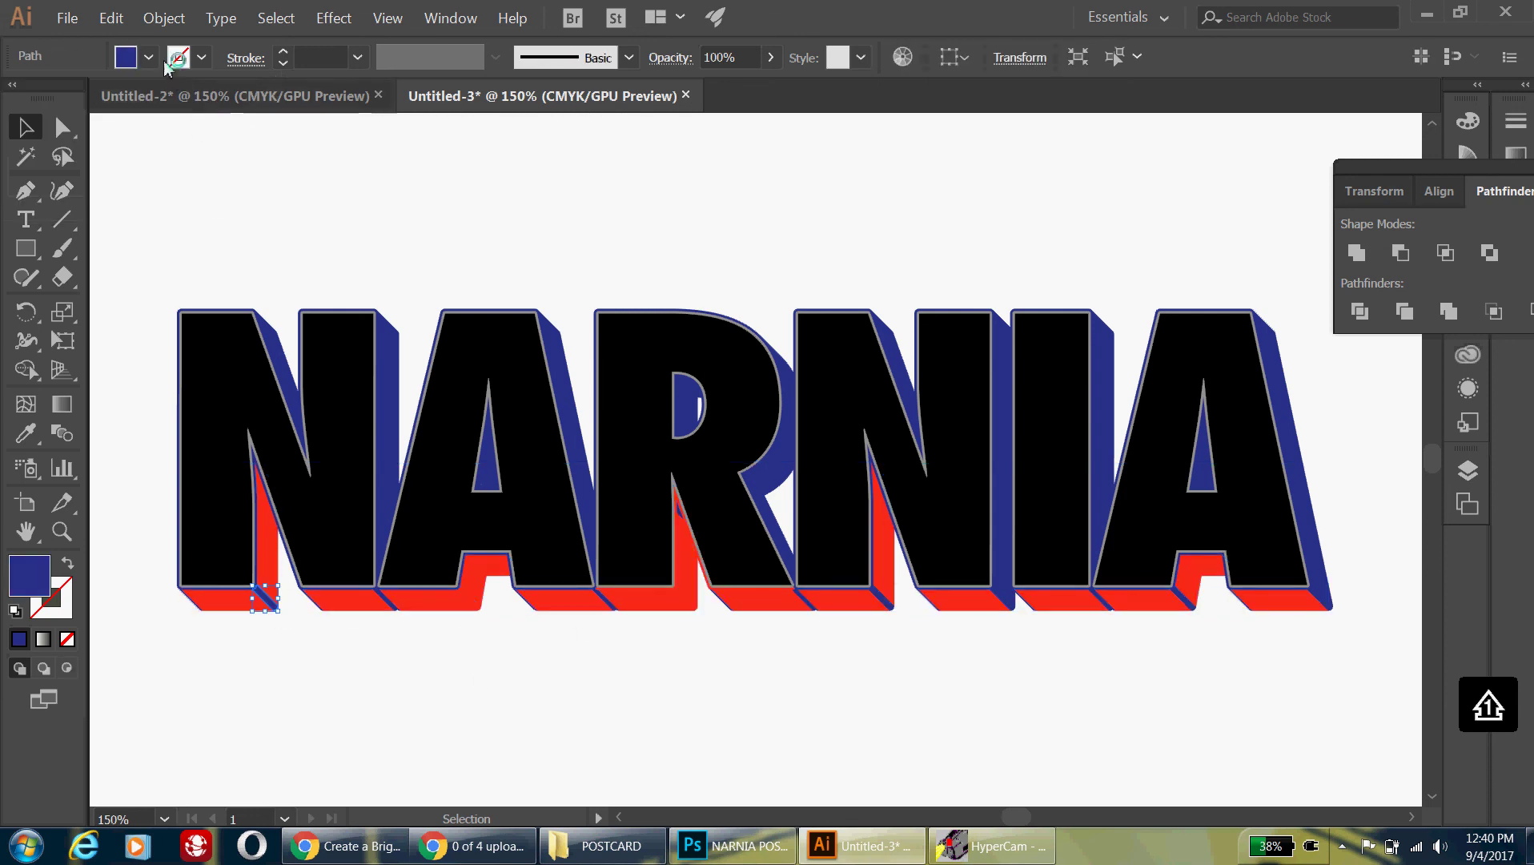
{"action": "left_click", "coordinate": [149, 57]}
{"action": "left_click", "coordinate": [182, 100]}
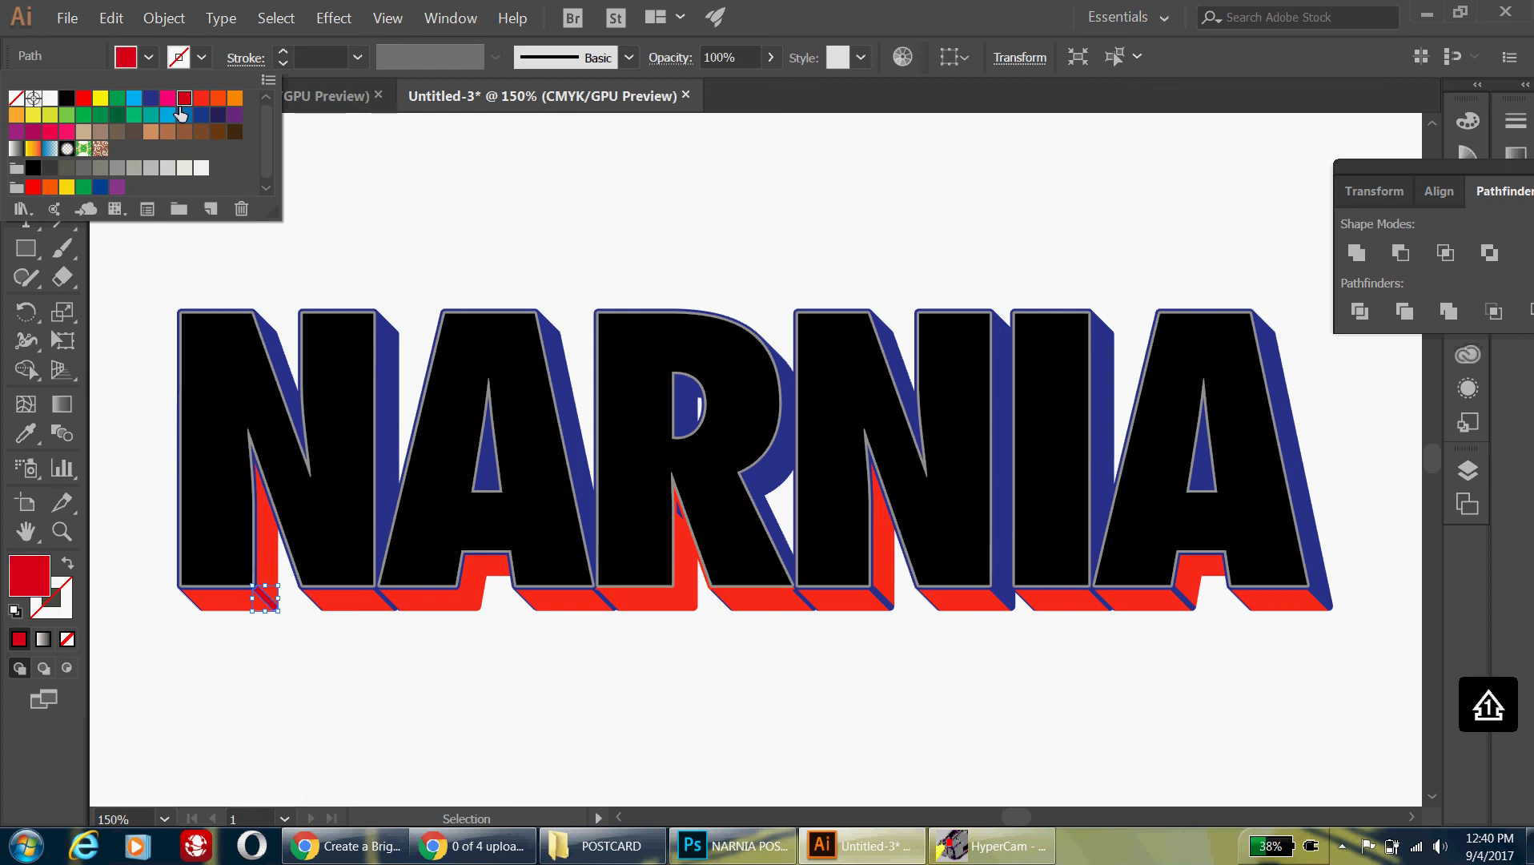
{"action": "left_click", "coordinate": [201, 98]}
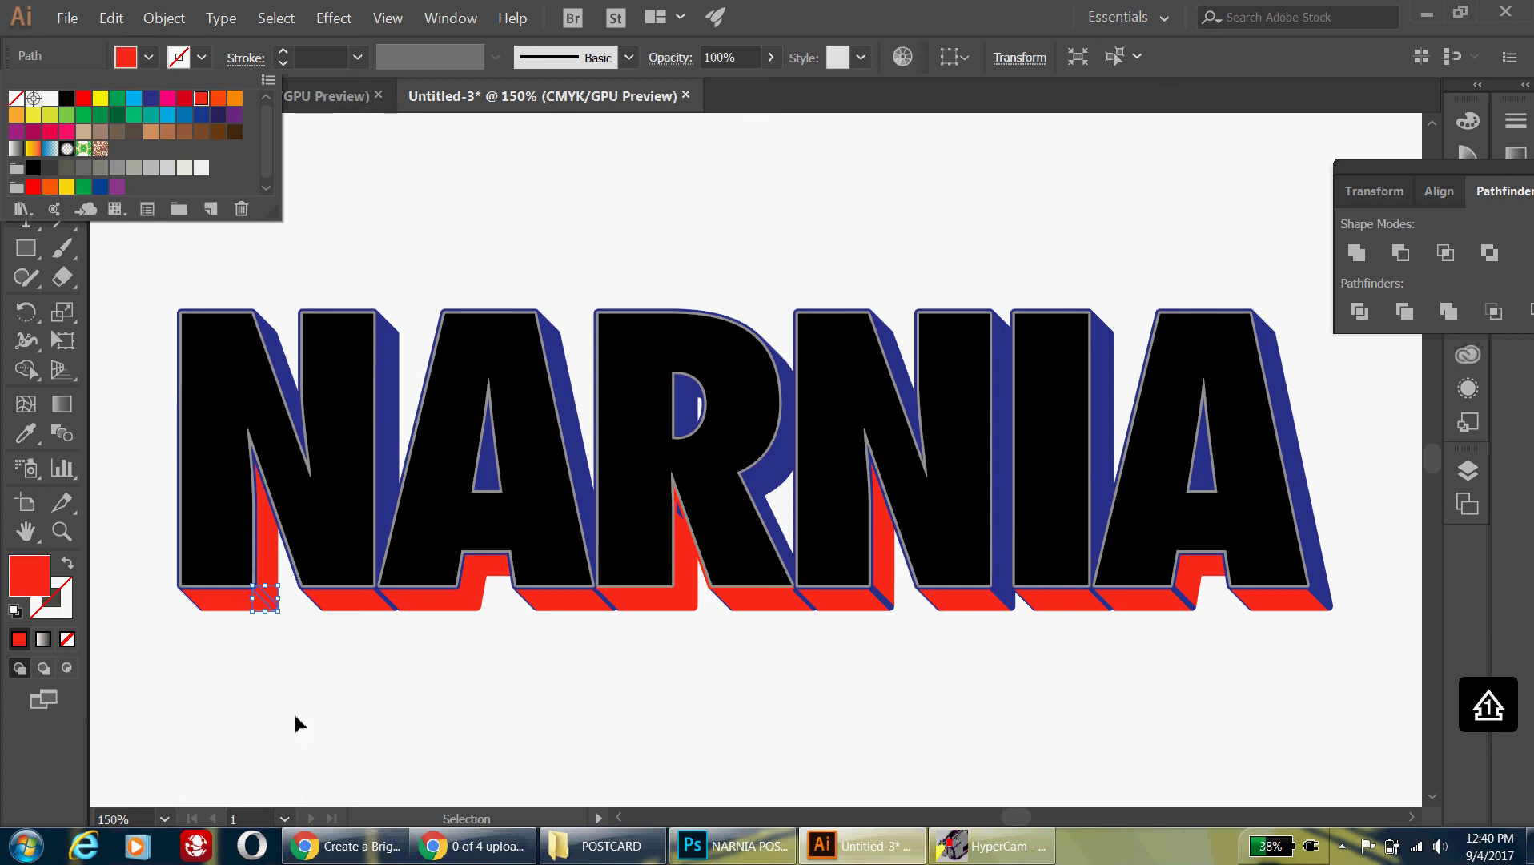
Fill the upper blue sliver path at the baseline between the first N and A with bright red, and deselect it.
{"action": "left_click", "coordinate": [390, 609]}
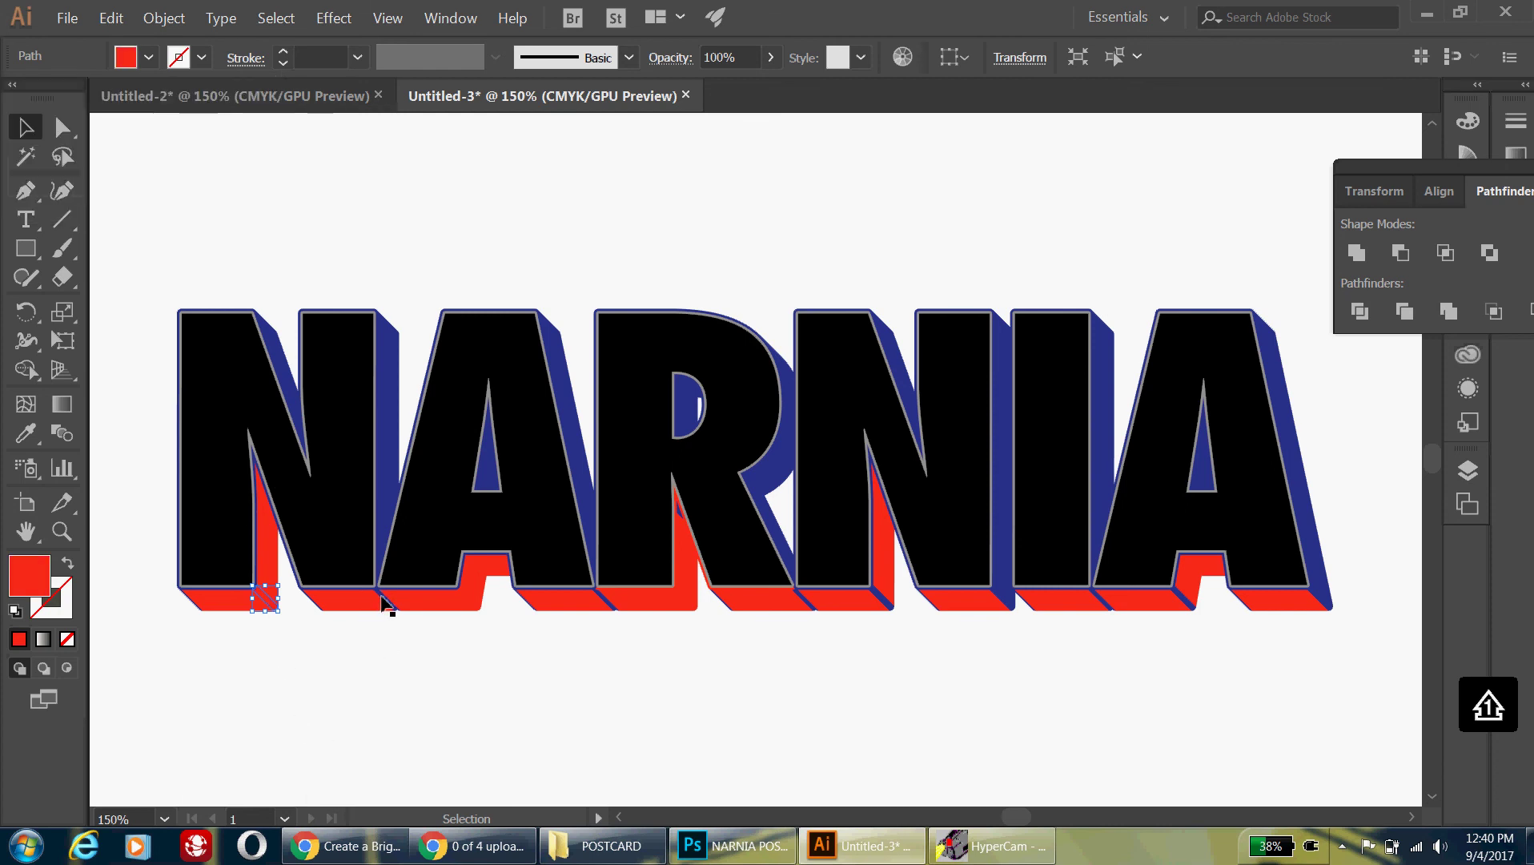
{"action": "left_click", "coordinate": [389, 600]}
{"action": "left_click", "coordinate": [149, 57]}
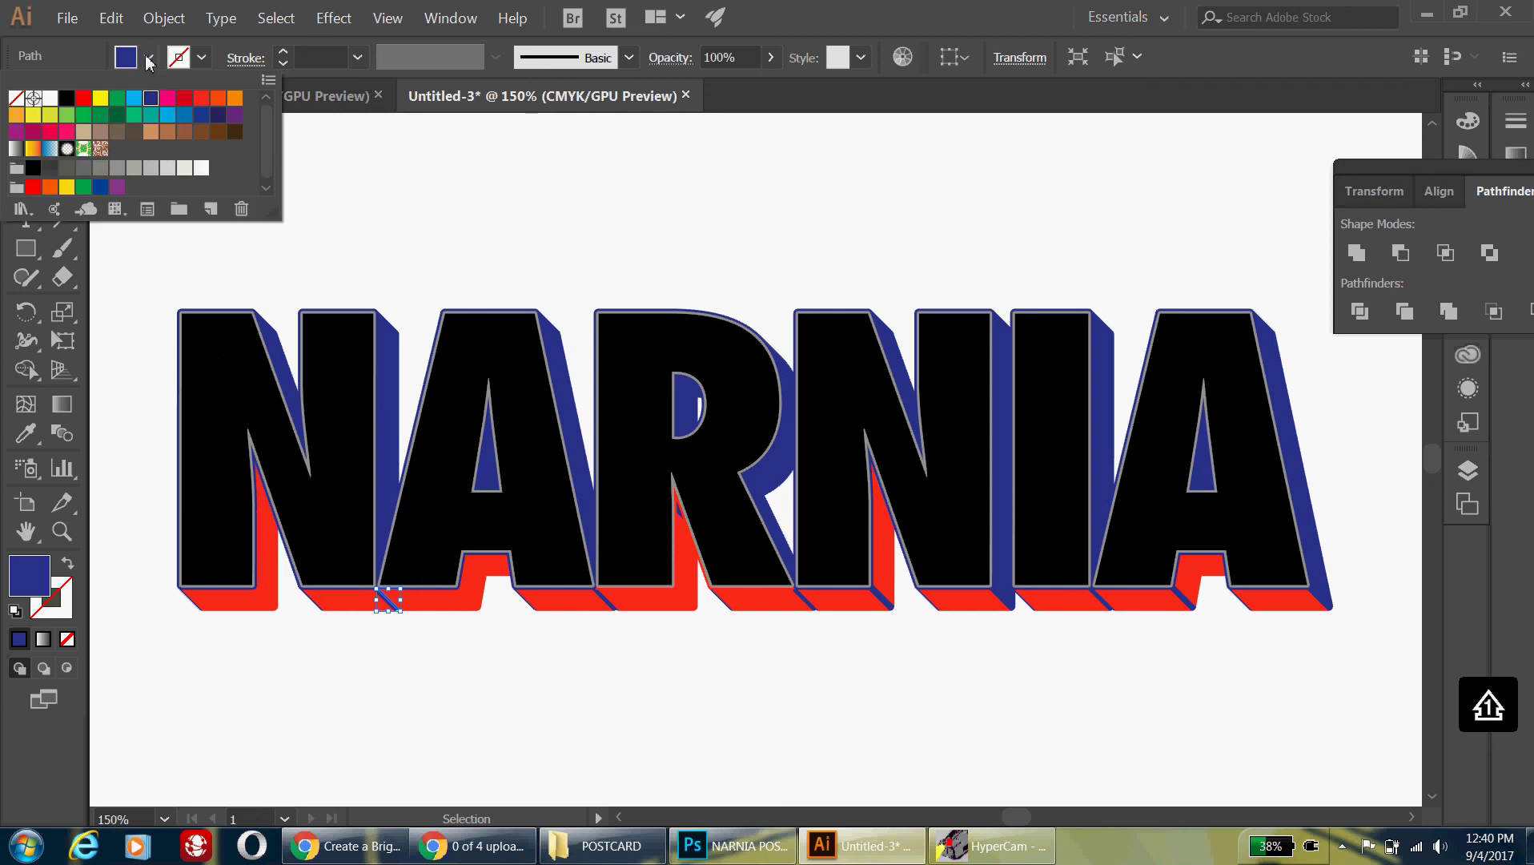
{"action": "left_click", "coordinate": [179, 102]}
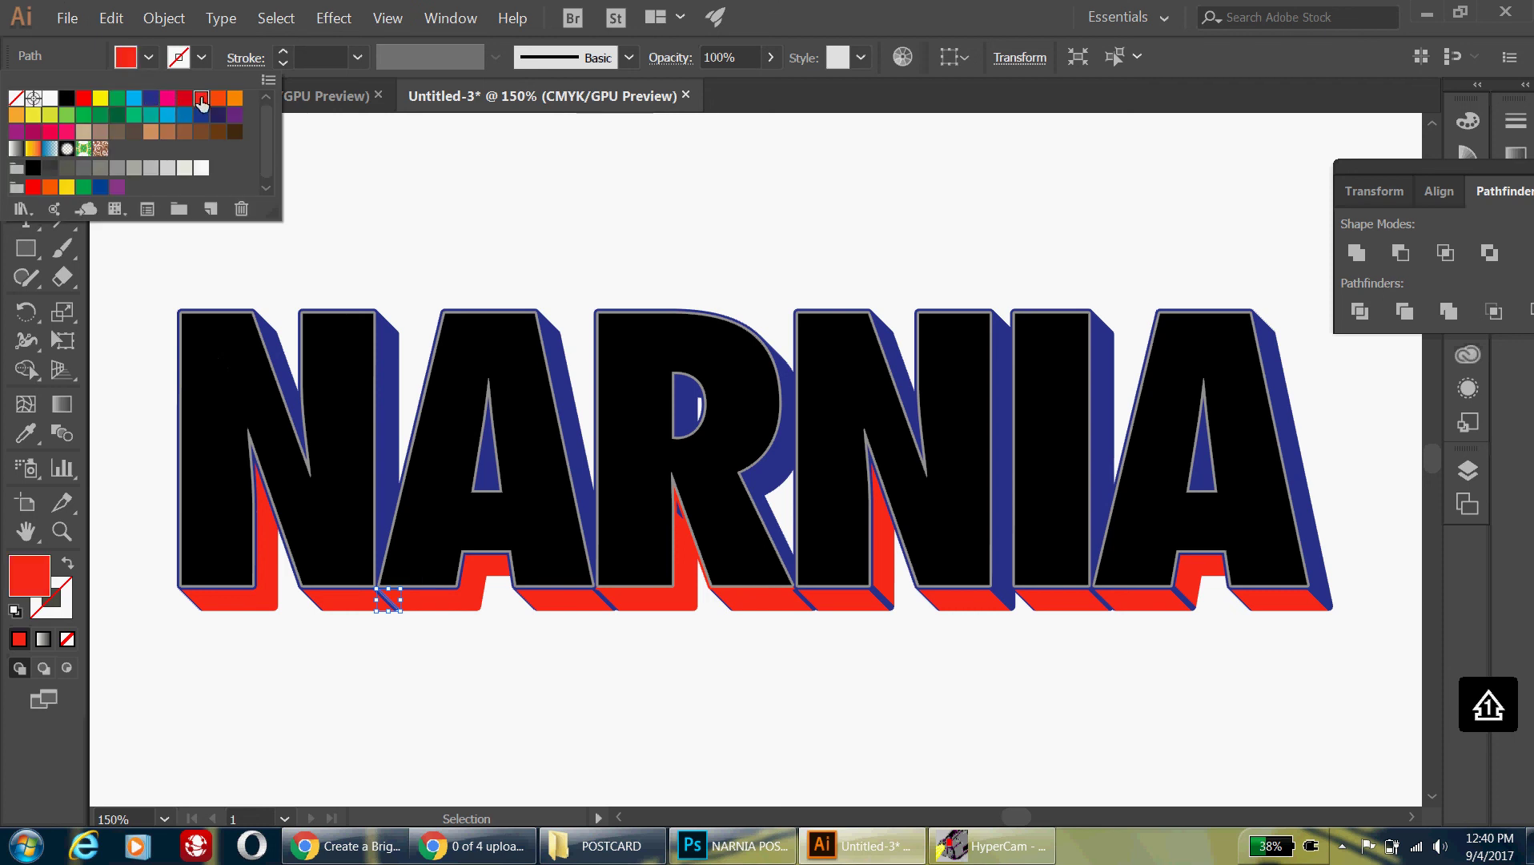
{"action": "left_click", "coordinate": [426, 692]}
{"action": "left_click", "coordinate": [465, 678]}
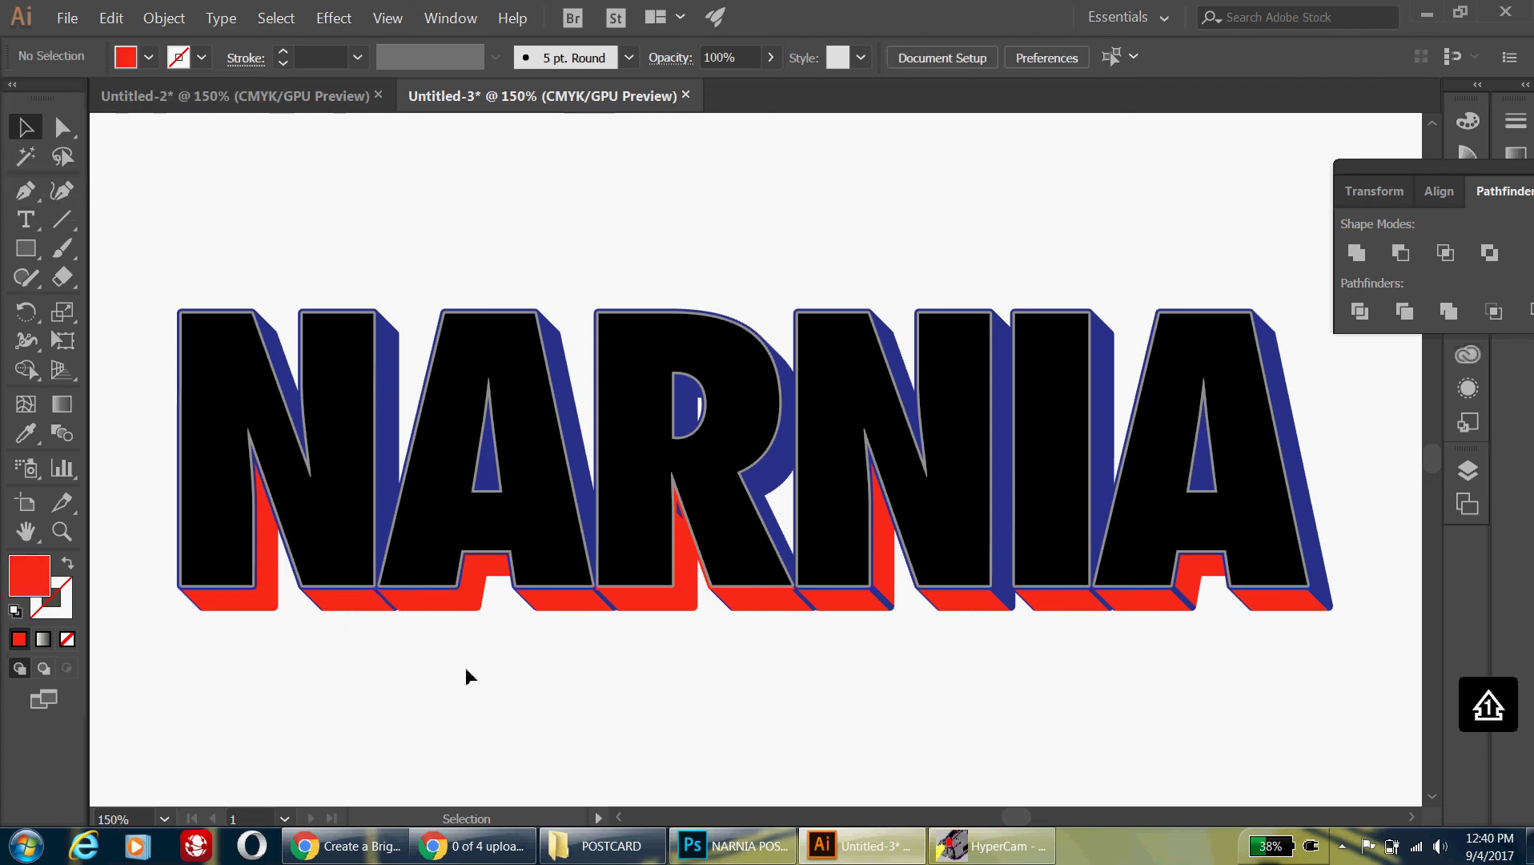
Fill the remaining blue sliver at the baseline between the first N and A with dark red.
{"action": "left_click", "coordinate": [386, 602]}
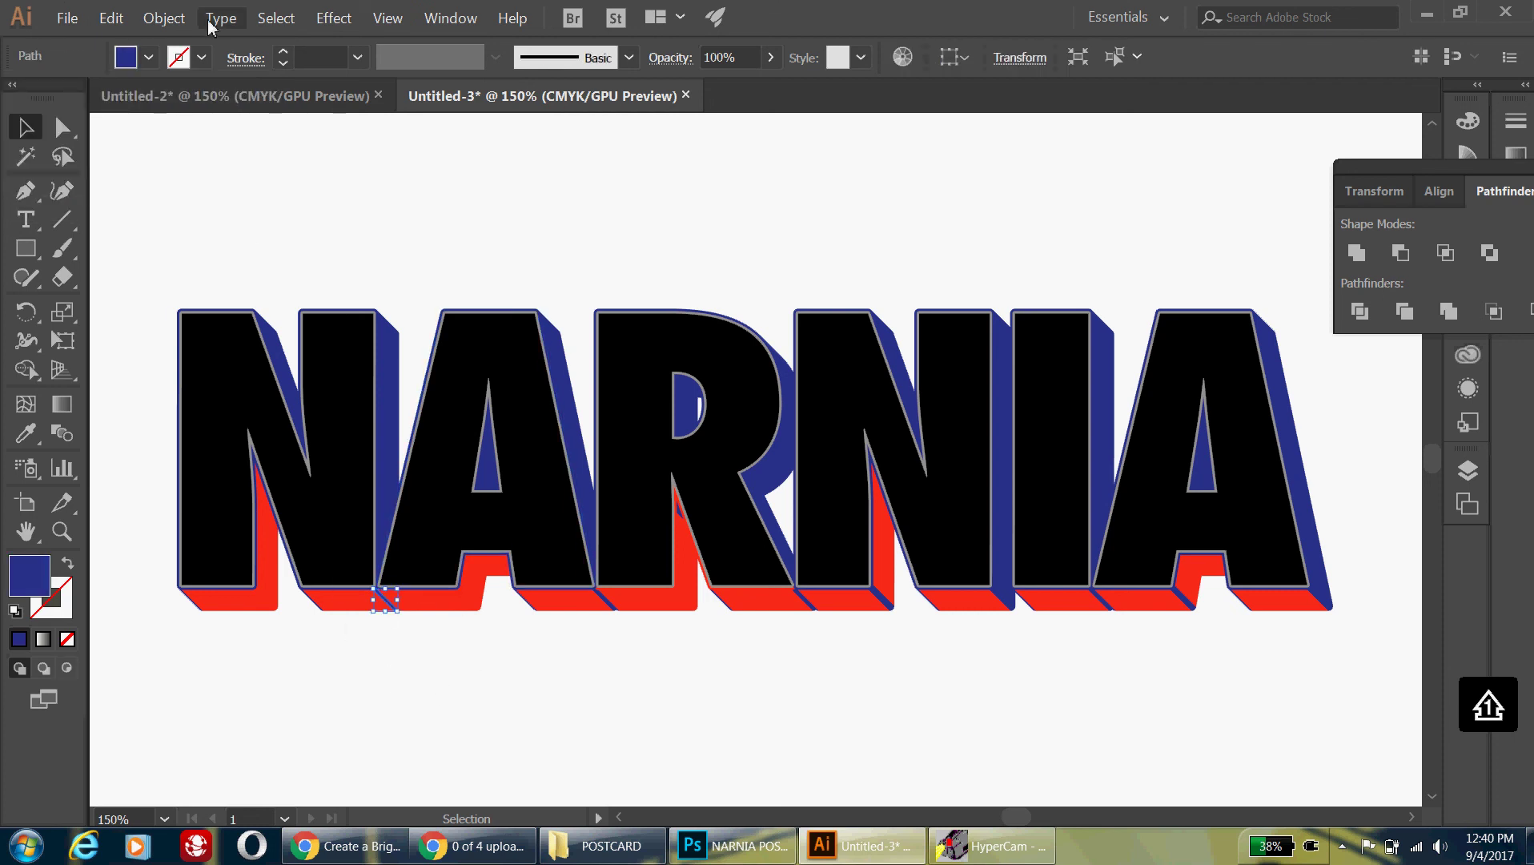
{"action": "left_click", "coordinate": [149, 56]}
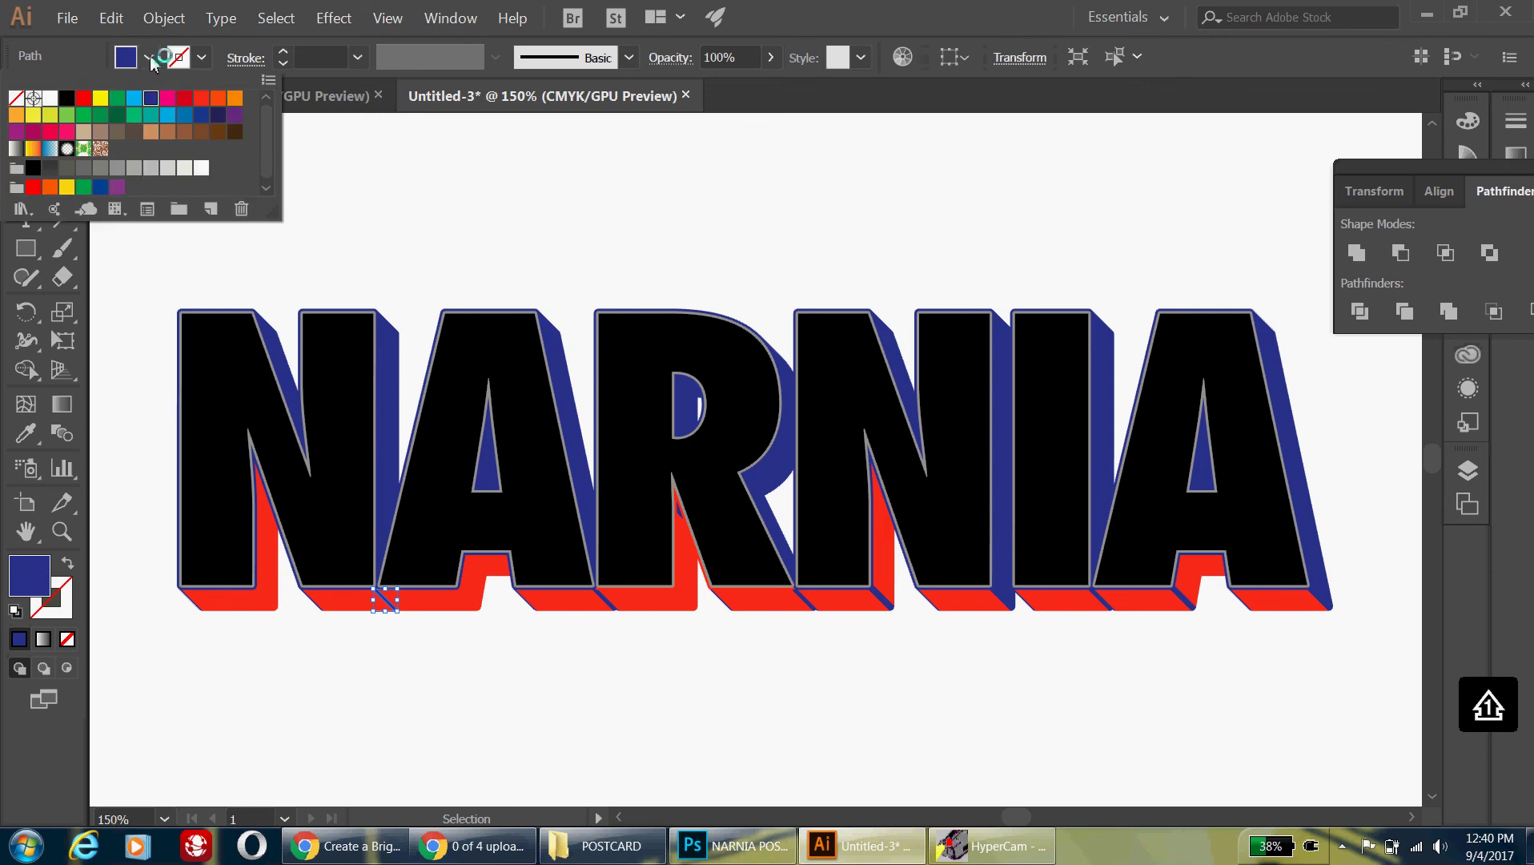
{"action": "left_click", "coordinate": [184, 97]}
{"action": "left_click", "coordinate": [538, 683]}
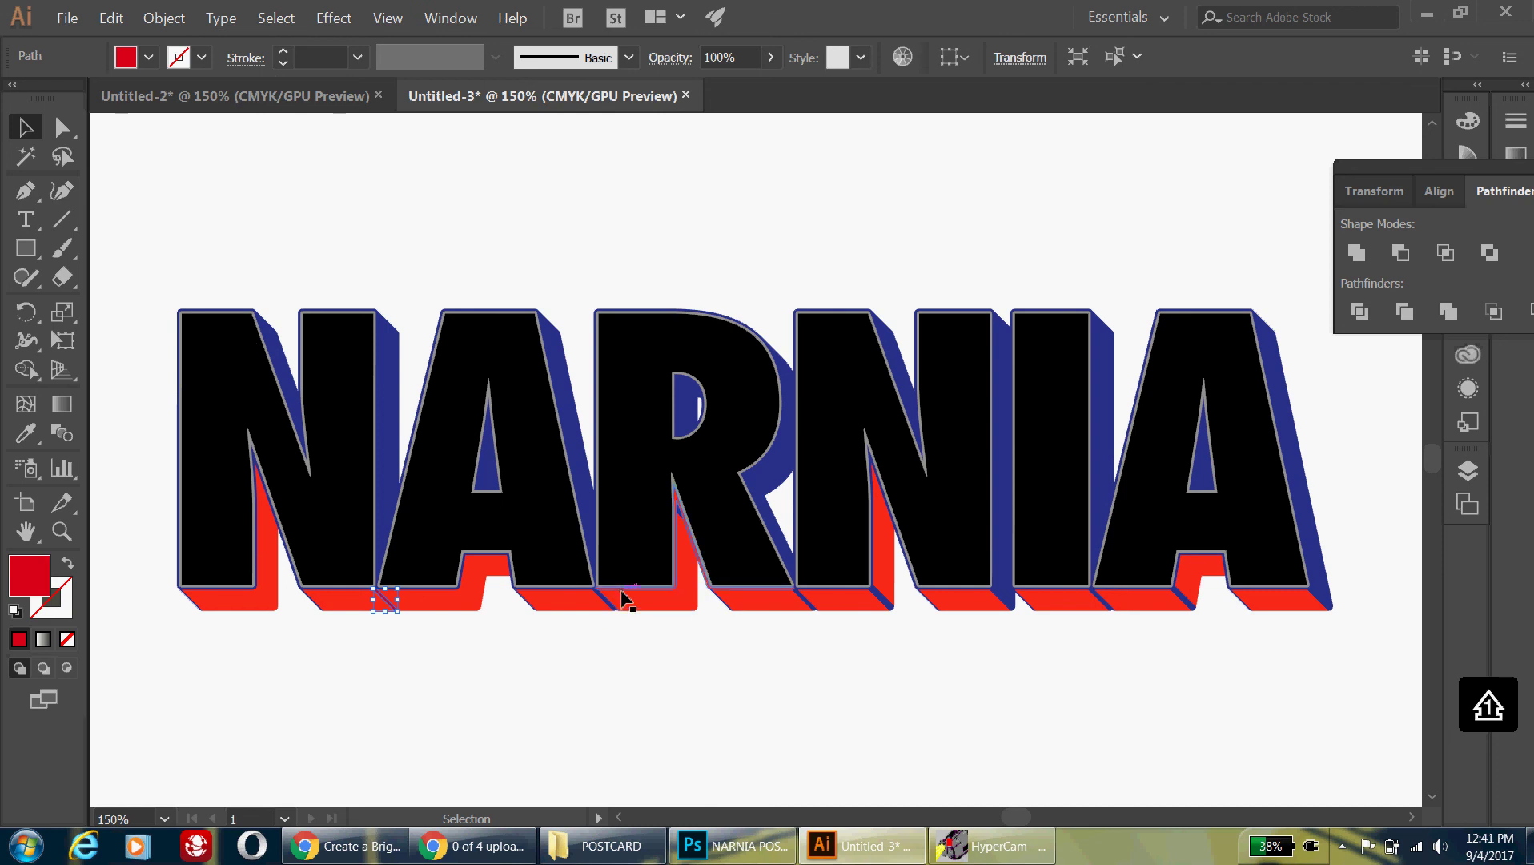
Fill the path running across the lower half of the R with CMYK Blue, and deselect it.
{"action": "left_click", "coordinate": [623, 593]}
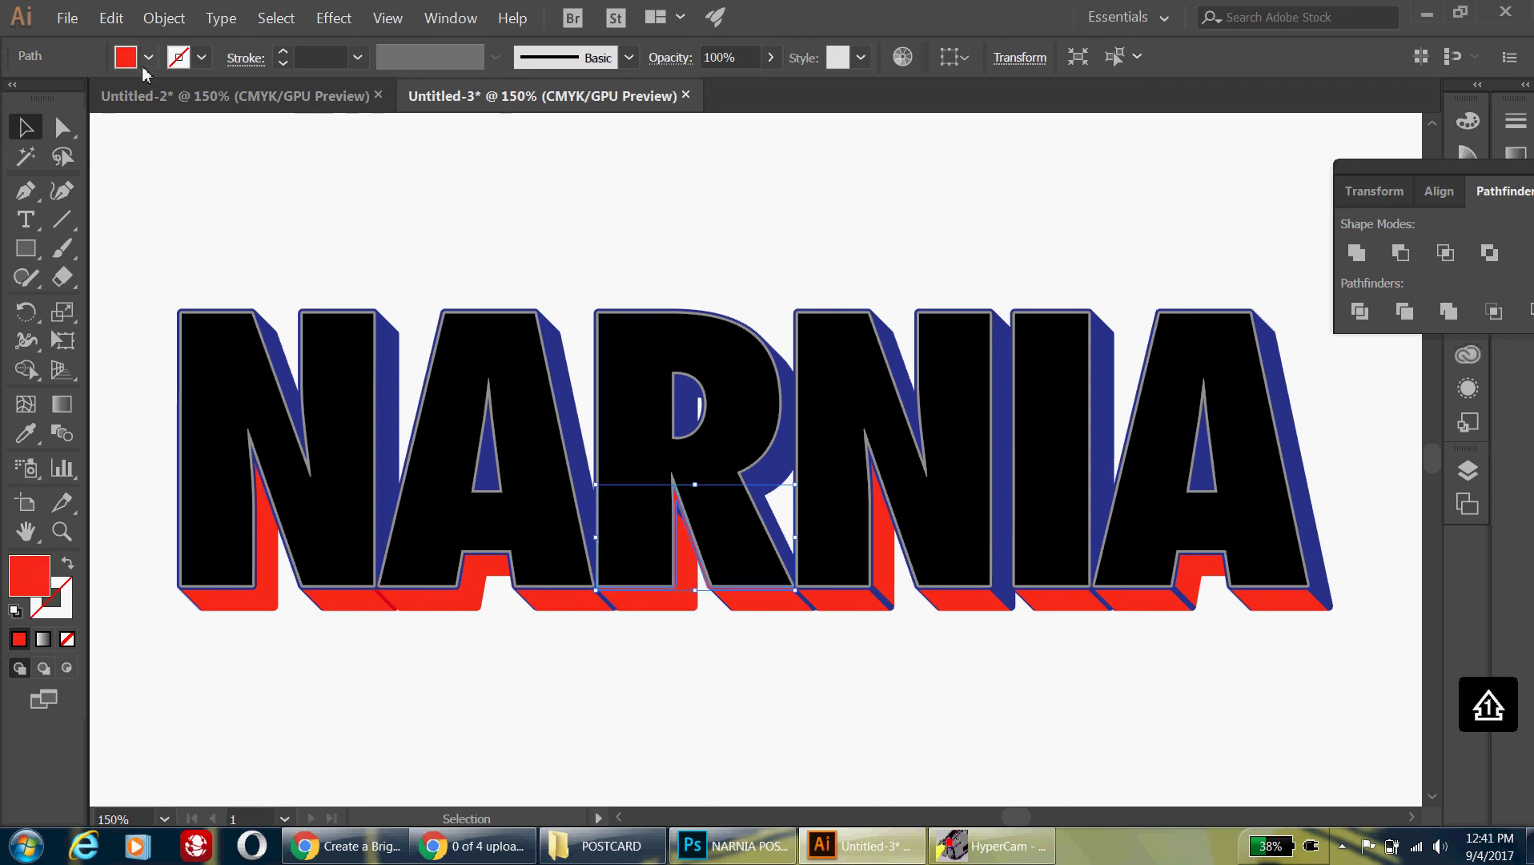
{"action": "left_click", "coordinate": [149, 57]}
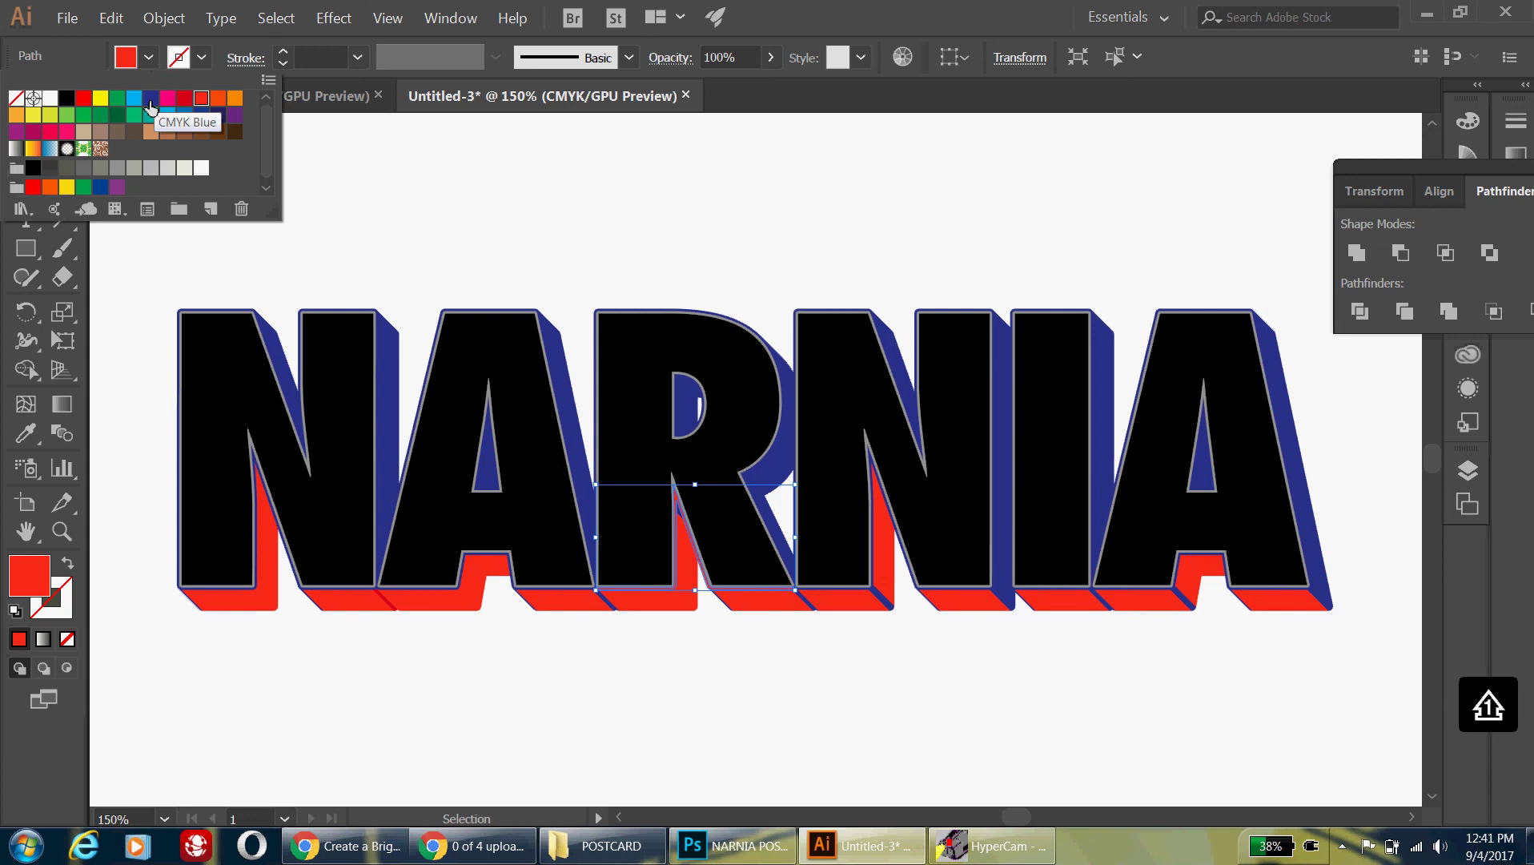
{"action": "left_click", "coordinate": [151, 106]}
{"action": "left_click", "coordinate": [589, 666]}
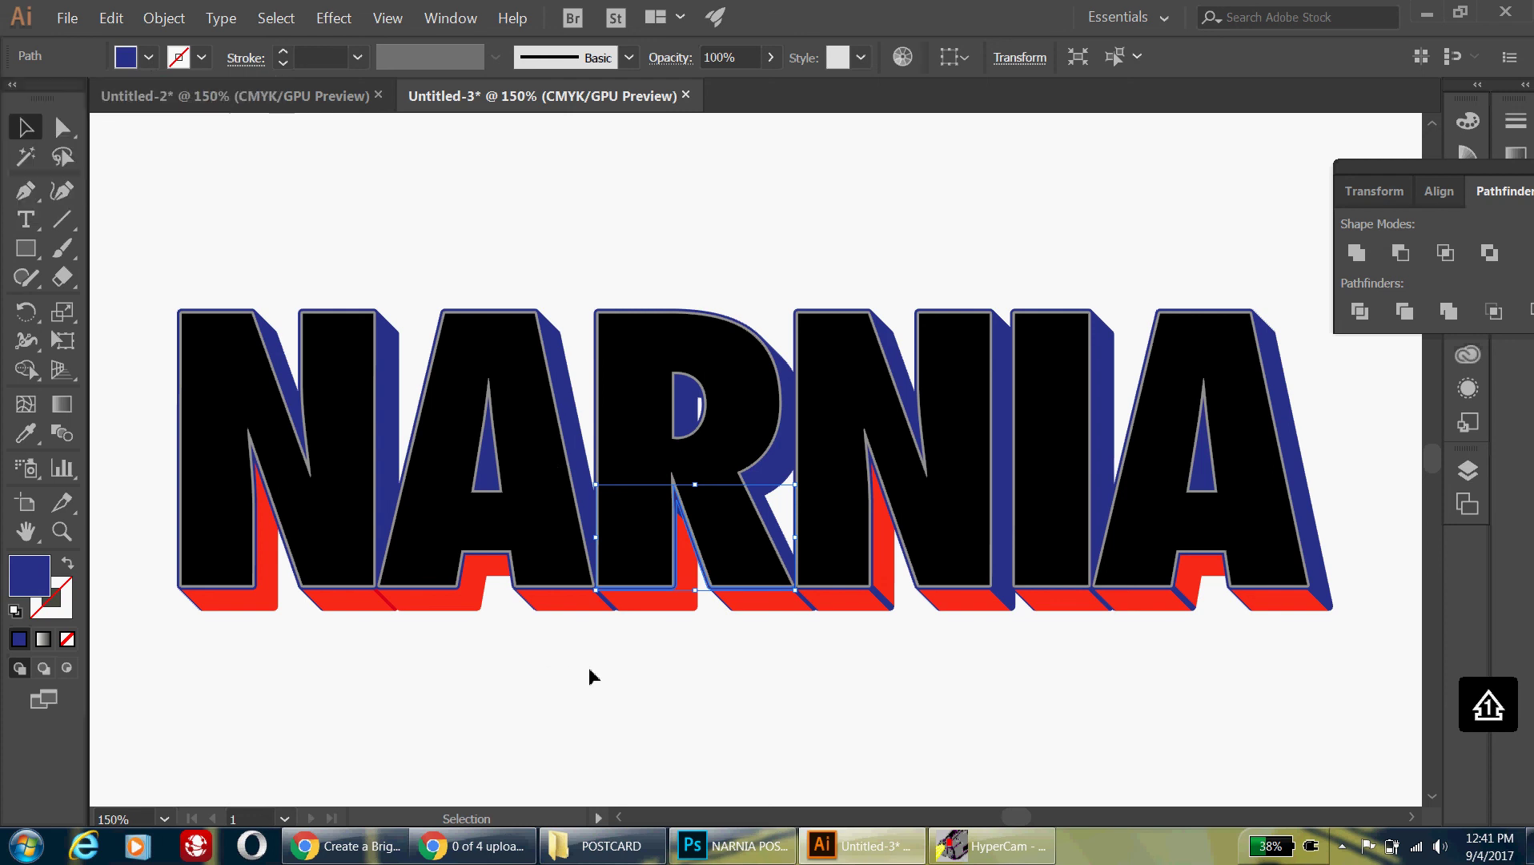
{"action": "left_click", "coordinate": [701, 715]}
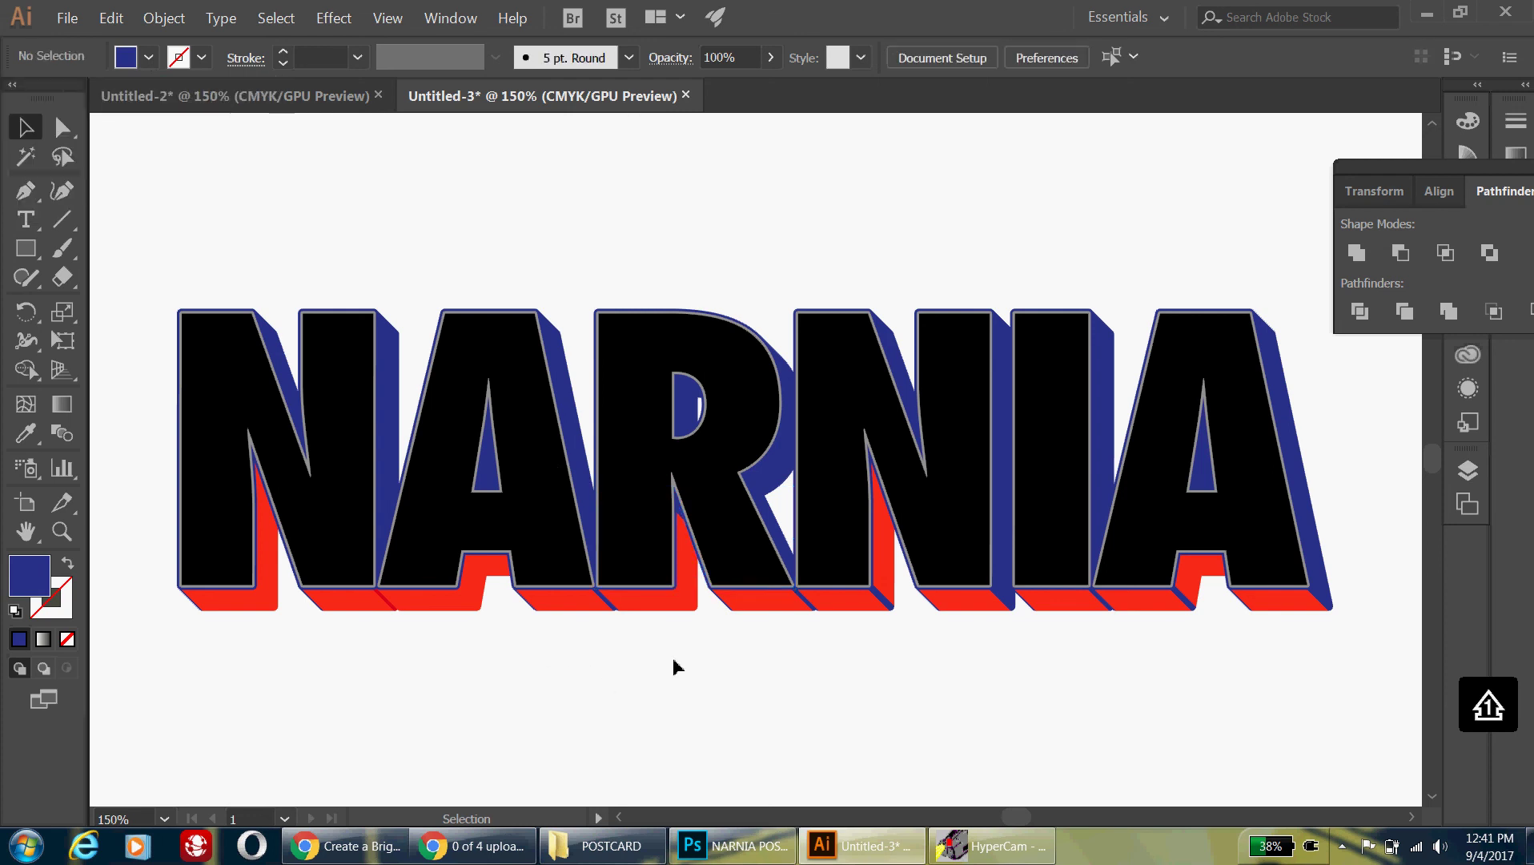
Fill the blue sliver at the baseline between the R and the second N with bright red.
{"action": "left_click", "coordinate": [803, 606]}
{"action": "left_click", "coordinate": [148, 56]}
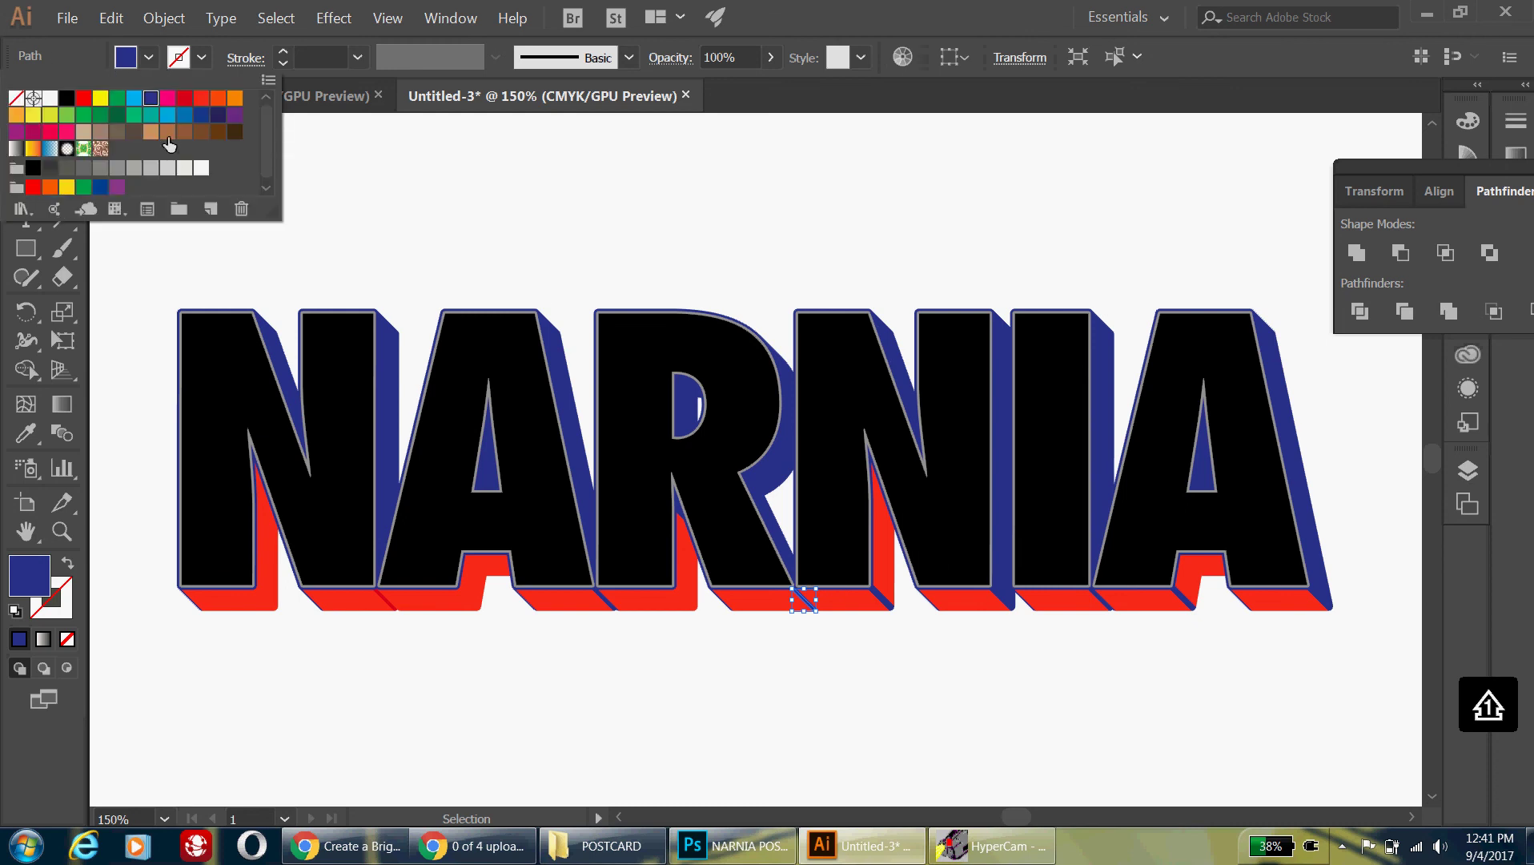
{"action": "left_click", "coordinate": [200, 98]}
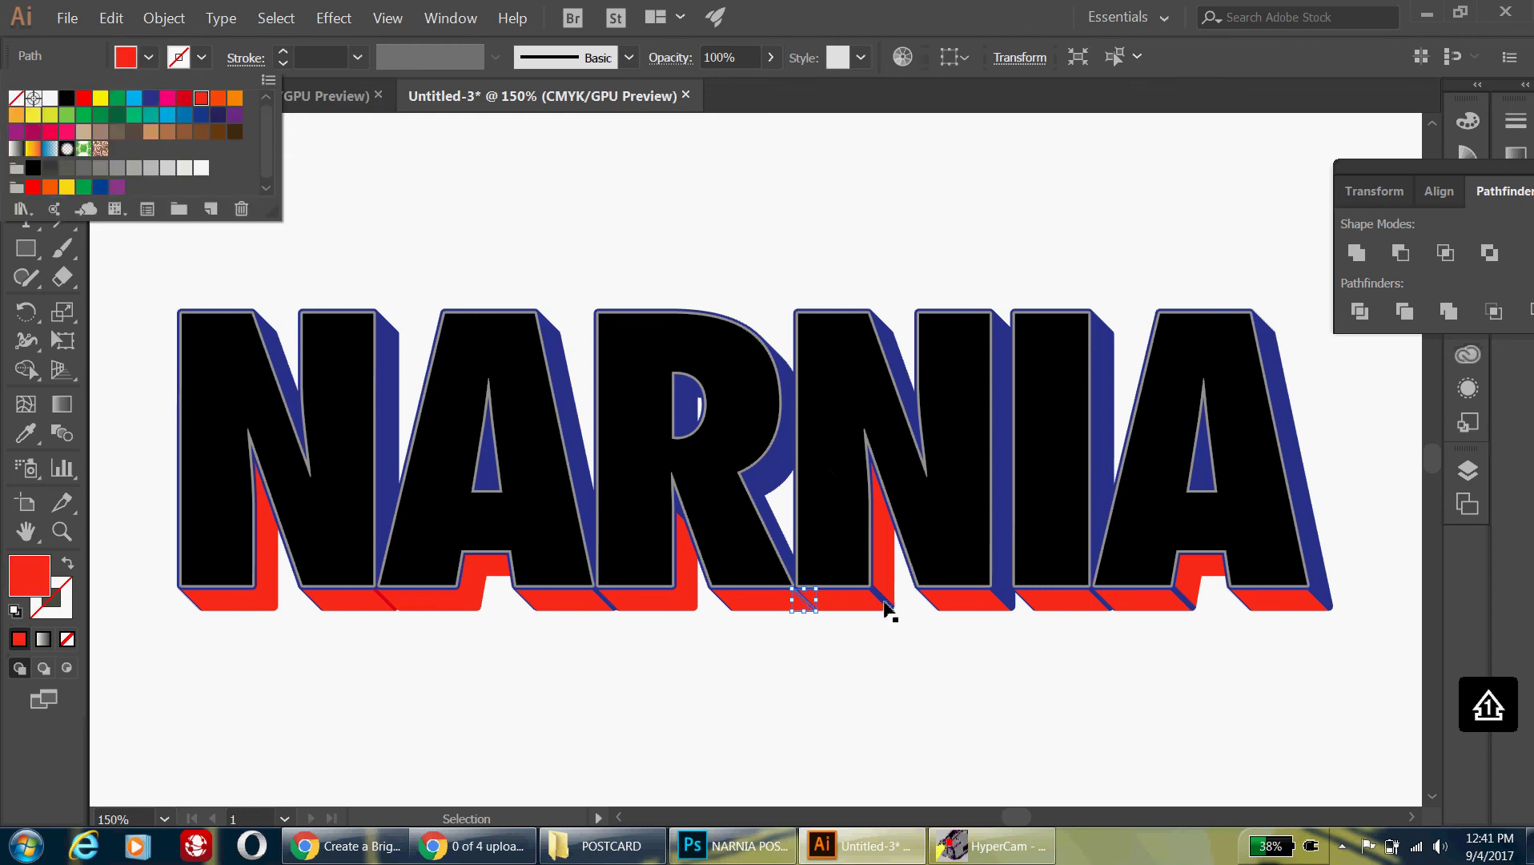
{"action": "left_click", "coordinate": [149, 60]}
{"action": "key", "text": "Escape"}
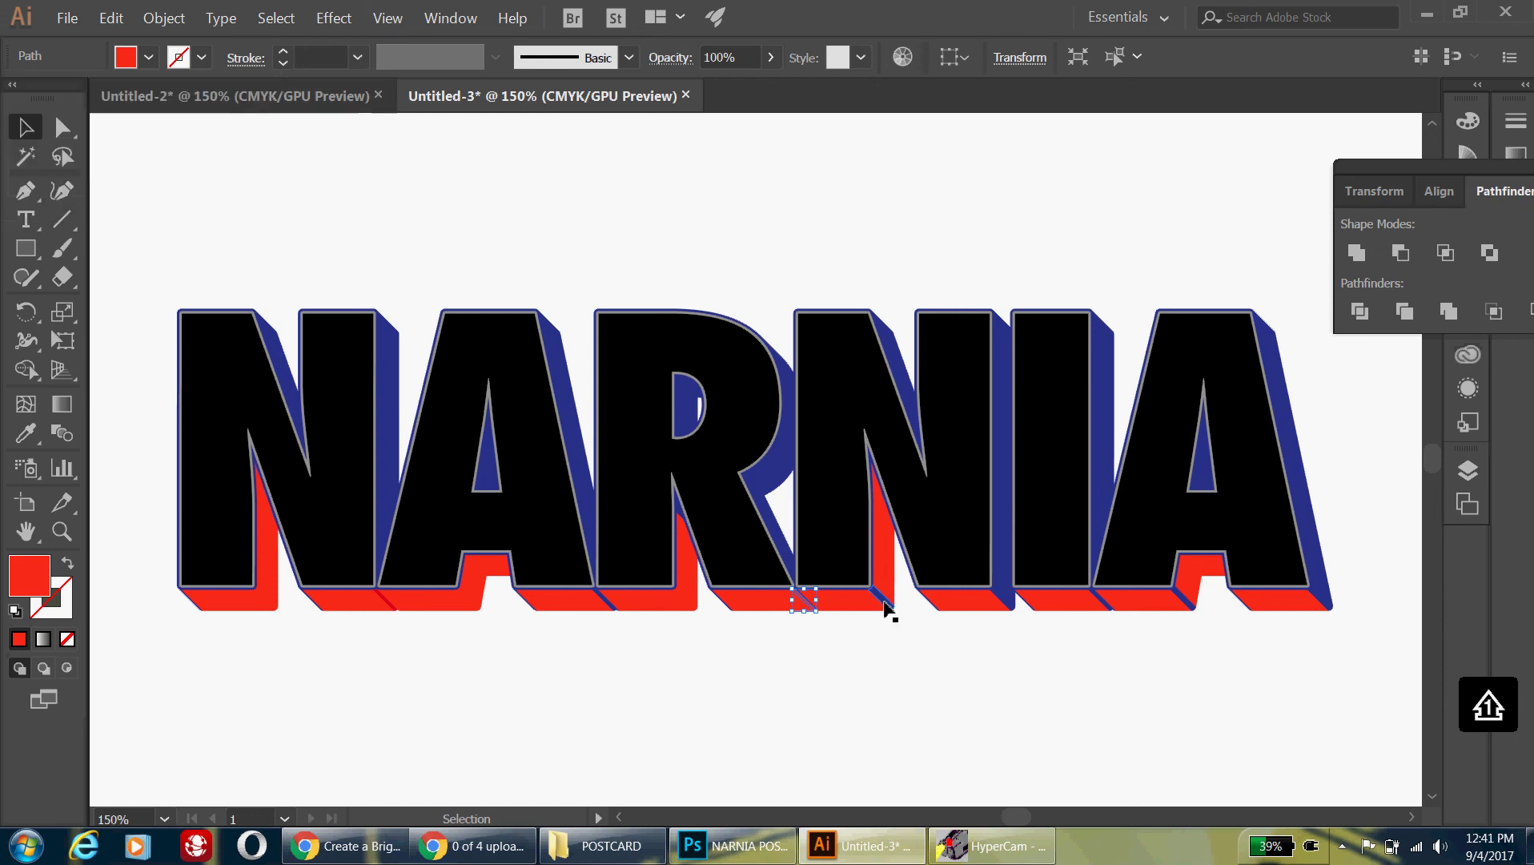
{"action": "left_click", "coordinate": [148, 59]}
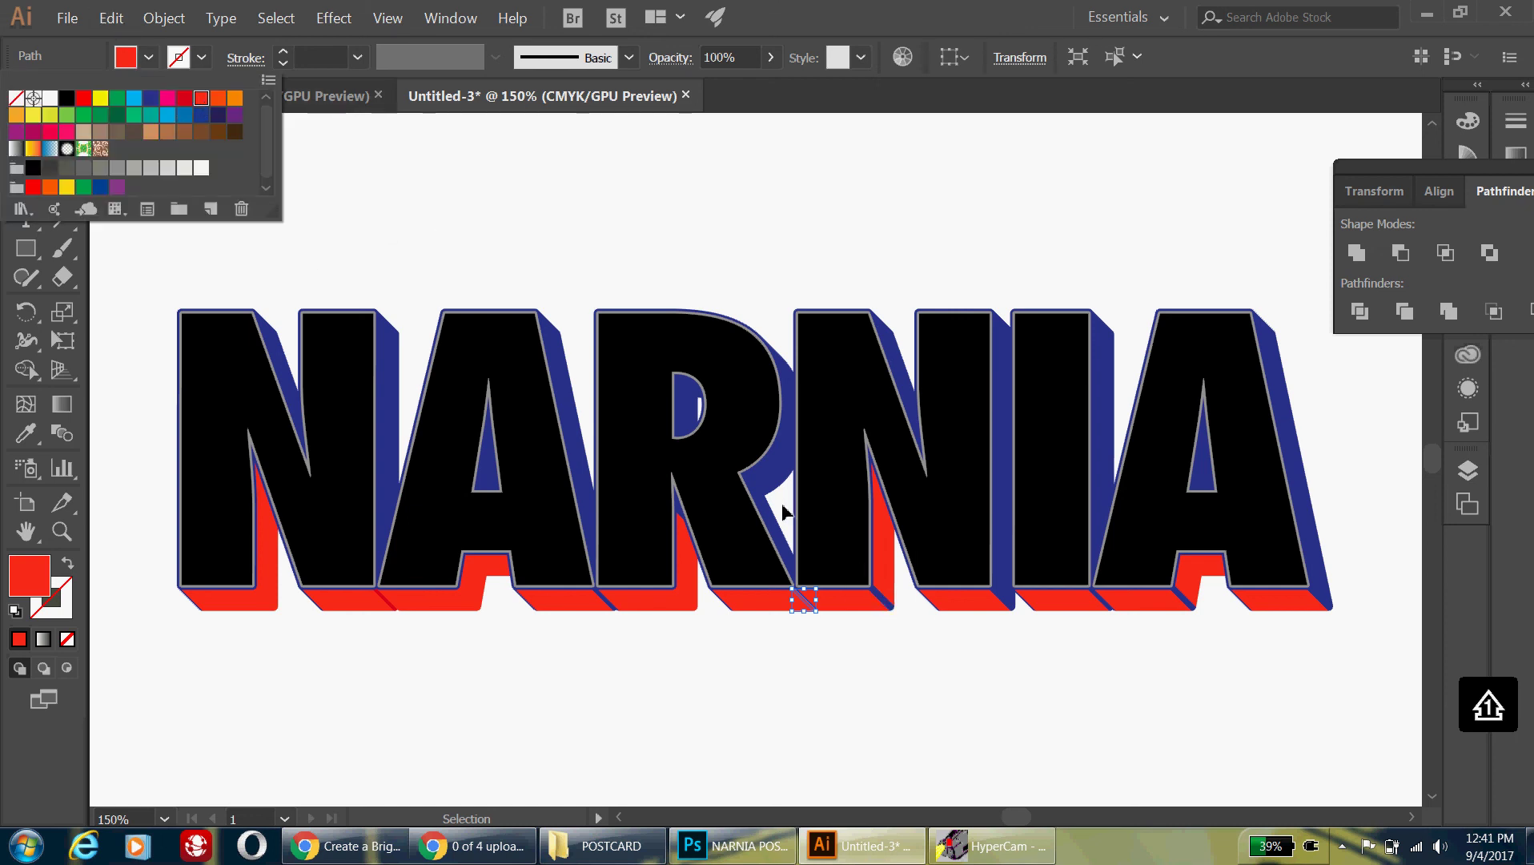
{"action": "key", "text": "Escape"}
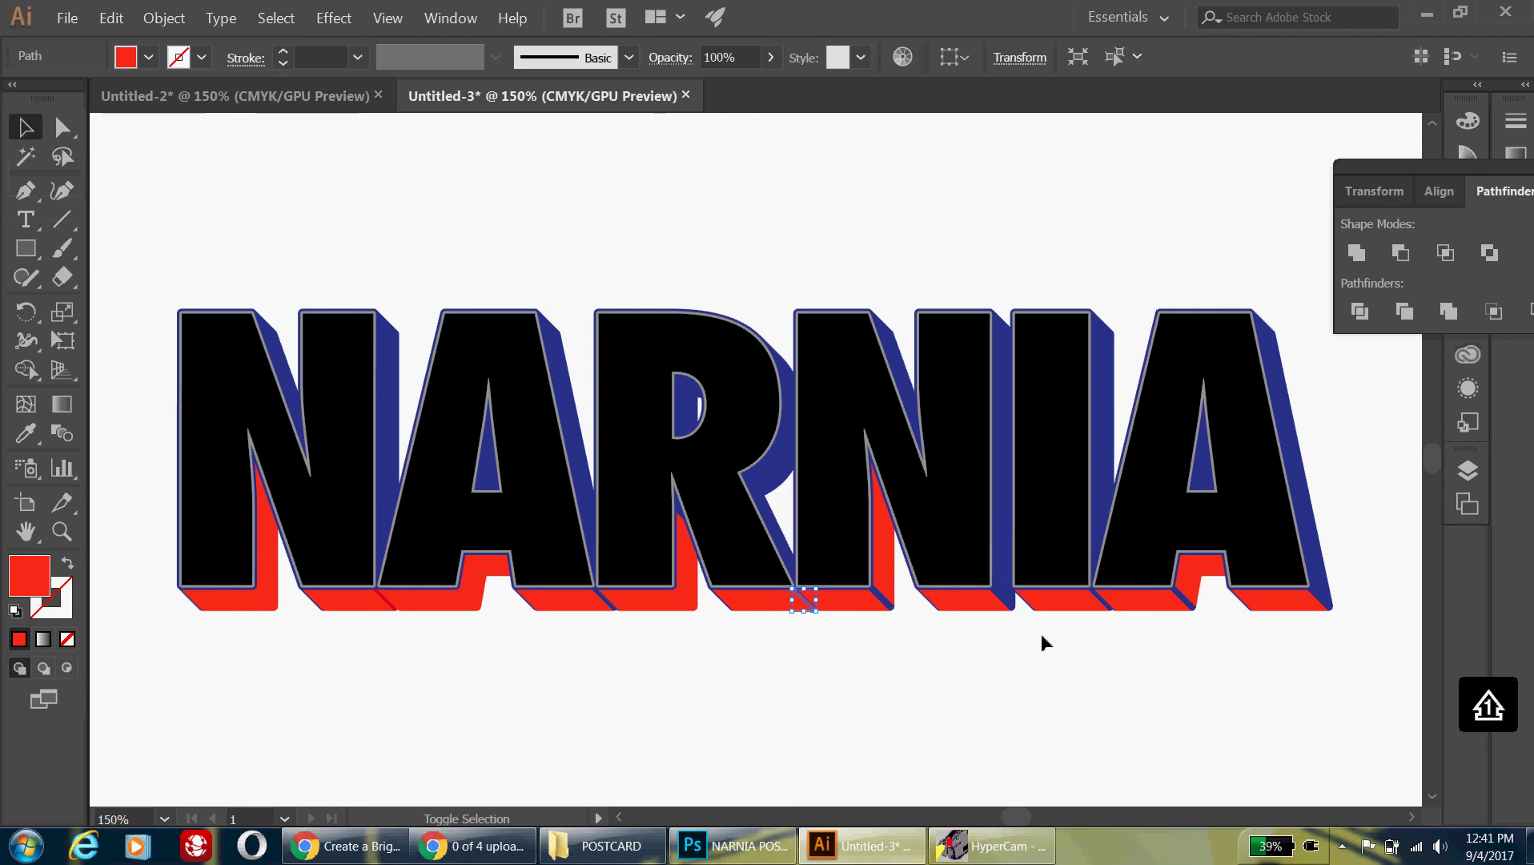
Add the slivers between the I and last A and at that A's left foot to the selection, and fill them bright red.
{"action": "left_click", "coordinate": [1104, 614], "text": "shift"}
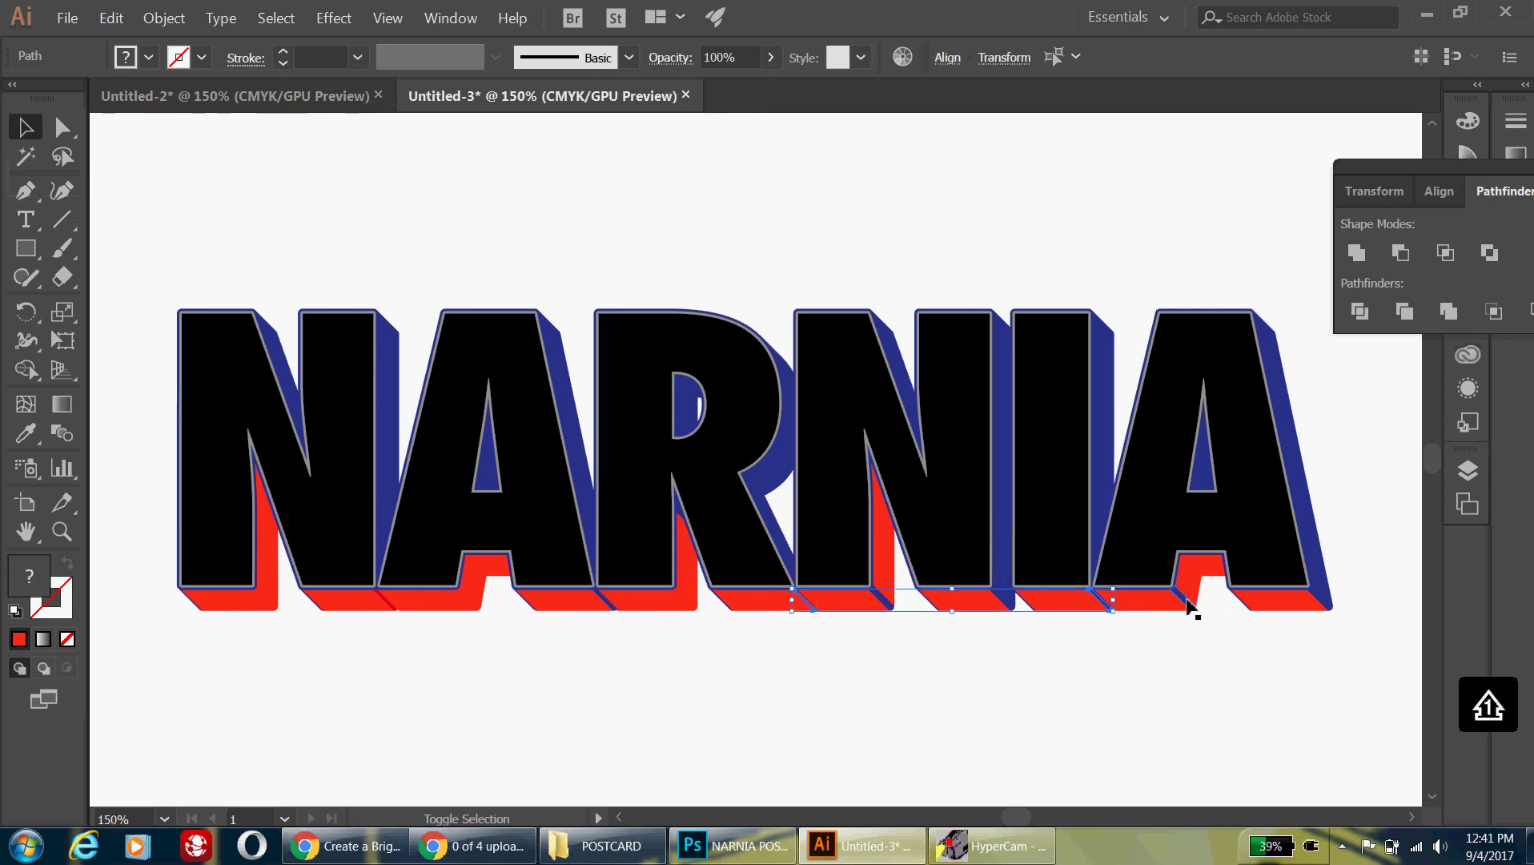
{"action": "left_click", "coordinate": [1188, 603], "text": "shift"}
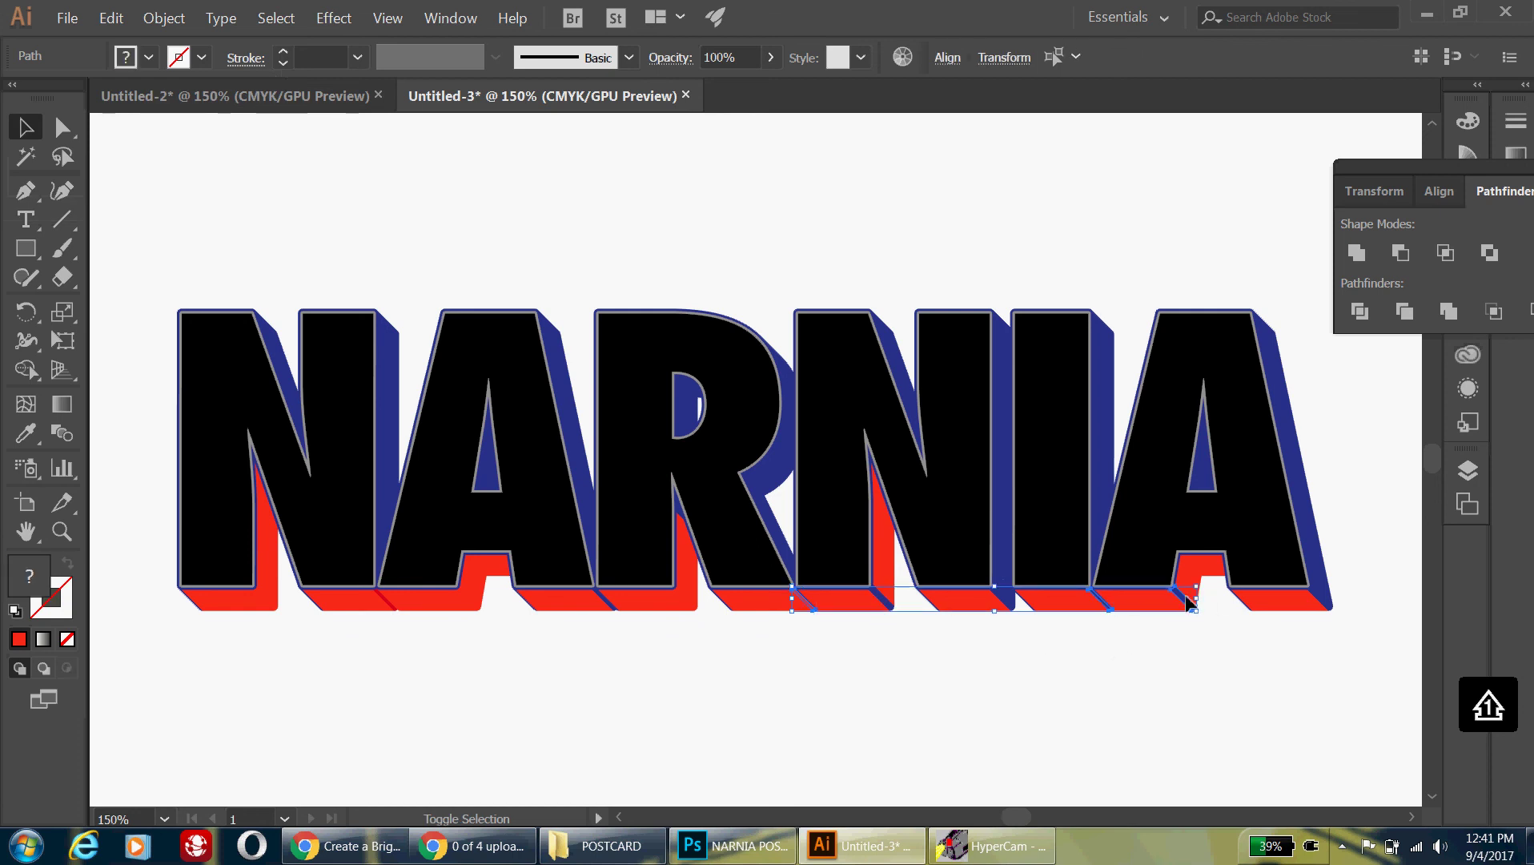
{"action": "left_click", "coordinate": [149, 59]}
{"action": "left_click", "coordinate": [201, 98]}
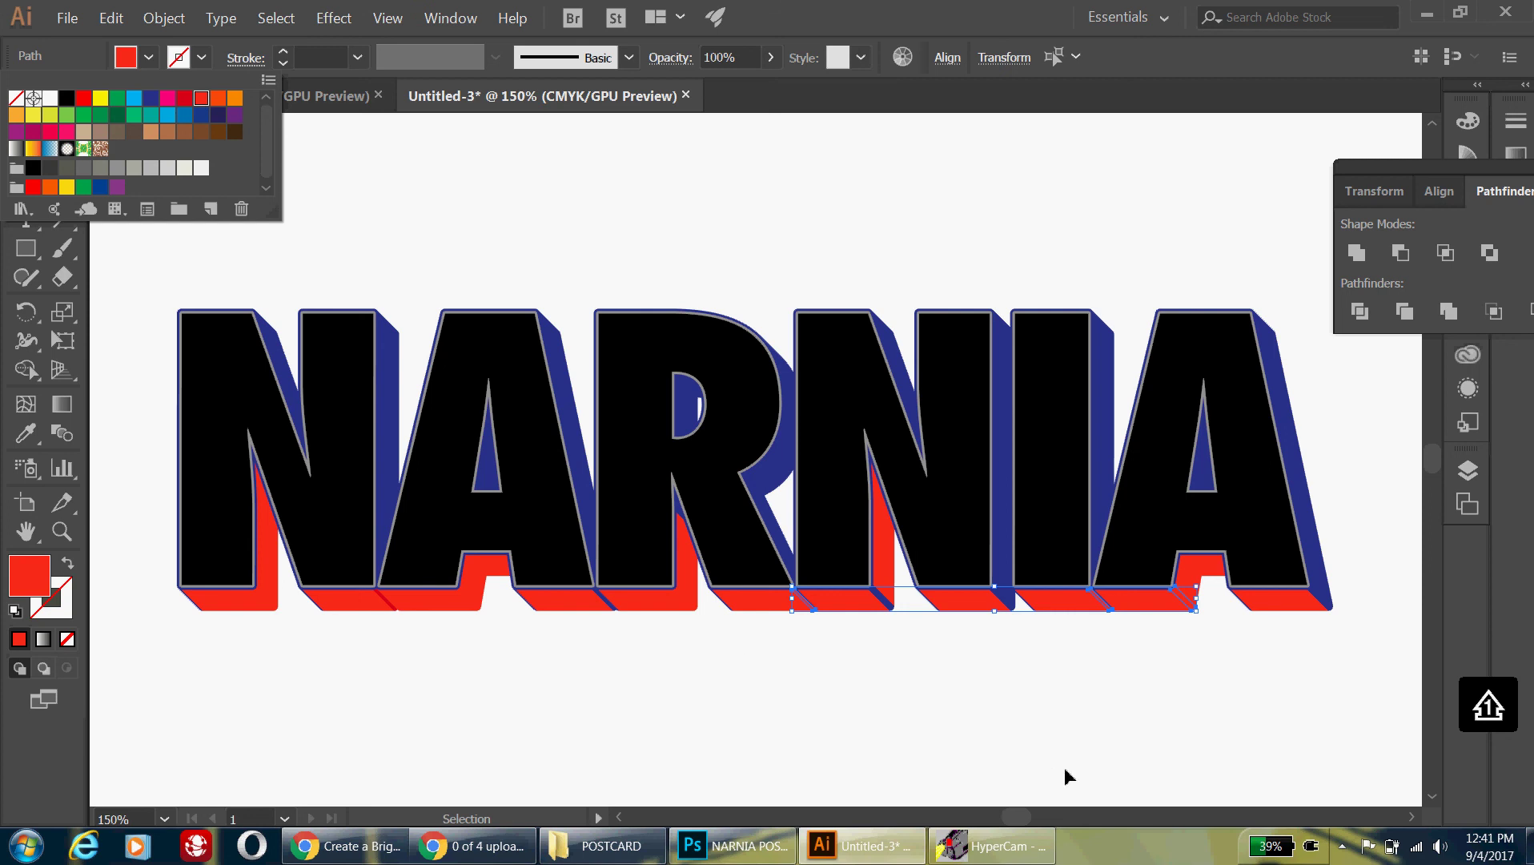
{"action": "left_click", "coordinate": [1095, 679]}
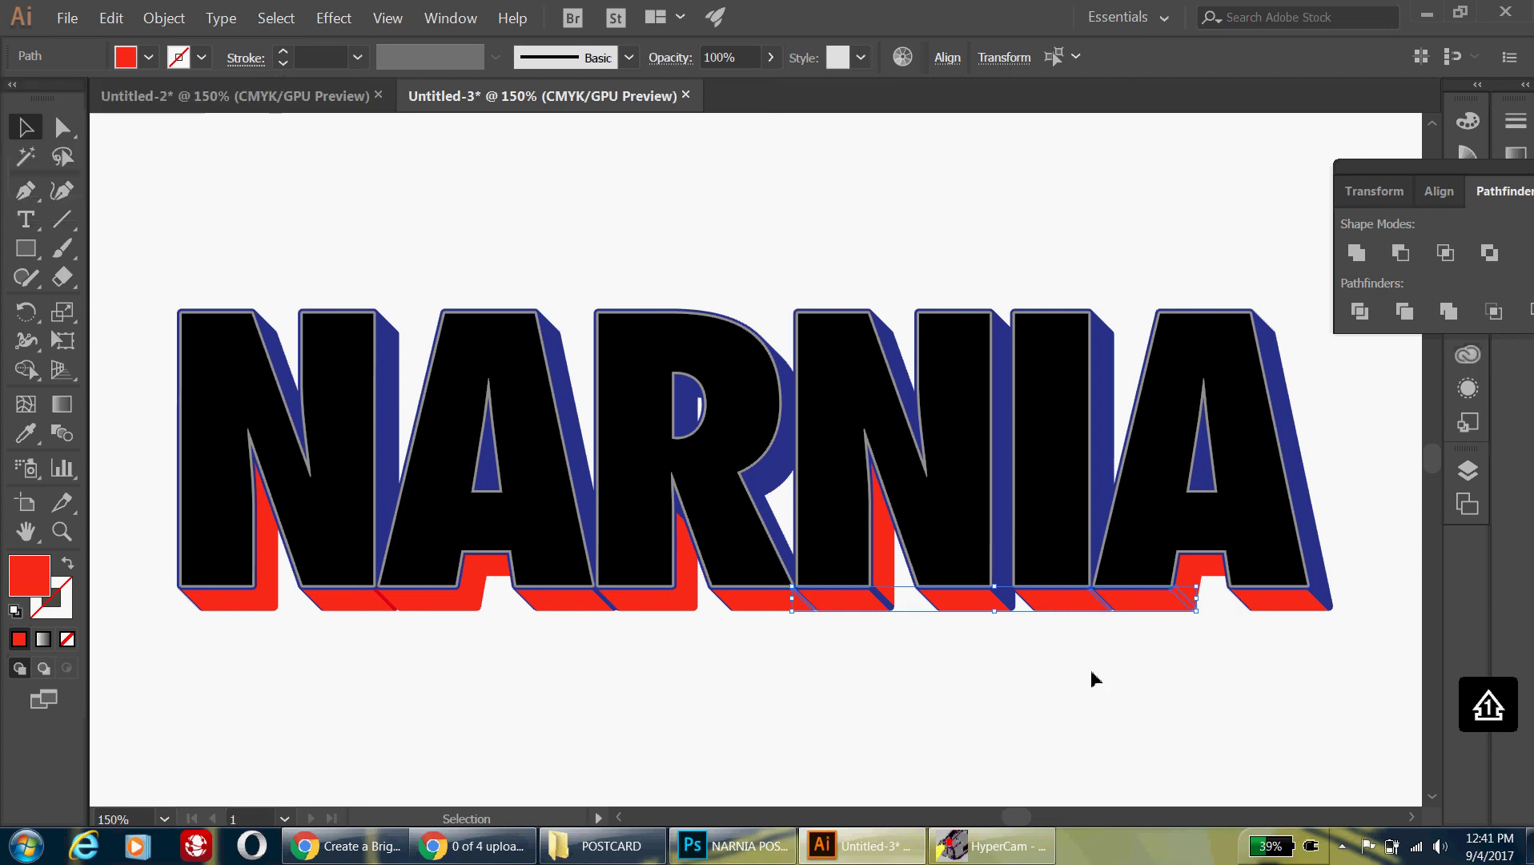
Fill the blue sliver at the foot of the second N's left stem with bright red.
{"action": "left_click", "coordinate": [879, 599]}
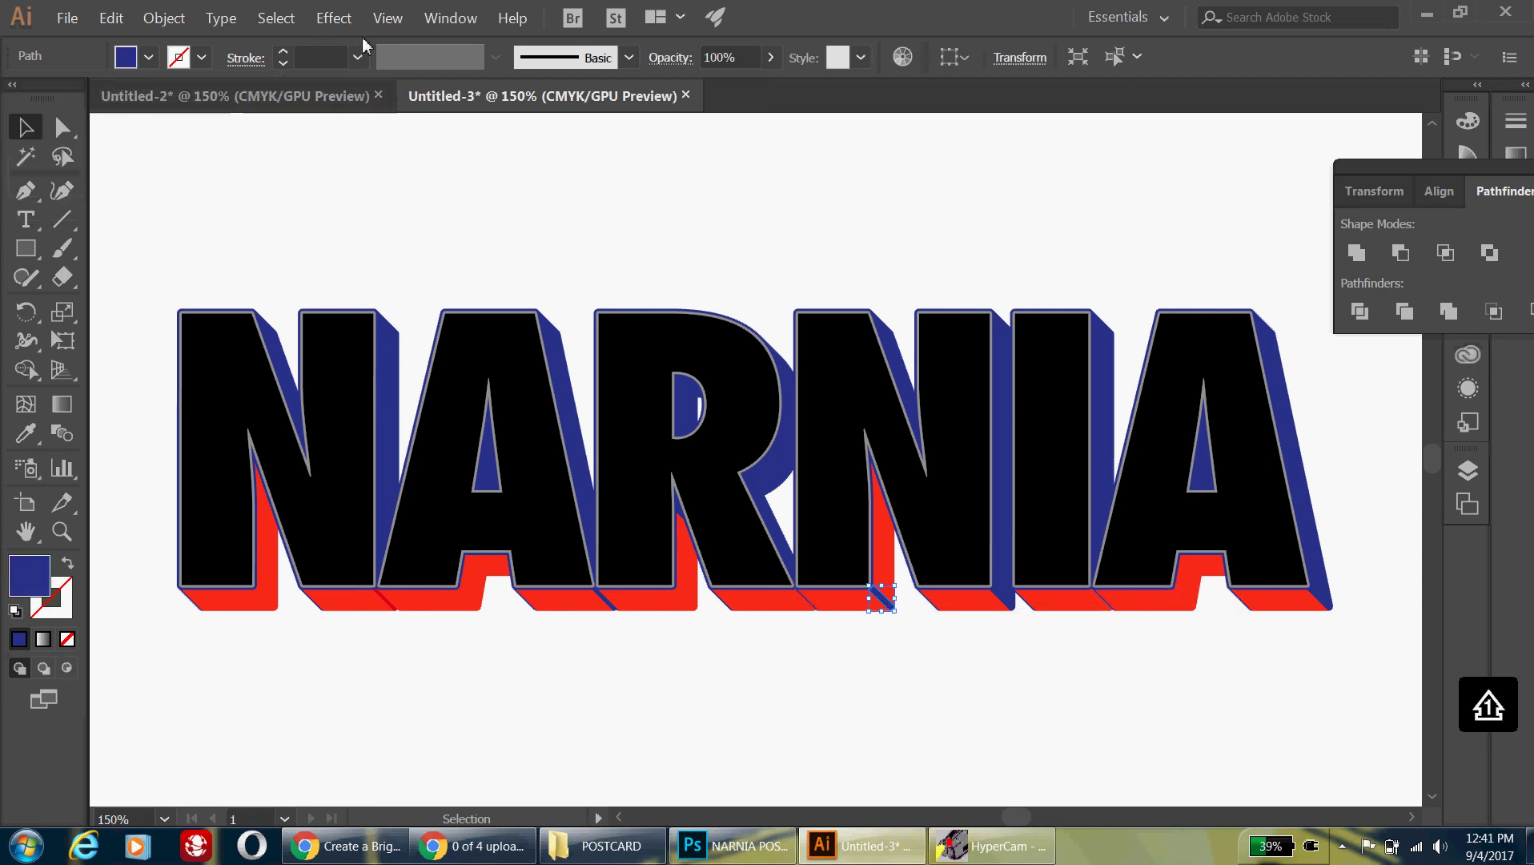
{"action": "left_click", "coordinate": [148, 58]}
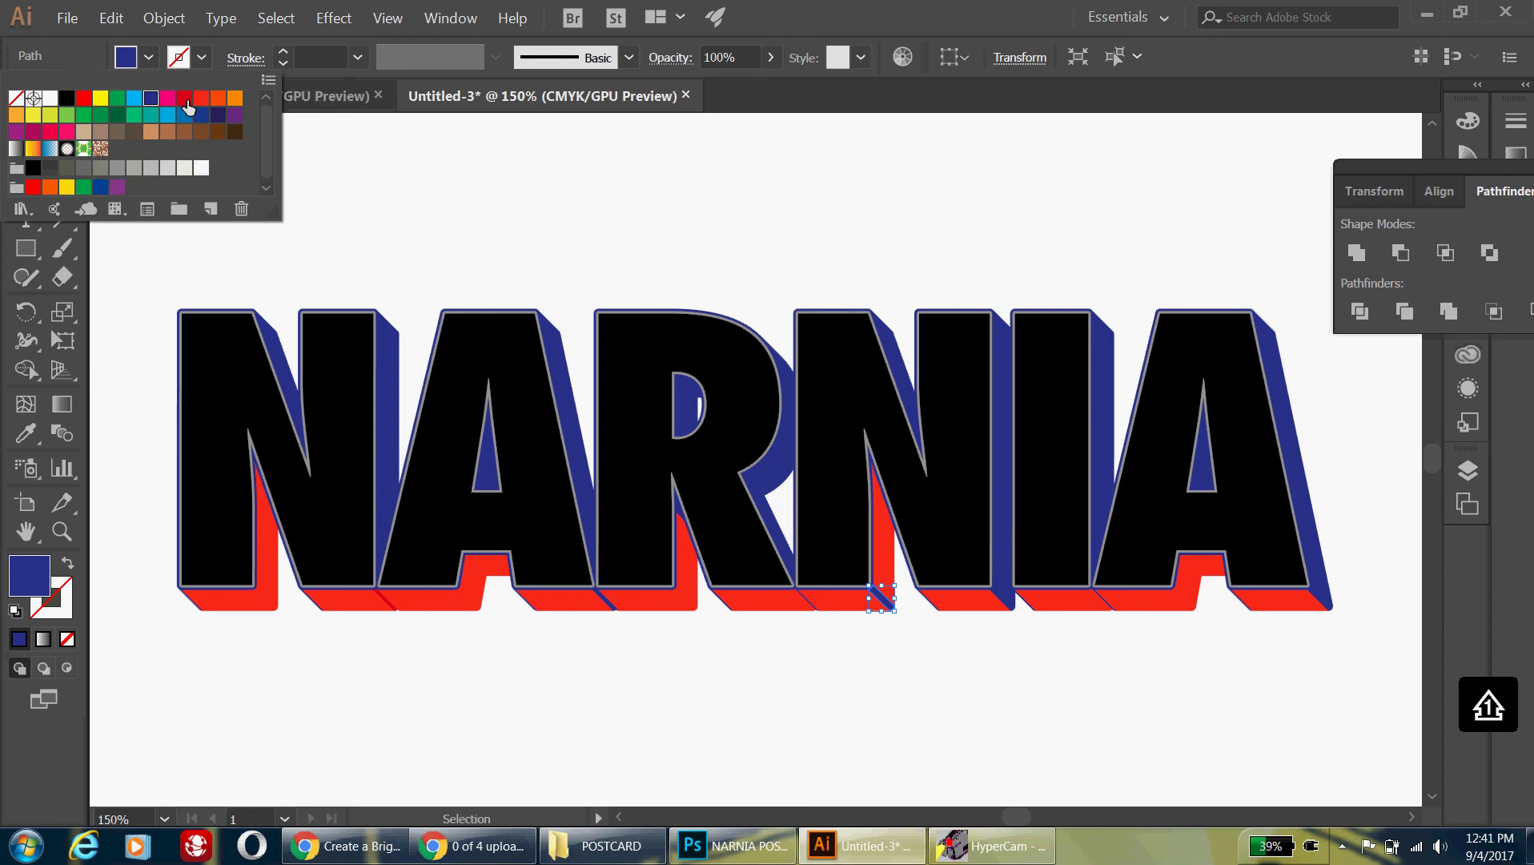
{"action": "left_click", "coordinate": [186, 102]}
{"action": "left_click", "coordinate": [609, 605]}
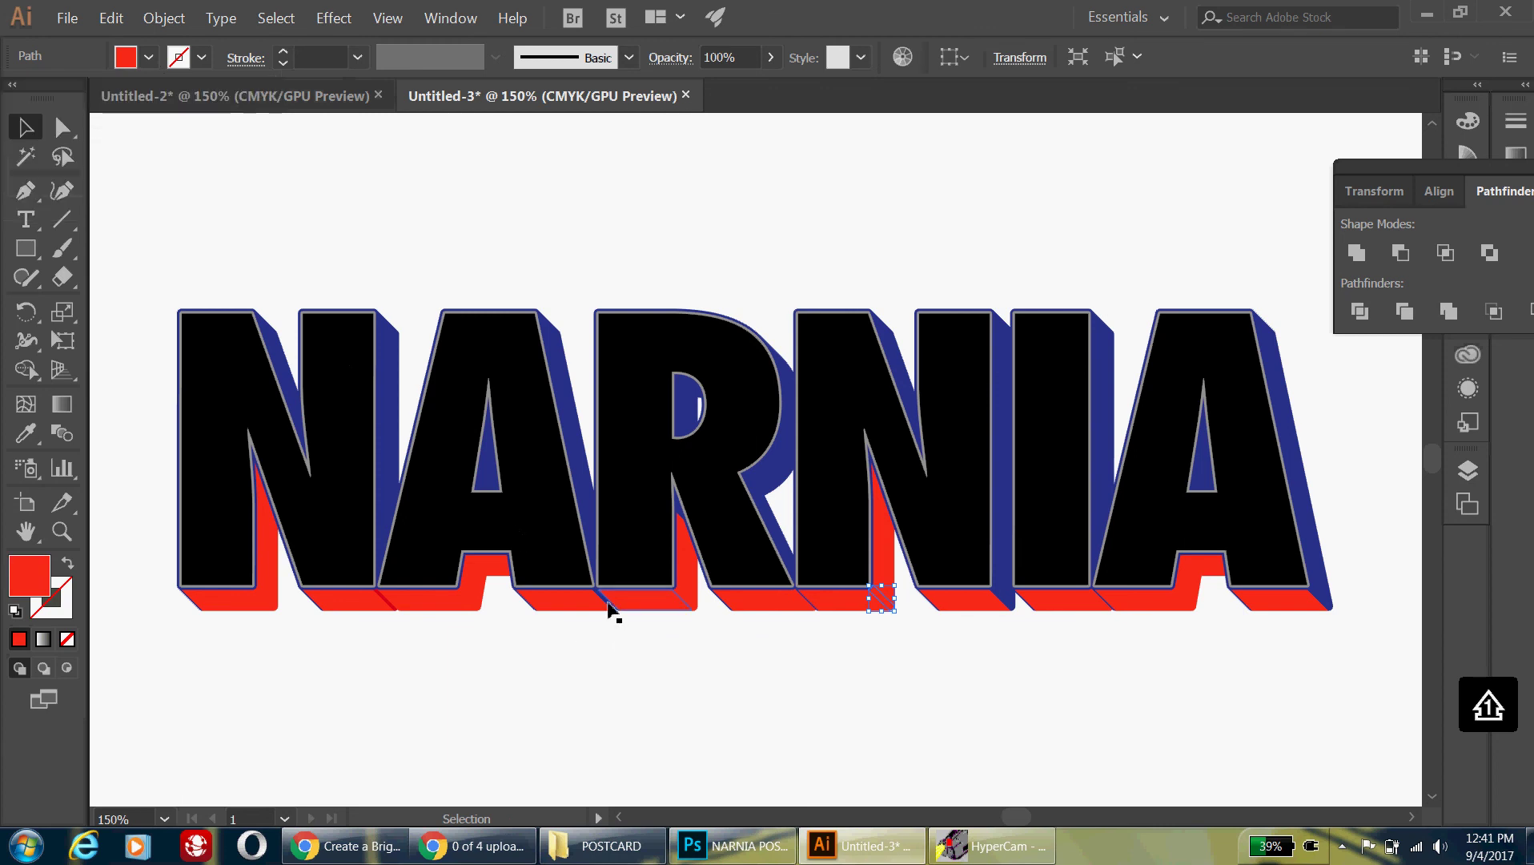
Refill the dark red sliver at the baseline between the first N and A with bright red.
{"action": "left_click", "coordinate": [386, 602]}
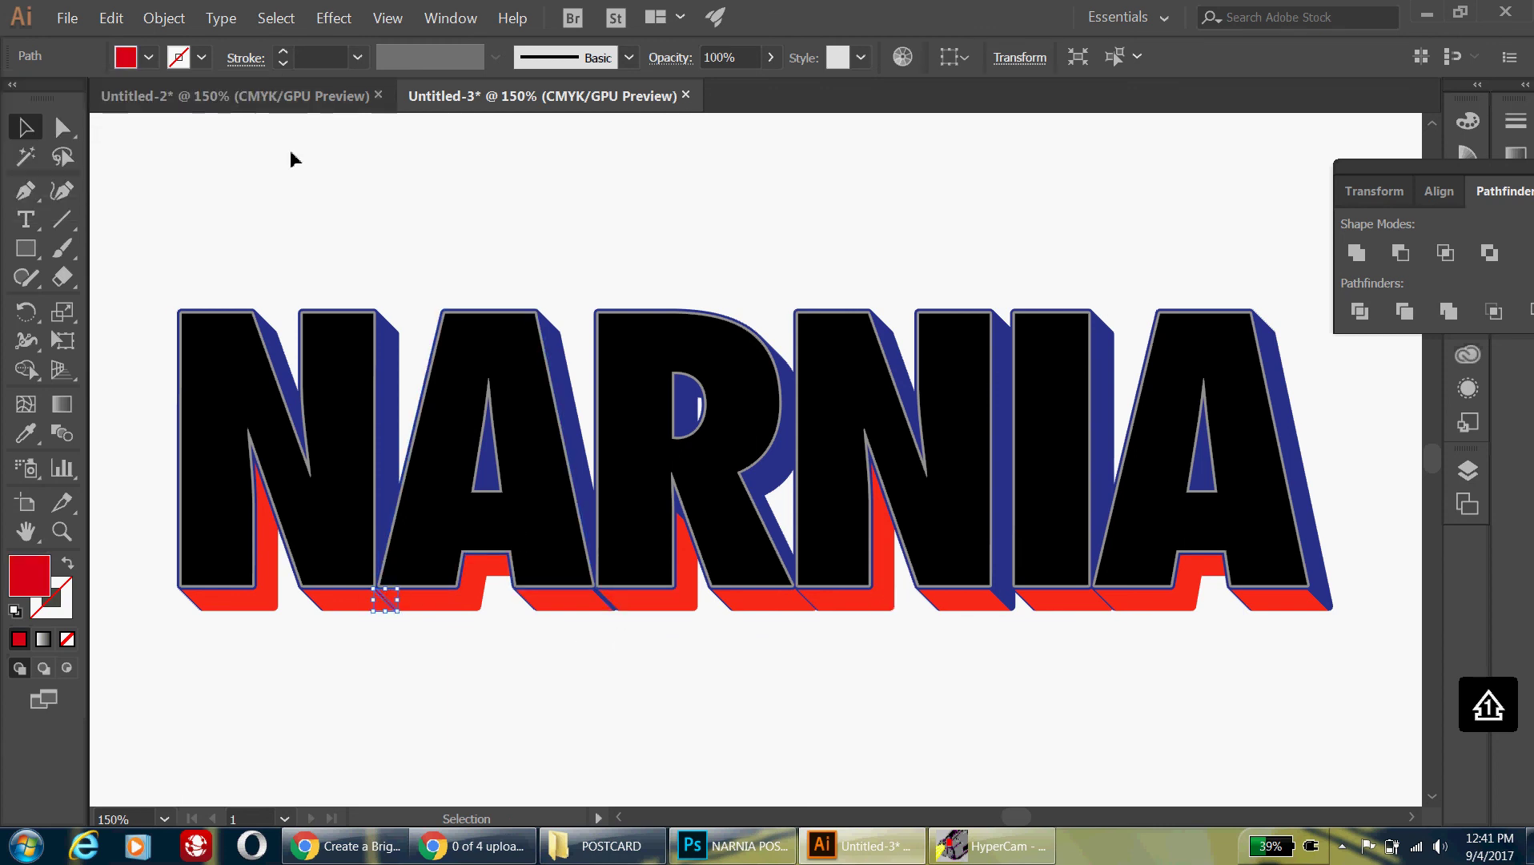
{"action": "left_click", "coordinate": [149, 57]}
{"action": "left_click", "coordinate": [201, 97]}
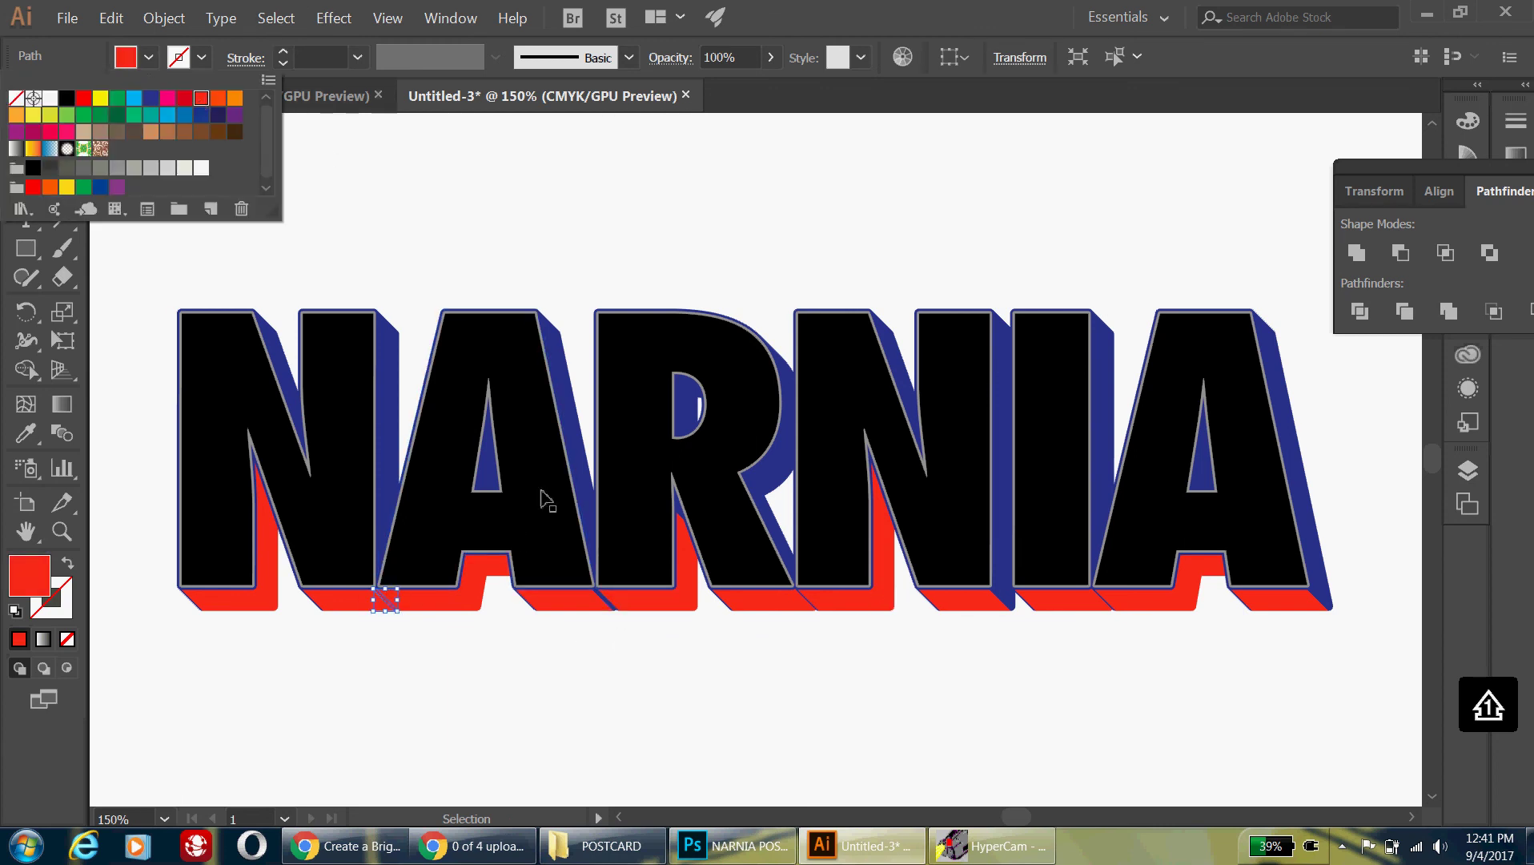
{"action": "left_click", "coordinate": [671, 712]}
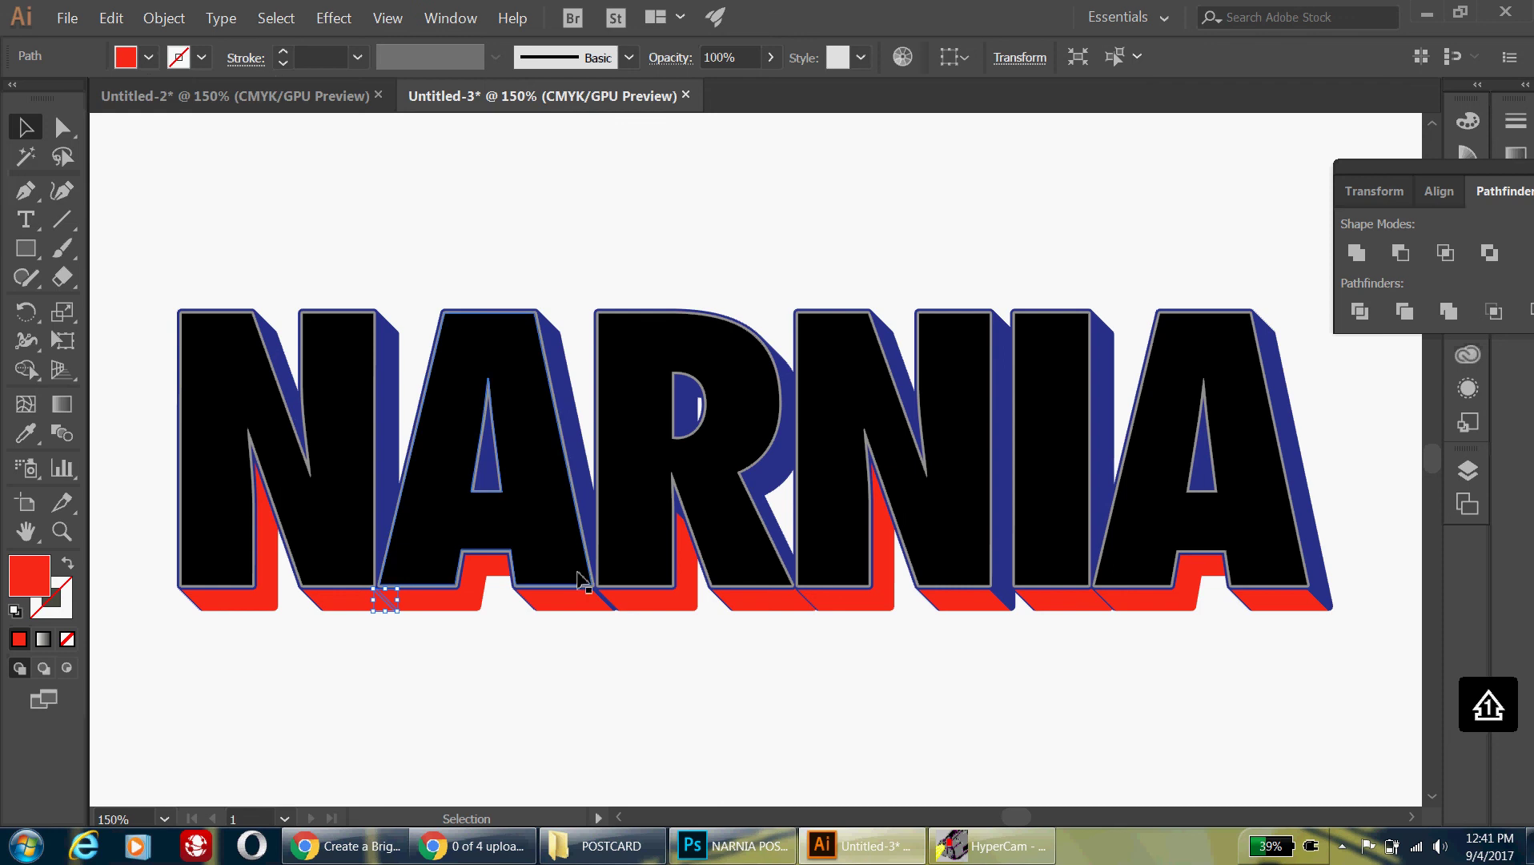
Fill the blue sliver at the baseline between the first A and the R with bright red.
{"action": "left_click", "coordinate": [606, 603]}
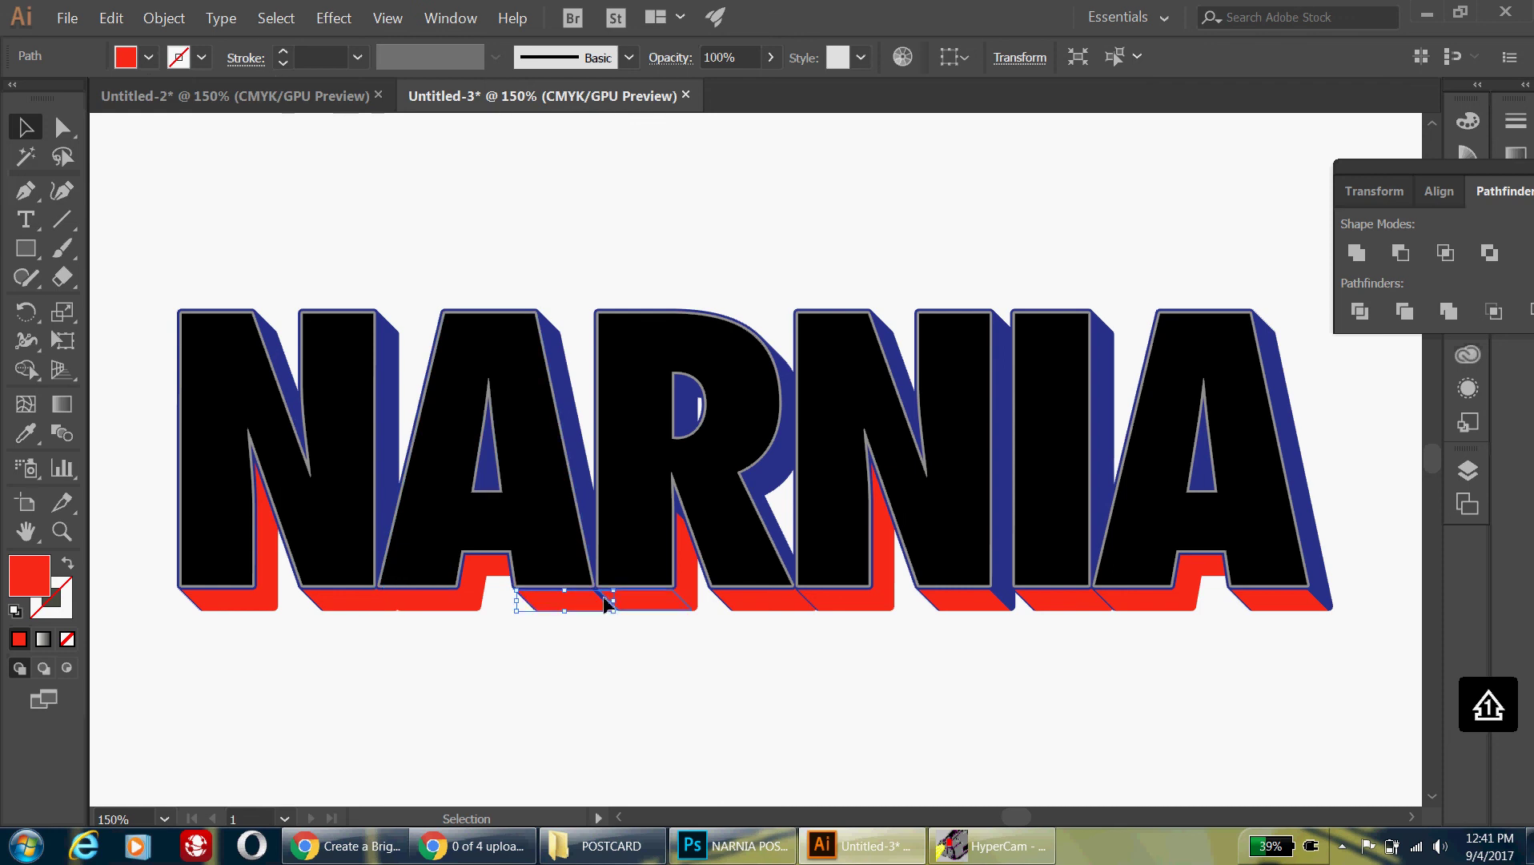
{"action": "left_click", "coordinate": [612, 604]}
{"action": "left_click", "coordinate": [693, 708]}
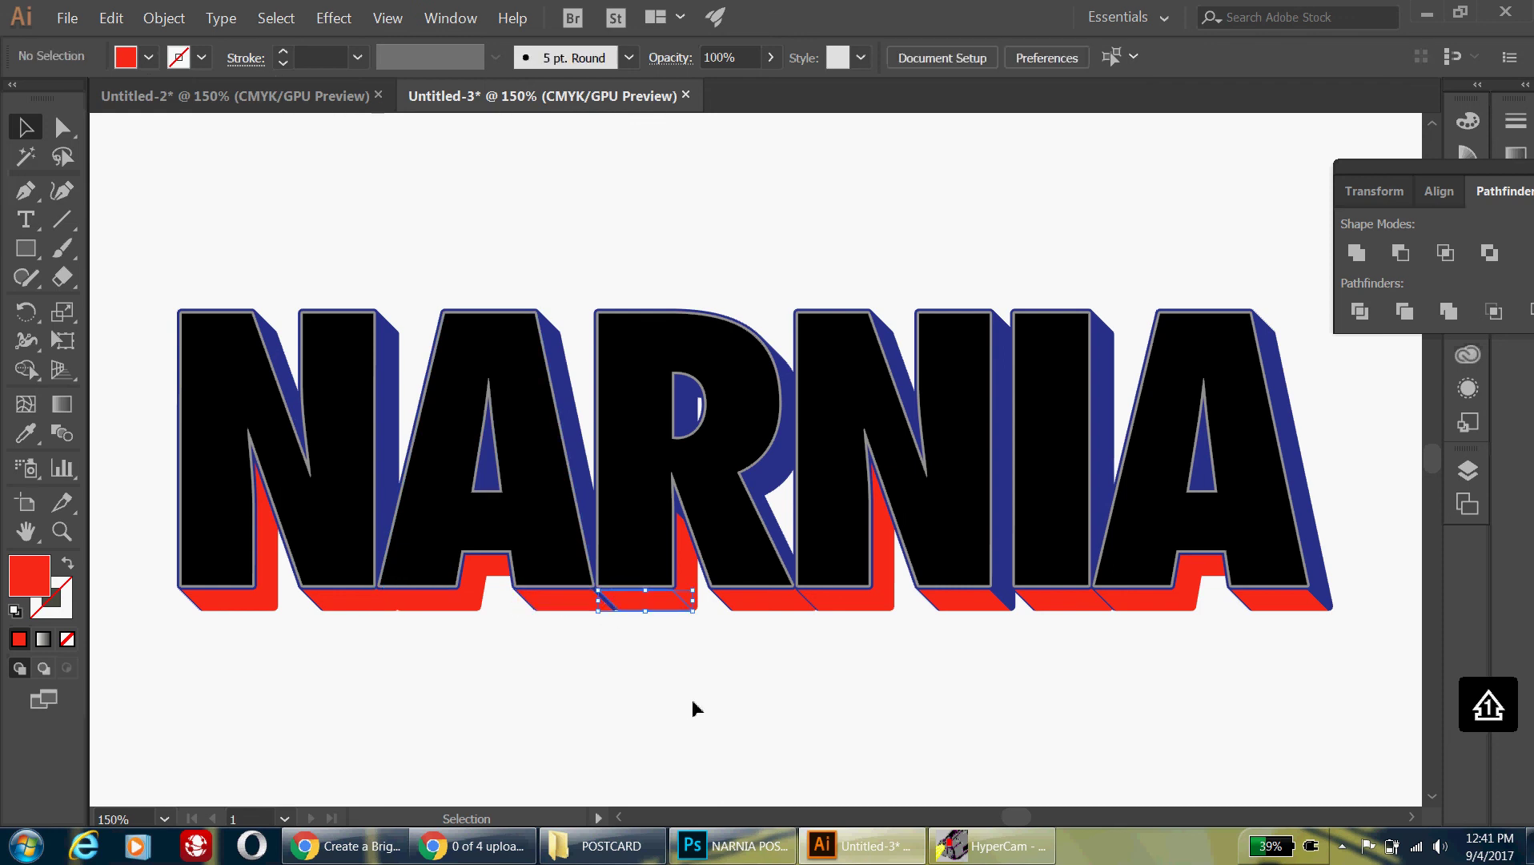
{"action": "left_click", "coordinate": [607, 608]}
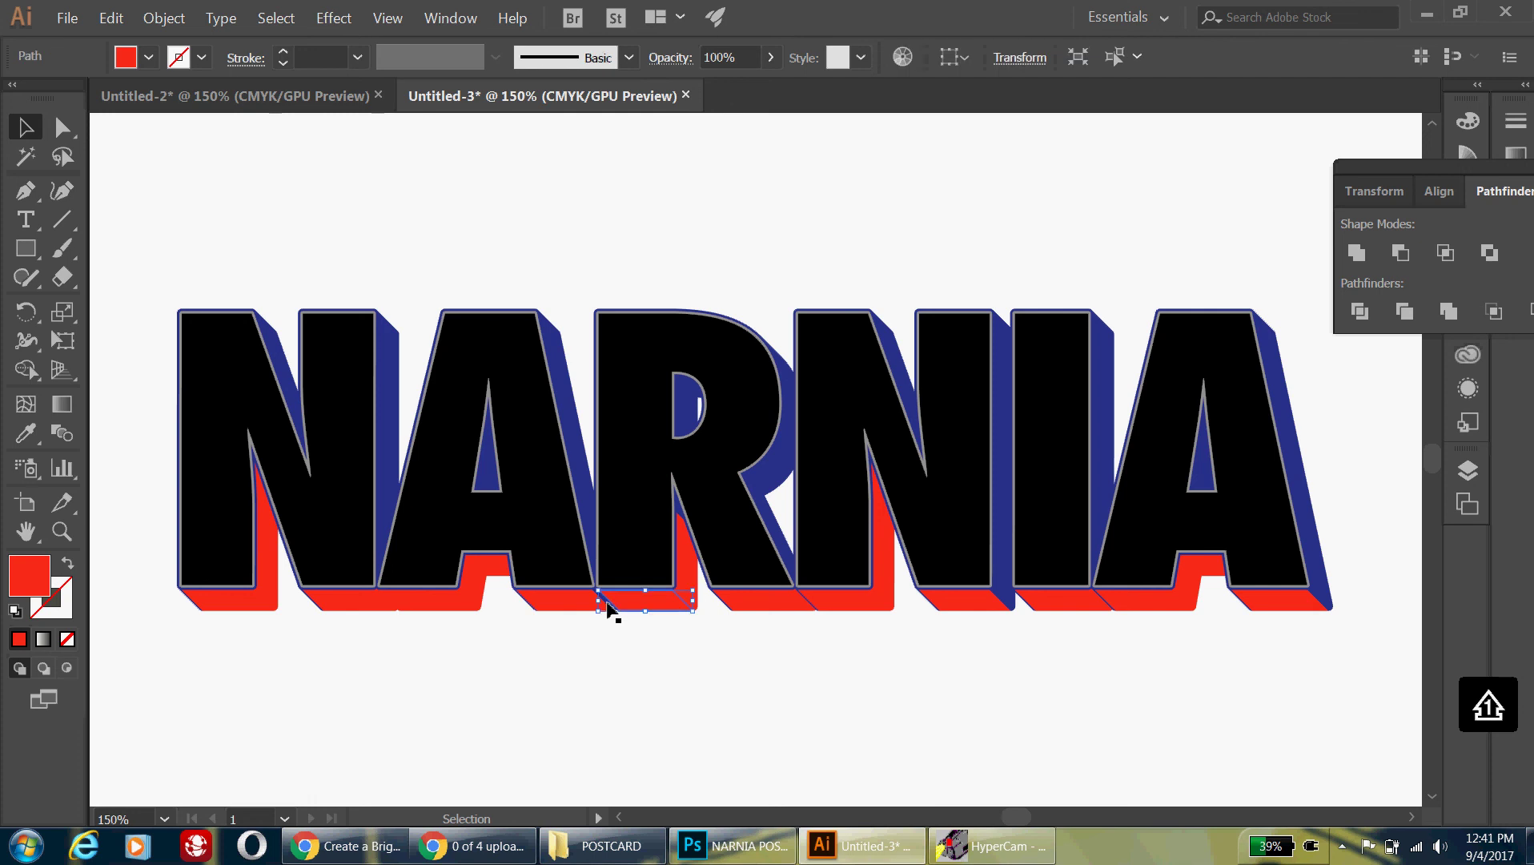
{"action": "left_click", "coordinate": [606, 689]}
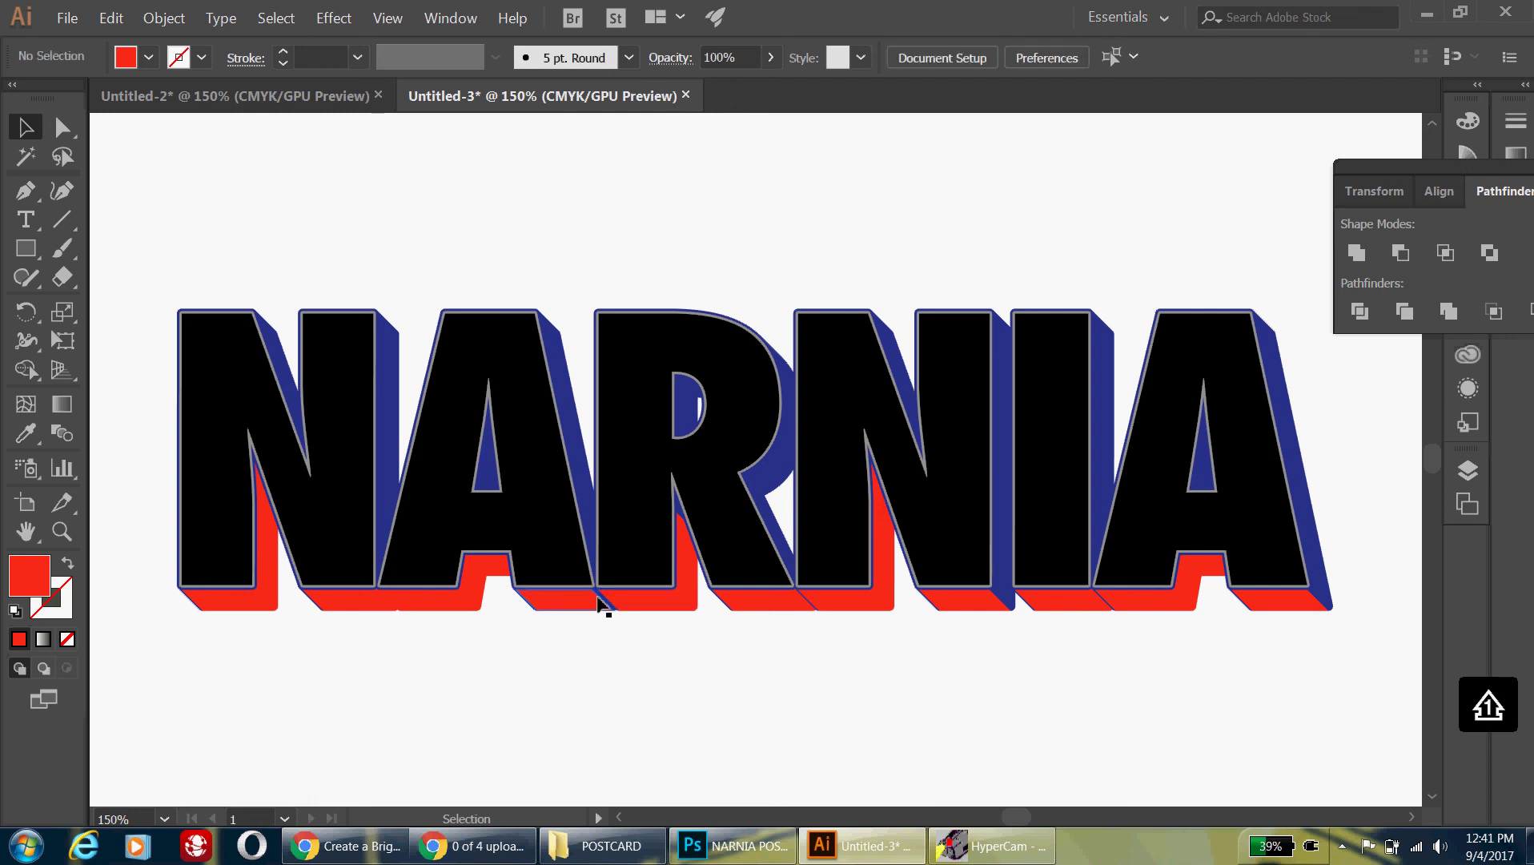
{"action": "left_click", "coordinate": [600, 597]}
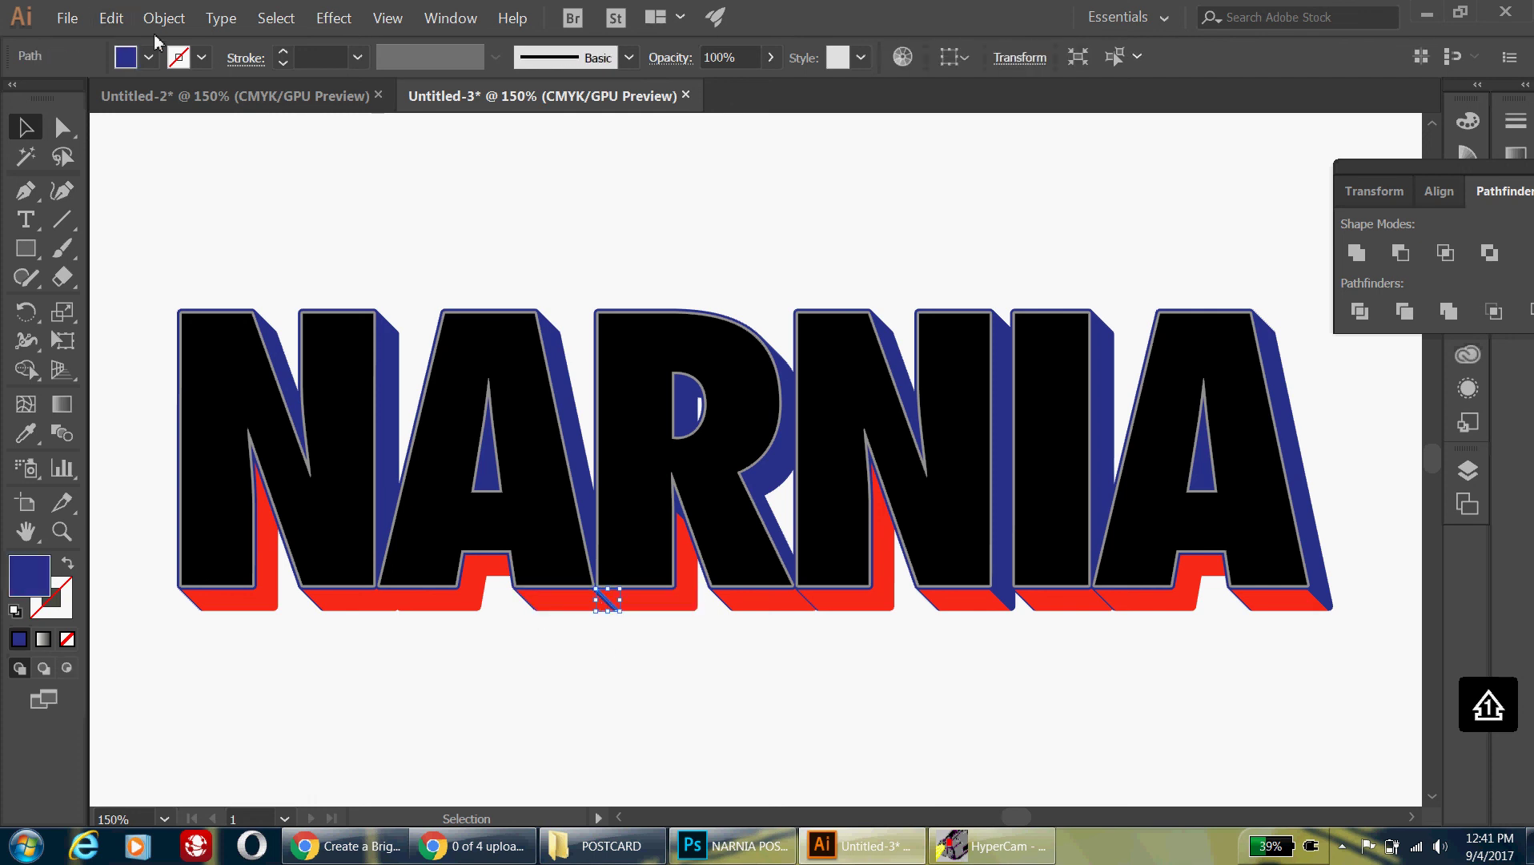
{"action": "left_click", "coordinate": [148, 58]}
{"action": "left_click", "coordinate": [202, 99]}
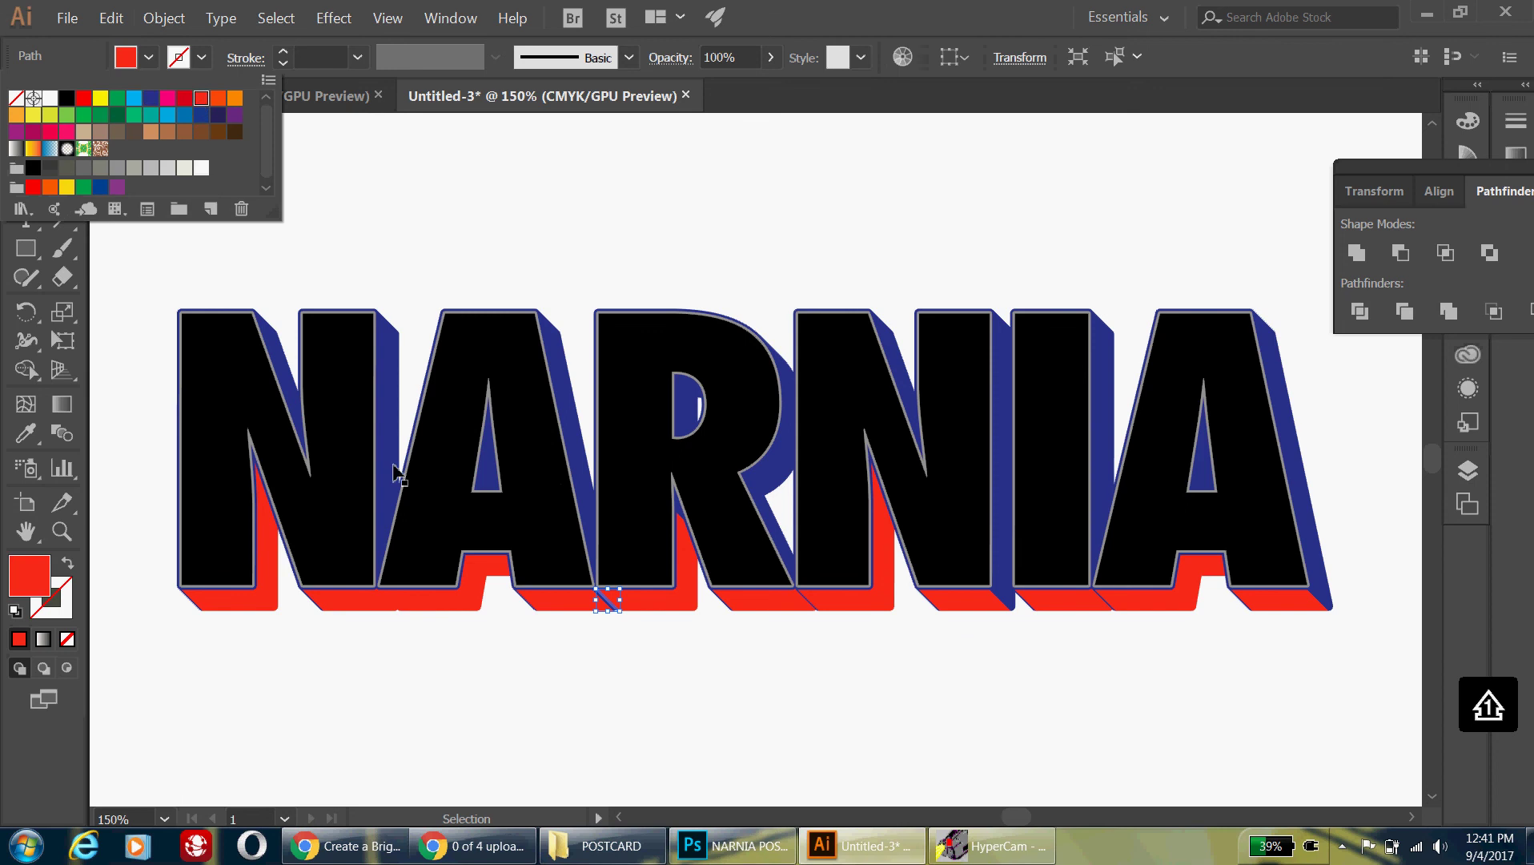
{"action": "left_click", "coordinate": [533, 685]}
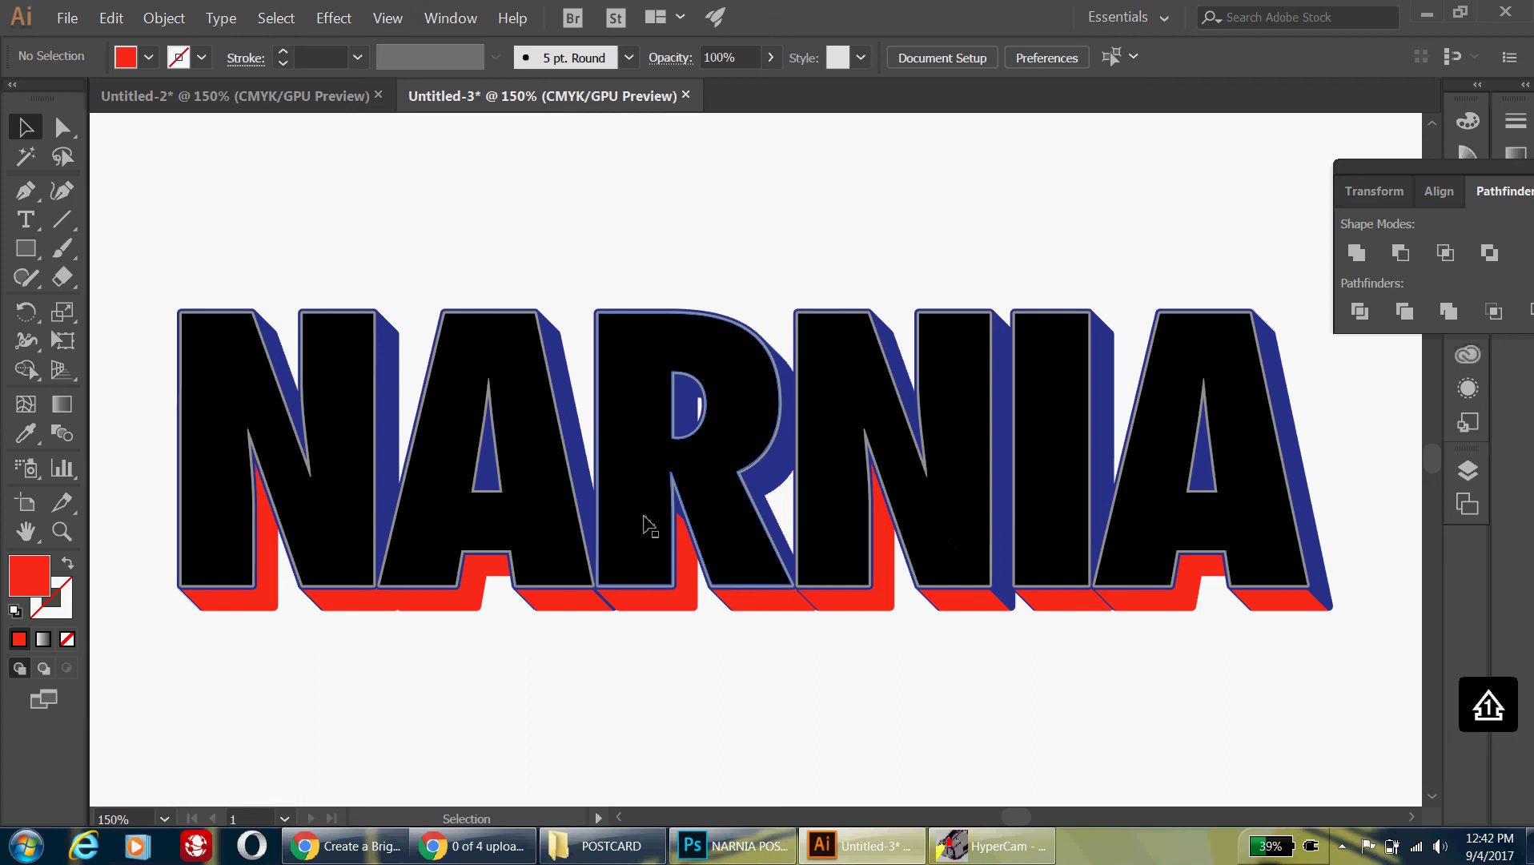
Try filling the blue area in the notch between the R's stem and leg with bright red, and undo the fill.
{"action": "left_click", "coordinate": [682, 519]}
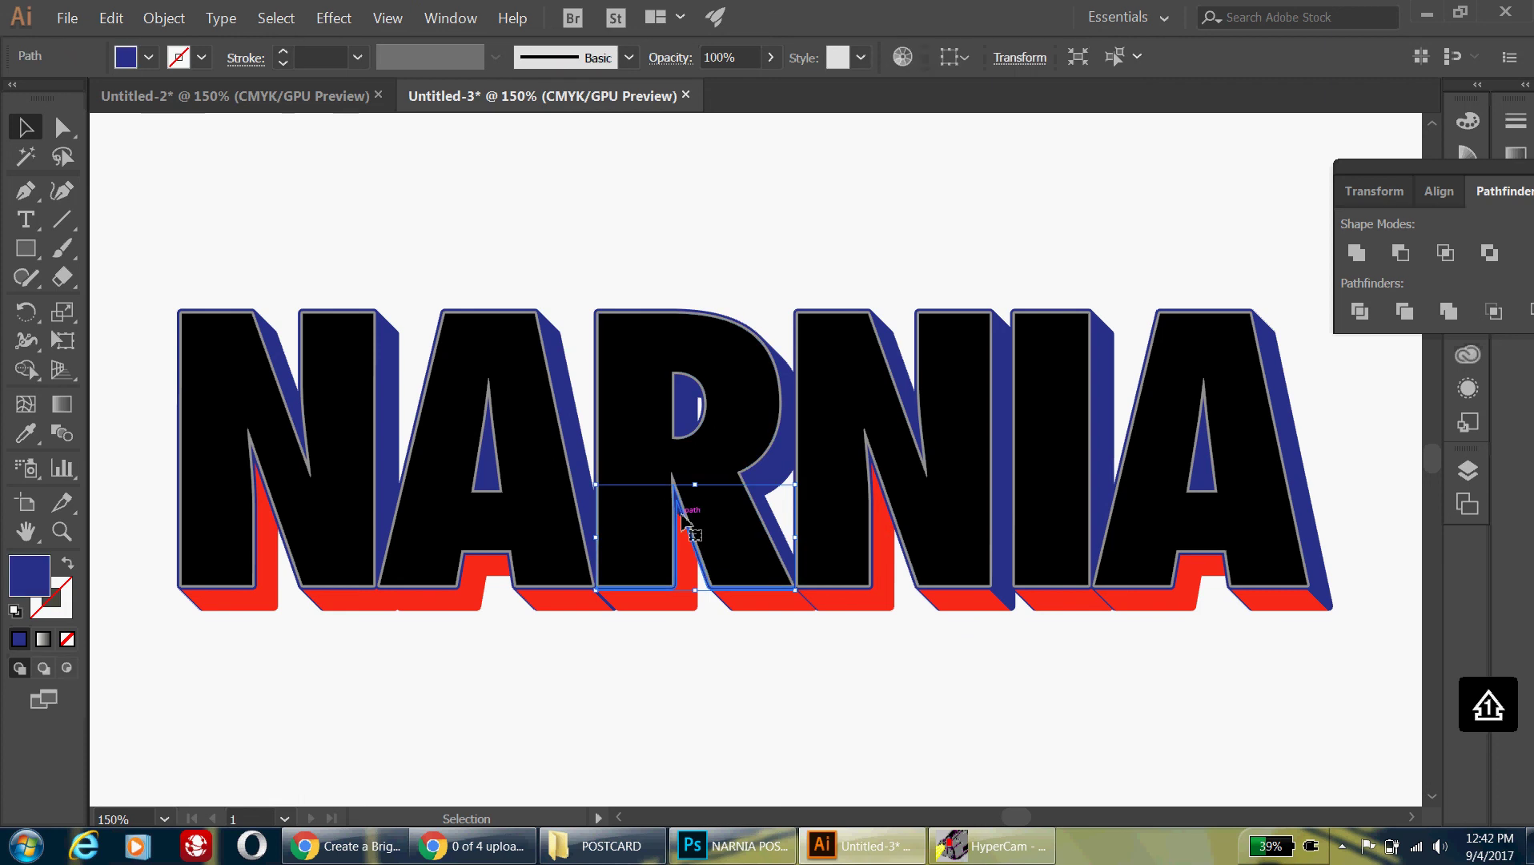
{"action": "left_click", "coordinate": [149, 58]}
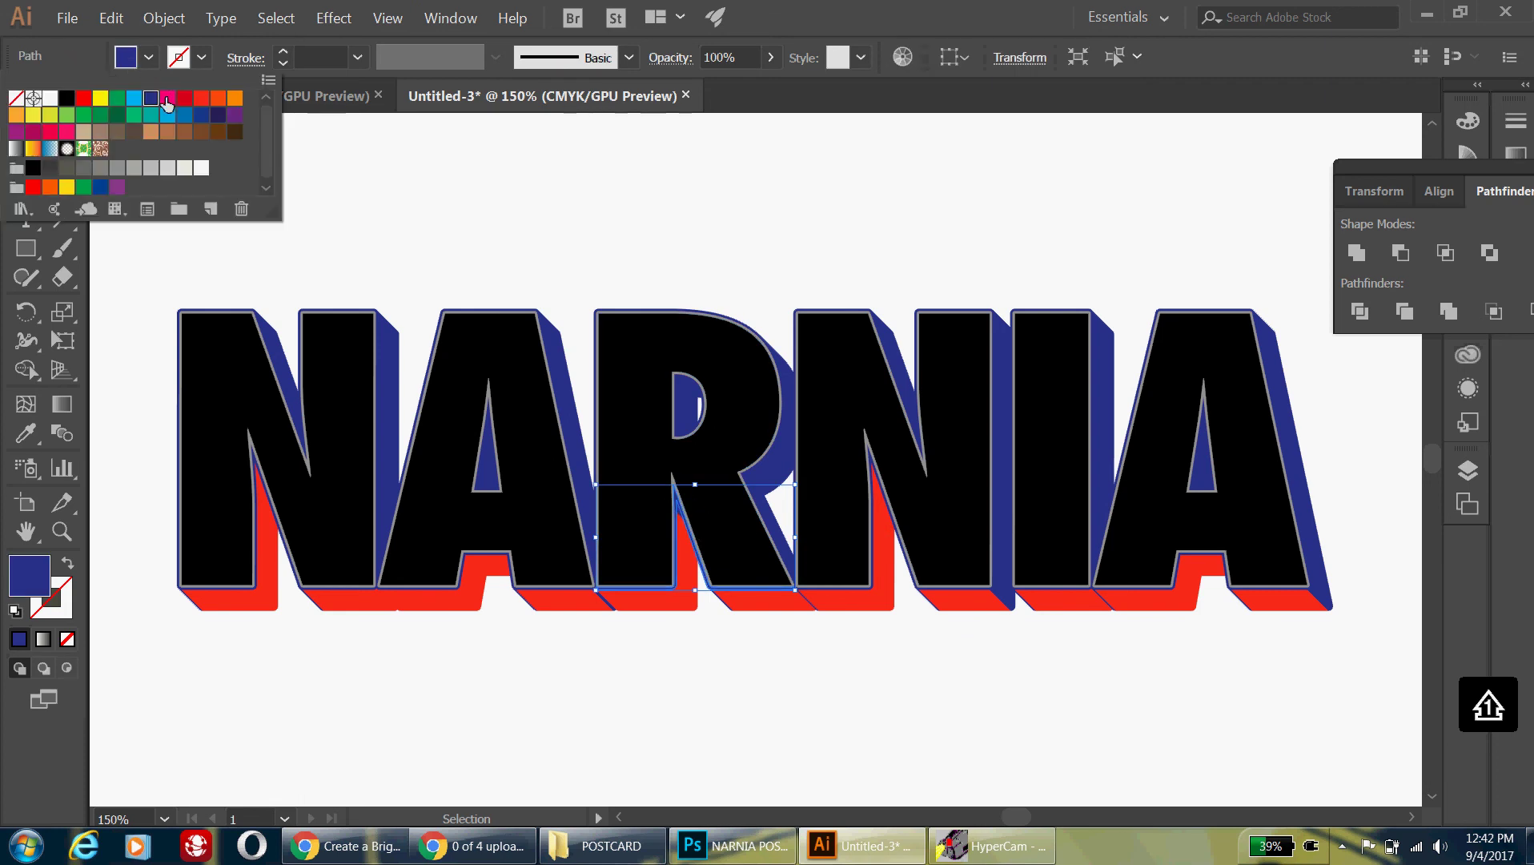
{"action": "left_click", "coordinate": [201, 97]}
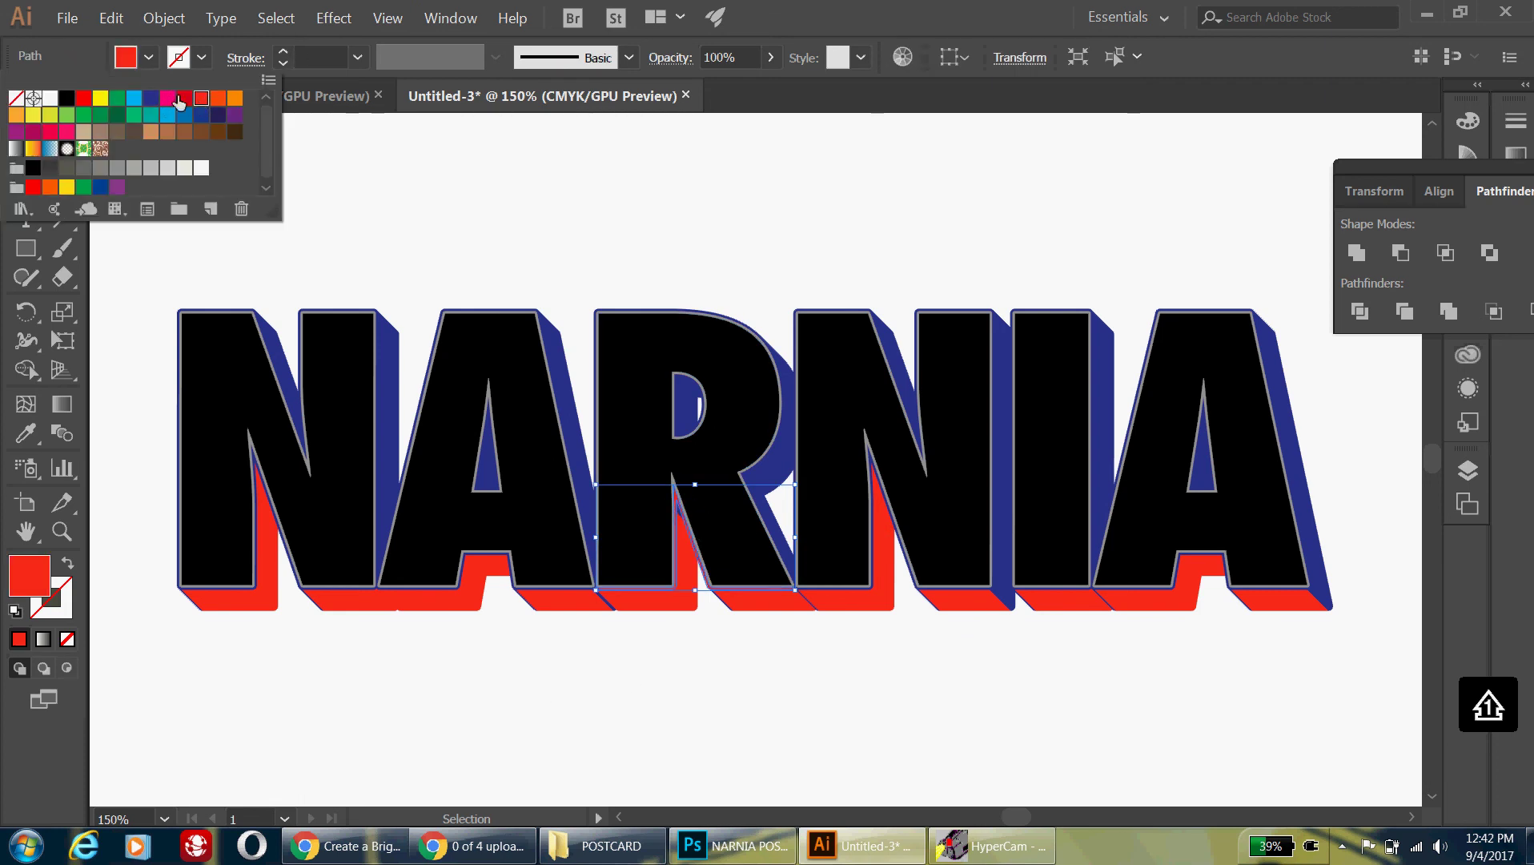
{"action": "left_click", "coordinate": [111, 20]}
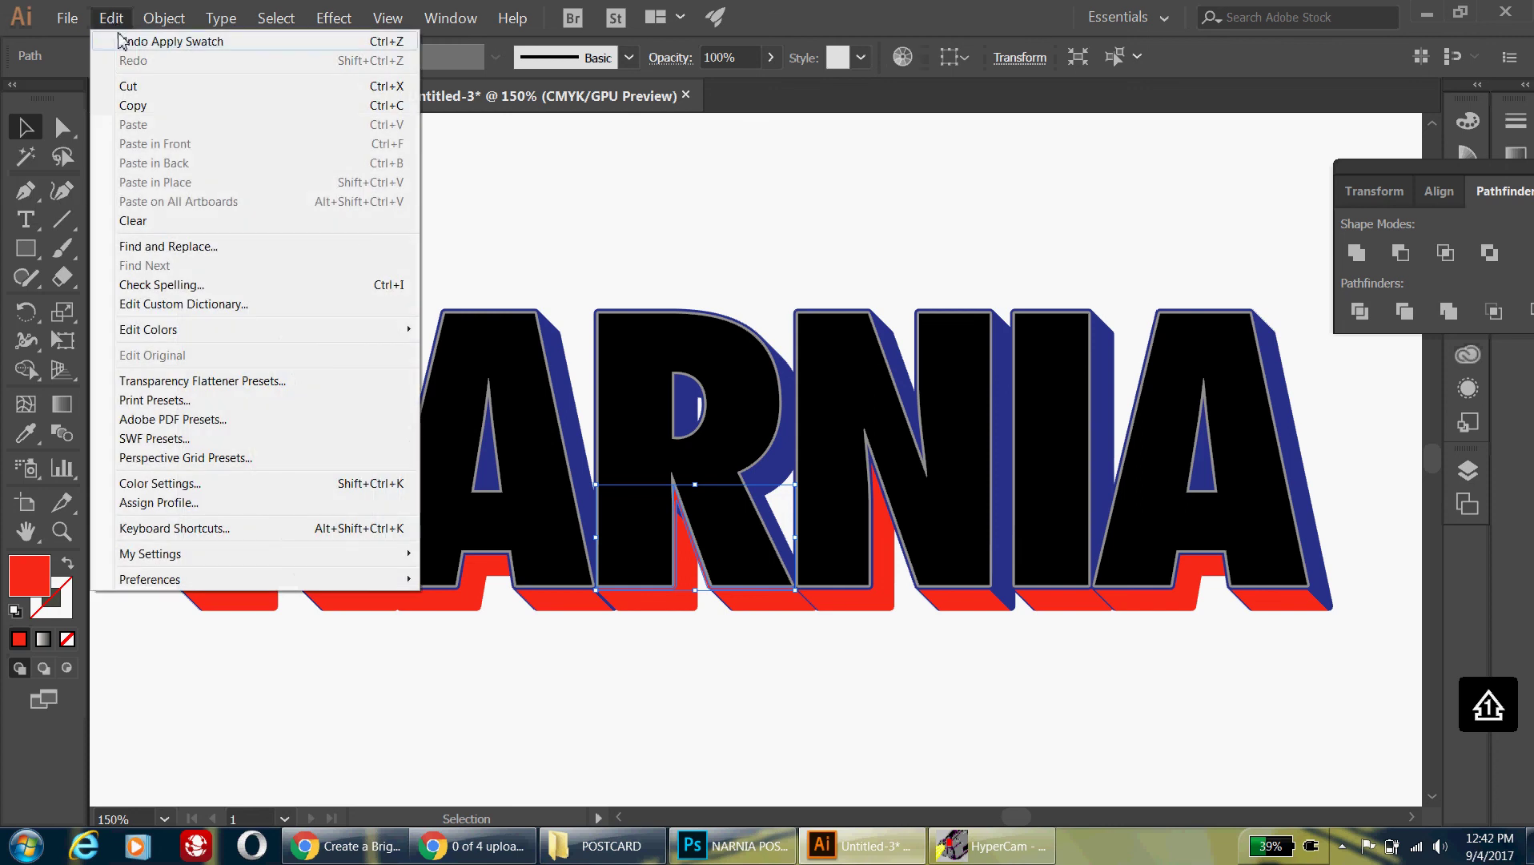
{"action": "left_click", "coordinate": [124, 44]}
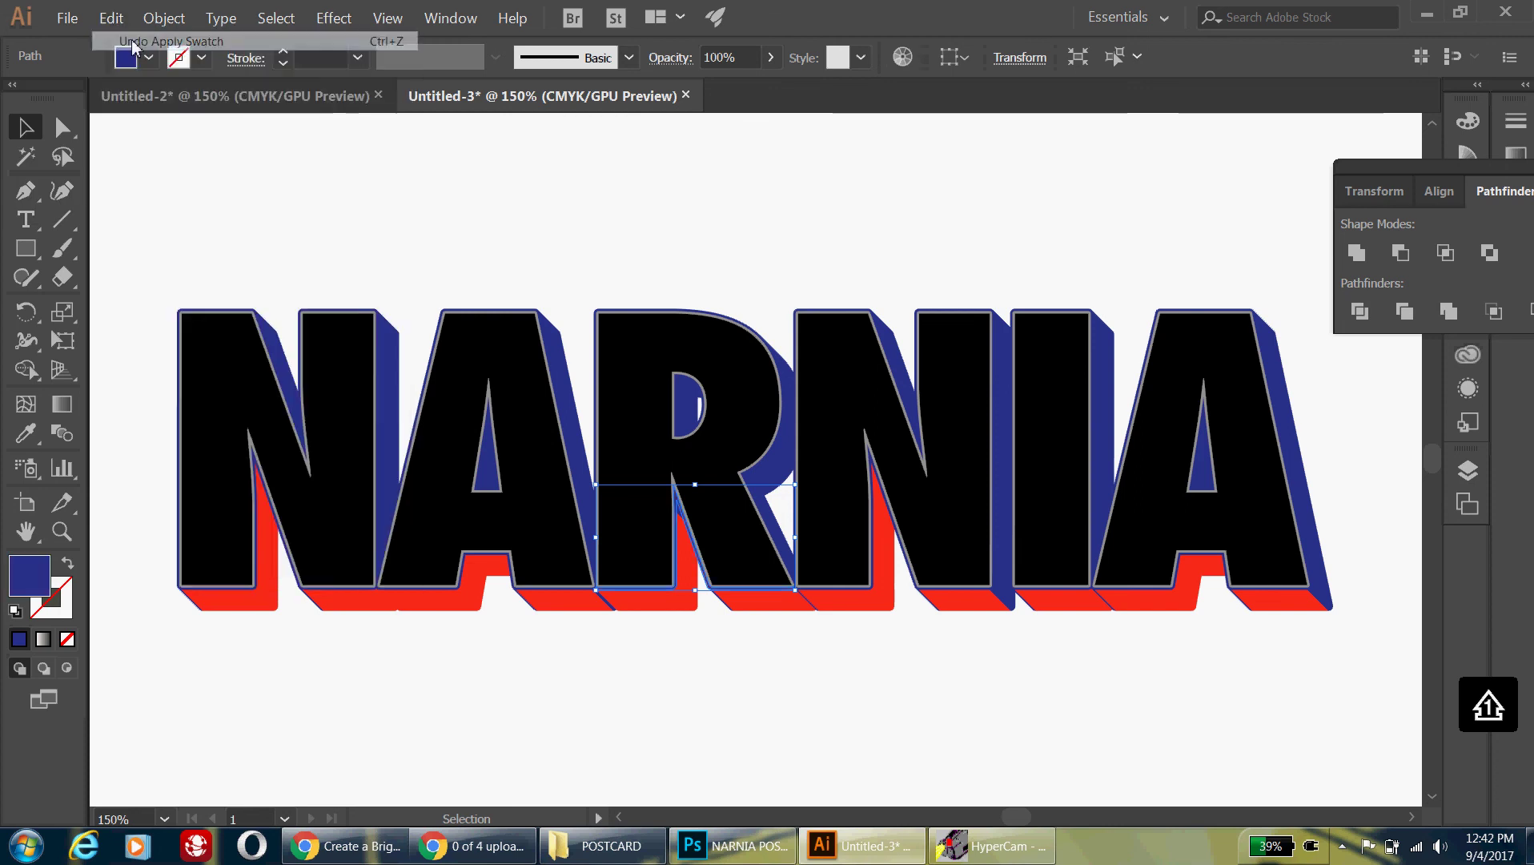
{"action": "left_click", "coordinate": [705, 692]}
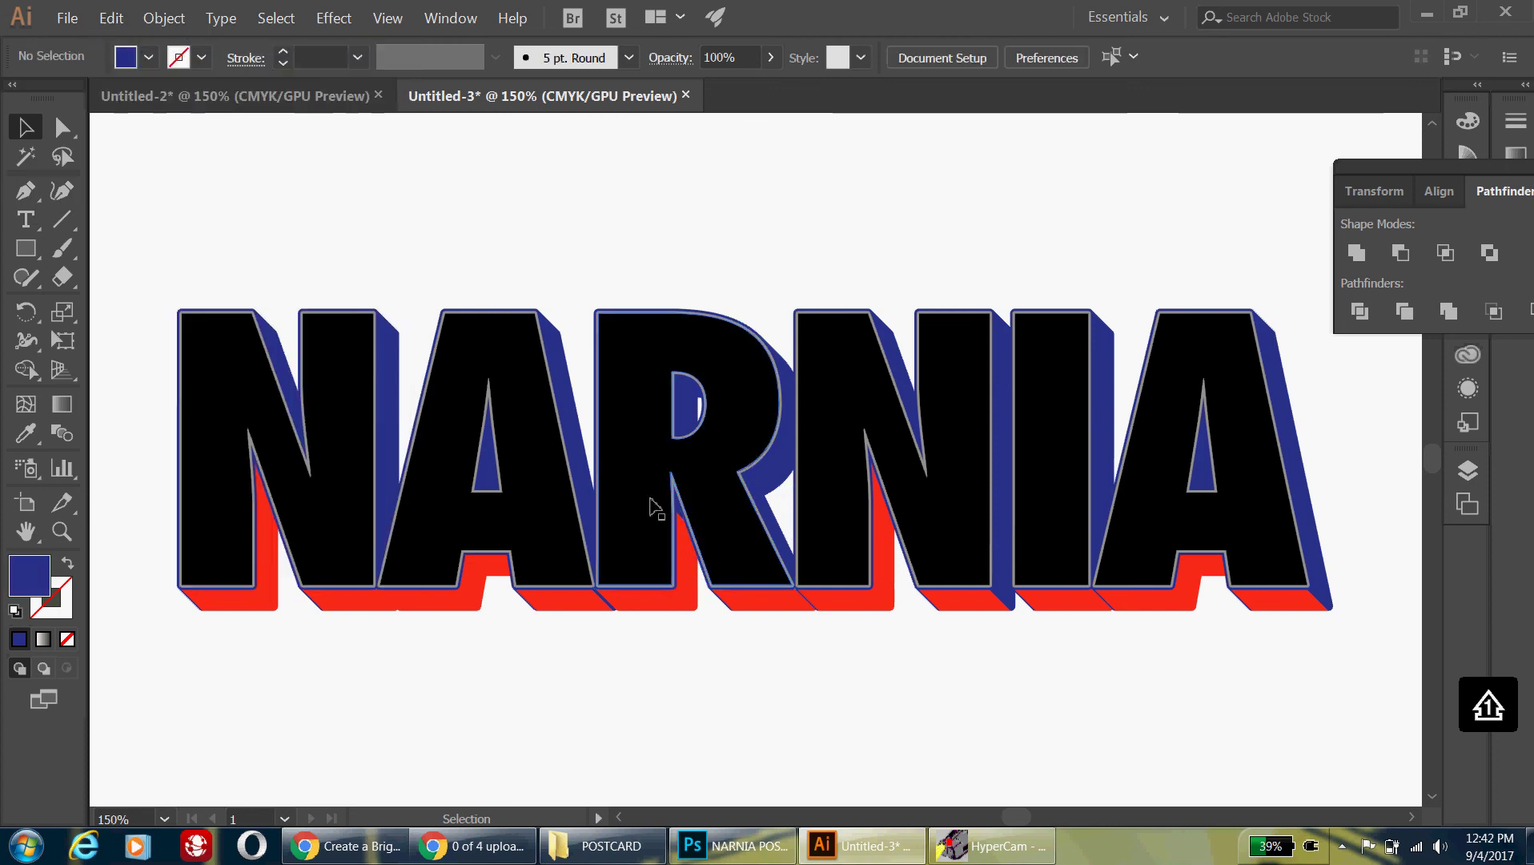
Retry the bright red fill on the blue path inside the R's lower notch, and undo it again.
{"action": "left_click", "coordinate": [689, 520]}
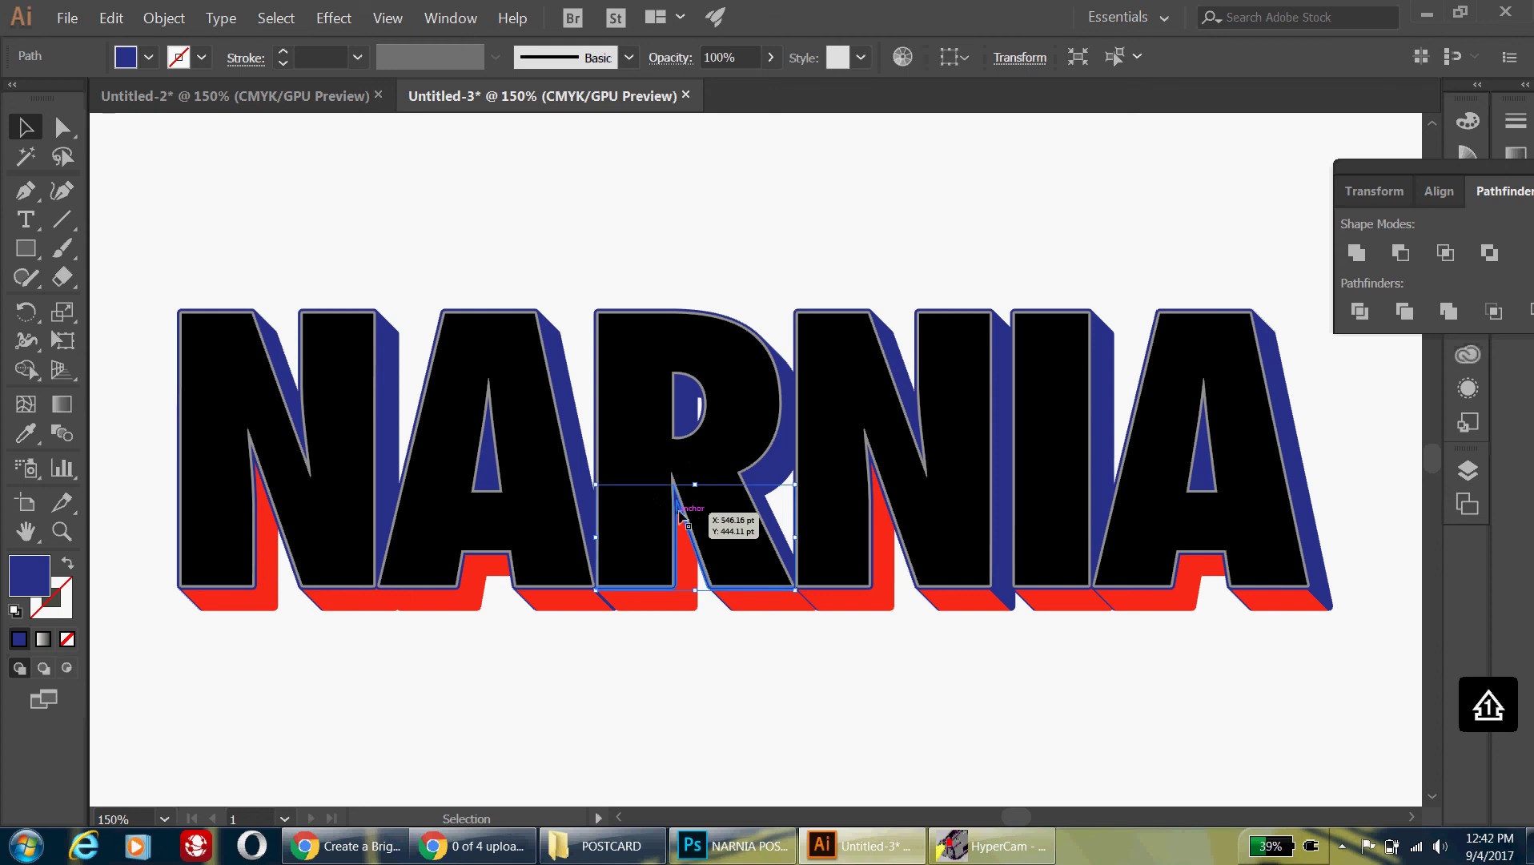
{"action": "left_click", "coordinate": [149, 63]}
{"action": "left_click", "coordinate": [202, 99]}
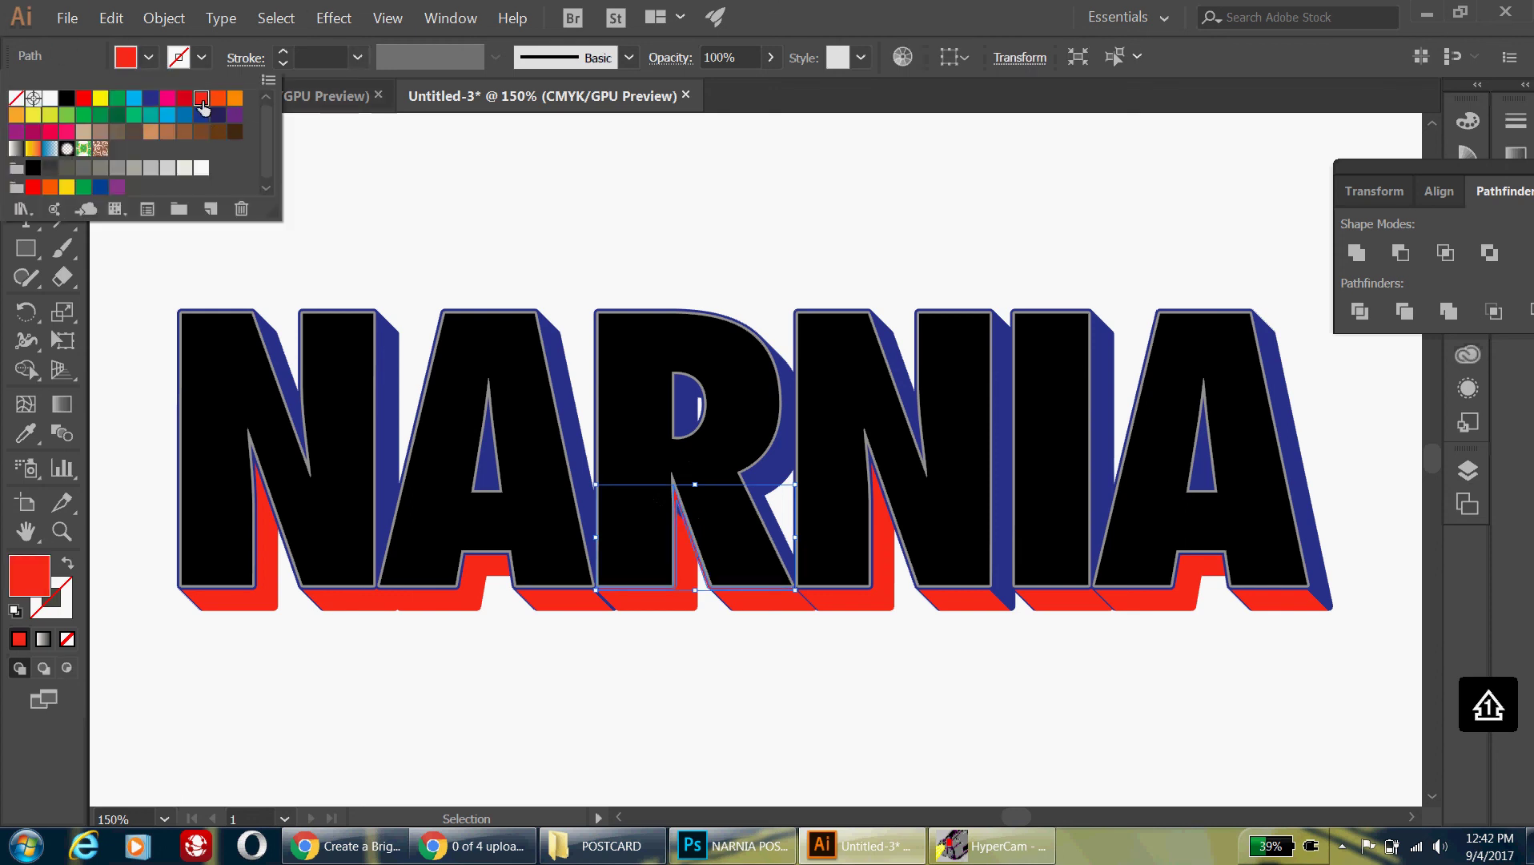
{"action": "left_click", "coordinate": [111, 18]}
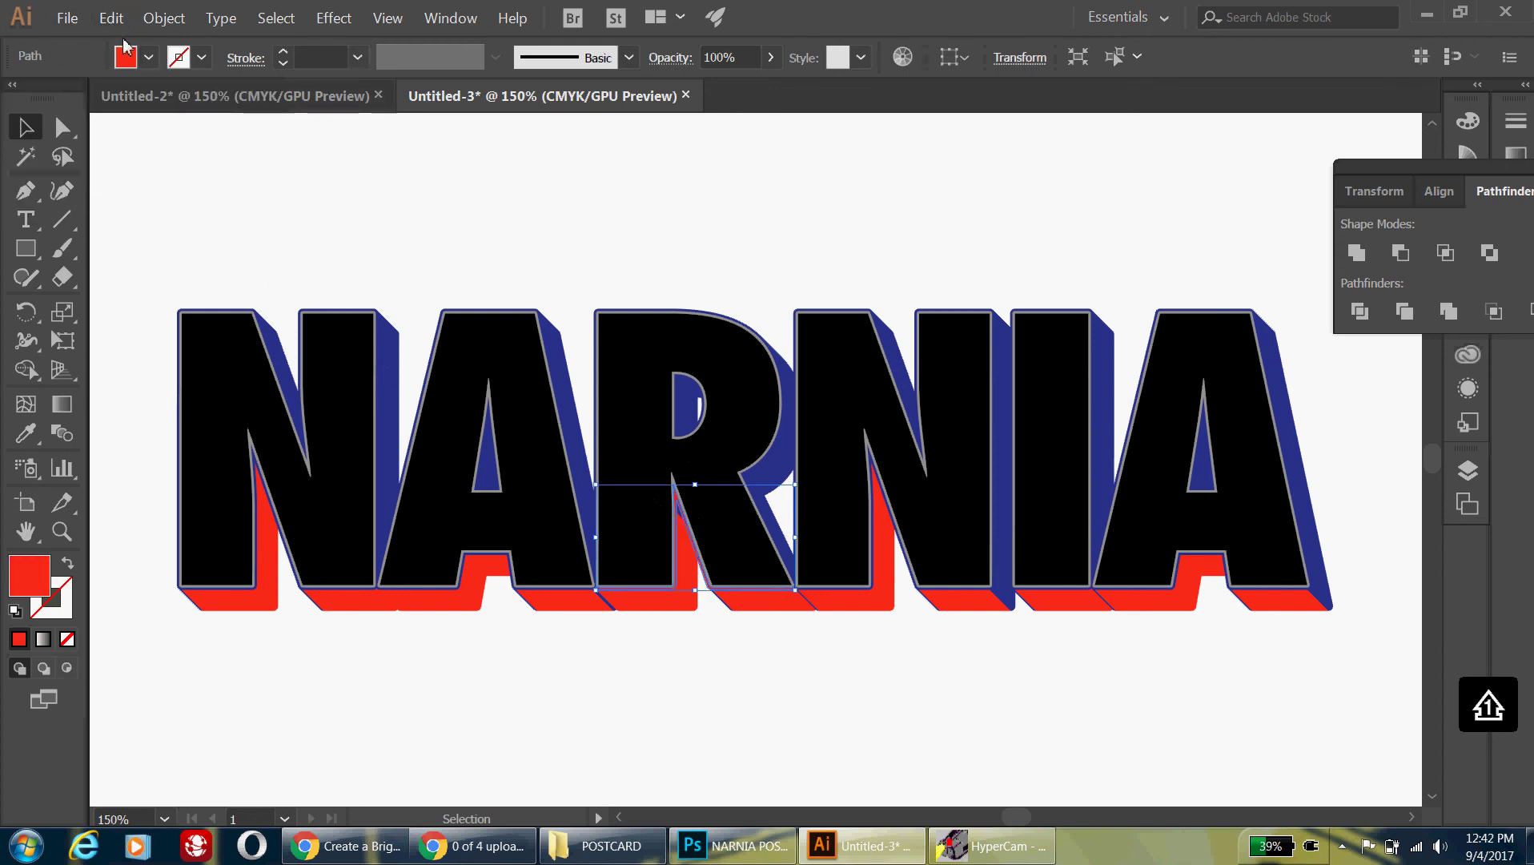
{"action": "left_click", "coordinate": [111, 17]}
{"action": "left_click", "coordinate": [160, 41]}
{"action": "left_click", "coordinate": [713, 738]}
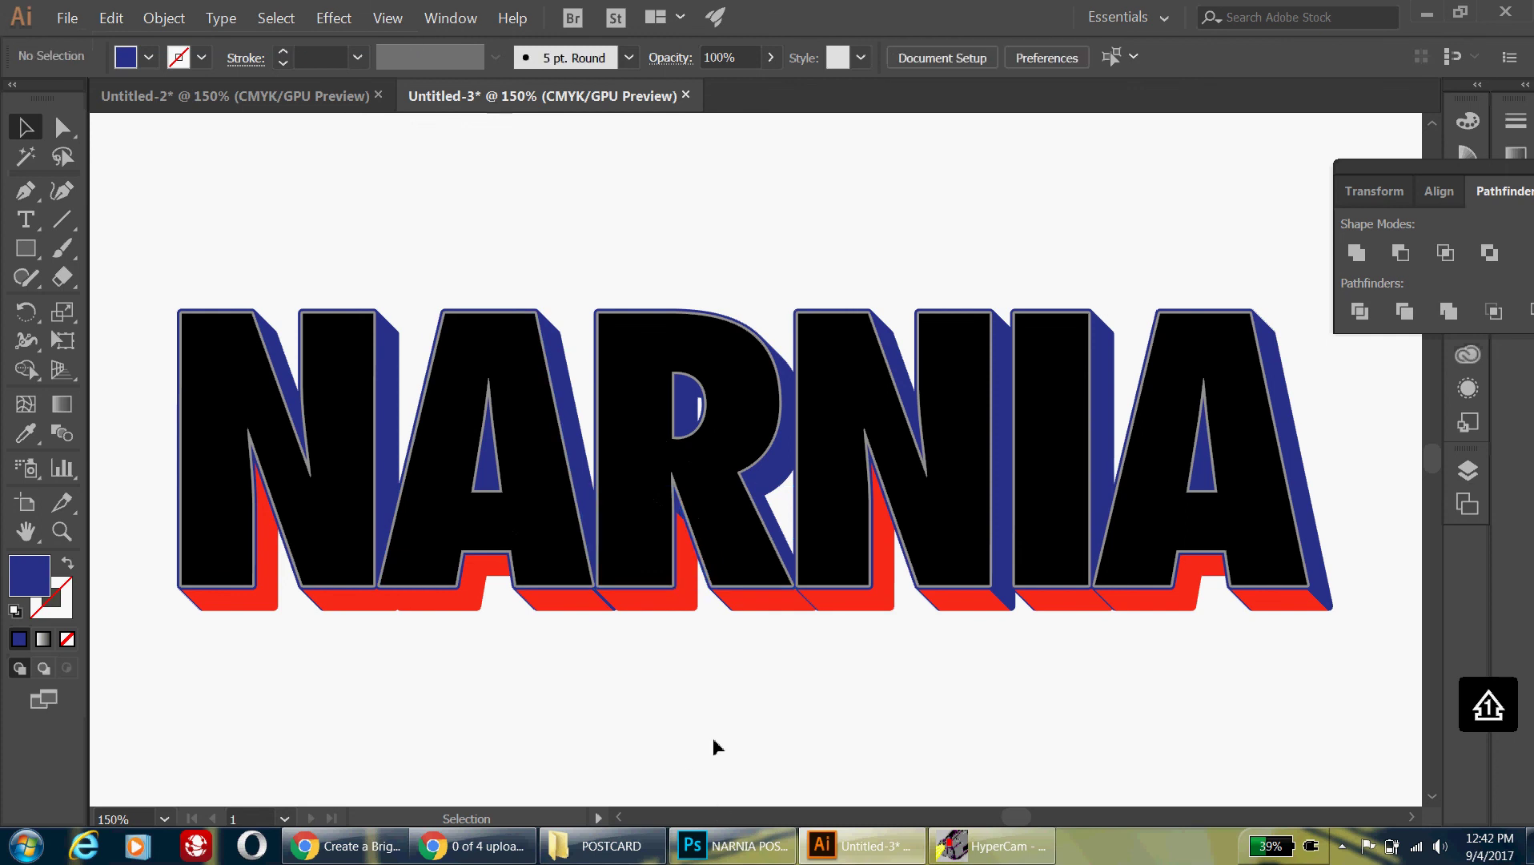
Try a bright red fill on the blue path directly above the red face in the R's notch, and undo it.
{"action": "key", "text": "ctrl+equal"}
{"action": "key", "text": "ctrl+equal"}
{"action": "key", "text": "ctrl+equal"}
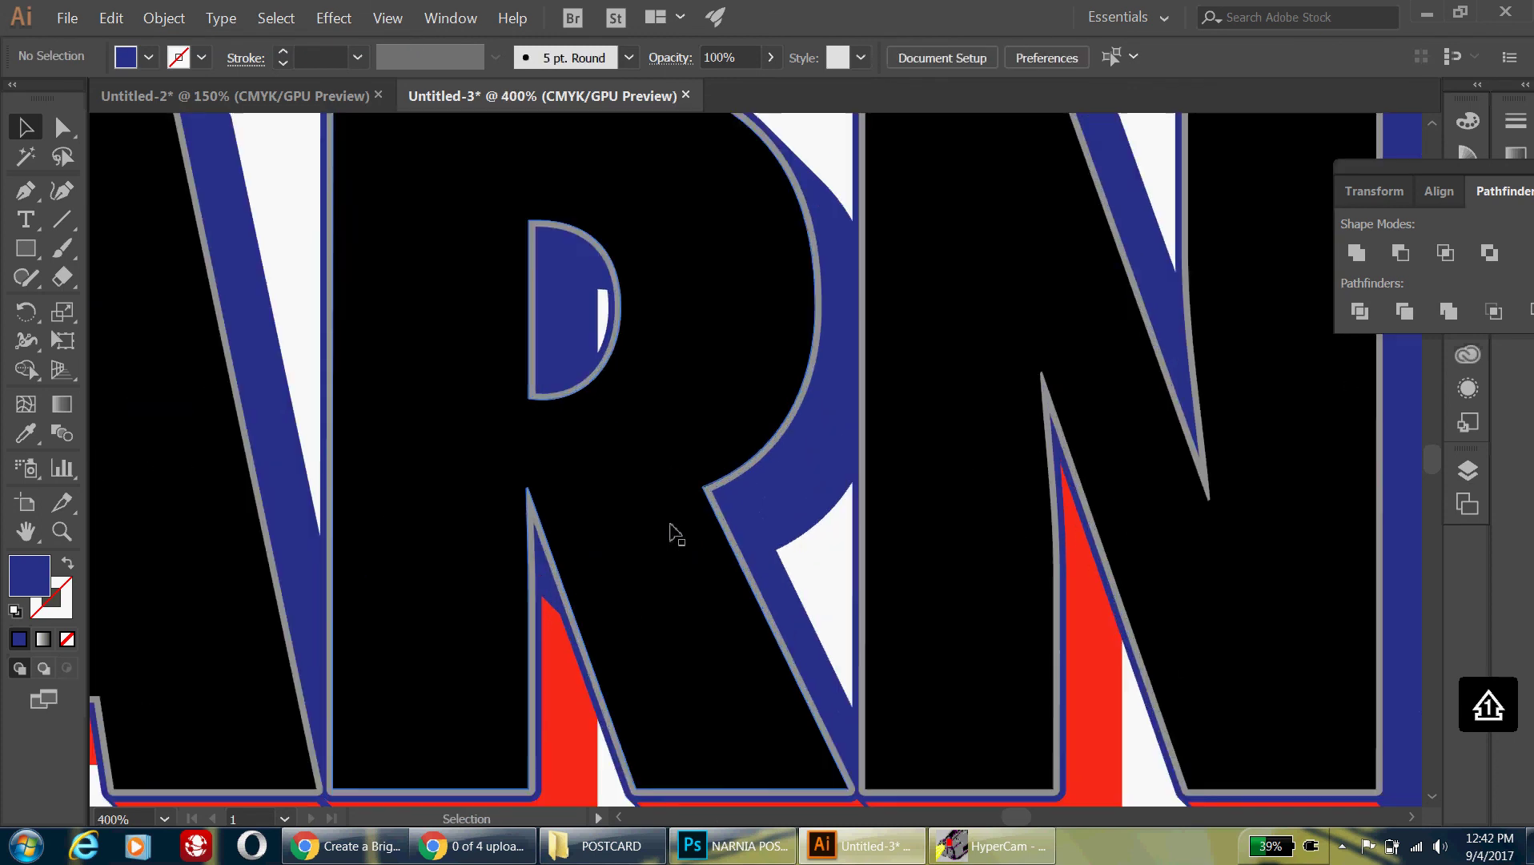
{"action": "left_click", "coordinate": [543, 594]}
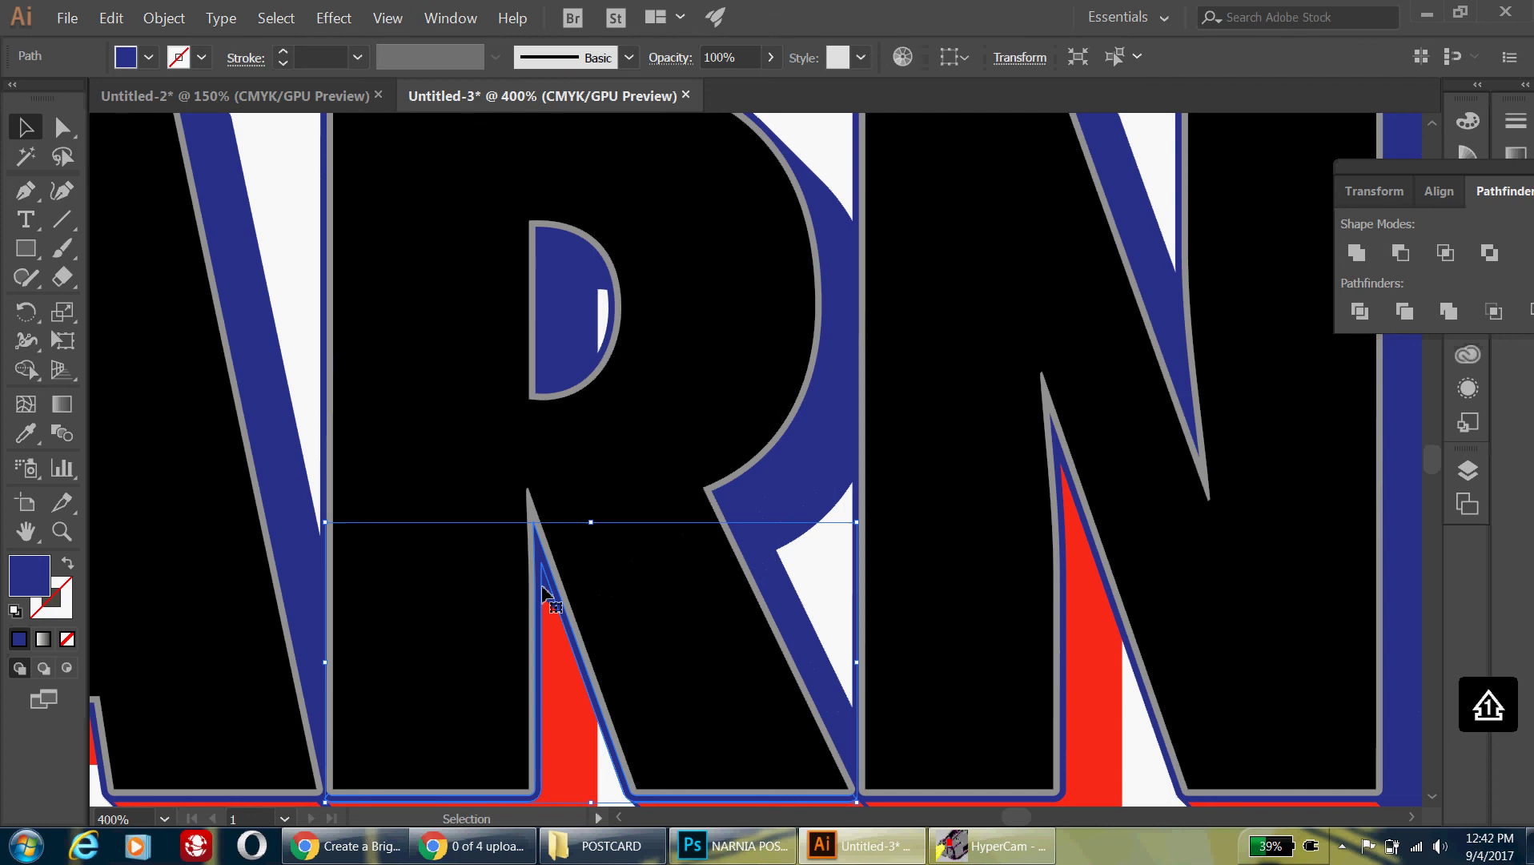
{"action": "left_click", "coordinate": [149, 57]}
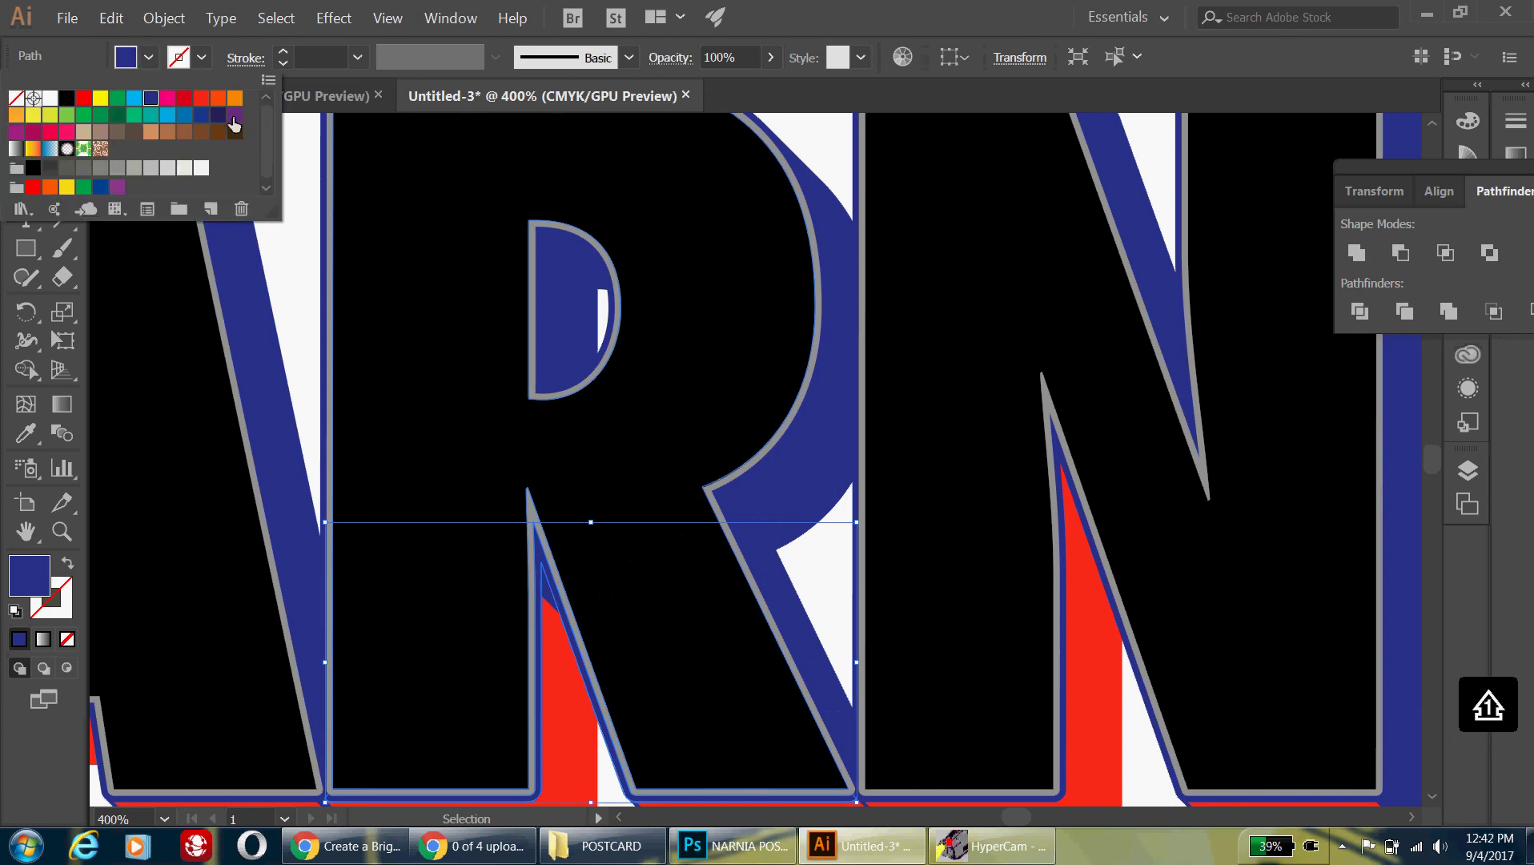
{"action": "left_click", "coordinate": [202, 99]}
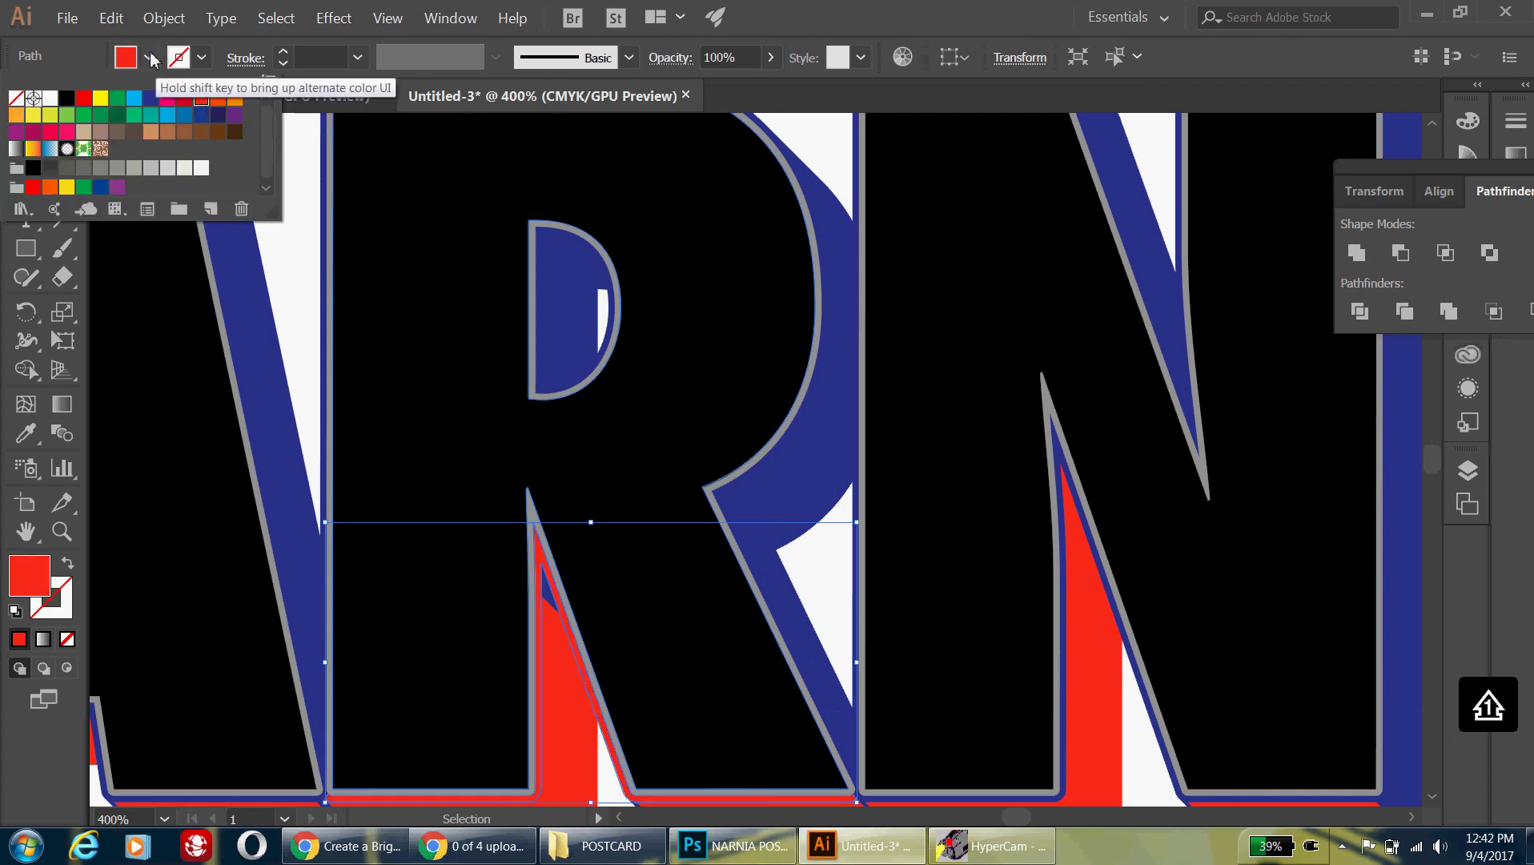
{"action": "left_click", "coordinate": [112, 18]}
{"action": "left_click", "coordinate": [172, 41]}
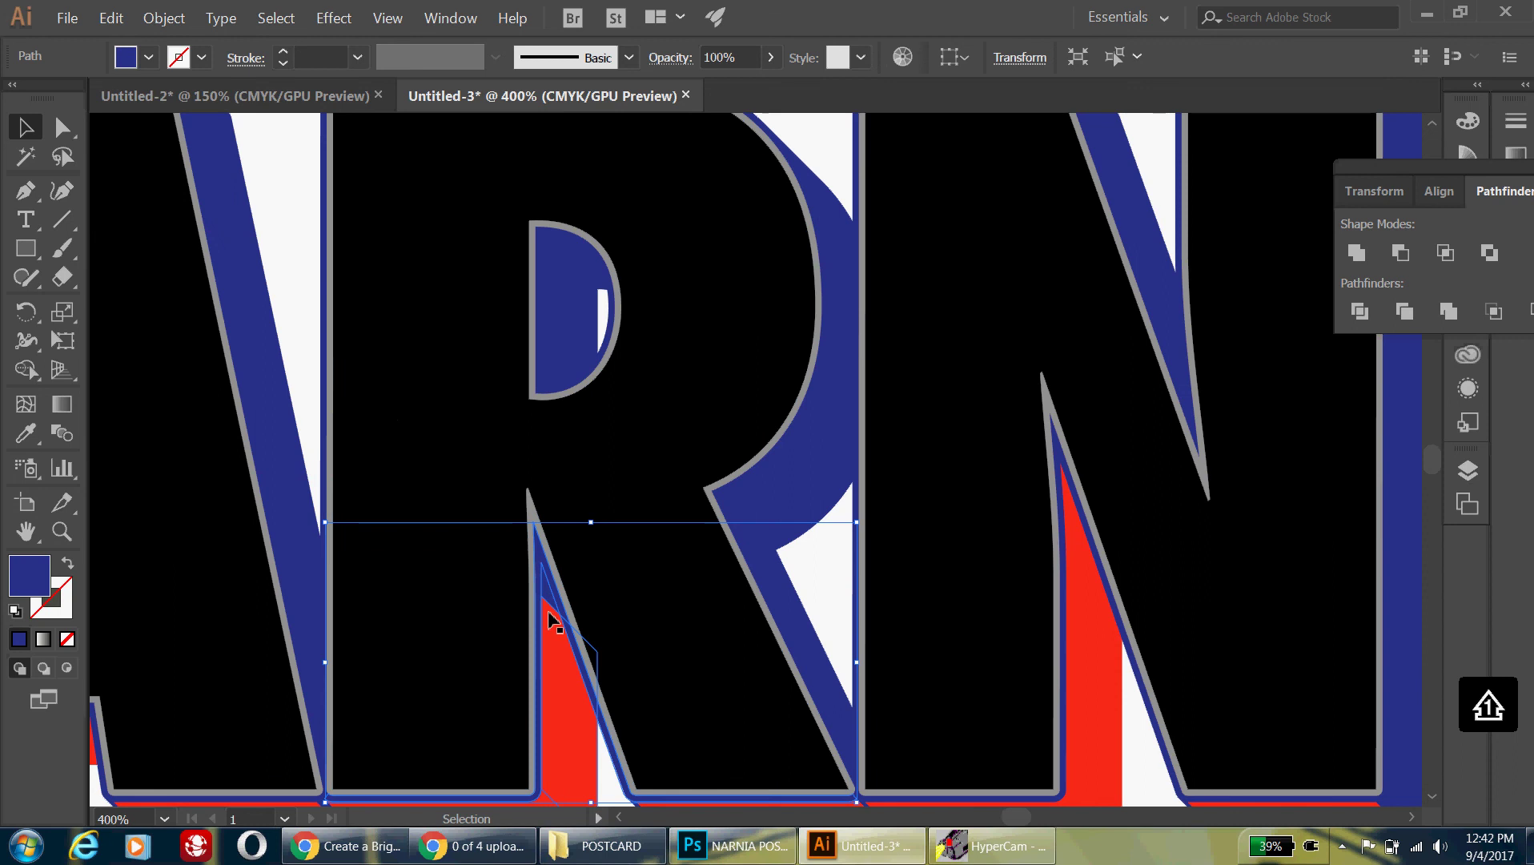
Fill the small blue sliver above the red face in the R's lower notch with bright red.
{"action": "left_click", "coordinate": [553, 608]}
{"action": "left_click", "coordinate": [547, 594]}
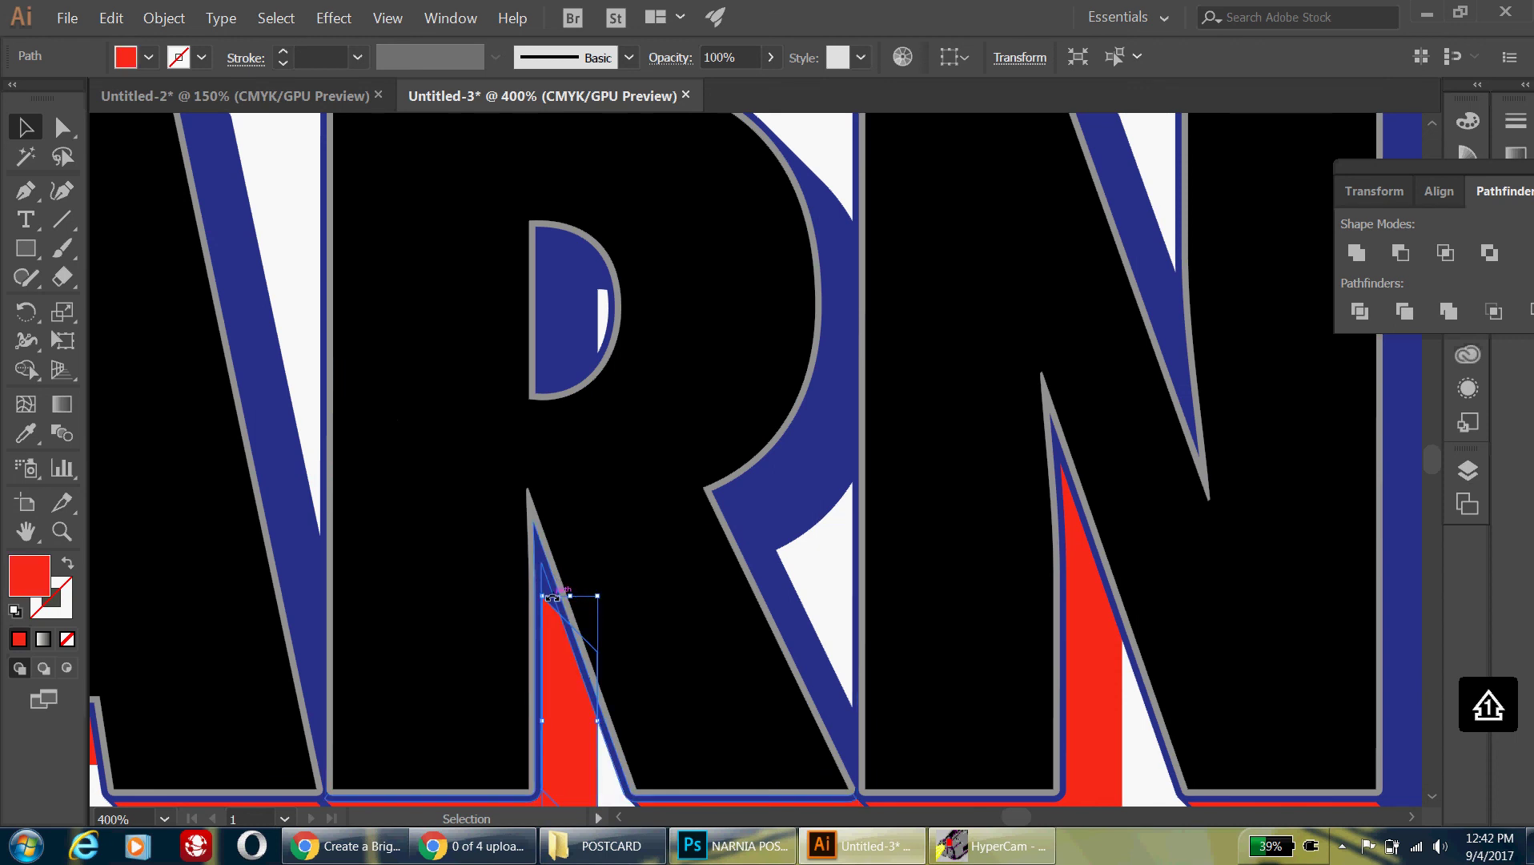
{"action": "left_click", "coordinate": [551, 609]}
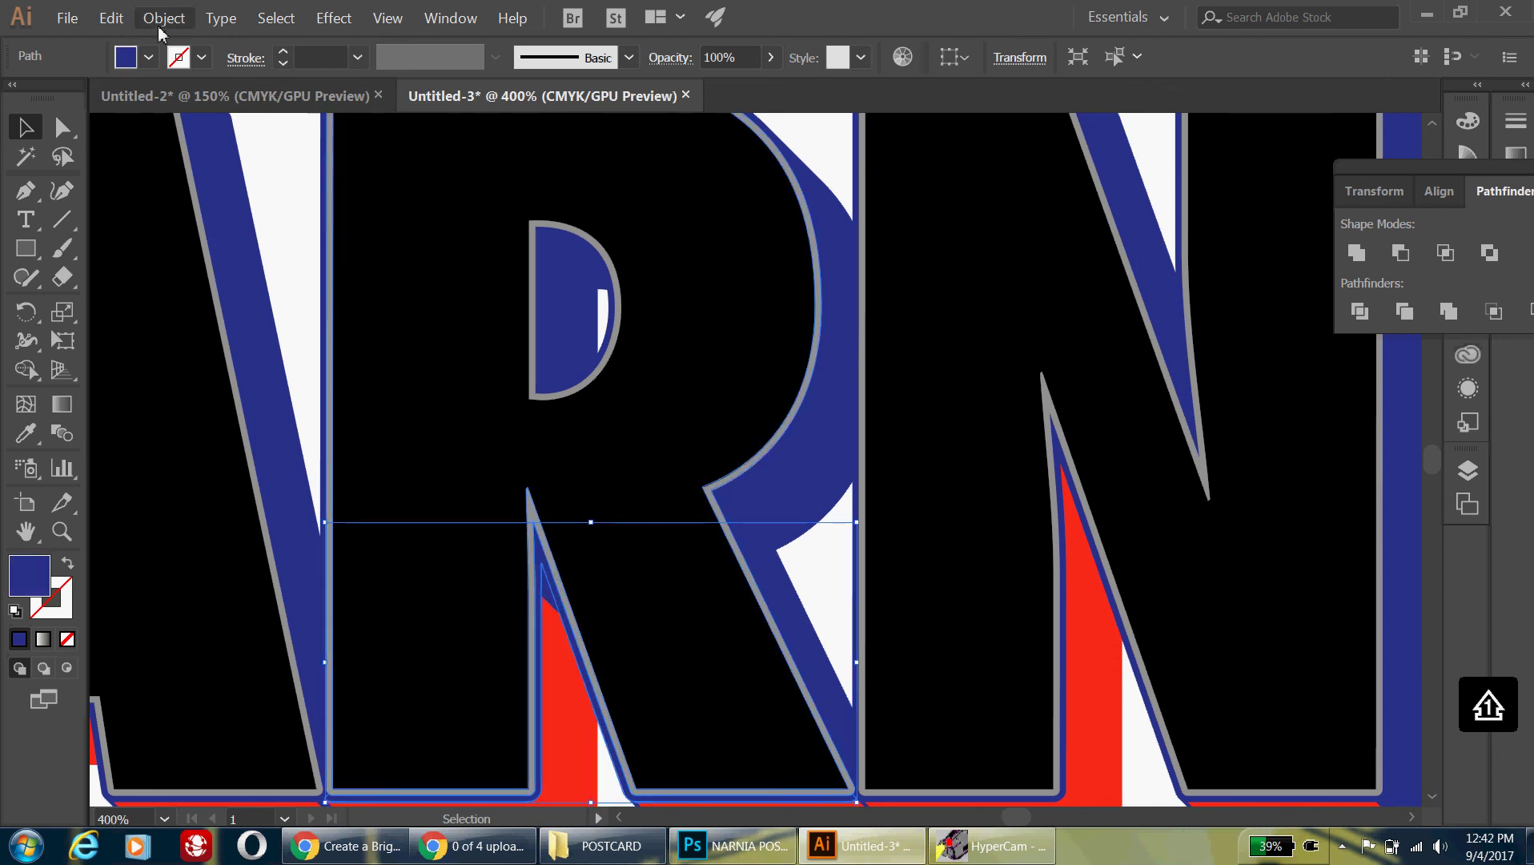
{"action": "left_click", "coordinate": [149, 57]}
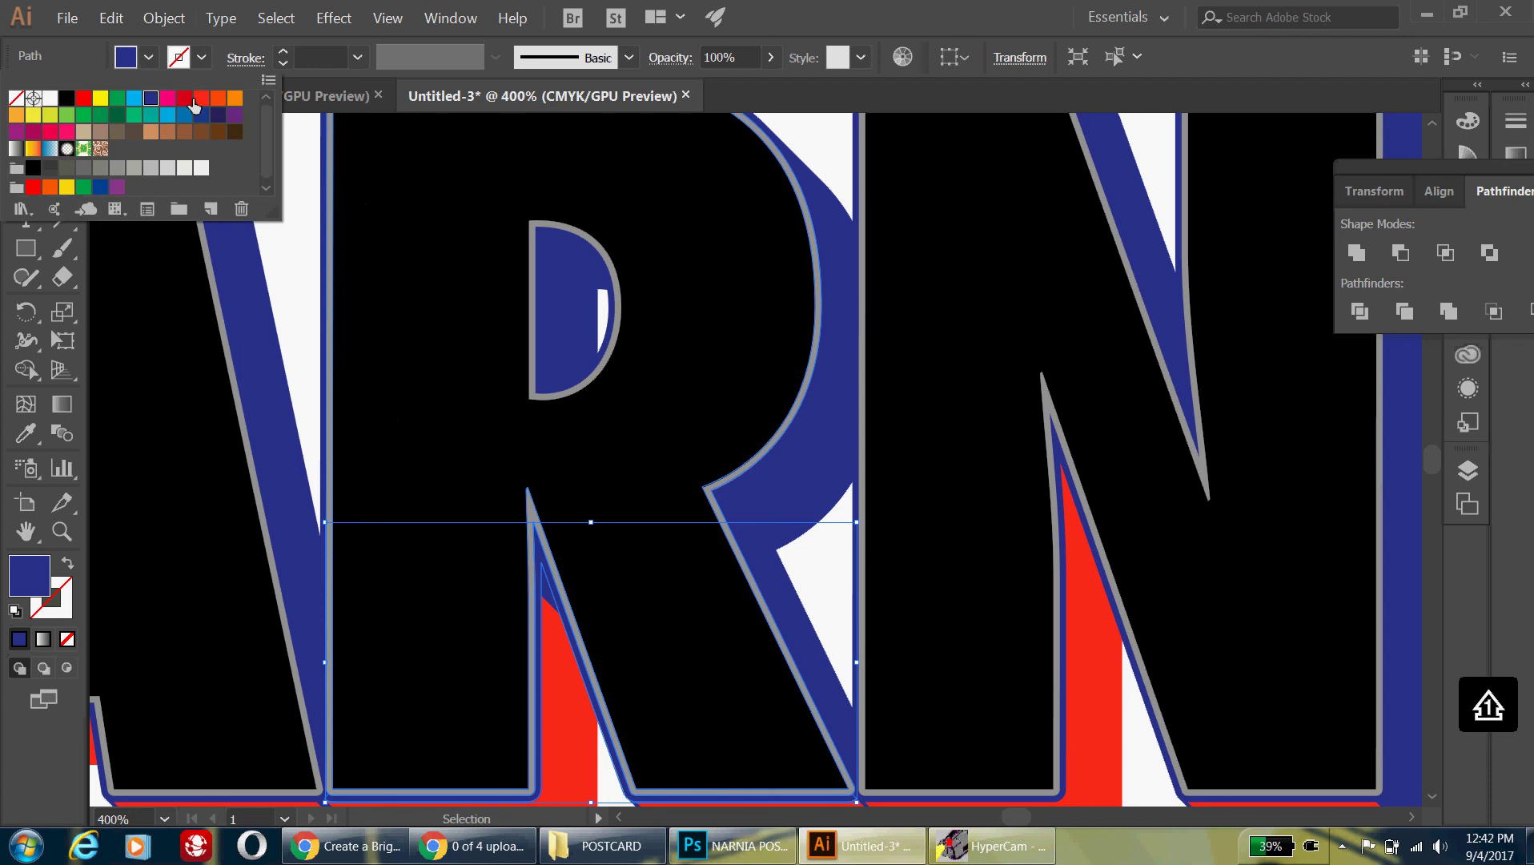
{"action": "left_click", "coordinate": [200, 99]}
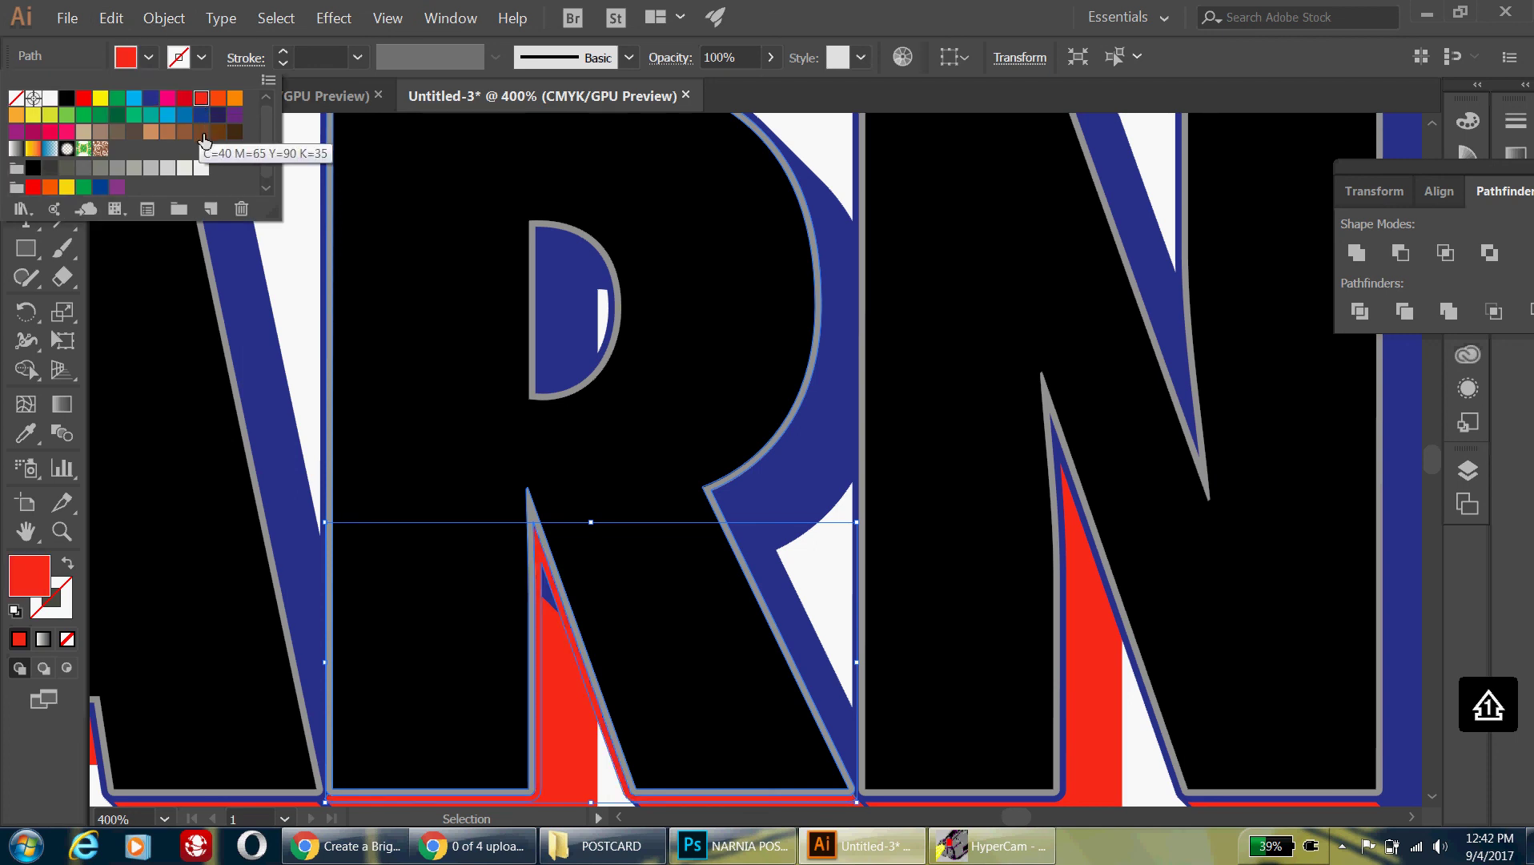
{"action": "left_click", "coordinate": [329, 409]}
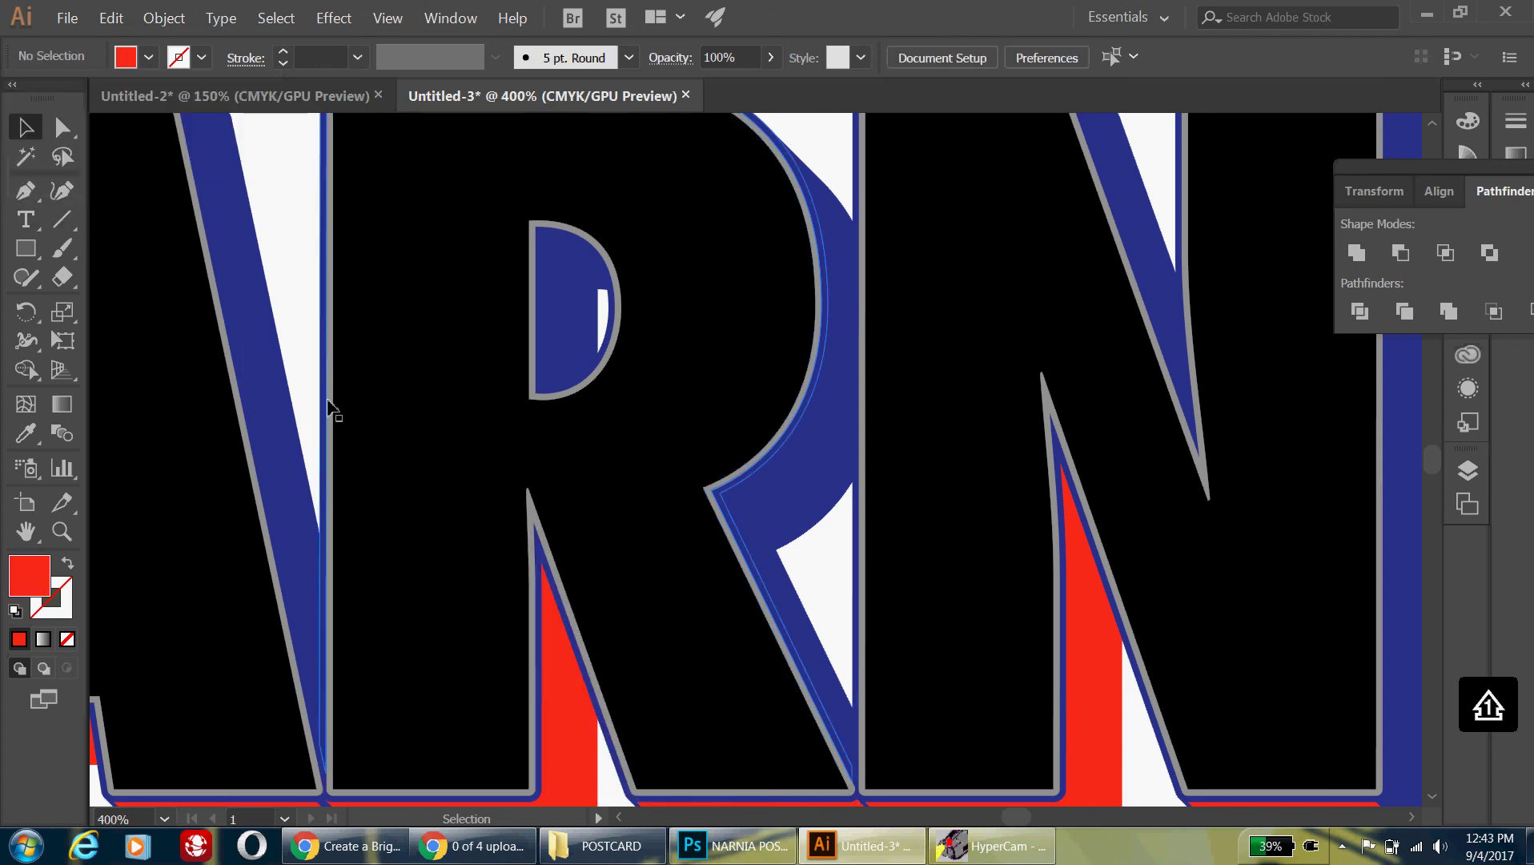
Select the entire NARNIA lettering with its extrusion and merge all pieces into one shape using the Pathfinder Unite operation.
{"action": "key", "text": "ctrl+minus"}
{"action": "key", "text": "ctrl+minus"}
{"action": "key", "text": "ctrl+minus"}
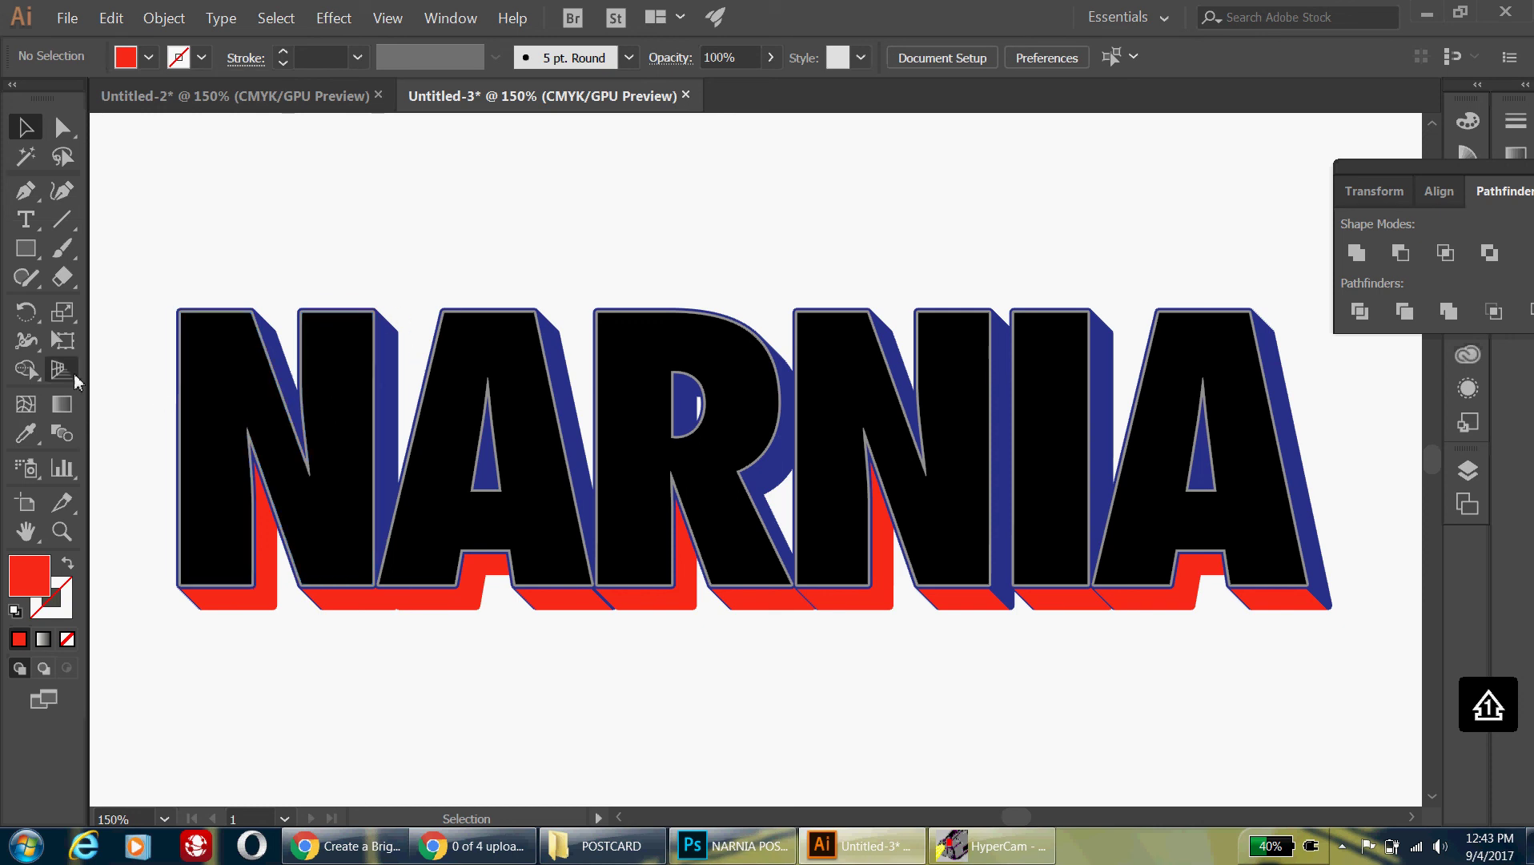
{"action": "left_click_drag", "start_coordinate": [136, 238], "coordinate": [1396, 723]}
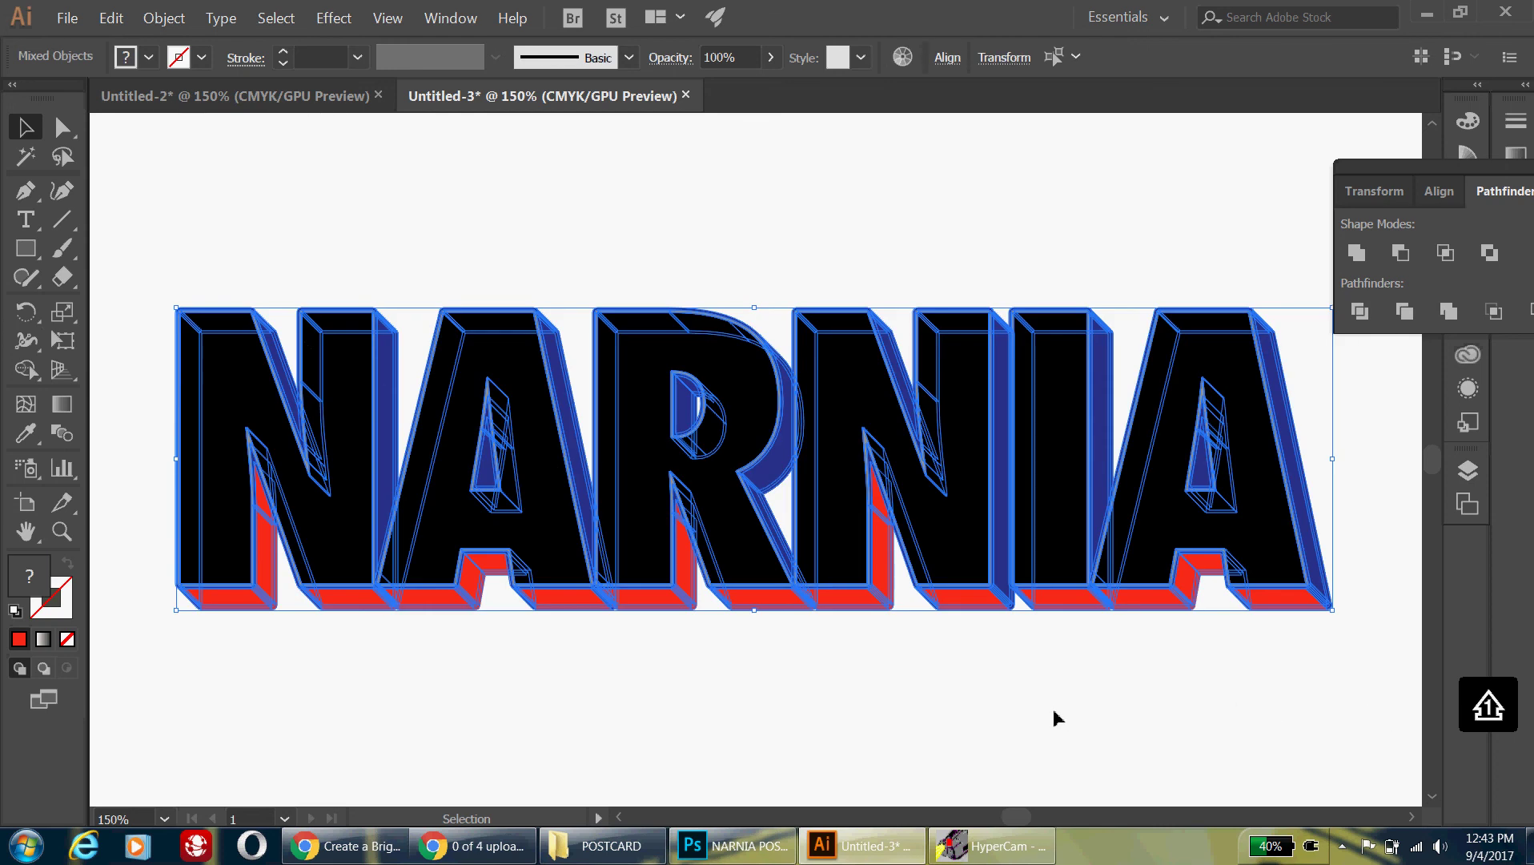
{"action": "key", "text": "a"}
{"action": "key", "text": "v"}
{"action": "key", "text": "a"}
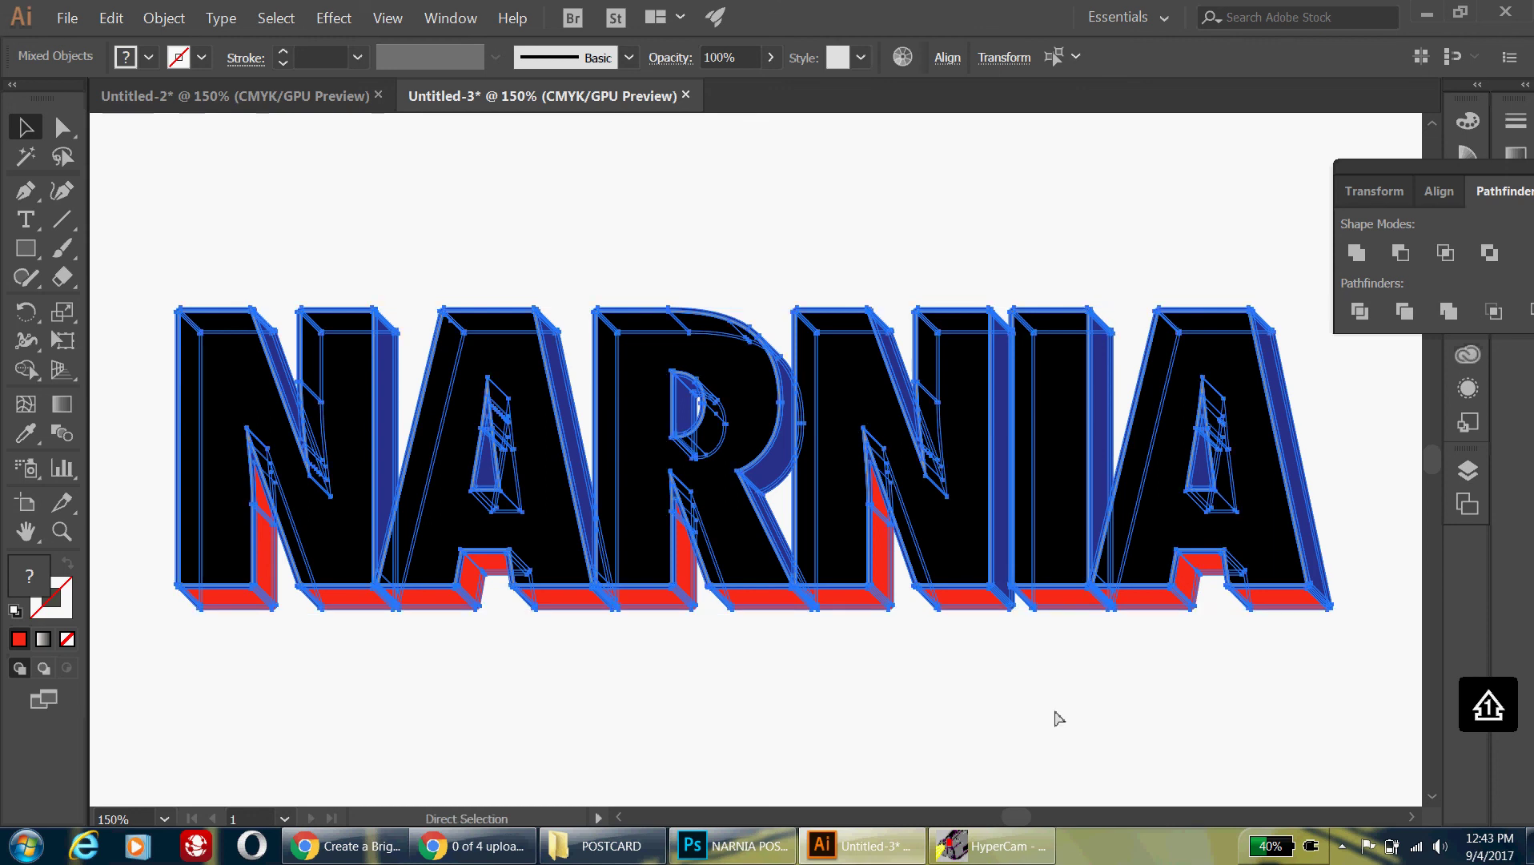
{"action": "key", "text": "v"}
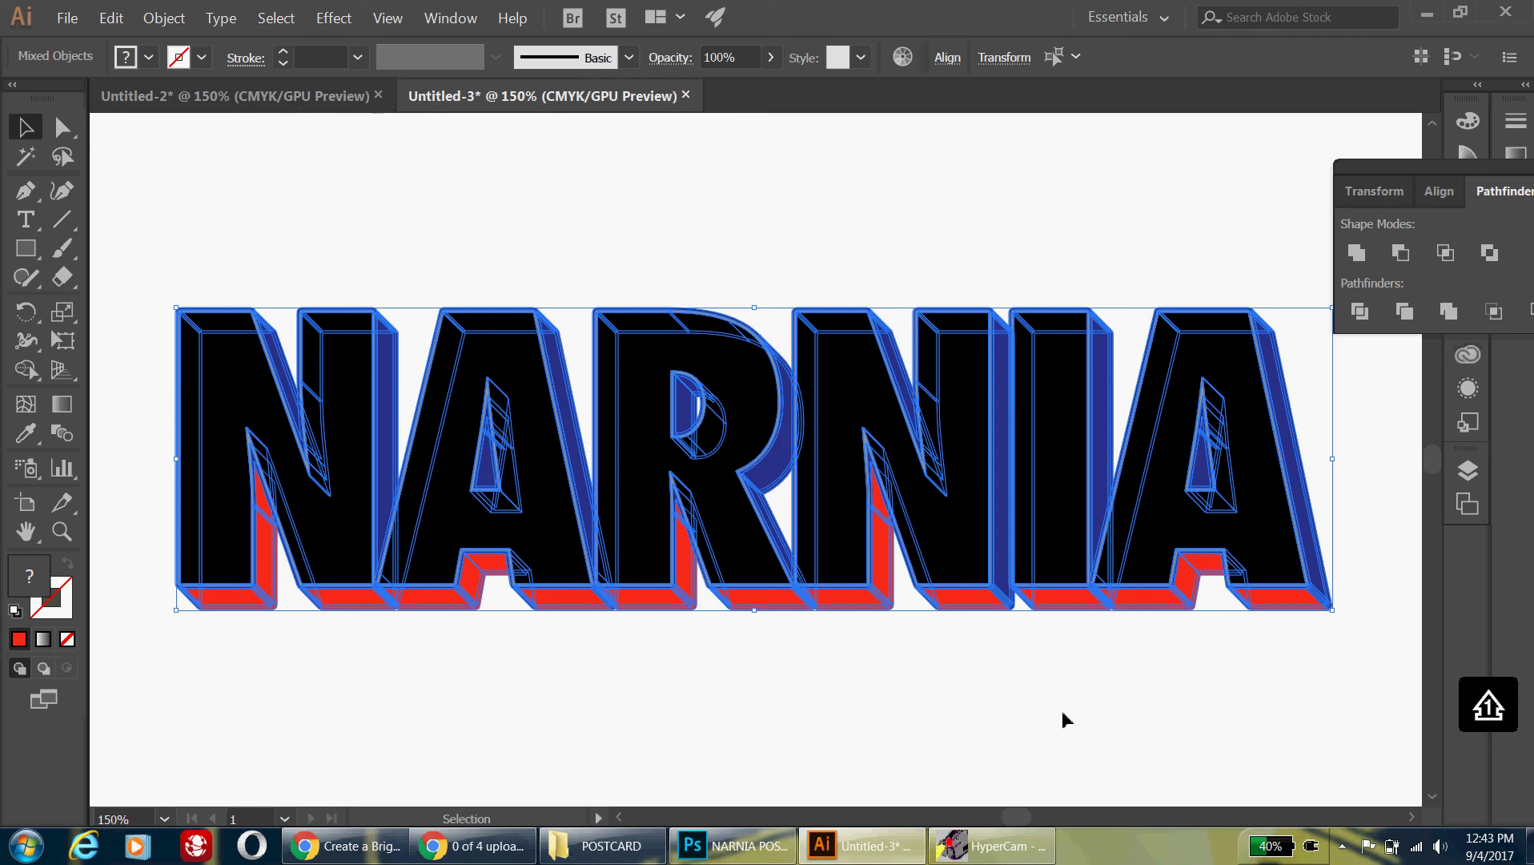
{"action": "left_click_drag", "start_coordinate": [1430, 161], "coordinate": [1259, 115]}
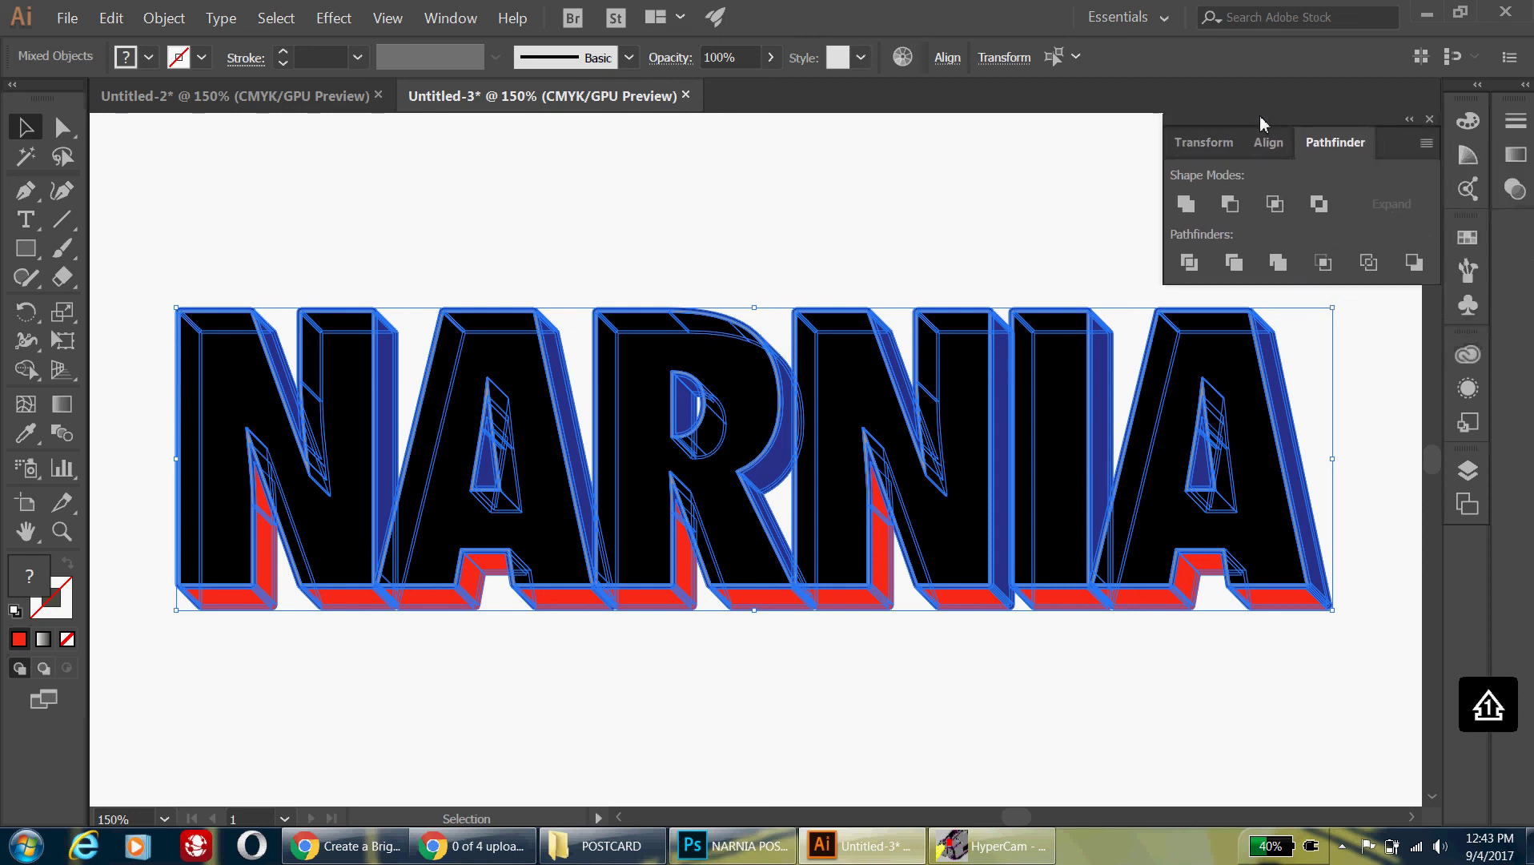
{"action": "left_click", "coordinate": [453, 19]}
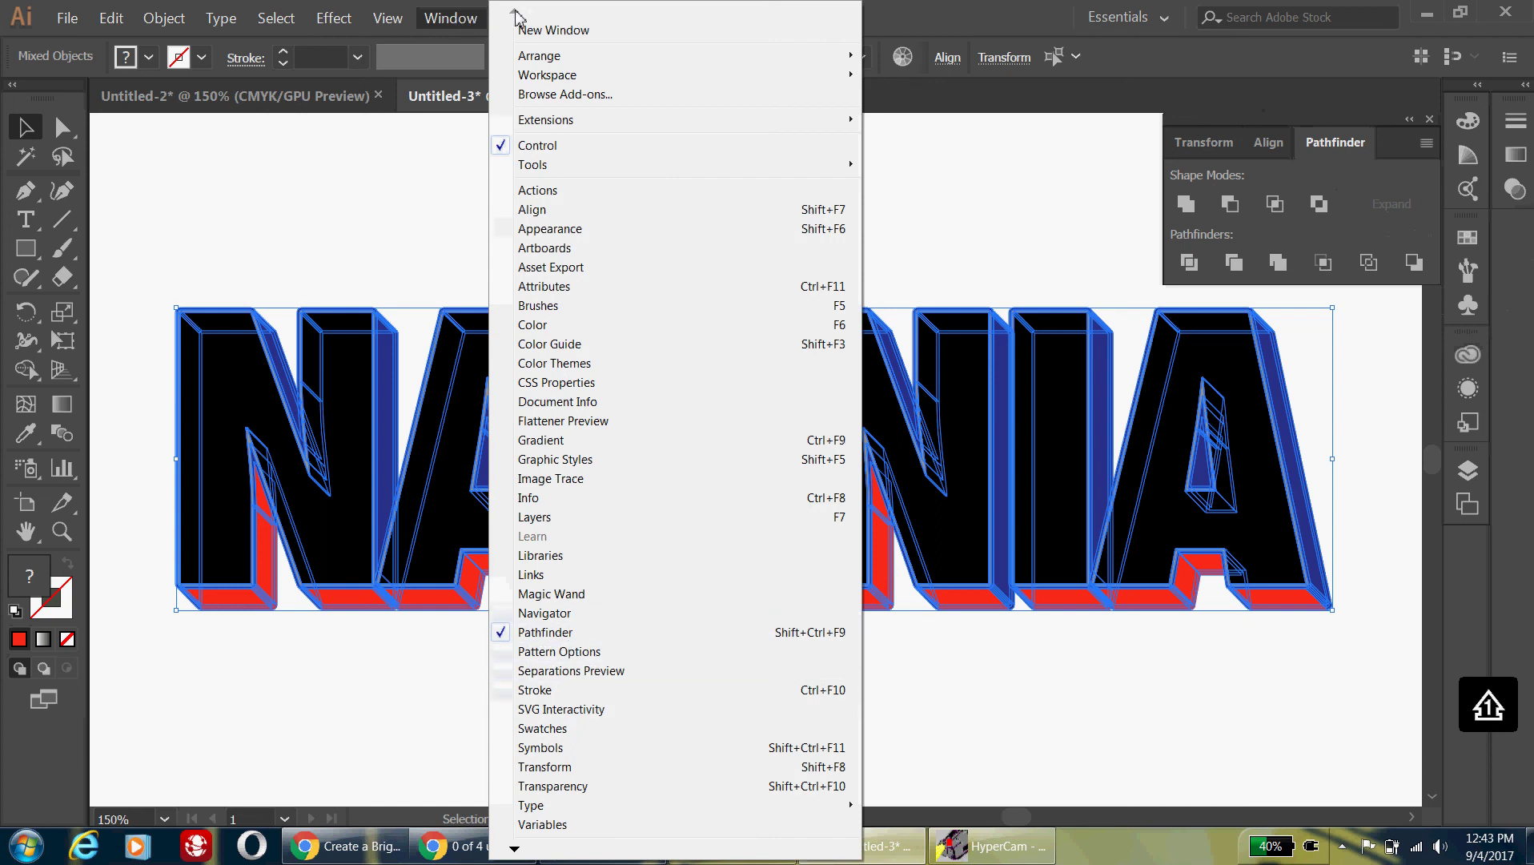
{"action": "left_click", "coordinate": [473, 19]}
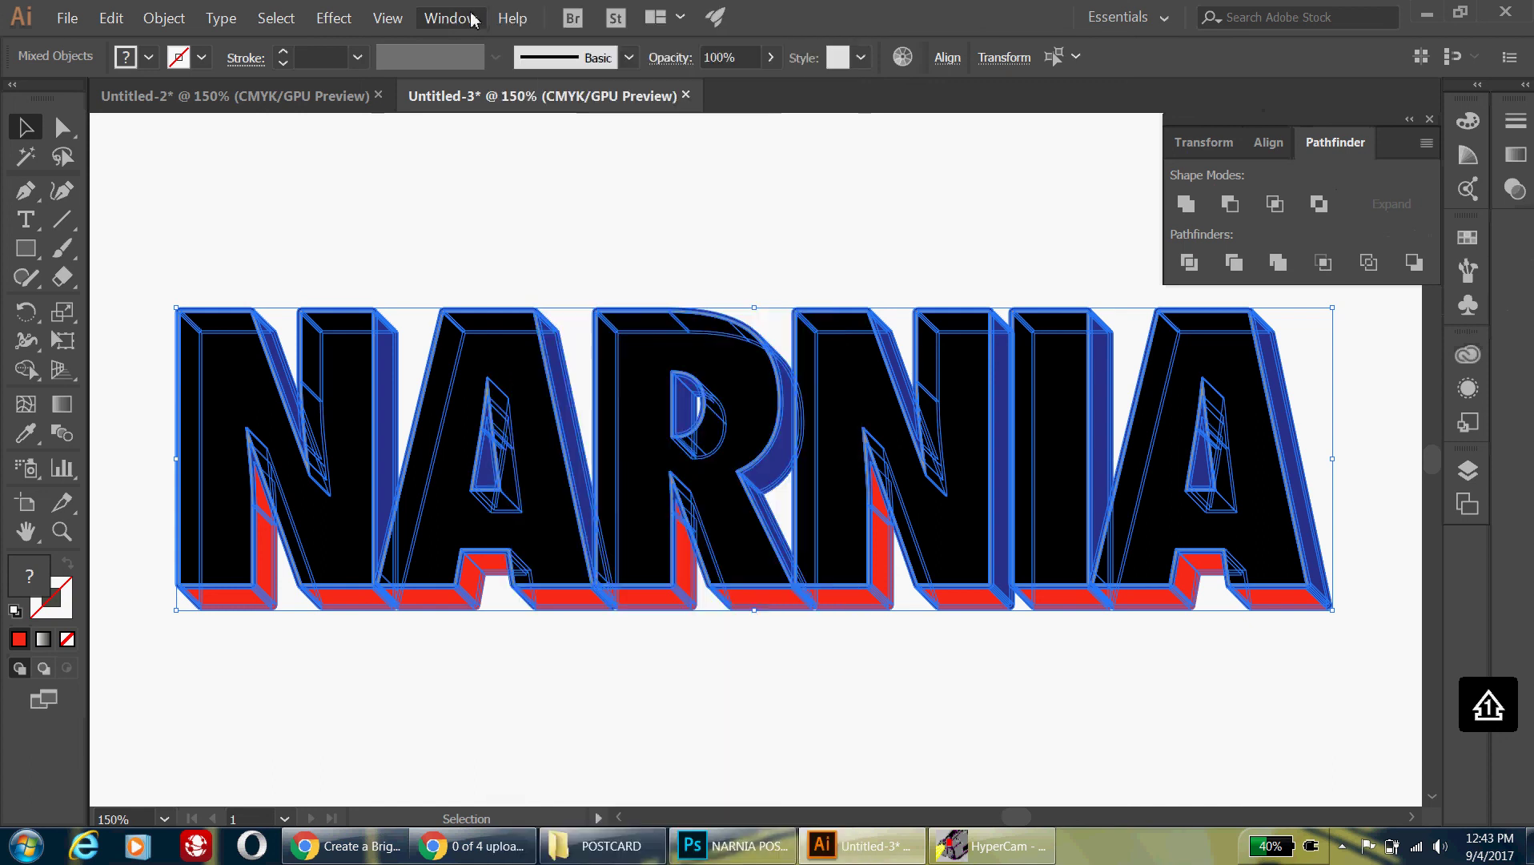
{"action": "left_click", "coordinate": [1184, 205]}
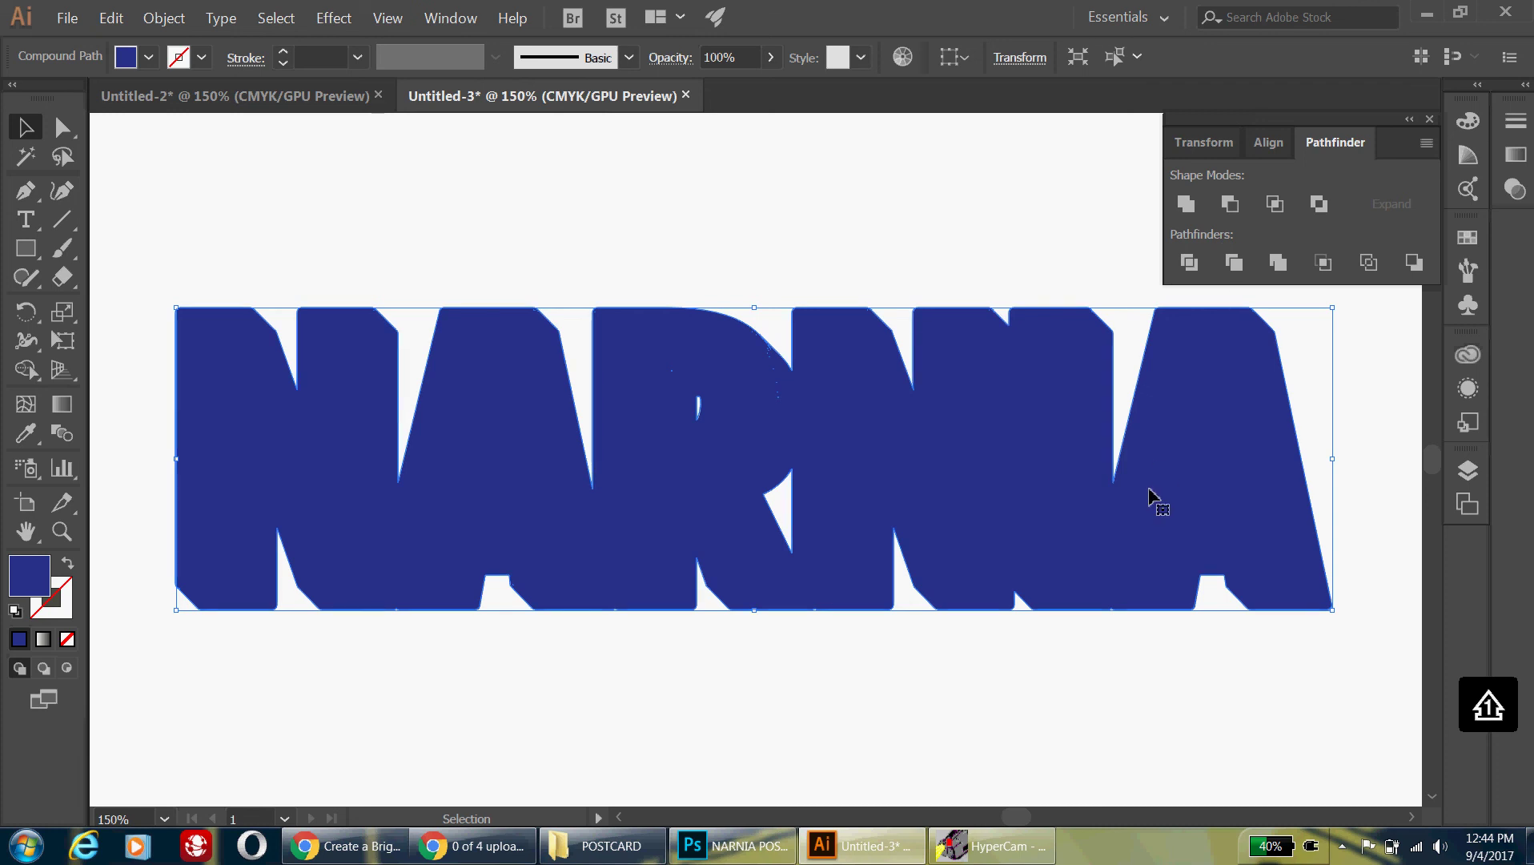
Swap the fill and stroke of the merged NARNIA silhouette, giving it a blue outline with a 2 pt weight.
{"action": "left_click", "coordinate": [65, 566]}
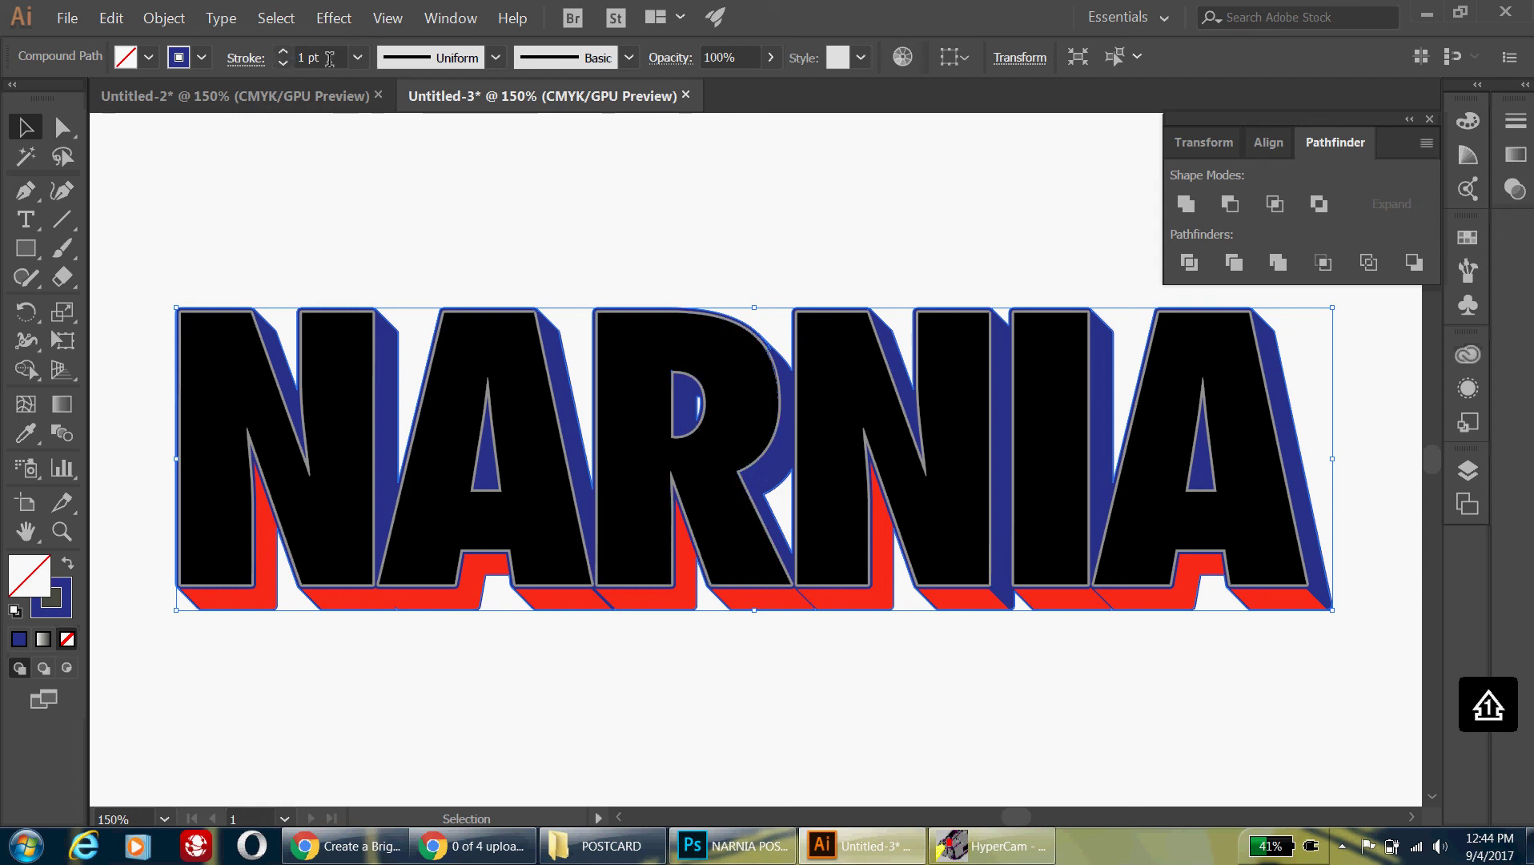
{"action": "left_click", "coordinate": [358, 57]}
{"action": "left_click", "coordinate": [383, 192]}
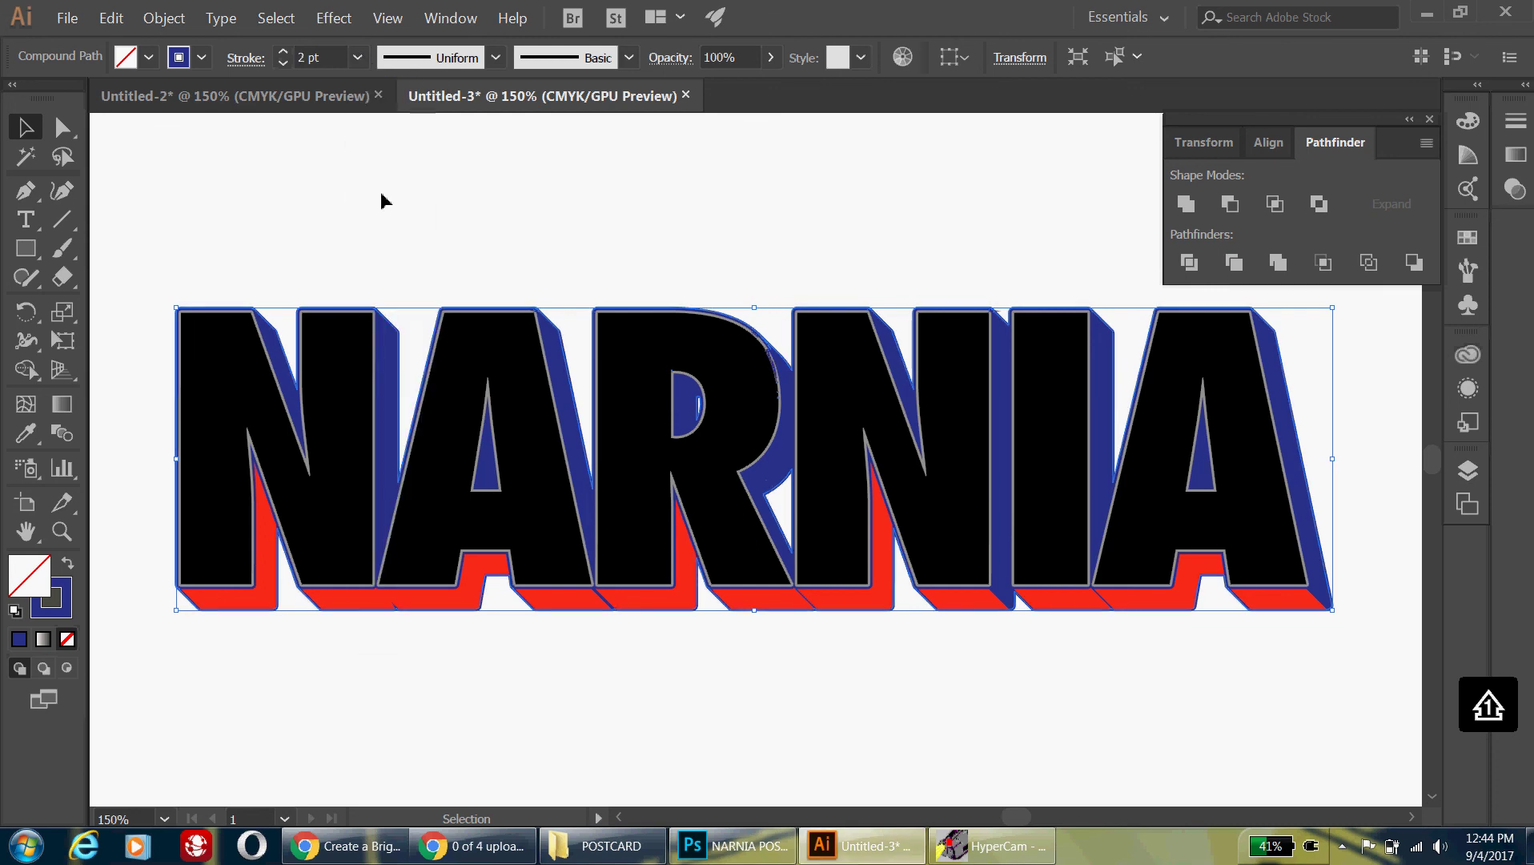
Select all the bright red extrusion faces with the Magic Wand and paste a copy of them in front.
{"action": "left_click", "coordinate": [24, 157]}
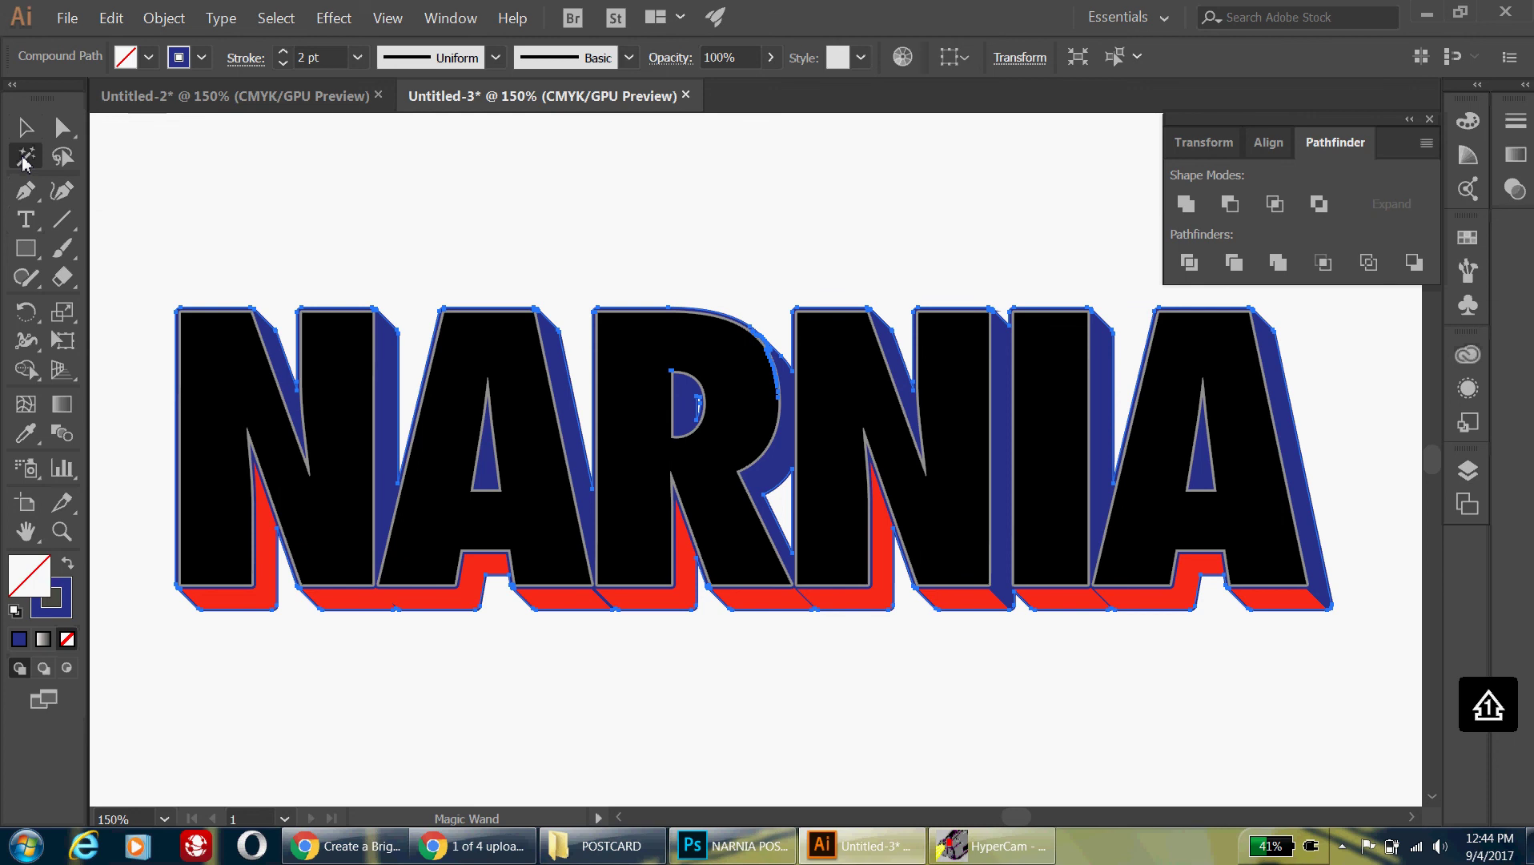
{"action": "left_click", "coordinate": [229, 599]}
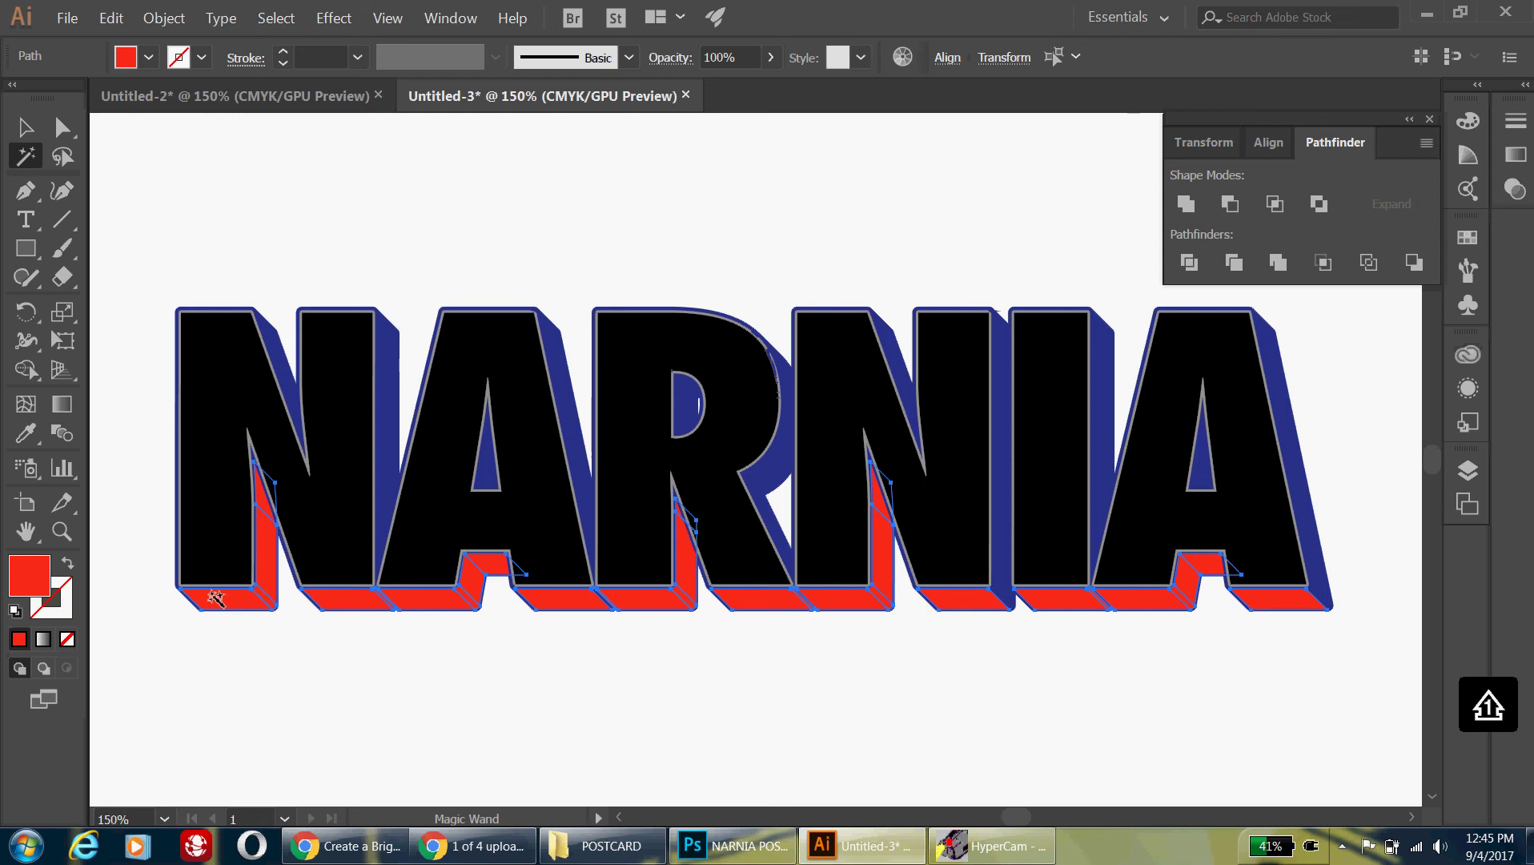
{"action": "key", "text": "ctrl"}
{"action": "key", "text": "ctrl"}
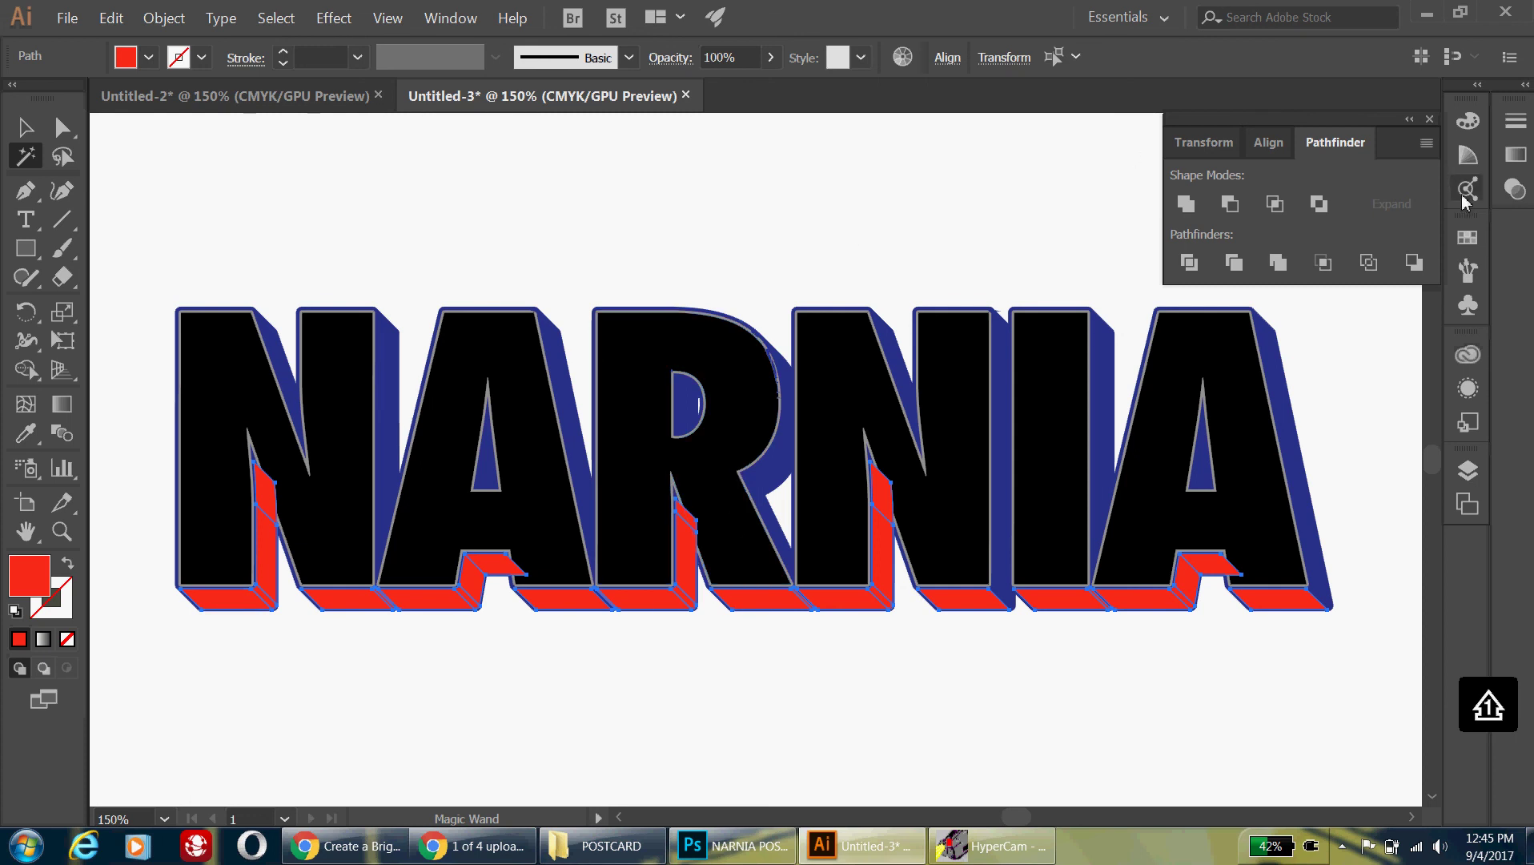
Fill the copied extrusion faces with a white-to-black linear gradient at a 90° angle.
{"action": "left_click", "coordinate": [1515, 155]}
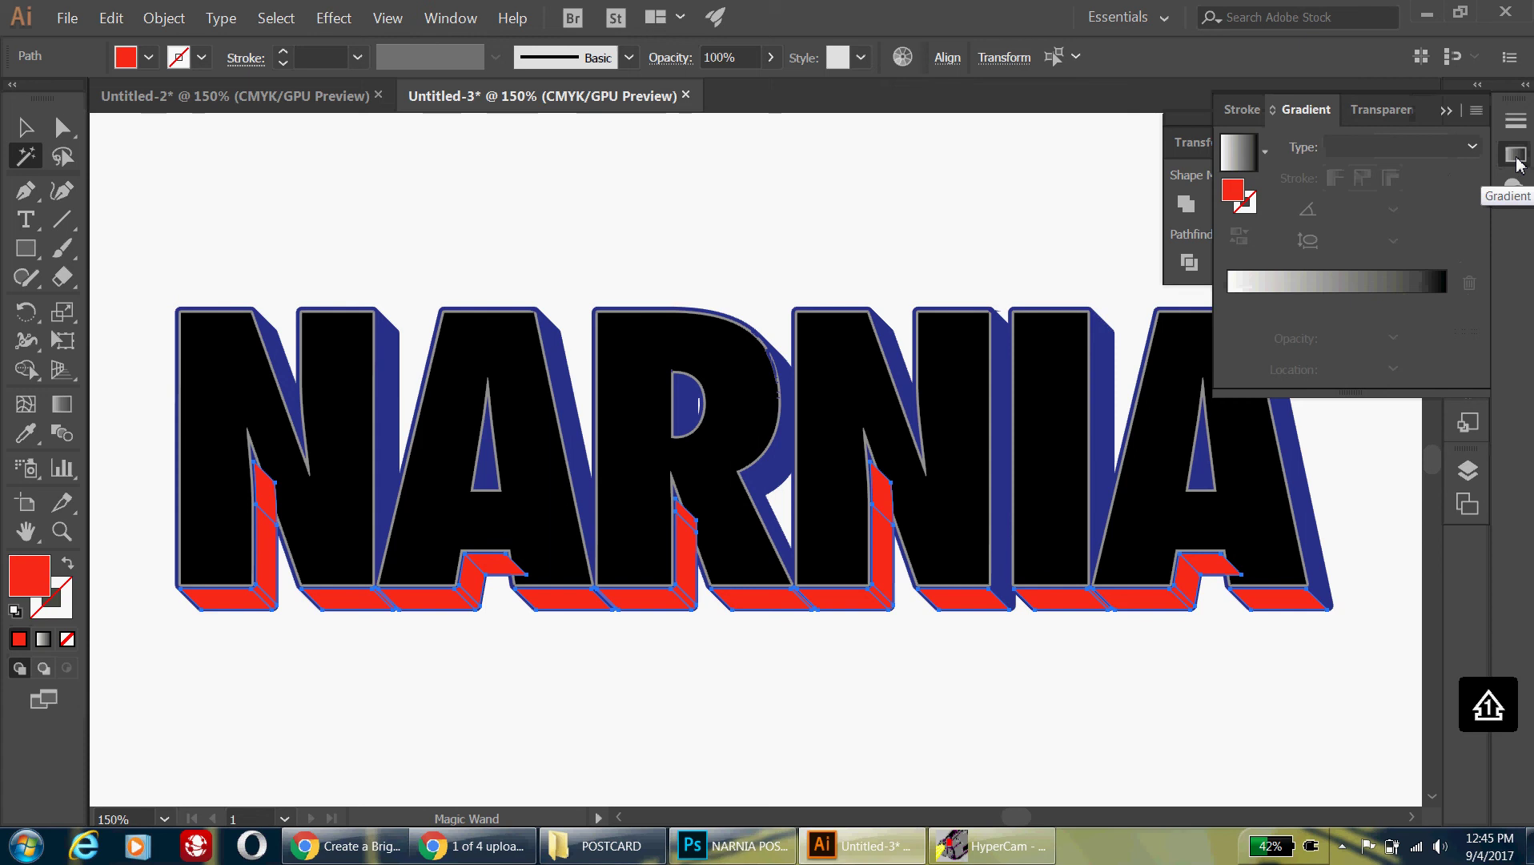
{"action": "left_click", "coordinate": [448, 18]}
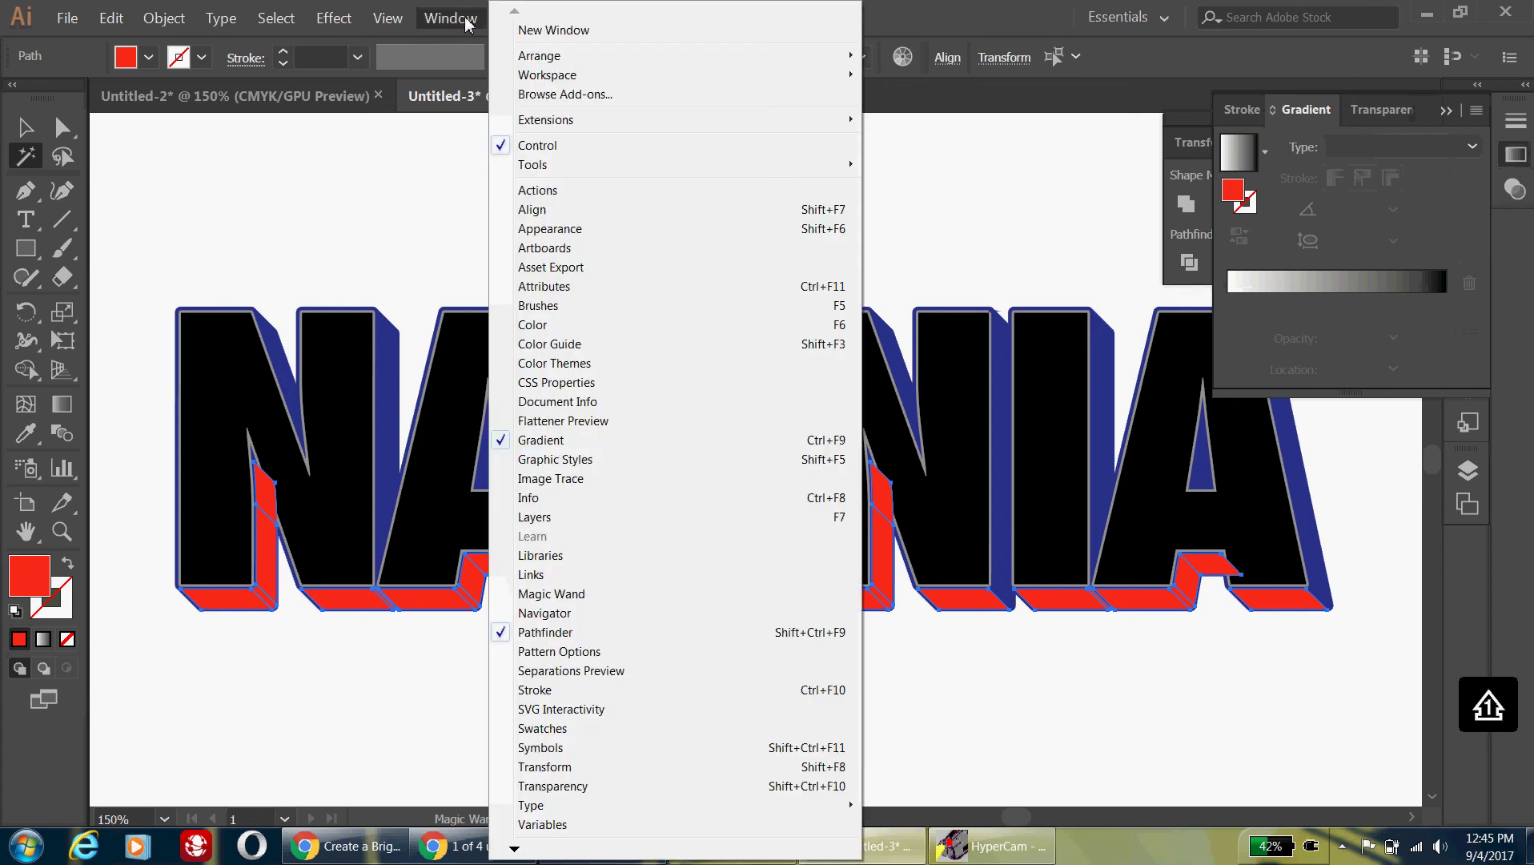
{"action": "left_click", "coordinate": [448, 18]}
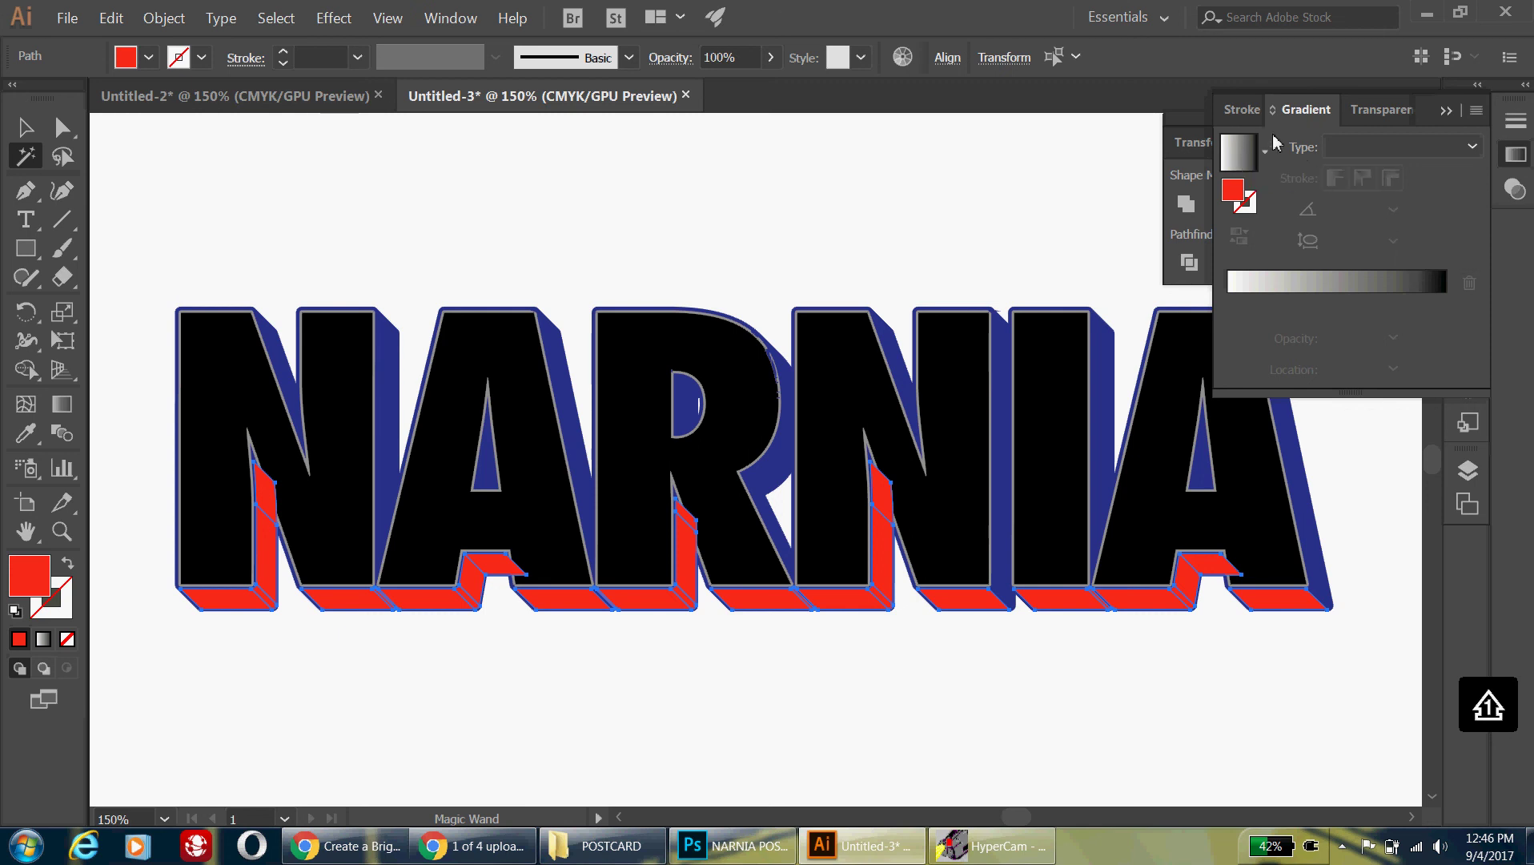
{"action": "left_click", "coordinate": [1353, 153]}
{"action": "left_click", "coordinate": [1353, 153]}
{"action": "left_click", "coordinate": [1244, 158]}
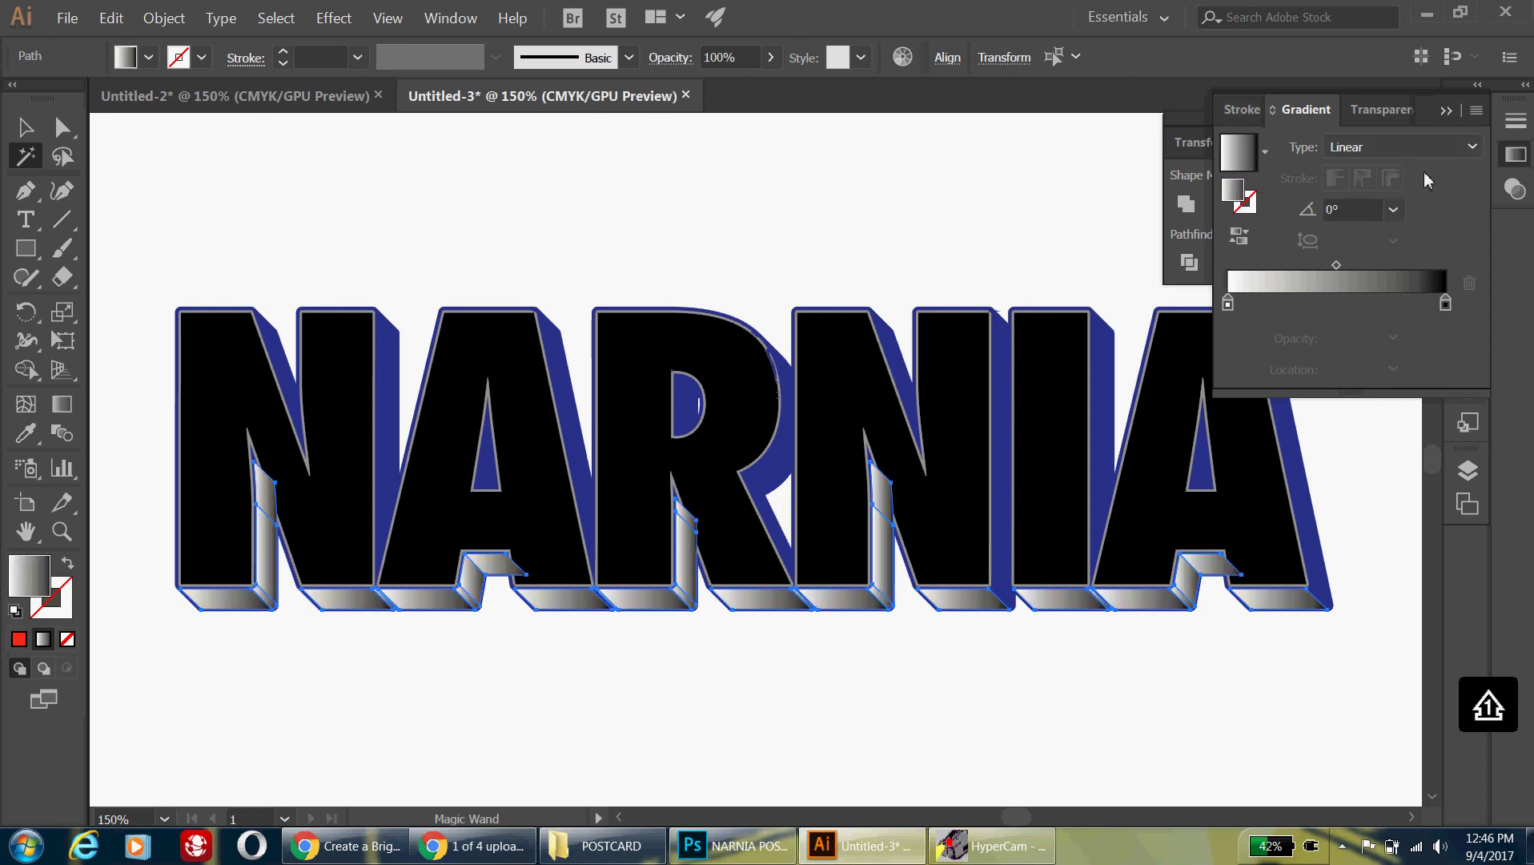
{"action": "left_click", "coordinate": [1395, 211]}
{"action": "left_click", "coordinate": [1430, 341]}
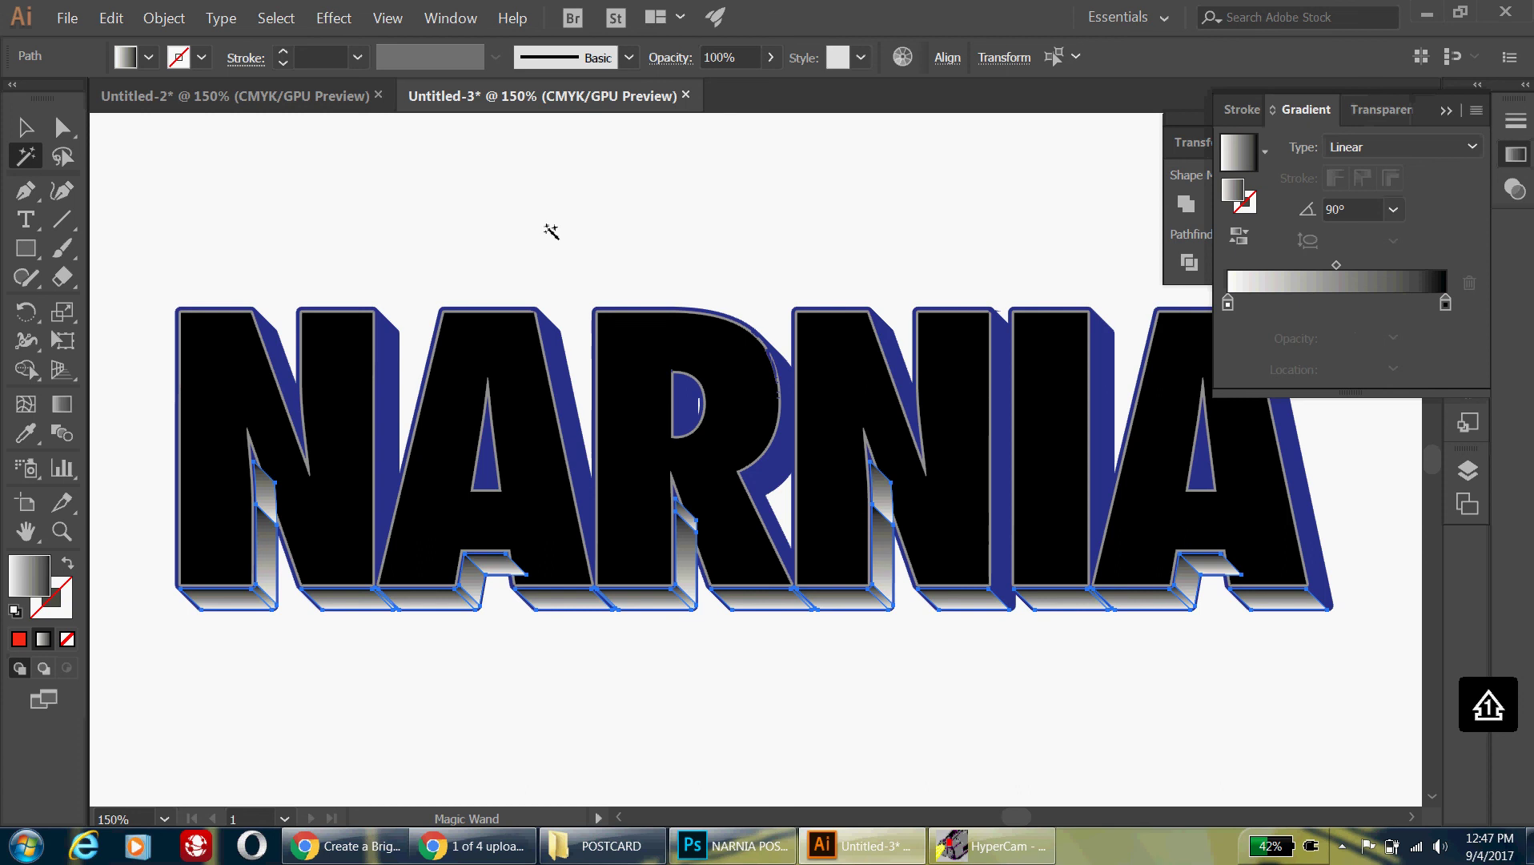
Apply a Color Halftone effect to the gradient faces with a 5-pixel maximum radius and 45° screen angles for channels 1 and 2.
{"action": "left_click", "coordinate": [330, 16]}
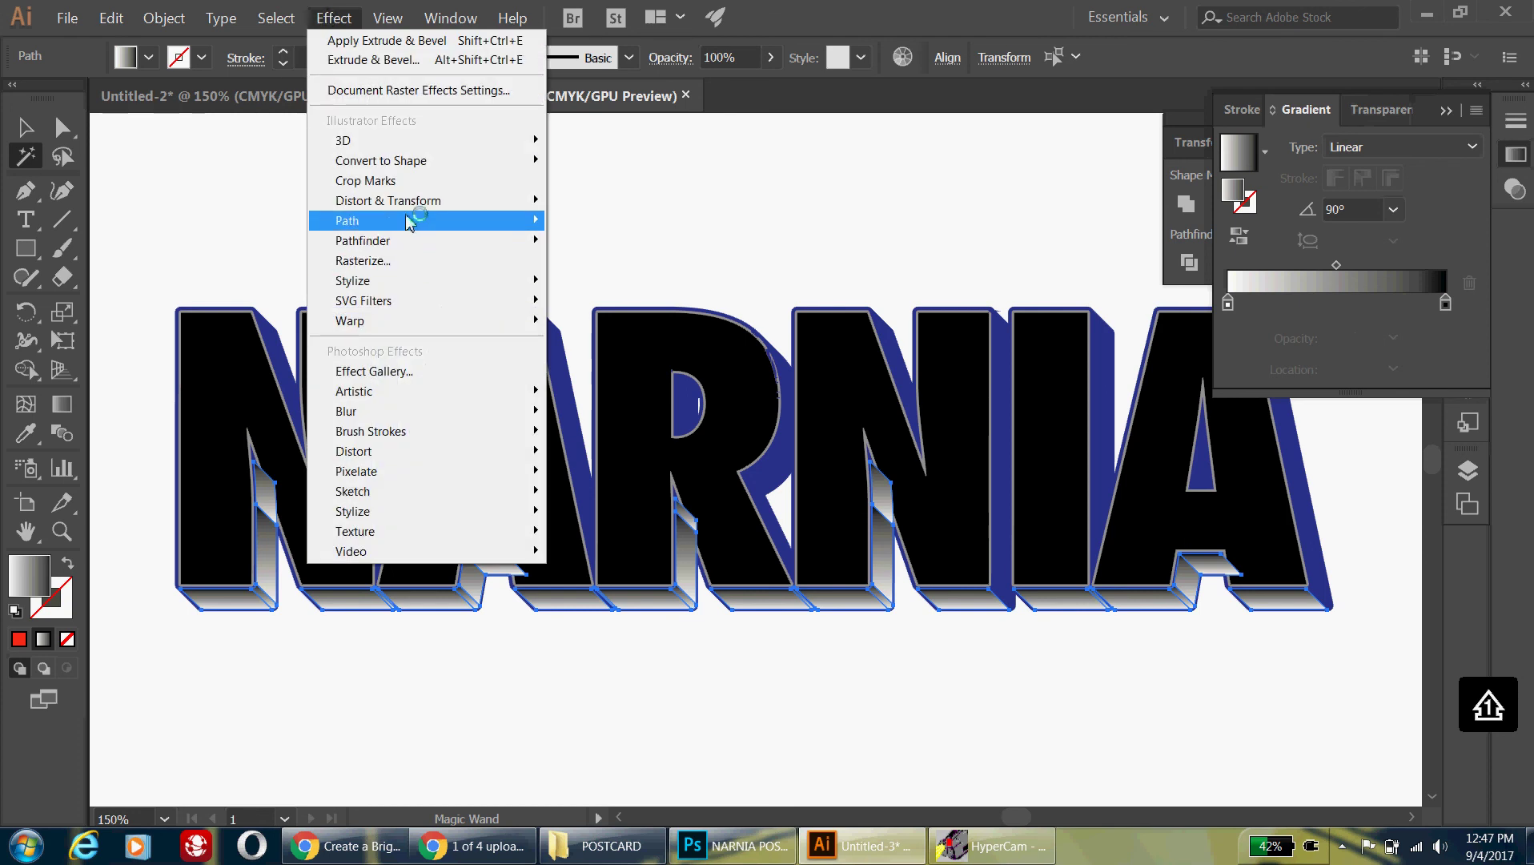
{"action": "mouse_move", "coordinate": [416, 255]}
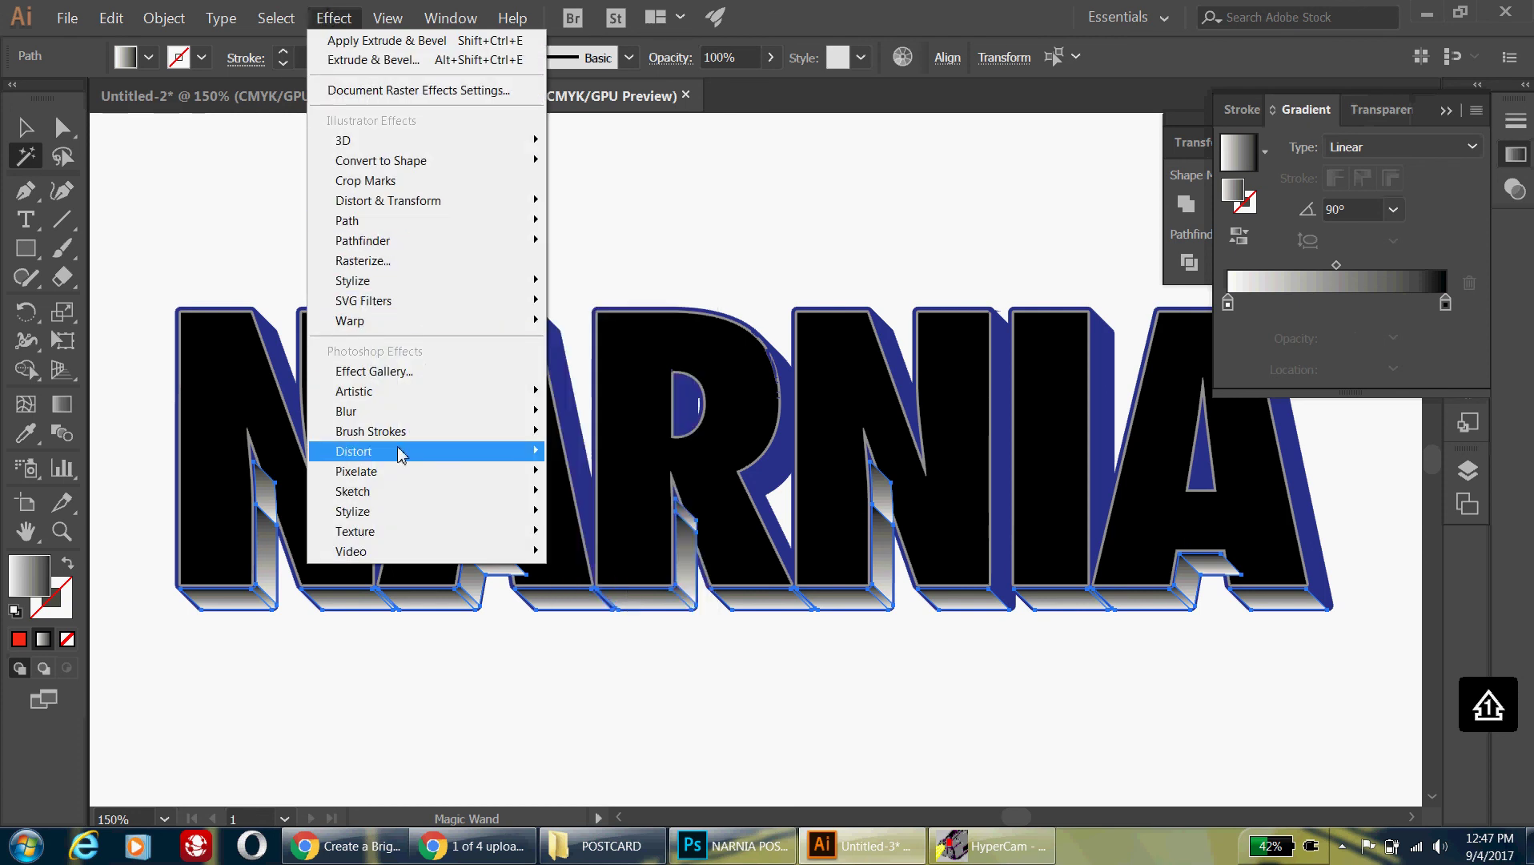
{"action": "mouse_move", "coordinate": [398, 478]}
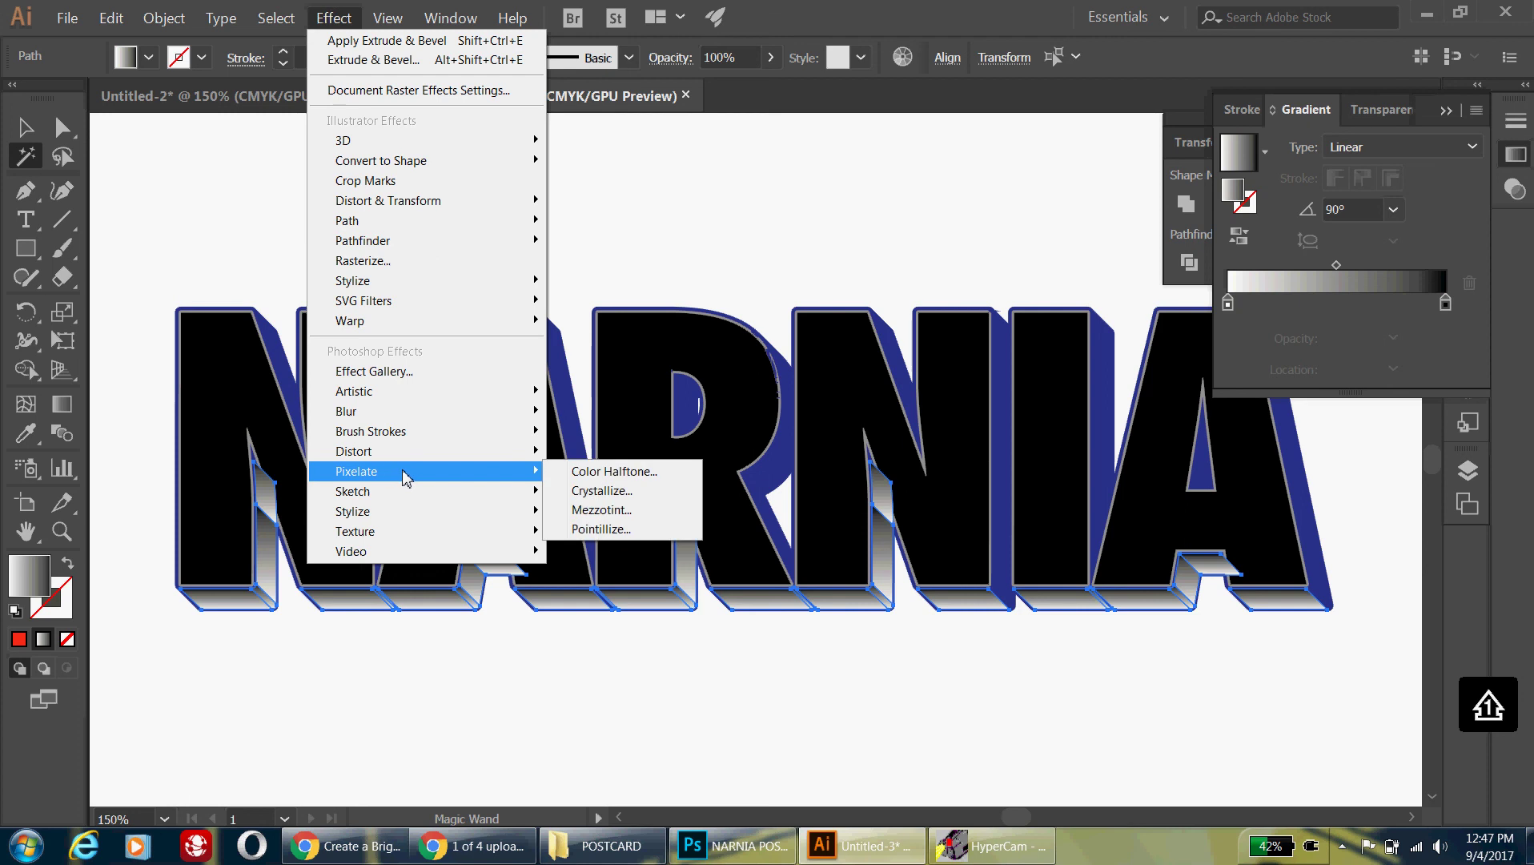
{"action": "left_click", "coordinate": [584, 472]}
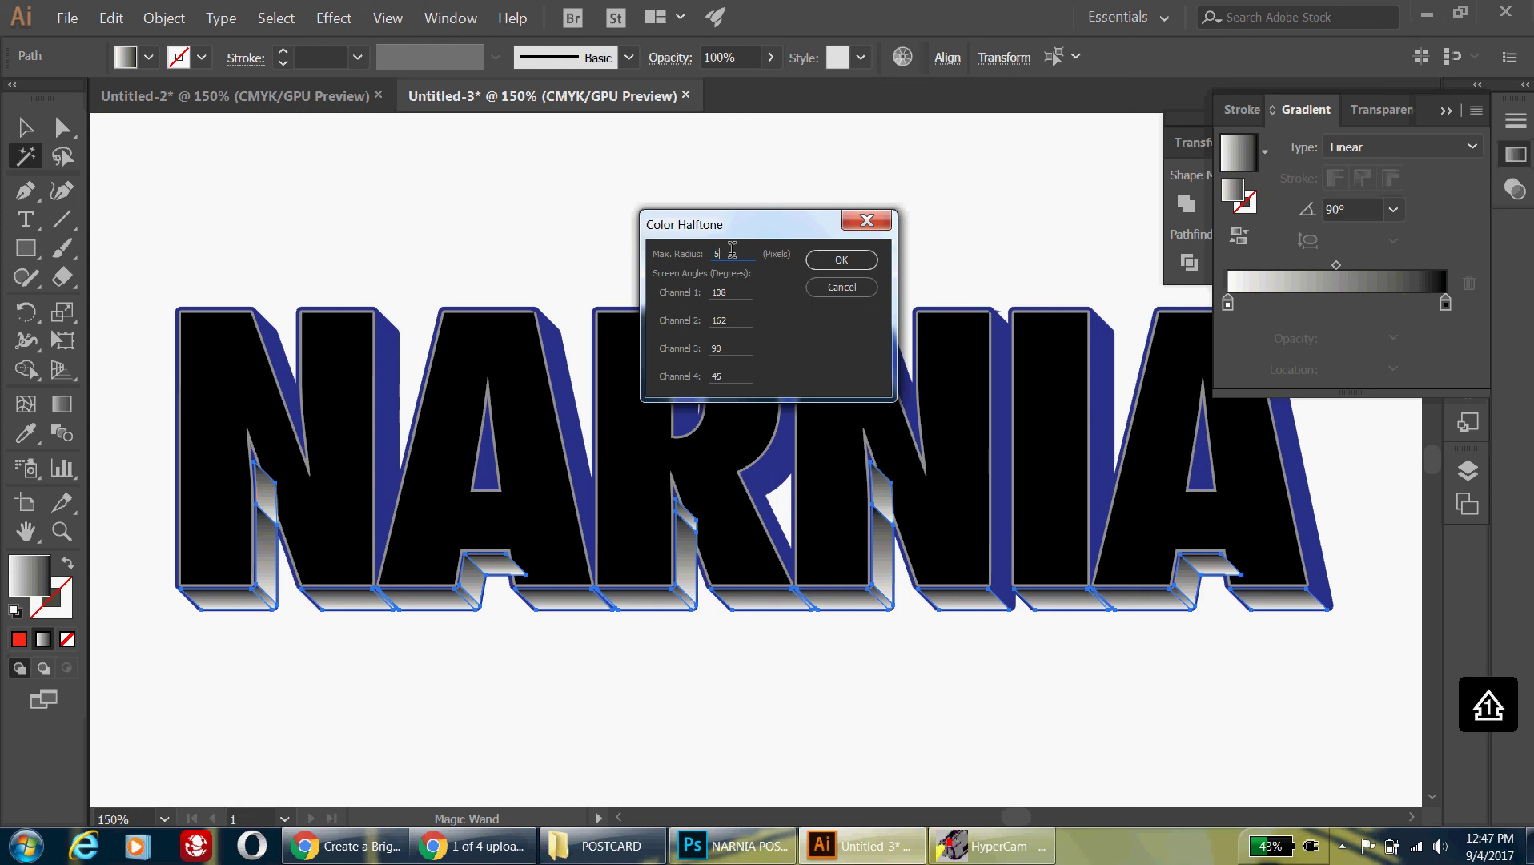
{"action": "key", "text": "Tab"}
{"action": "type", "text": "45"}
{"action": "double_click", "coordinate": [729, 319]}
{"action": "type", "text": "45"}
{"action": "double_click", "coordinate": [720, 350]}
{"action": "key", "text": "BackSpace"}
{"action": "key", "text": "ctrl+z"}
{"action": "left_click", "coordinate": [871, 258]}
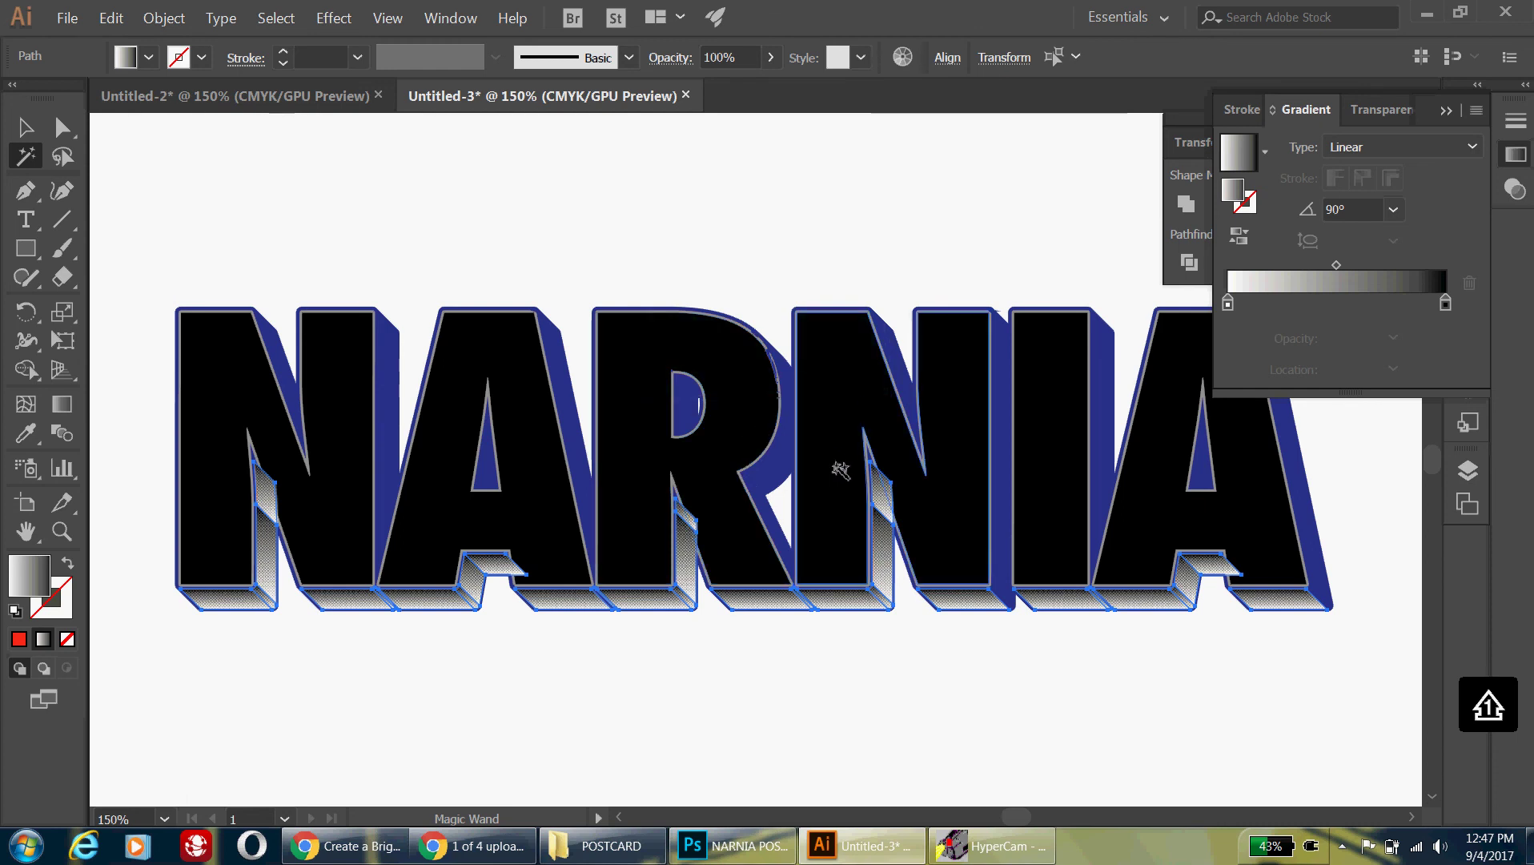
Try the Color Burn and Multiply blending modes on the halftone gradient faces.
{"action": "left_click", "coordinate": [1397, 111]}
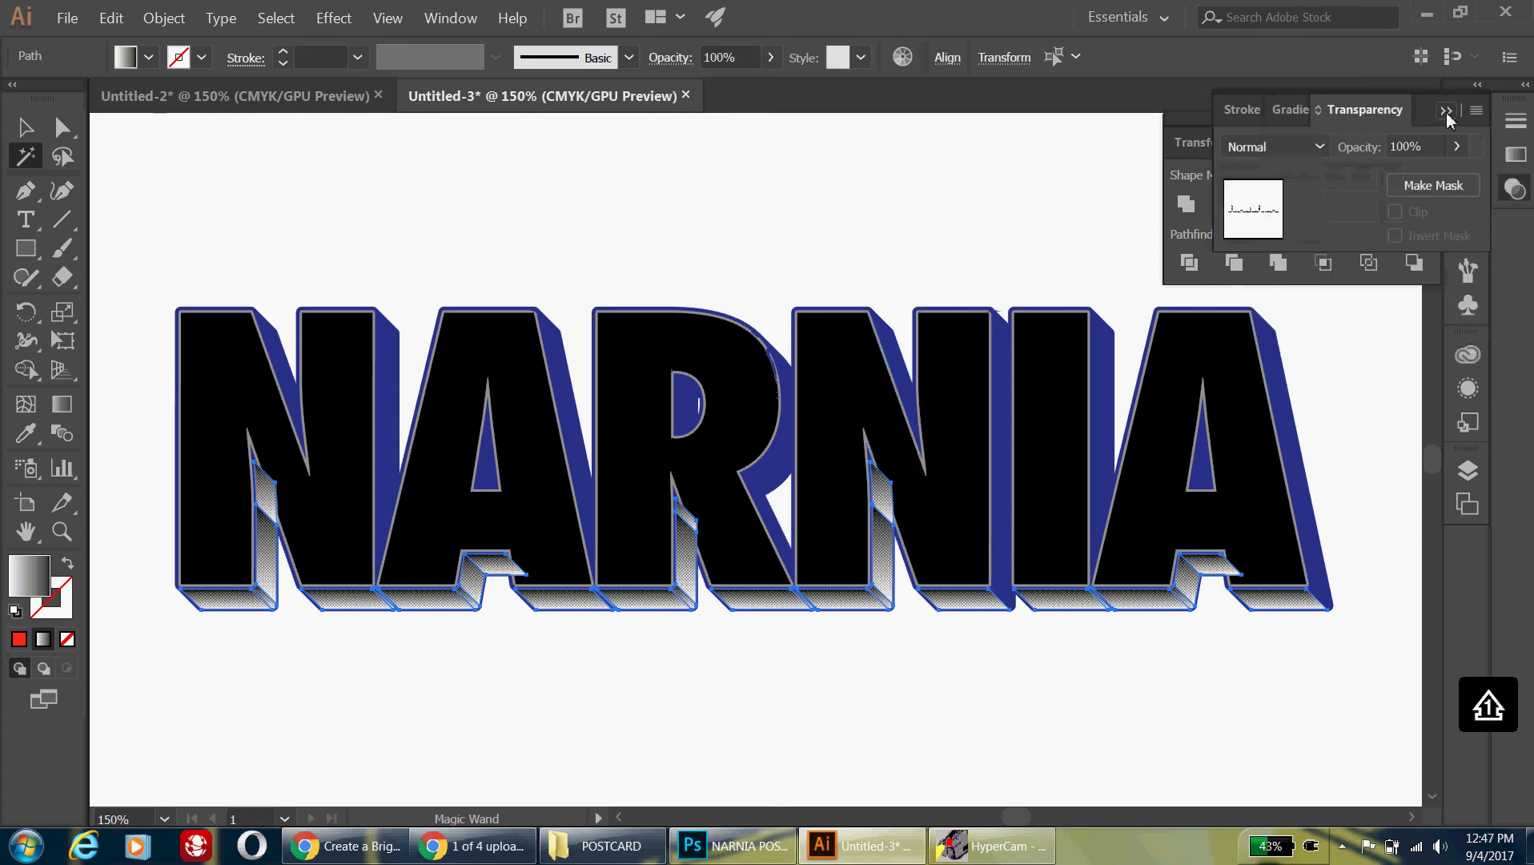
{"action": "left_click", "coordinate": [1446, 114]}
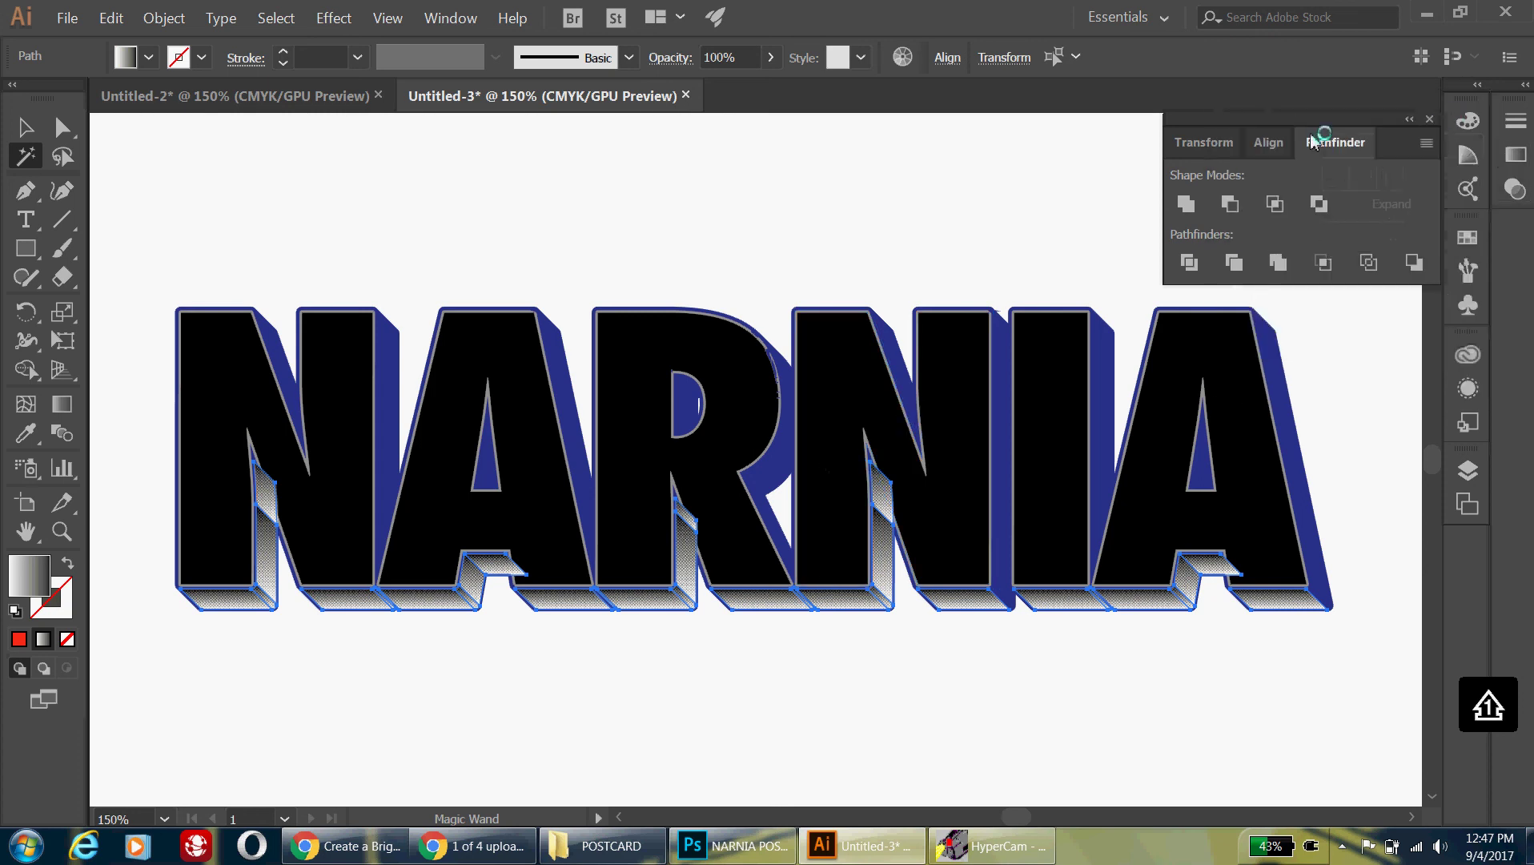
{"action": "left_click", "coordinate": [1516, 189]}
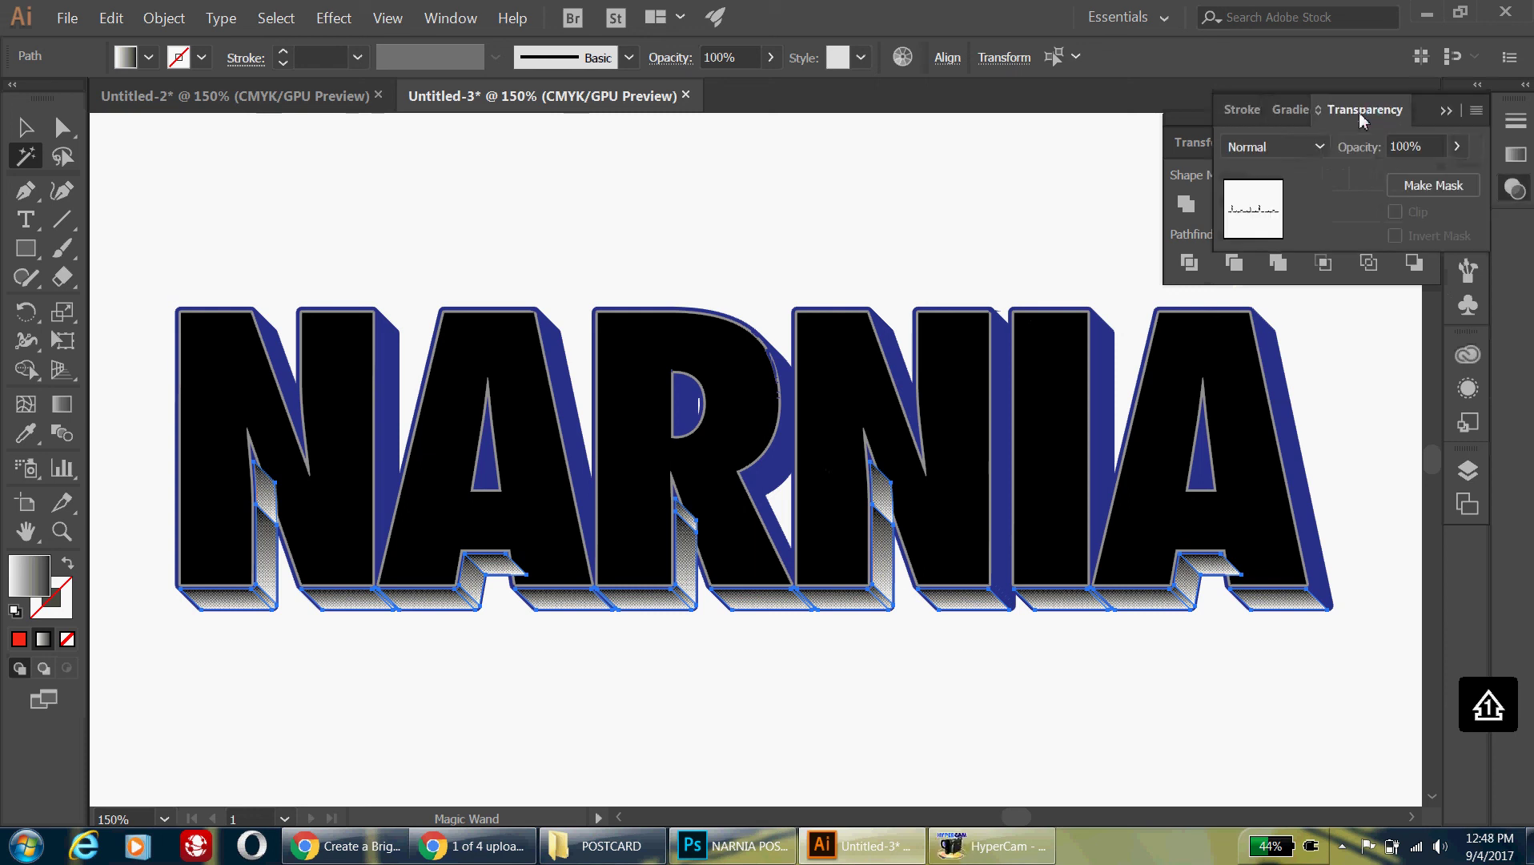
{"action": "left_click", "coordinate": [1519, 192]}
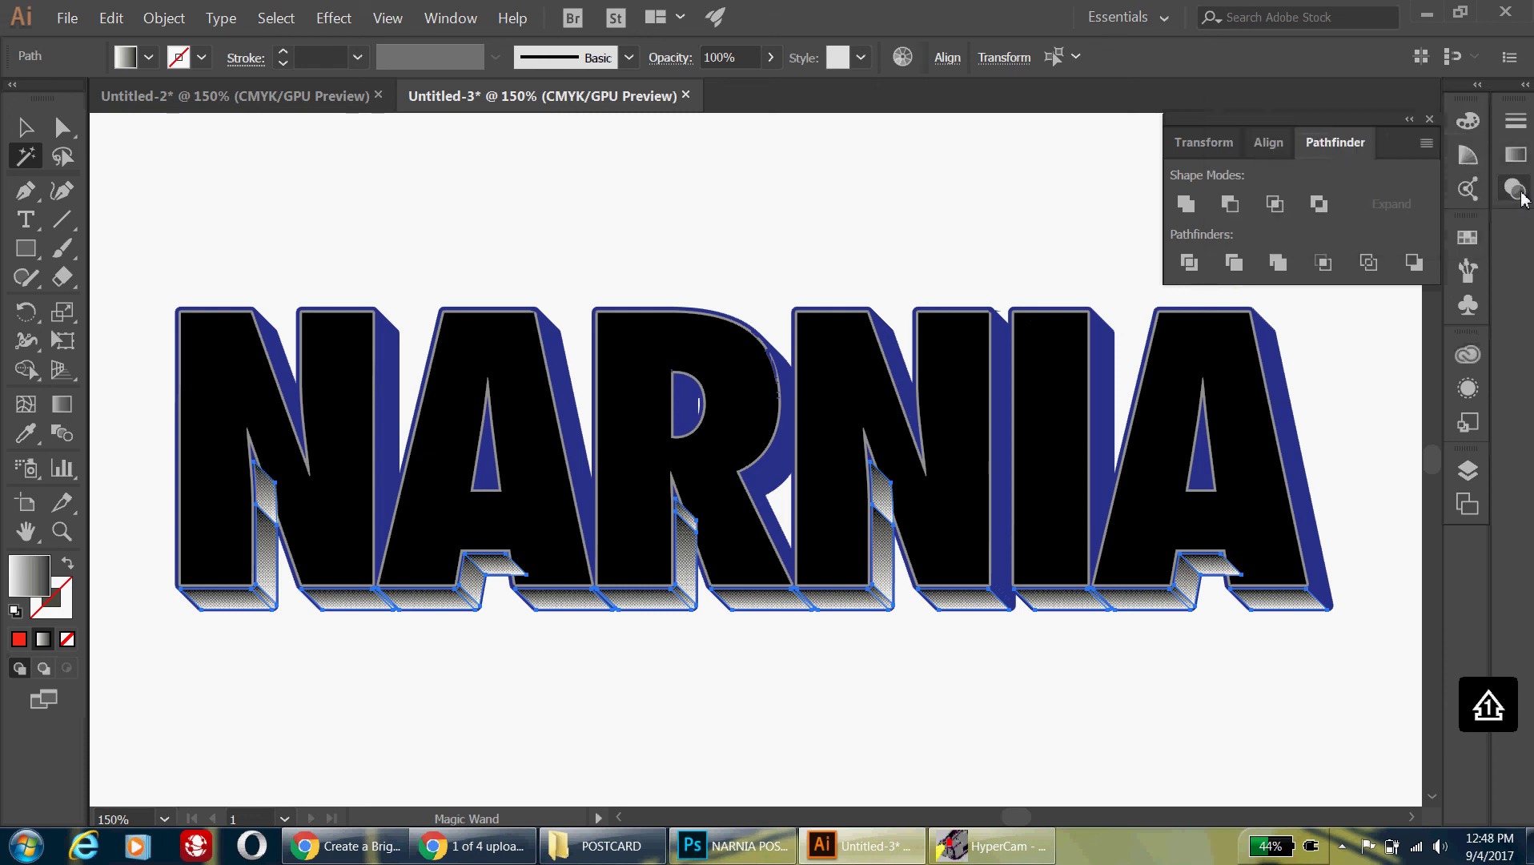
{"action": "left_click", "coordinate": [1520, 192]}
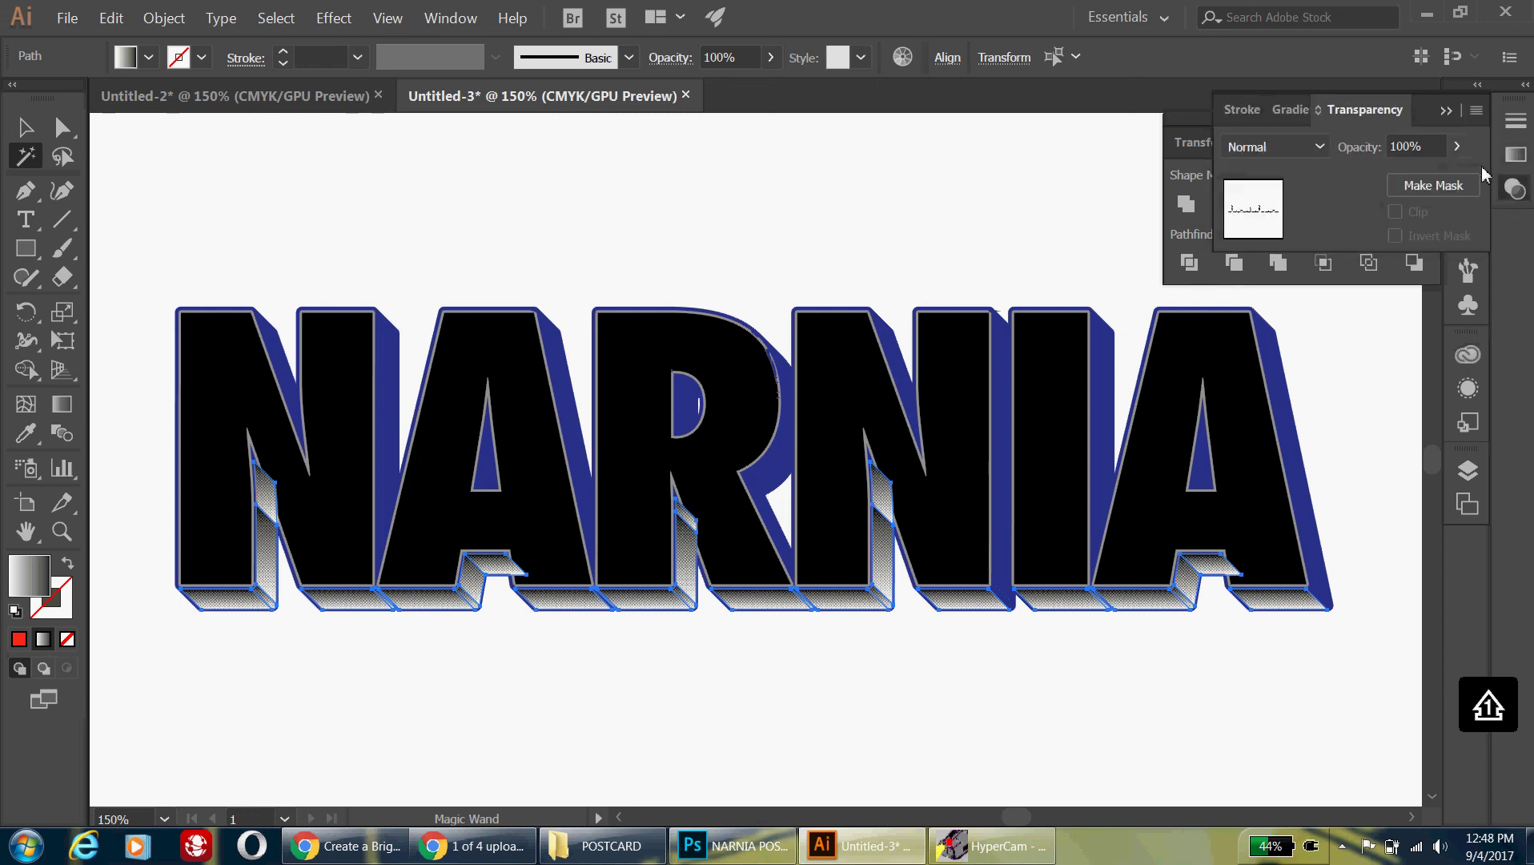
{"action": "left_click", "coordinate": [451, 19]}
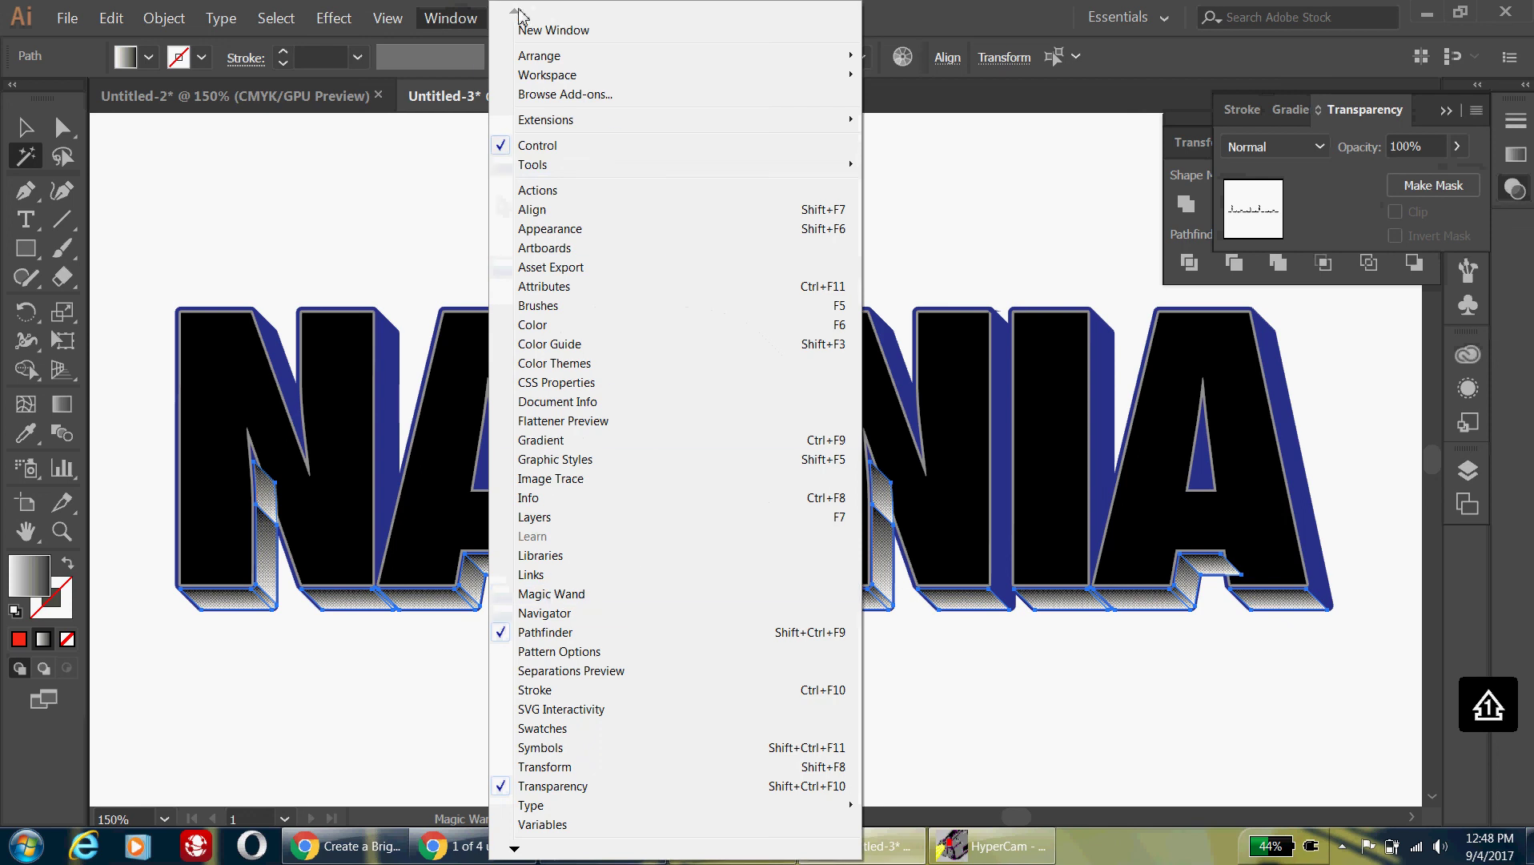
{"action": "left_click", "coordinate": [876, 11]}
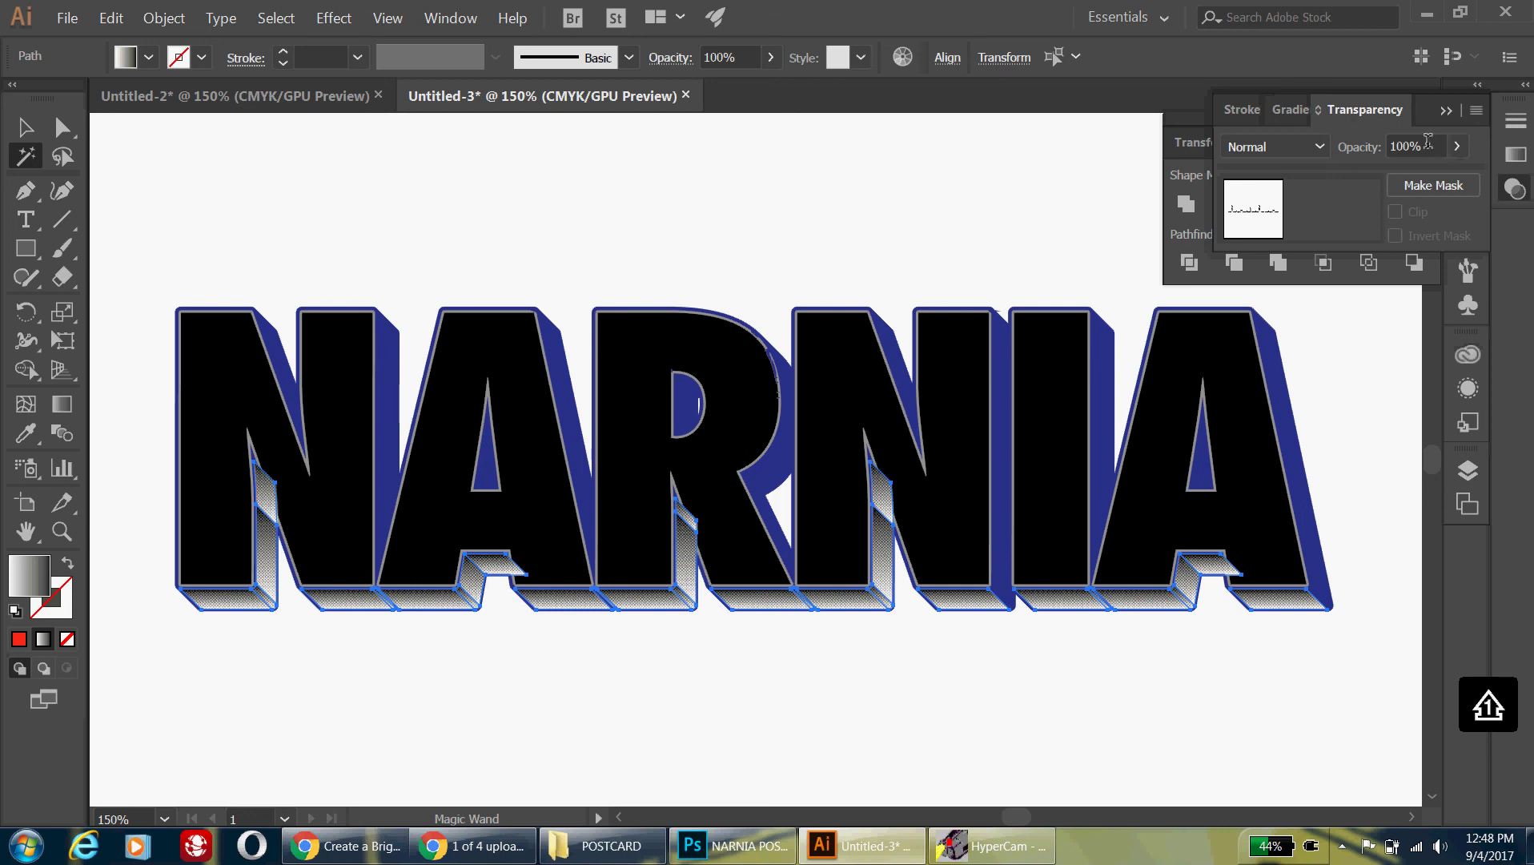
{"action": "left_click", "coordinate": [1313, 149]}
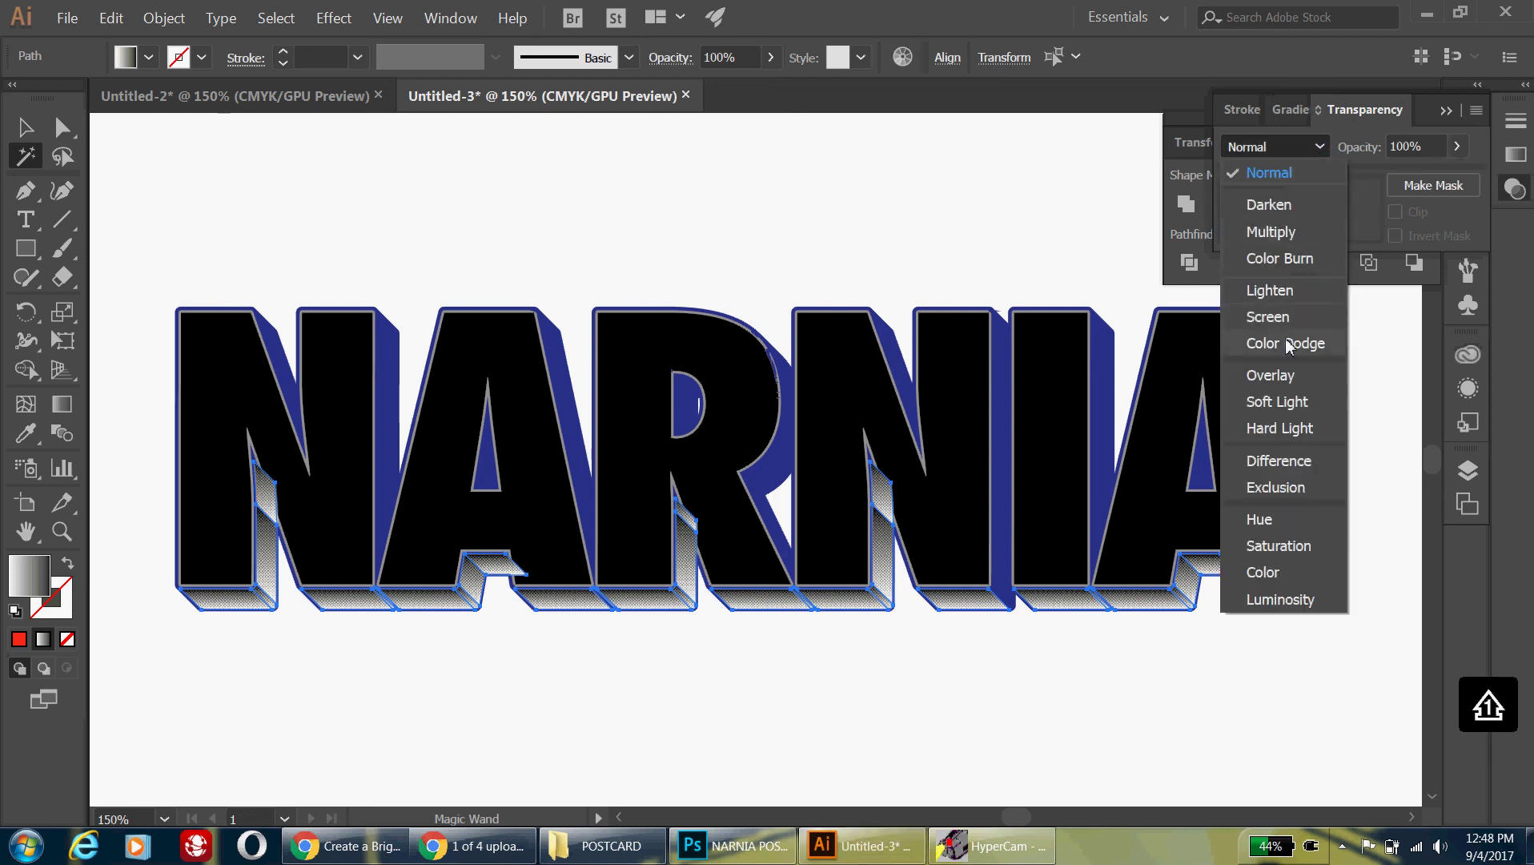
{"action": "left_click", "coordinate": [1279, 260]}
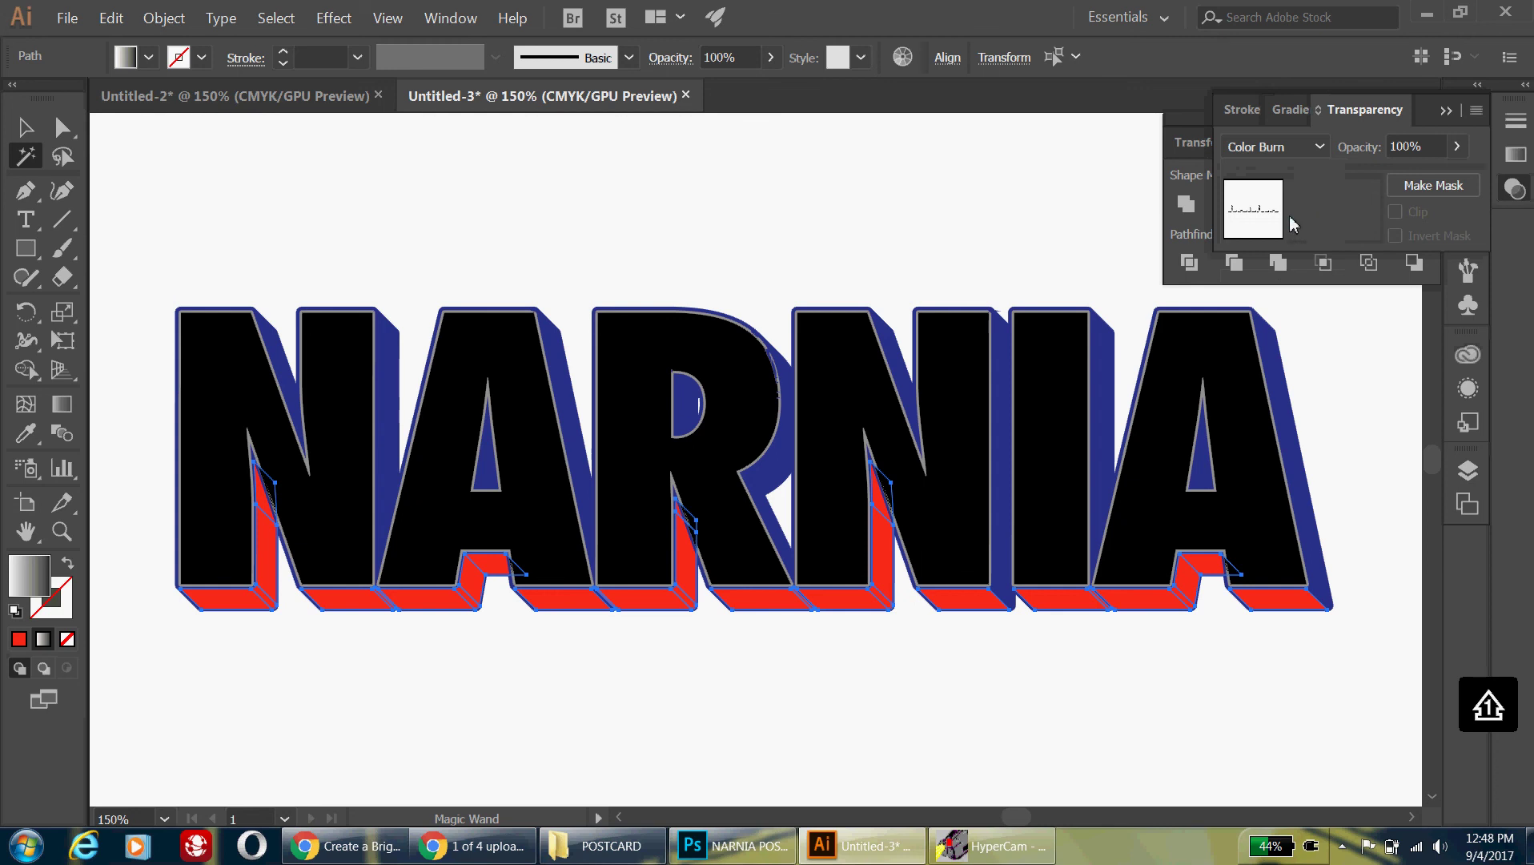
{"action": "left_click", "coordinate": [1318, 150]}
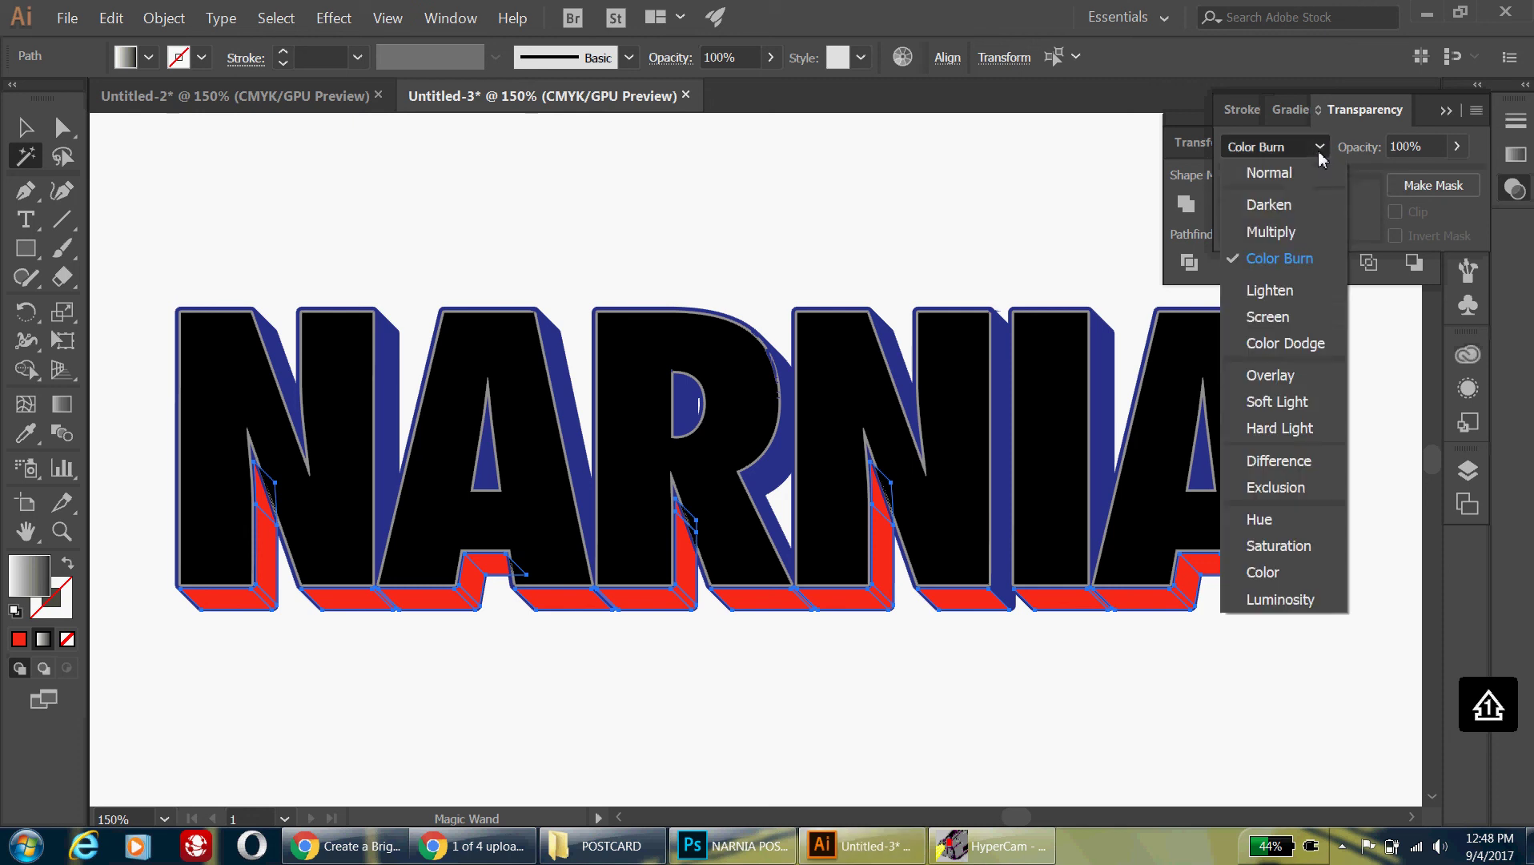
{"action": "left_click", "coordinate": [1291, 258]}
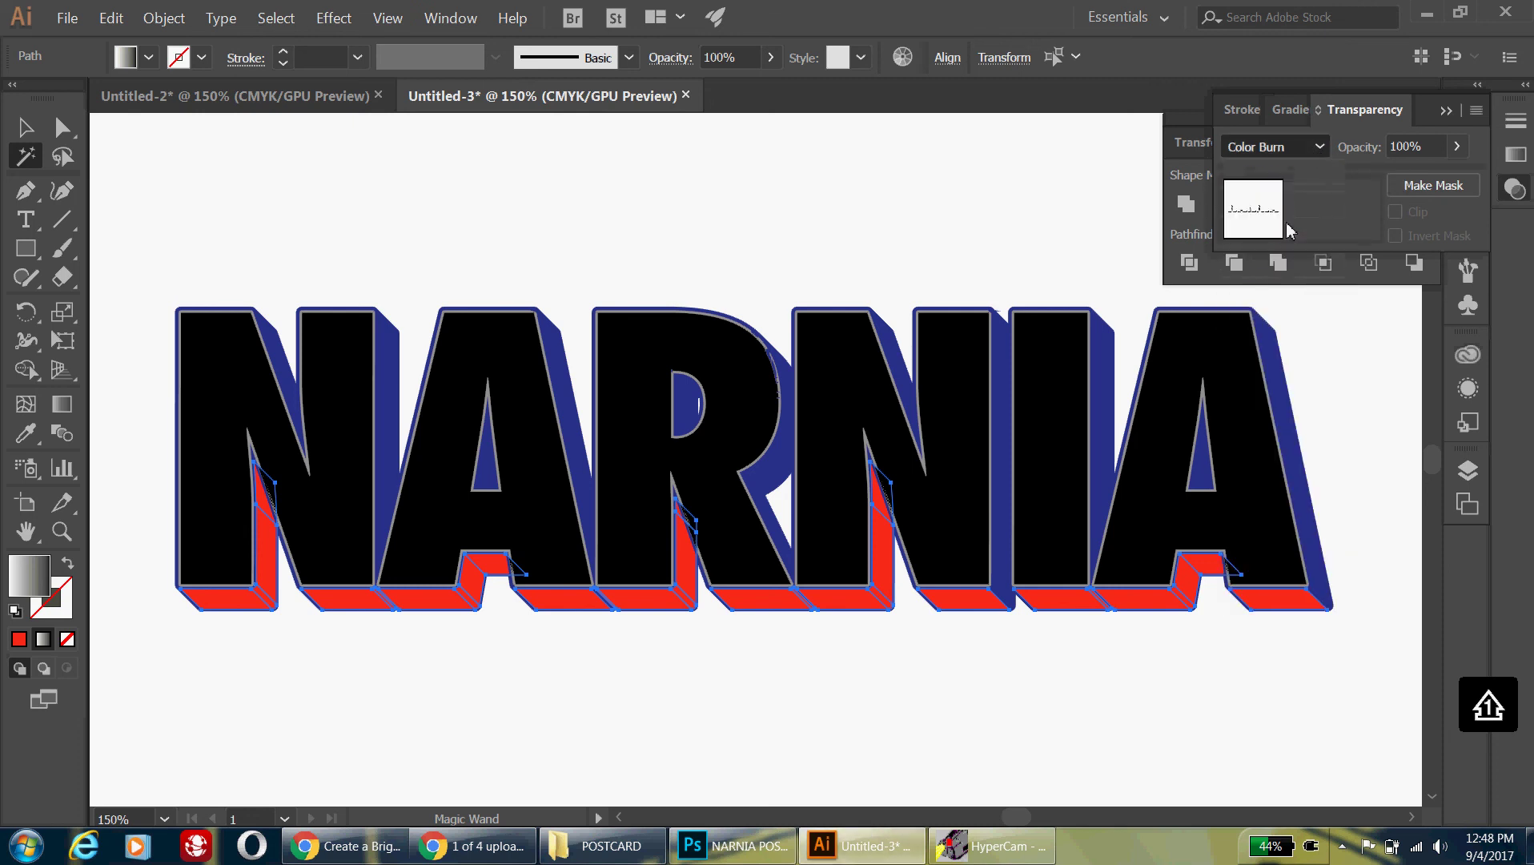
{"action": "key", "text": "Up"}
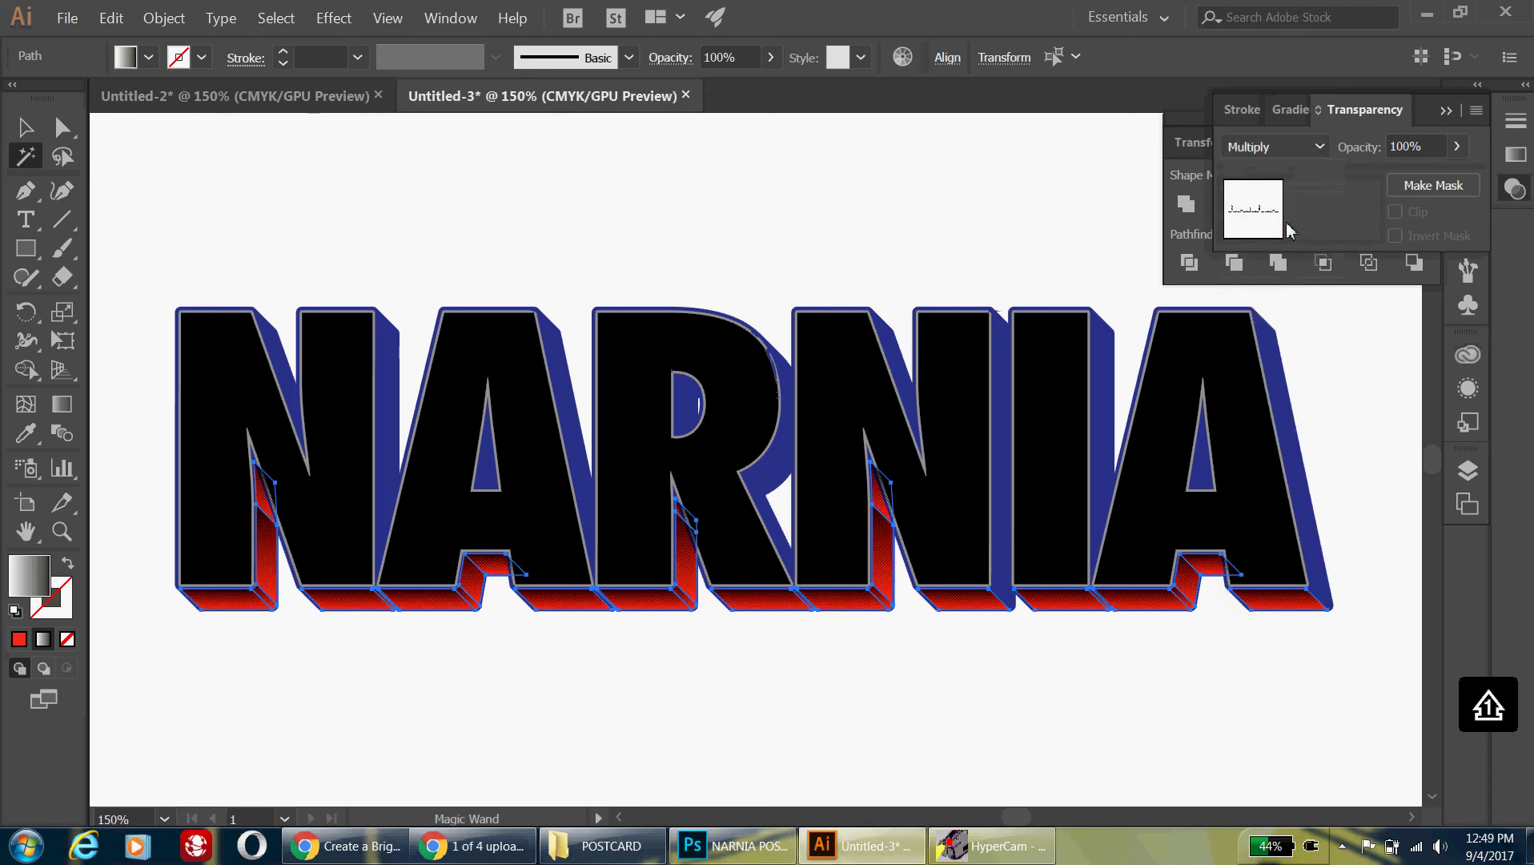
Set the halftone gradient faces to the Darken blending mode and reduce their opacity to 40%.
{"action": "left_click", "coordinate": [1319, 148]}
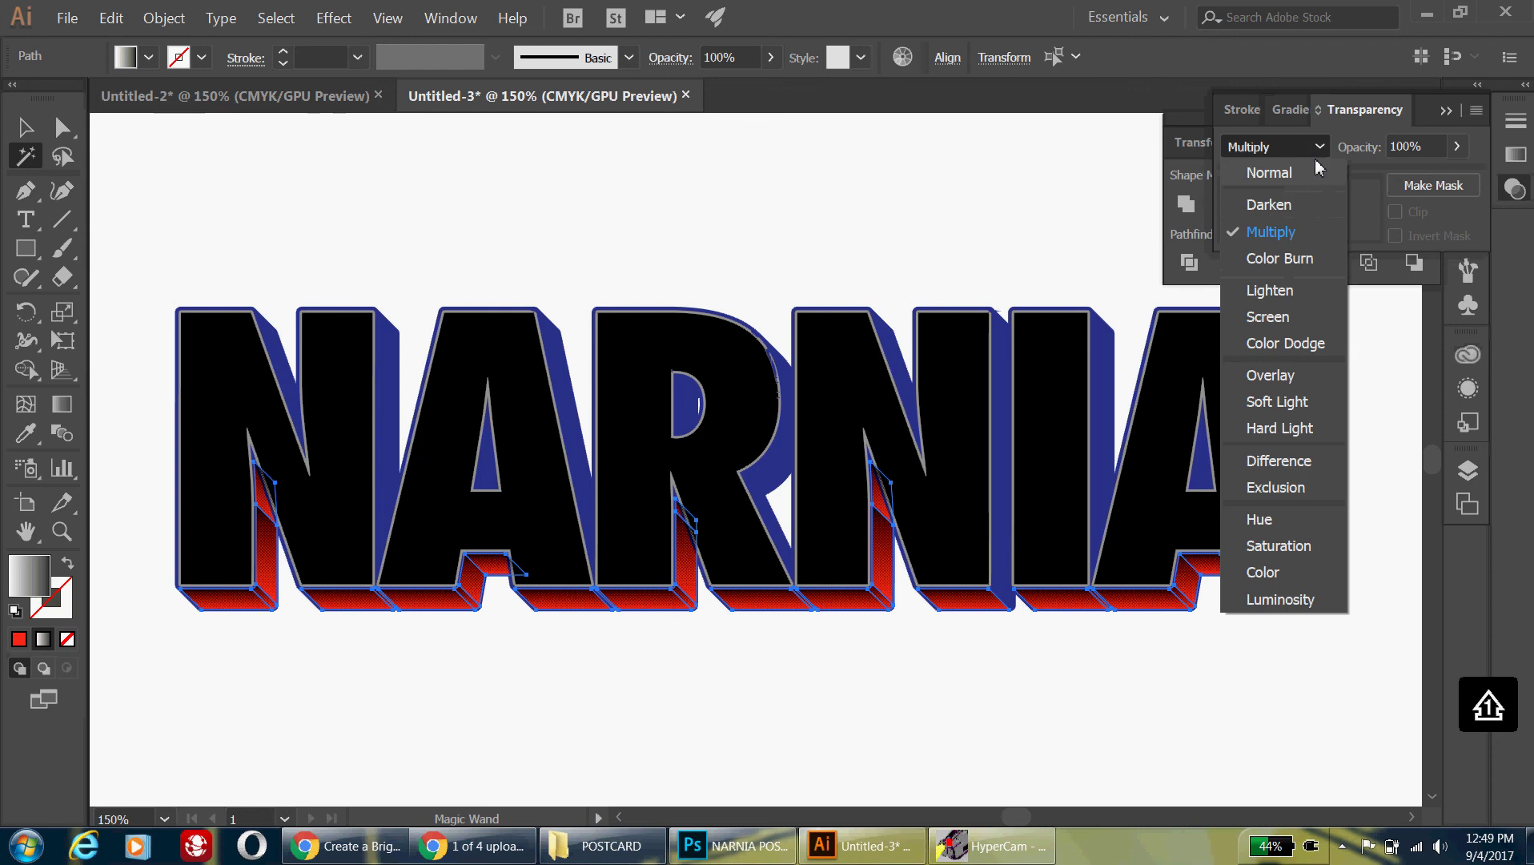
{"action": "left_click", "coordinate": [1304, 206]}
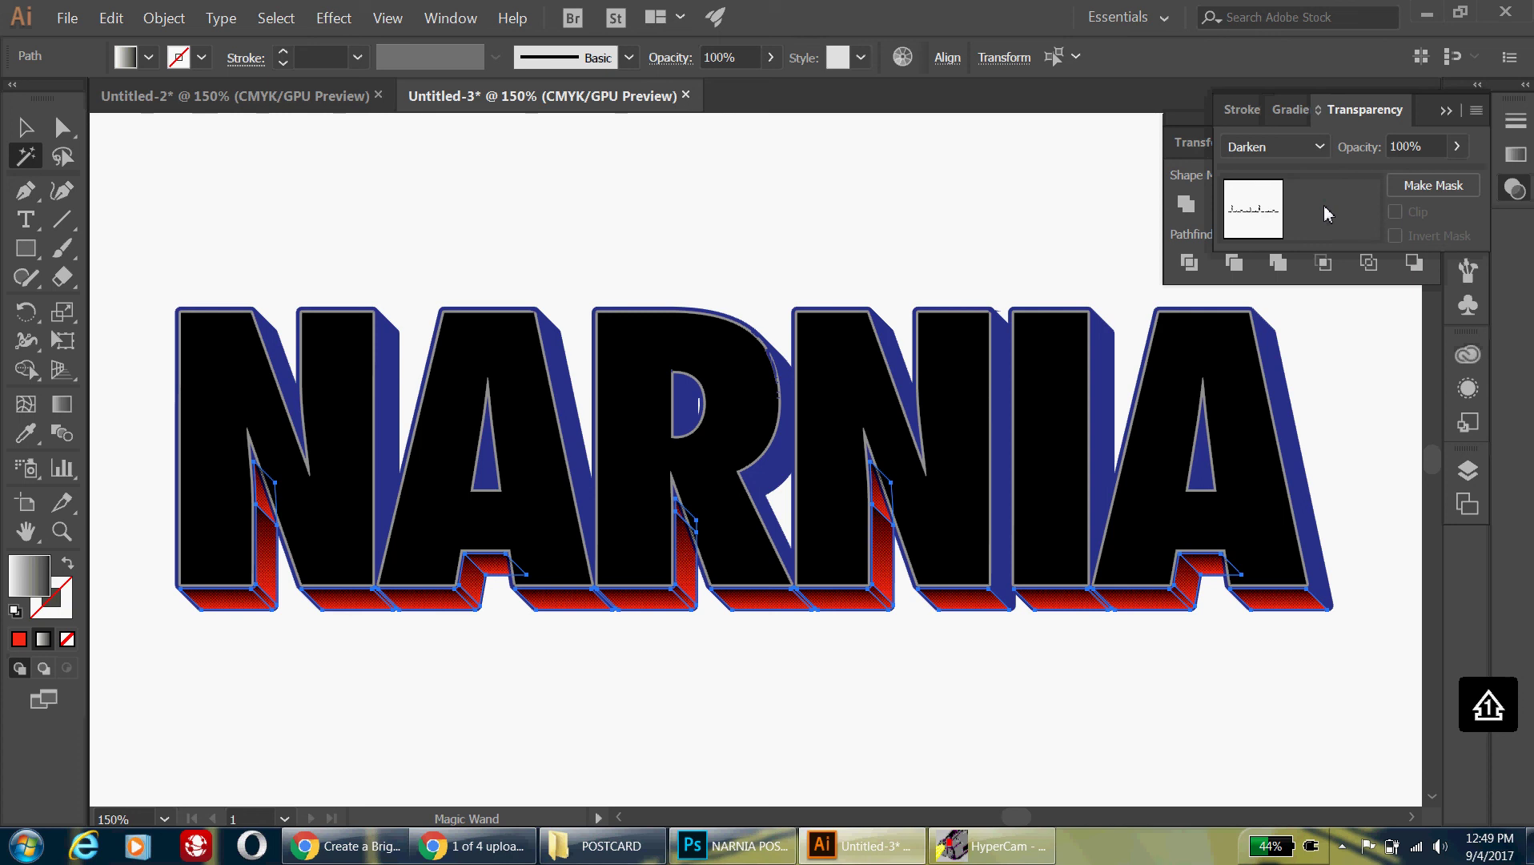
{"action": "double_click", "coordinate": [1321, 207]}
{"action": "left_click", "coordinate": [1458, 147]}
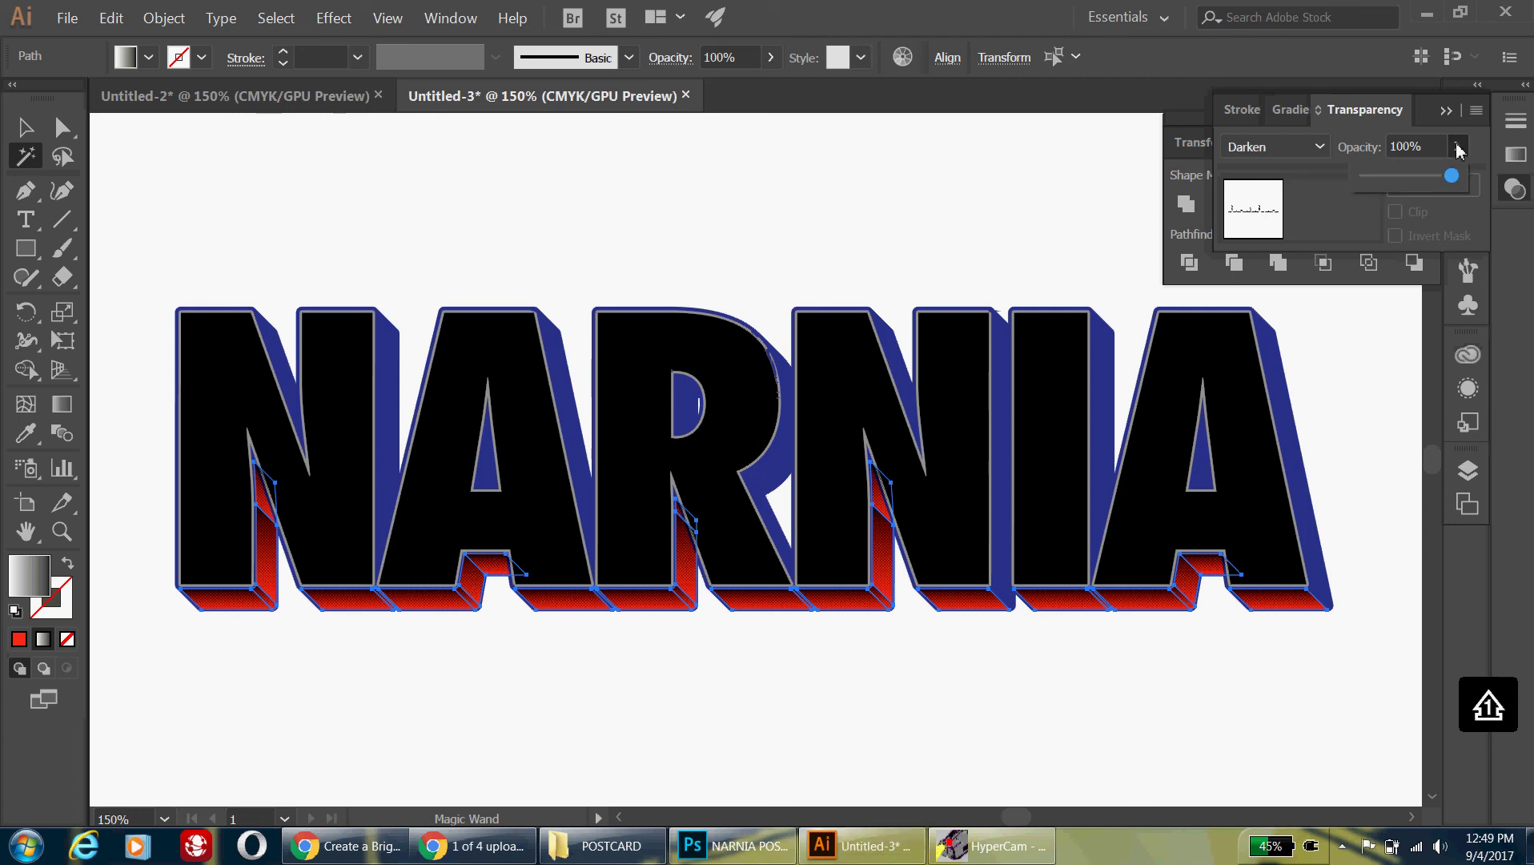
{"action": "left_click_drag", "start_coordinate": [1451, 182], "coordinate": [1401, 181]}
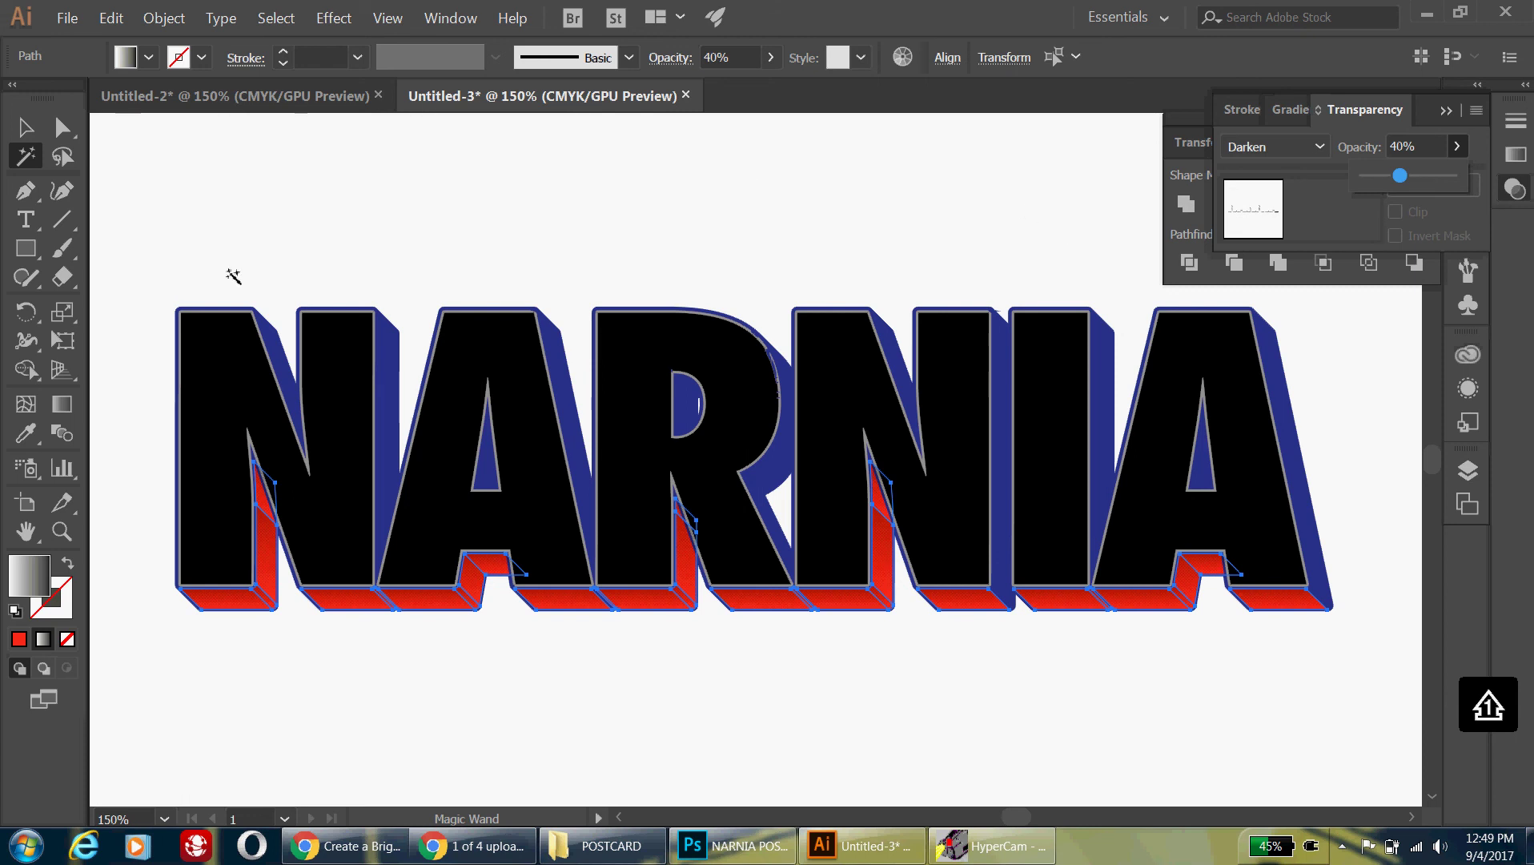
Clear the selection and close the transparency and Pathfinder settings to leave the lettering unobstructed.
{"action": "key", "text": "ctrl"}
{"action": "left_click", "coordinate": [1446, 110]}
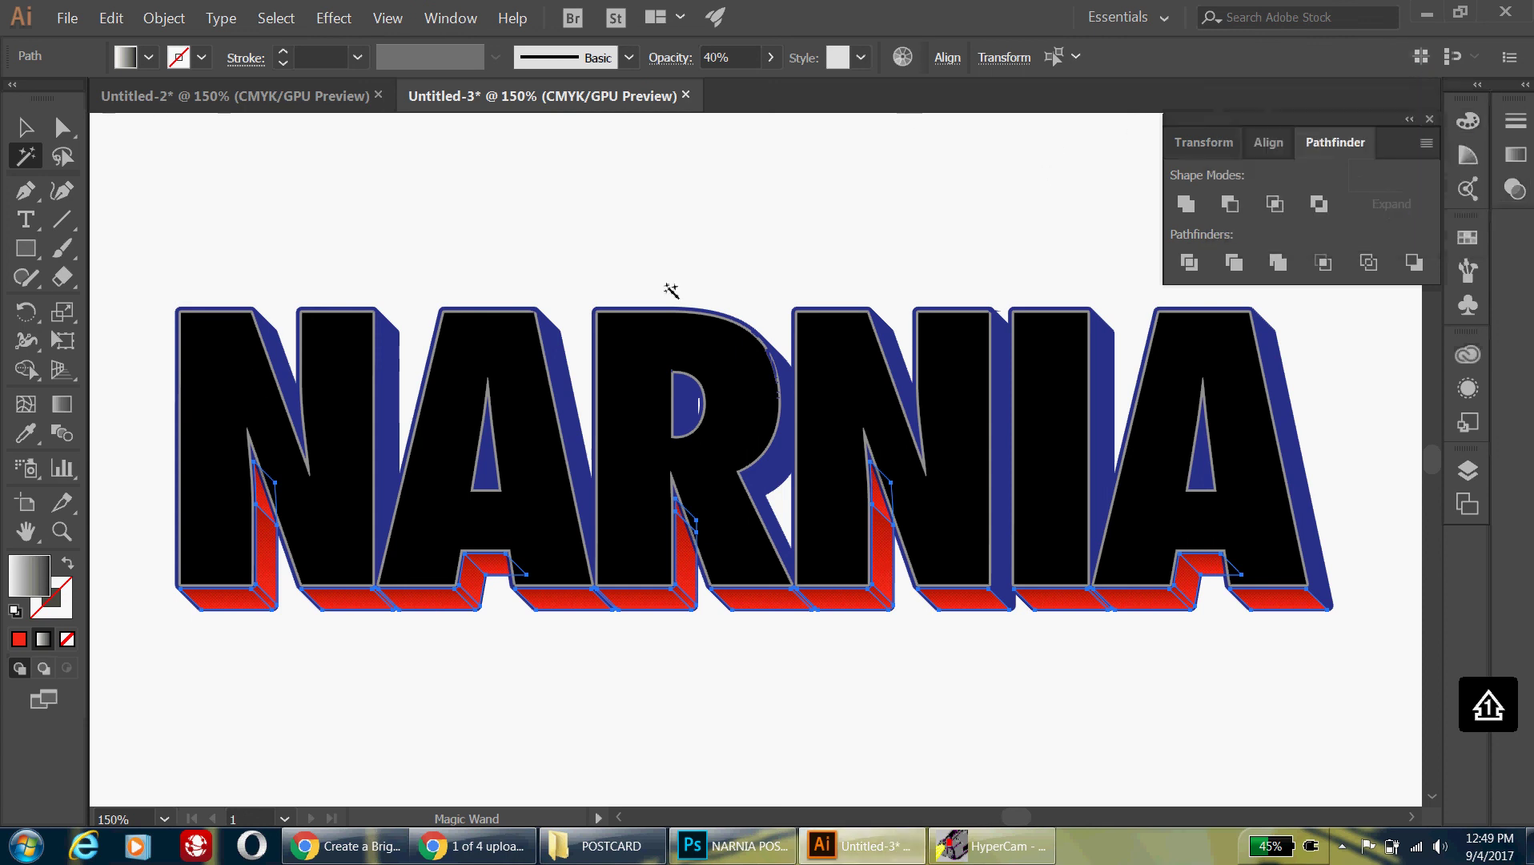
{"action": "left_click", "coordinate": [36, 126]}
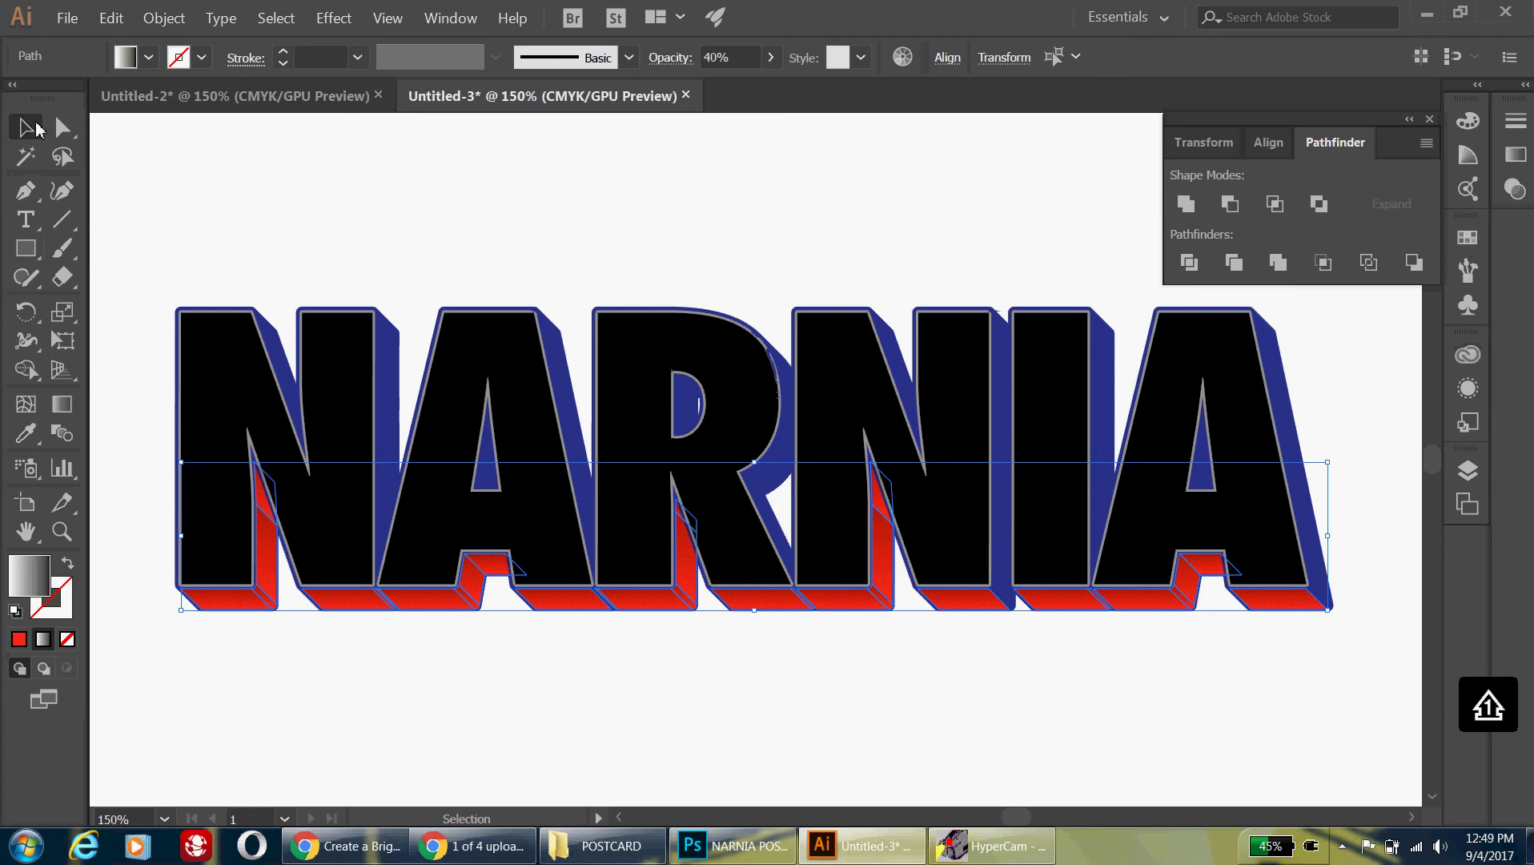
{"action": "left_click", "coordinate": [368, 209]}
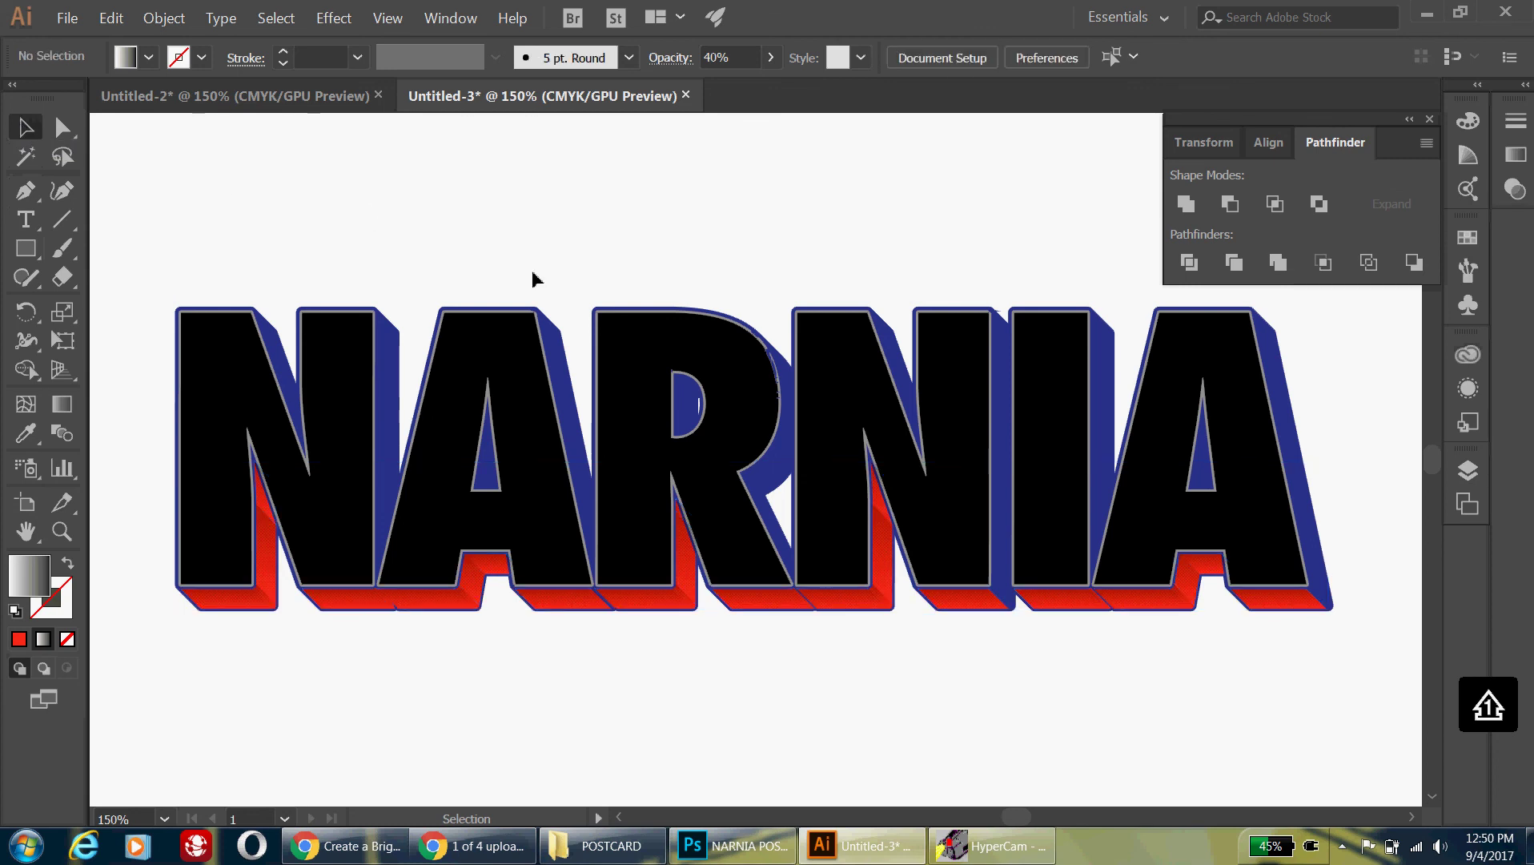
{"action": "left_click", "coordinate": [1429, 118]}
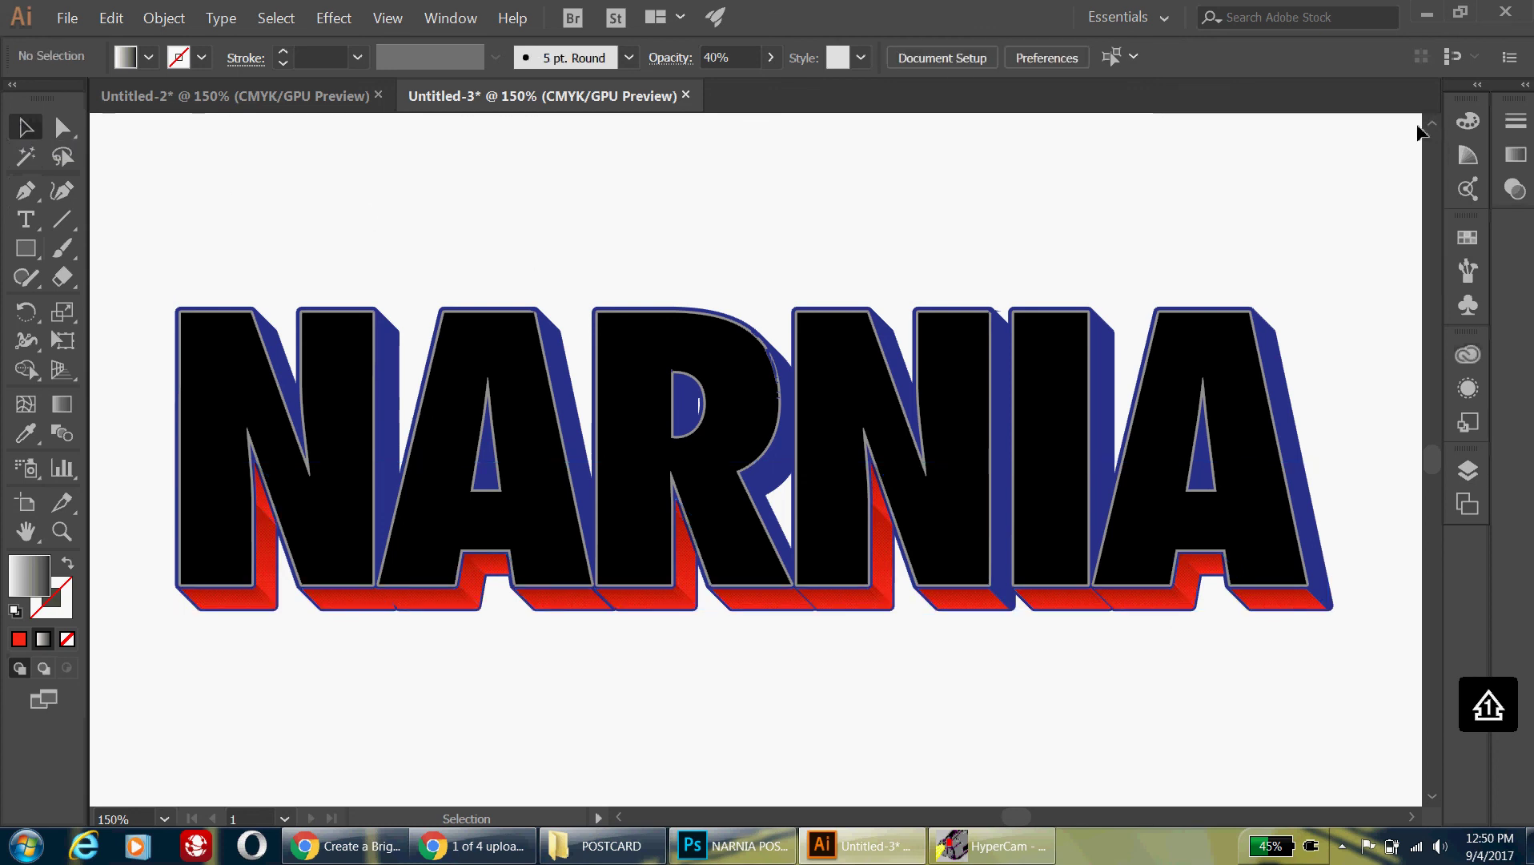
Add a new point text line reading "Greetings" above the NARNIA lettering.
{"action": "key", "text": "ctrl+1"}
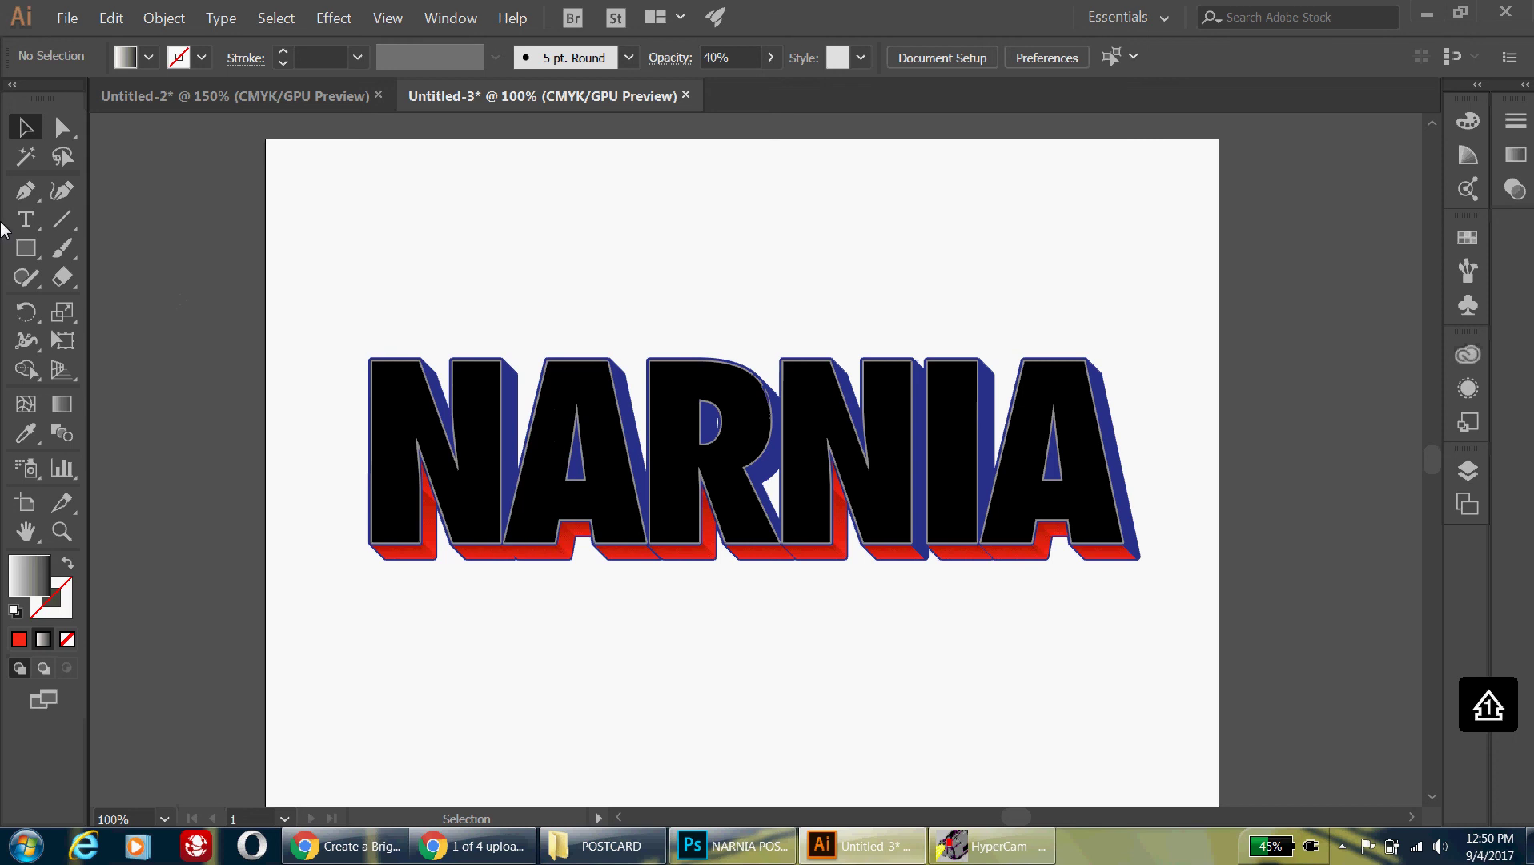
{"action": "left_click", "coordinate": [25, 224]}
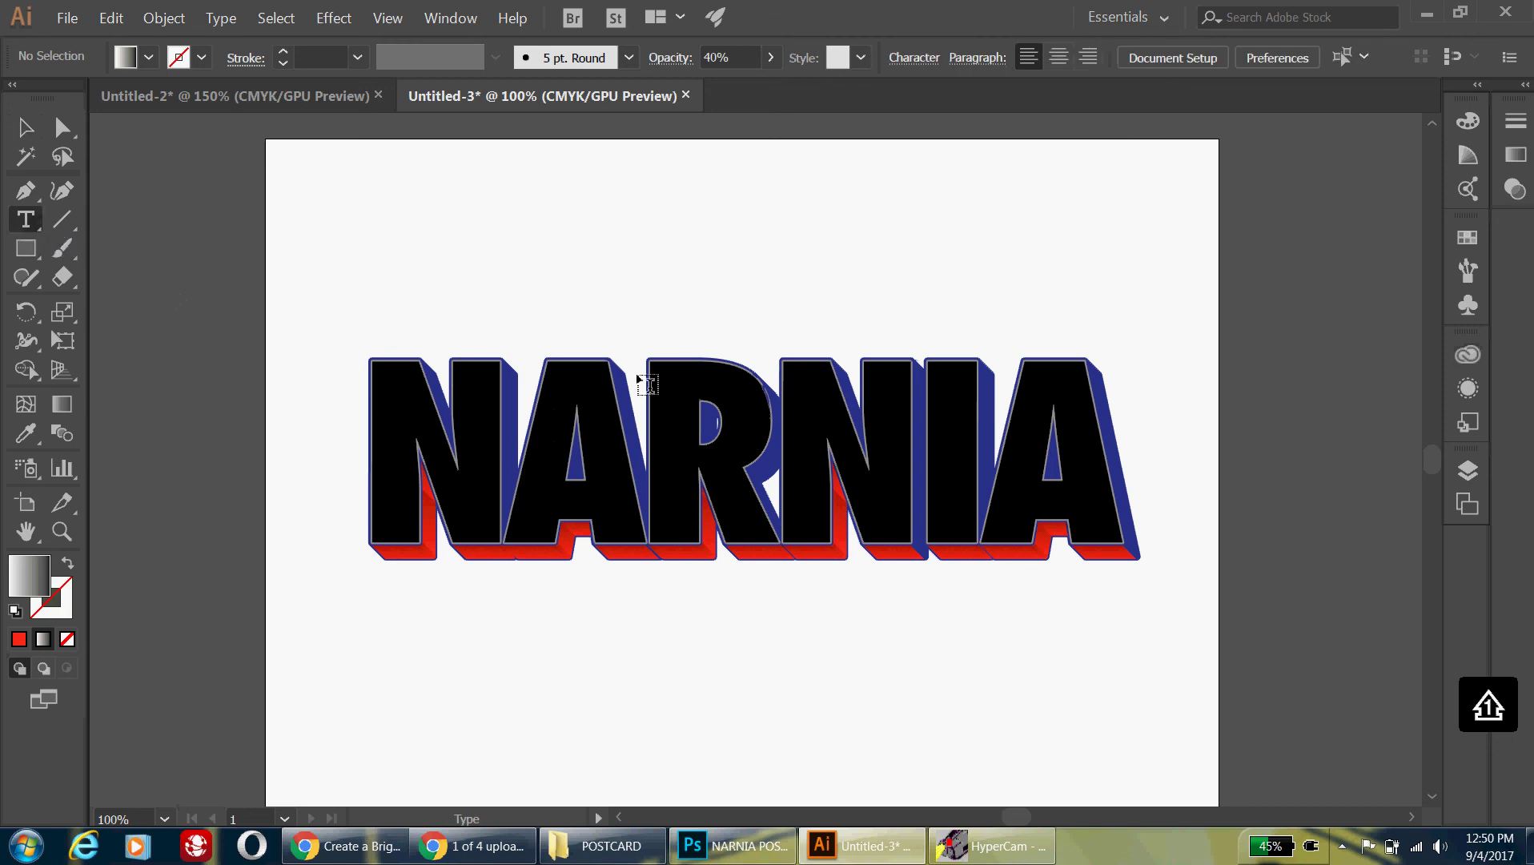
{"action": "left_click", "coordinate": [374, 296]}
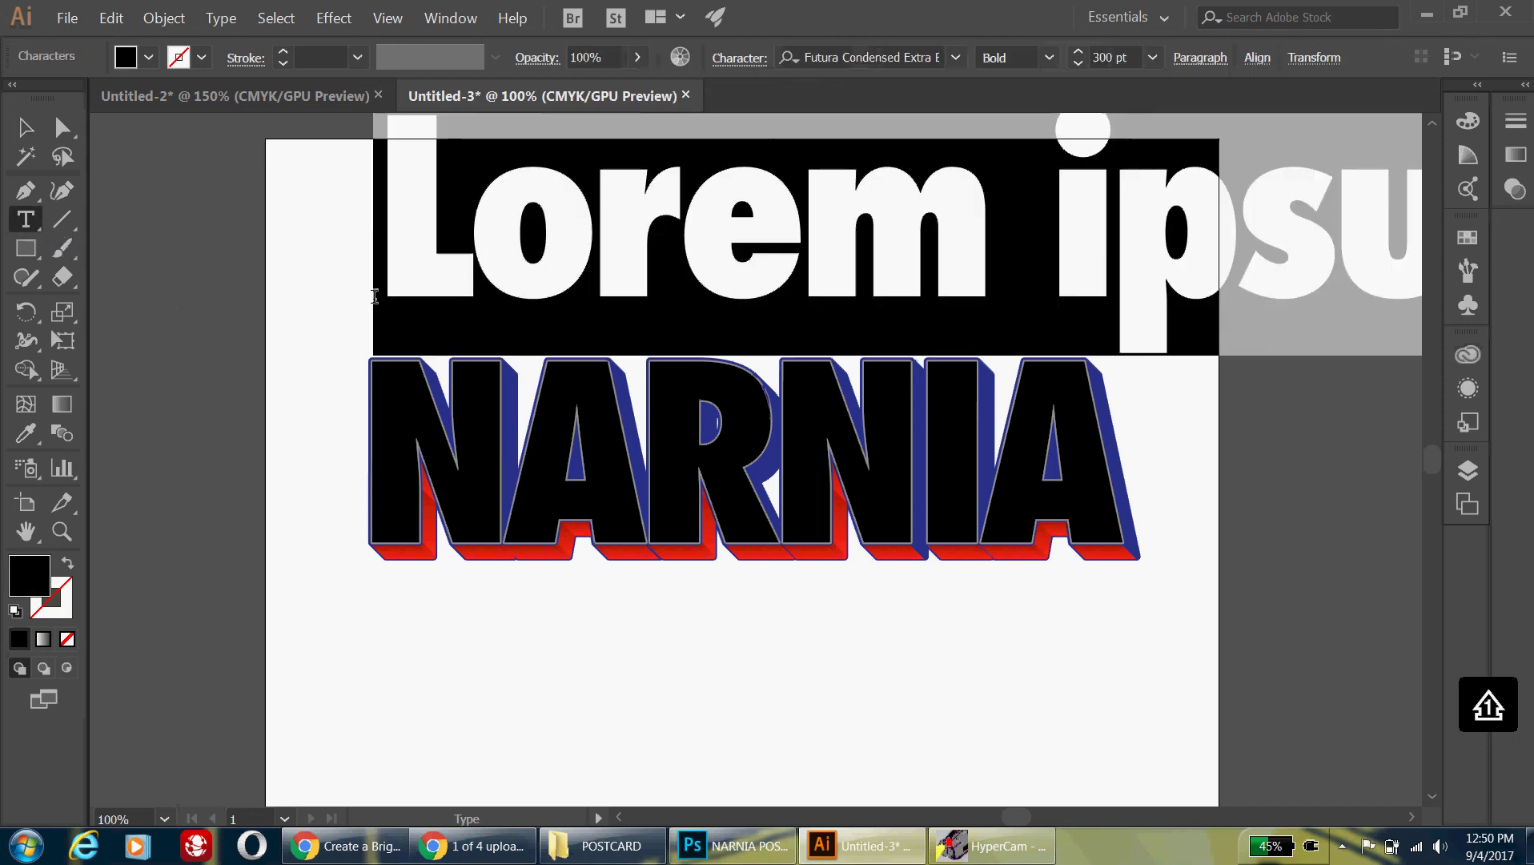
{"action": "type", "text": "G"}
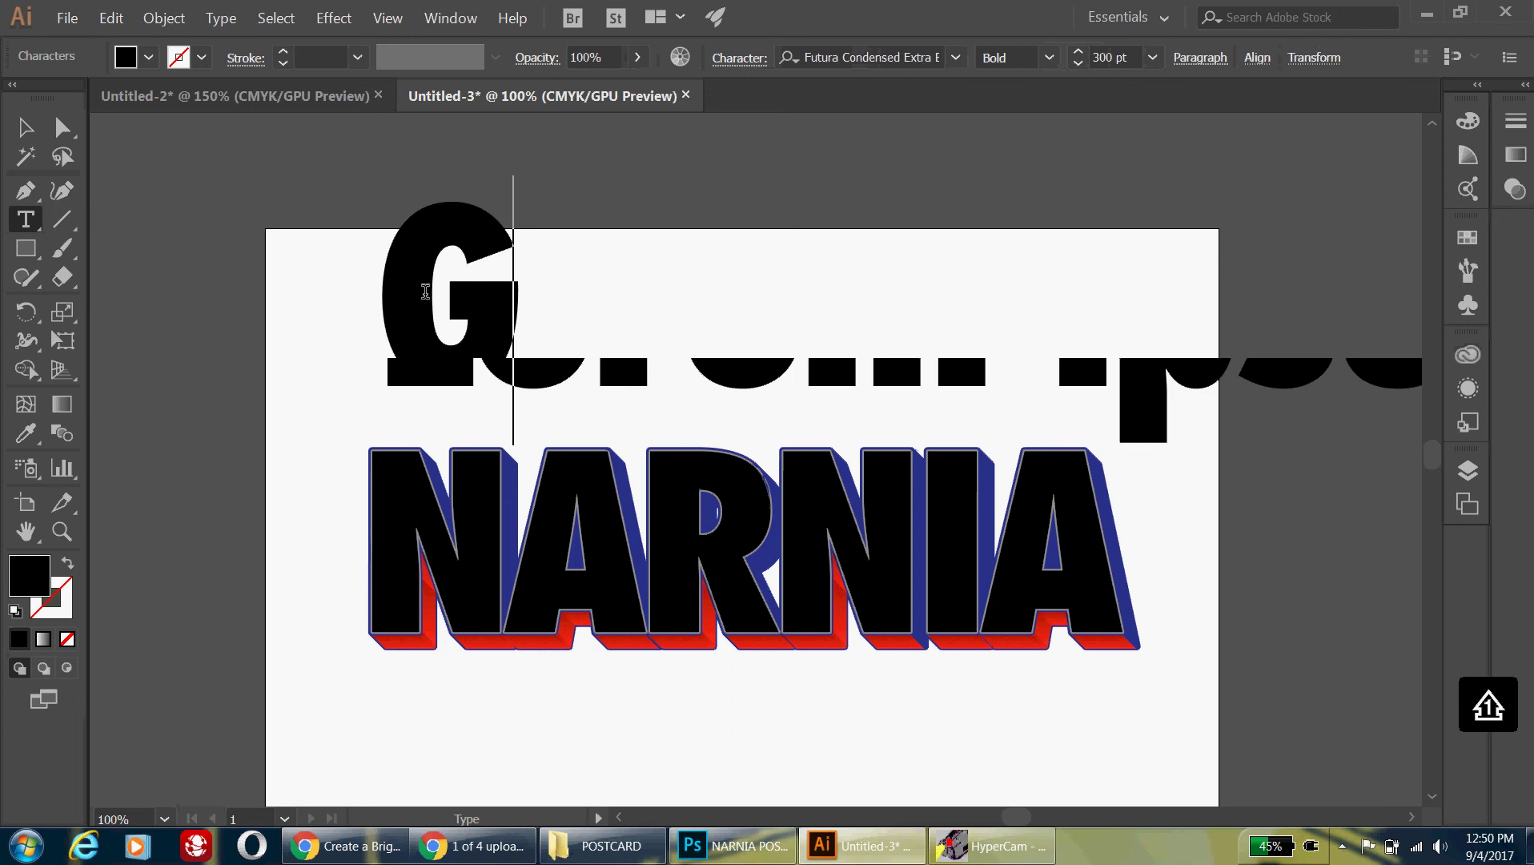
{"action": "type", "text": "reetings"}
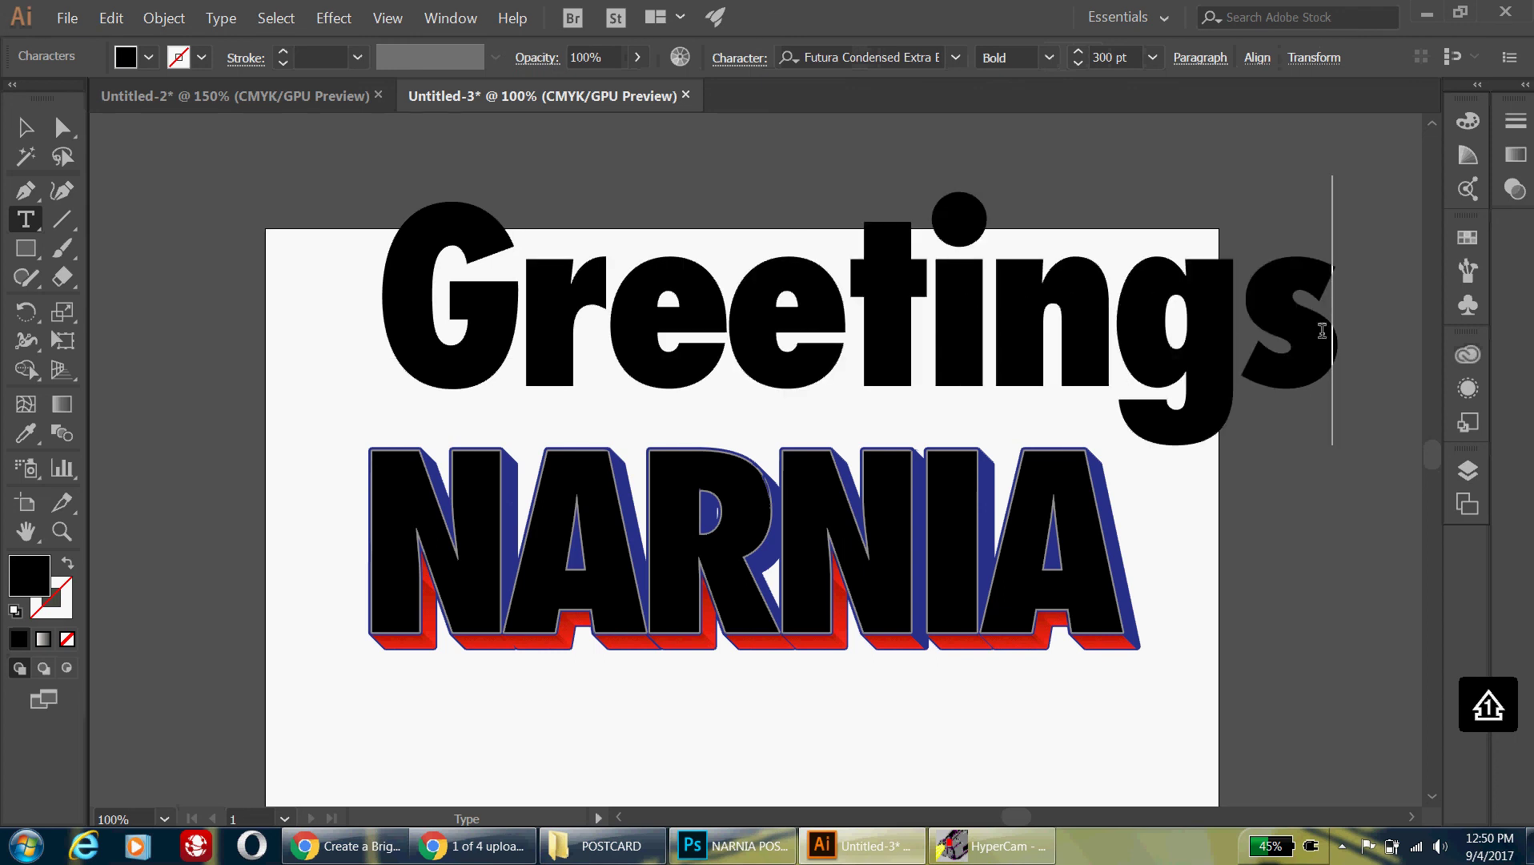
Change the font of the "Greetings" text to SignPainter HouseScript.
{"action": "left_click_drag", "start_coordinate": [1336, 332], "coordinate": [345, 331]}
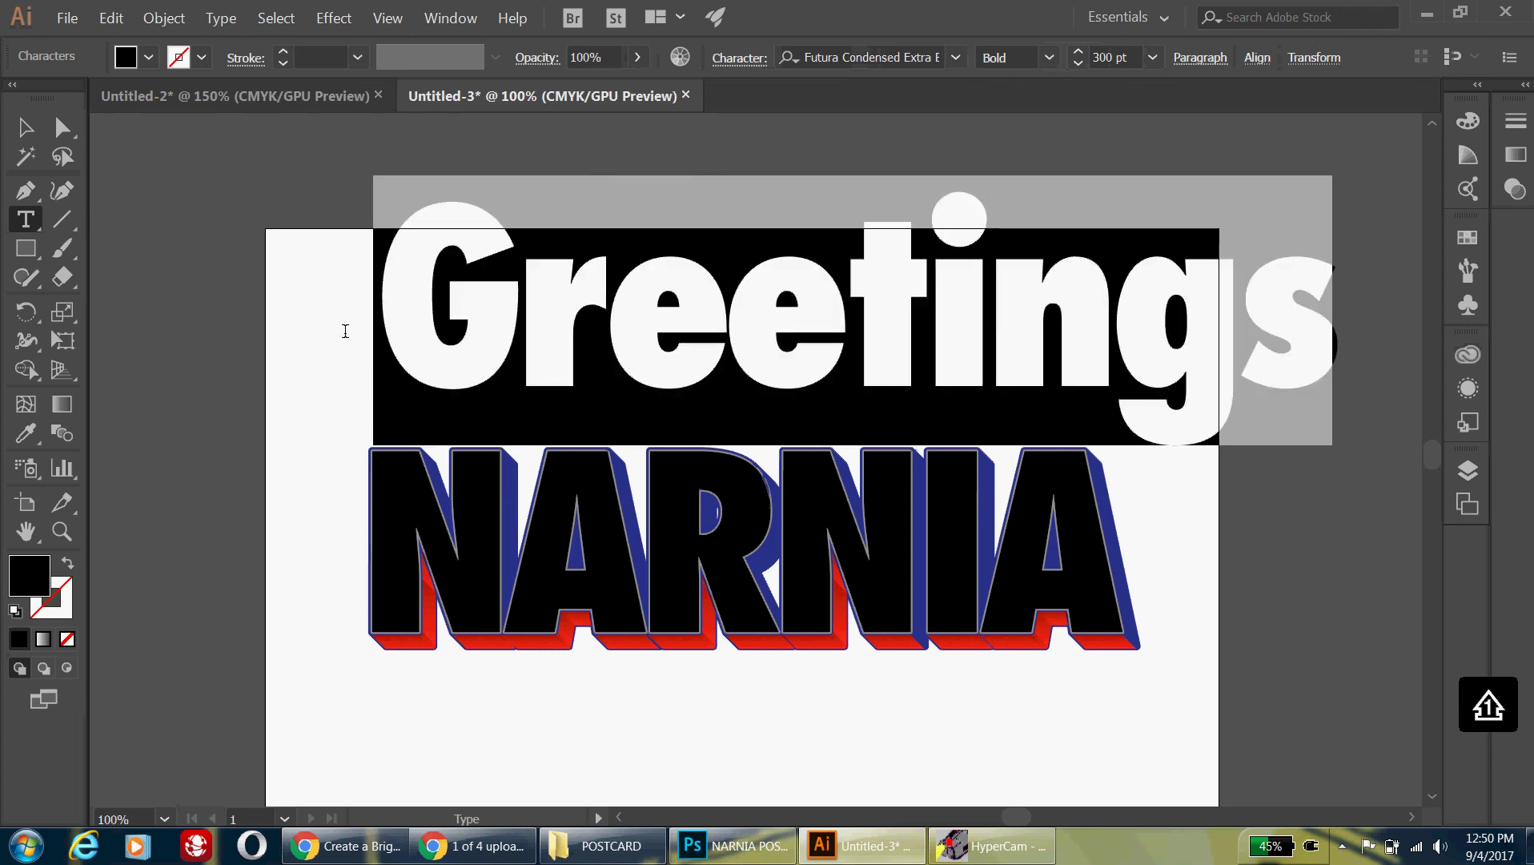
{"action": "left_click", "coordinate": [956, 57]}
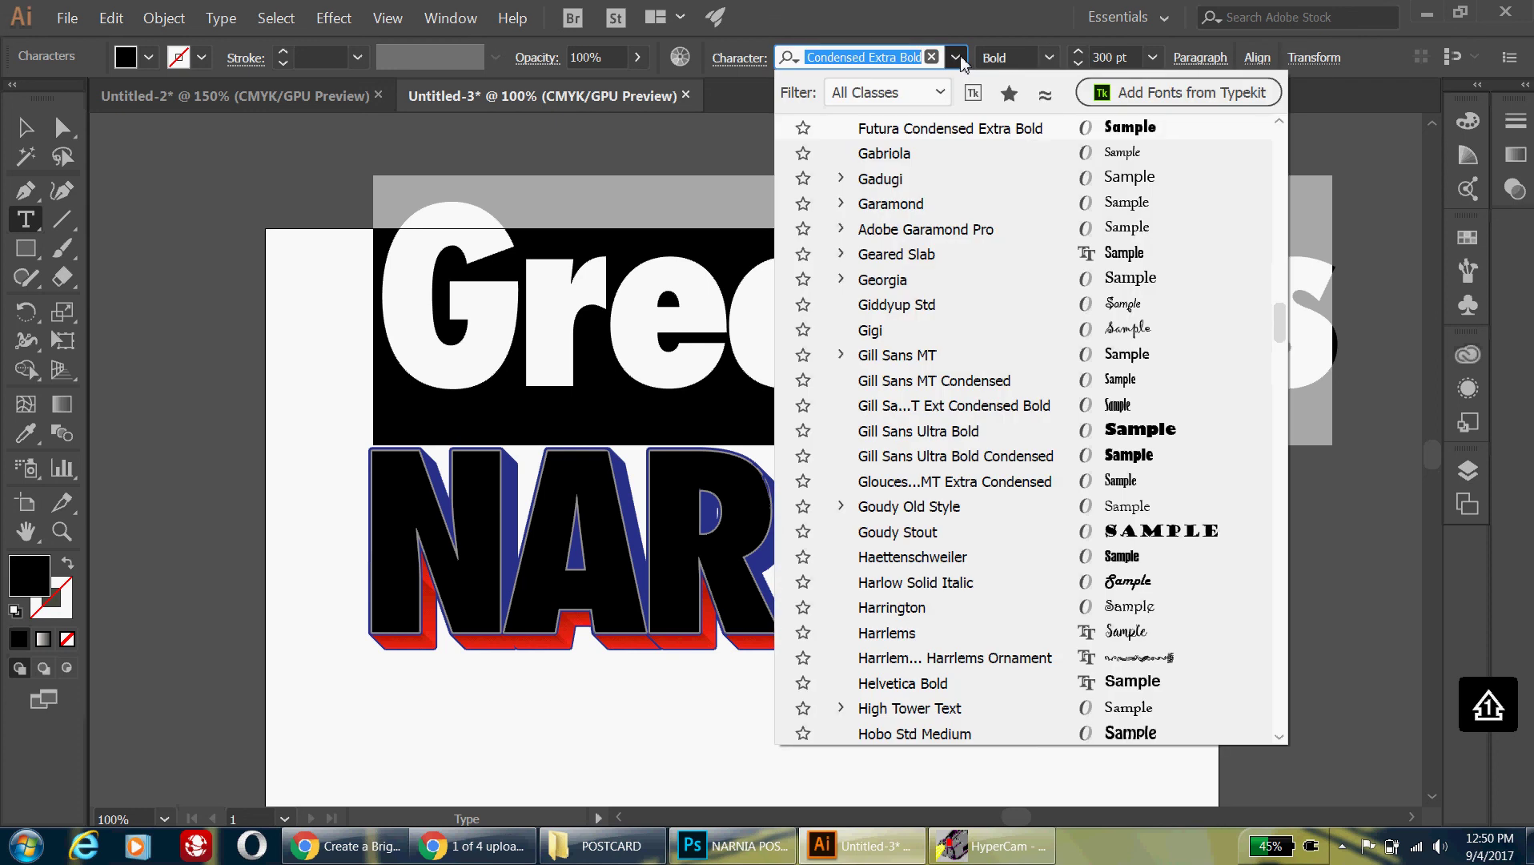
{"action": "type", "text": "s"}
{"action": "type", "text": "ign"}
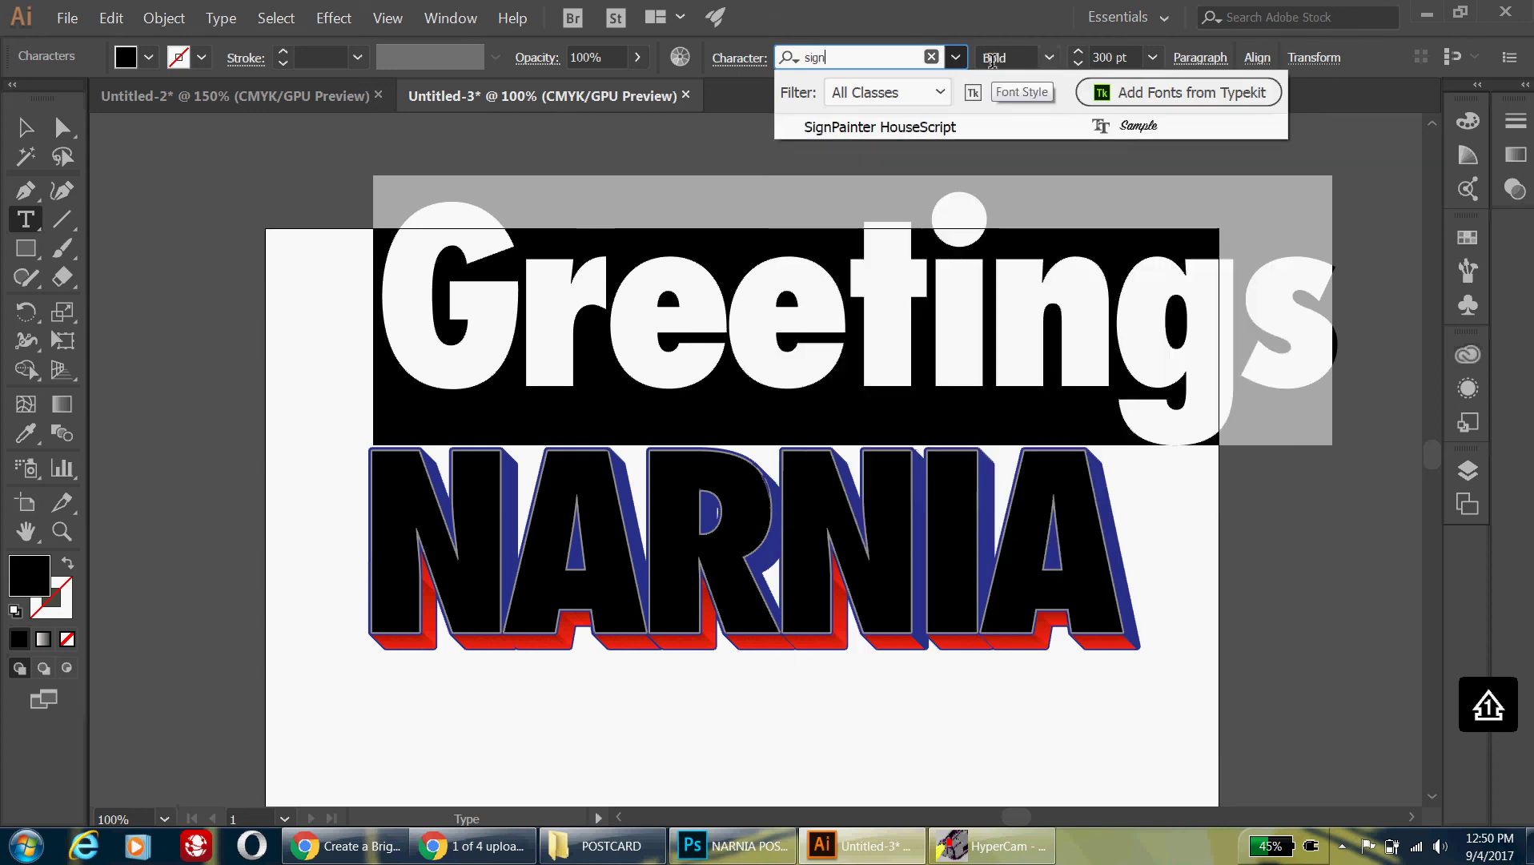
{"action": "left_click", "coordinate": [943, 125]}
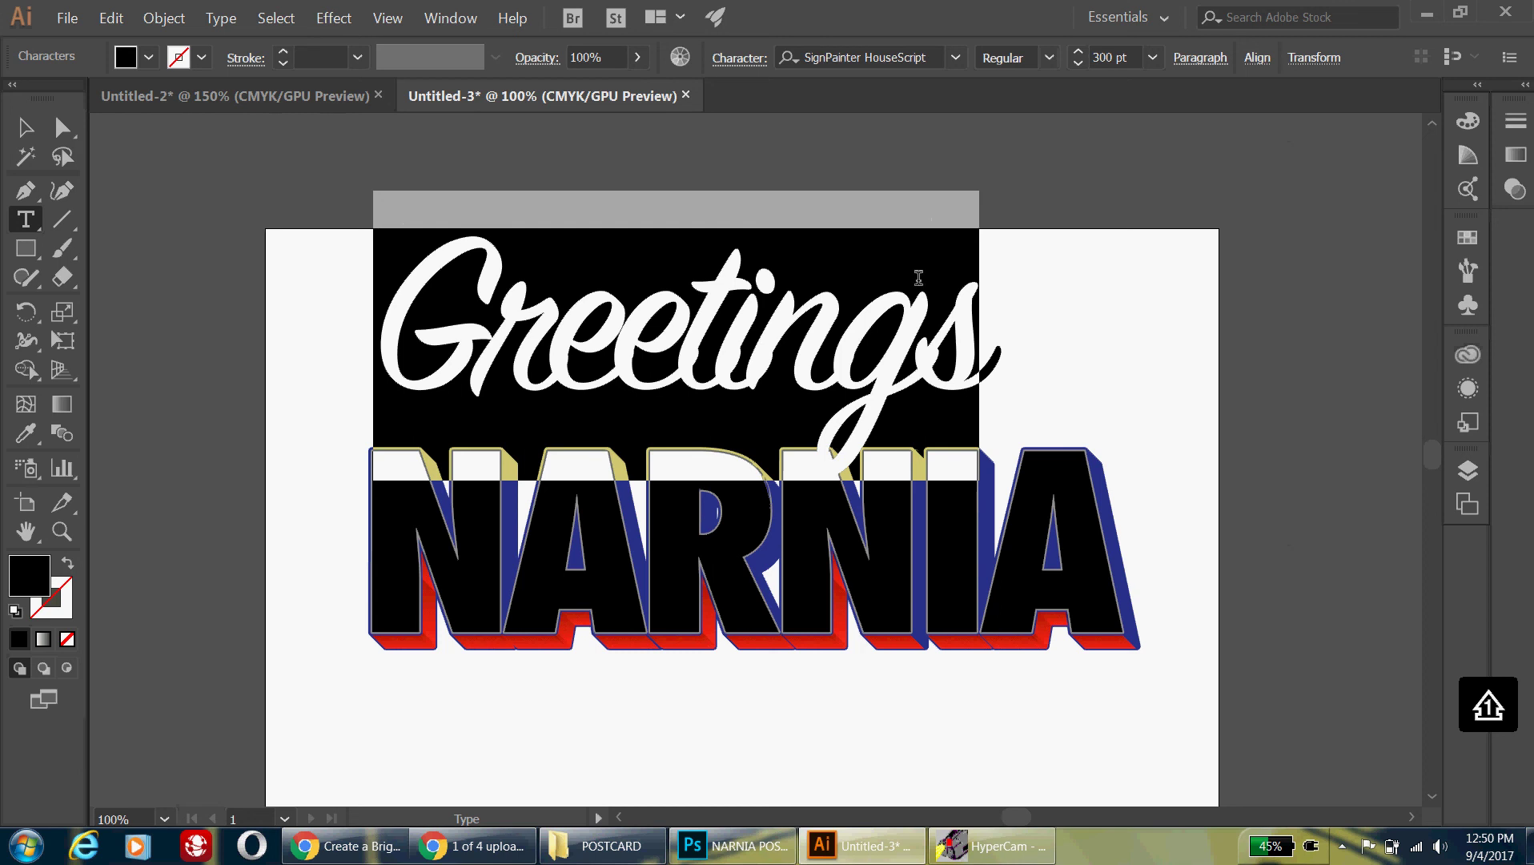
Reduce the "Greetings" text to a font size of 100 pt.
{"action": "left_click", "coordinate": [1153, 58]}
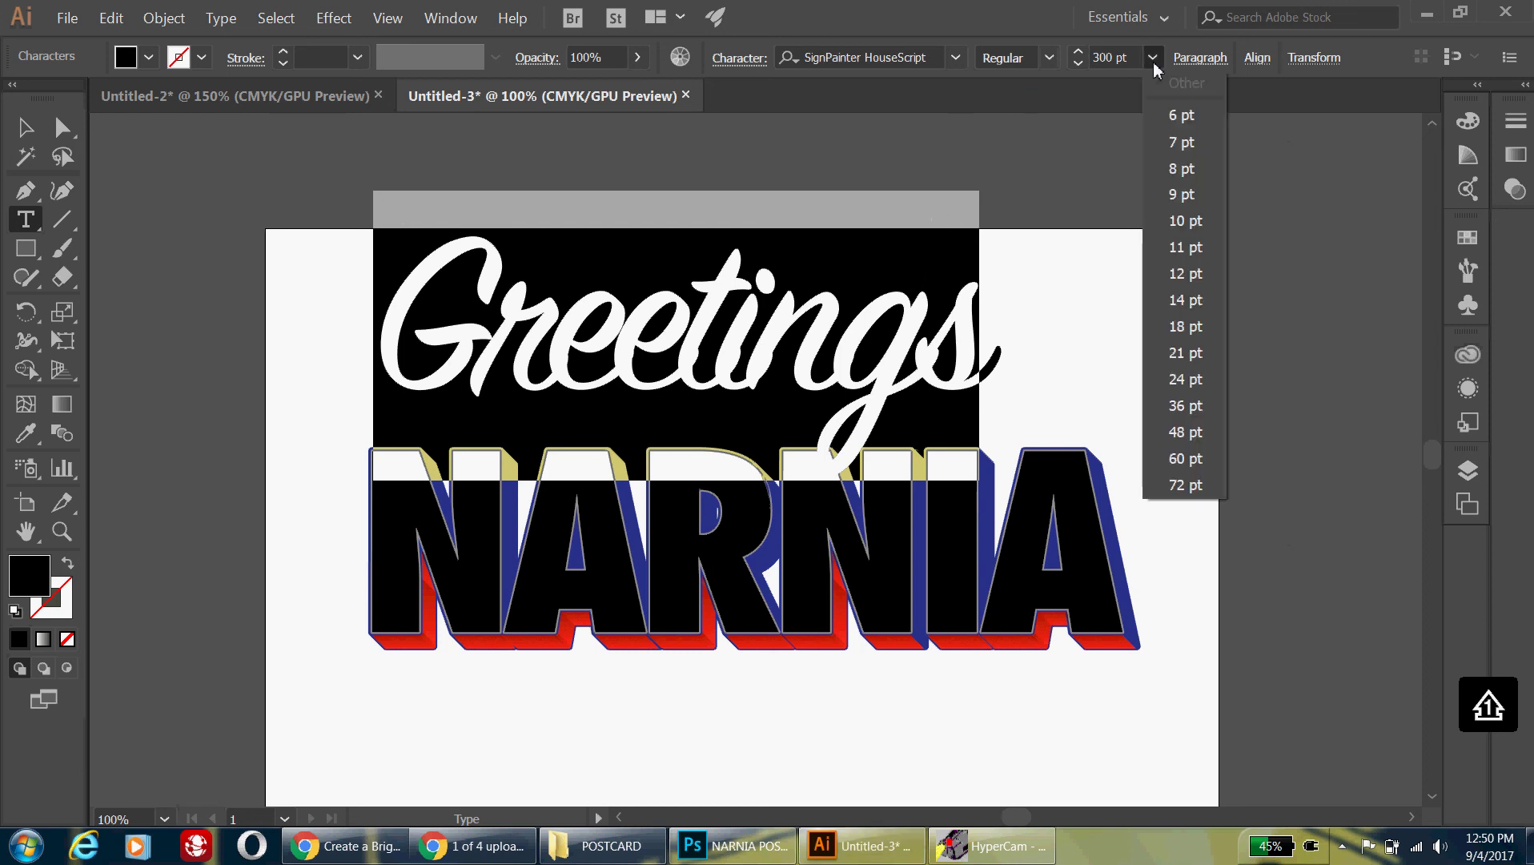
{"action": "left_click", "coordinate": [1171, 489]}
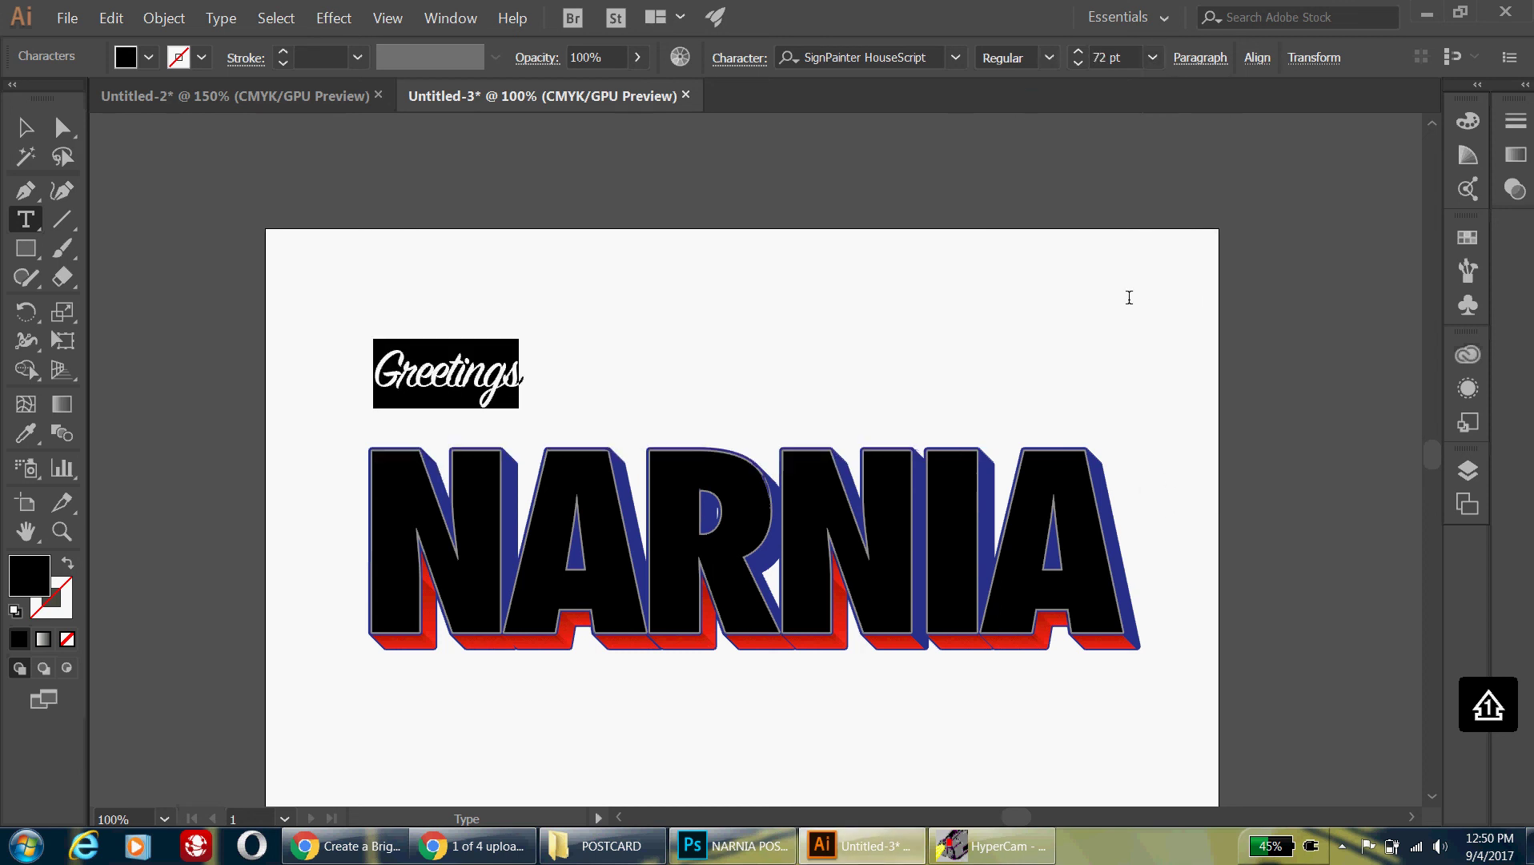
{"action": "left_click_drag", "start_coordinate": [1125, 56], "coordinate": [1090, 58]}
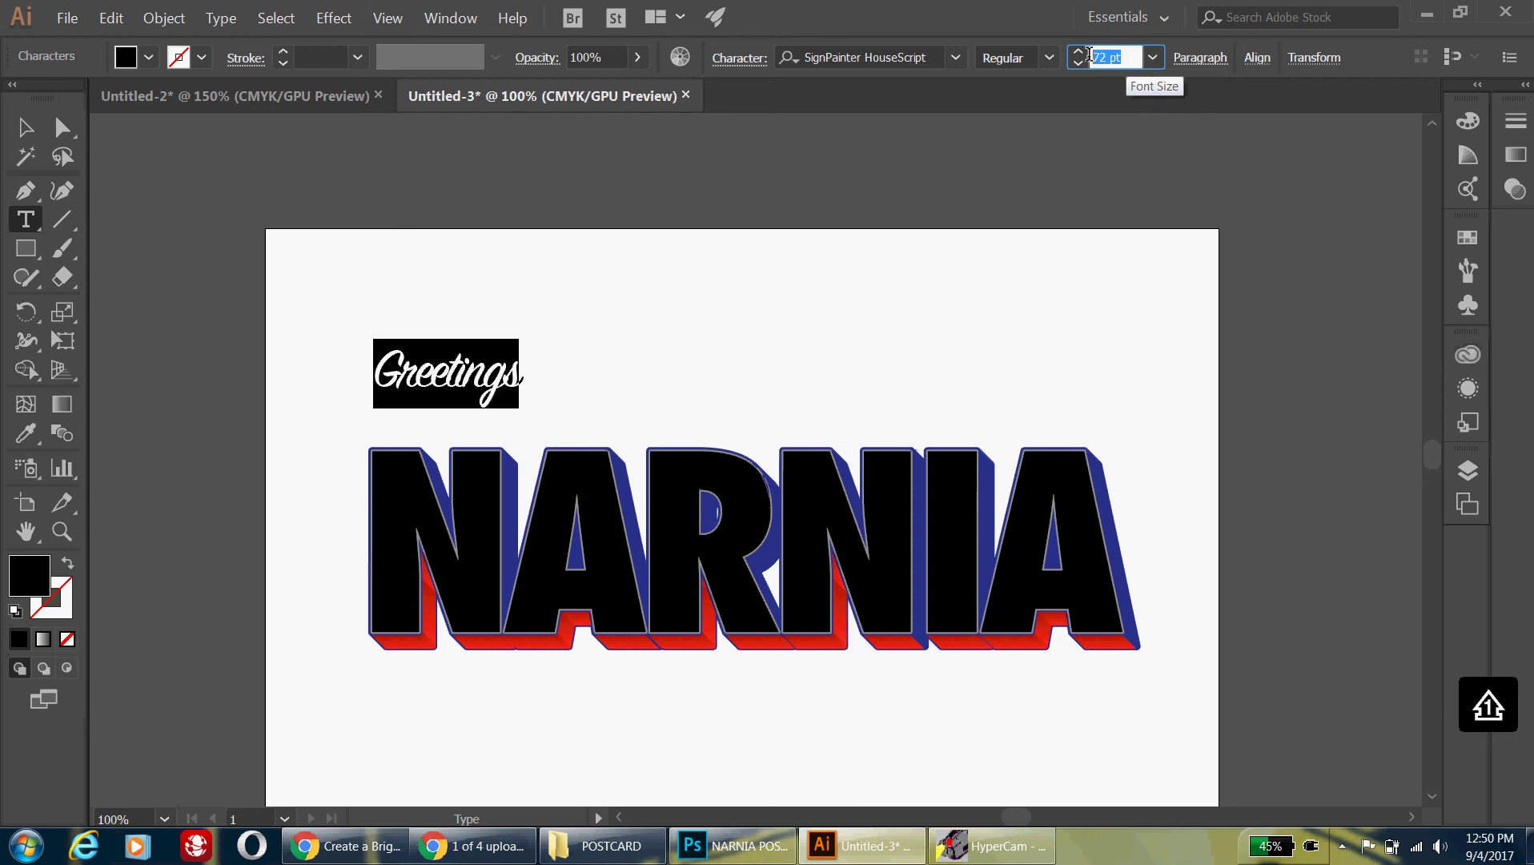
{"action": "type", "text": "100"}
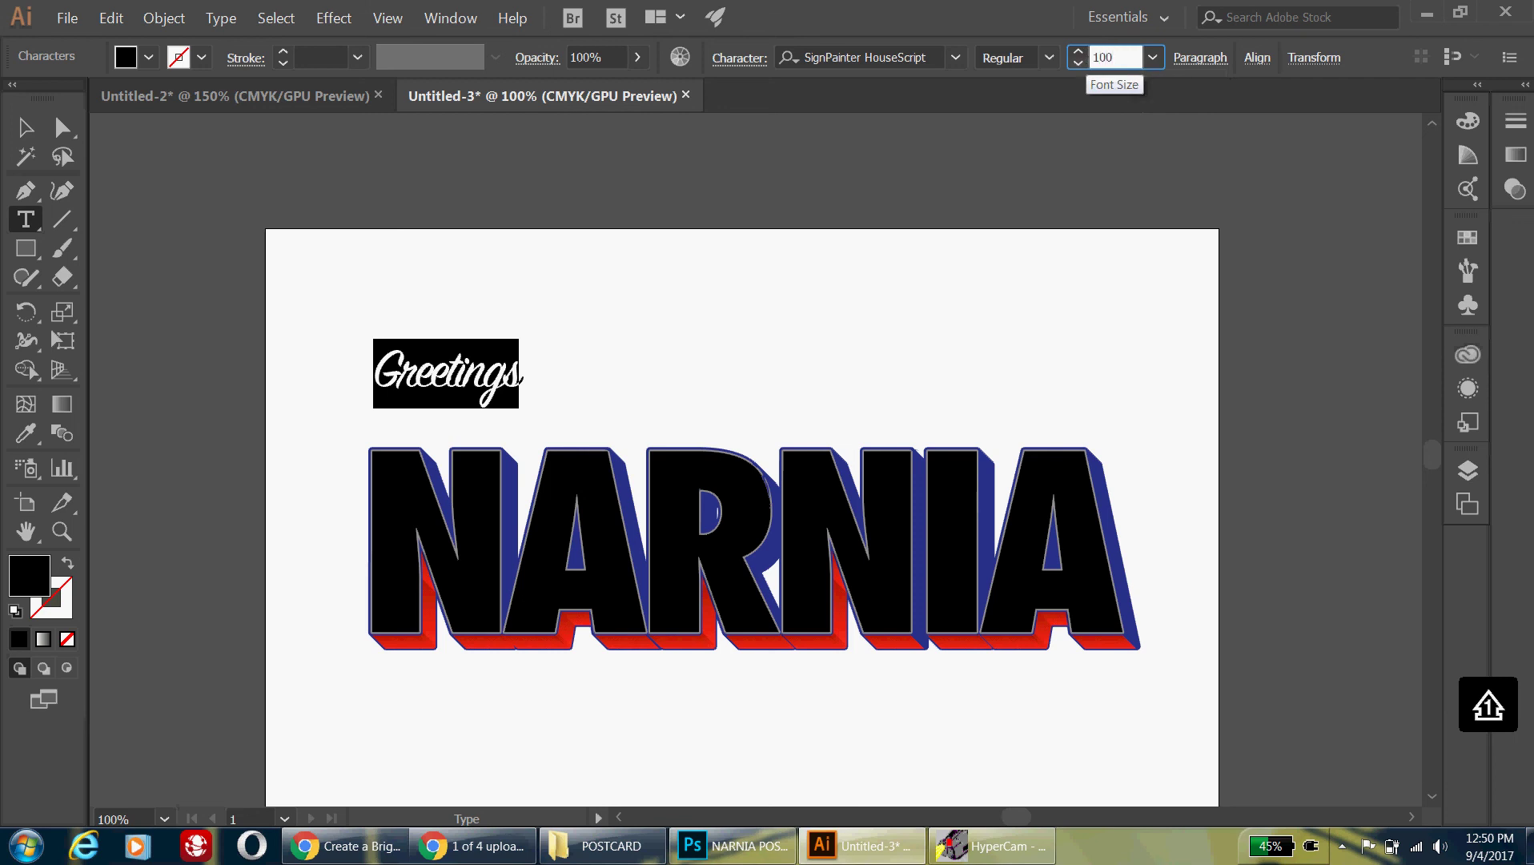
{"action": "key", "text": "Return"}
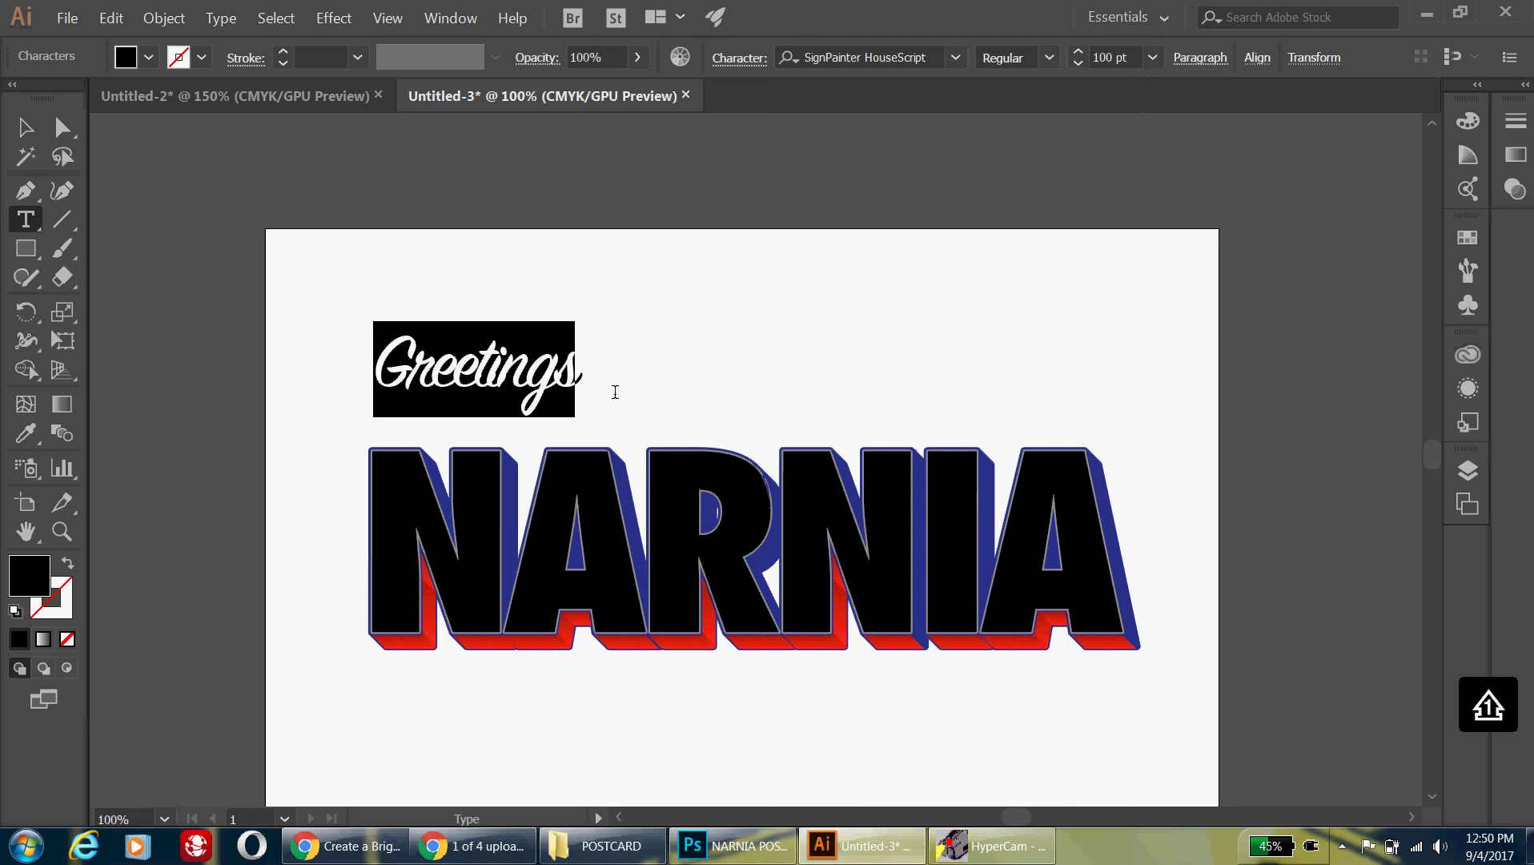
Extend the text to read "Greetings from" and set the tracking of the whole line to 0.
{"action": "left_click", "coordinate": [579, 381]}
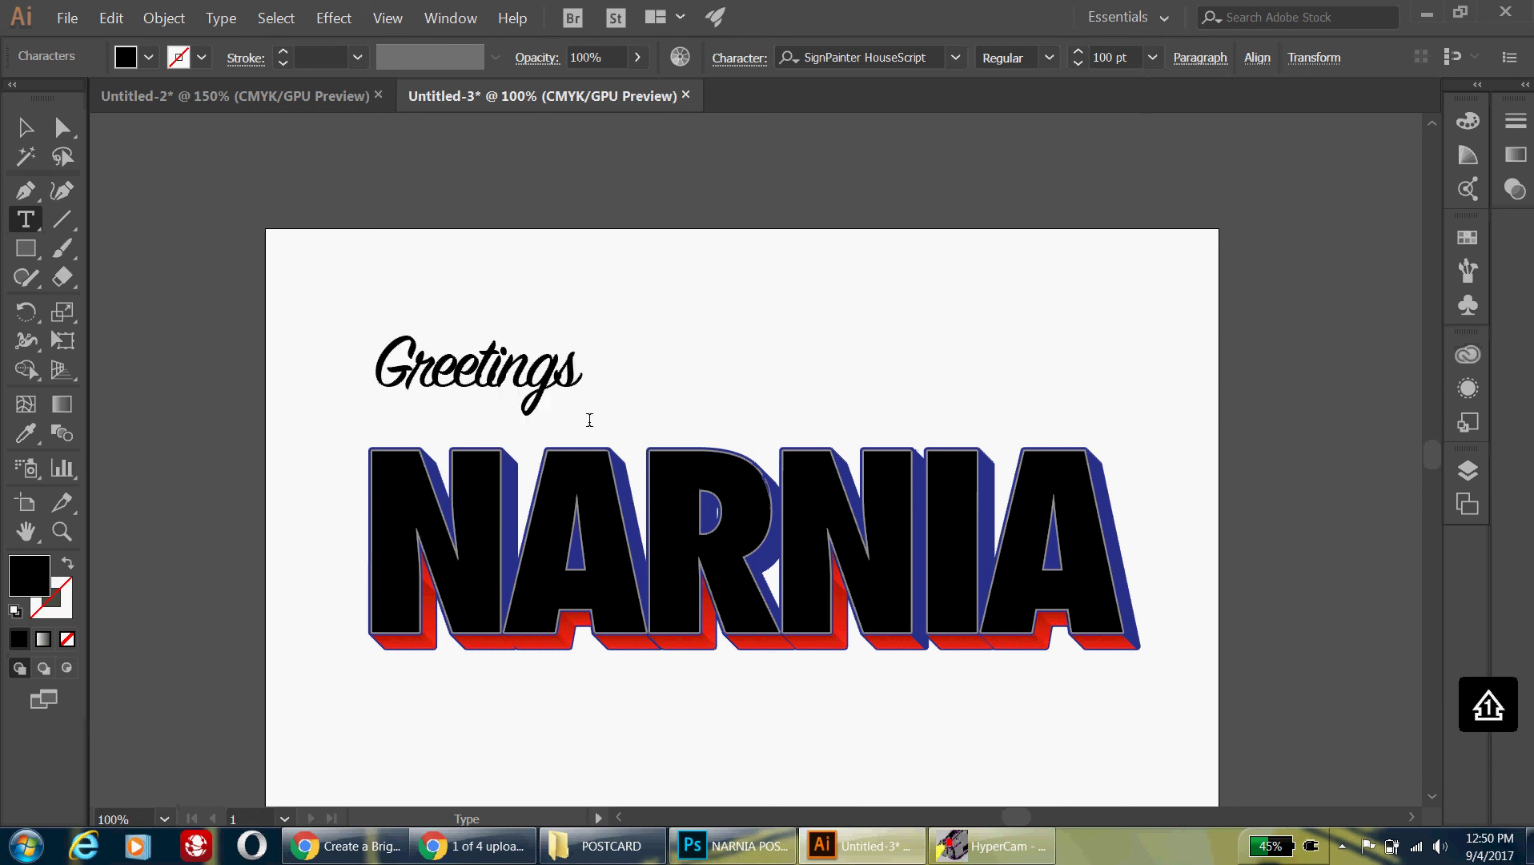
{"action": "type", "text": "from"}
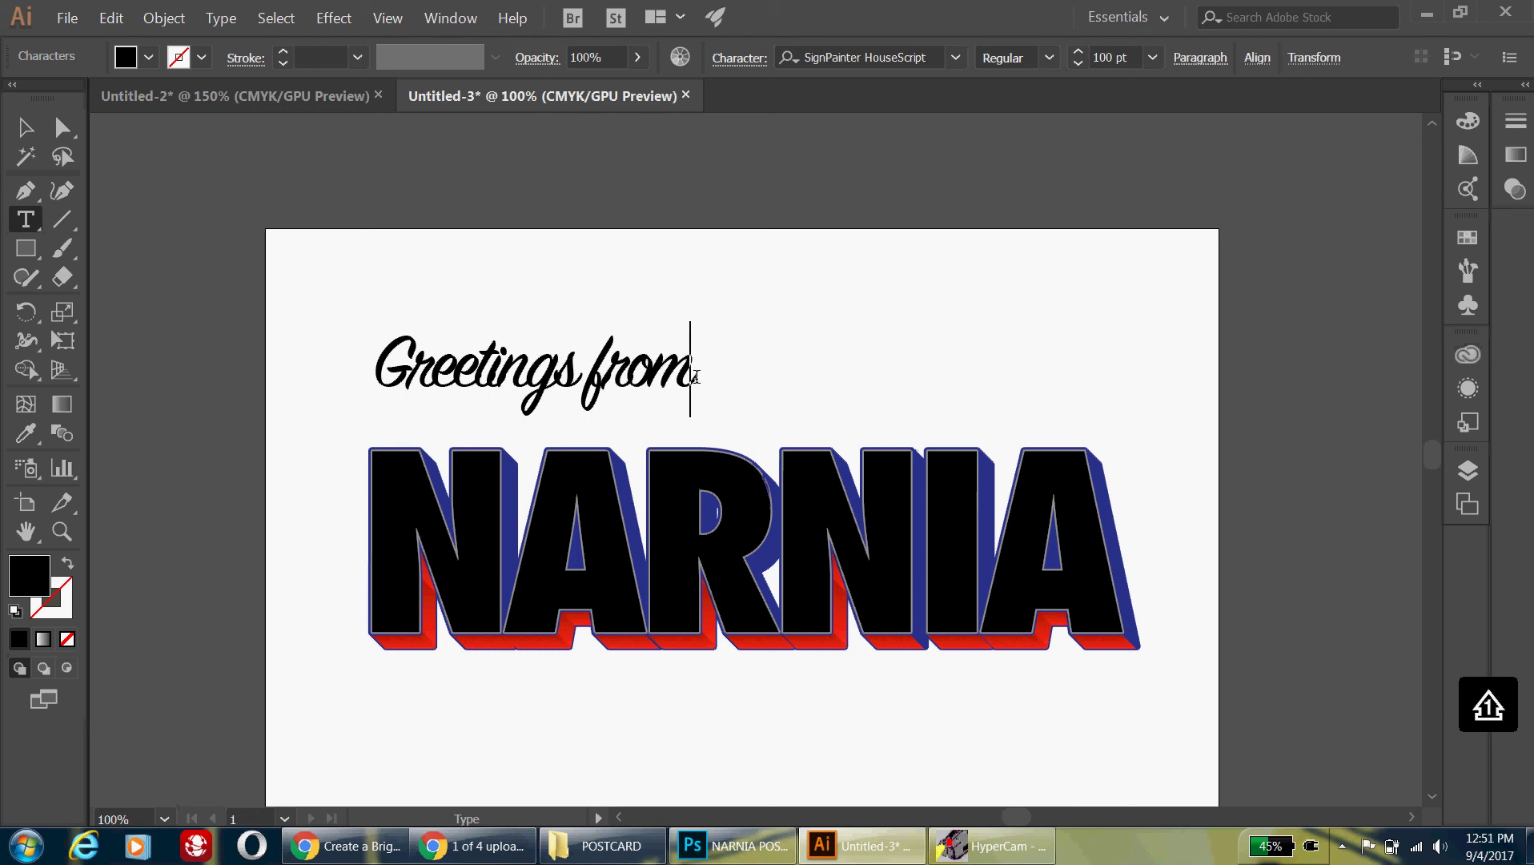
{"action": "left_click_drag", "start_coordinate": [697, 377], "coordinate": [336, 360]}
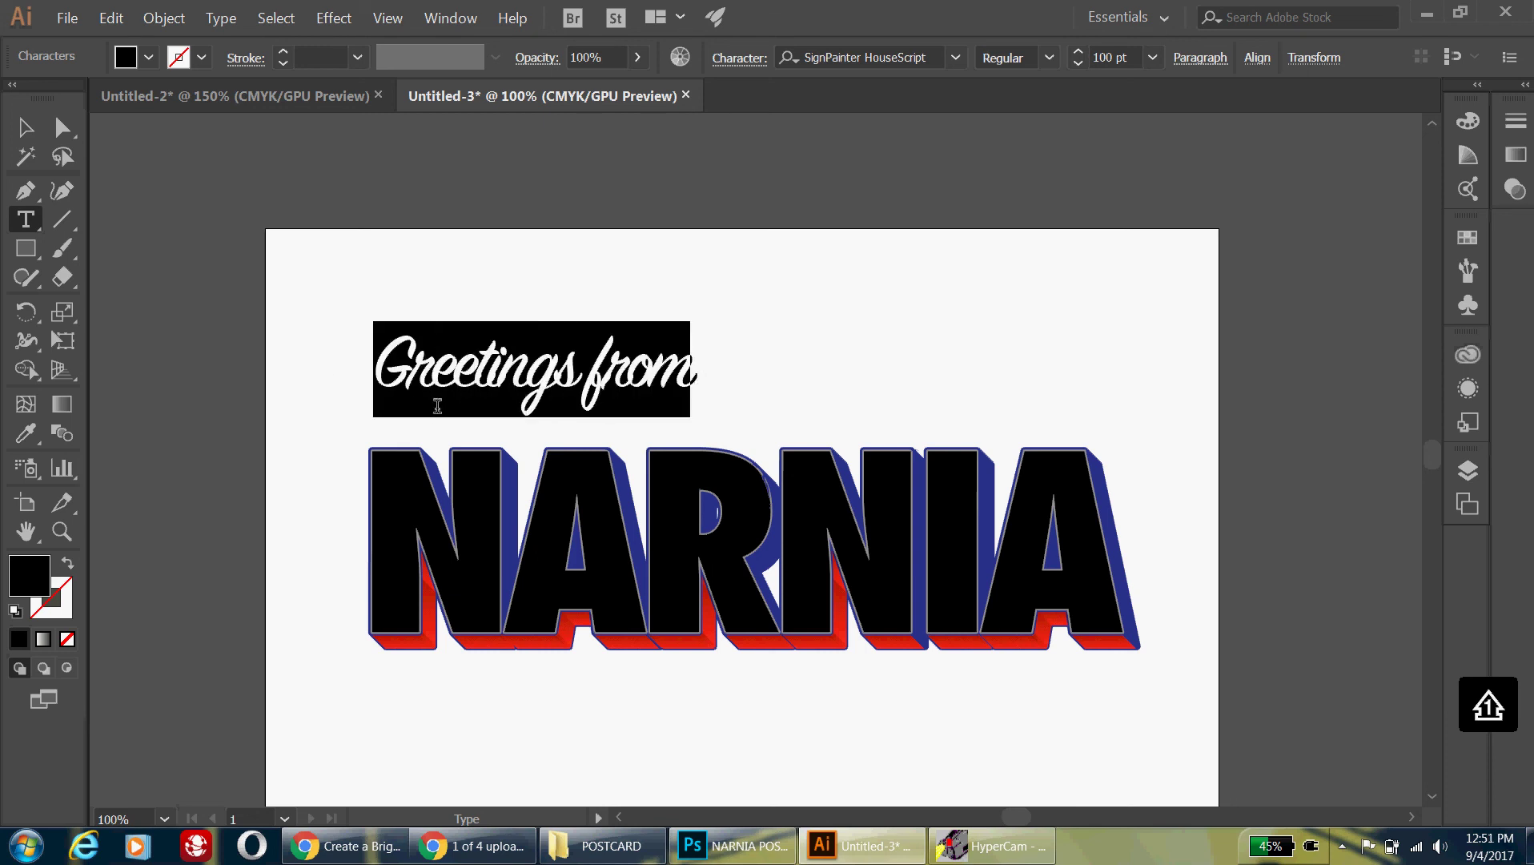
{"action": "left_click", "coordinate": [733, 62]}
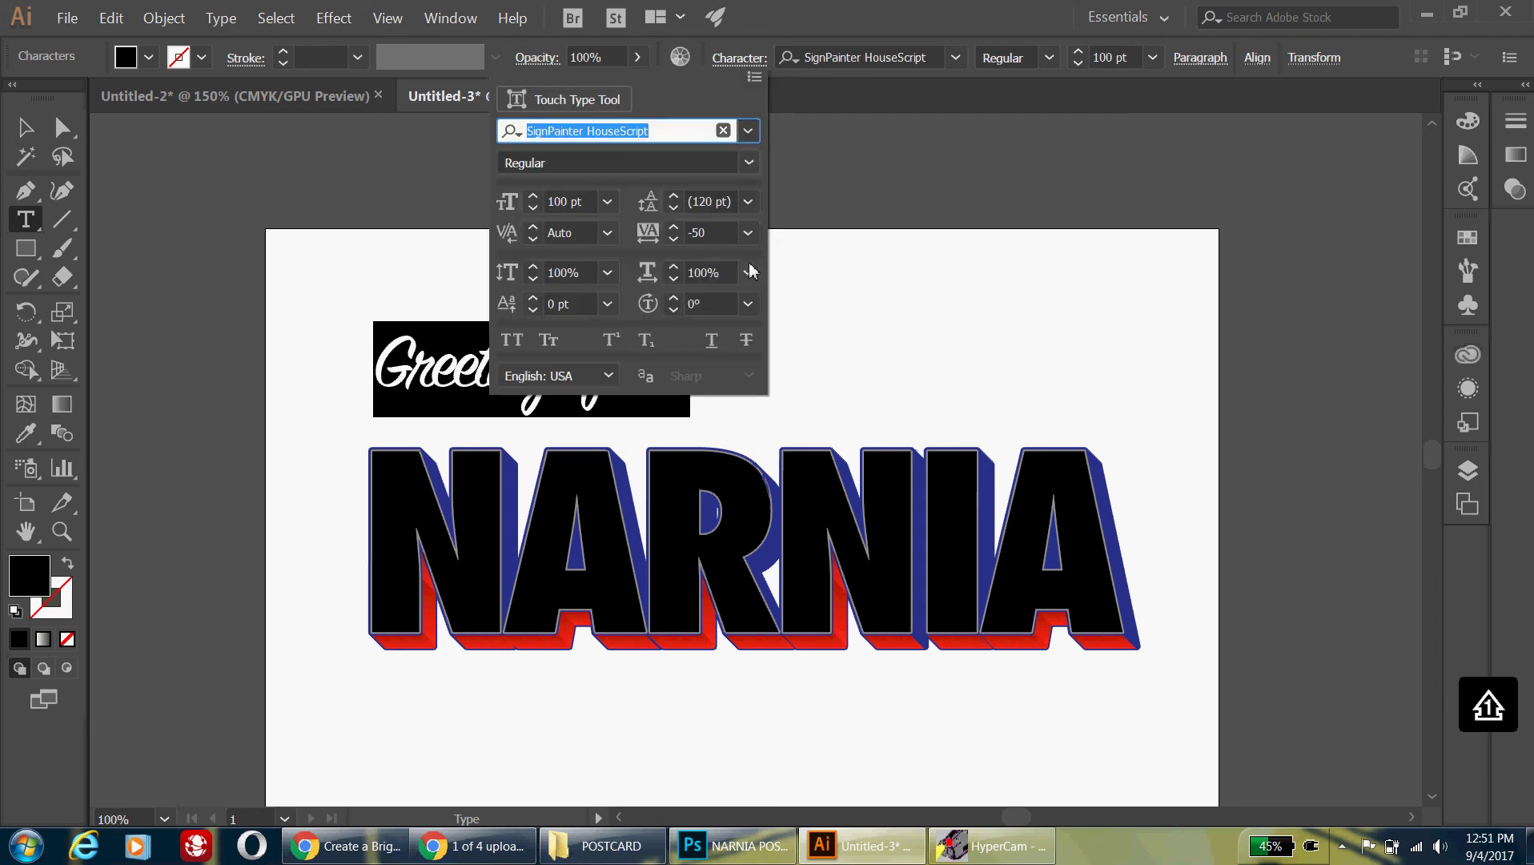
{"action": "left_click", "coordinate": [718, 232]}
{"action": "left_click_drag", "start_coordinate": [718, 232], "coordinate": [657, 230]}
{"action": "type", "text": "0"}
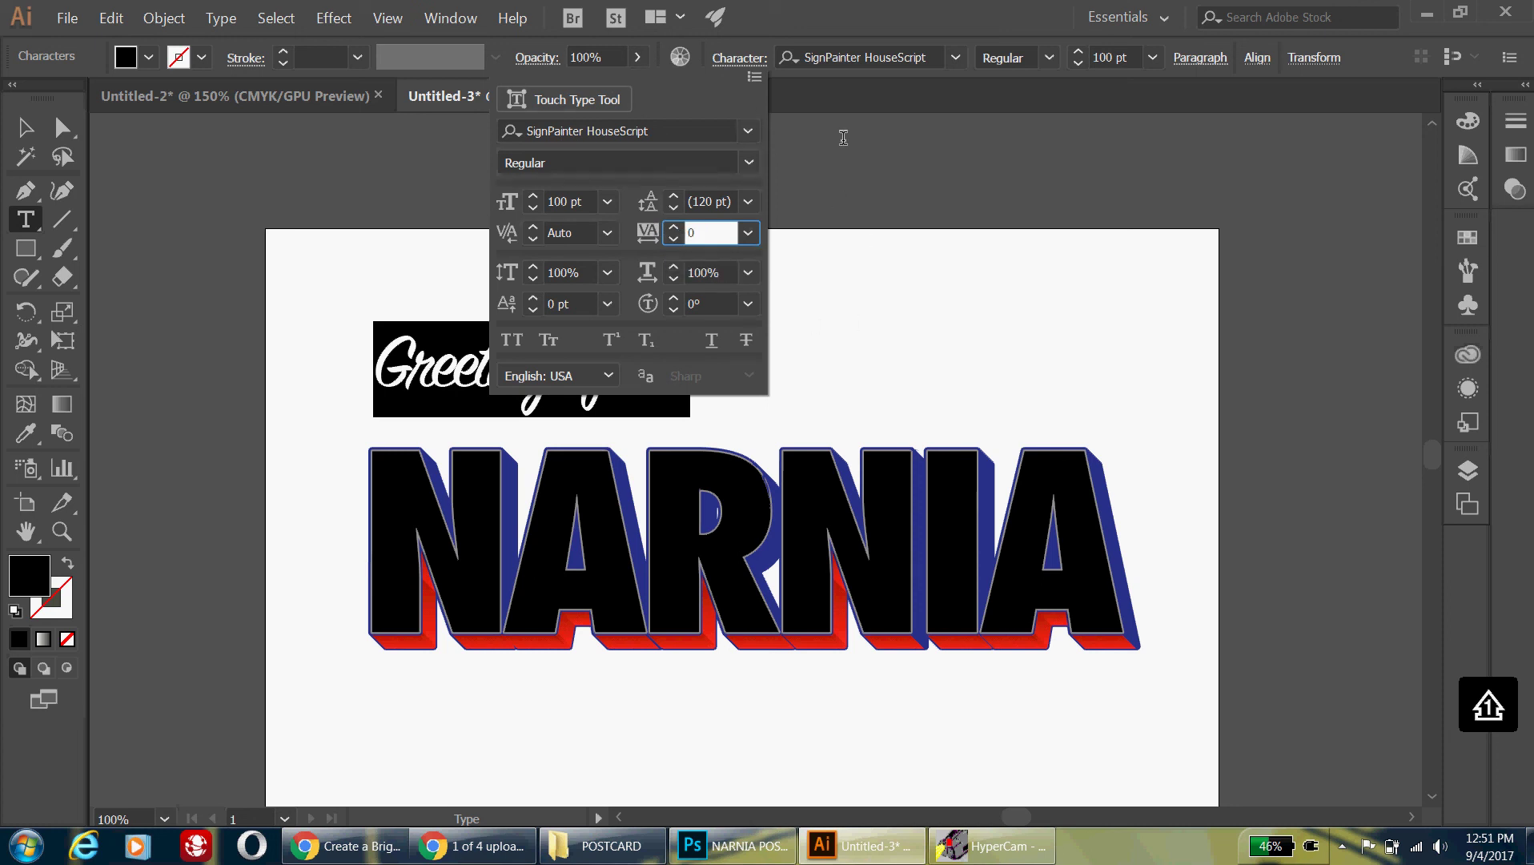
{"action": "key", "text": "Return"}
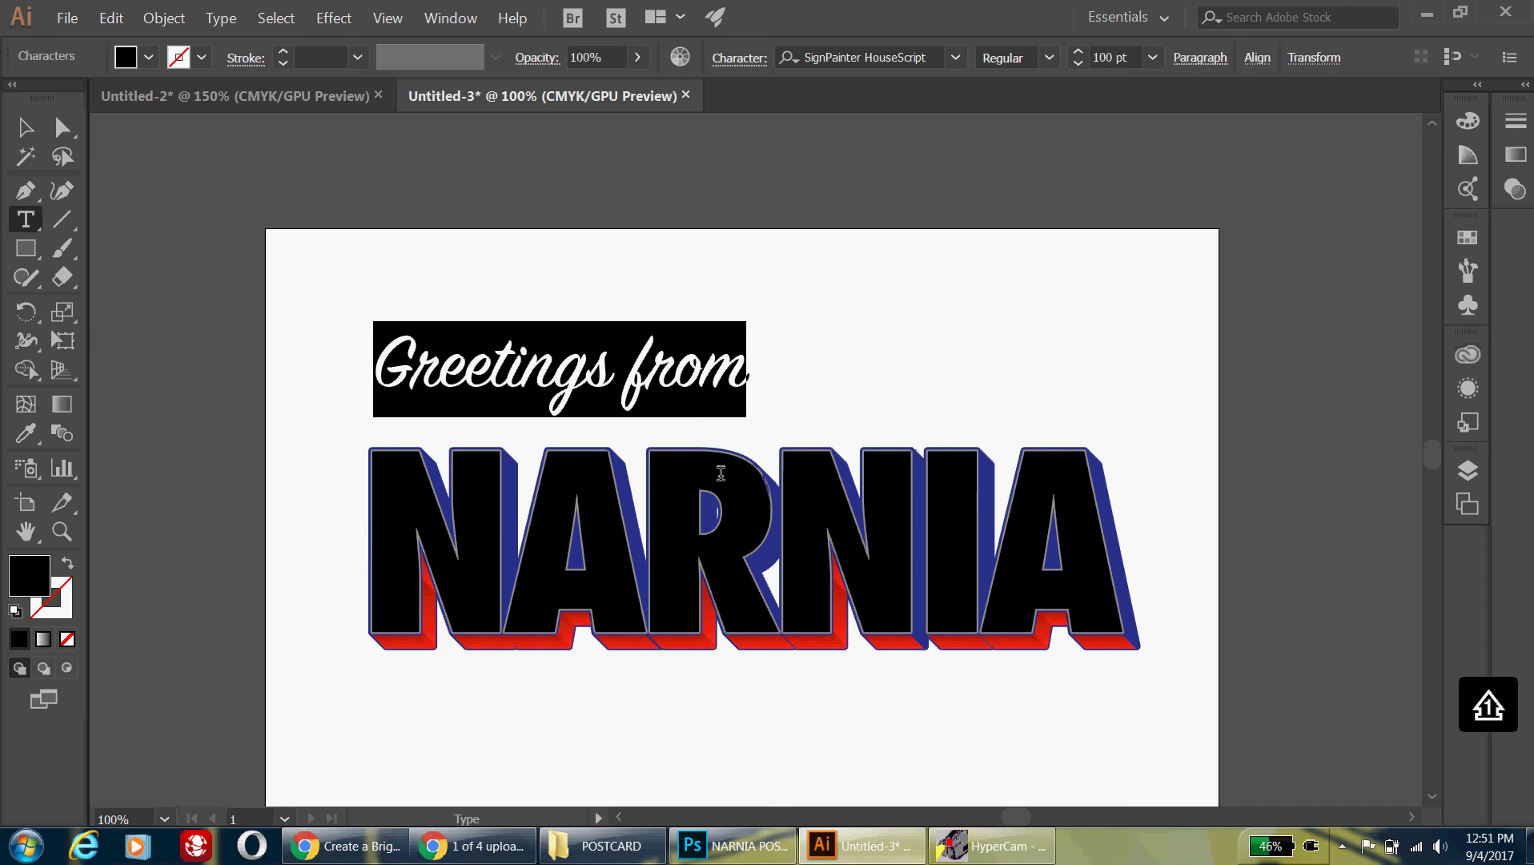
{"action": "scroll", "coordinate": [720, 472], "scroll_direction": "down", "scroll_amount": 2}
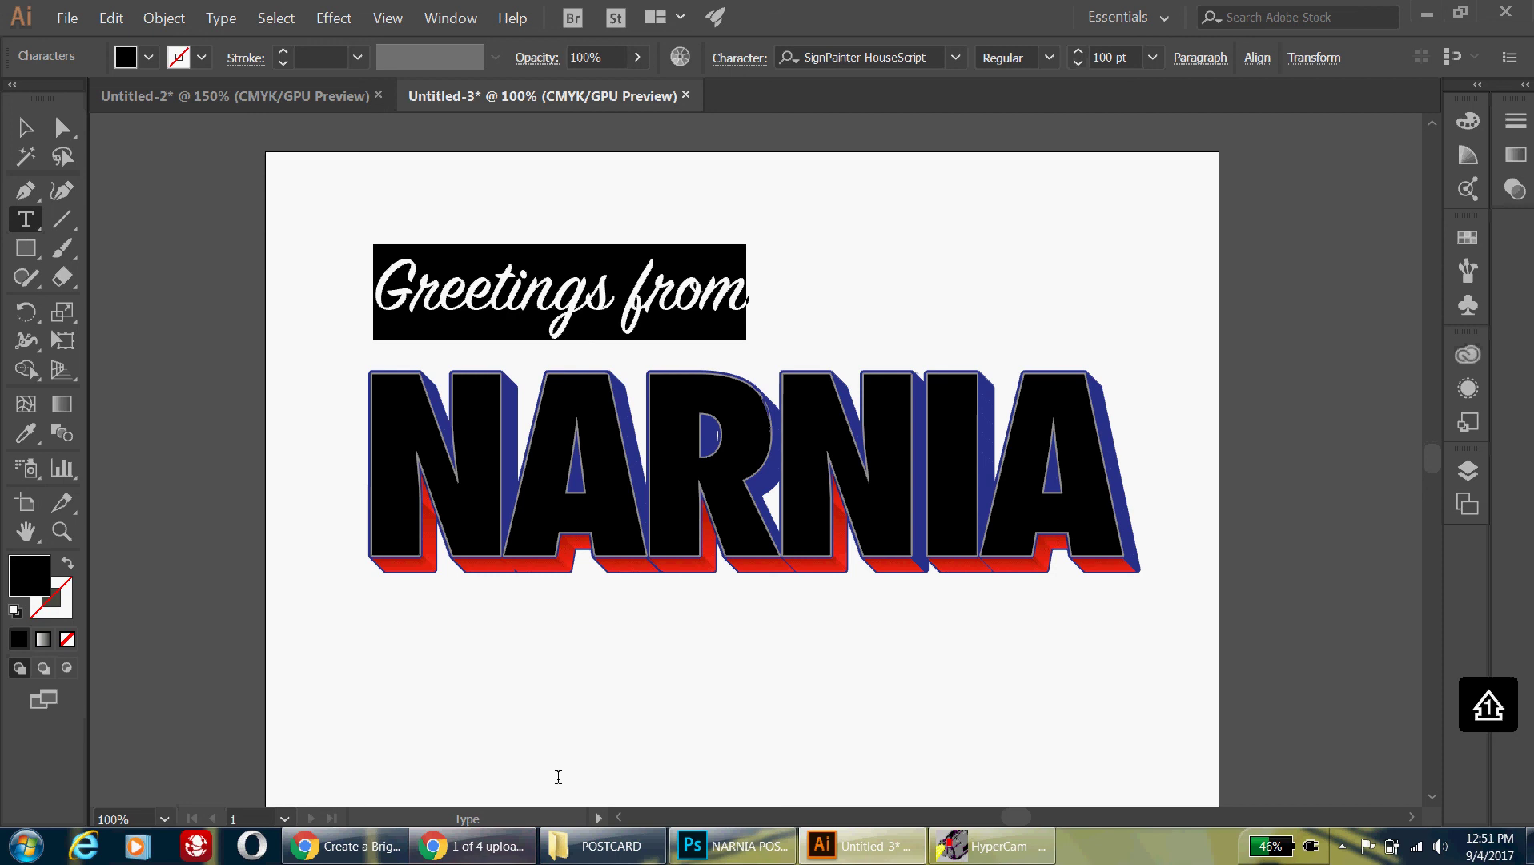
{"action": "left_click", "coordinate": [651, 628]}
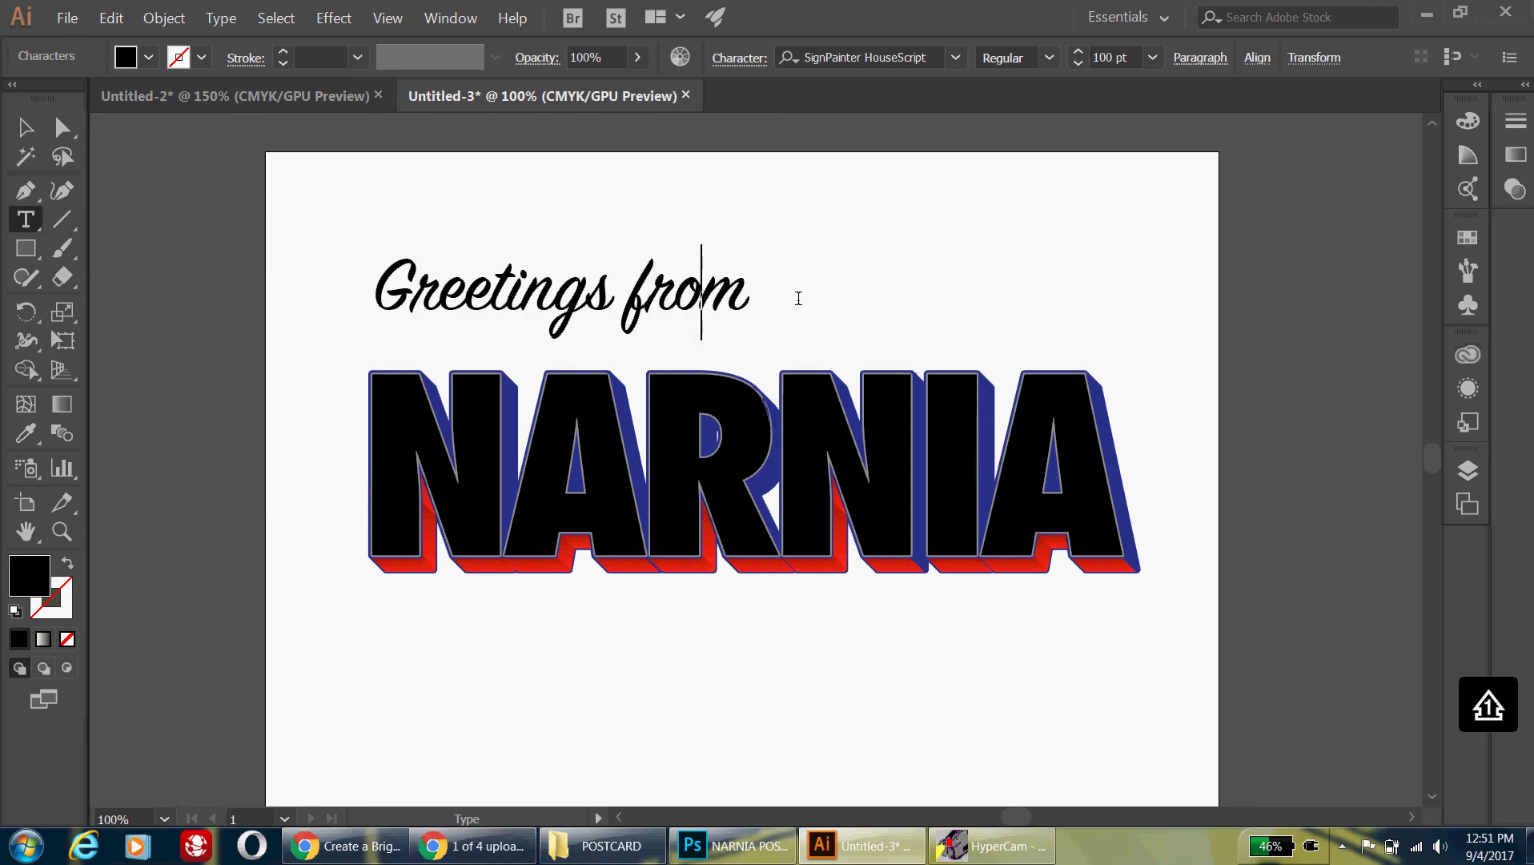
{"action": "type", "text": "k"}
{"action": "key", "text": "BackSpace"}
{"action": "key", "text": "Right"}
Add a separate text line reading "Kingtdom of Aslan" and position it just below the NARNIA lettering, towards its right end.
{"action": "left_click", "coordinate": [27, 128]}
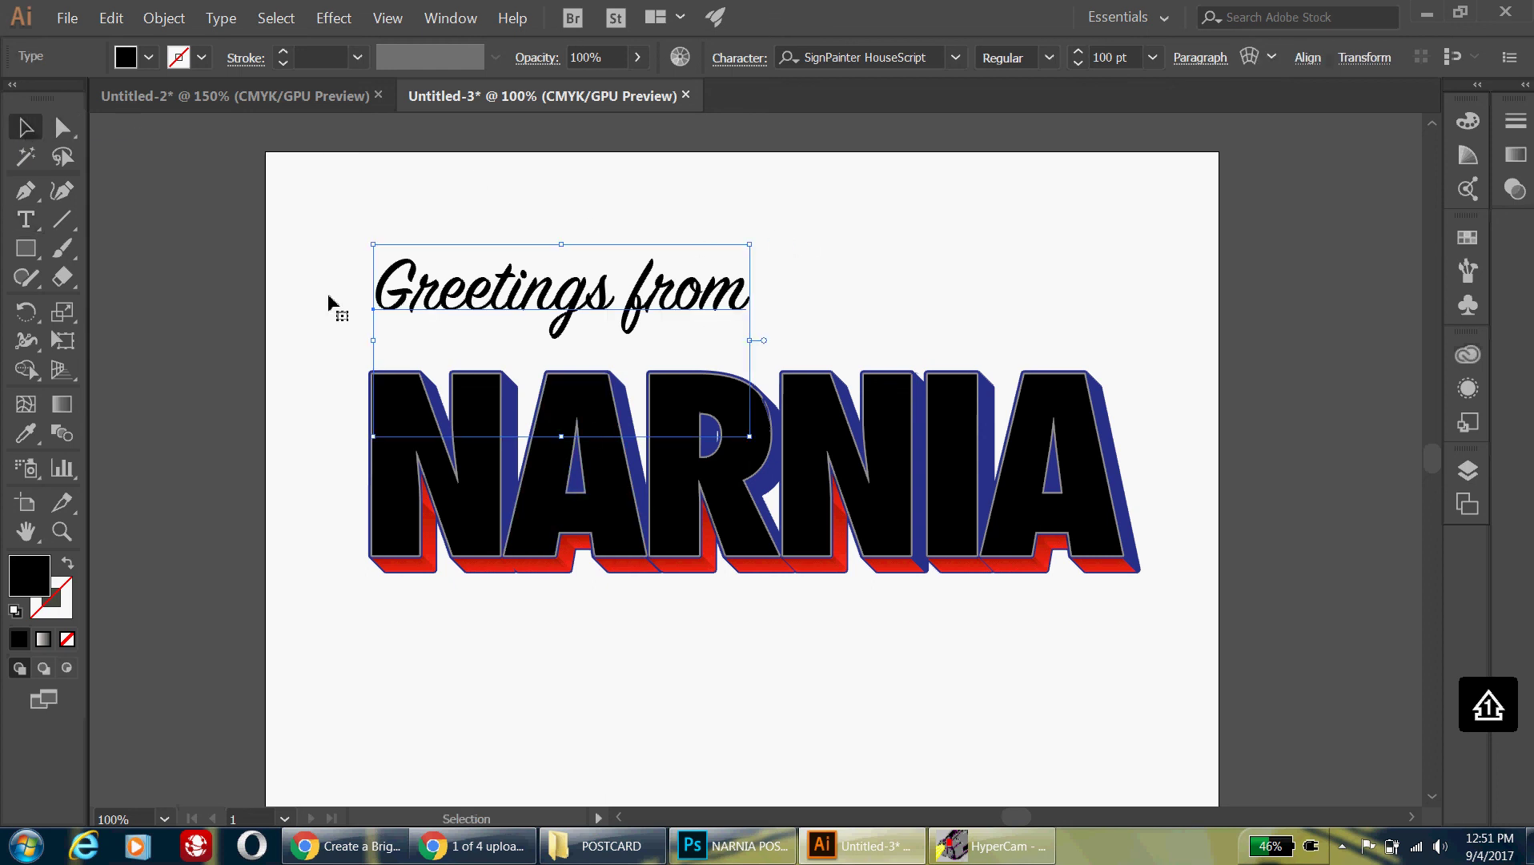
{"action": "left_click", "coordinate": [848, 720]}
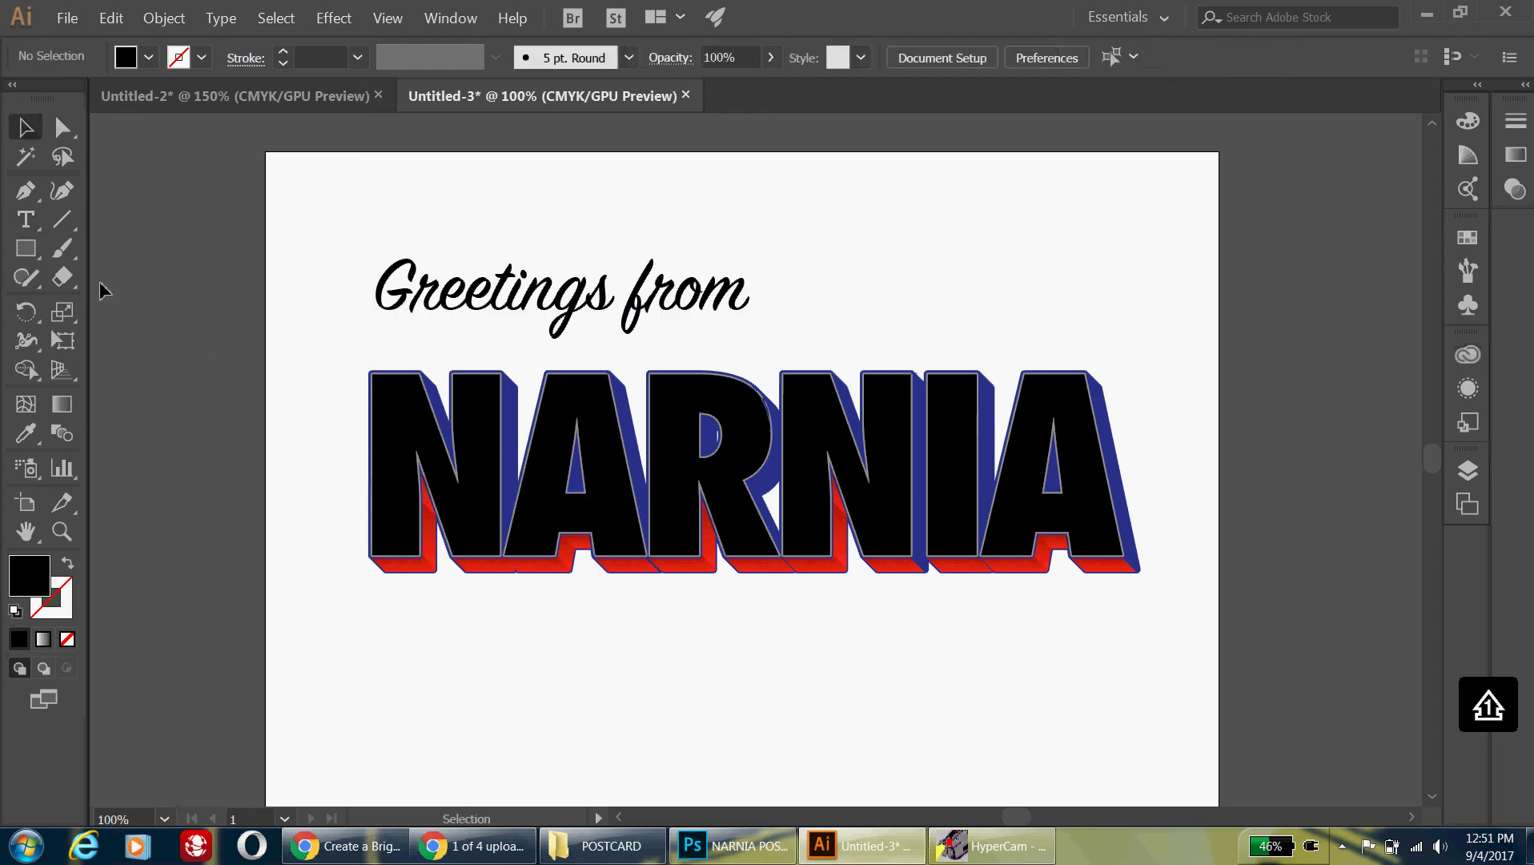
{"action": "left_click", "coordinate": [26, 218]}
{"action": "left_click", "coordinate": [769, 635]}
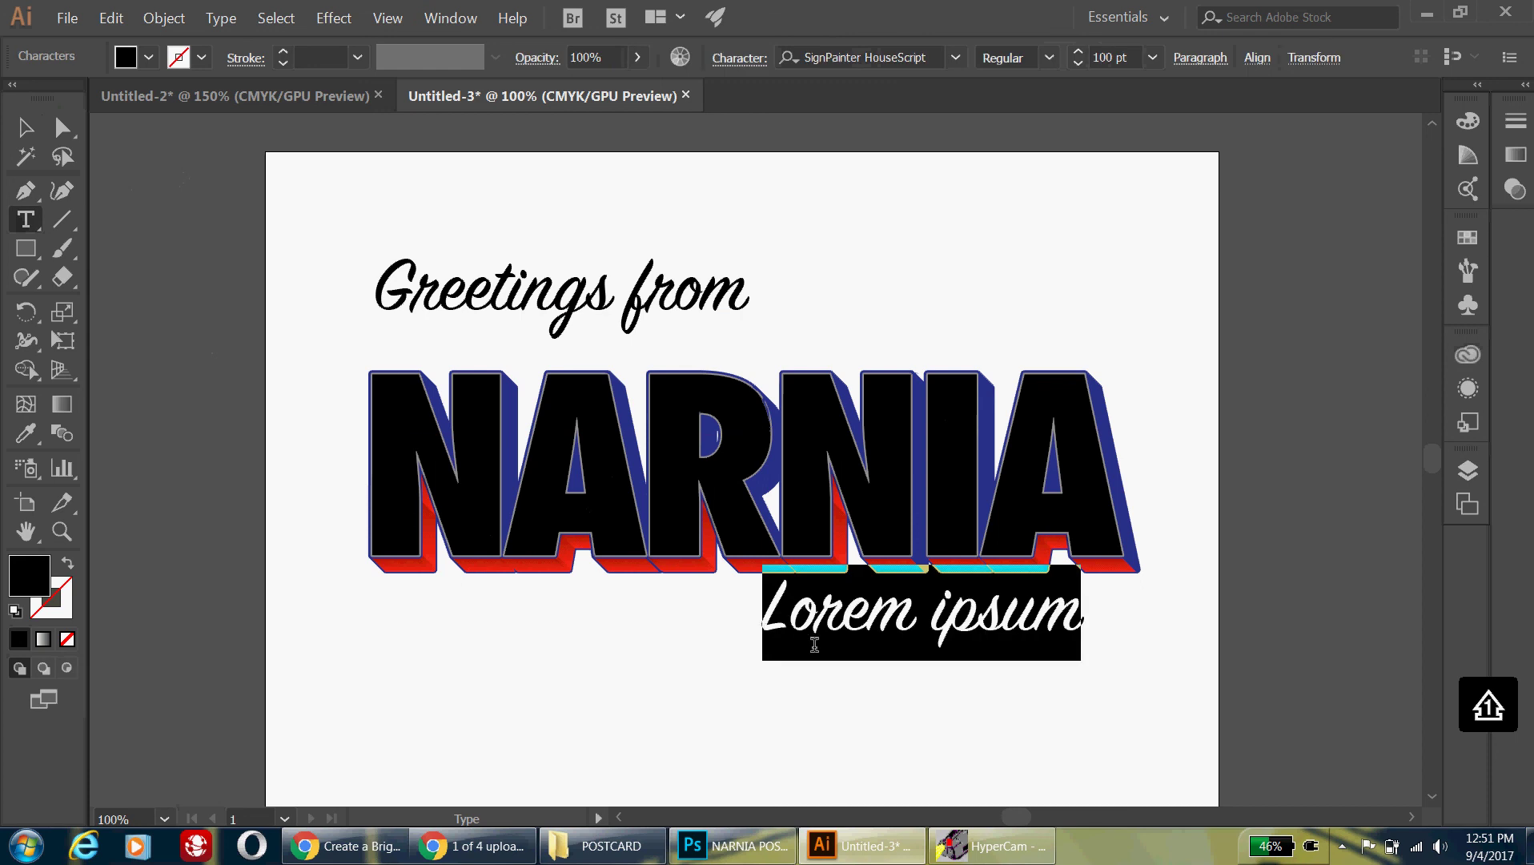
{"action": "type", "text": "Kingtd"}
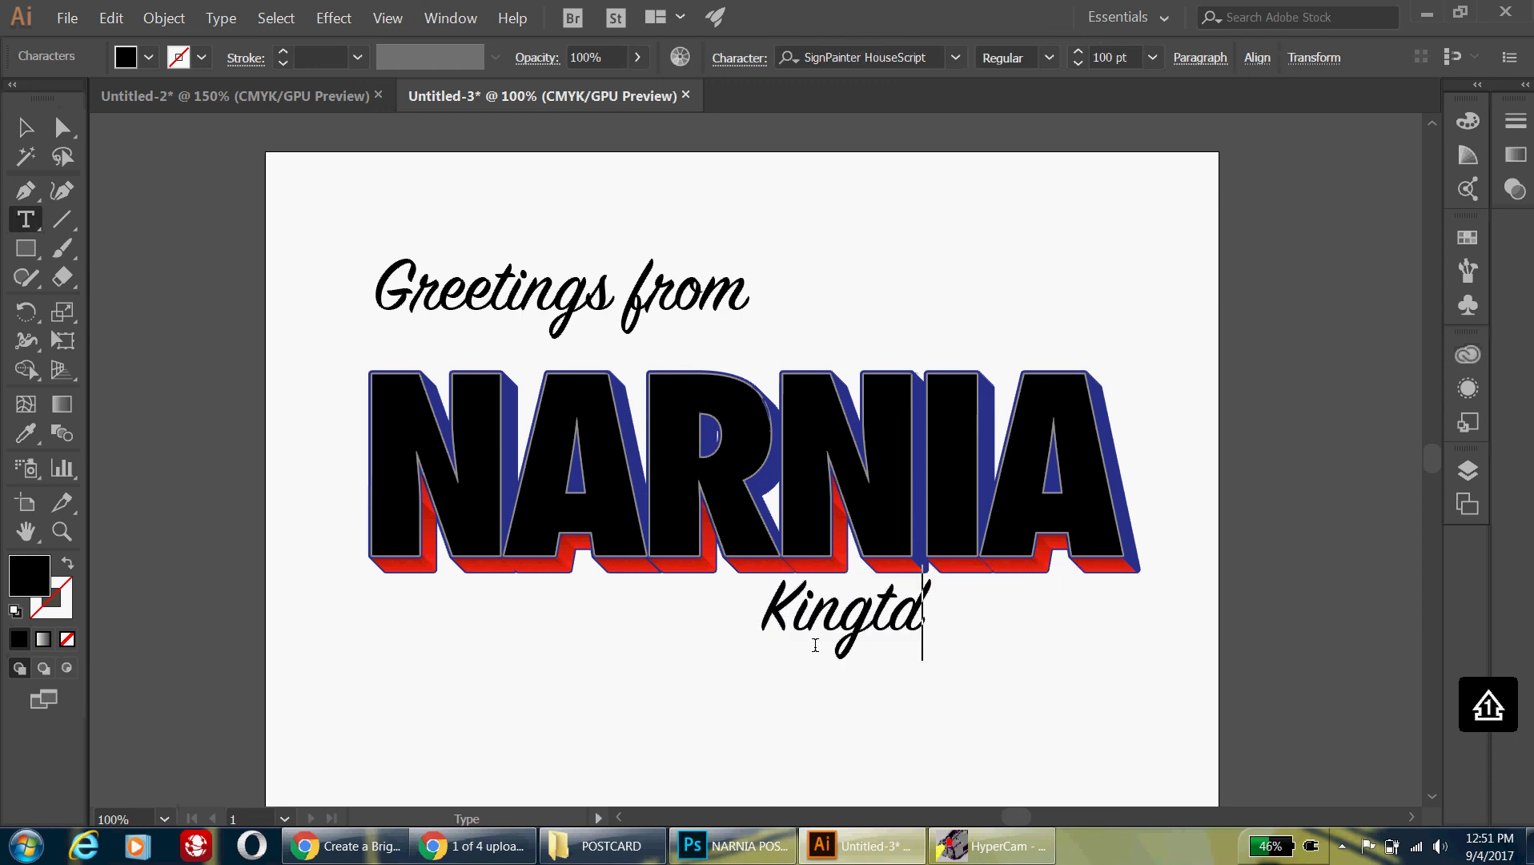
{"action": "type", "text": "om of Aslan"}
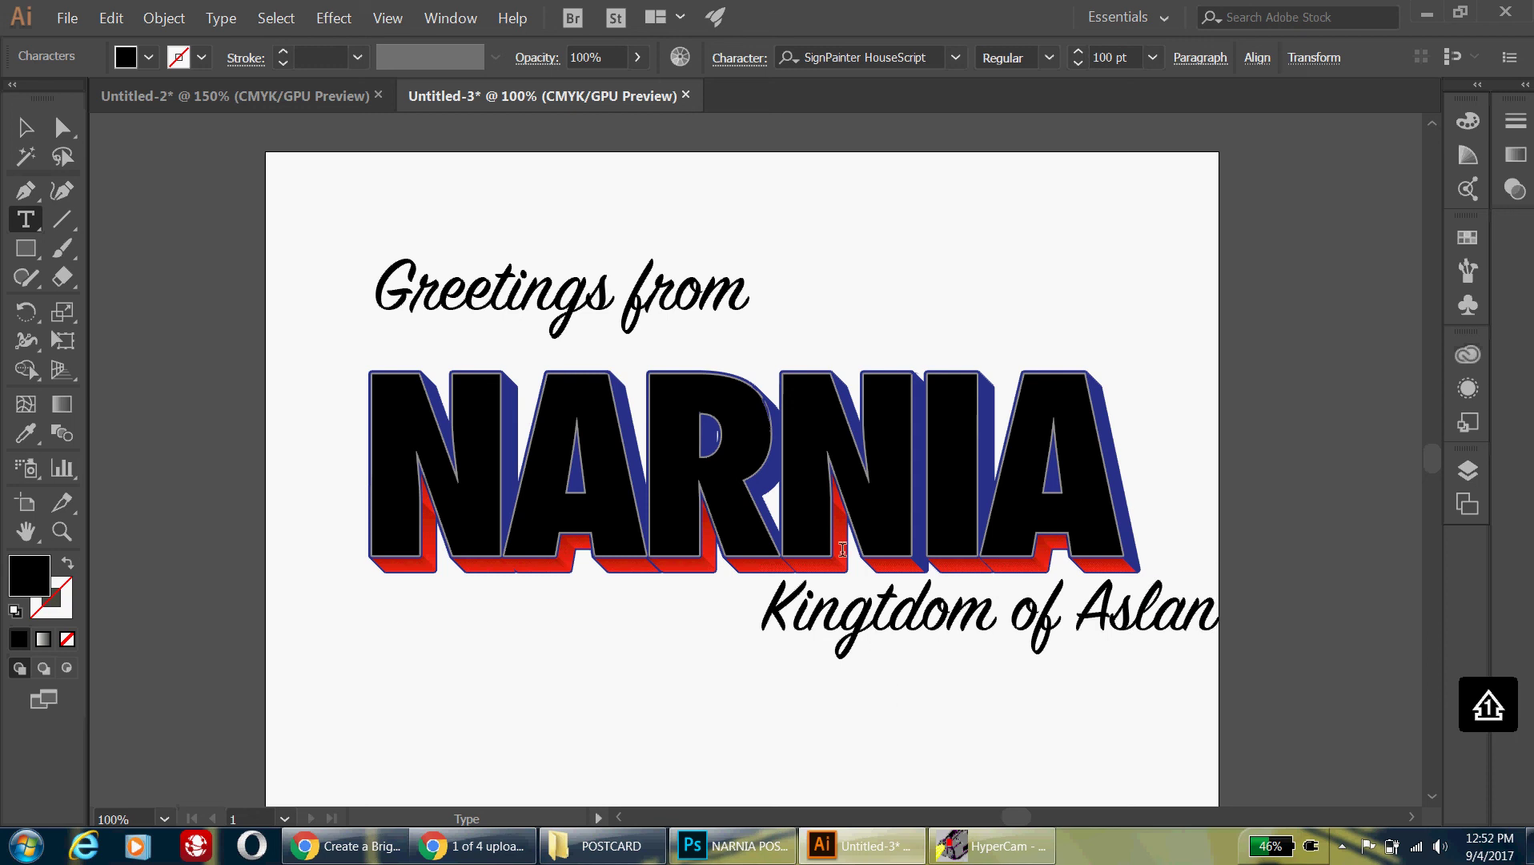
{"action": "key", "text": "Escape"}
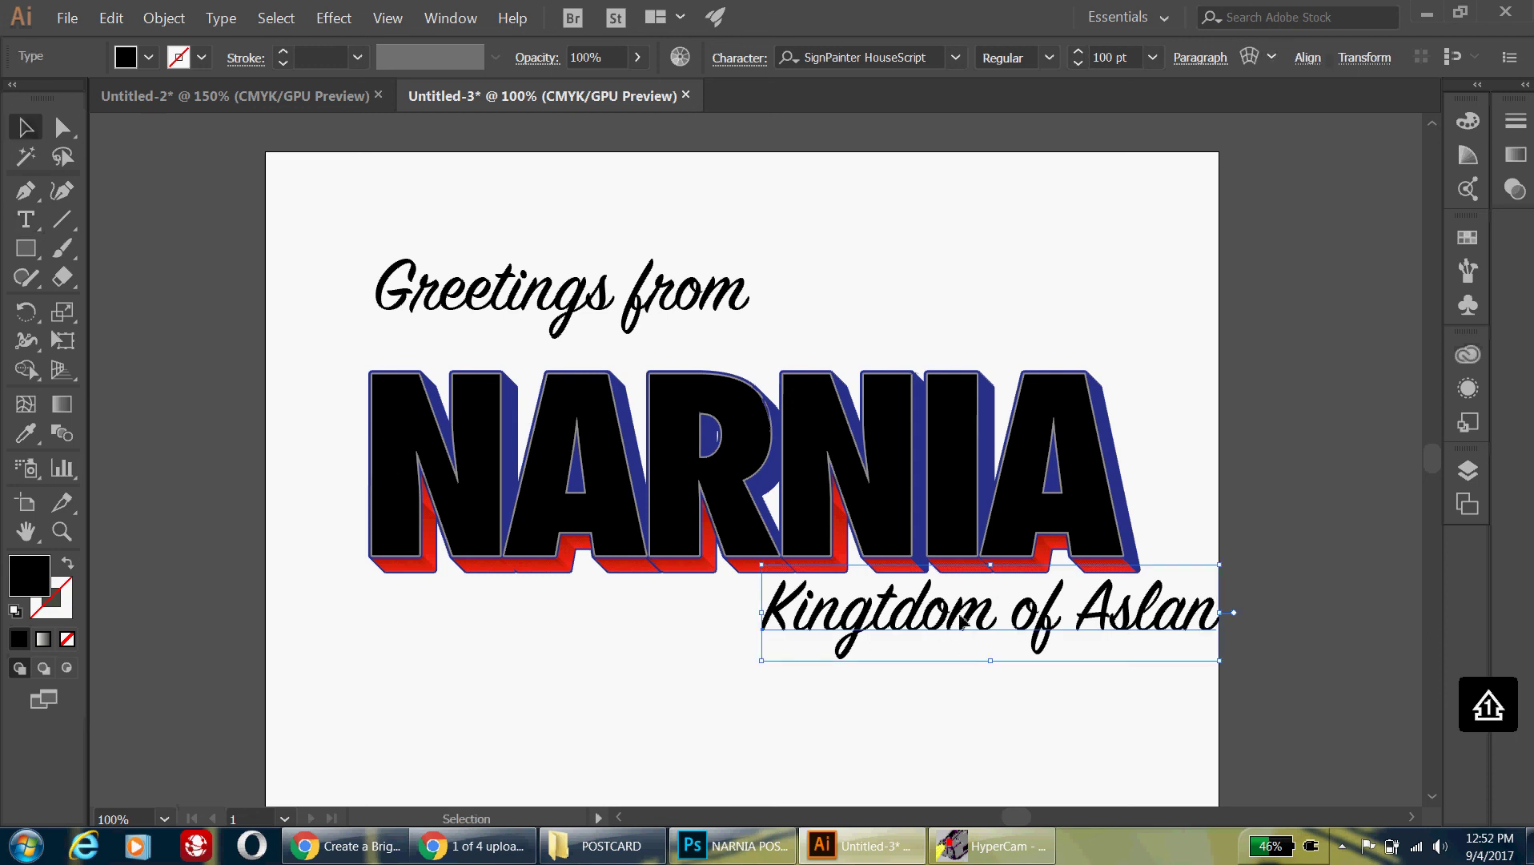
{"action": "left_click_drag", "start_coordinate": [965, 628], "coordinate": [901, 658]}
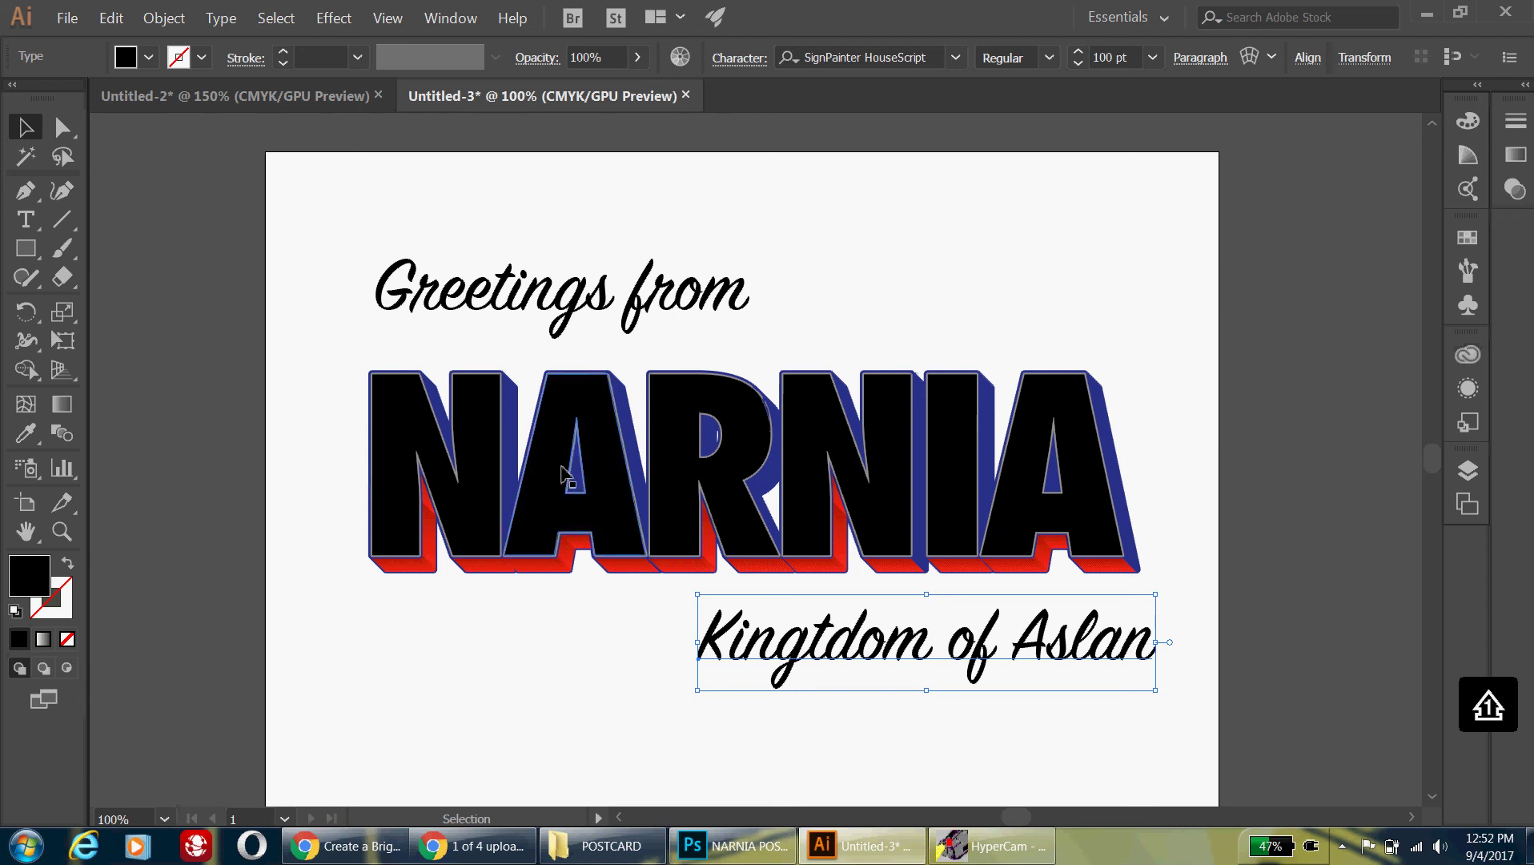
Place a copy of the "Greetings from" text behind the original, offset slightly down and to the right.
{"action": "left_click_drag", "start_coordinate": [344, 223], "coordinate": [780, 352]}
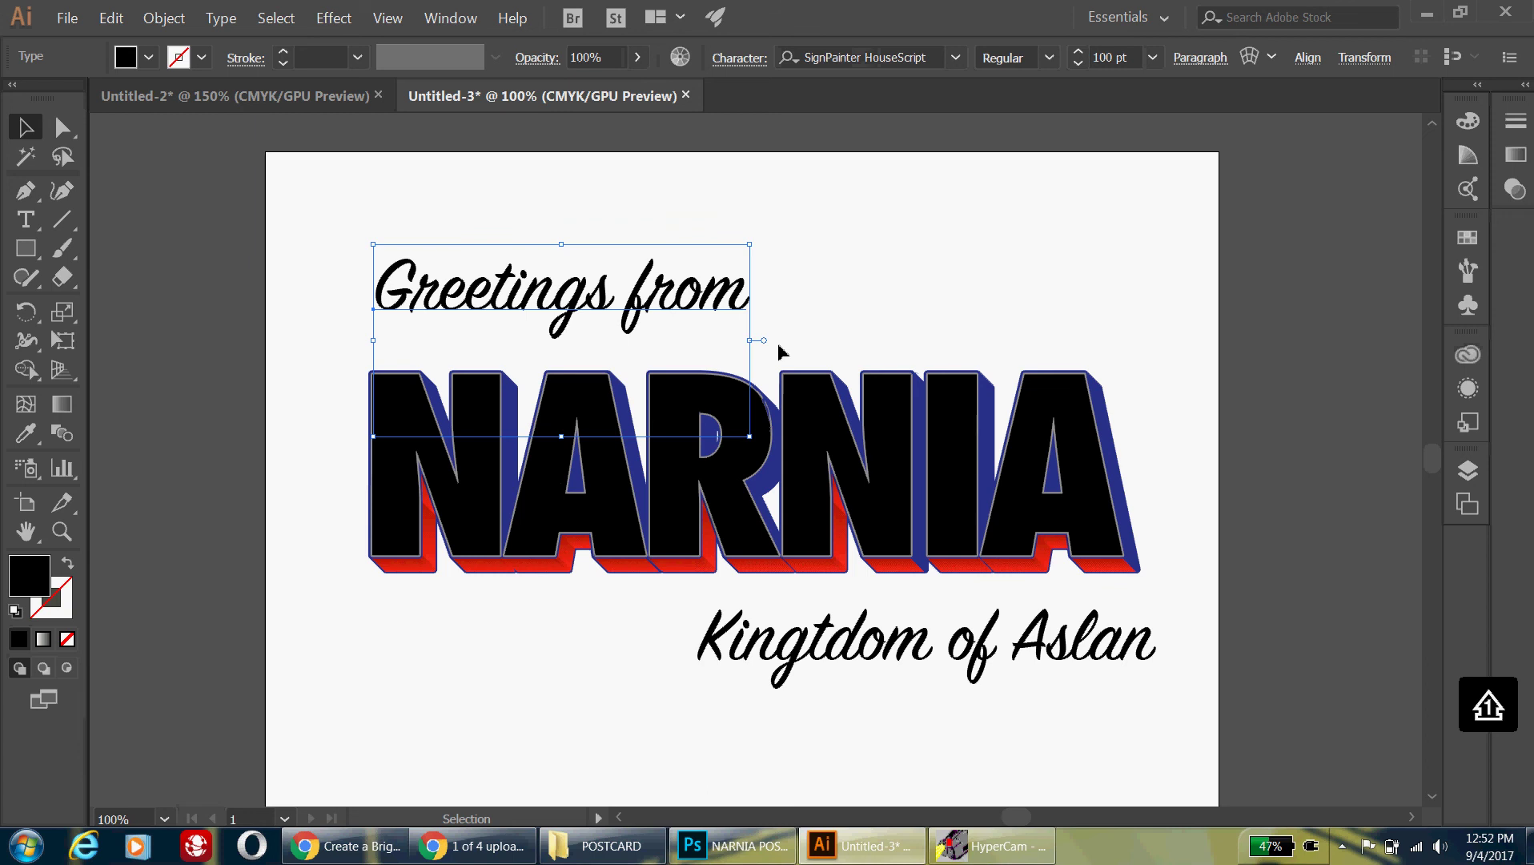
{"action": "key", "text": "a"}
{"action": "key", "text": "v"}
{"action": "key", "text": "ctrl+equal"}
{"action": "key", "text": "ctrl+equal"}
{"action": "key", "text": "ctrl+equal"}
{"action": "key", "text": "ctrl+equal"}
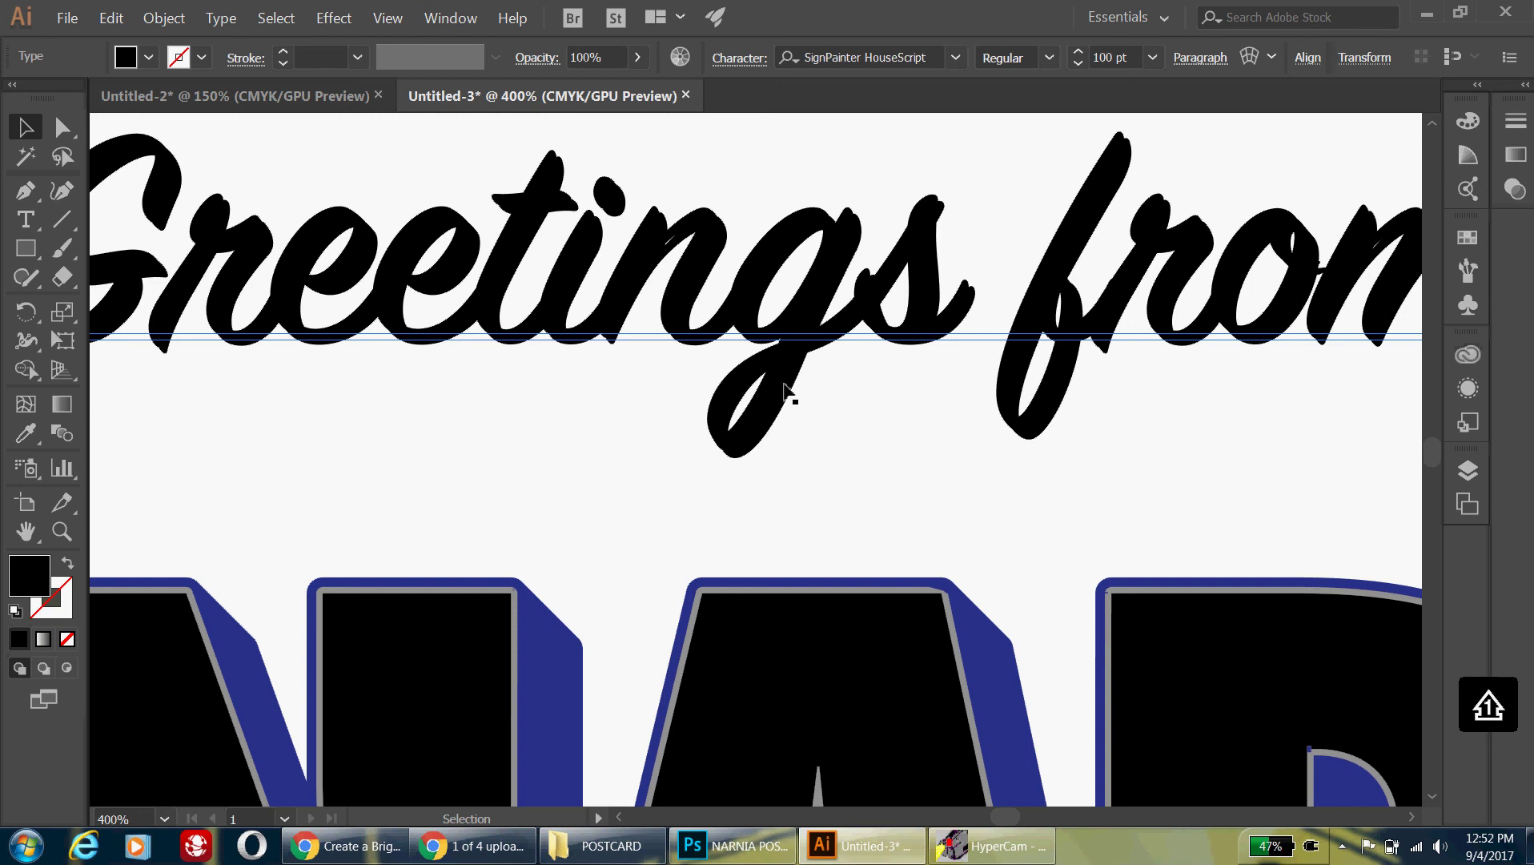
Fill the offset copy behind "Greetings from" with a medium gray swatch to form a drop shadow.
{"action": "left_click", "coordinate": [149, 58]}
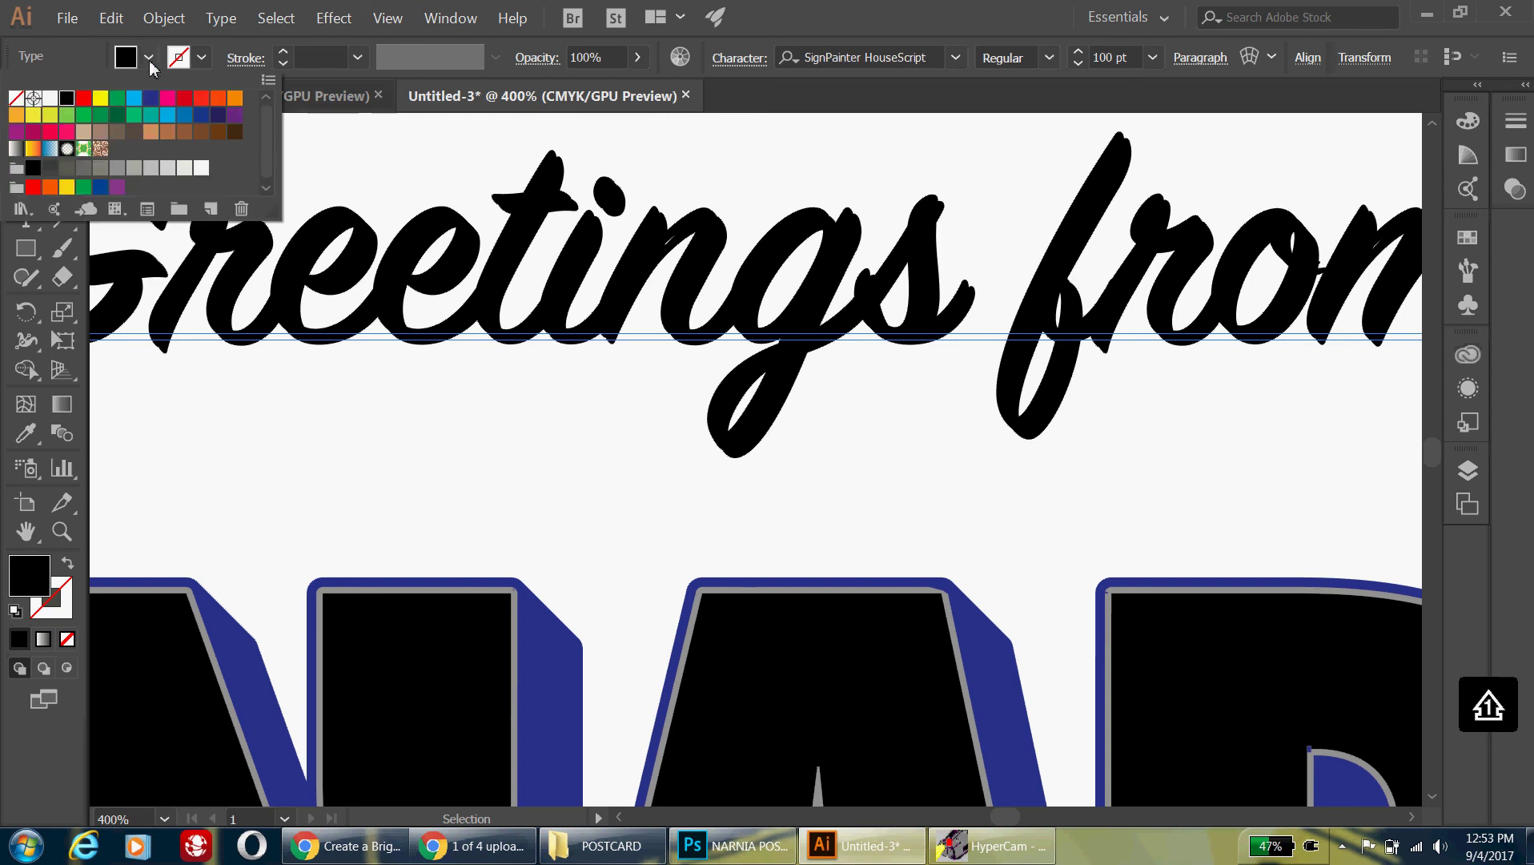
{"action": "left_click", "coordinate": [116, 170]}
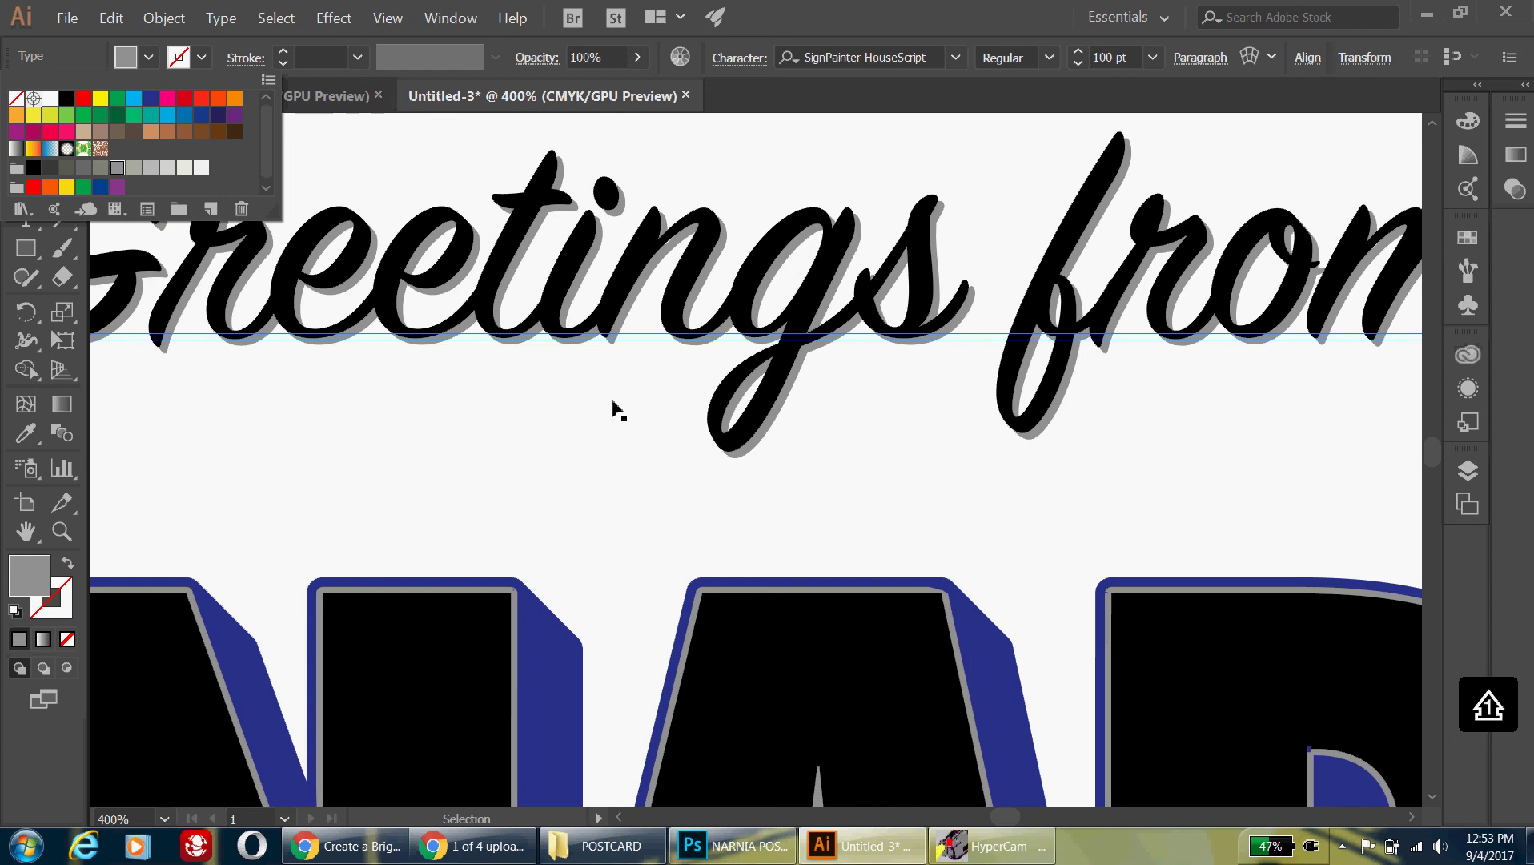
{"action": "scroll", "coordinate": [615, 407], "scroll_direction": "down", "scroll_amount": 5}
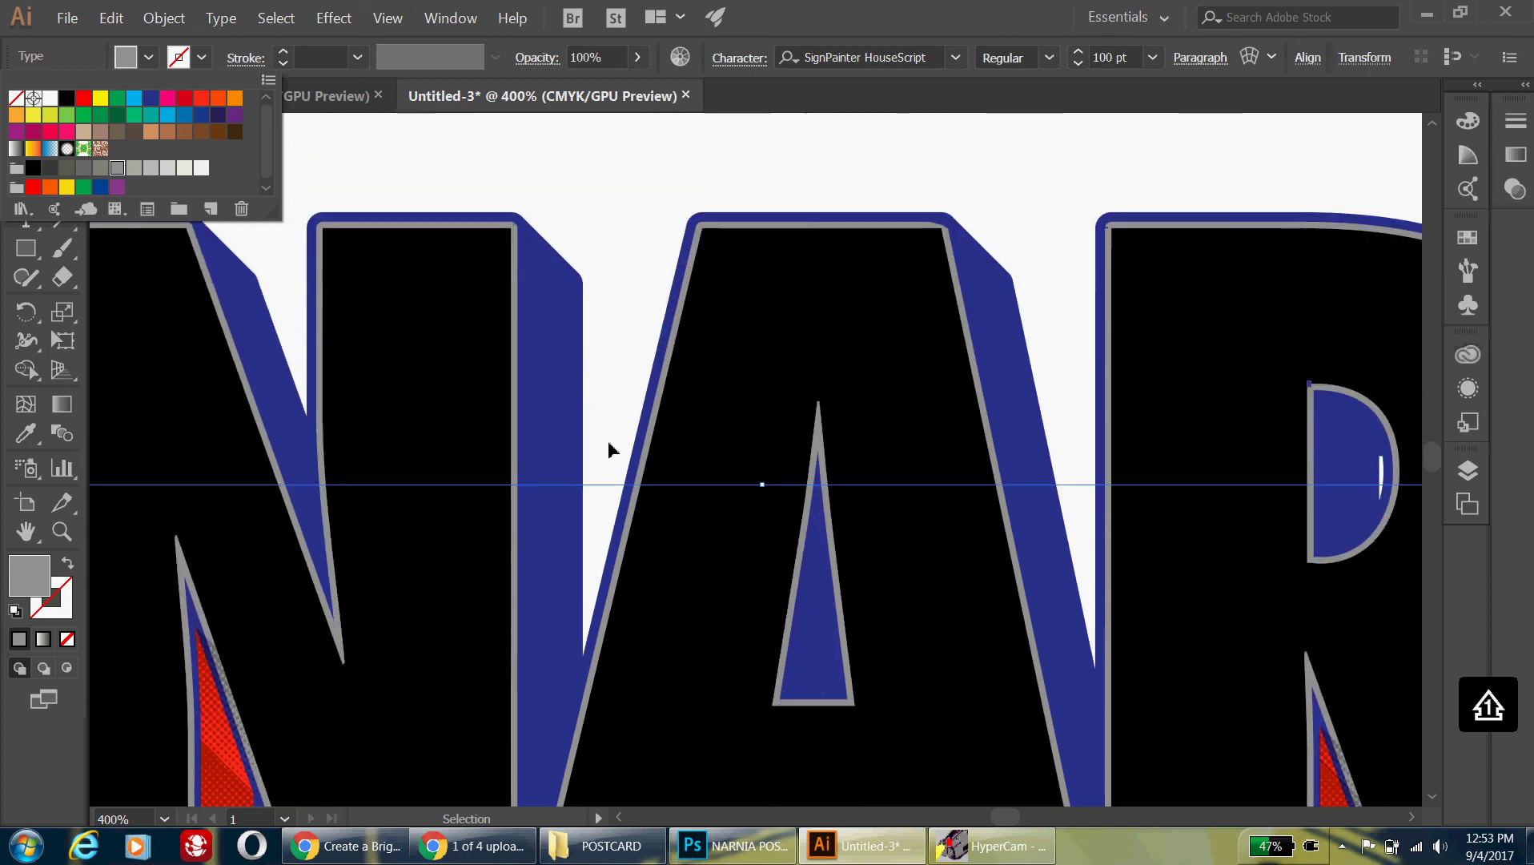
{"action": "key", "text": "Escape"}
{"action": "key", "text": "ctrl+minus"}
{"action": "key", "text": "ctrl+minus"}
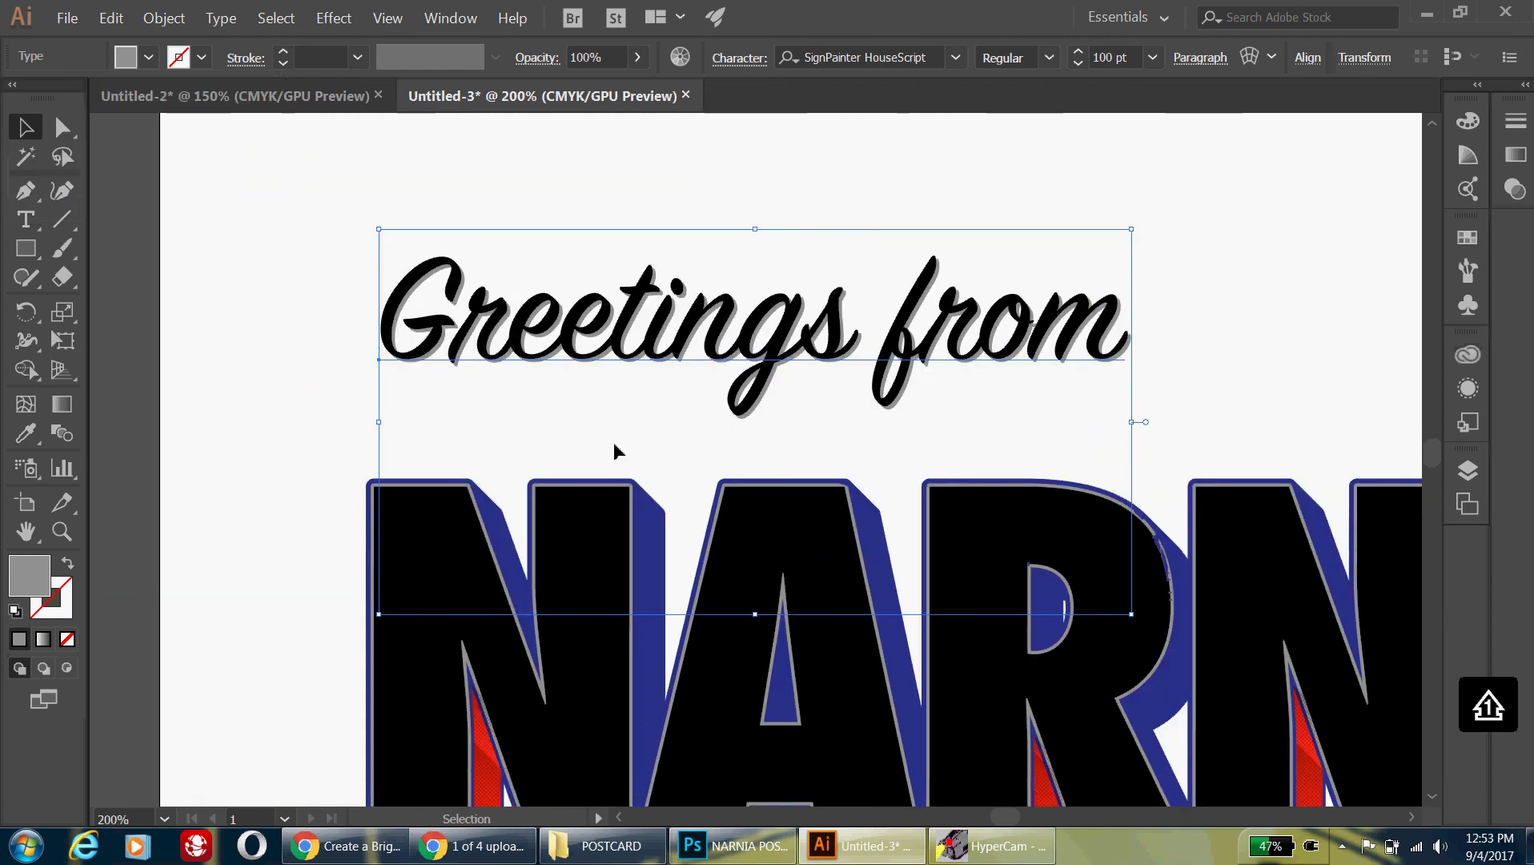
Place a copy of the "Kingtdom of Aslan" text behind the original, offset slightly down and to the right.
{"action": "scroll", "coordinate": [614, 450], "scroll_direction": "down", "scroll_amount": 4}
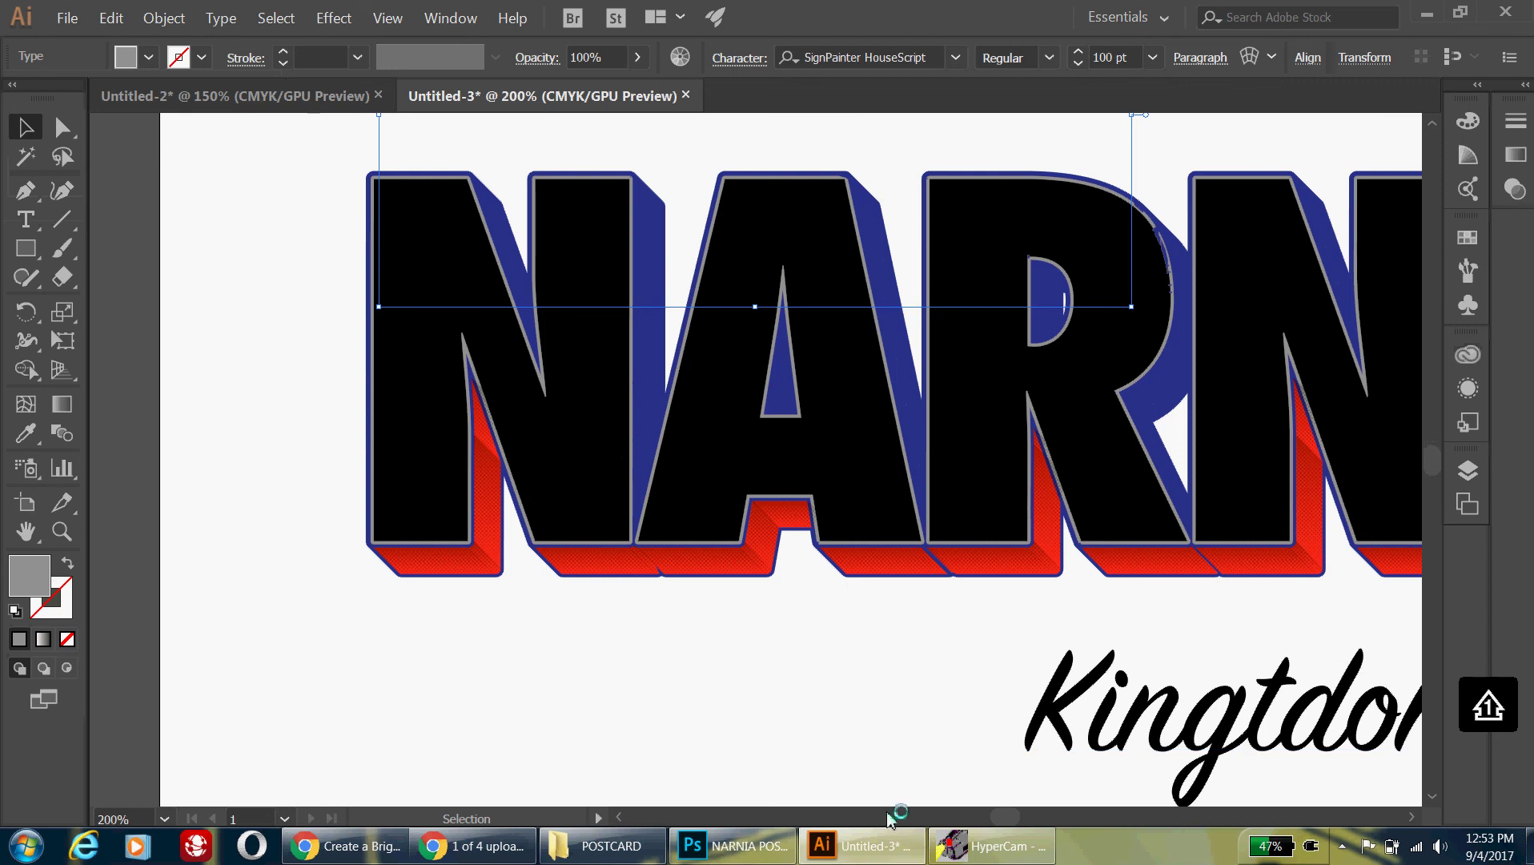
{"action": "mouse_move", "coordinate": [1004, 817]}
{"action": "left_mouse_down"}
{"action": "mouse_move", "coordinate": [1049, 815]}
{"action": "mouse_move", "coordinate": [1031, 817]}
{"action": "left_mouse_up"}
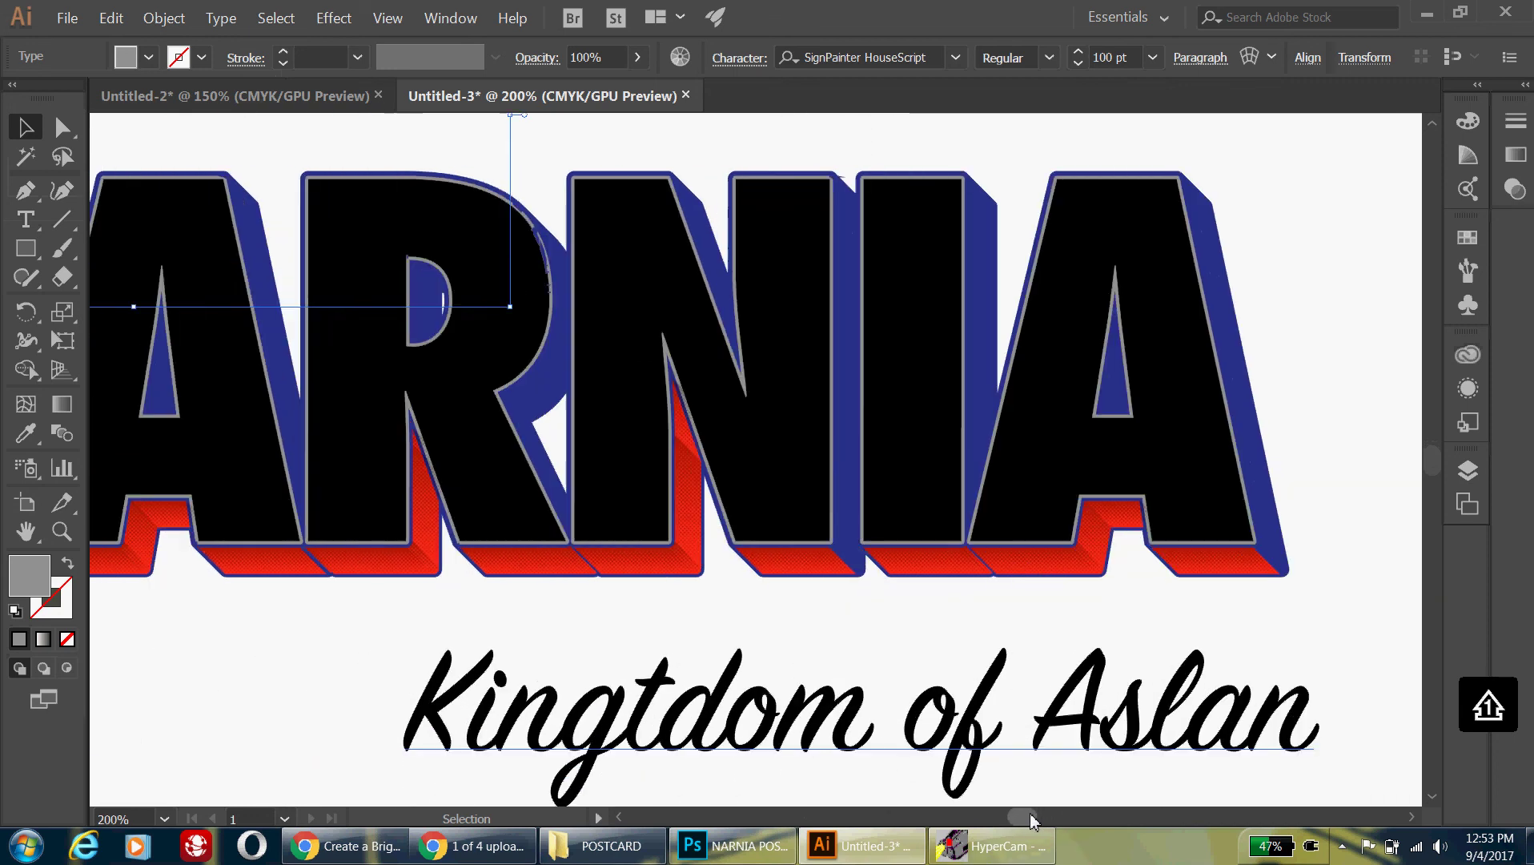
{"action": "left_click_drag", "start_coordinate": [435, 625], "coordinate": [1367, 796]}
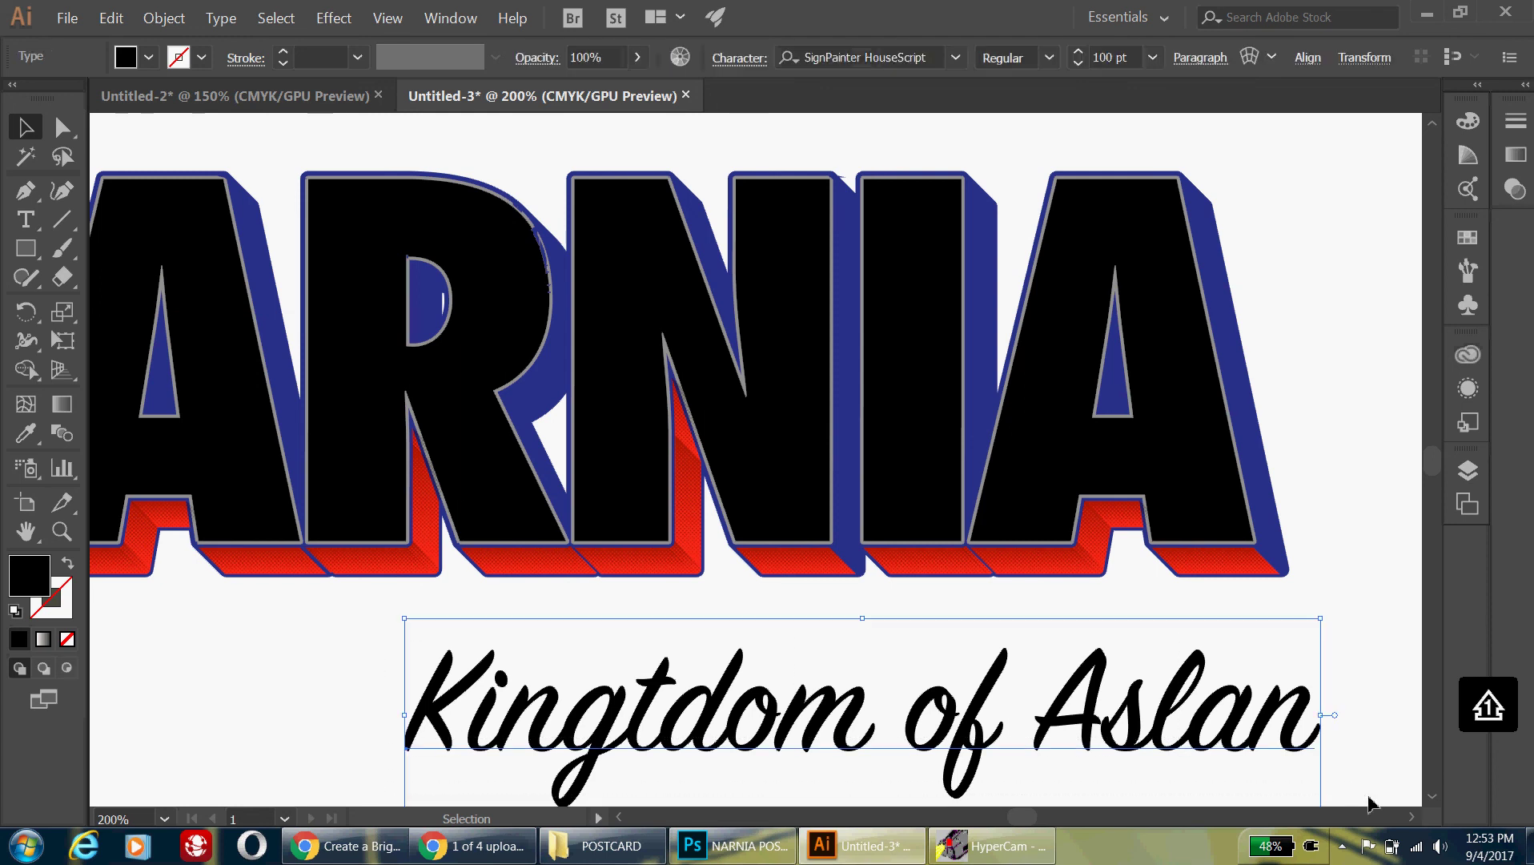
{"action": "key", "text": "a"}
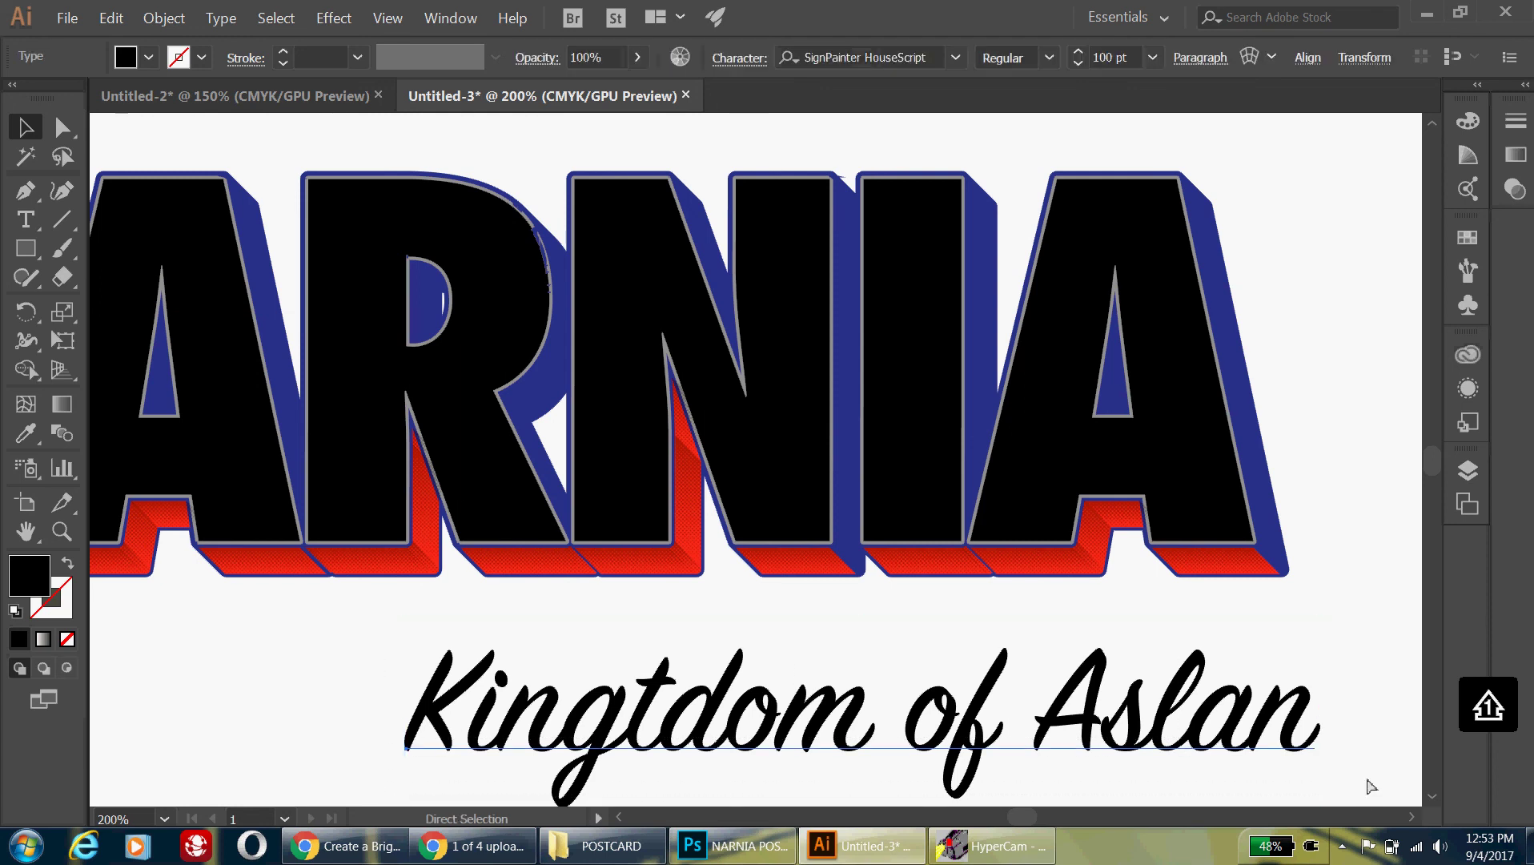
{"action": "key", "text": "v"}
{"action": "key", "text": "a"}
{"action": "key", "text": "v"}
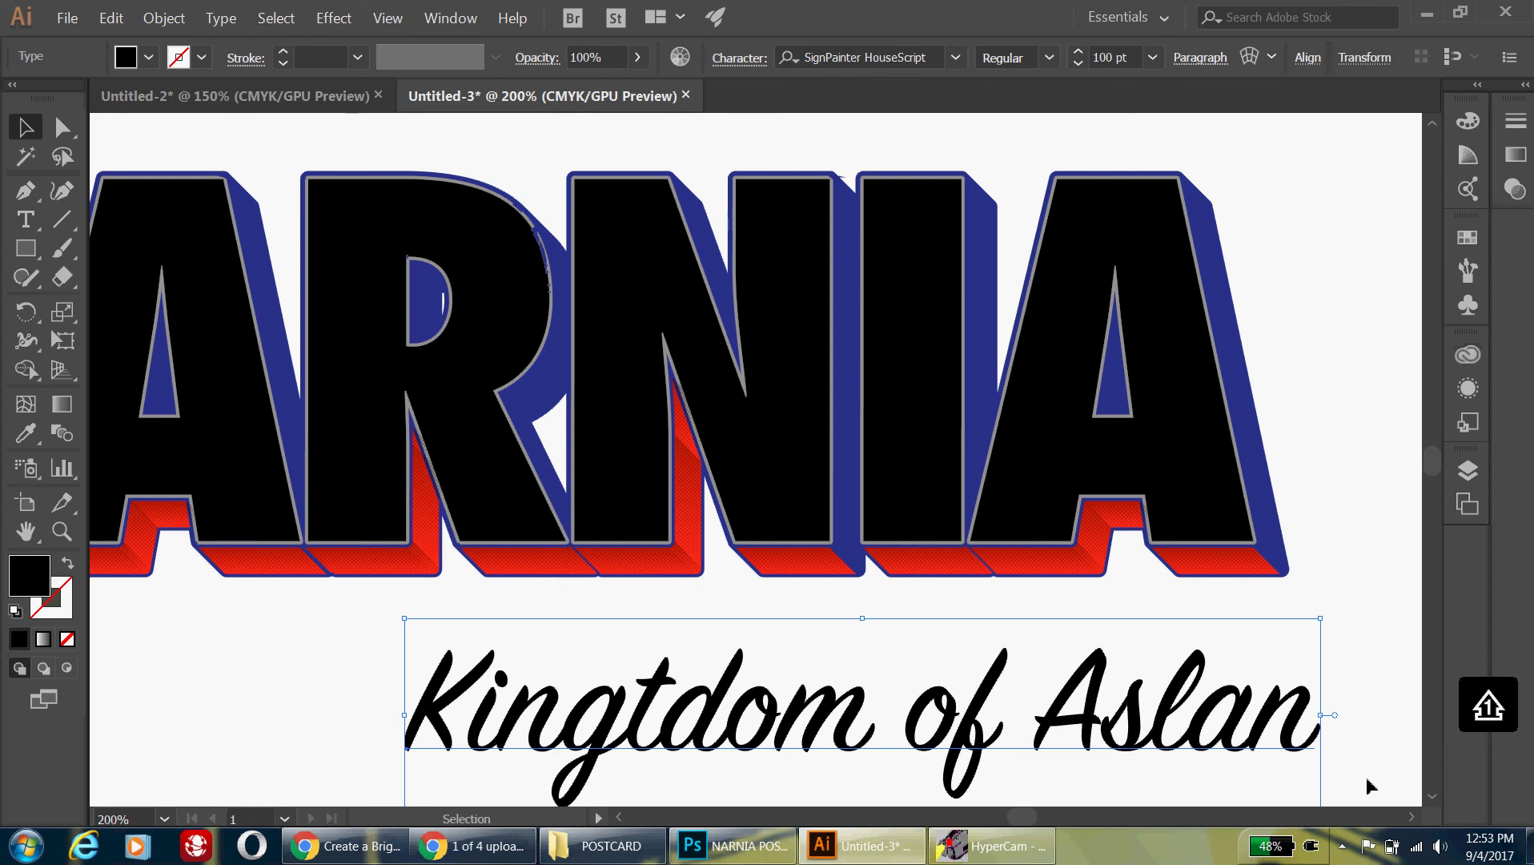
{"action": "key", "text": "Right"}
{"action": "key", "text": "Down"}
{"action": "key", "text": "Down"}
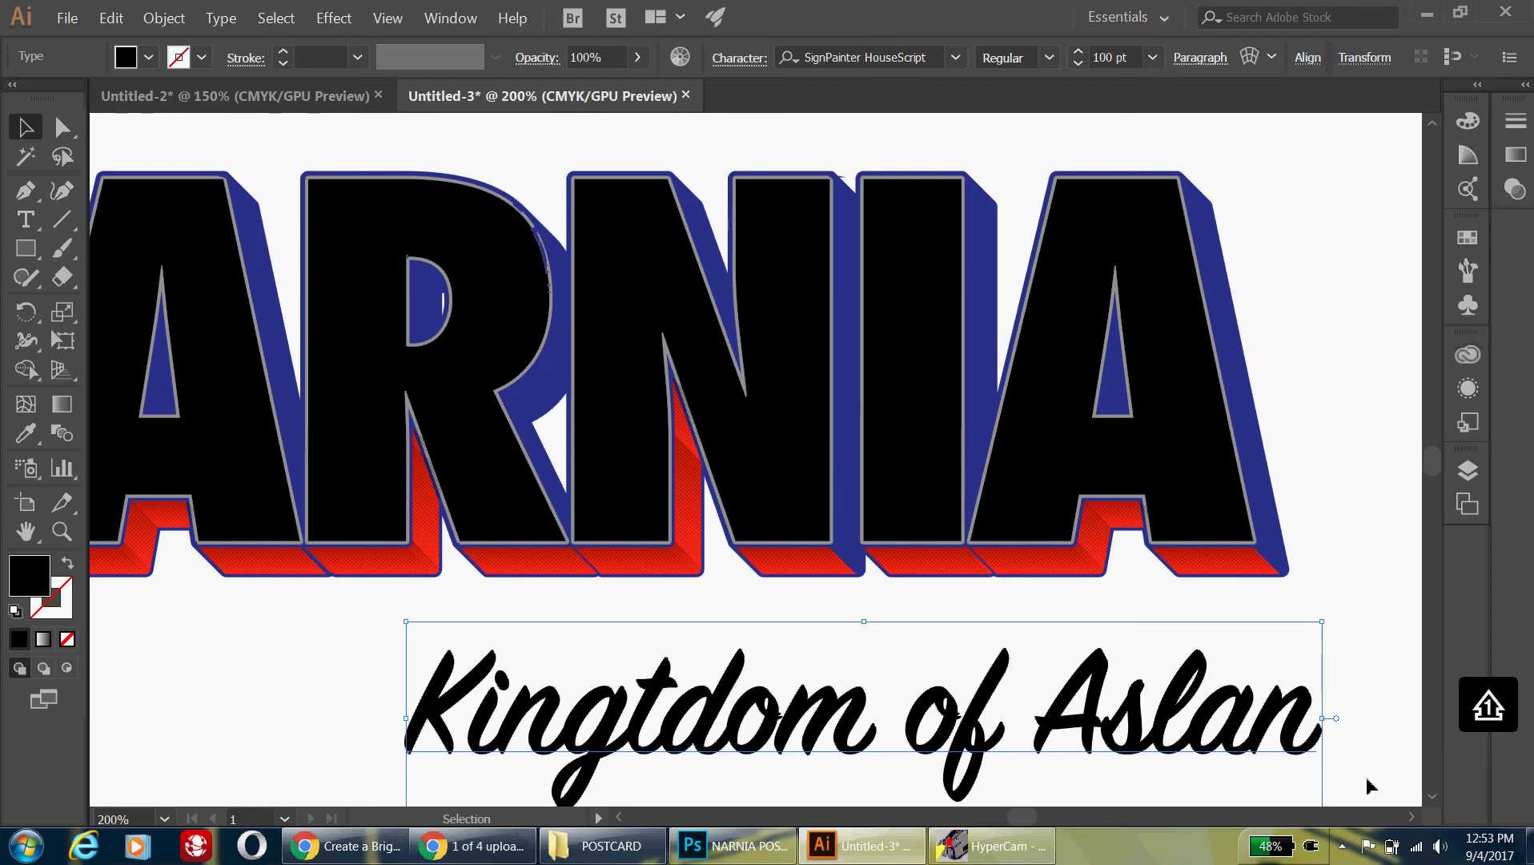
{"action": "key", "text": "Right"}
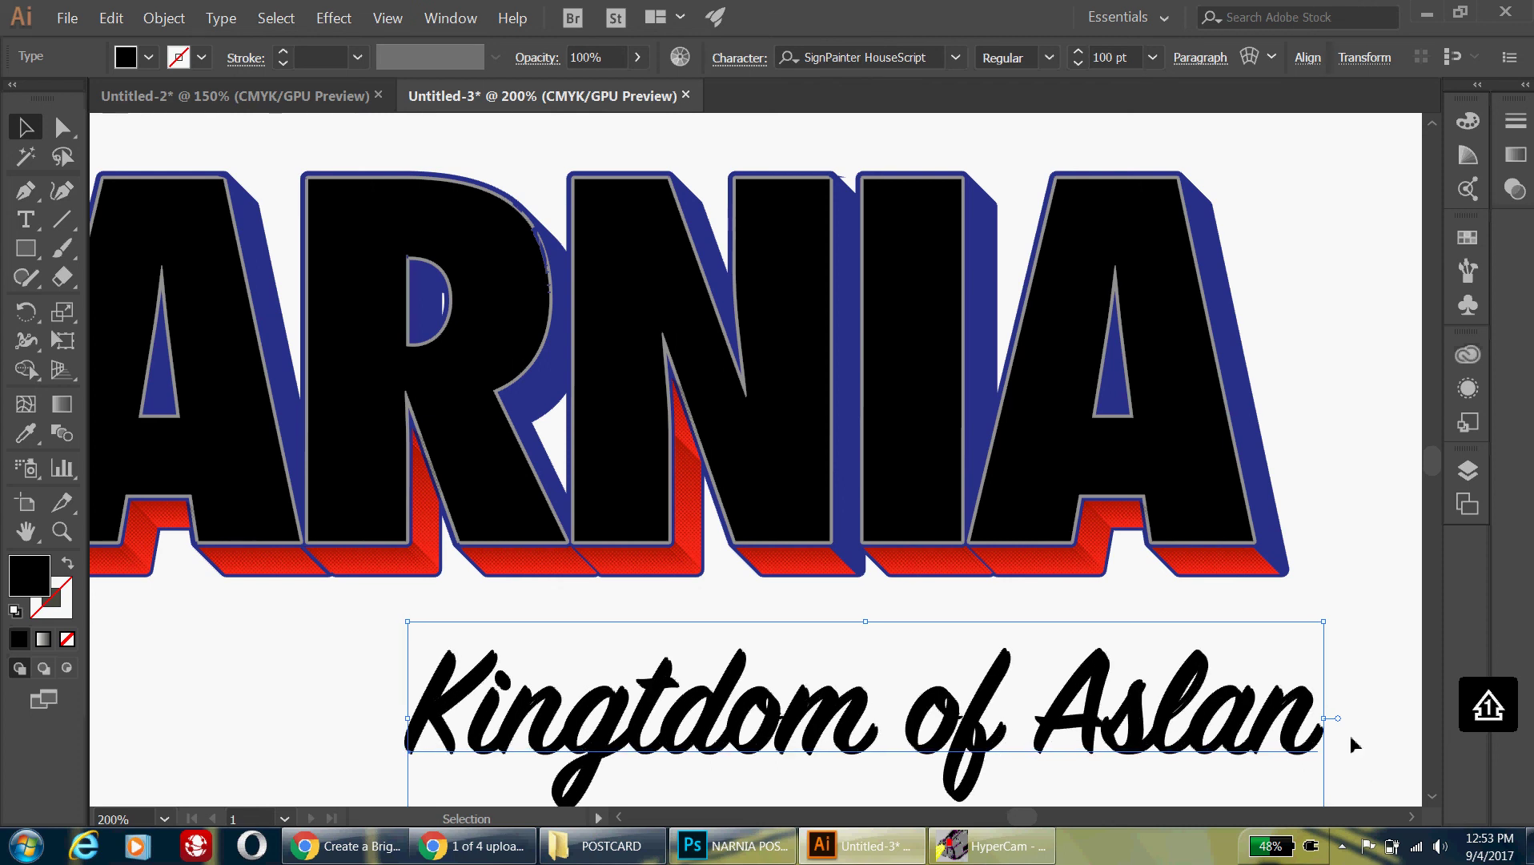
Fill the offset copy behind "Kingtdom of Aslan" with a medium gray swatch as its drop shadow.
{"action": "left_click", "coordinate": [149, 60]}
{"action": "left_click", "coordinate": [117, 168]}
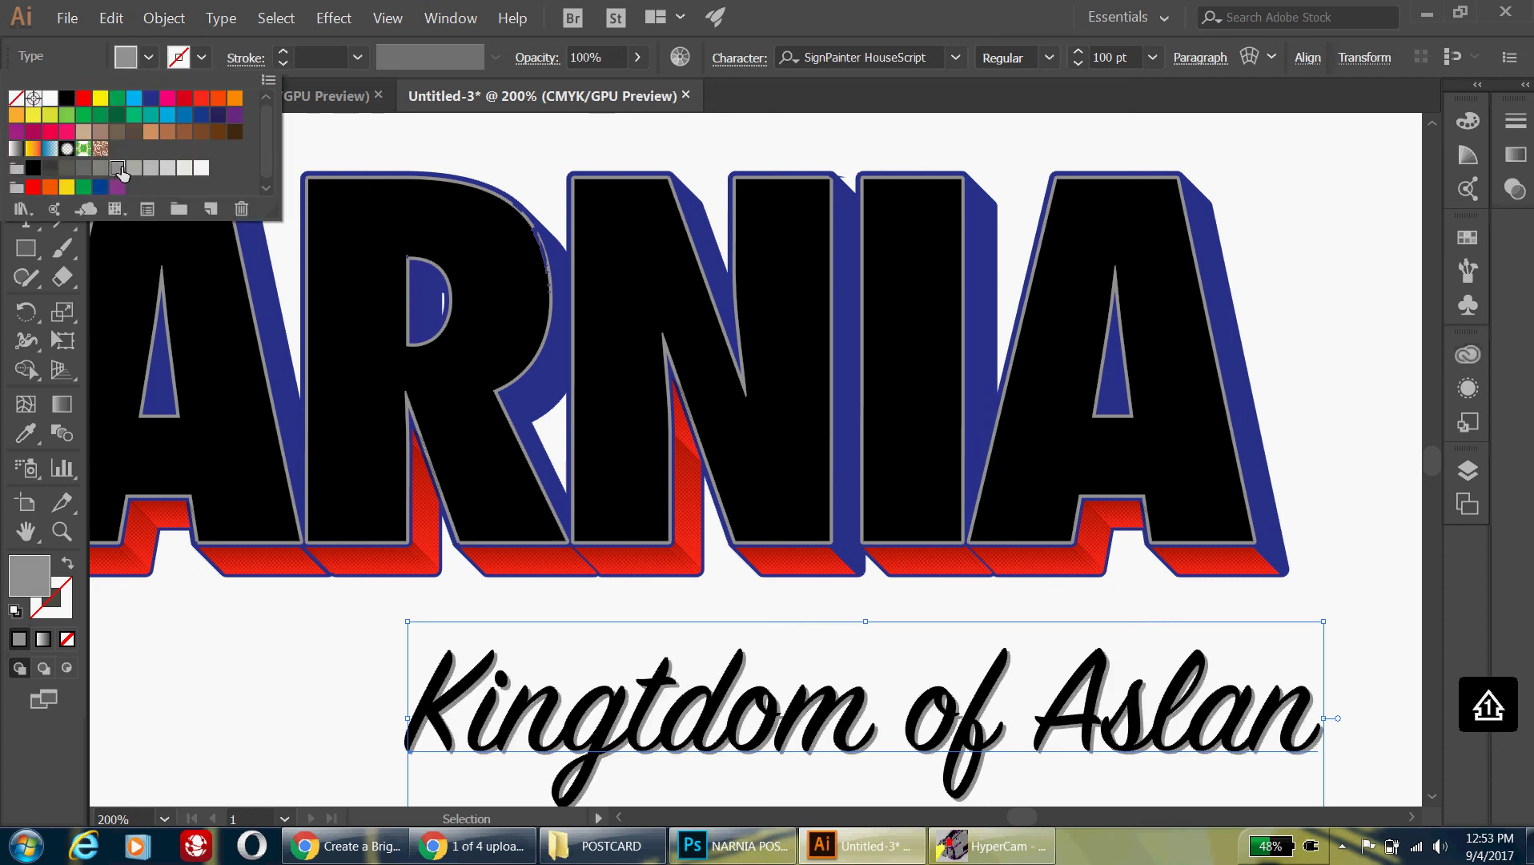
{"action": "left_click", "coordinate": [149, 59]}
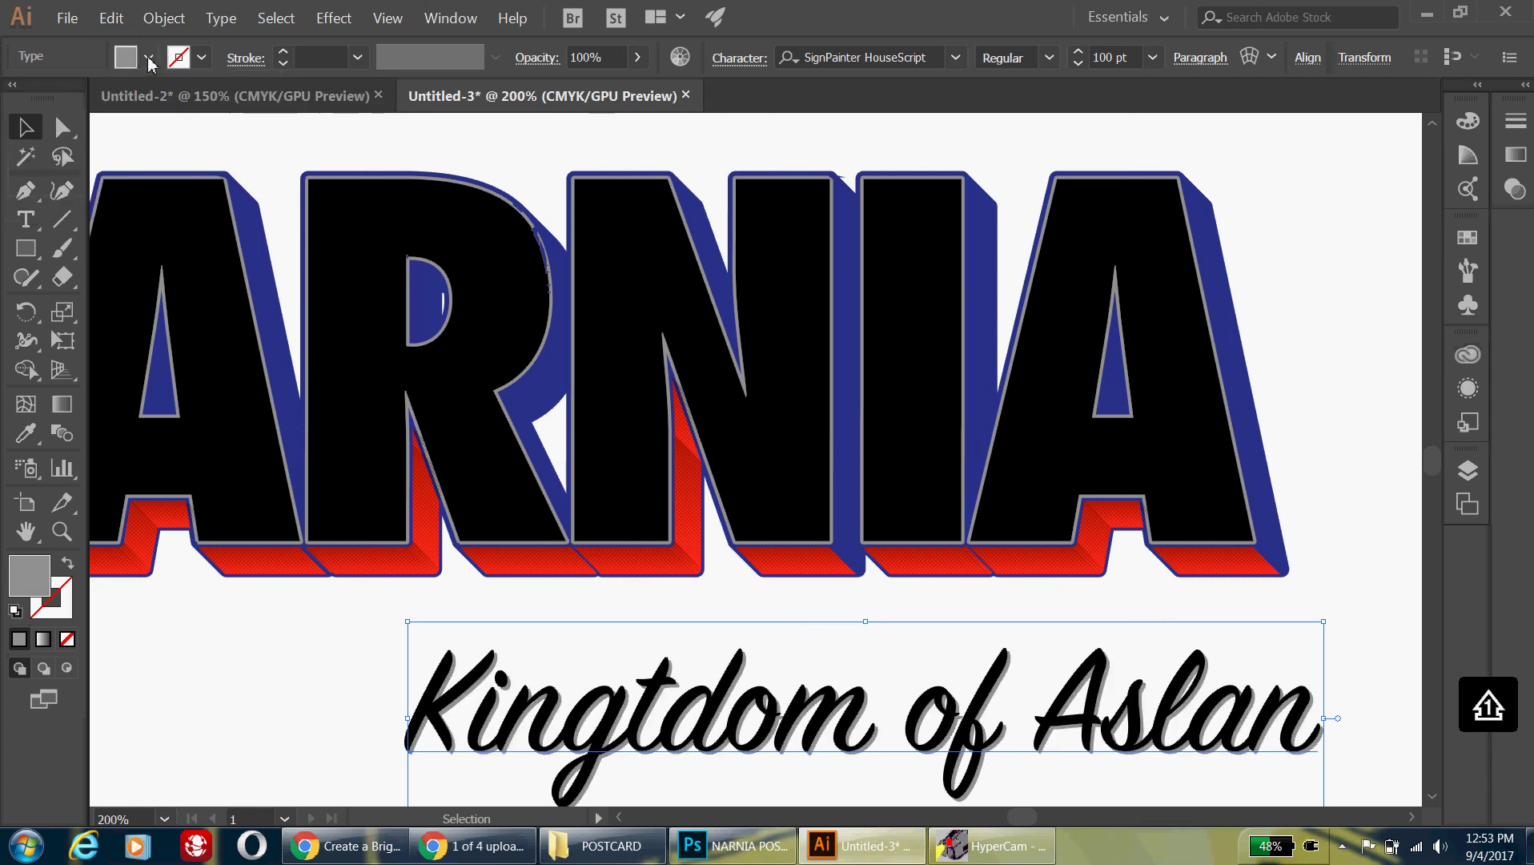
Recolor the drop shadow behind "Greetings from" with the next lighter gray swatch.
{"action": "key", "text": "ctrl+minus"}
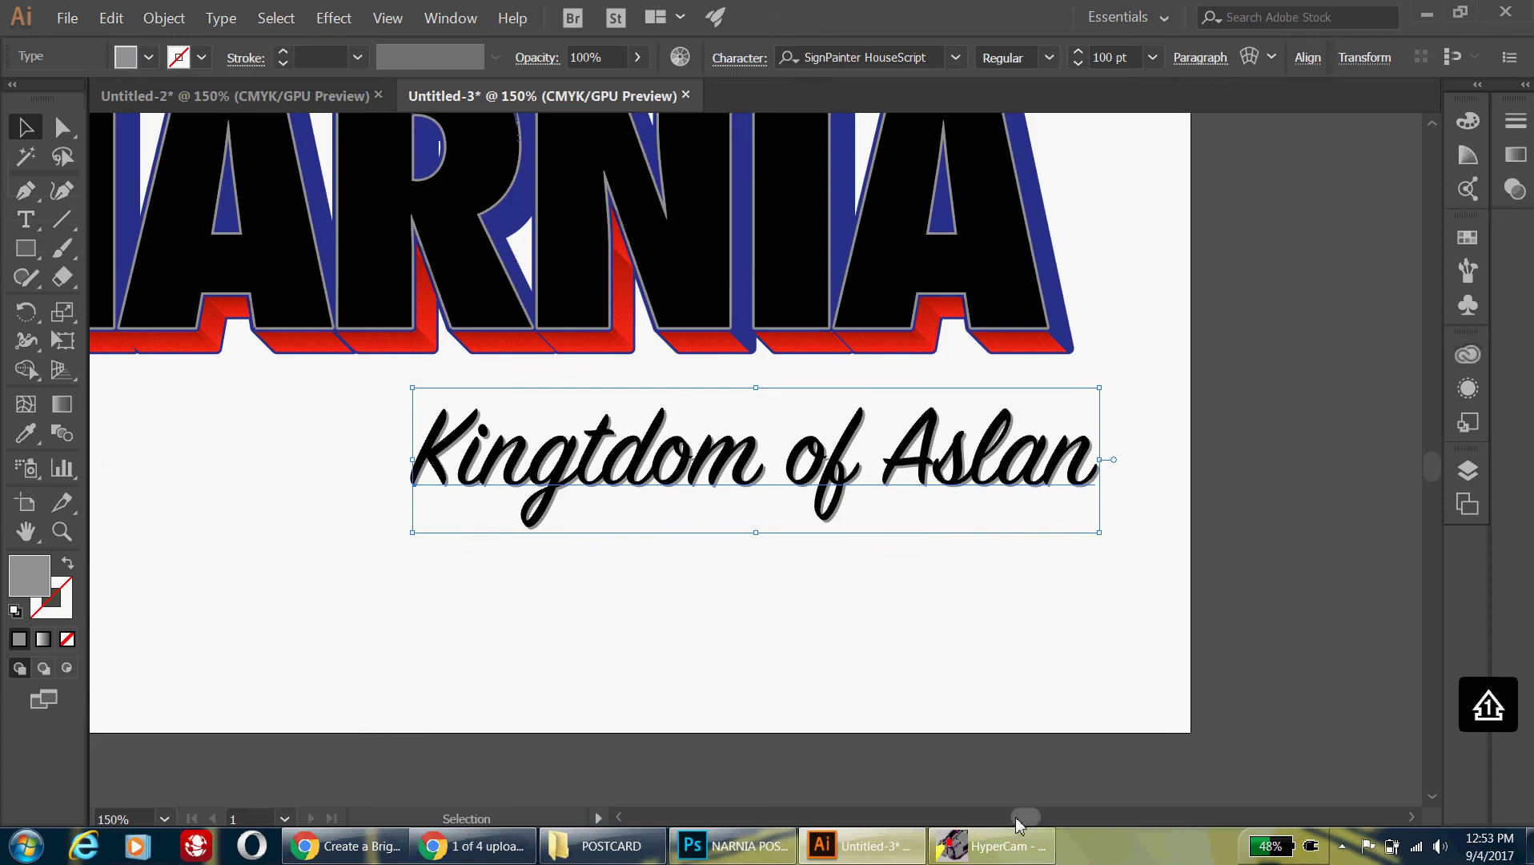
{"action": "mouse_move", "coordinate": [1021, 816]}
{"action": "left_mouse_down"}
{"action": "mouse_move", "coordinate": [1003, 825]}
{"action": "mouse_move", "coordinate": [1013, 815]}
{"action": "left_mouse_up"}
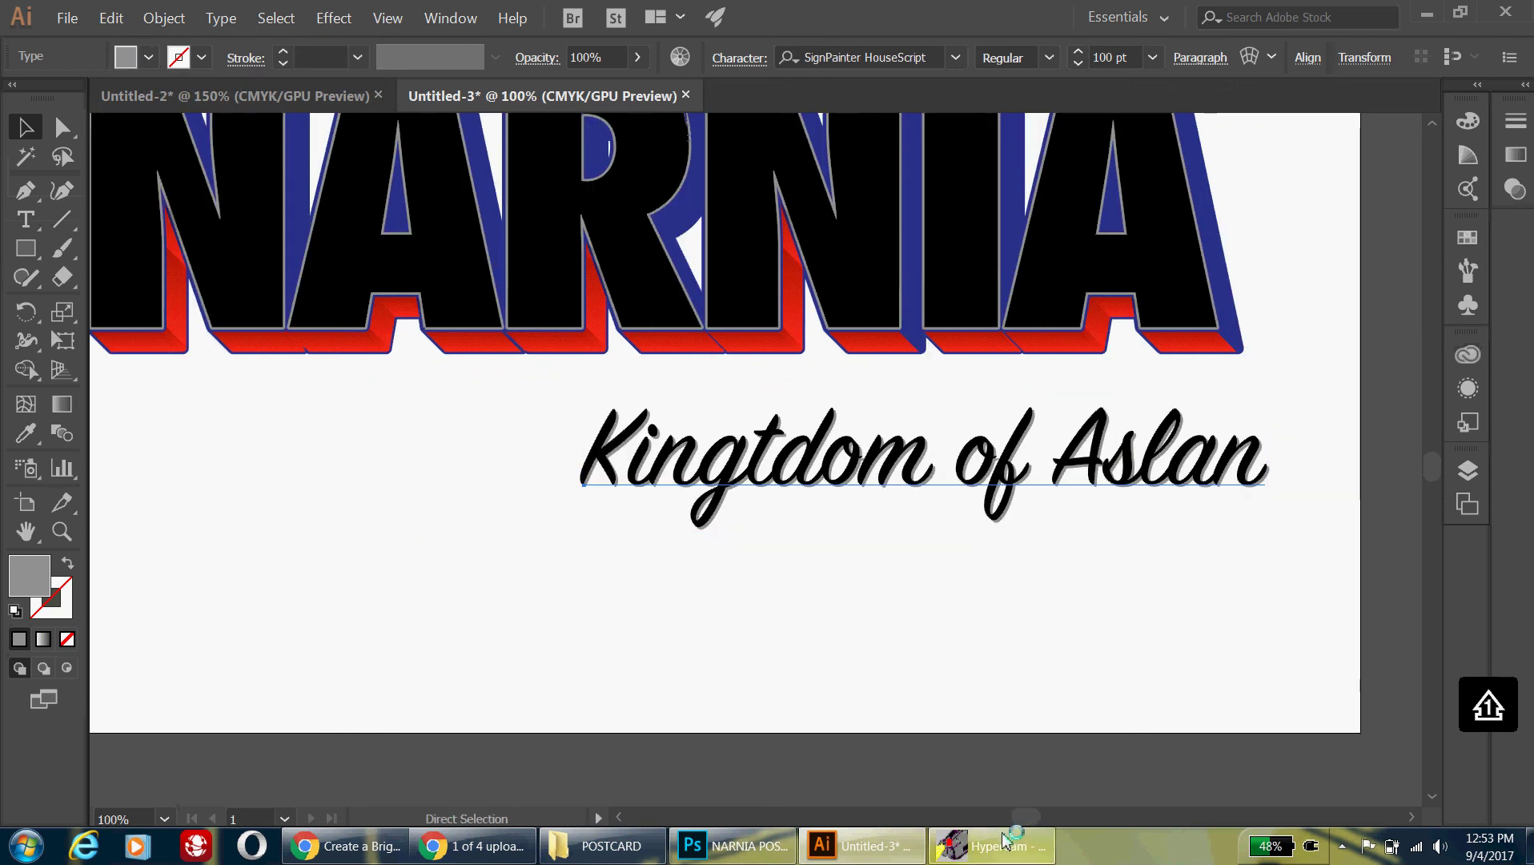
{"action": "key", "text": "ctrl+minus"}
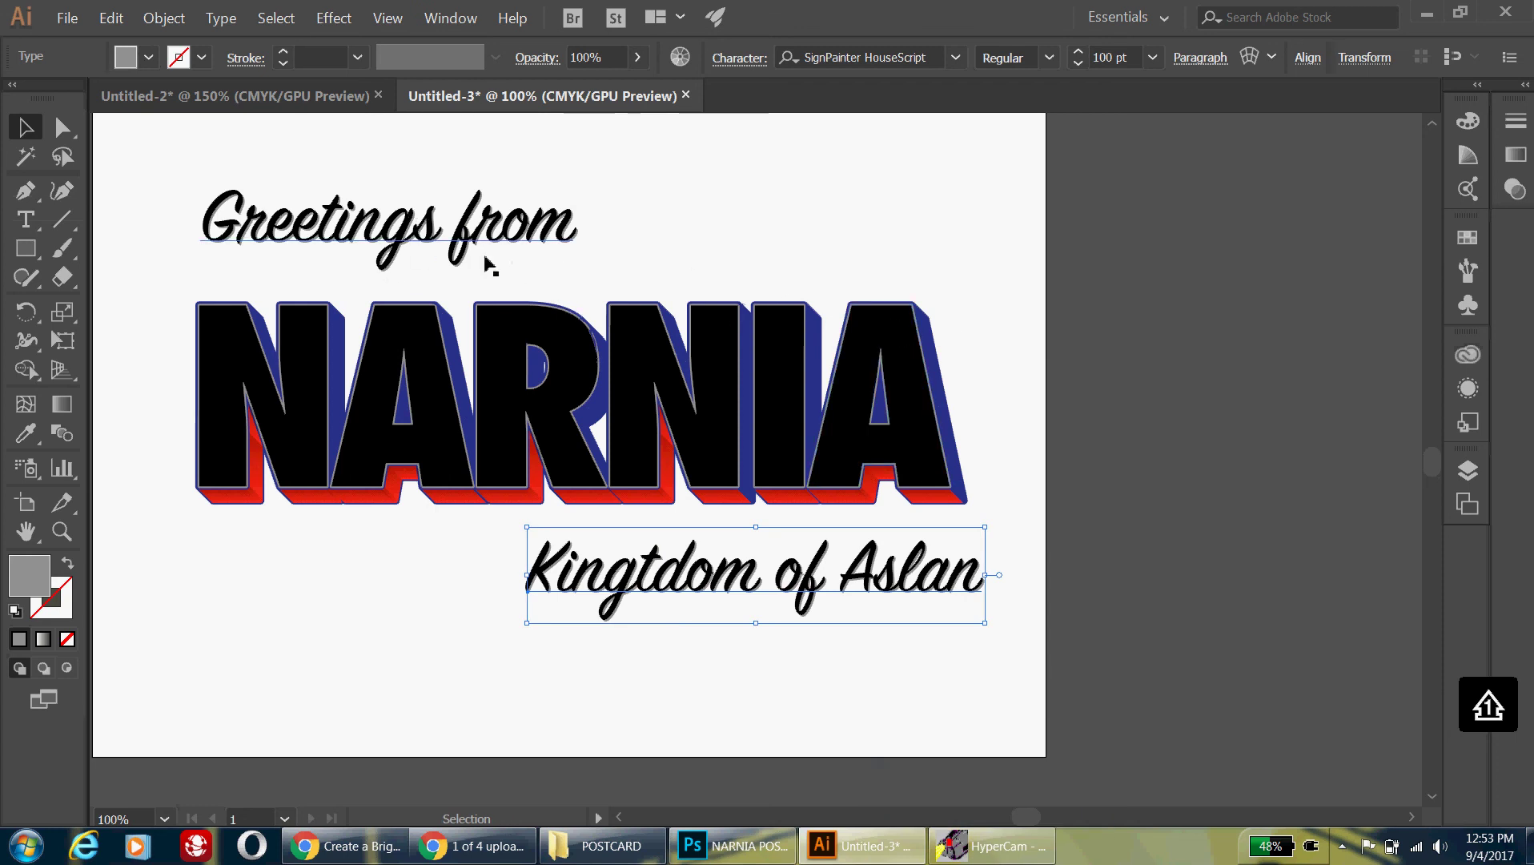
{"action": "left_click", "coordinate": [576, 238]}
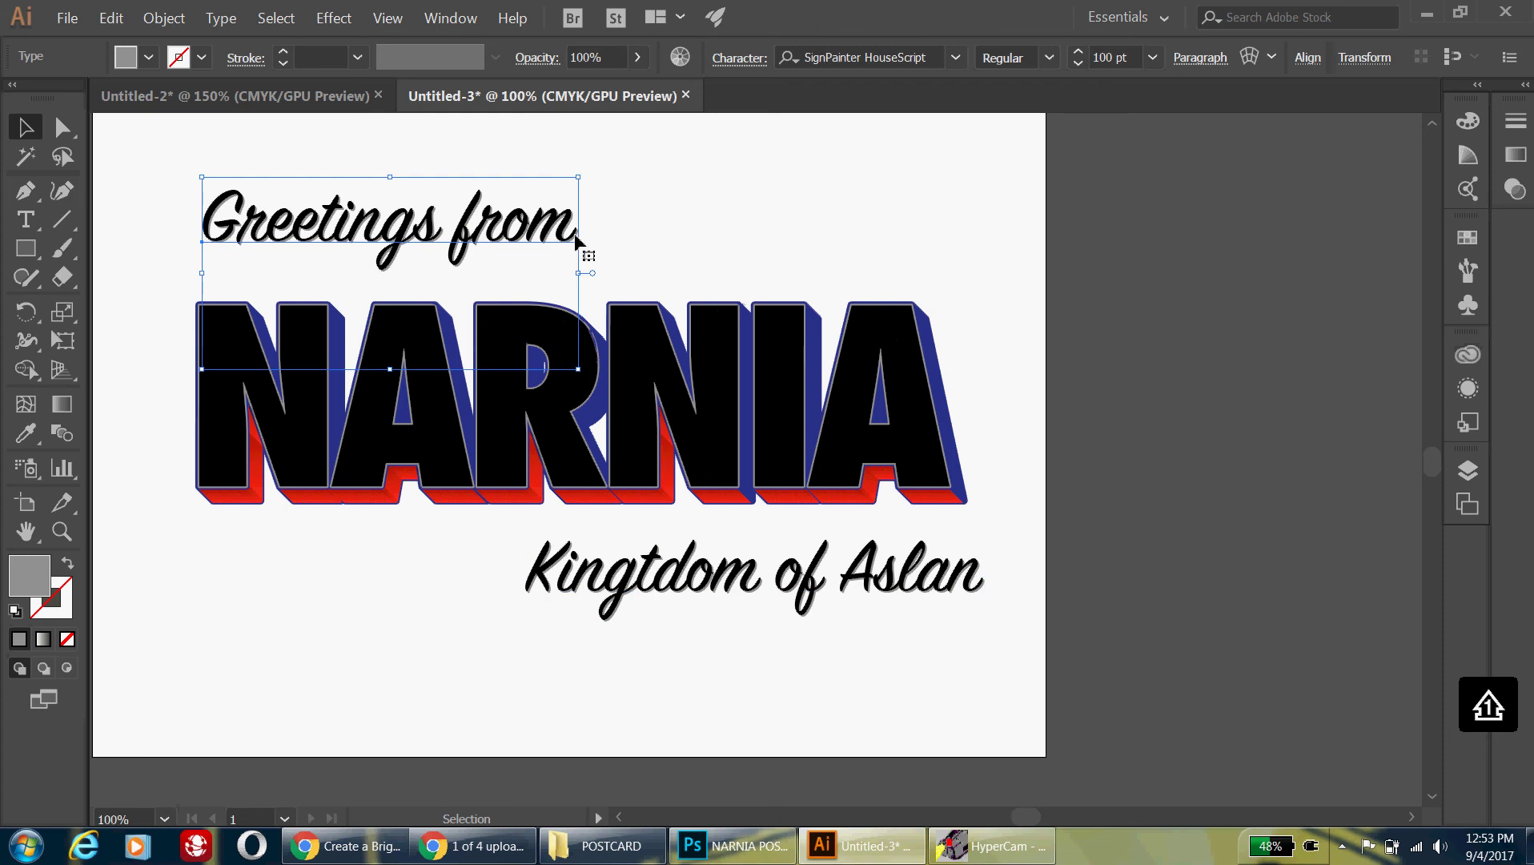
{"action": "left_click", "coordinate": [148, 57]}
{"action": "left_click", "coordinate": [135, 169]}
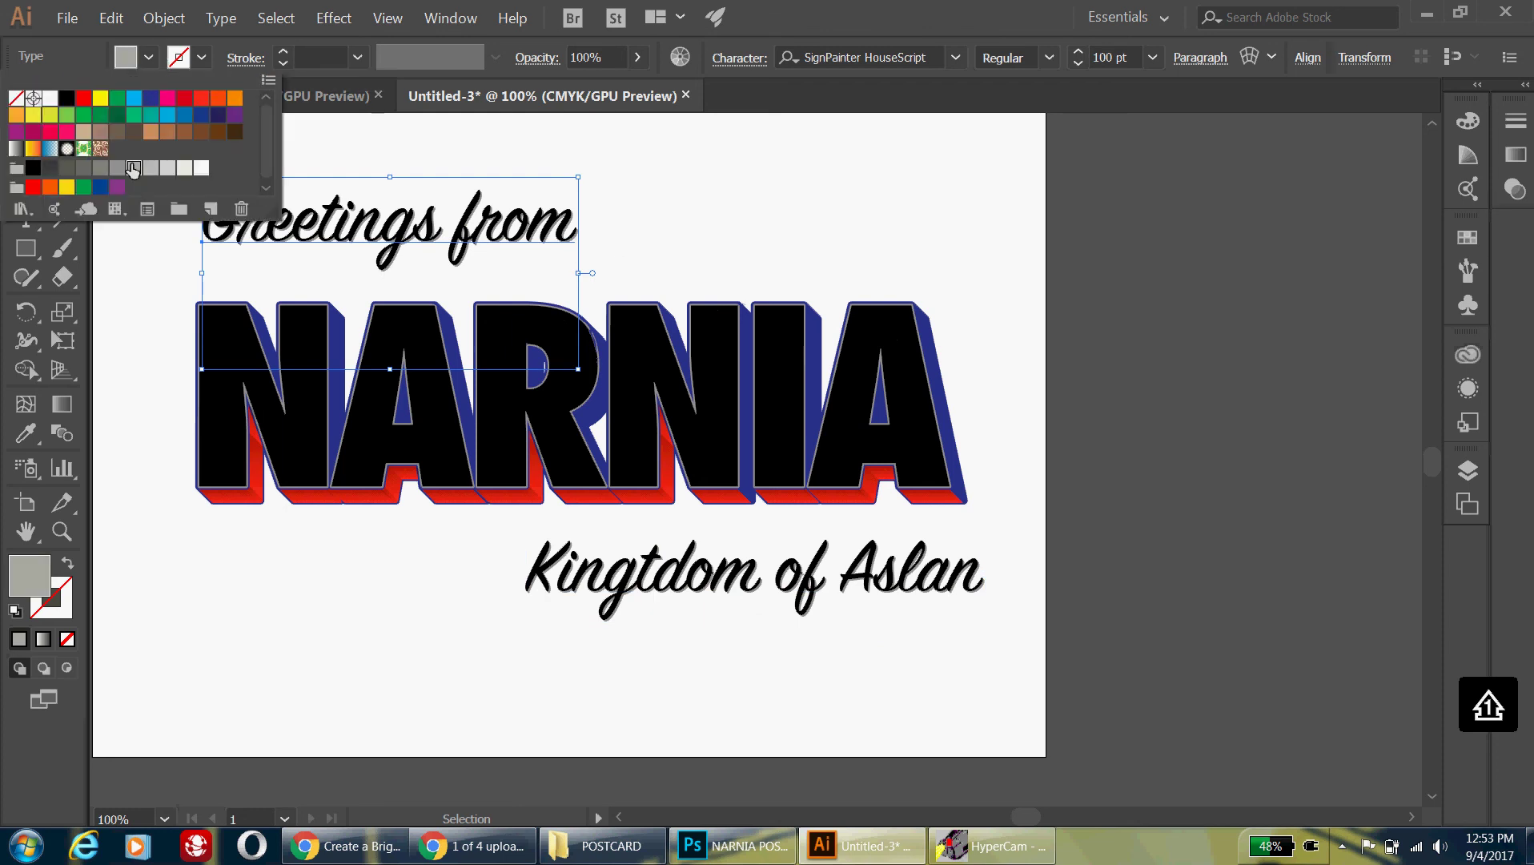
{"action": "left_click", "coordinate": [693, 241]}
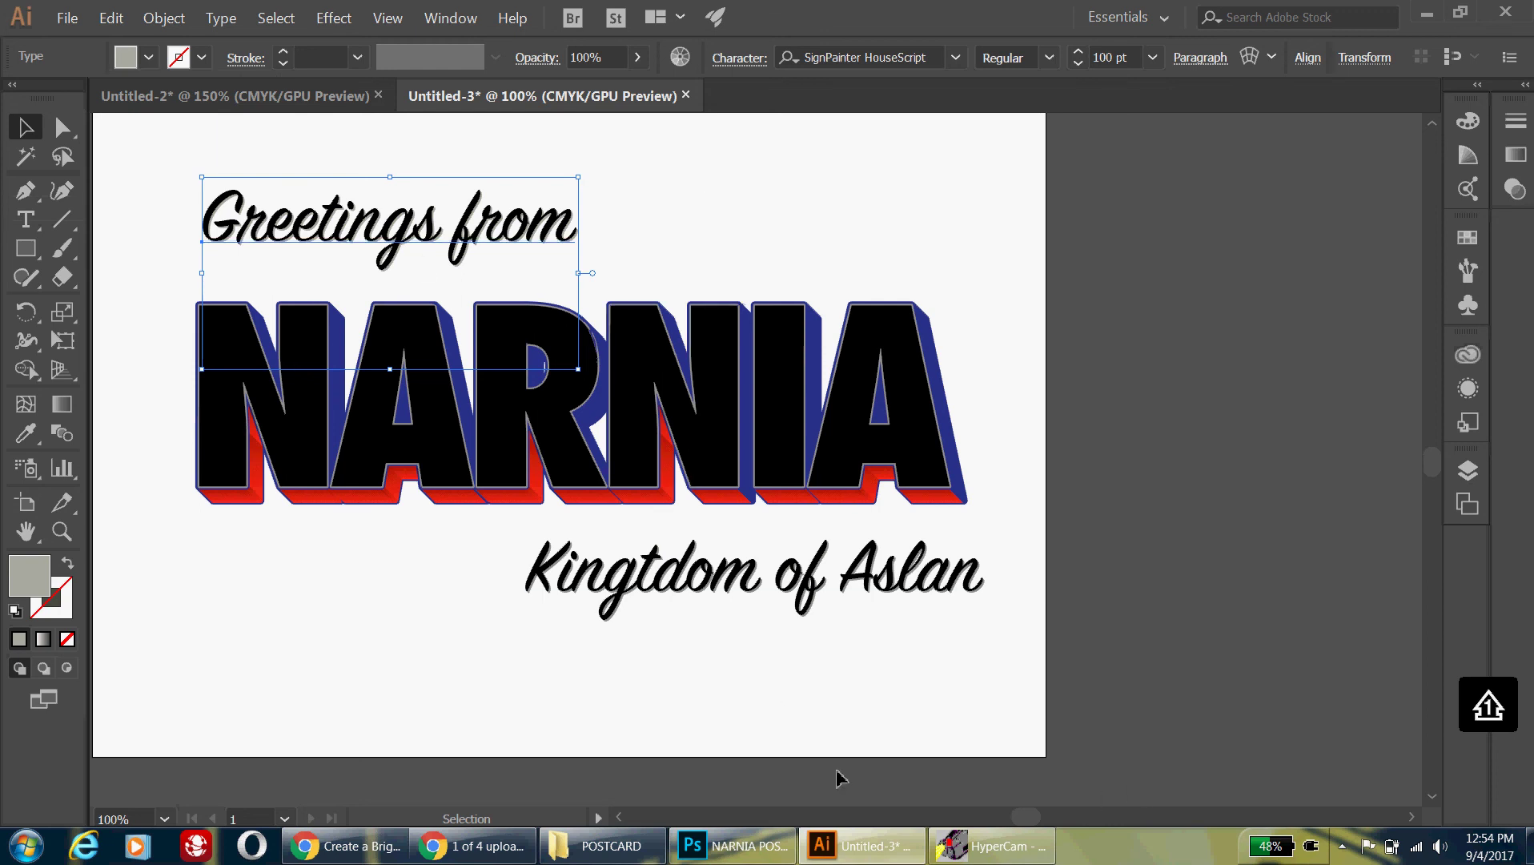
{"action": "key", "text": "ctrl+minus"}
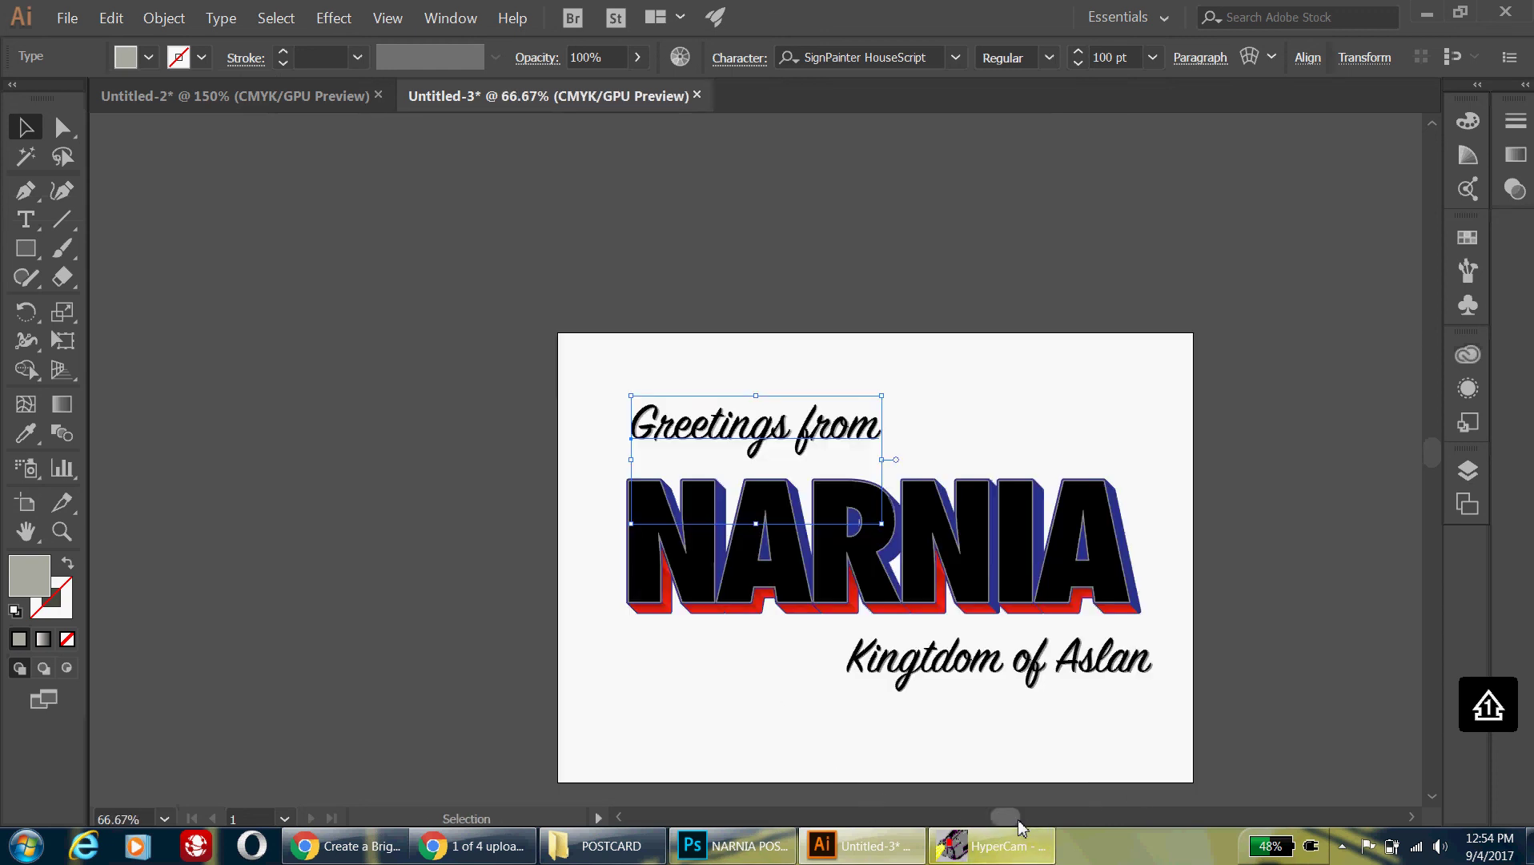
{"action": "left_click_drag", "start_coordinate": [1000, 815], "coordinate": [1021, 815]}
{"action": "scroll", "coordinate": [1199, 468], "scroll_direction": "down", "scroll_amount": 1}
{"action": "scroll", "coordinate": [1198, 468], "scroll_direction": "down", "scroll_amount": 2}
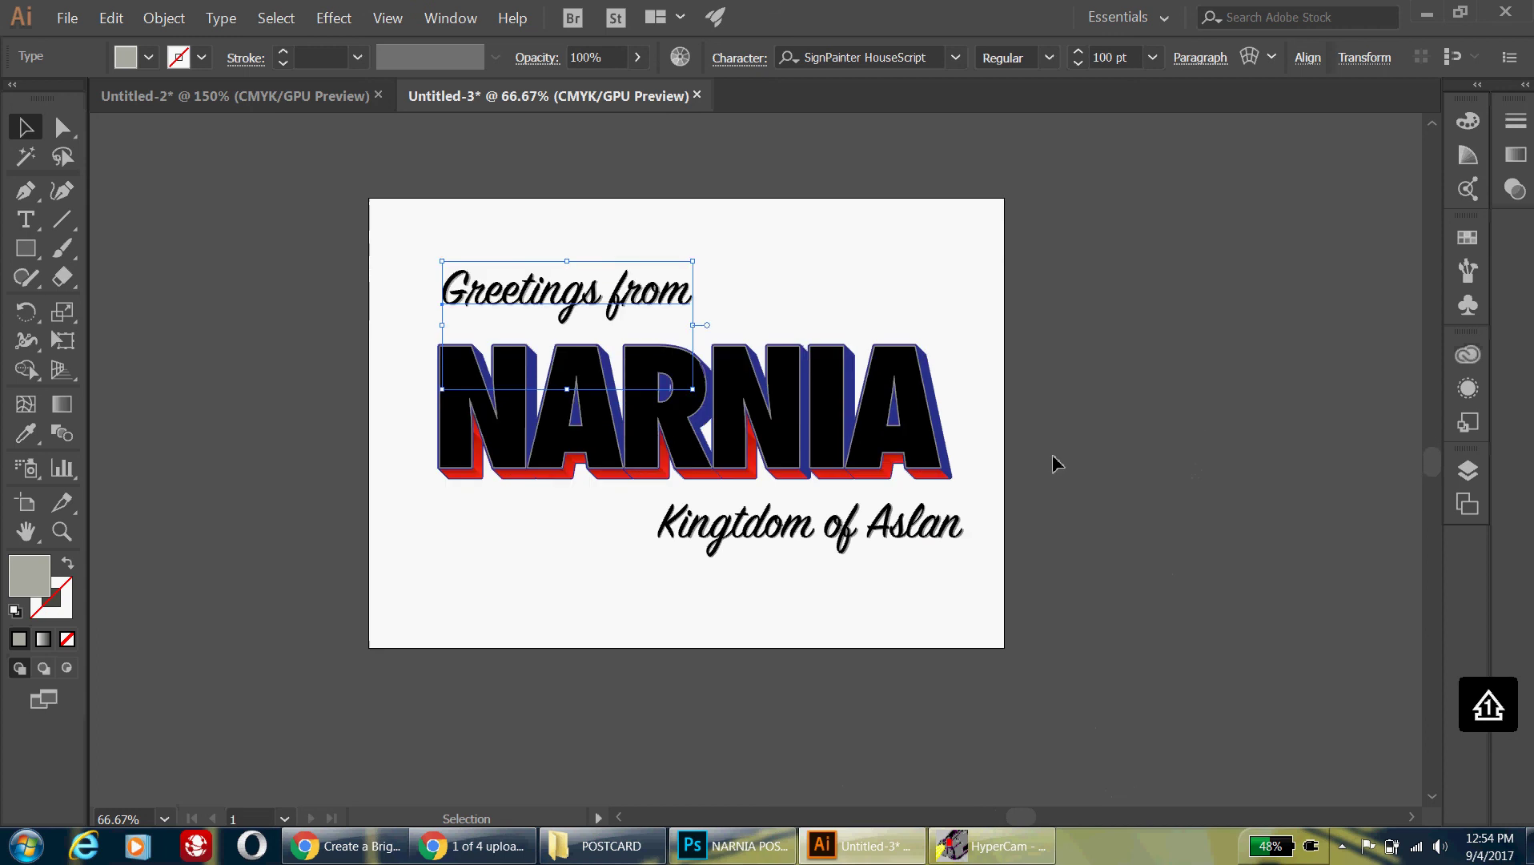
{"action": "left_click", "coordinate": [739, 279]}
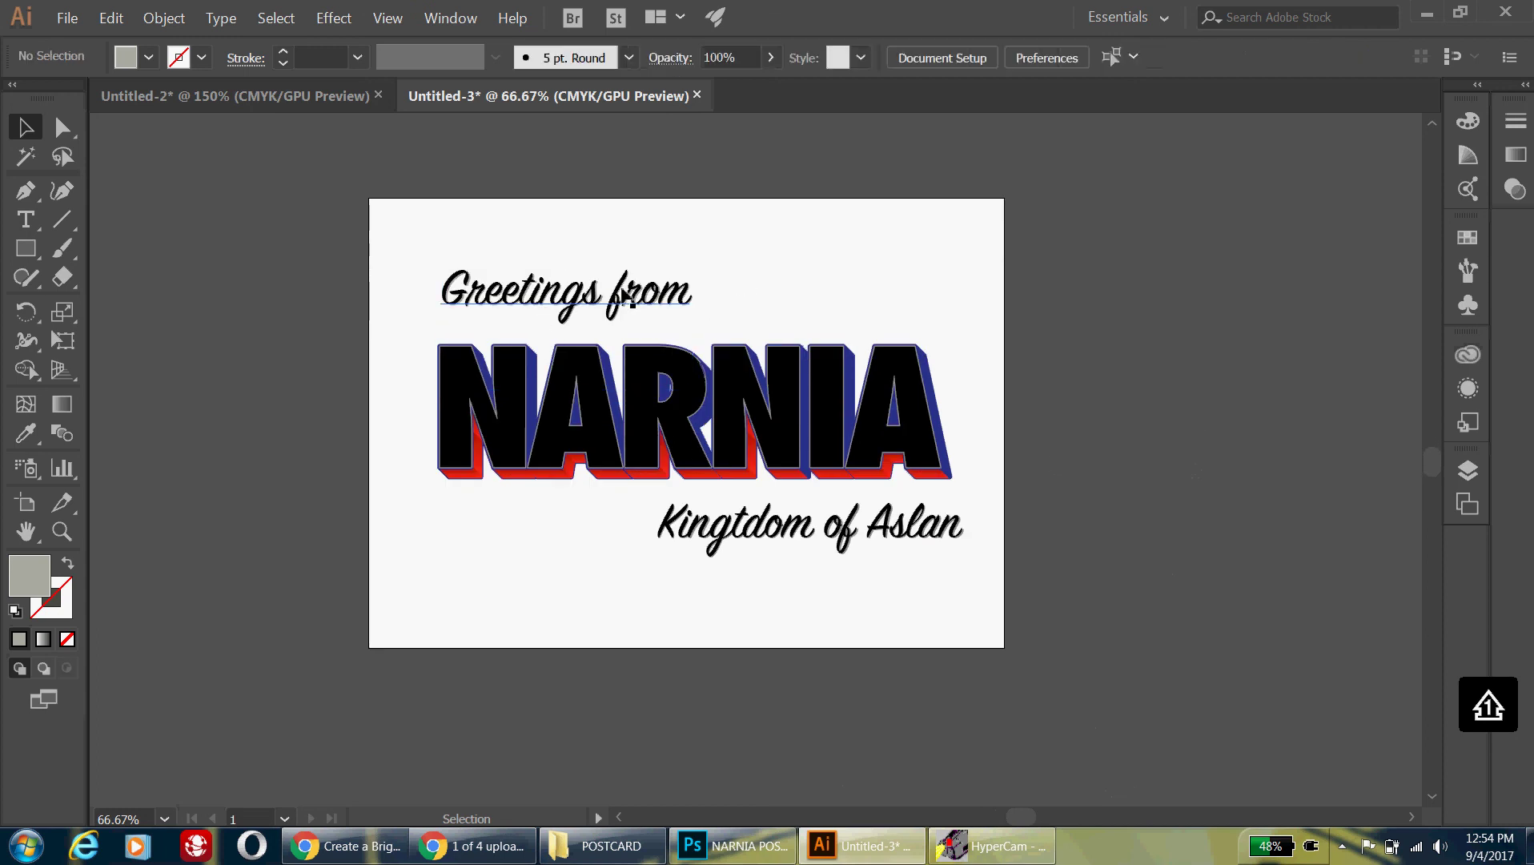
{"action": "left_click_drag", "start_coordinate": [621, 290], "coordinate": [619, 306]}
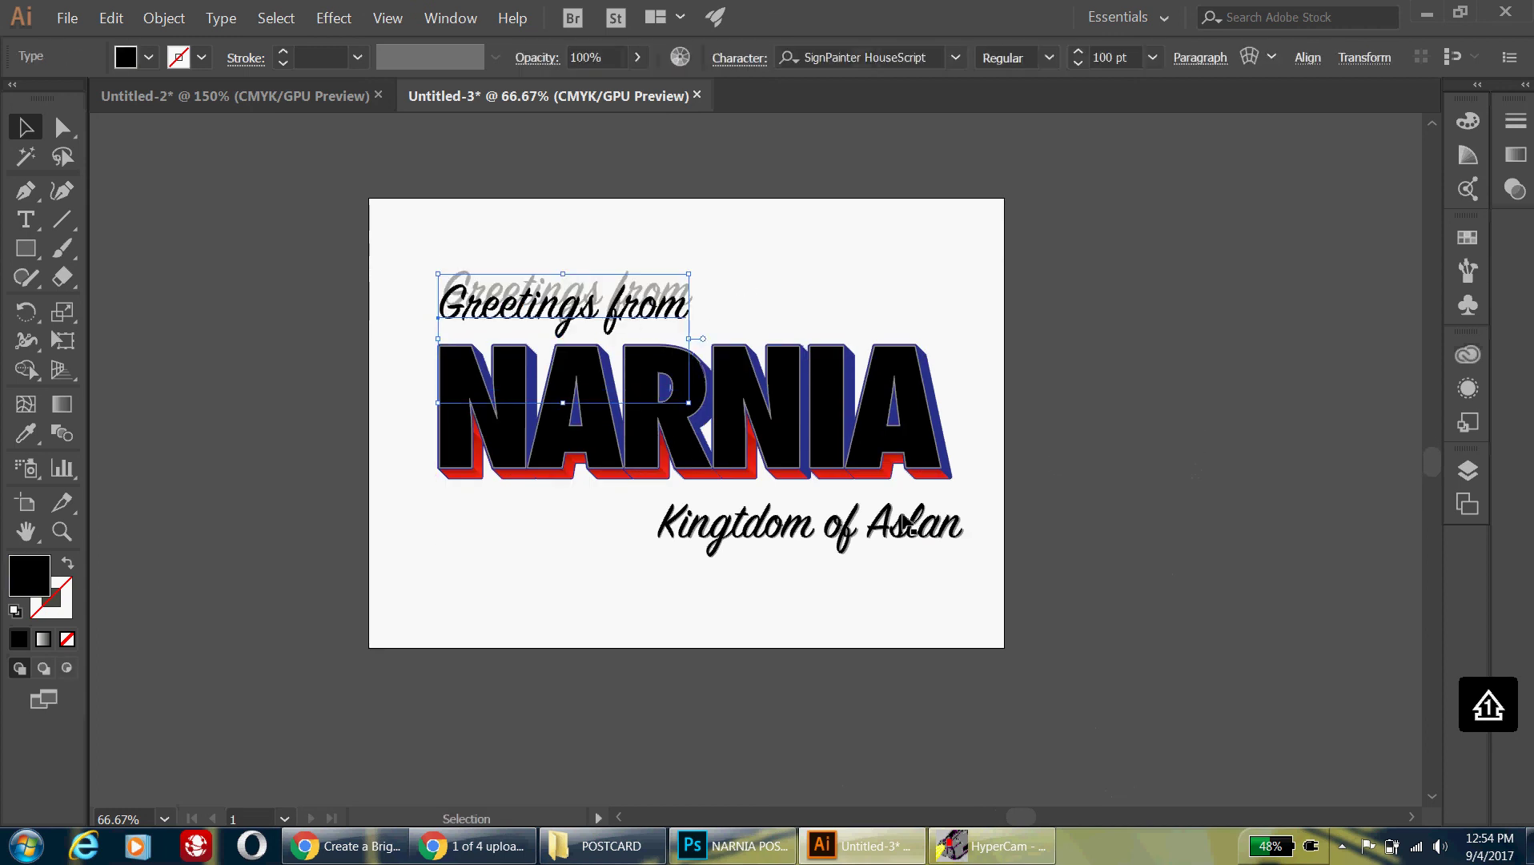
{"action": "left_click", "coordinate": [112, 17]}
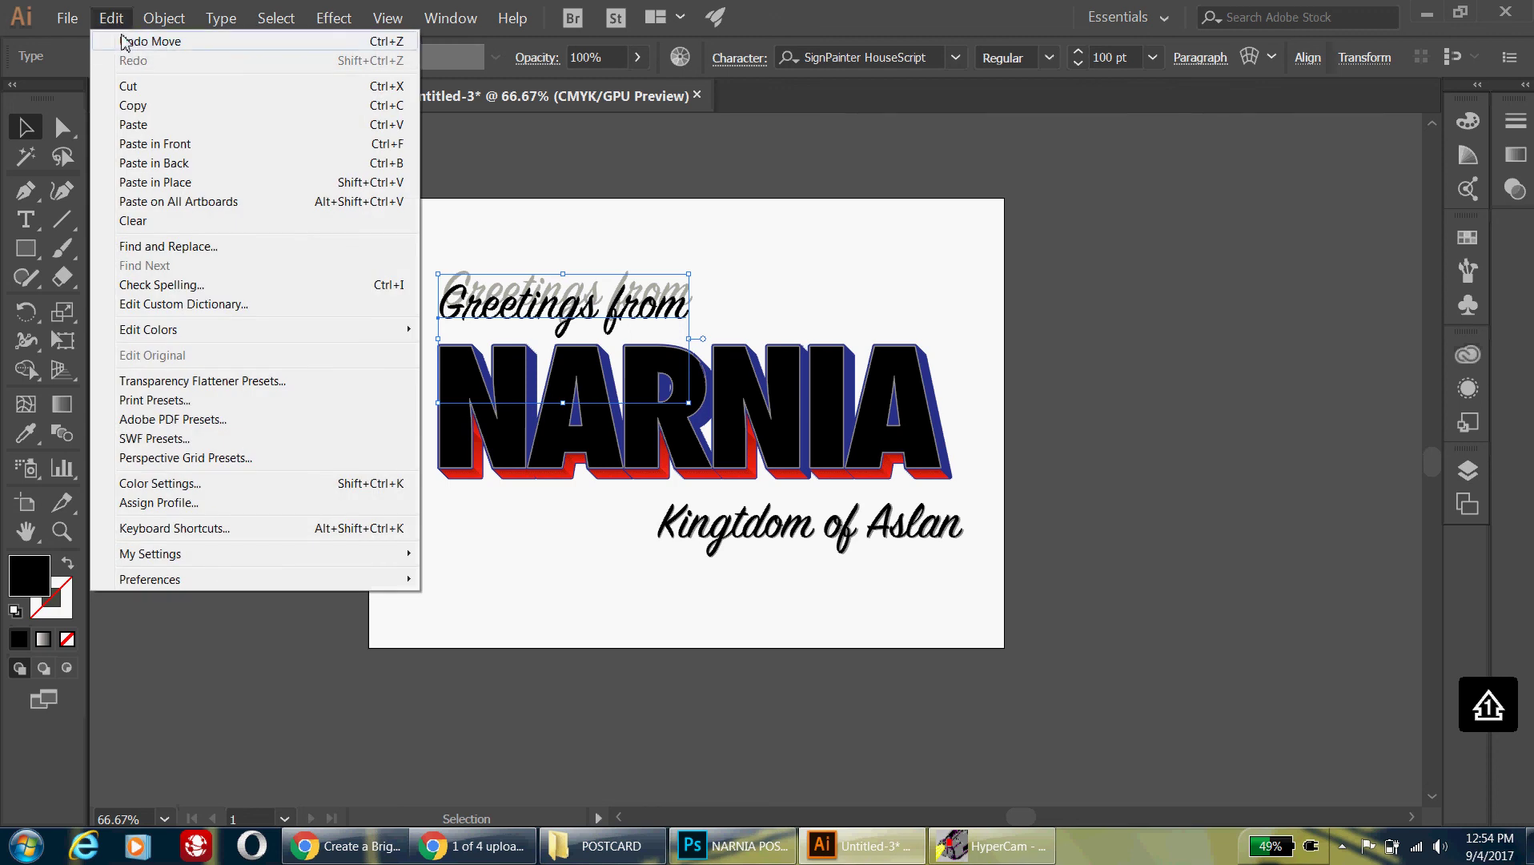
{"action": "left_click", "coordinate": [128, 41]}
Move the "Greetings from" text together with its shadow down, closer to the top of the NARNIA lettering.
{"action": "left_click", "coordinate": [405, 231]}
{"action": "left_click_drag", "start_coordinate": [400, 233], "coordinate": [712, 332]}
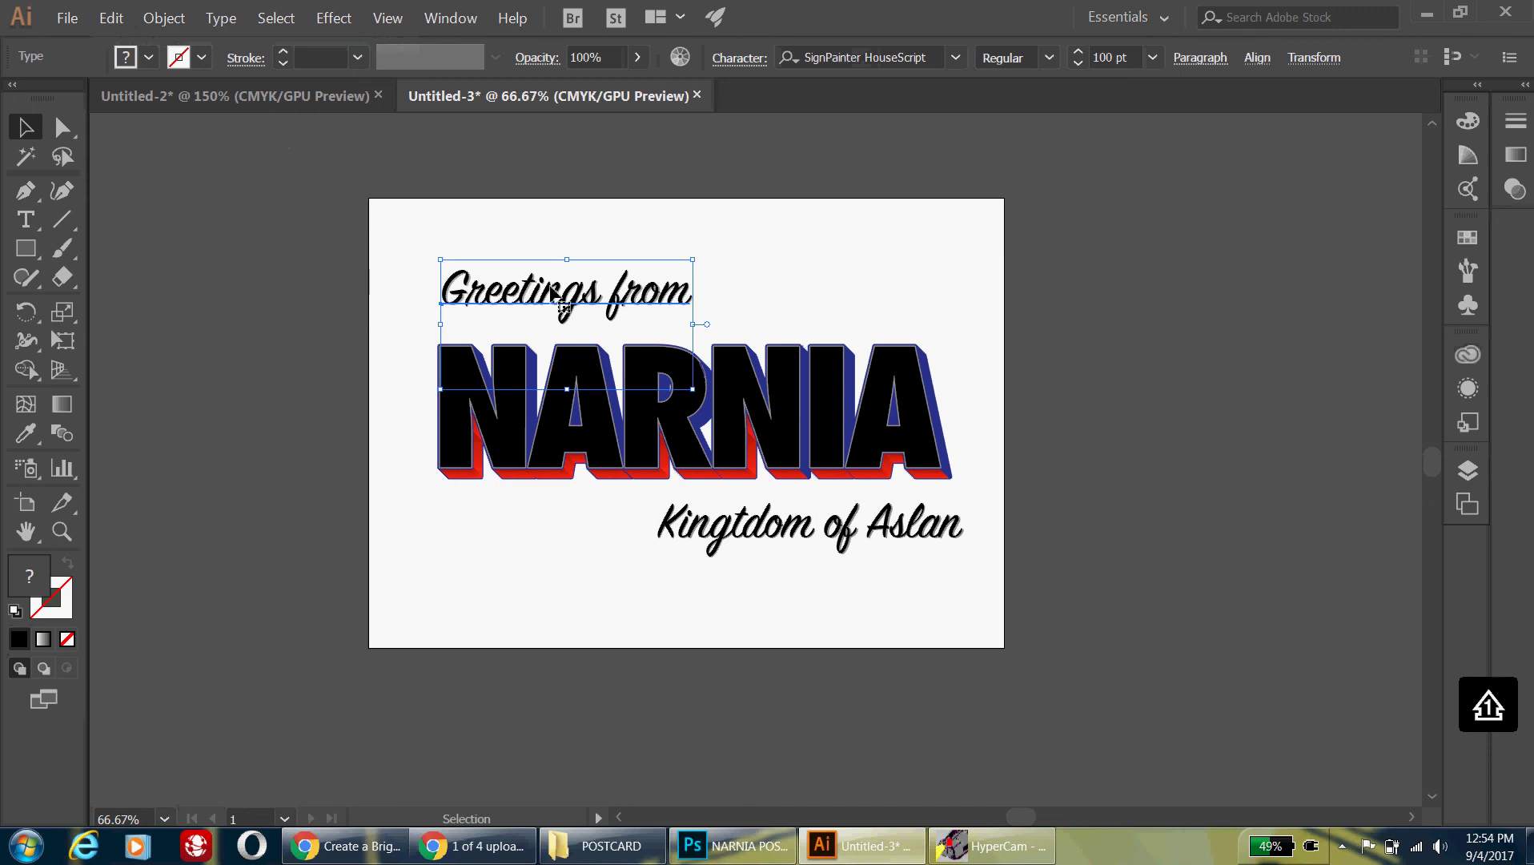
{"action": "left_click_drag", "start_coordinate": [551, 292], "coordinate": [597, 312]}
{"action": "left_click", "coordinate": [765, 277]}
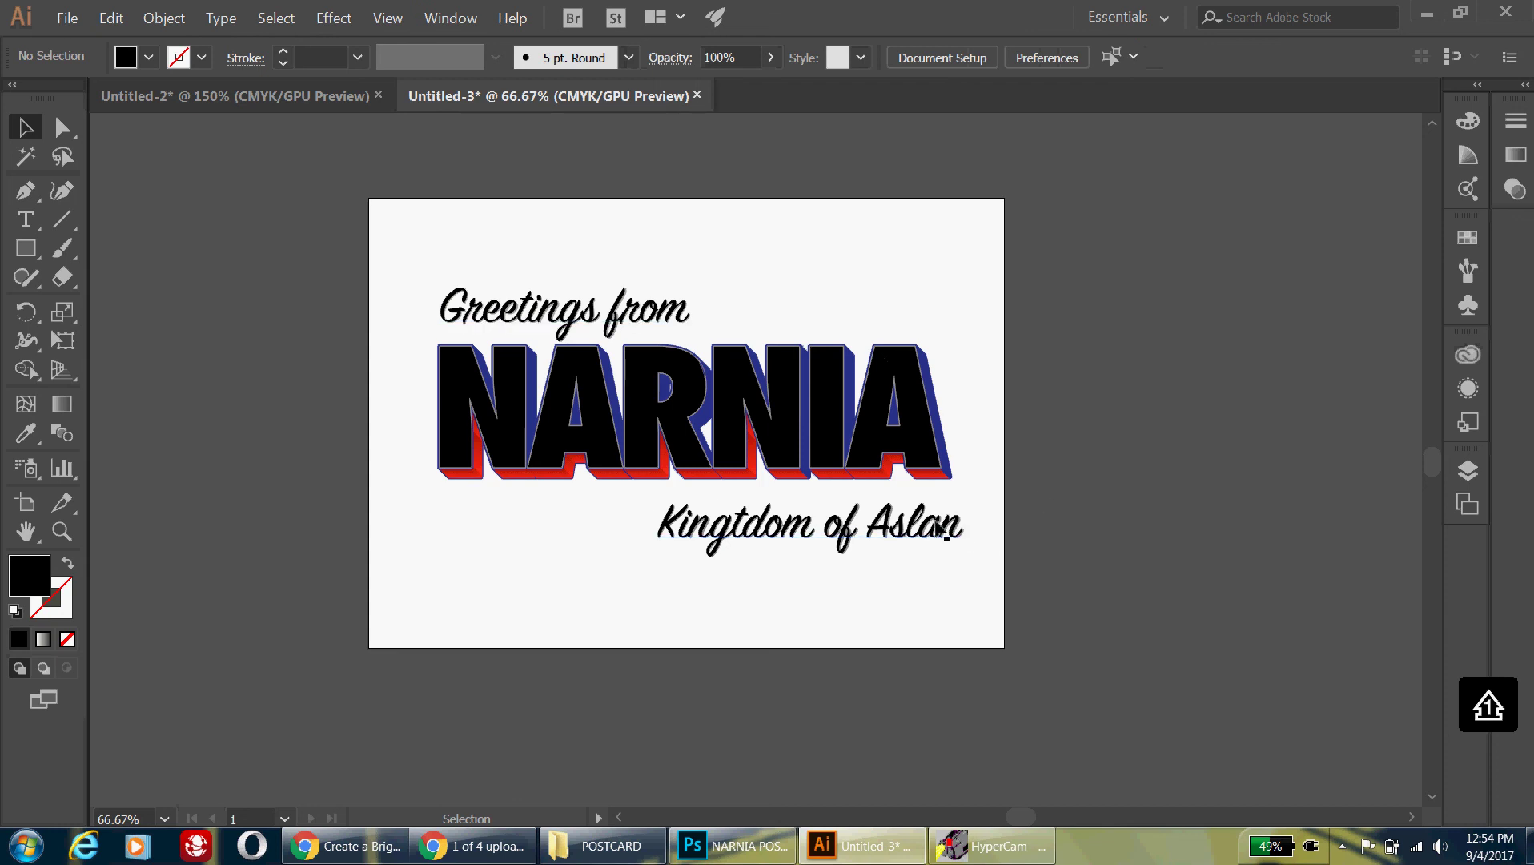
Select all the lettering and both script lines and apply an envelope distort warp with the Rise style.
{"action": "left_click_drag", "start_coordinate": [332, 178], "coordinate": [1033, 685]}
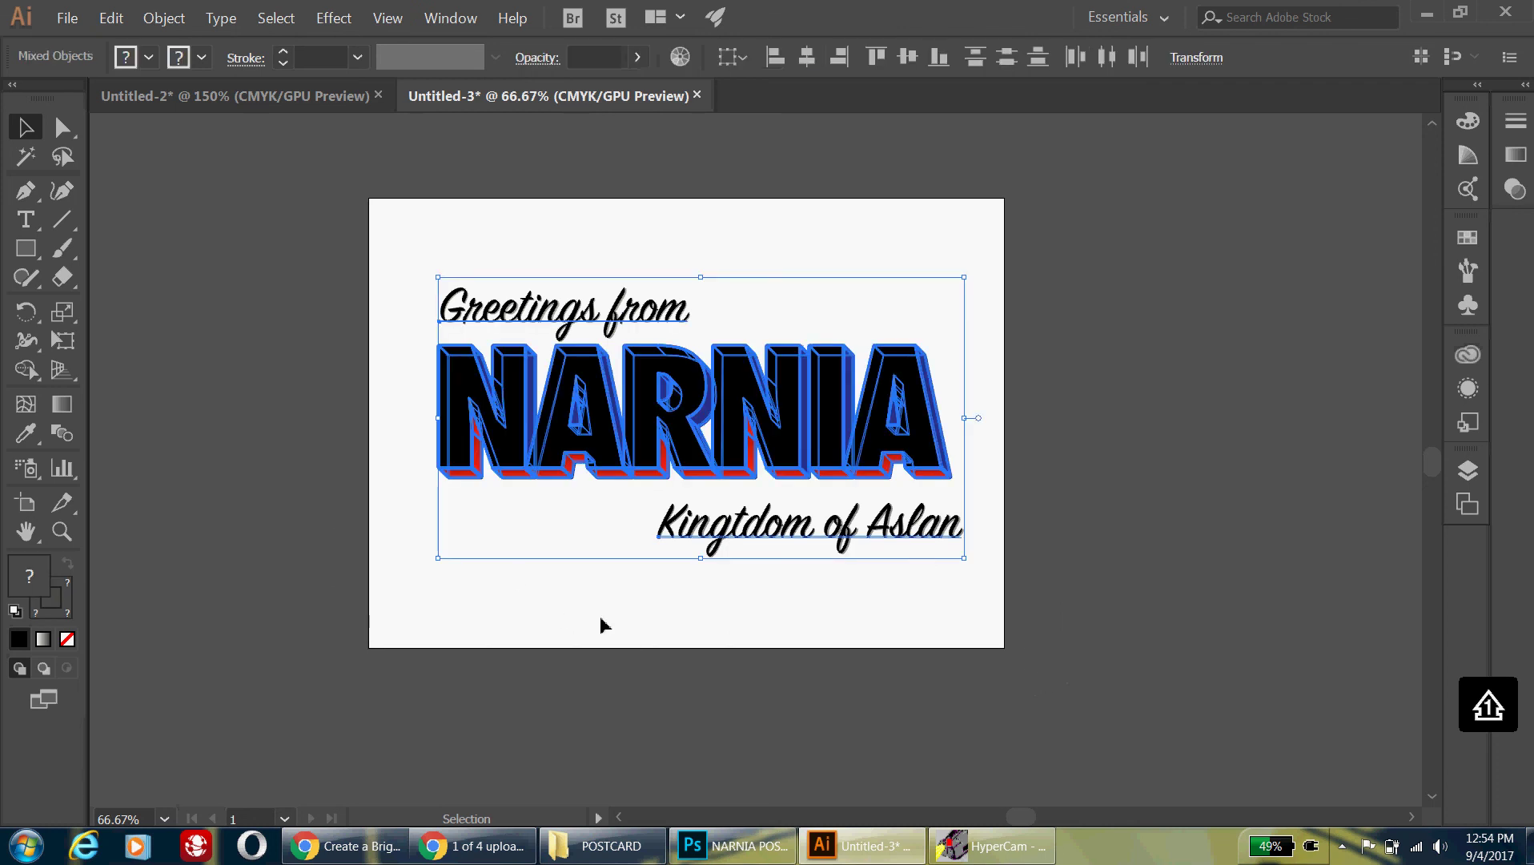
{"action": "left_click", "coordinate": [156, 19]}
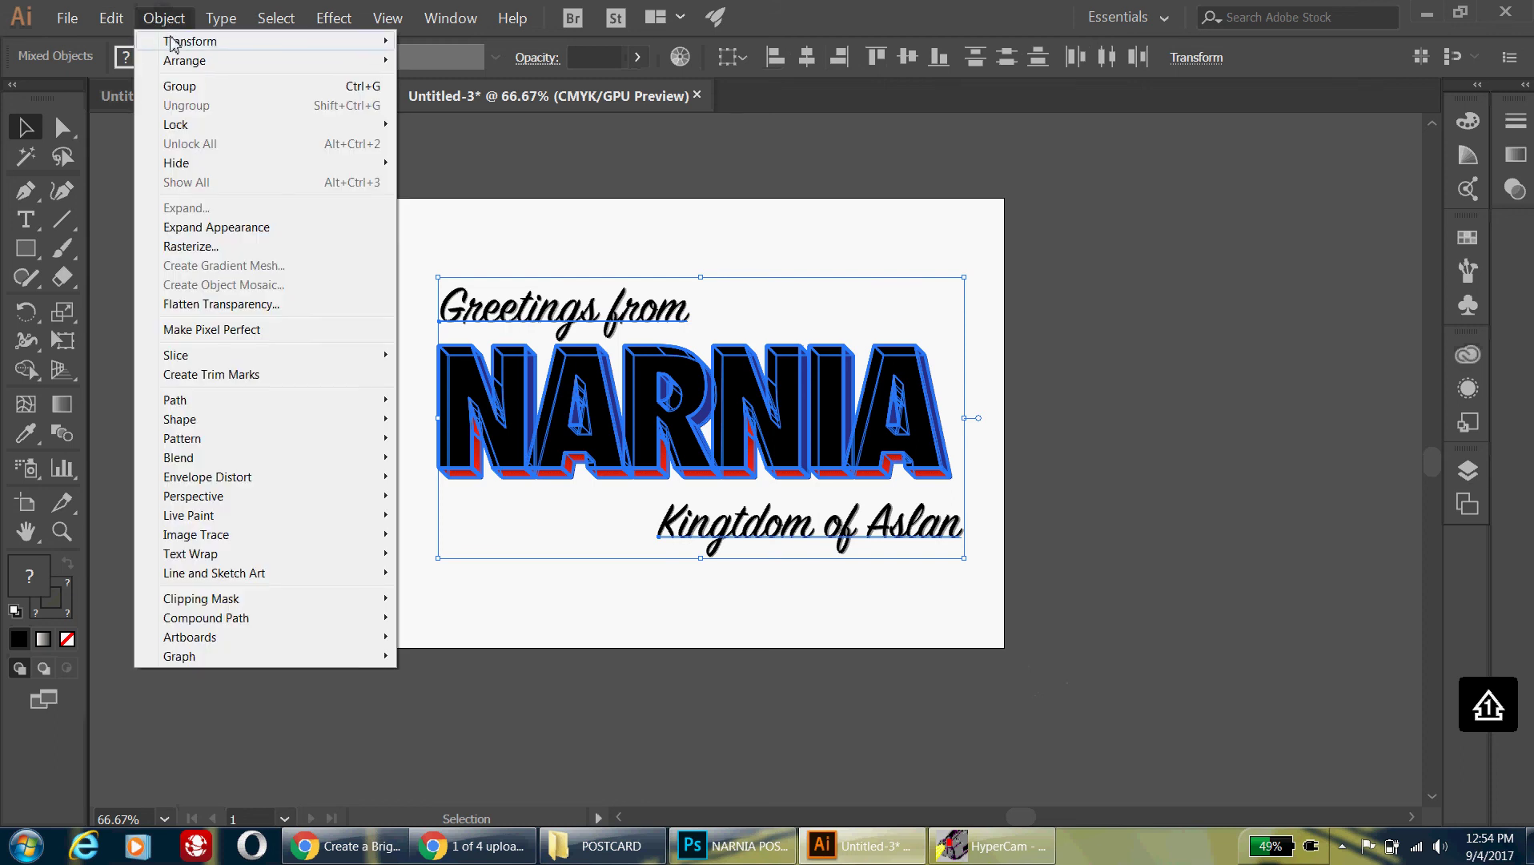
{"action": "mouse_move", "coordinate": [166, 32]}
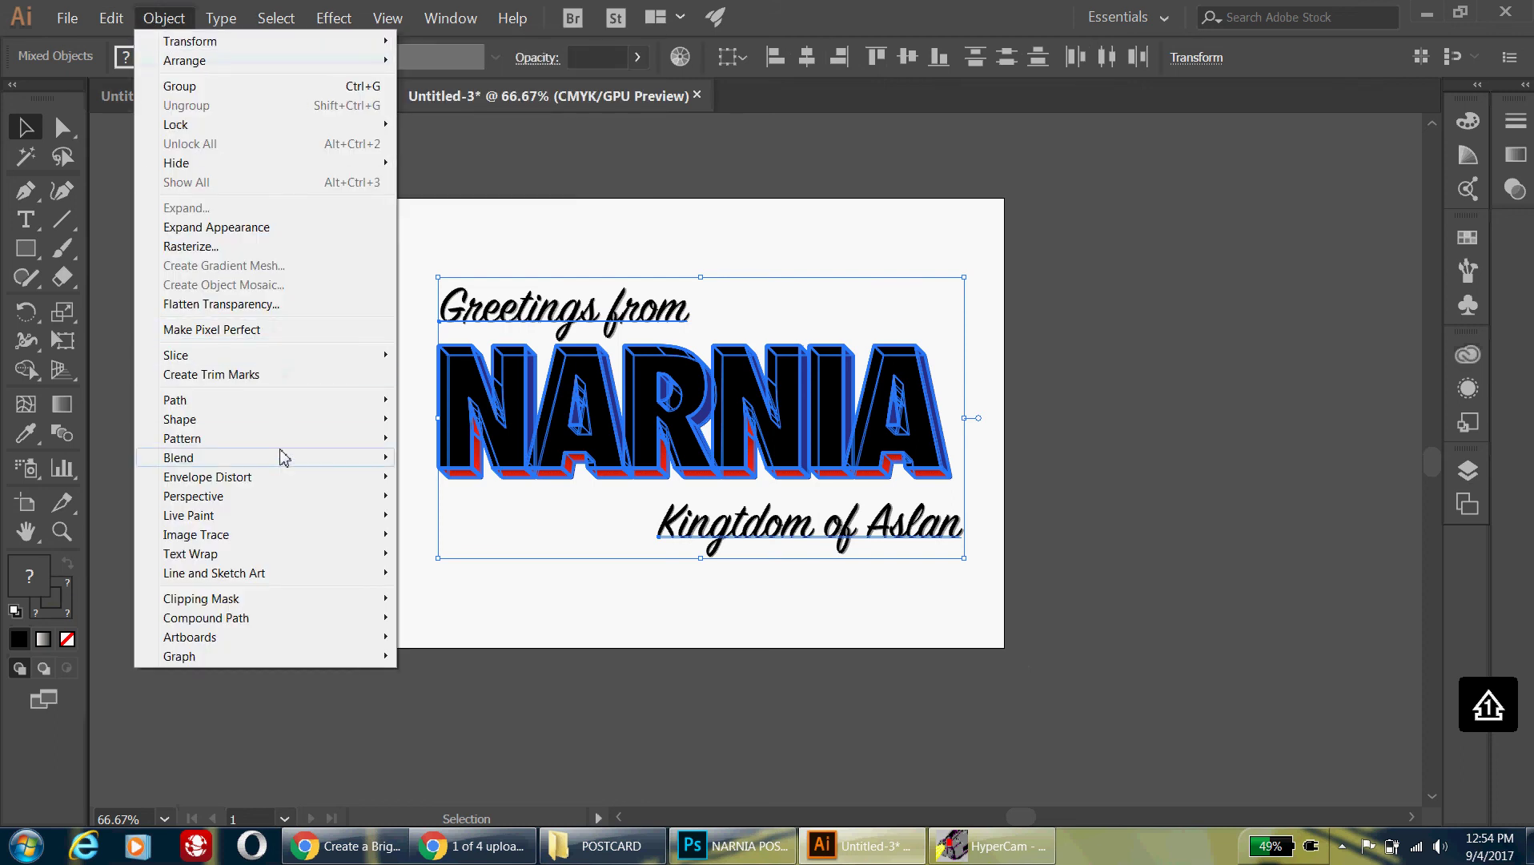
{"action": "mouse_move", "coordinate": [264, 484]}
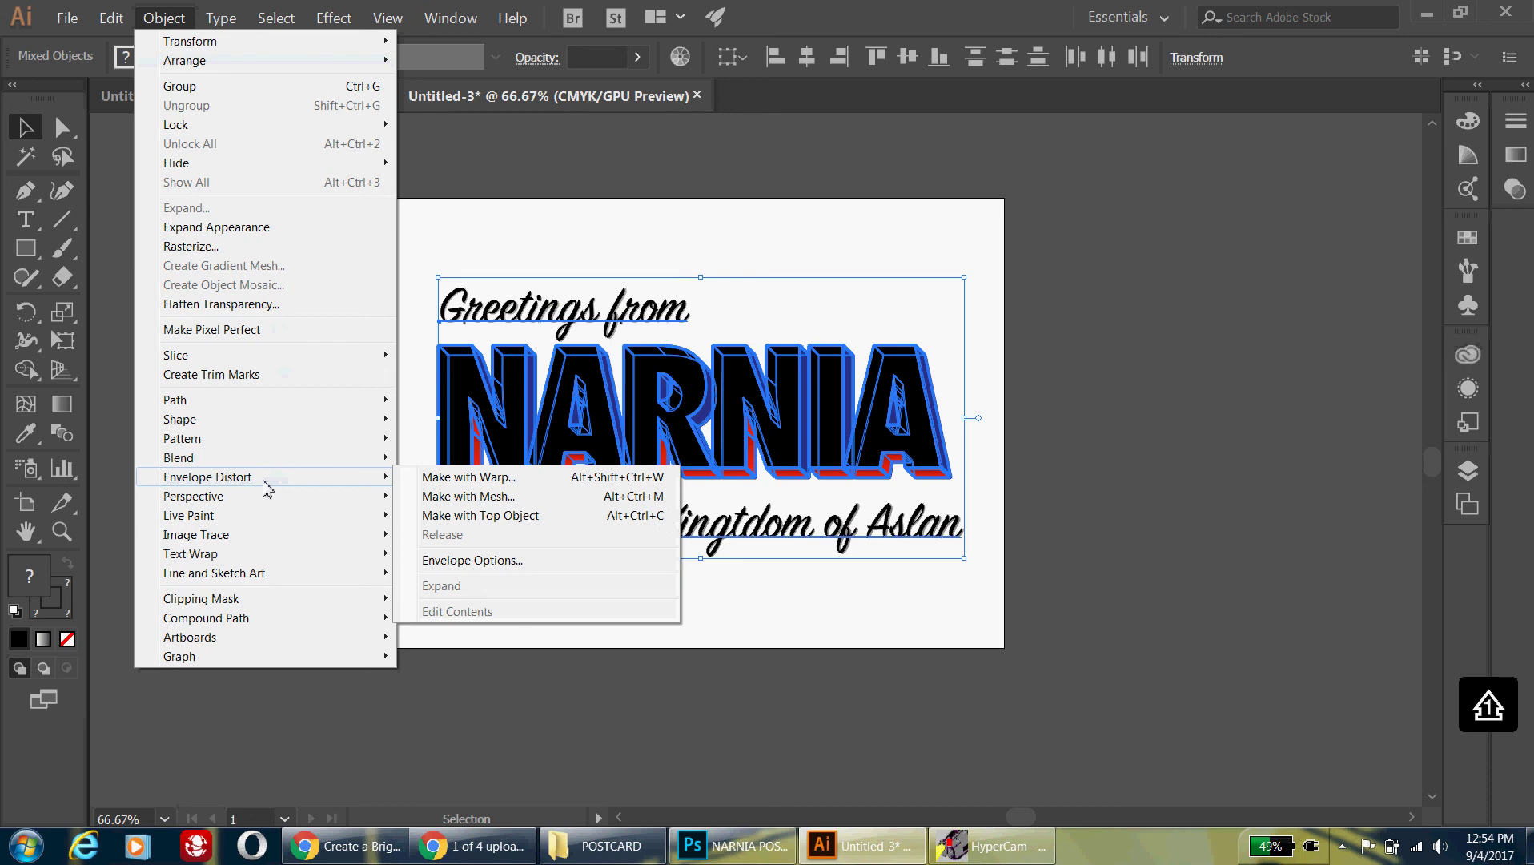
{"action": "left_click", "coordinate": [442, 478]}
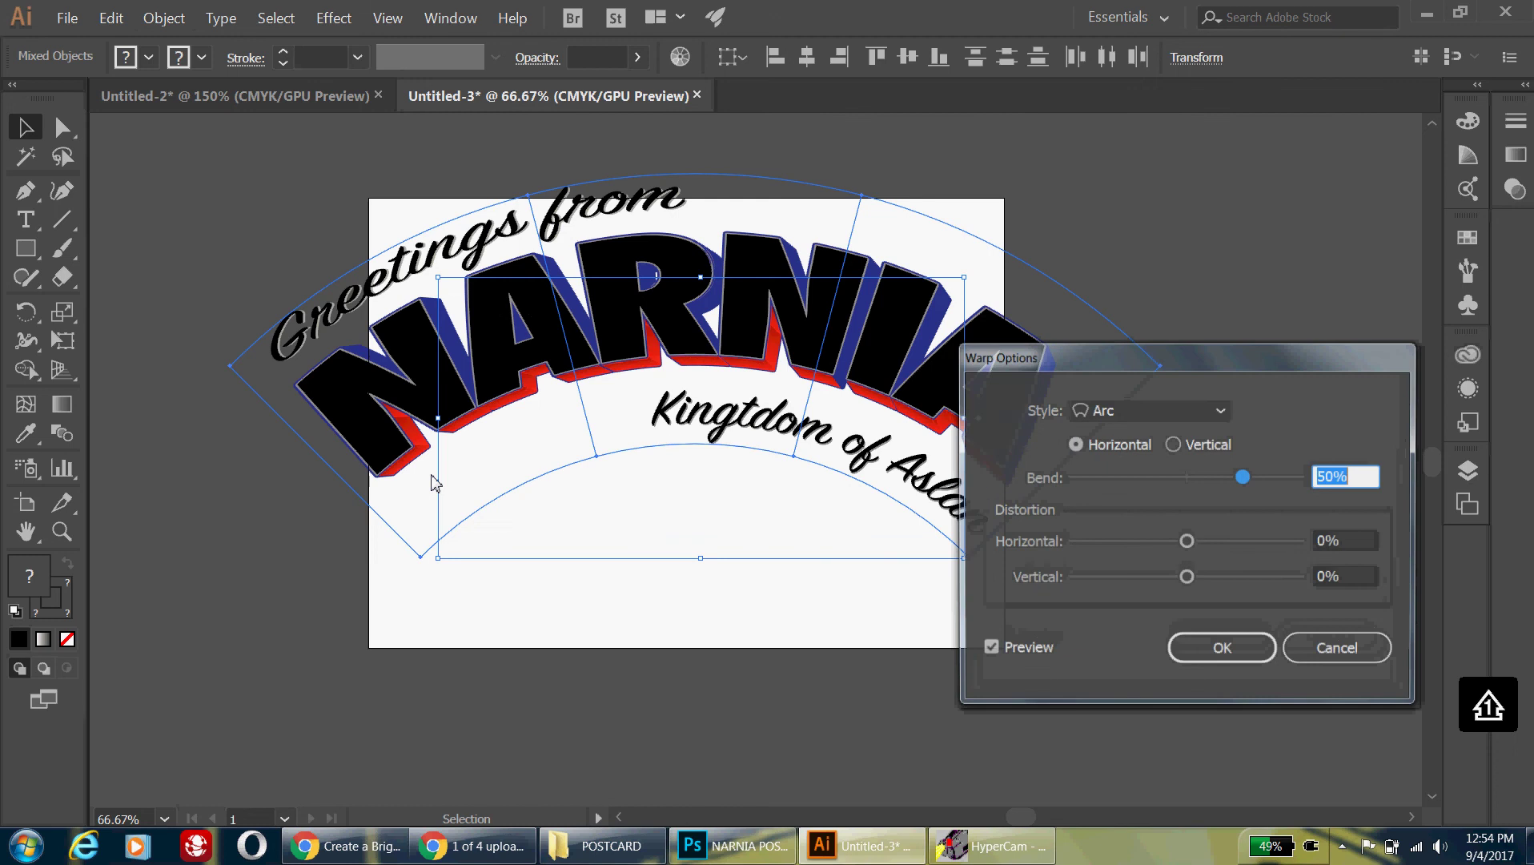
{"action": "left_click", "coordinate": [1211, 424]}
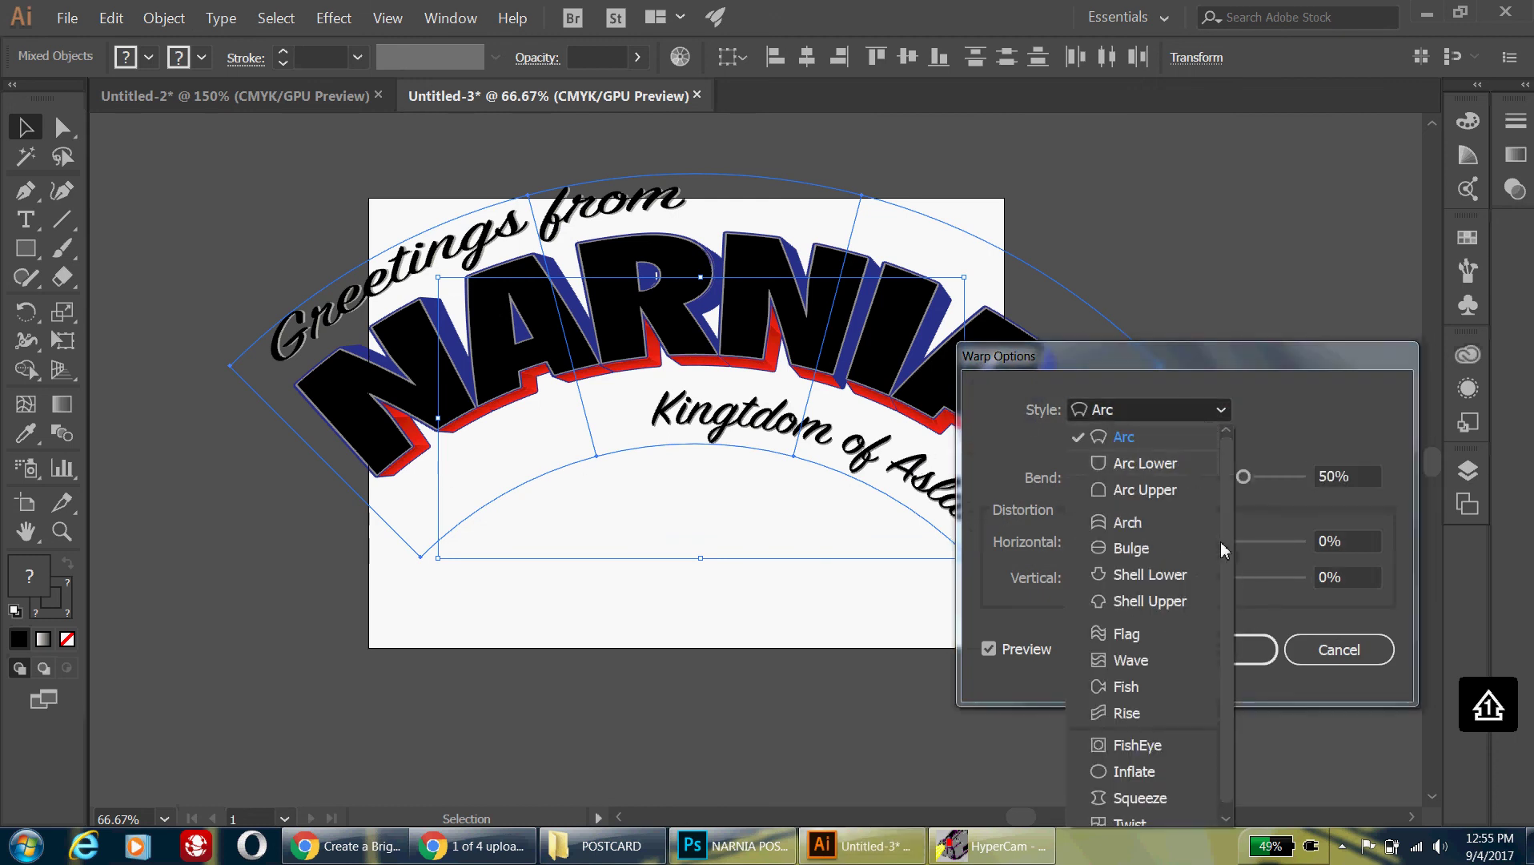
{"action": "left_click", "coordinate": [1147, 713]}
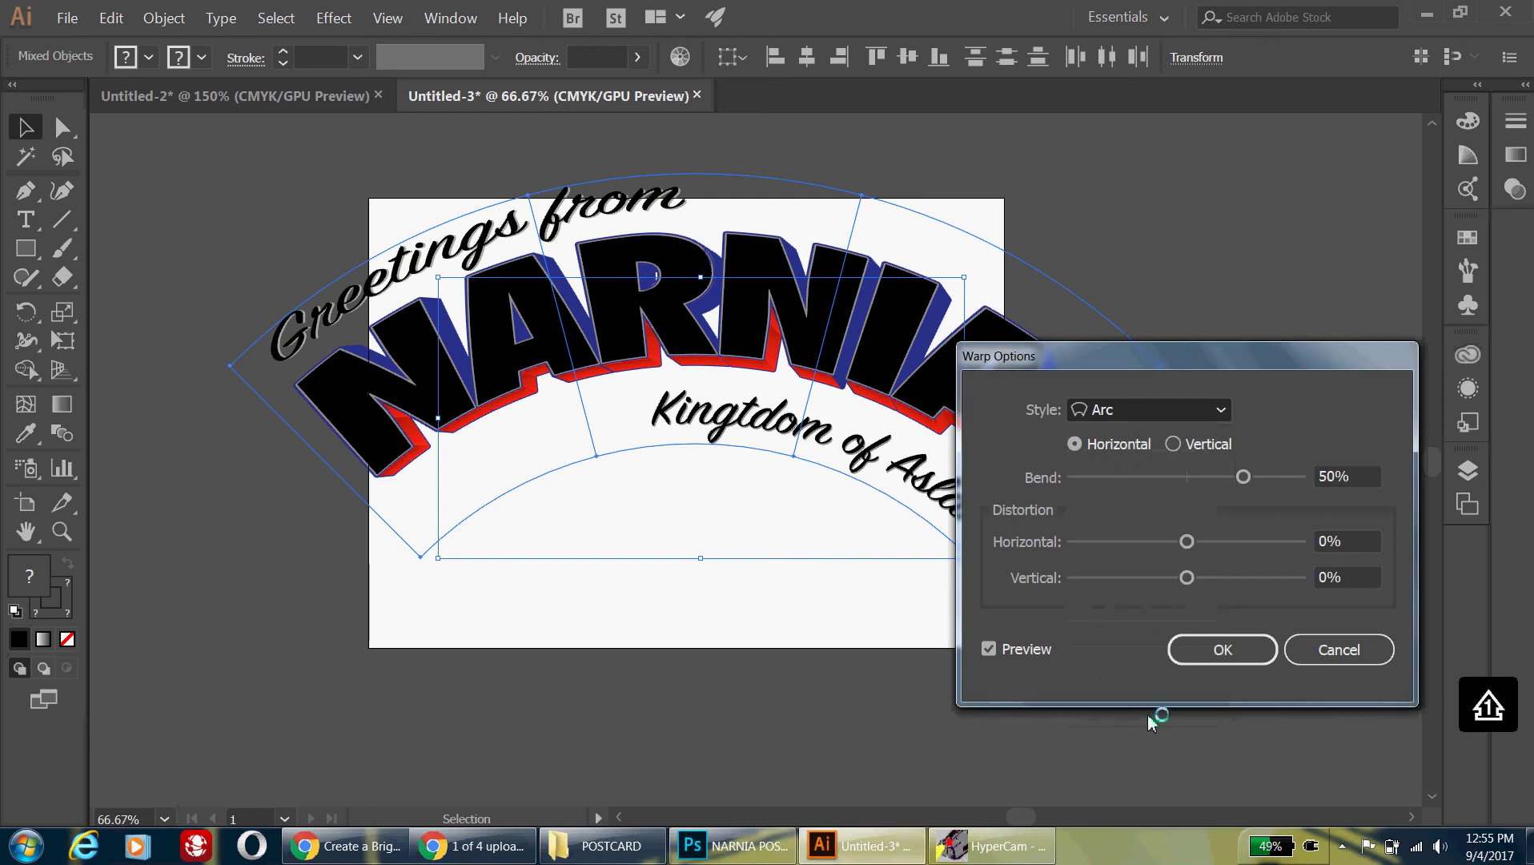
{"action": "key", "text": "r"}
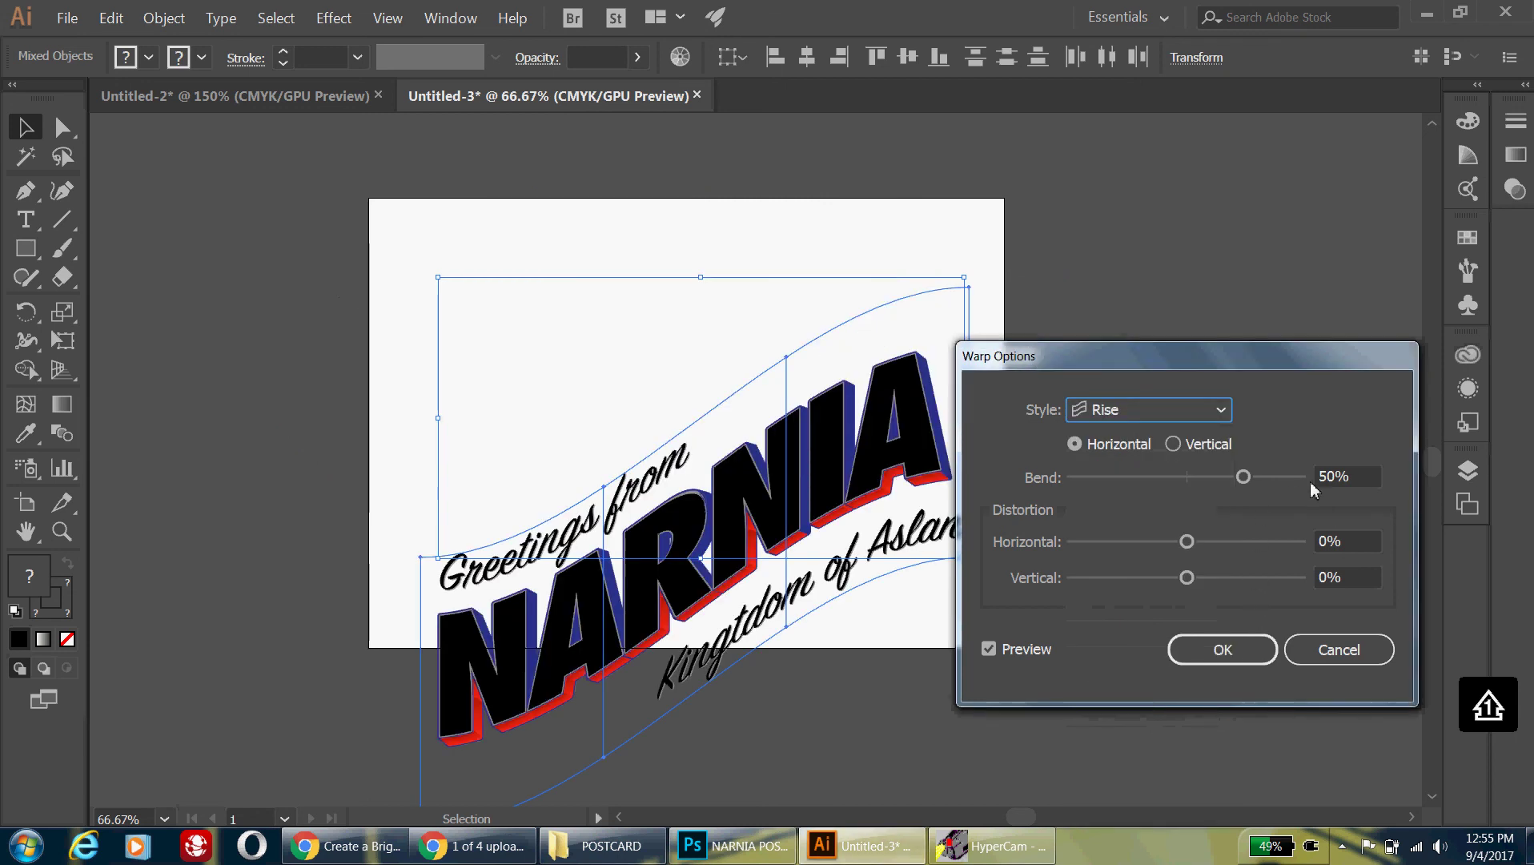
Apply the Rise warp with a horizontal bend of 30% and move the warped lettering up to center it on the artboard.
{"action": "left_click_drag", "start_coordinate": [1243, 484], "coordinate": [1221, 484]}
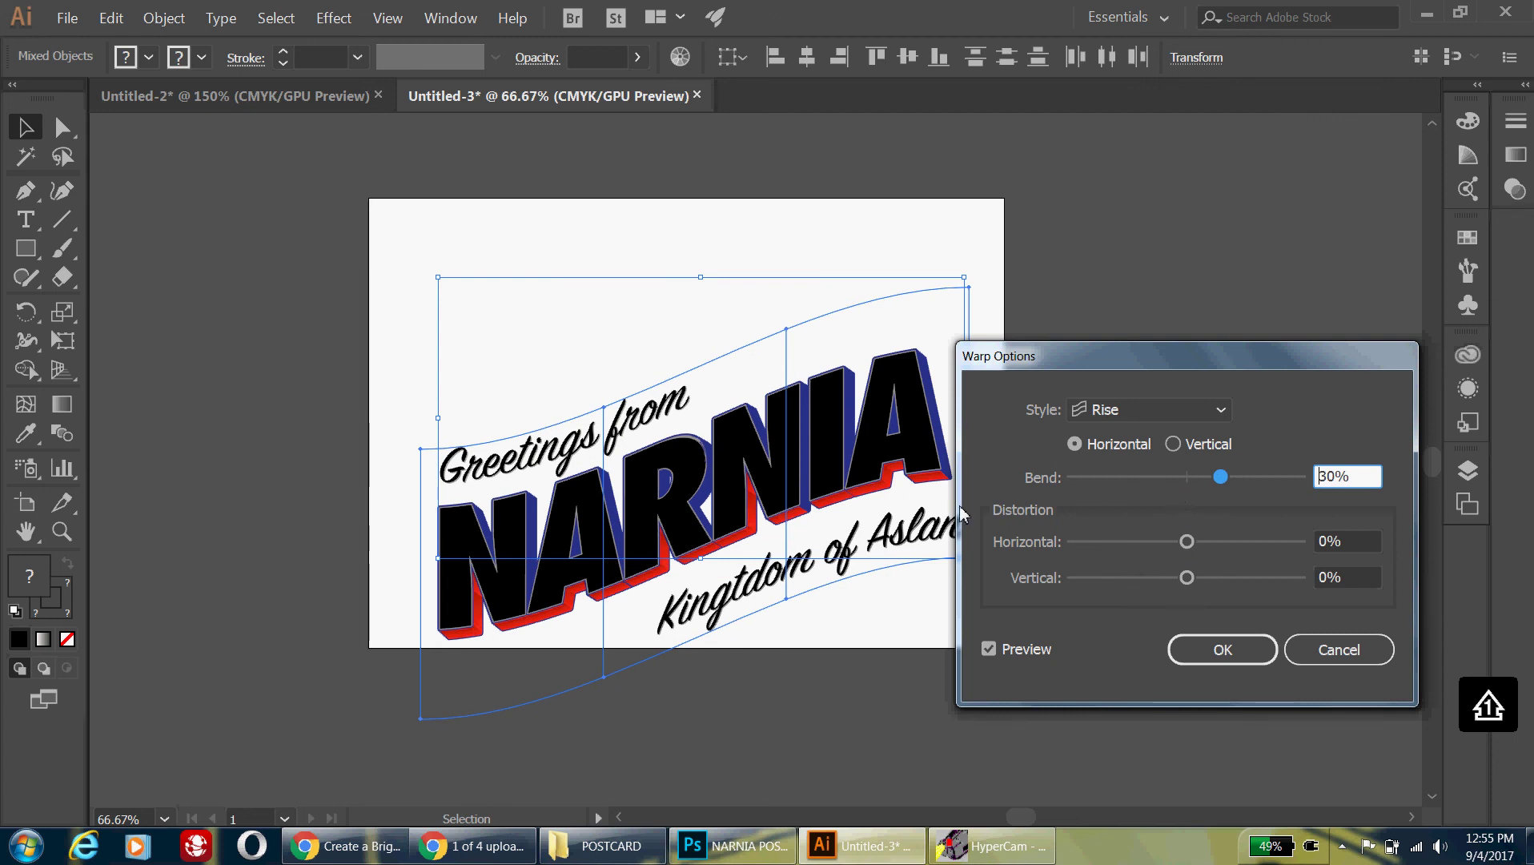
{"action": "left_click", "coordinate": [988, 649]}
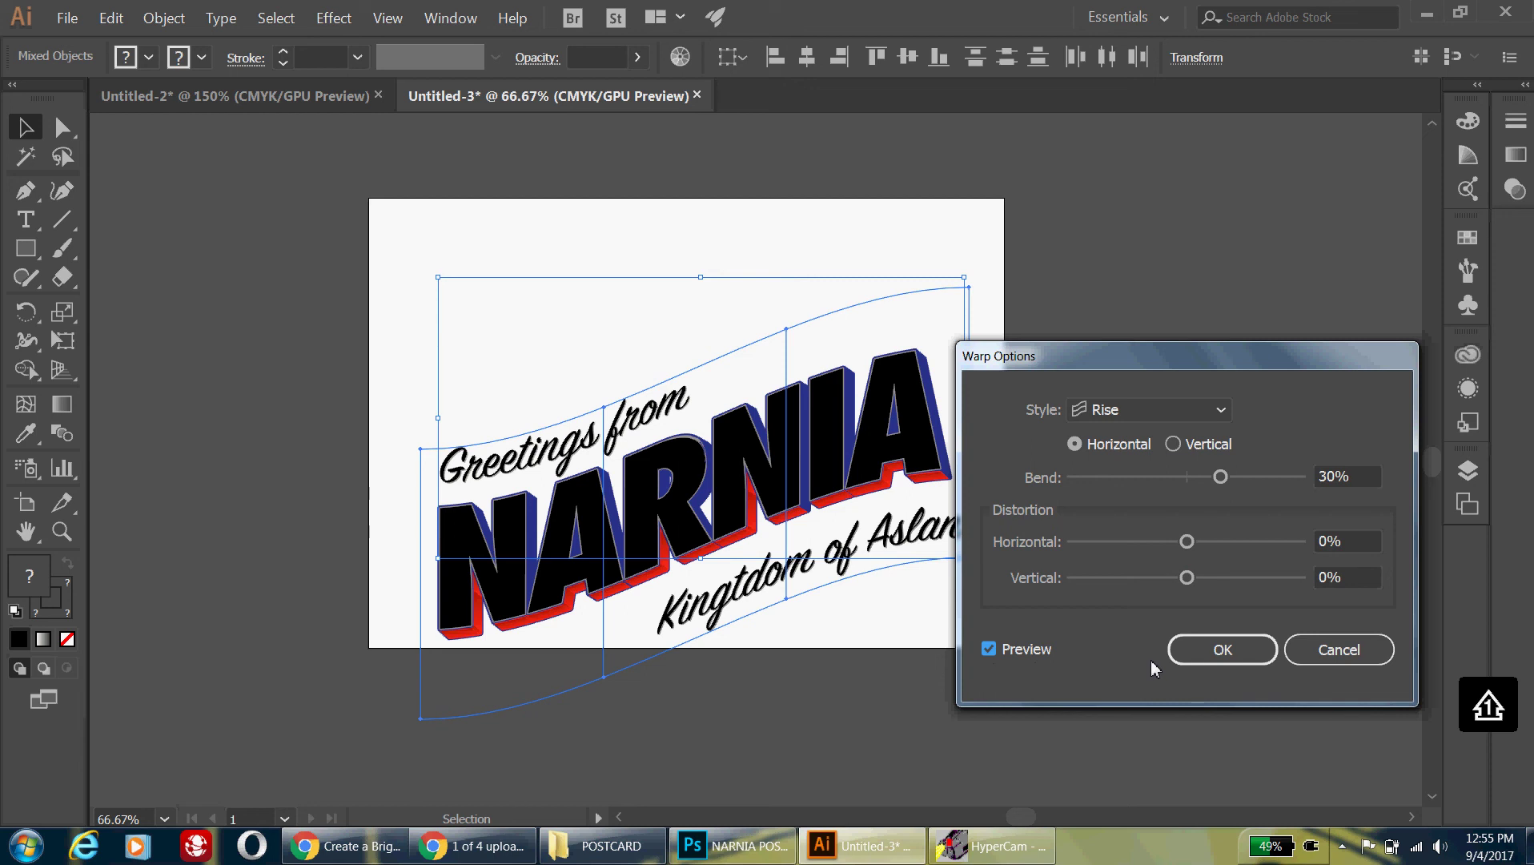
{"action": "left_click", "coordinate": [1218, 650]}
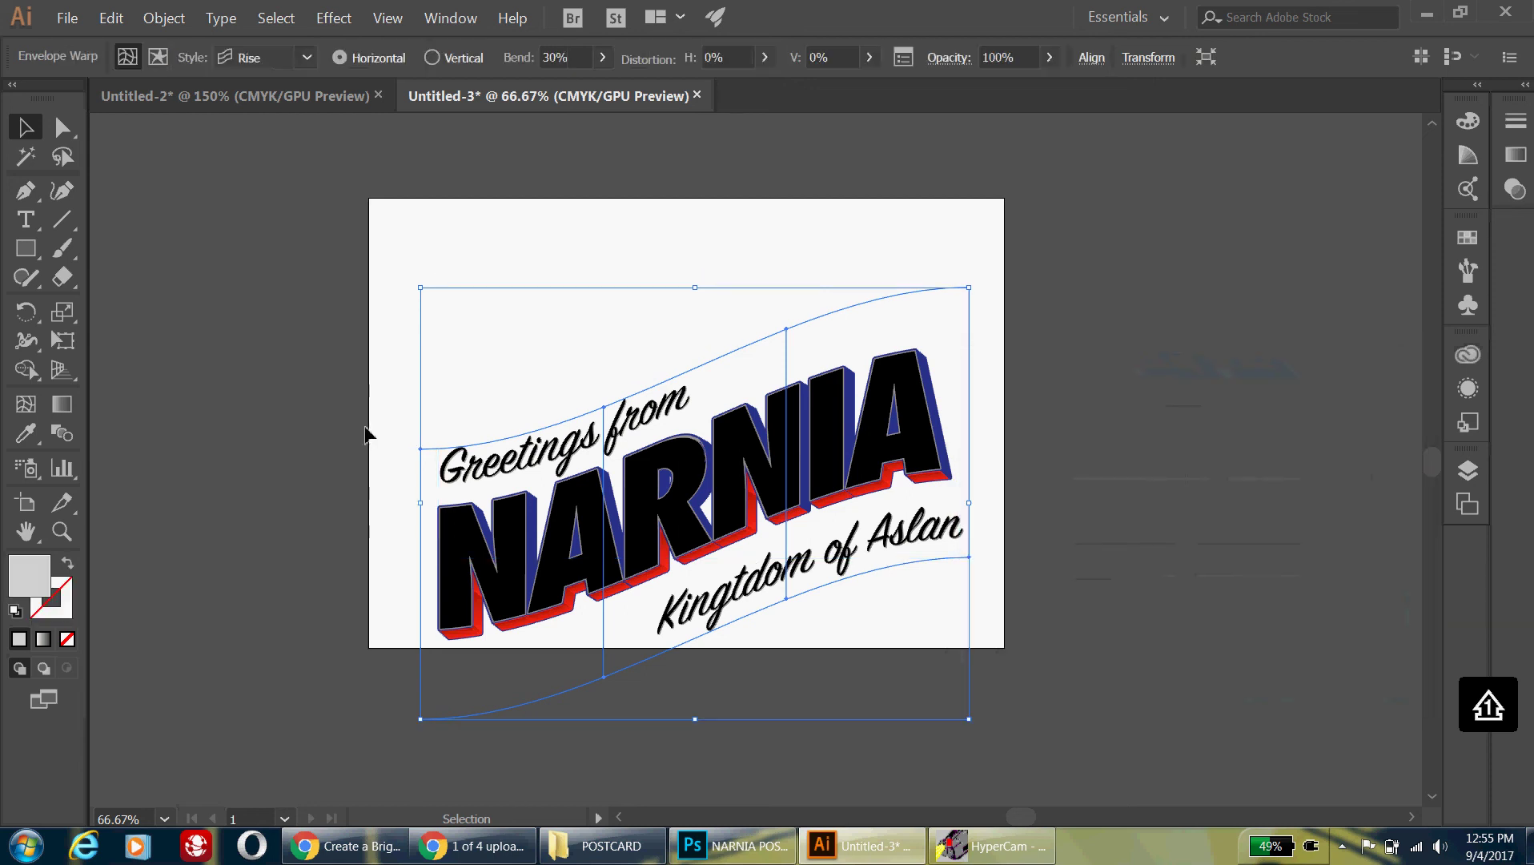
{"action": "mouse_move", "coordinate": [711, 490]}
{"action": "left_mouse_down"}
{"action": "mouse_move", "coordinate": [724, 436]}
{"action": "mouse_move", "coordinate": [702, 394]}
{"action": "mouse_move", "coordinate": [712, 464]}
{"action": "left_mouse_up"}
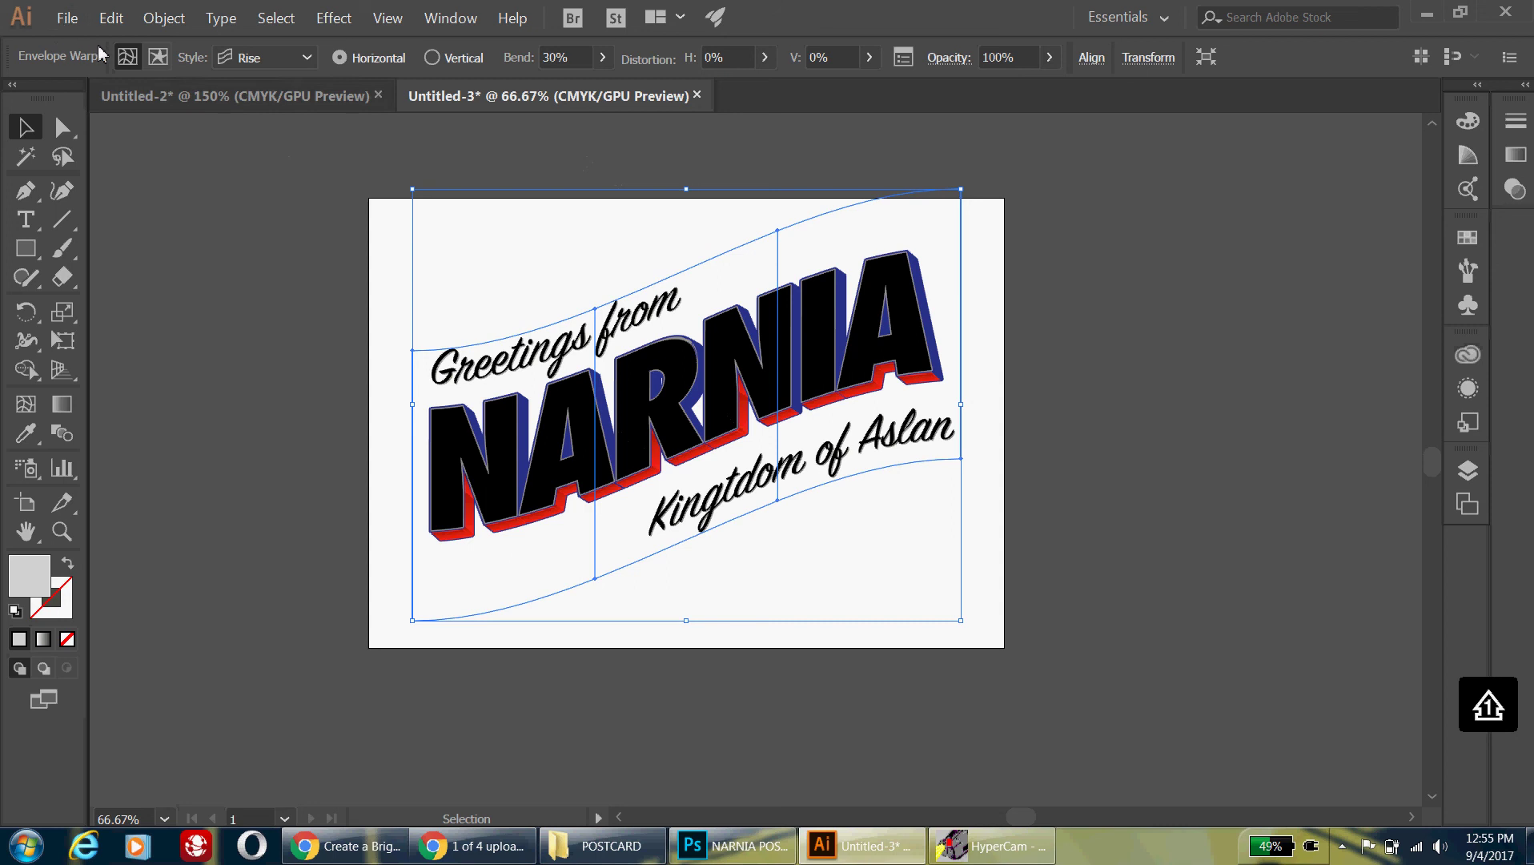
Save the postcard to the Desktop as an Adobe Illustrator file, named with the author's full name followed by "narniacard", keeping the default Illustrator CC options.
{"action": "left_click", "coordinate": [69, 14]}
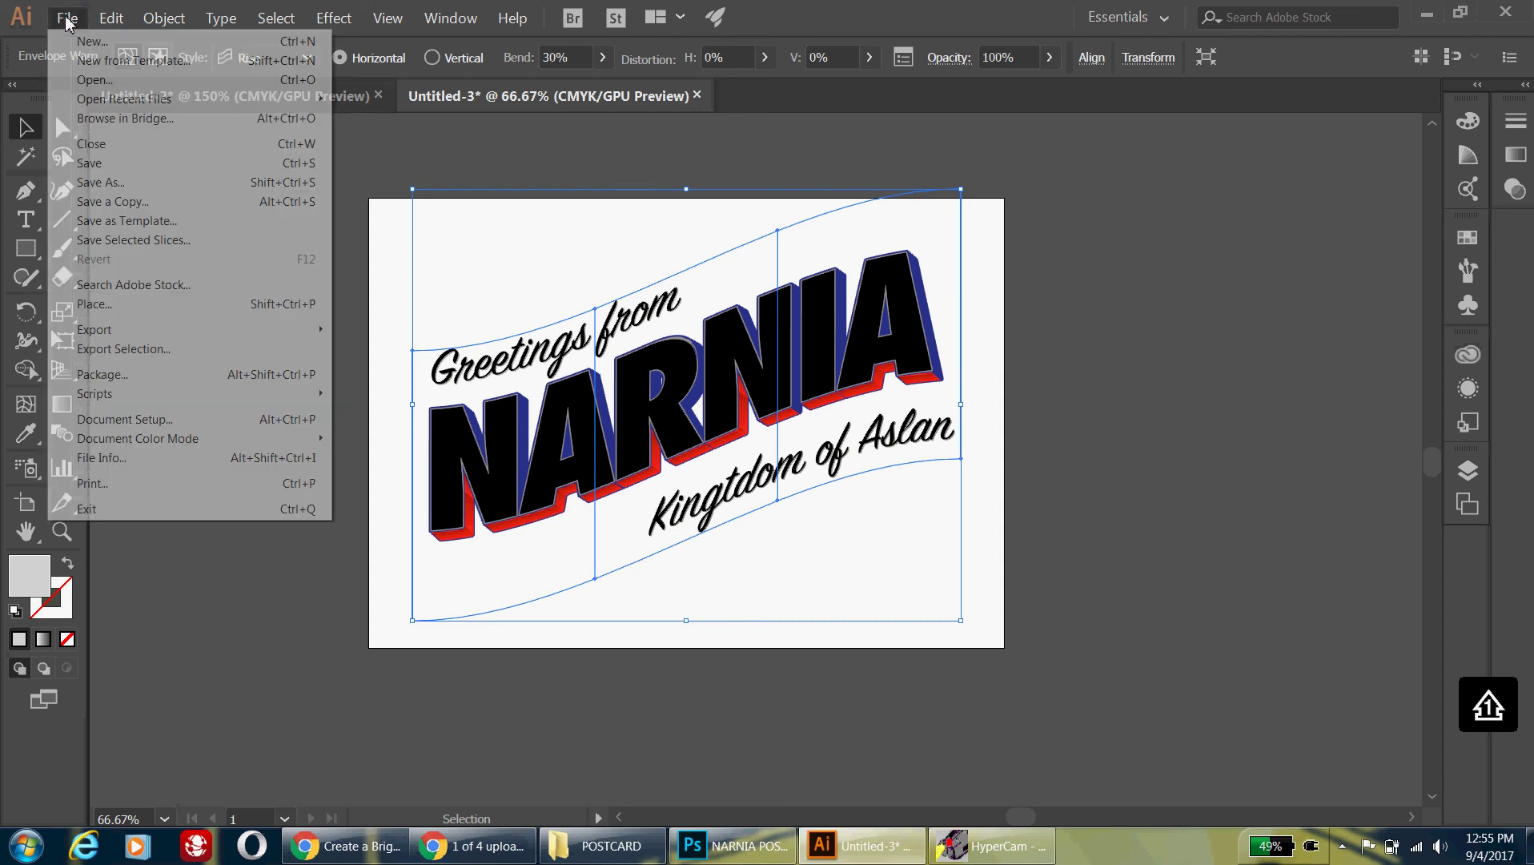
{"action": "left_click", "coordinate": [112, 184]}
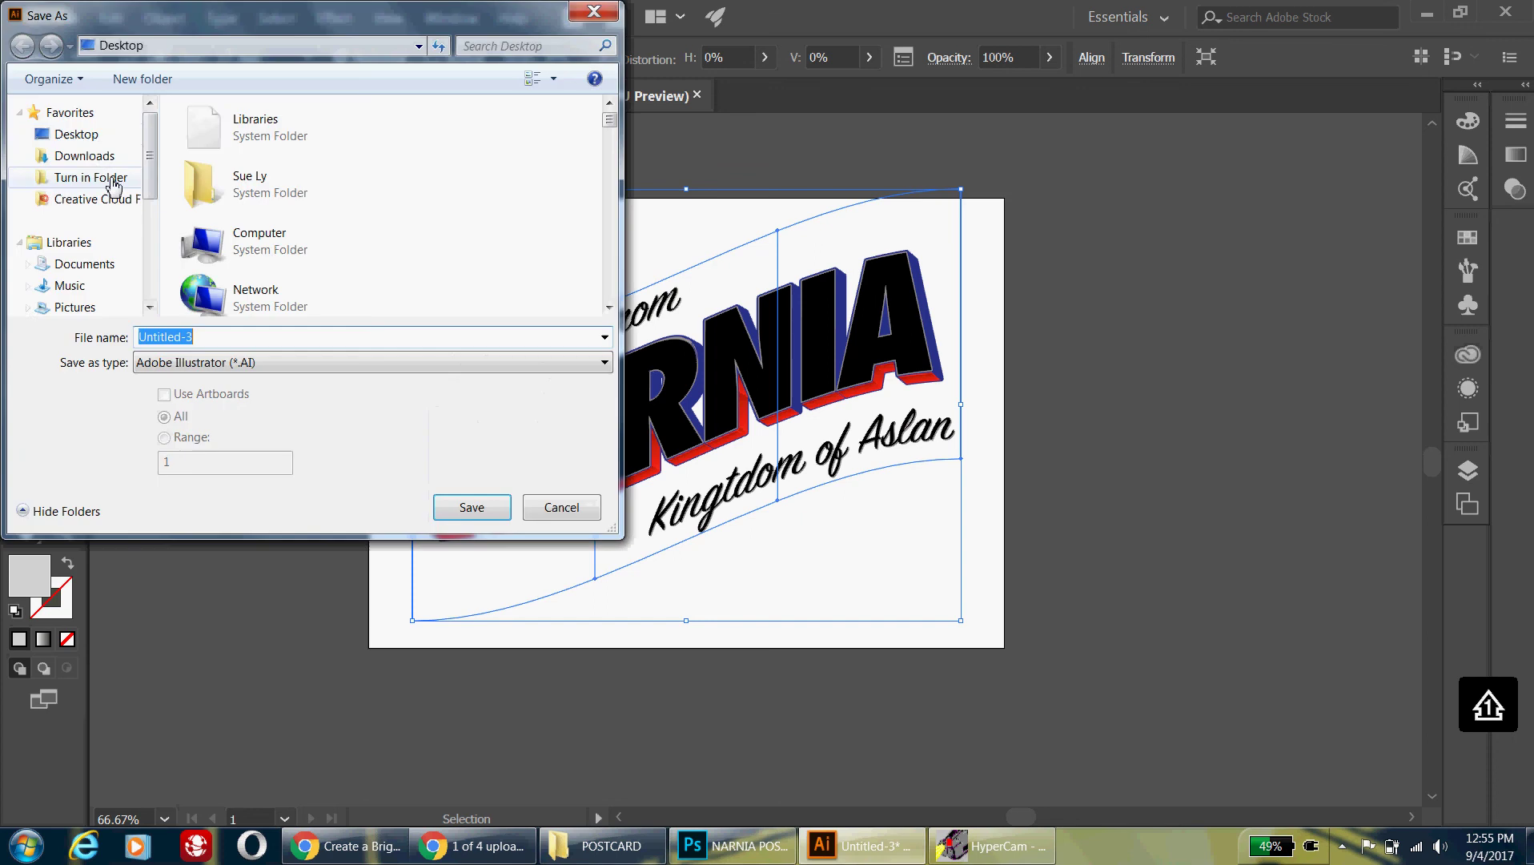
{"action": "left_click", "coordinate": [55, 135]}
{"action": "left_click", "coordinate": [192, 337]}
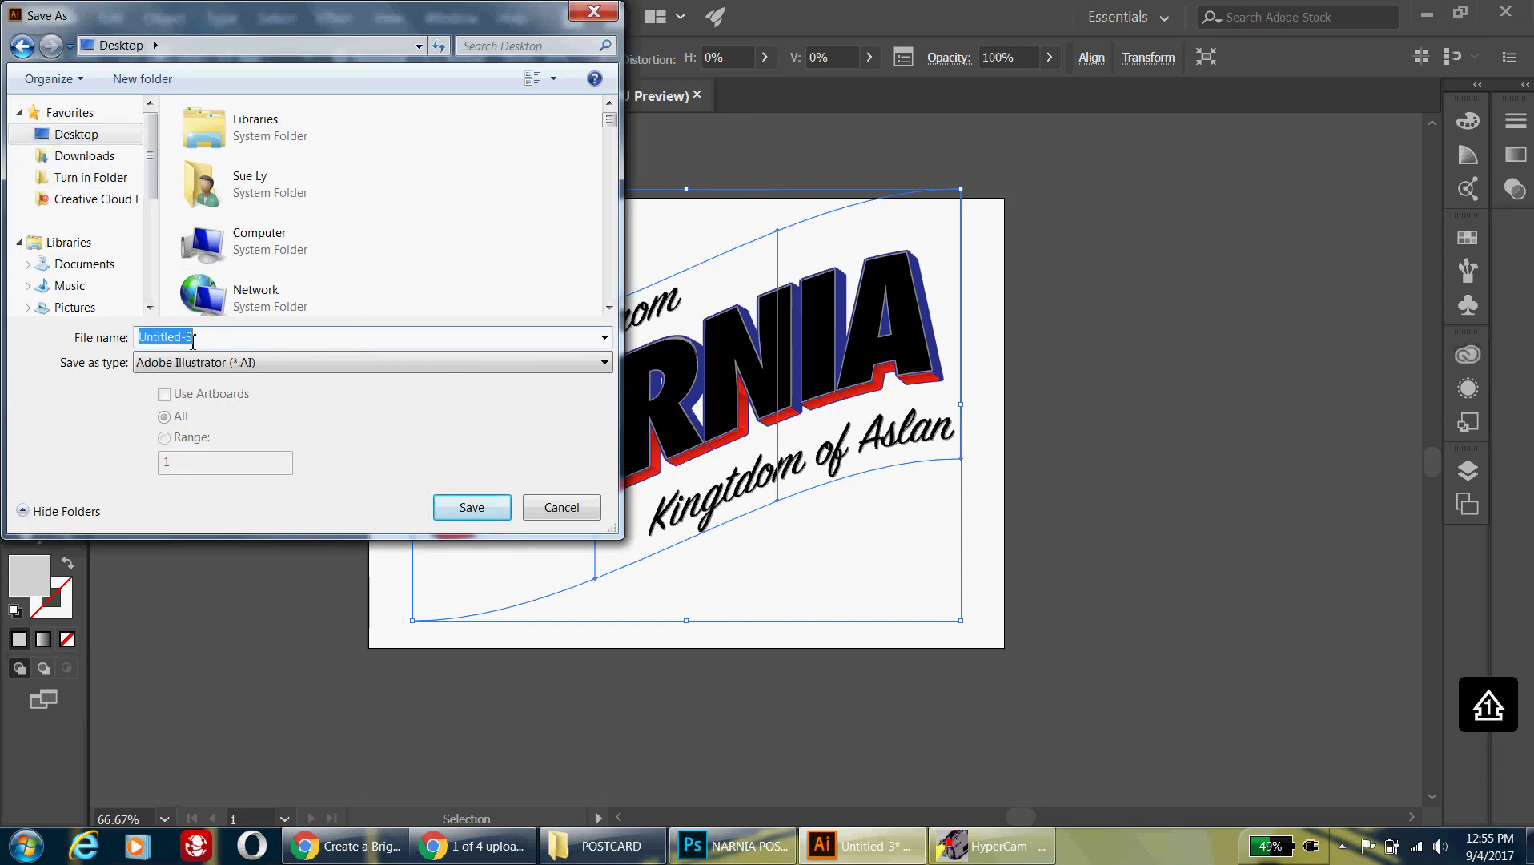
{"action": "type", "text": "sue"}
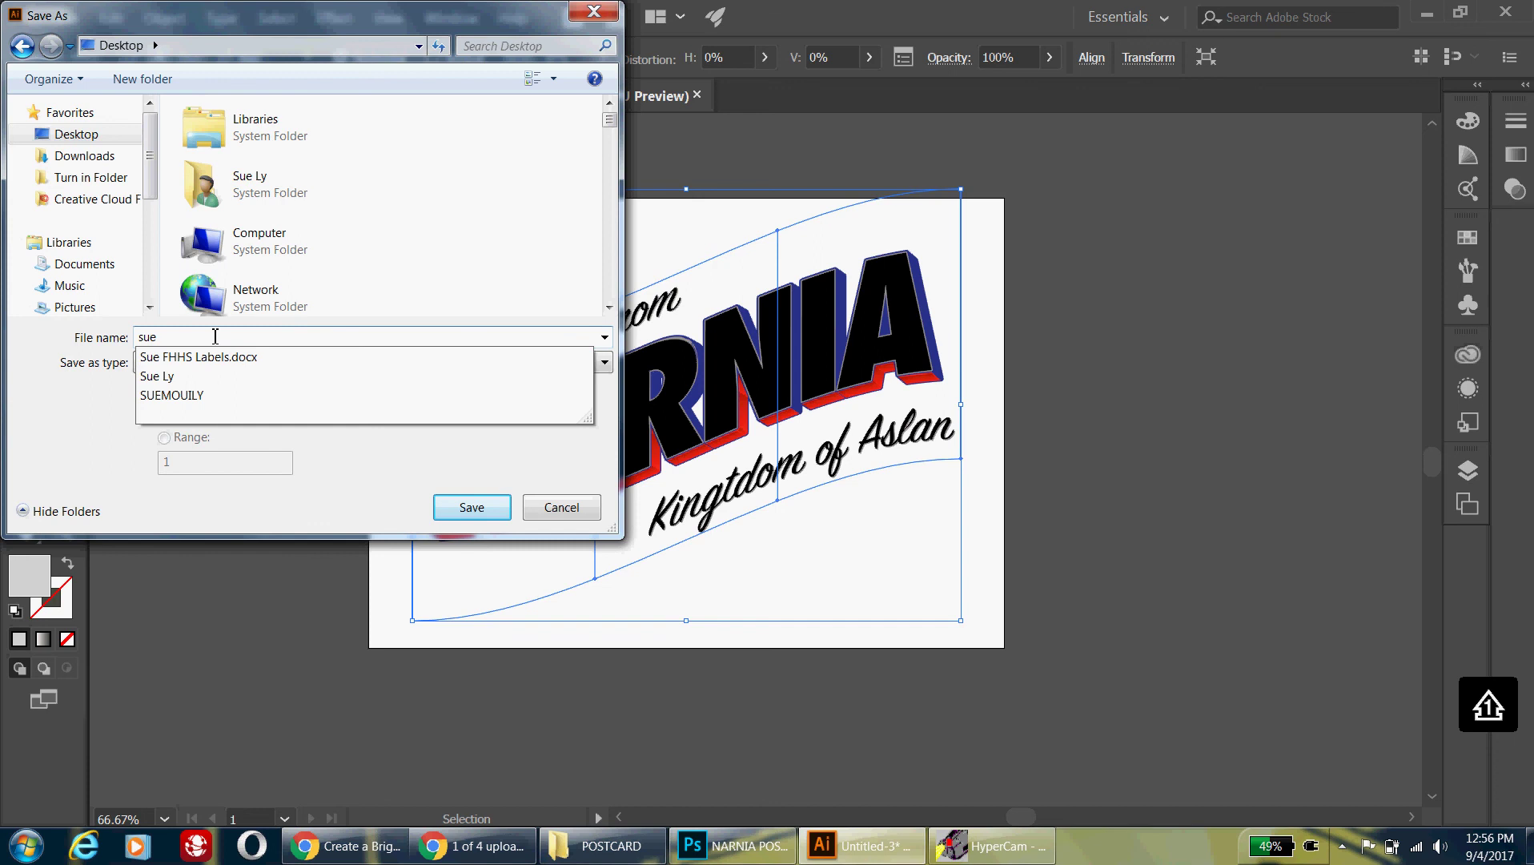
{"action": "type", "text": "lynarniacard"}
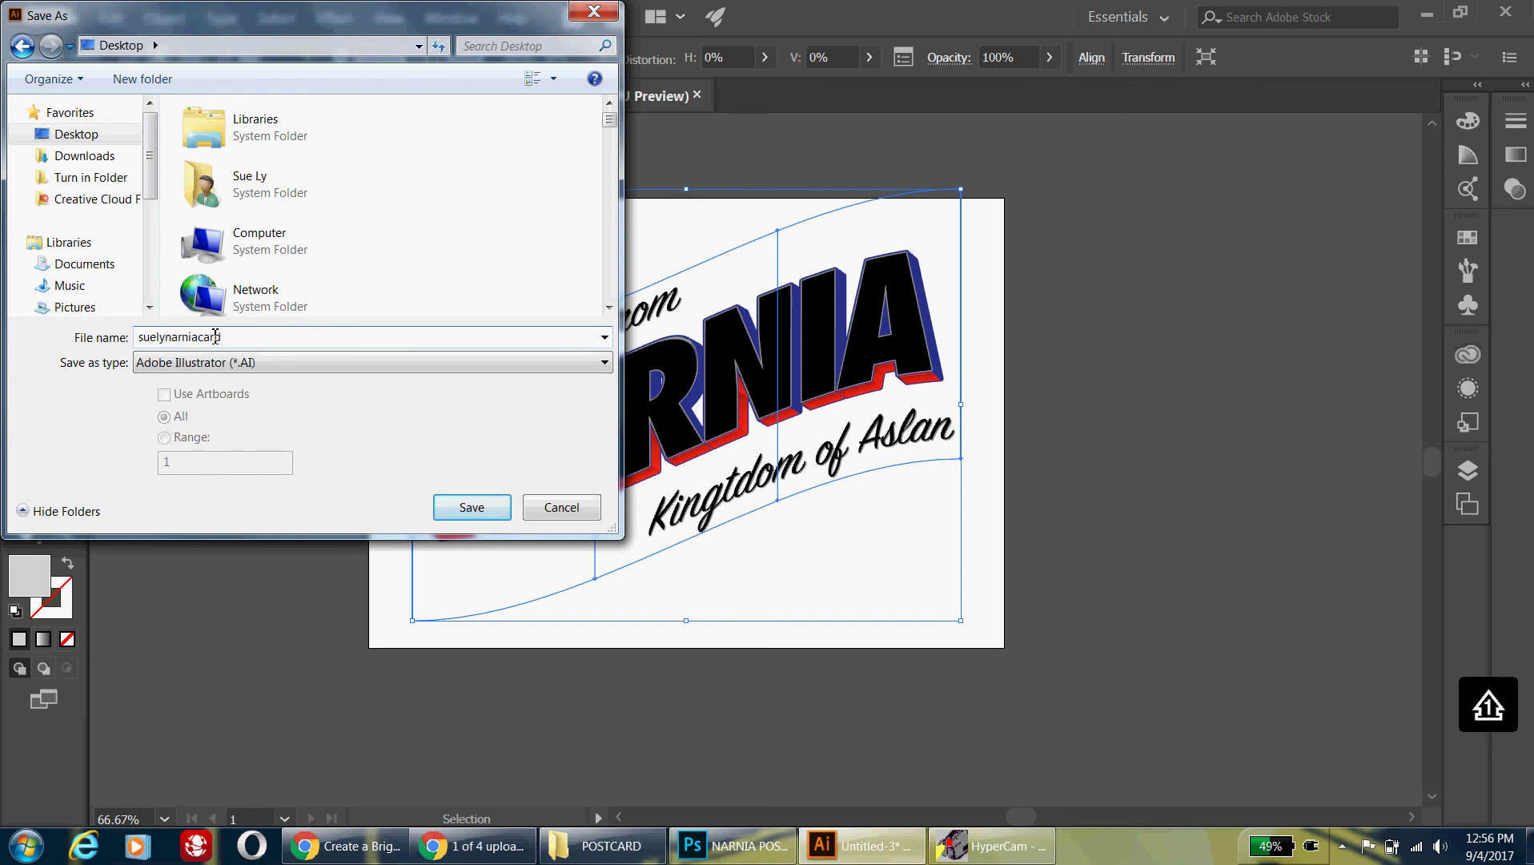
{"action": "left_click", "coordinate": [479, 514]}
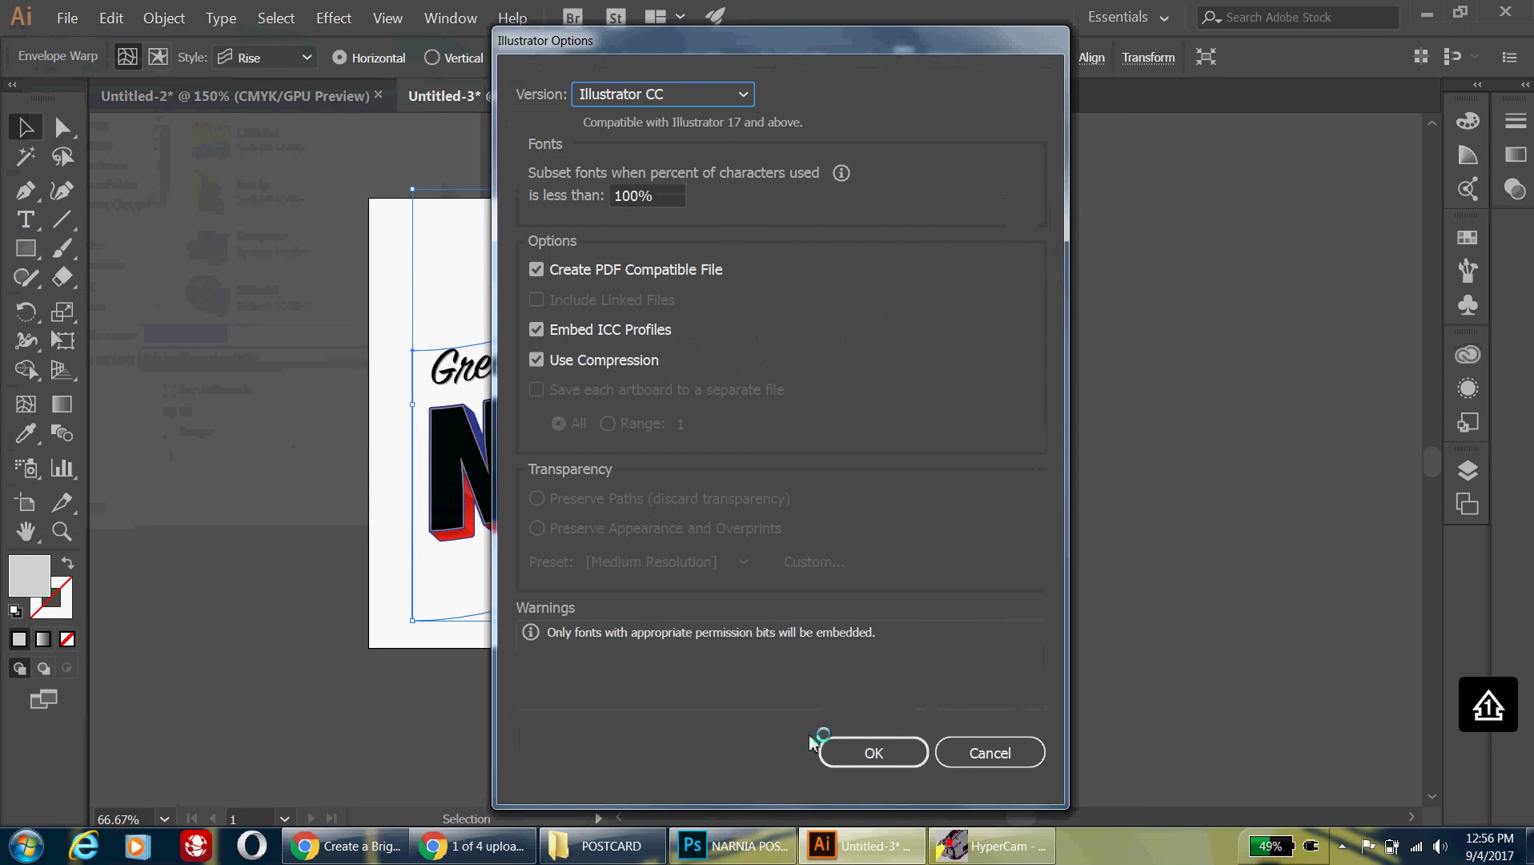
{"action": "left_click", "coordinate": [875, 751]}
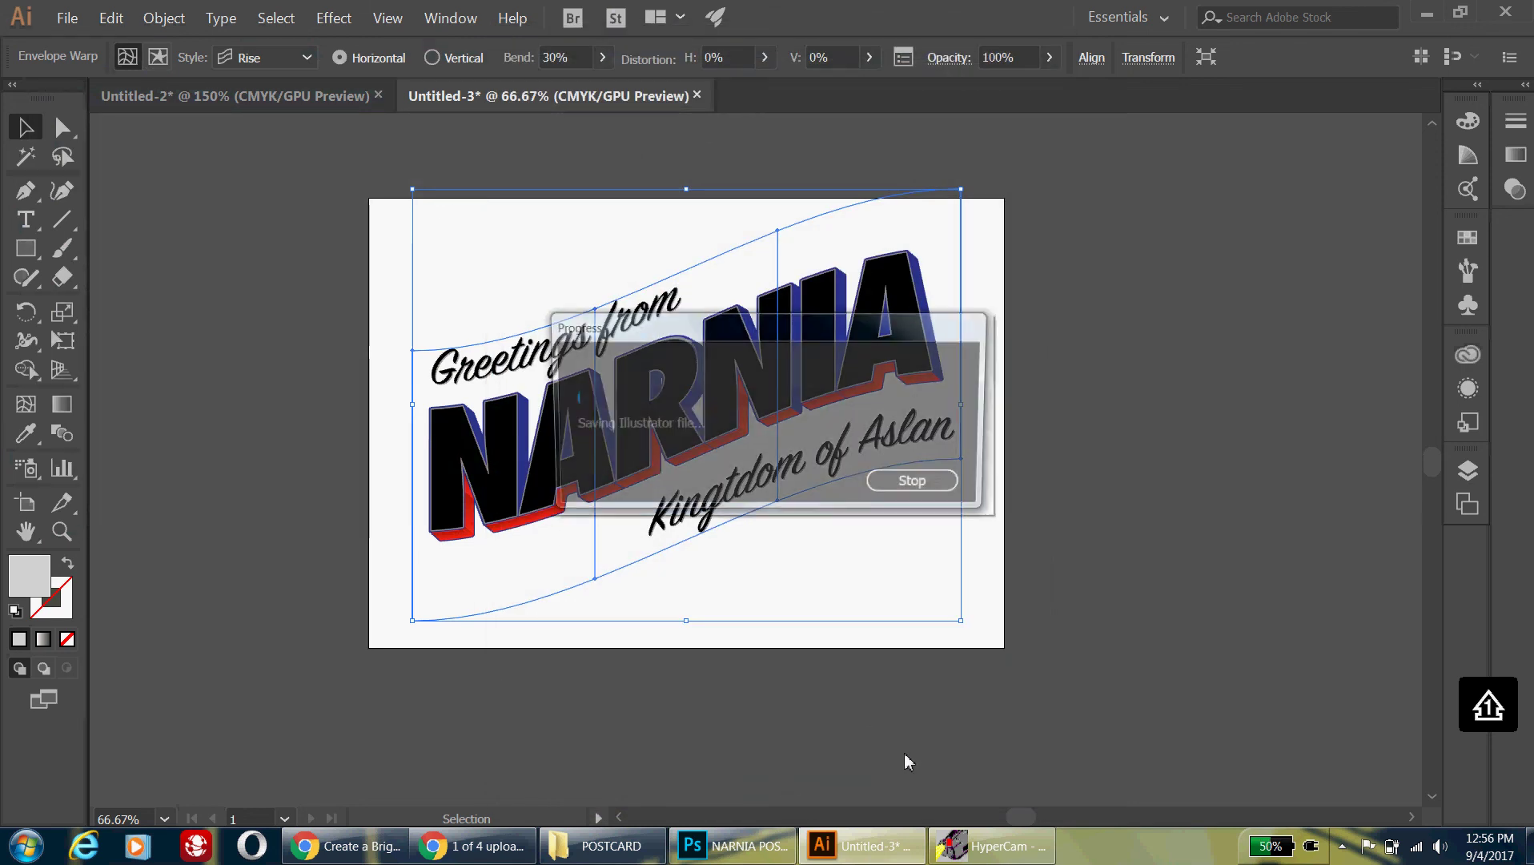